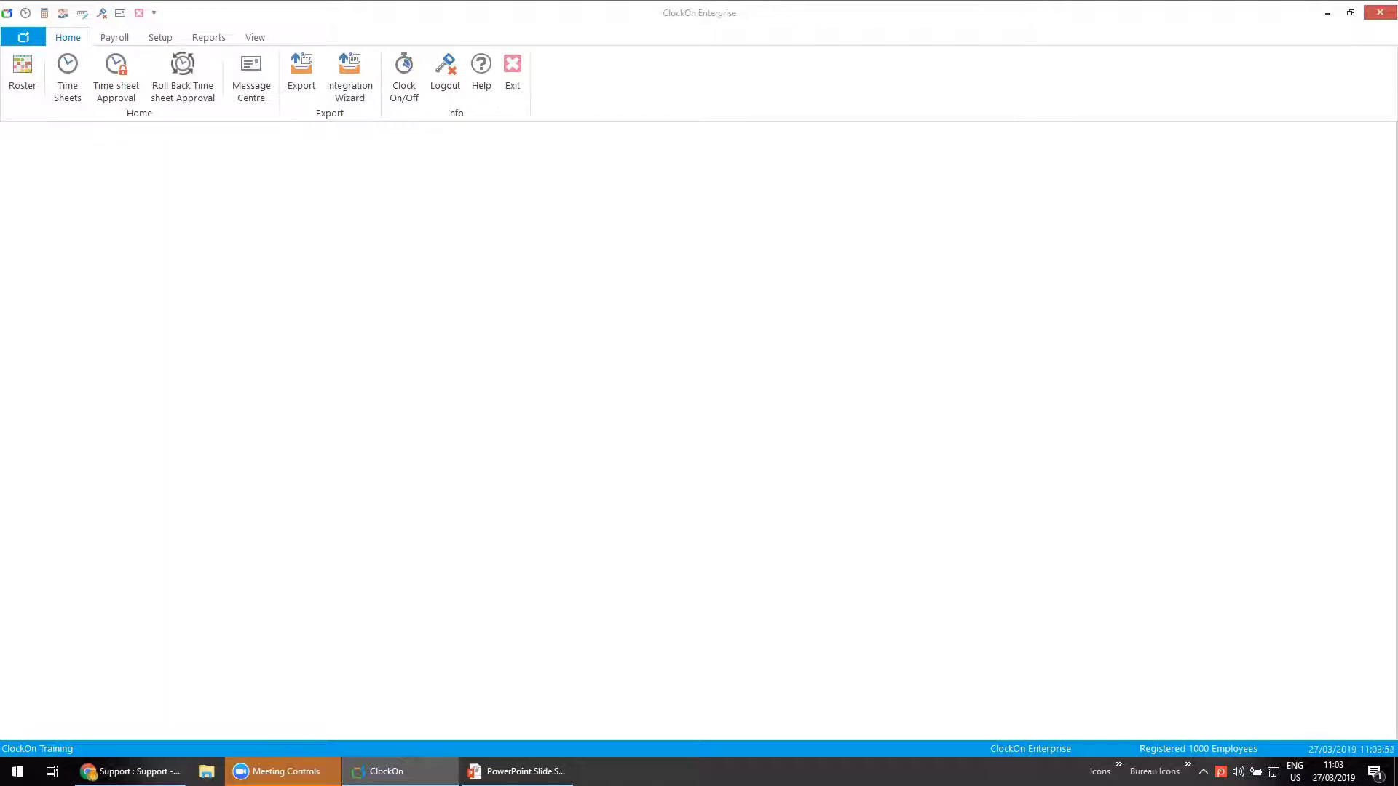
Check the roster settings in System Setup, including the Publish Rosters option, and close the window.
click(162, 45)
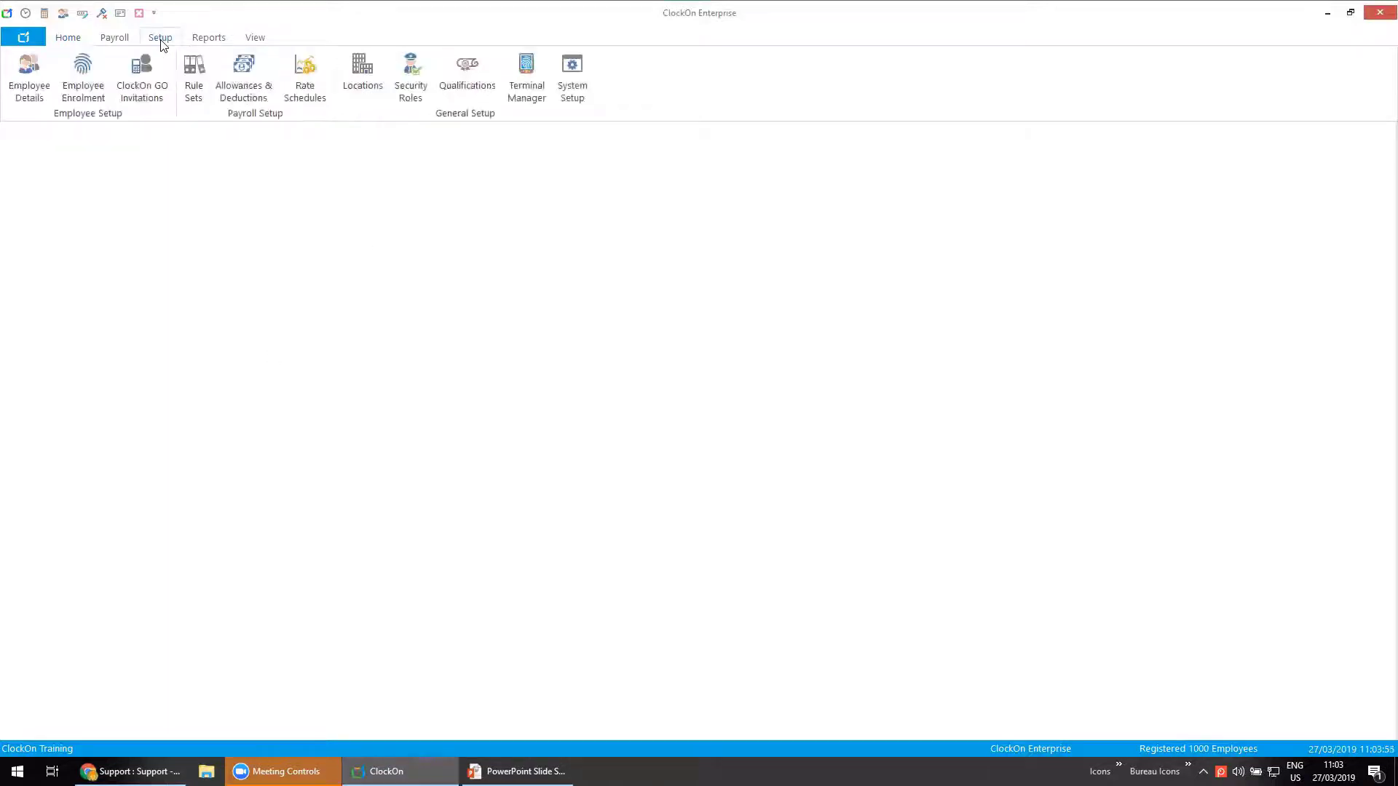
click(573, 99)
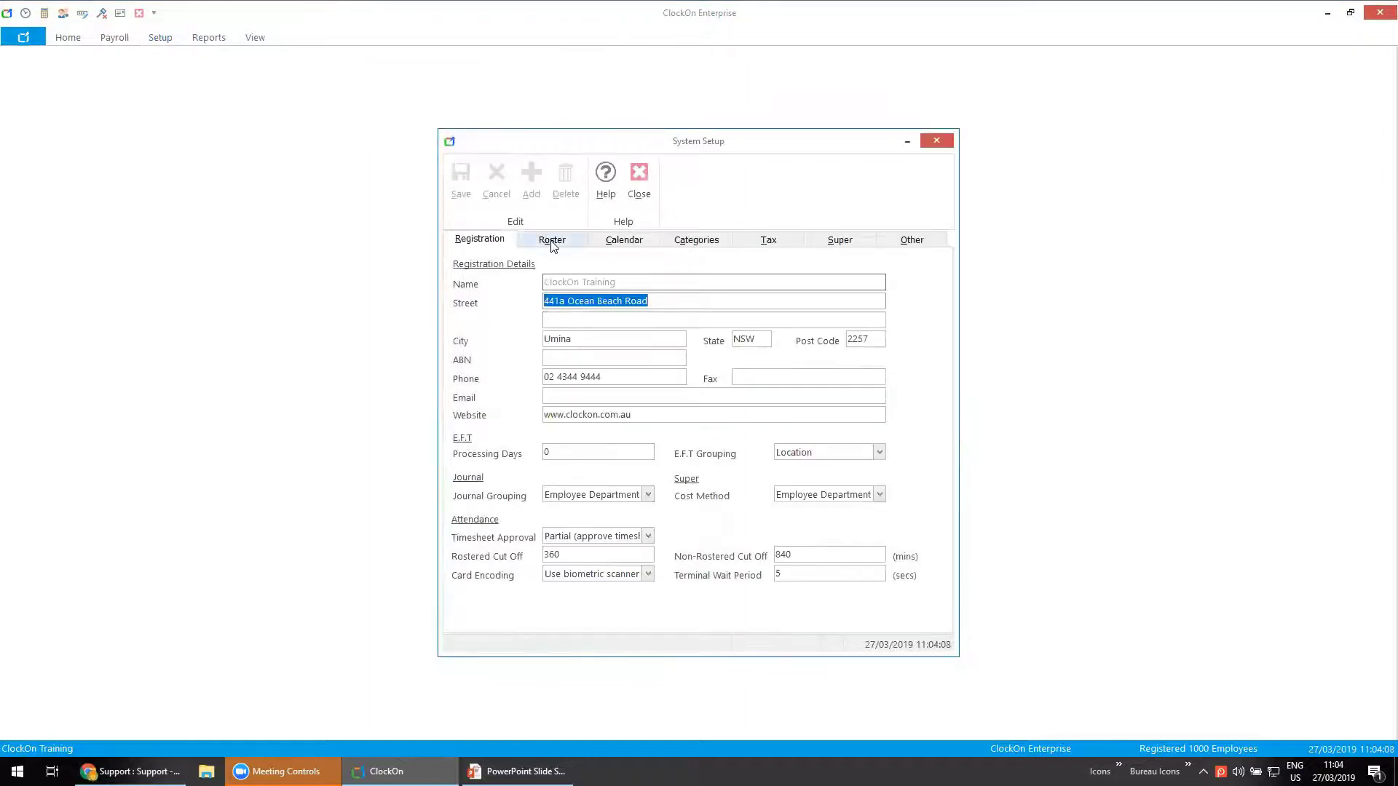
click(551, 240)
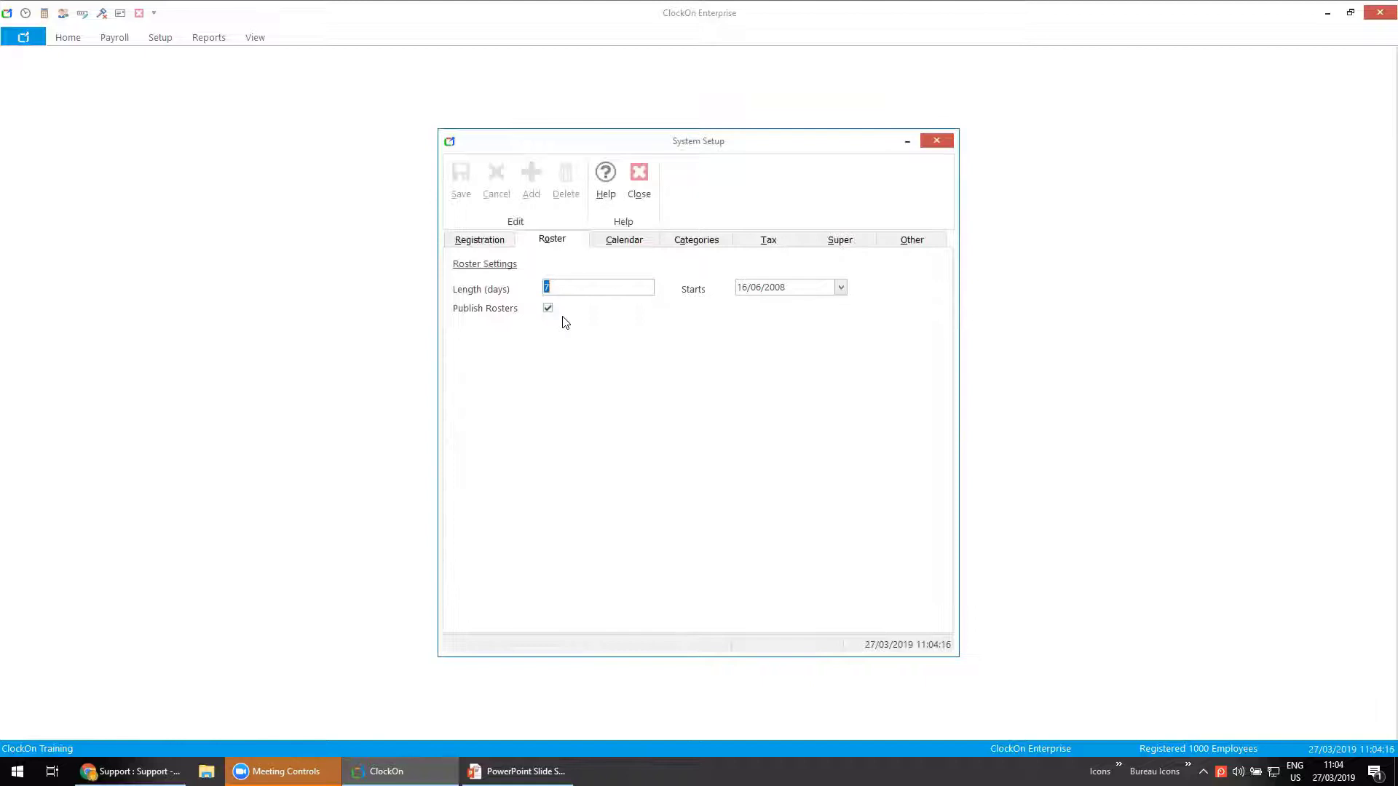
click(641, 175)
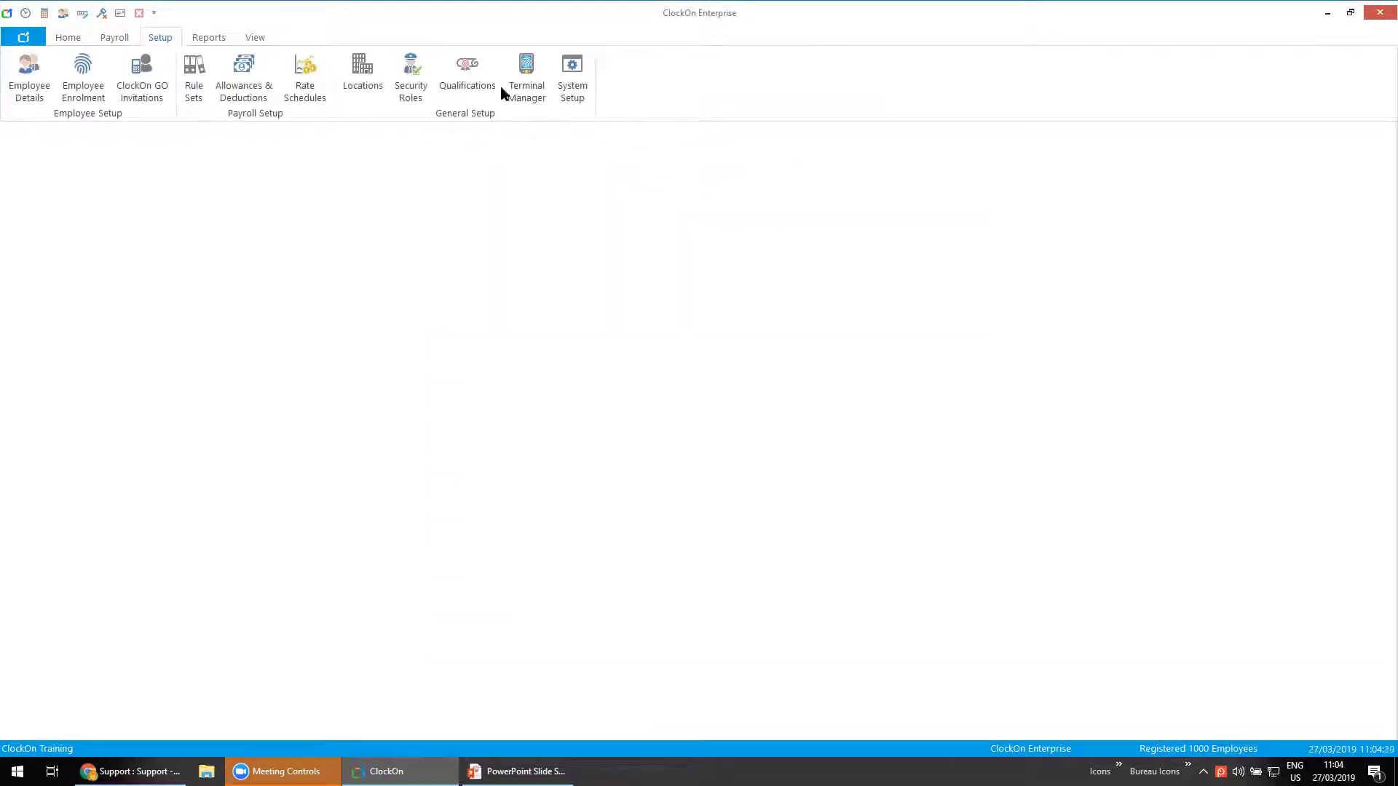
Look through the Roster Officer role's permissions in the security roles for the "Roster | Can publish" entry.
click(422, 88)
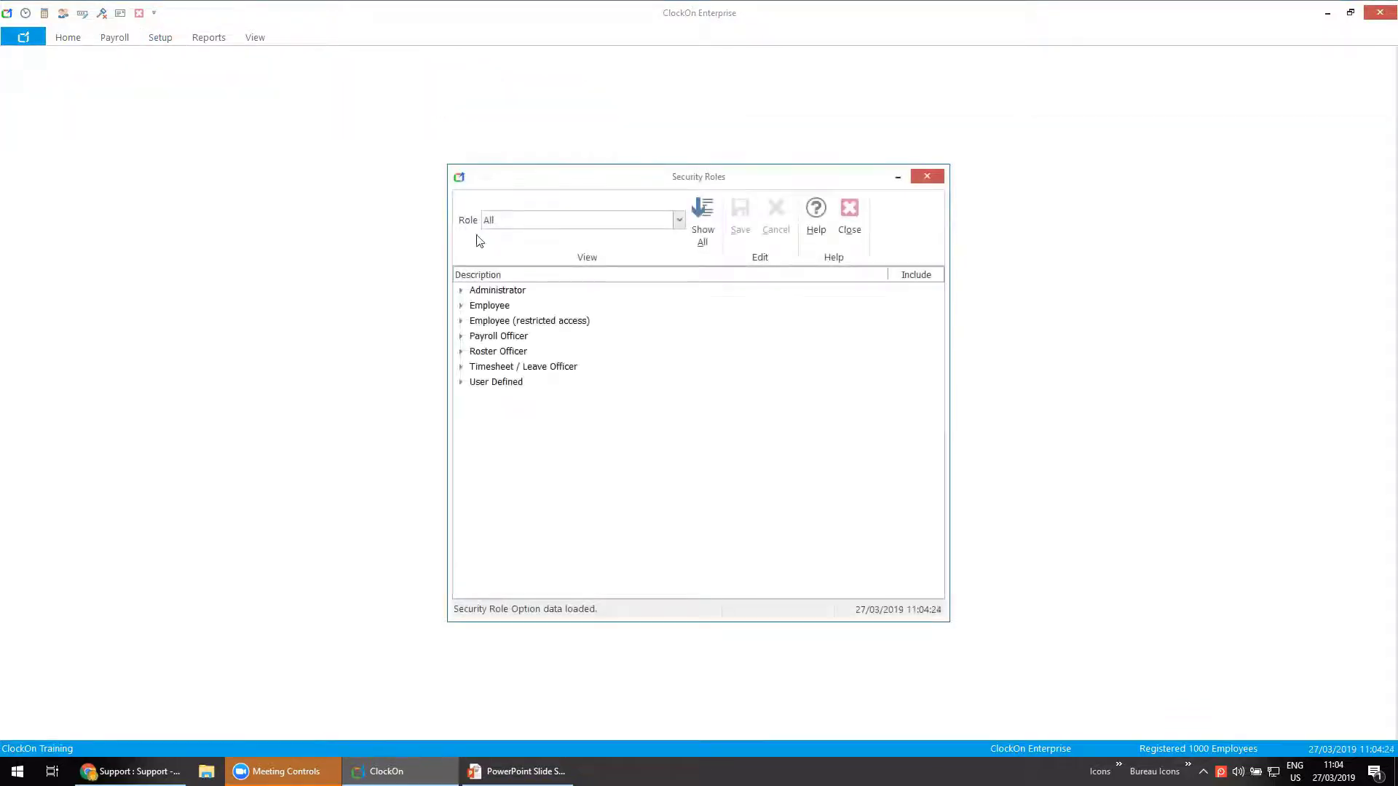
click(461, 353)
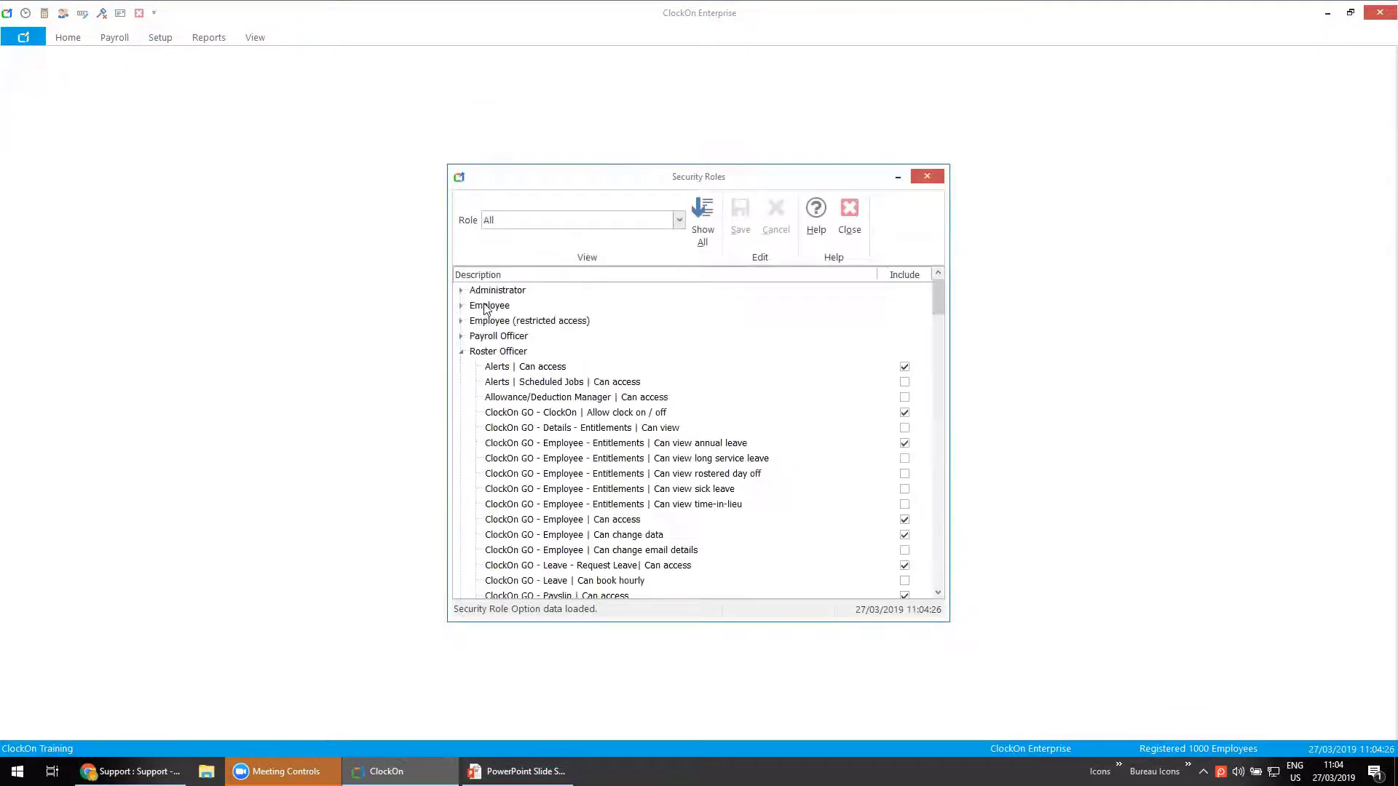
scroll(604, 453, down, 8)
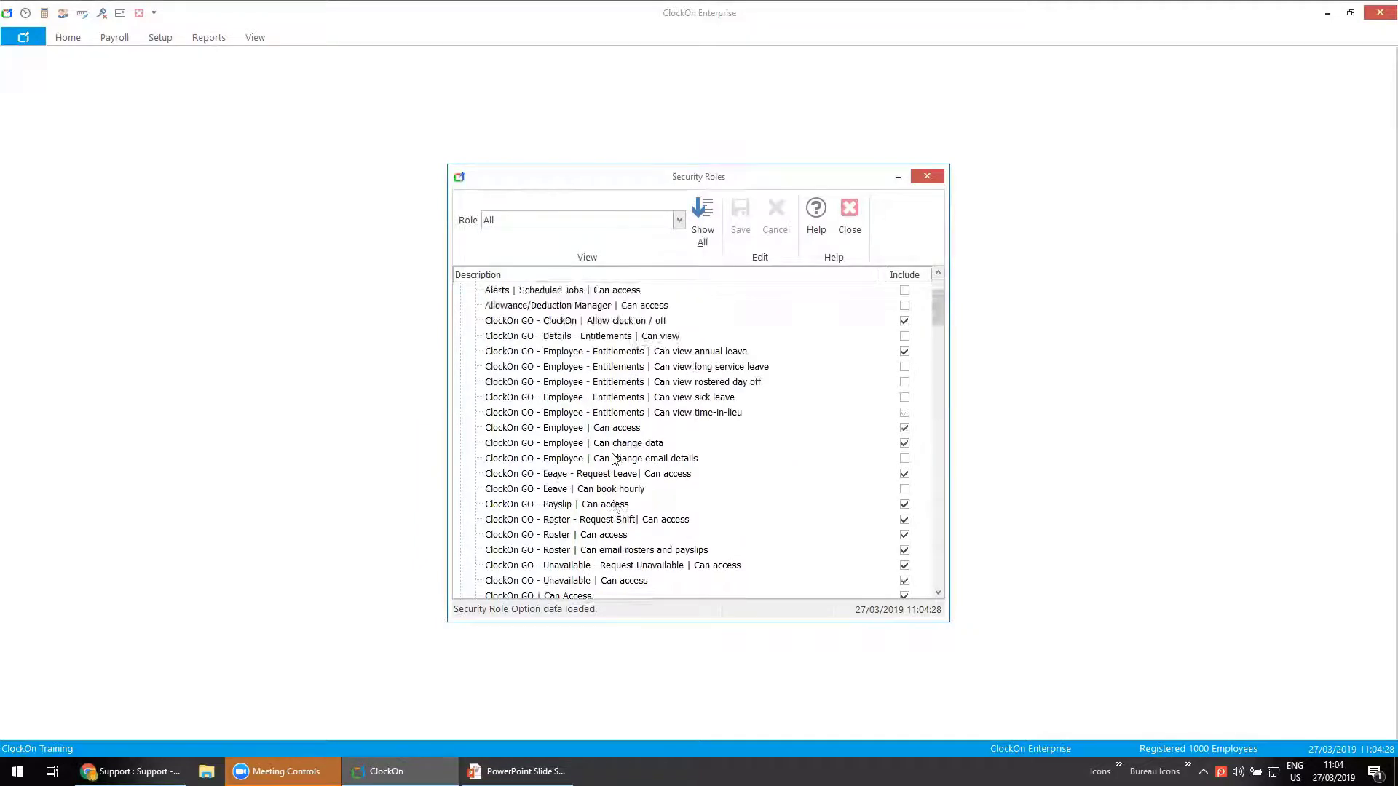
scroll(613, 458, down, 10)
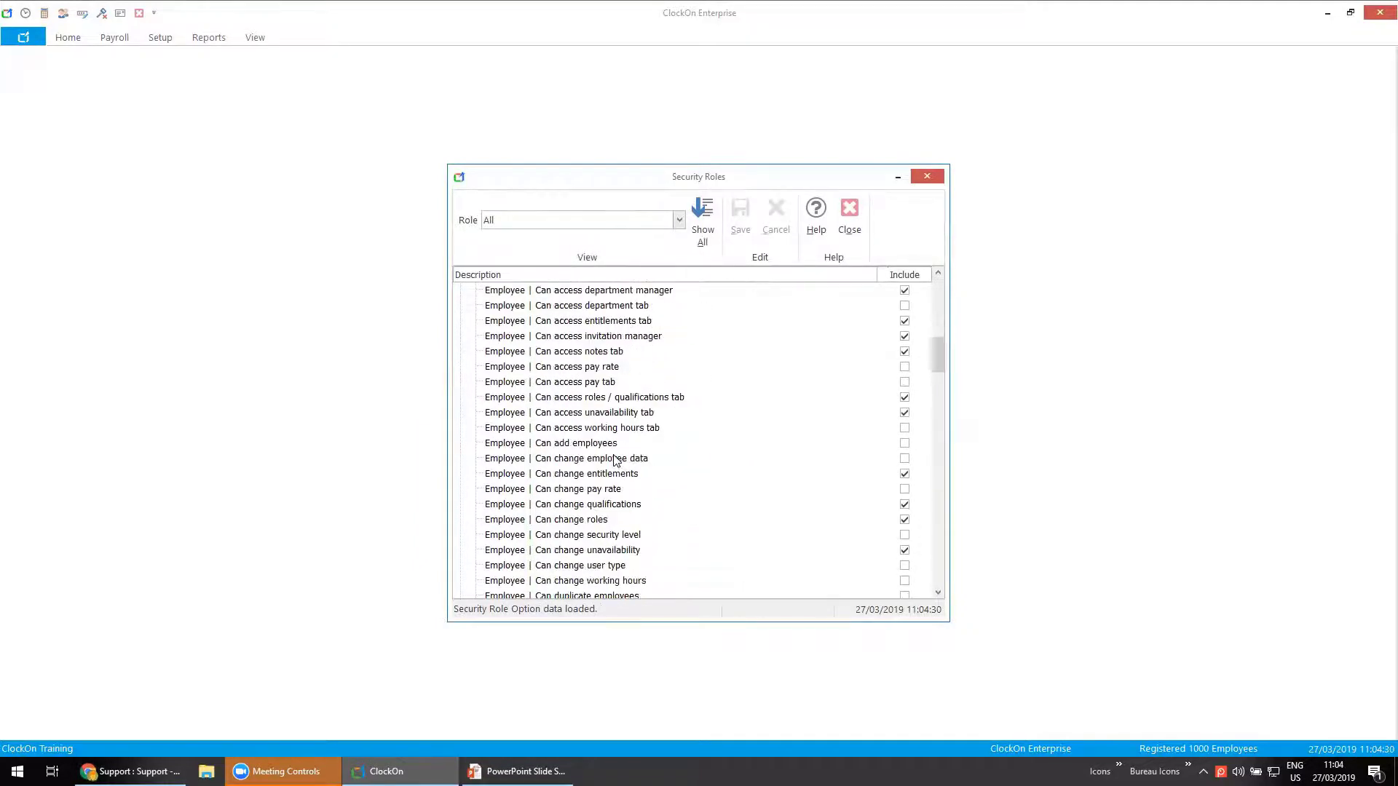
scroll(613, 454, down, 3)
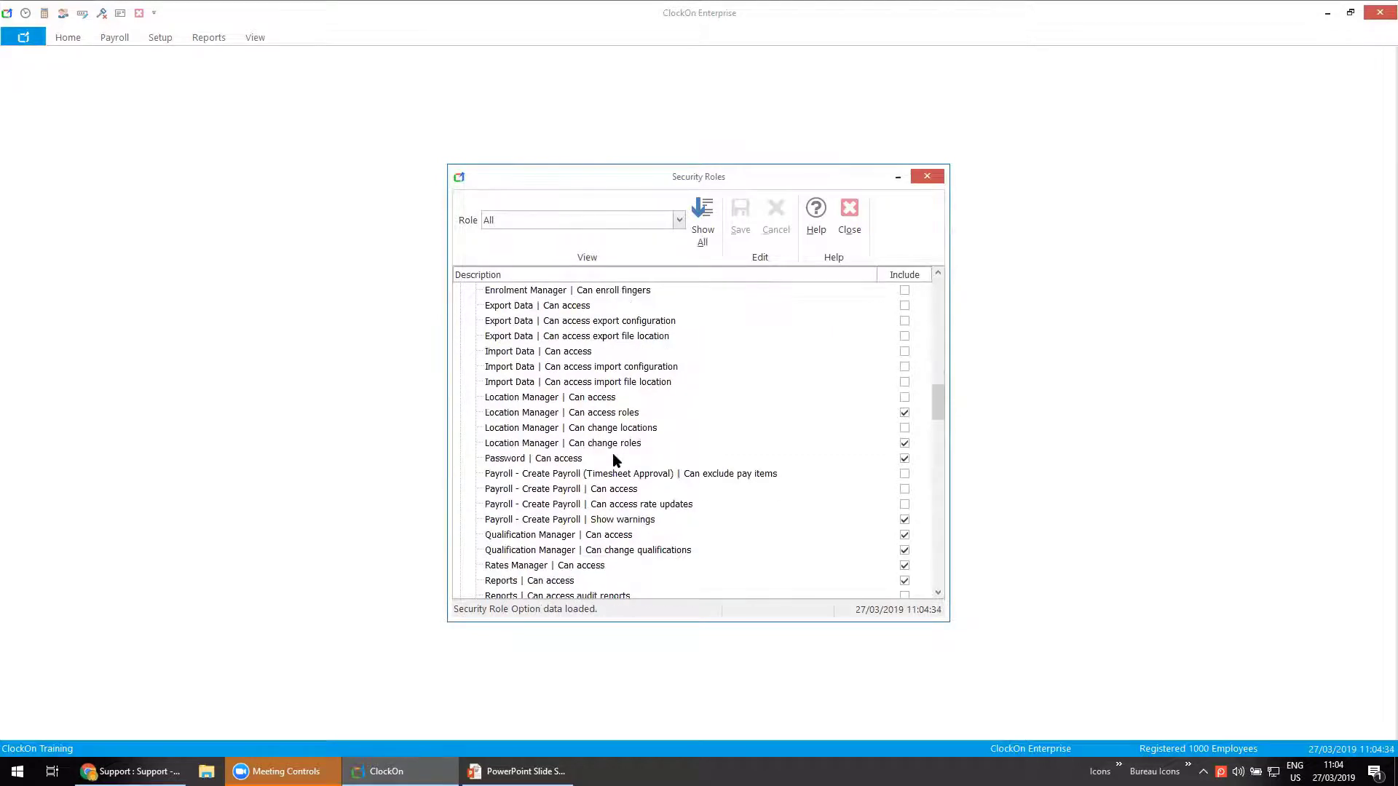
scroll(616, 458, down, 11)
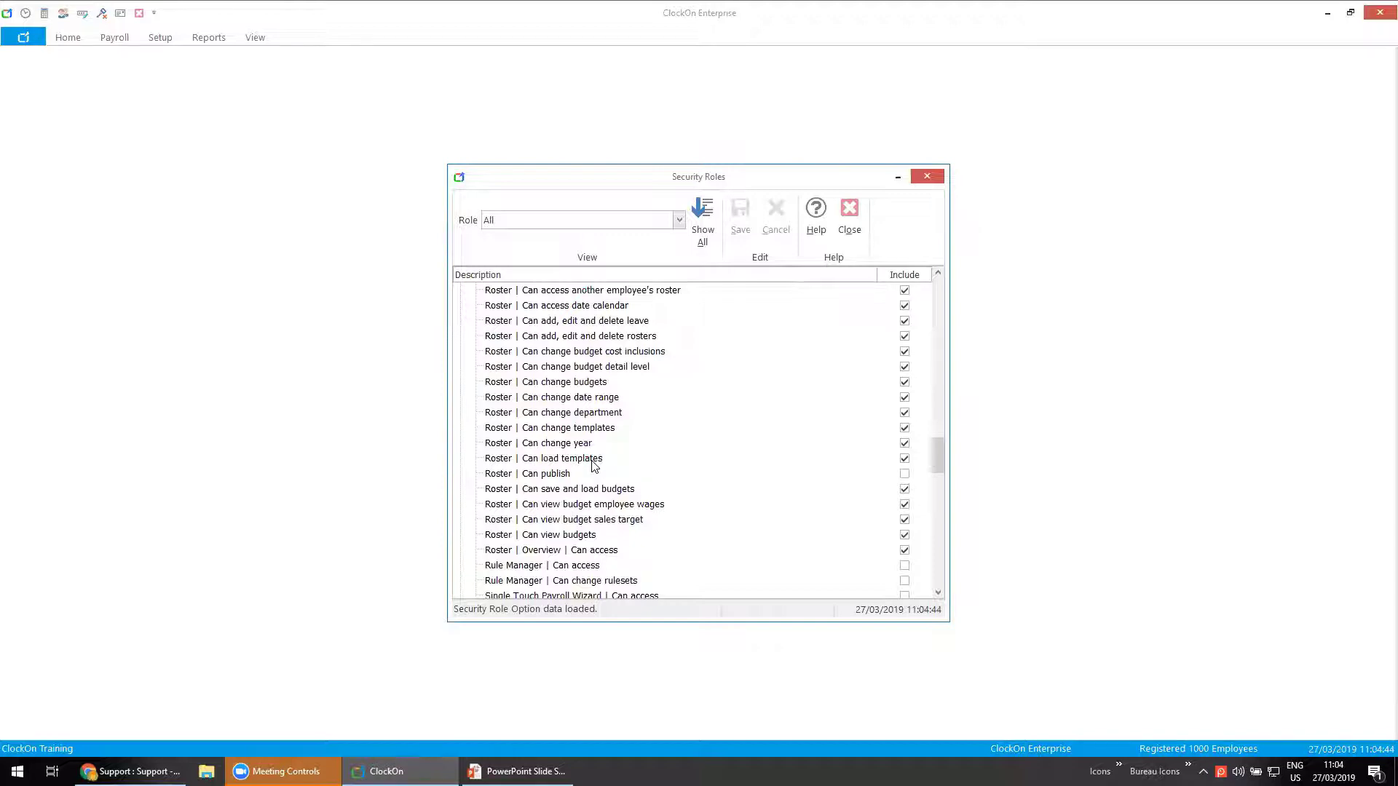
click(516, 475)
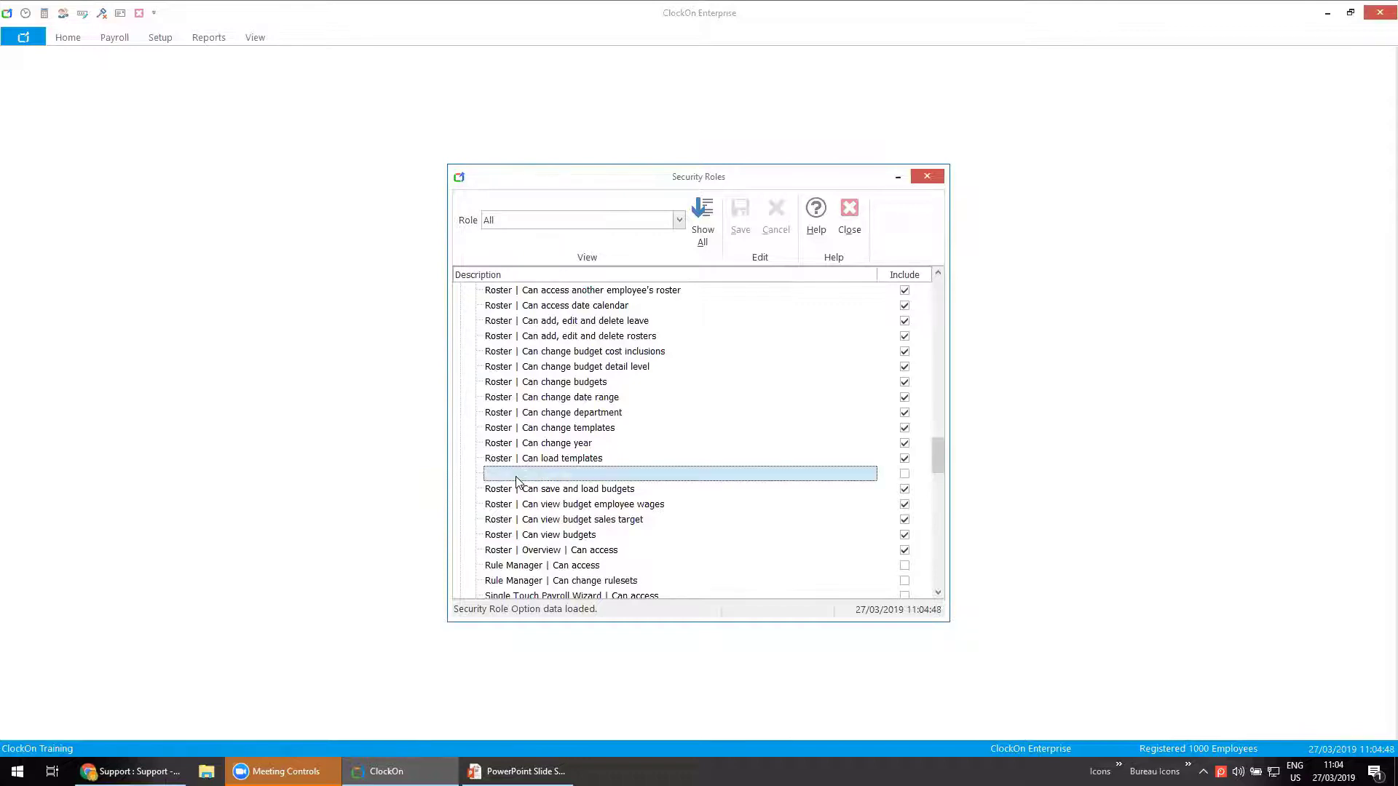
click(529, 493)
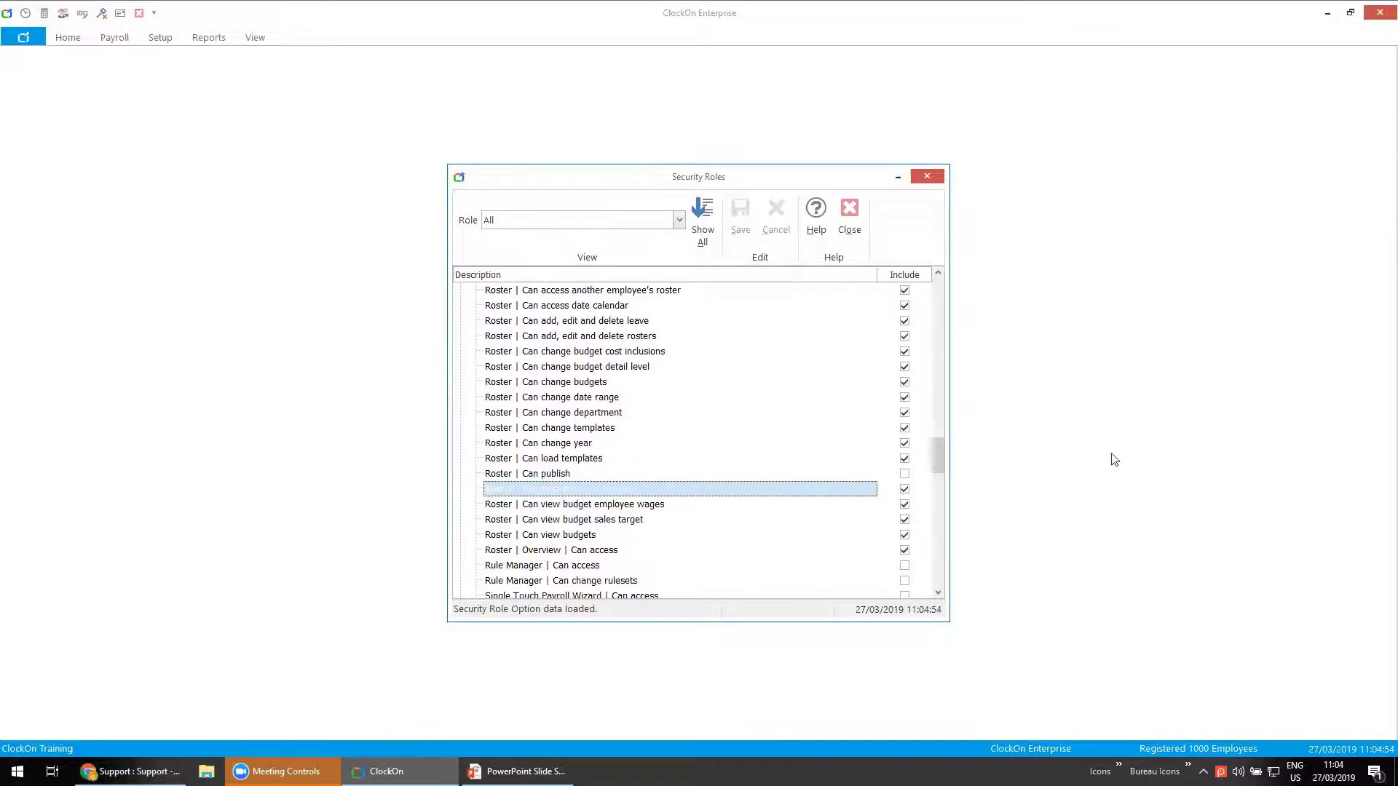
Try to include the "Roster | Can publish" permission for Roster Officer, discard the change and close the security roles.
click(904, 474)
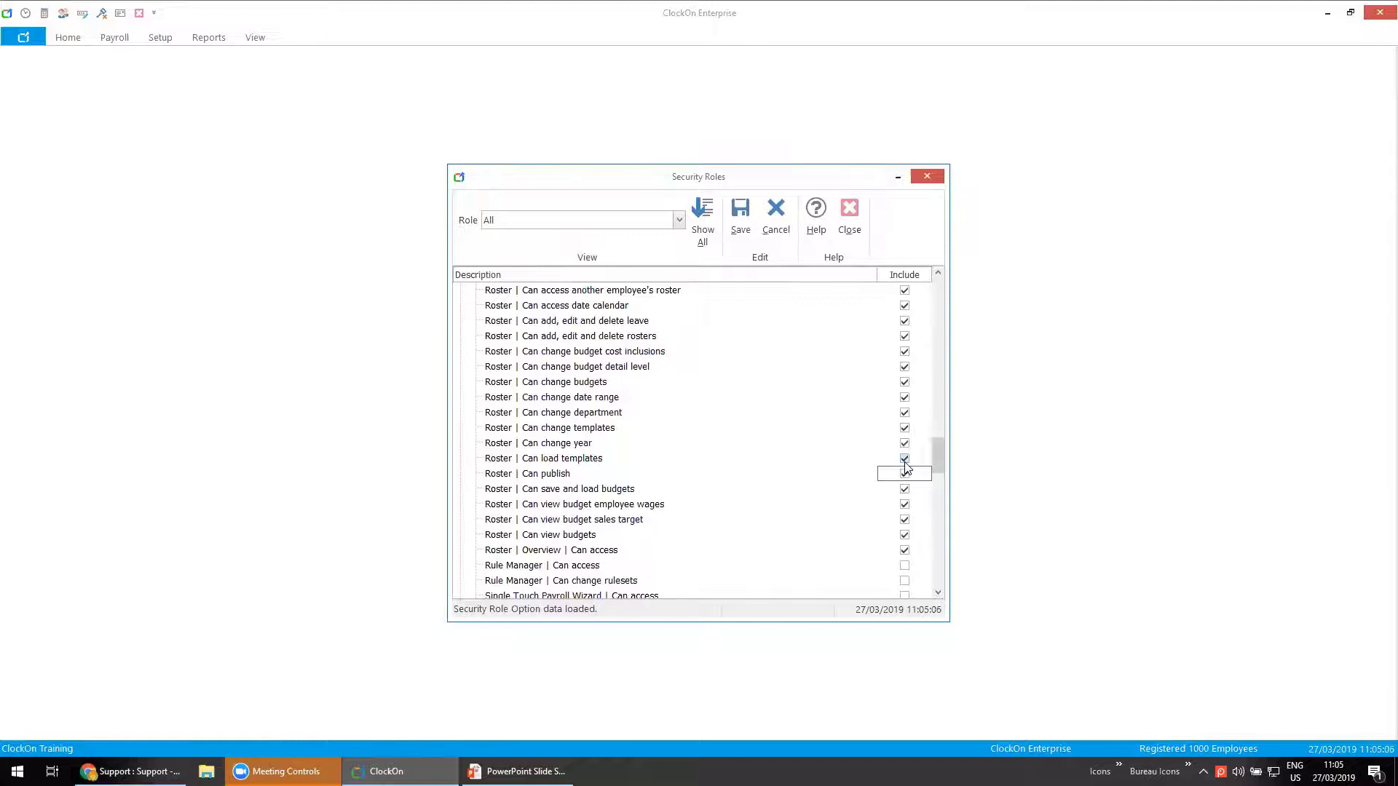
click(905, 473)
click(775, 213)
click(846, 209)
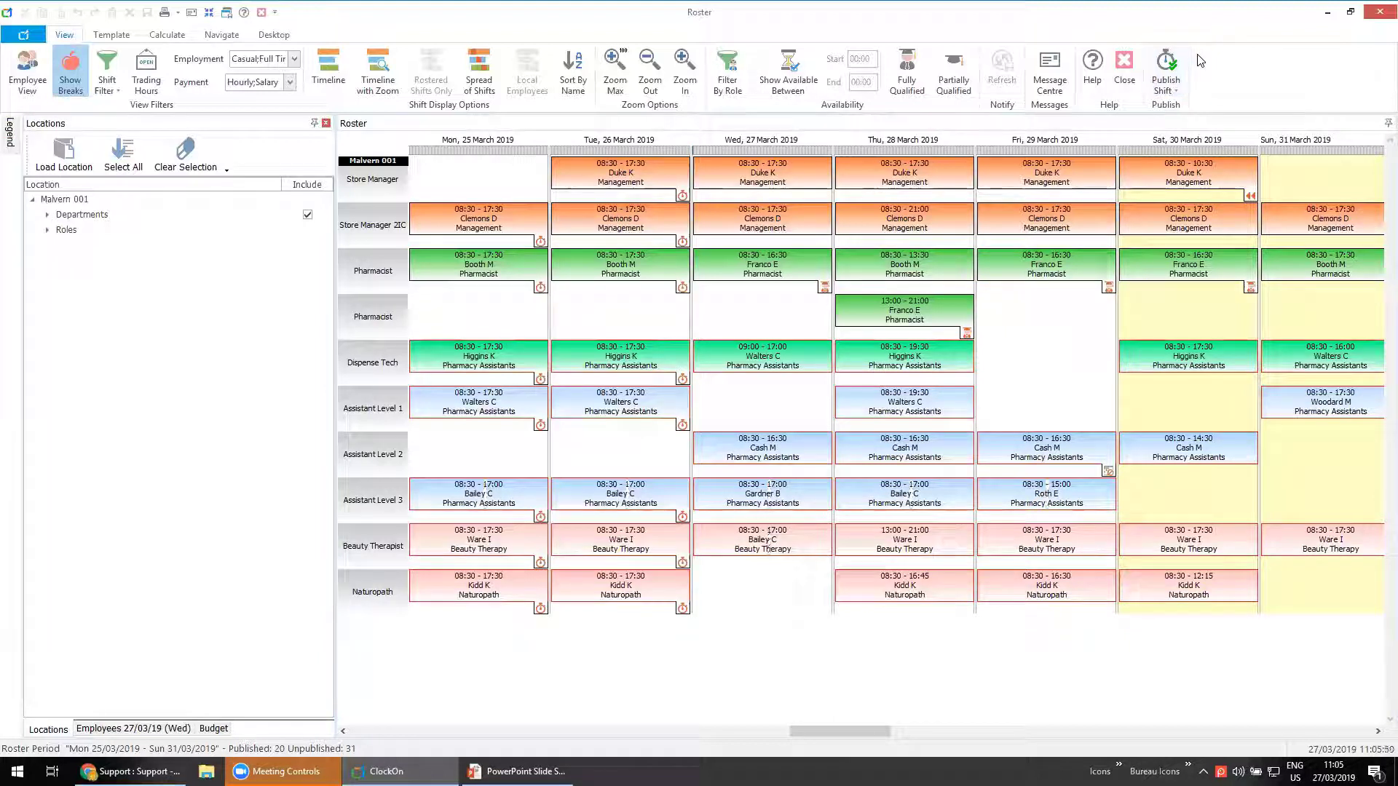
Review the options for publishing and unpublishing selected or all roster shifts.
click(1177, 93)
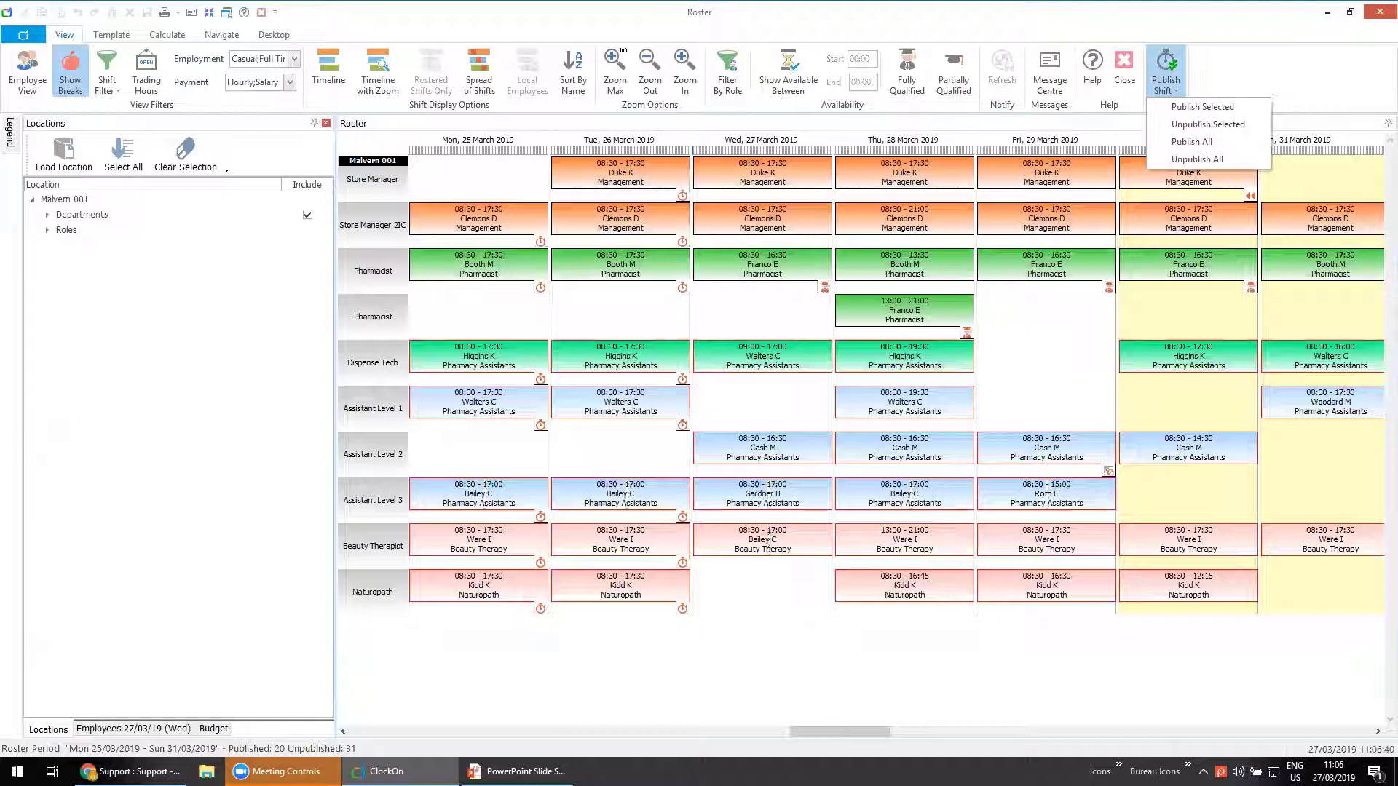
key(Escape)
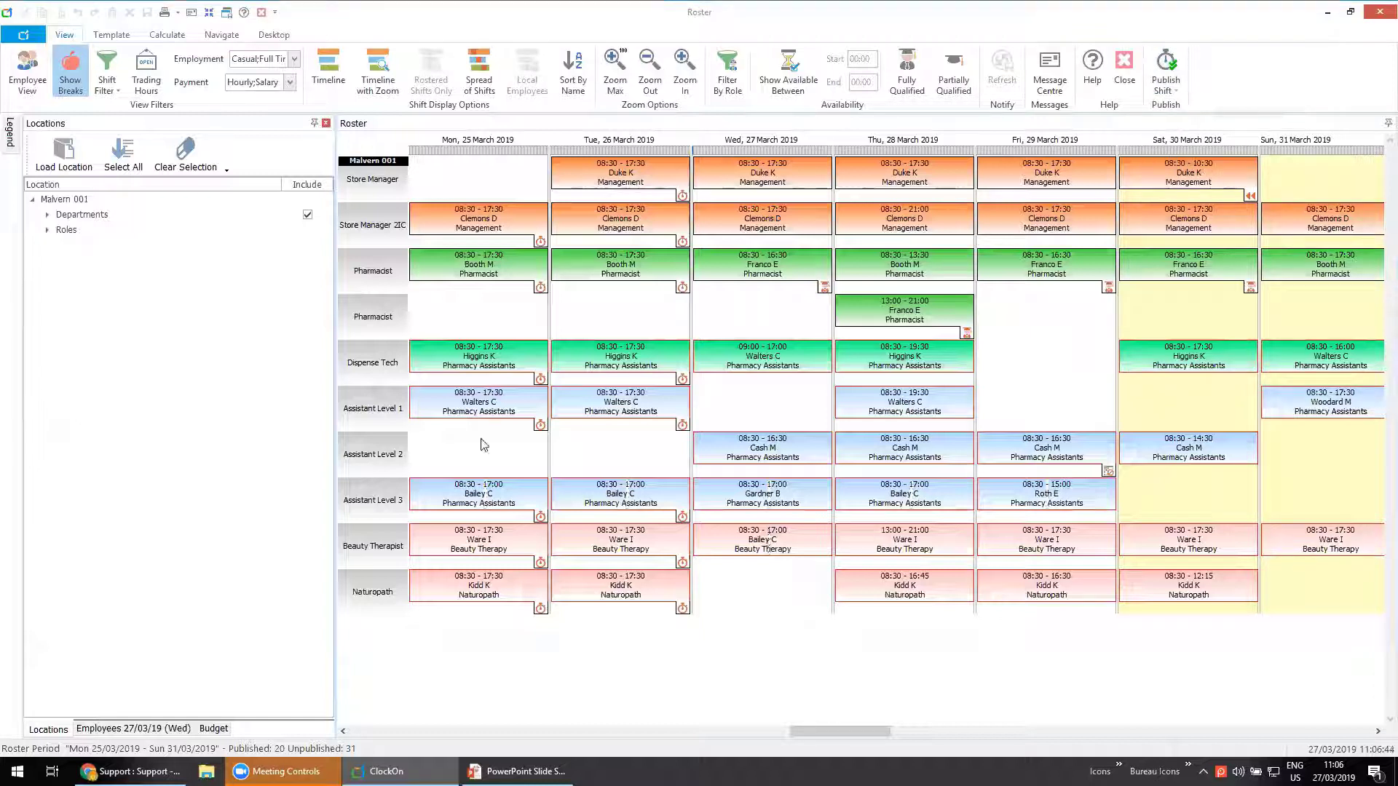
Filter the roster to Published Only and to Unpublished Only, and restore All shifts and leave.
click(110, 91)
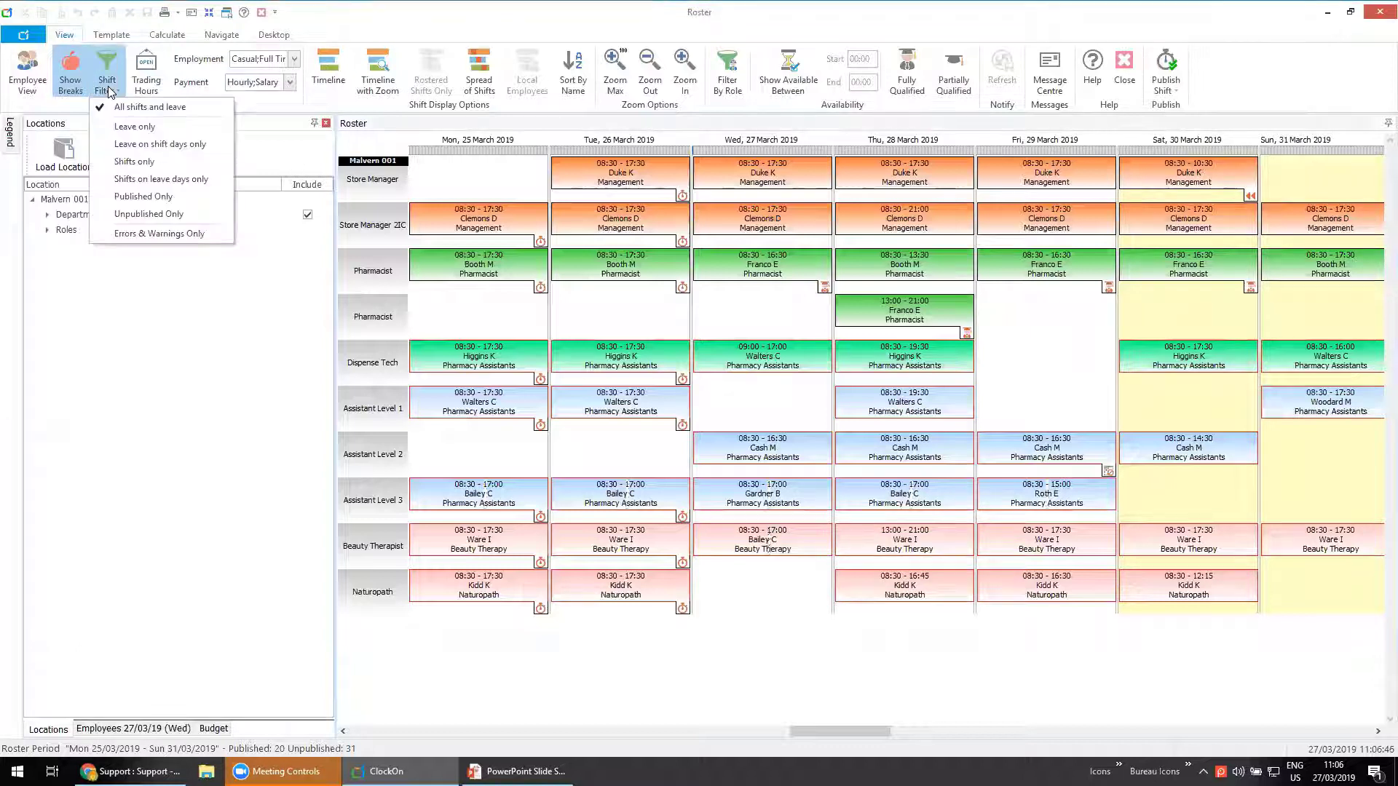
click(149, 196)
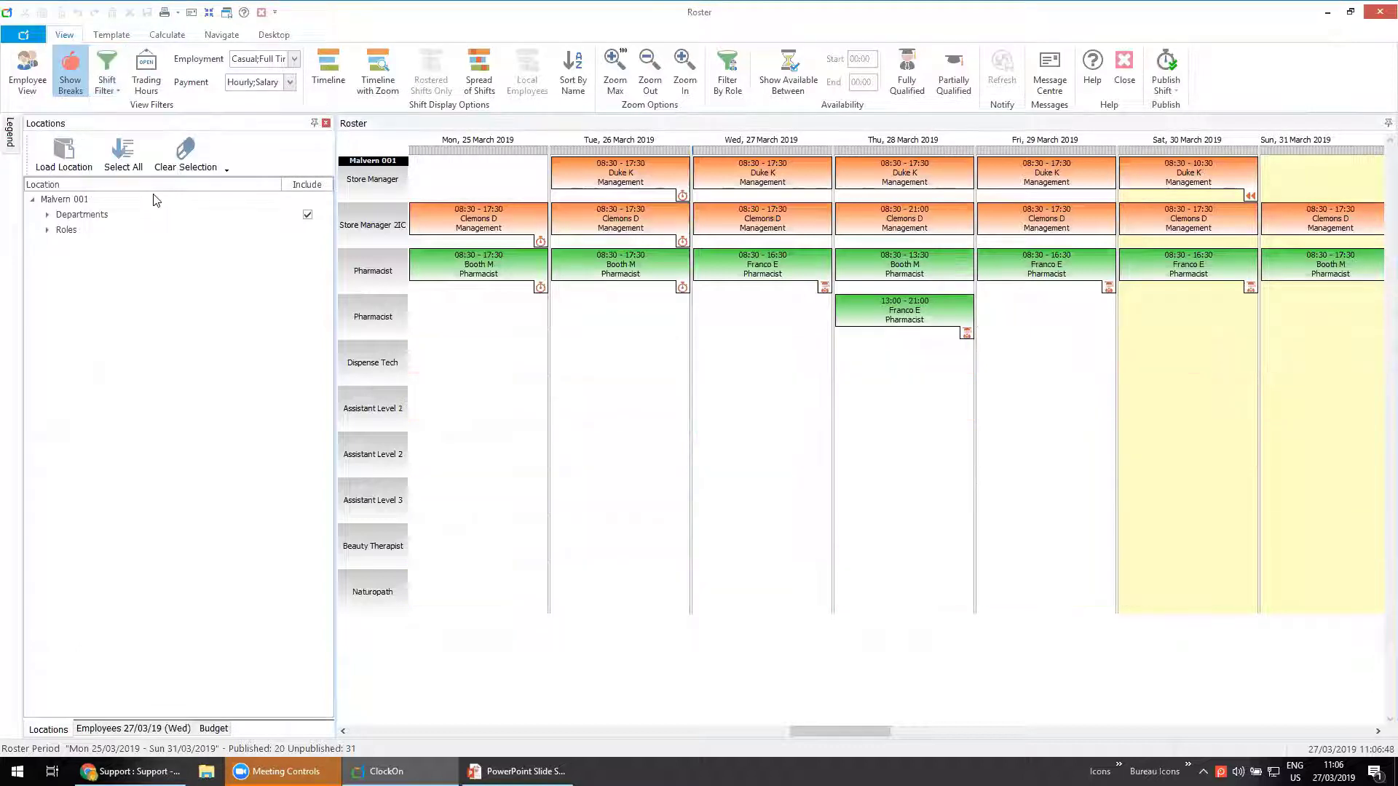
click(108, 82)
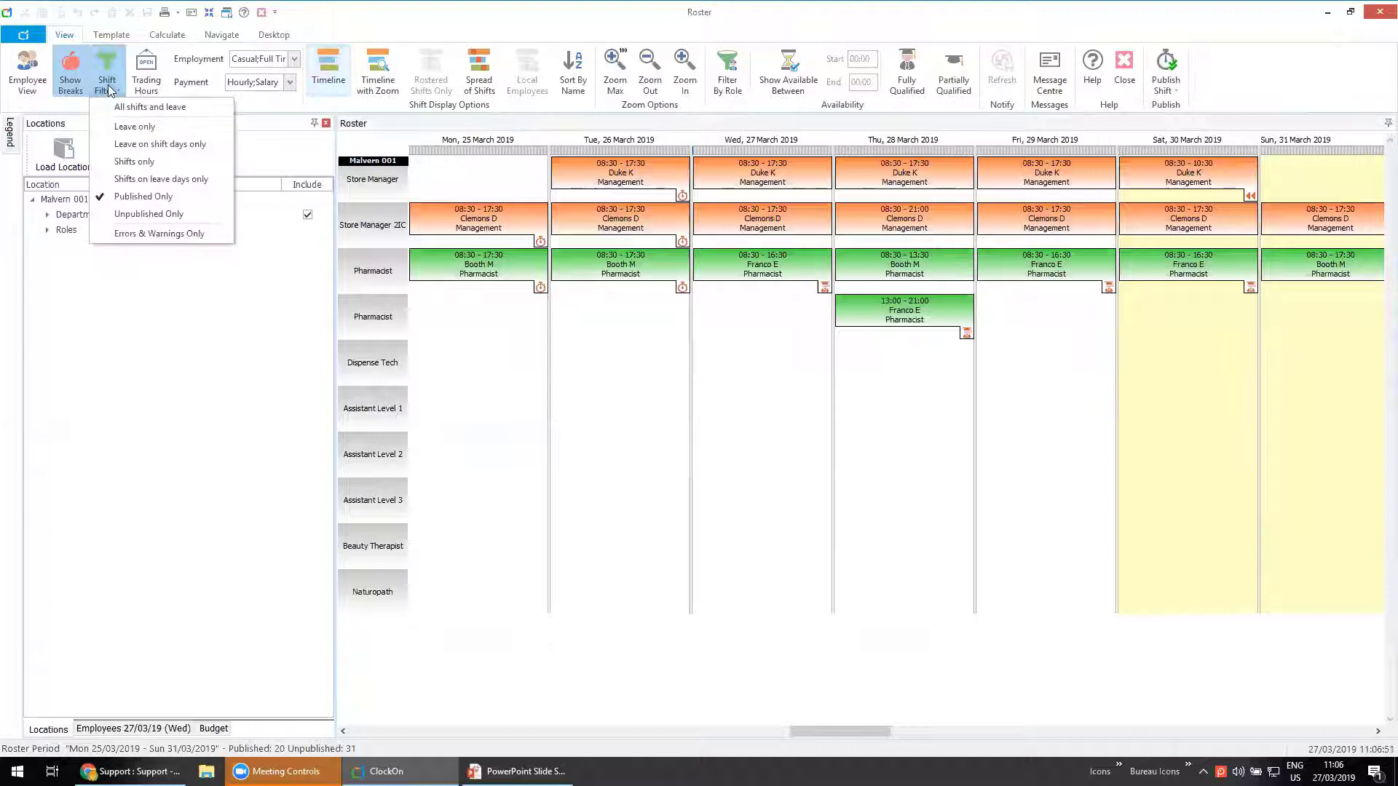
click(133, 216)
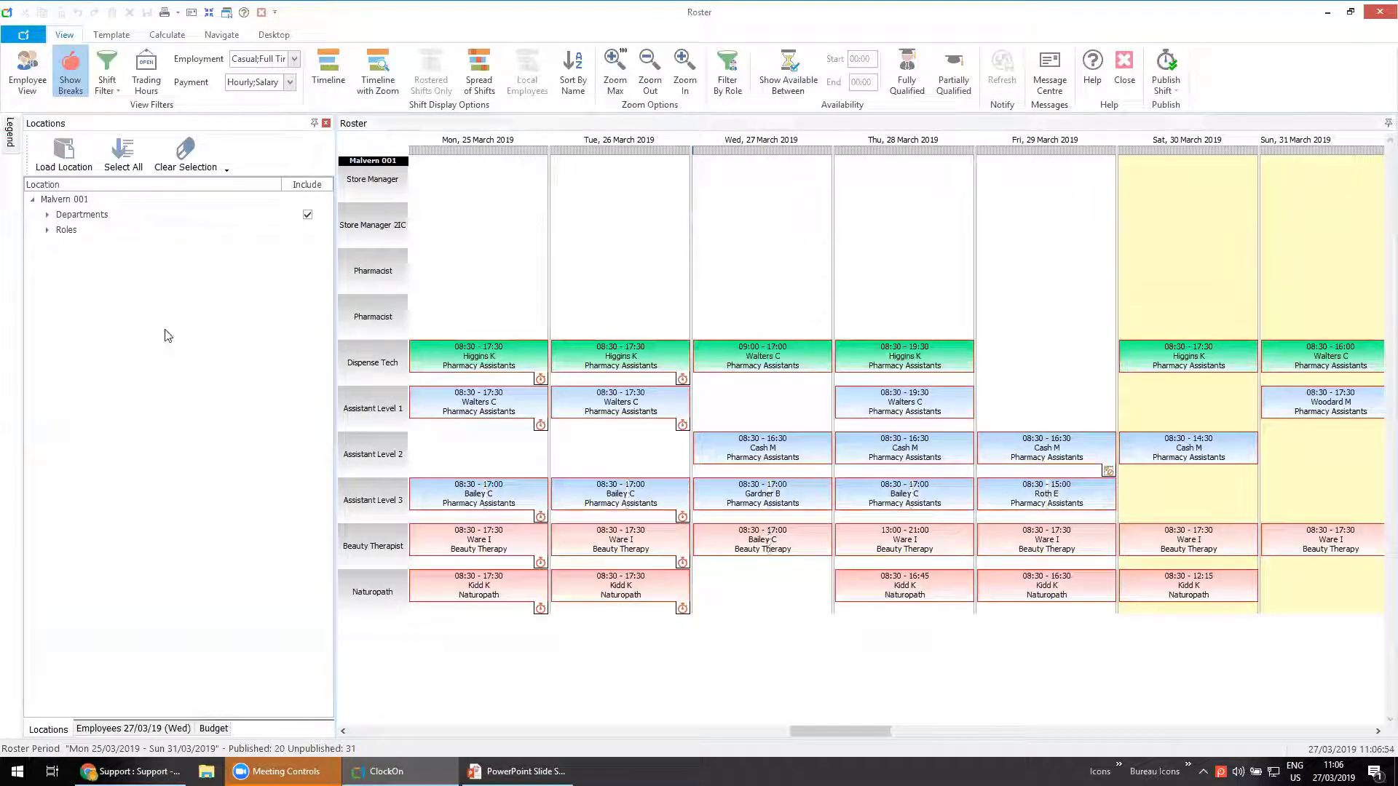
click(107, 81)
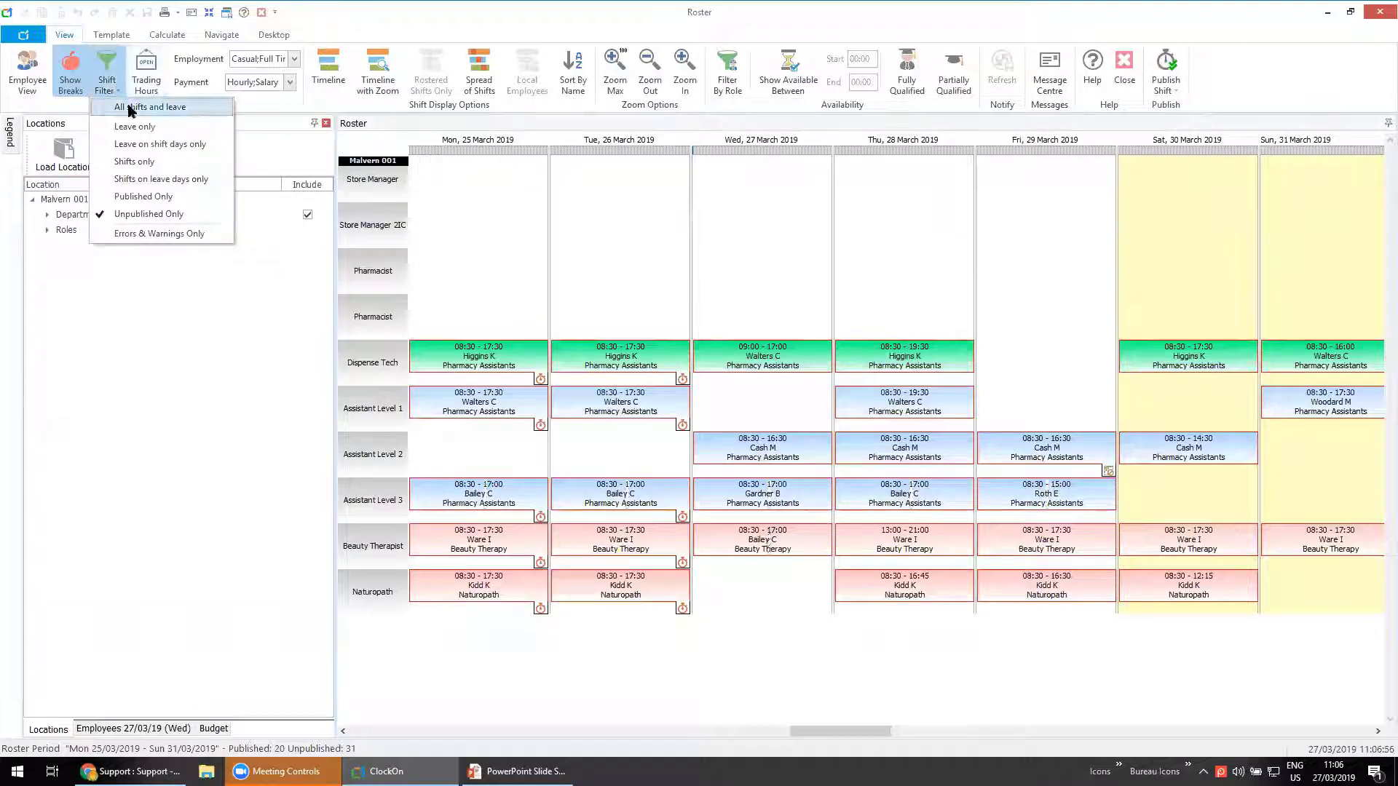
click(131, 108)
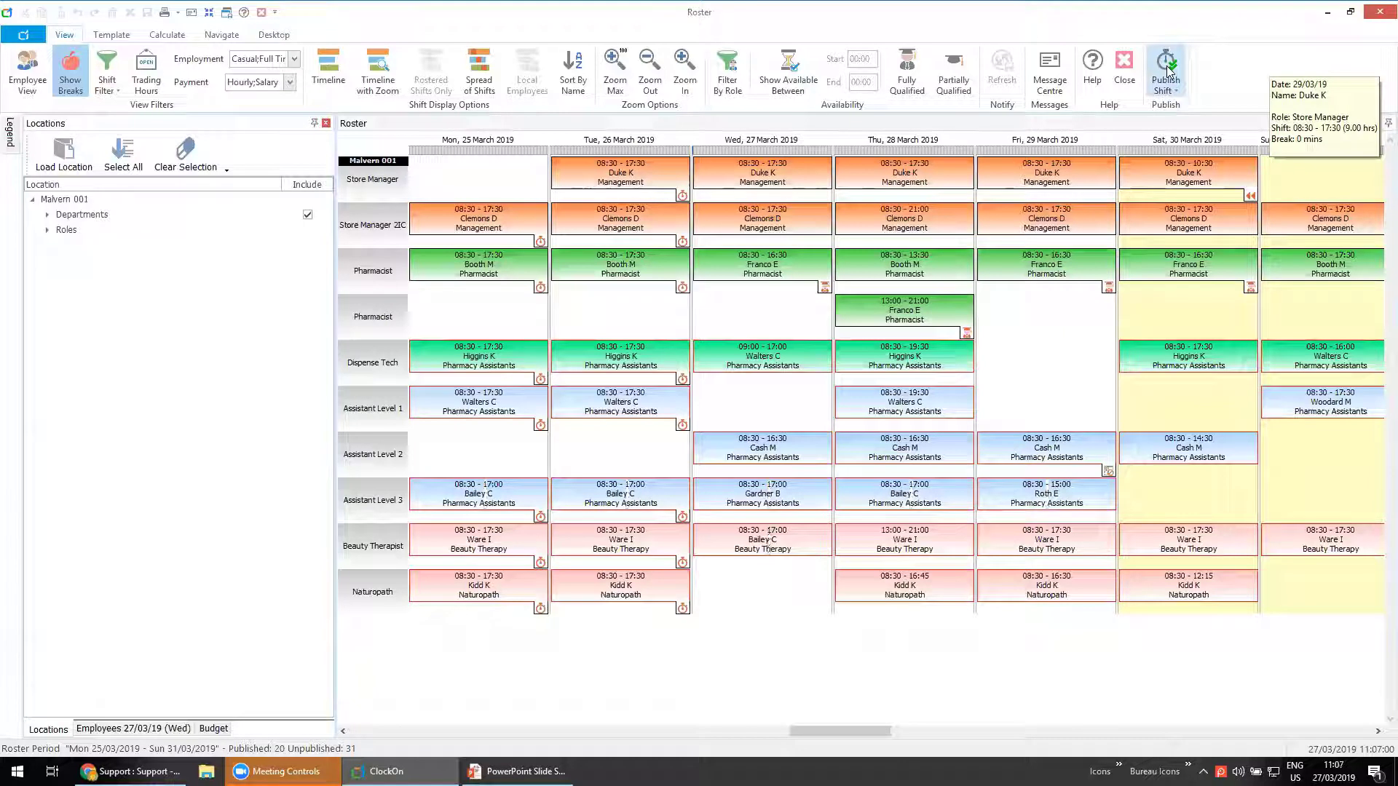
Check the publish and unpublish commands offered for the Dispense Tech shift on Wednesday 27 March.
right_click(728, 362)
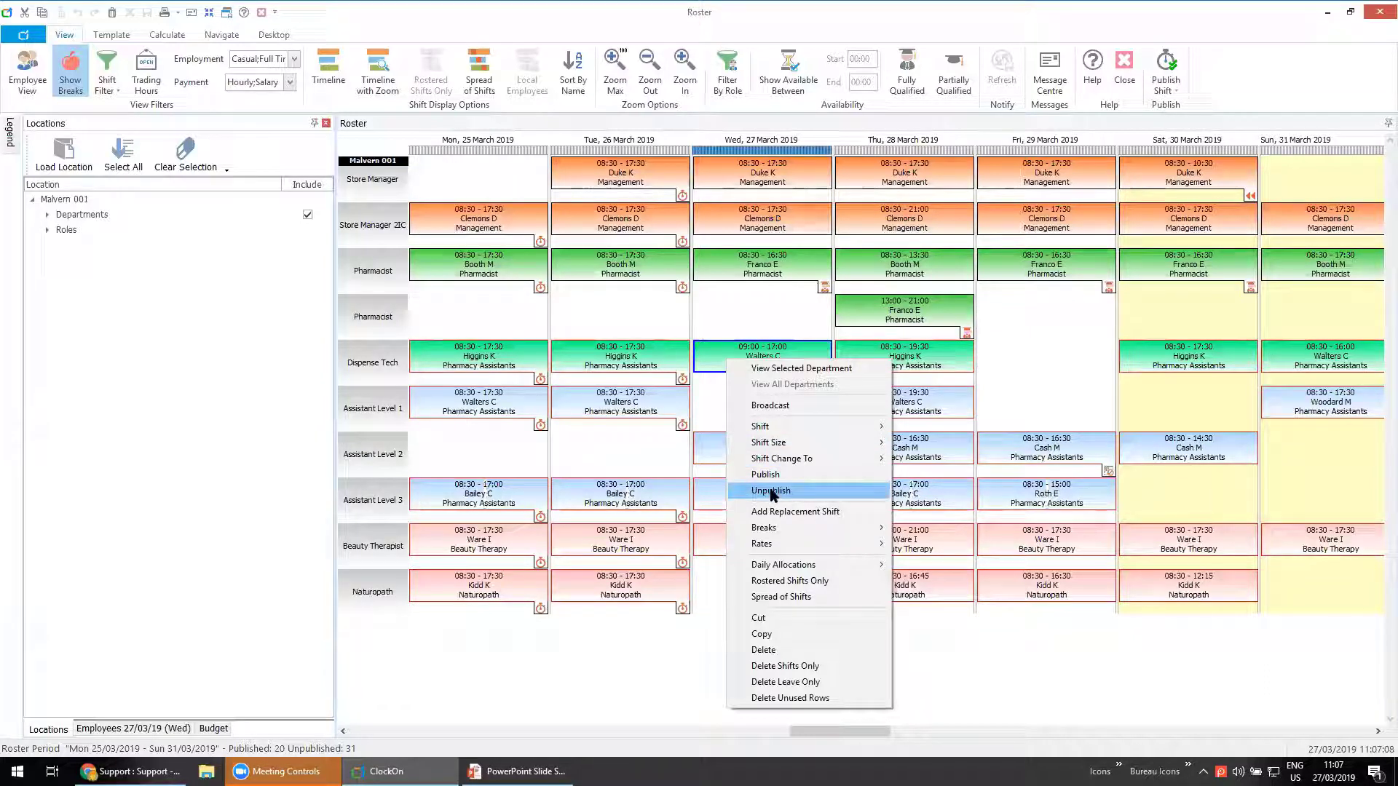
click(1030, 384)
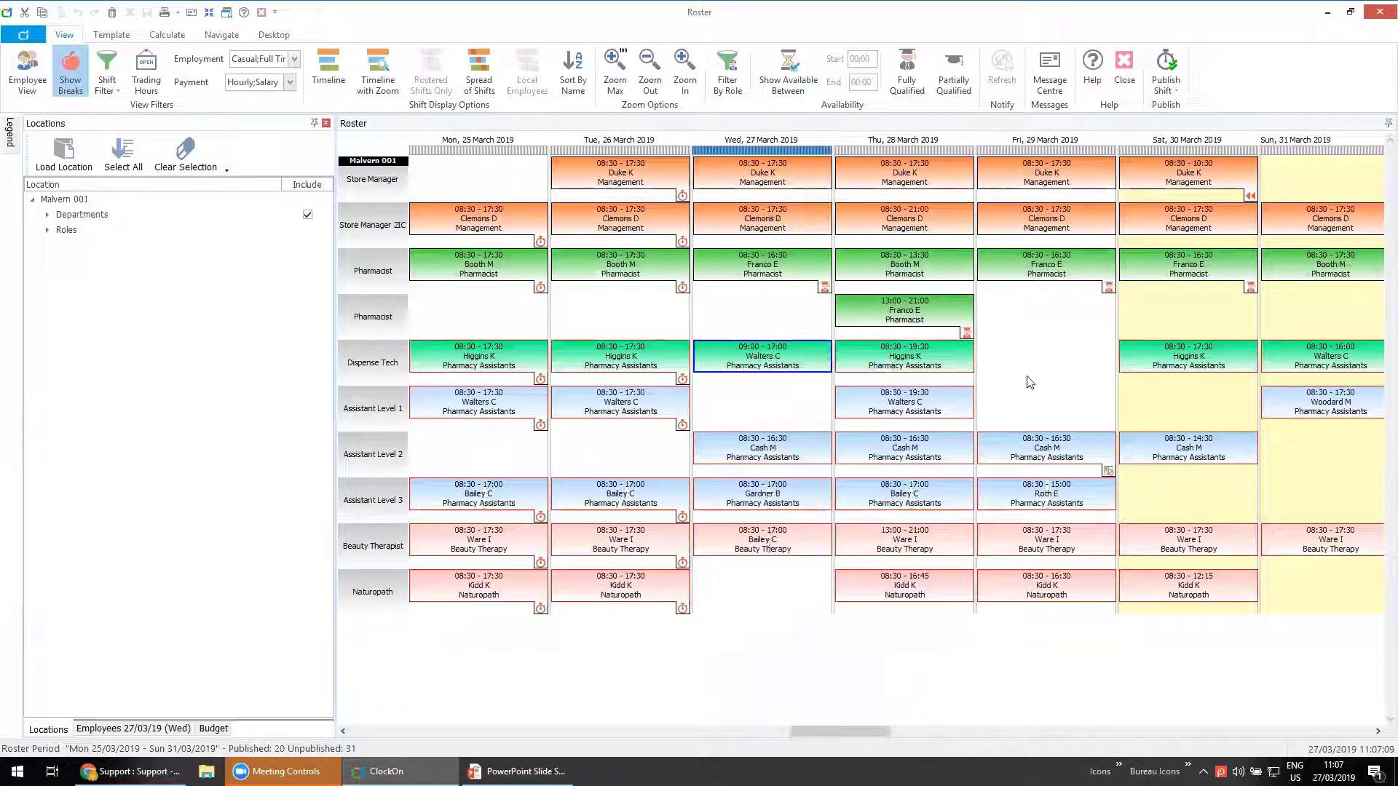
Move the 13:00 - 21:00 Pharmacist shift from Thursday 28 March to Wednesday 27 March and save the roster.
click(861, 309)
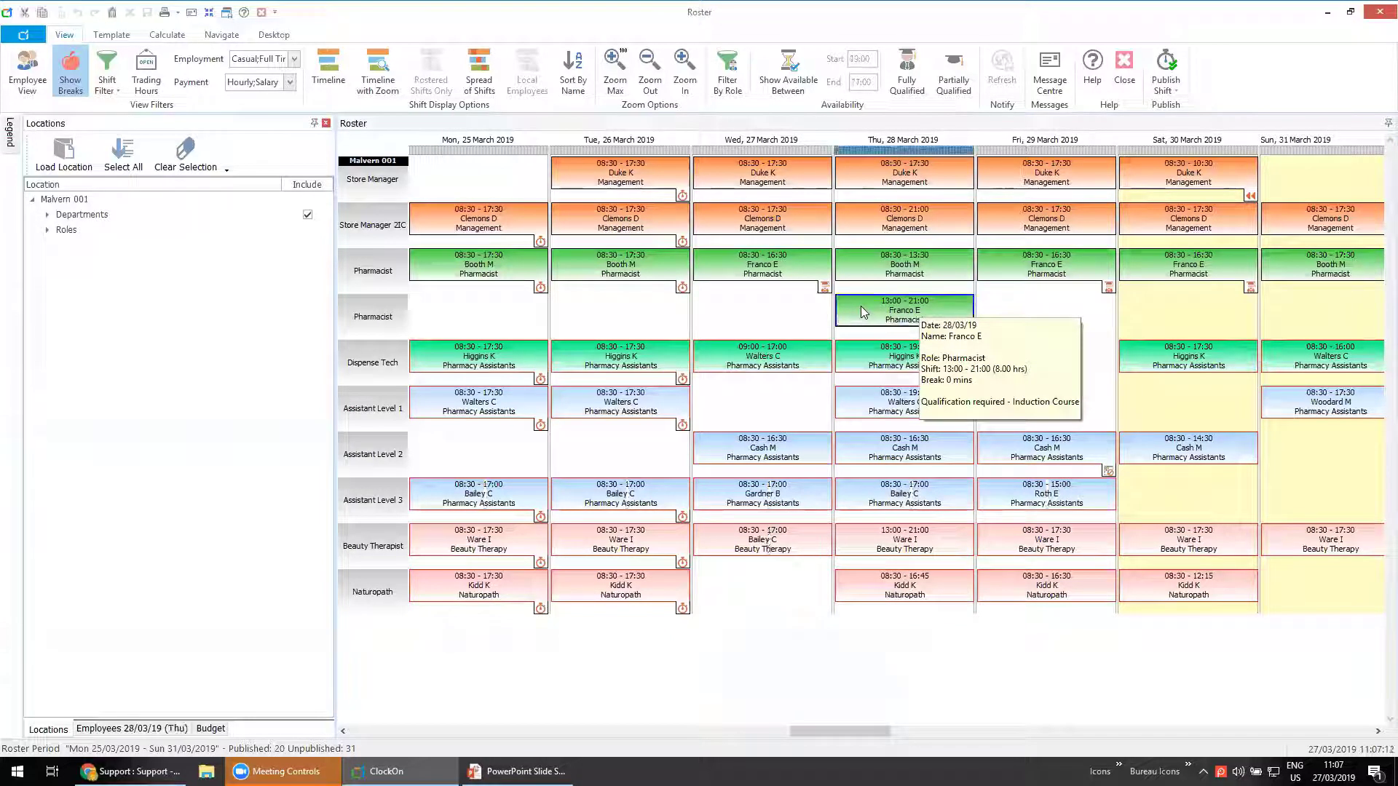
drag(861, 306, 813, 319)
click(143, 12)
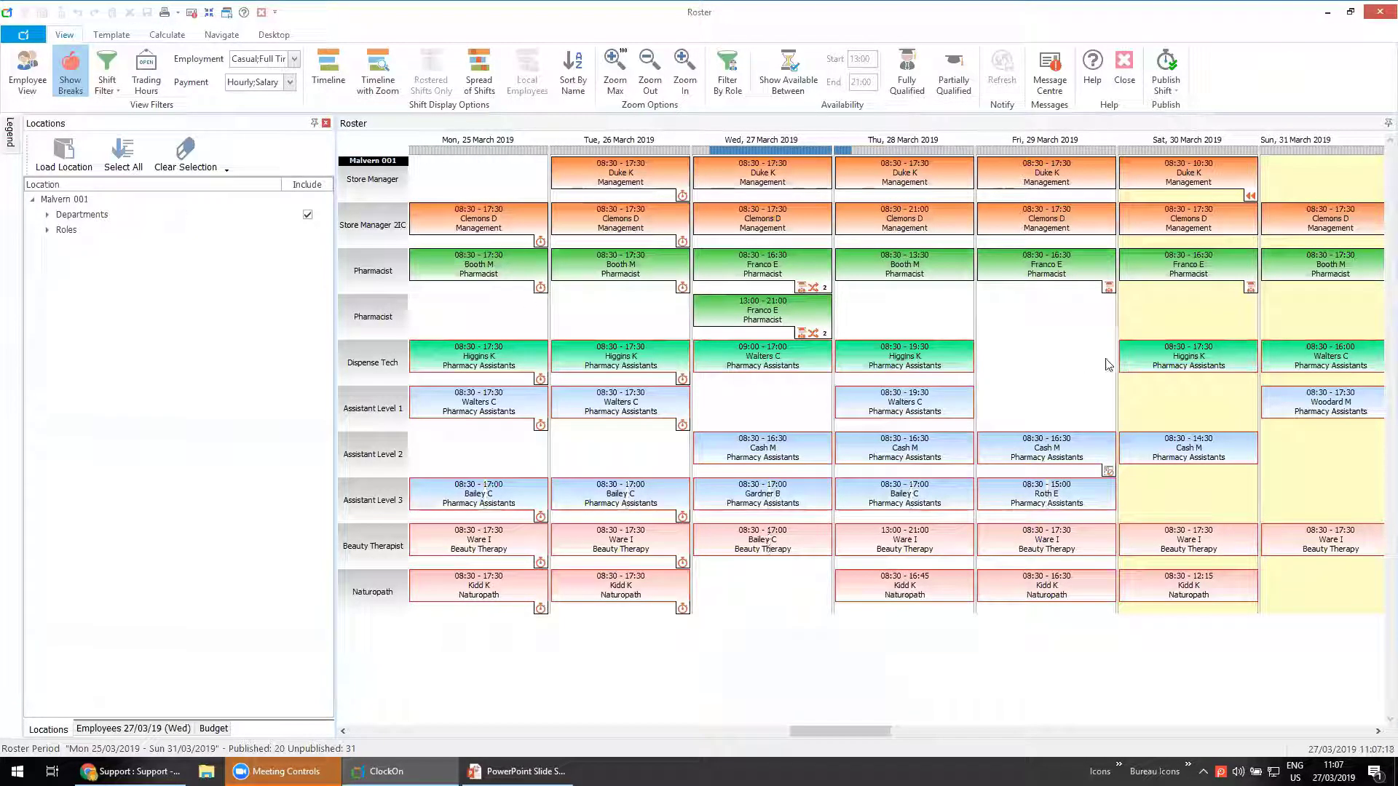
Send the pending roster notification about the moved Pharmacist shift from the Message Centre and close it.
click(1057, 70)
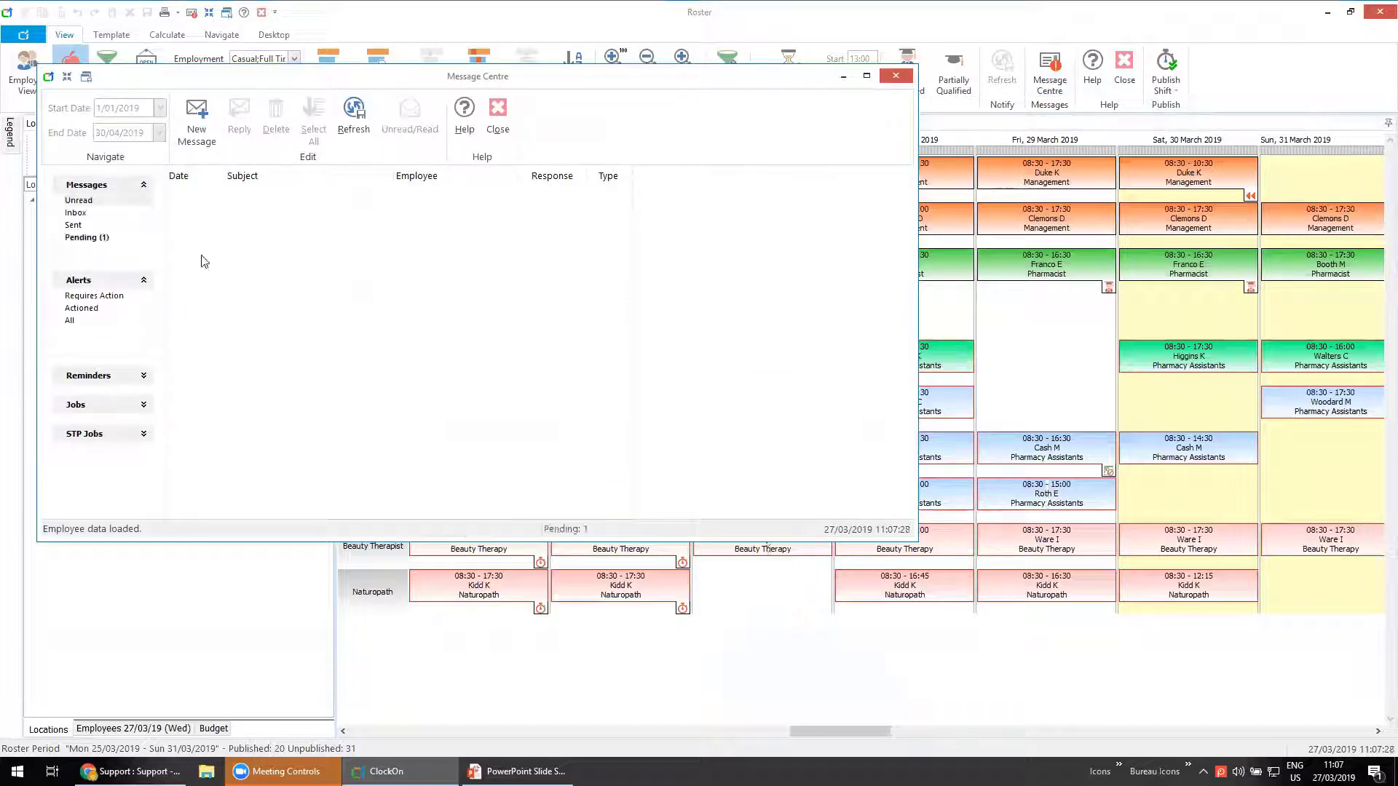
click(85, 237)
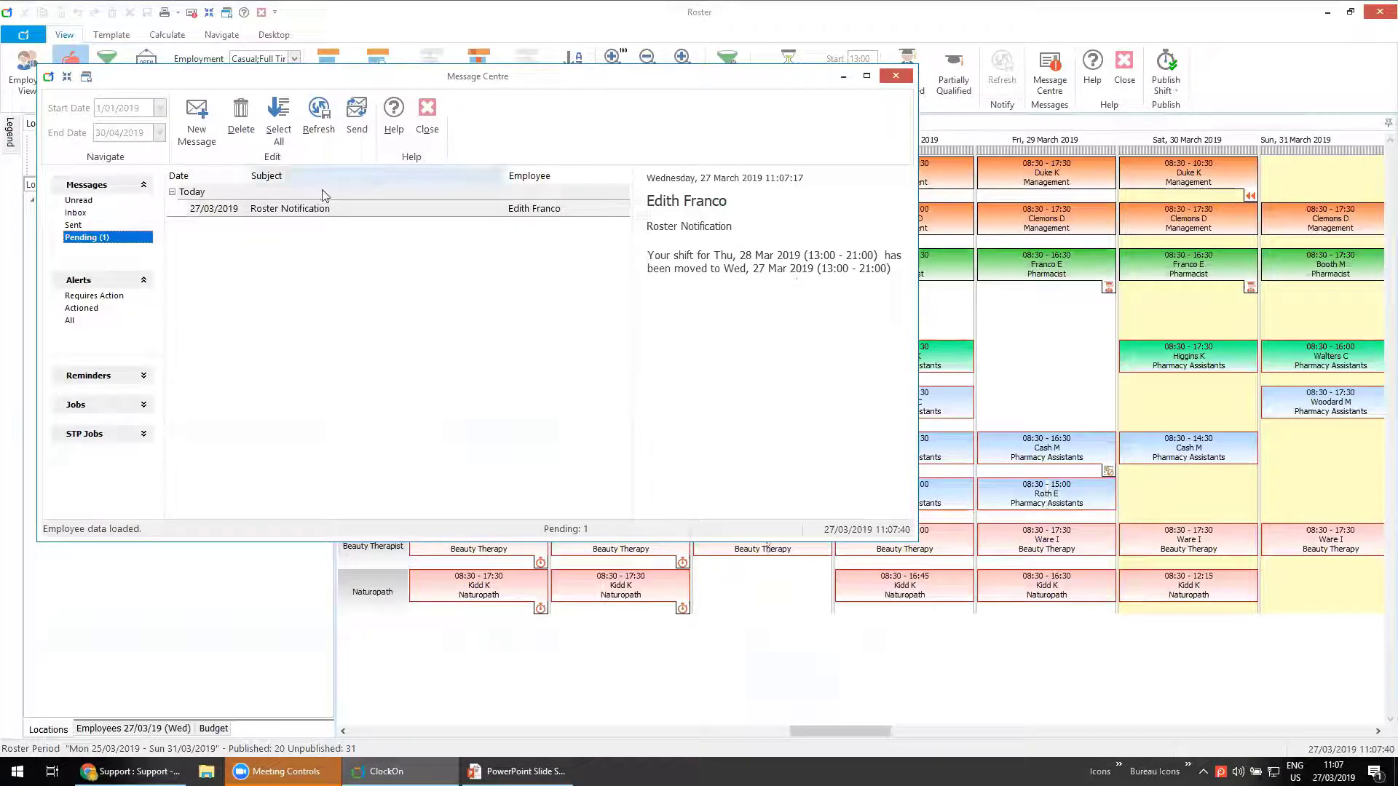
click(358, 115)
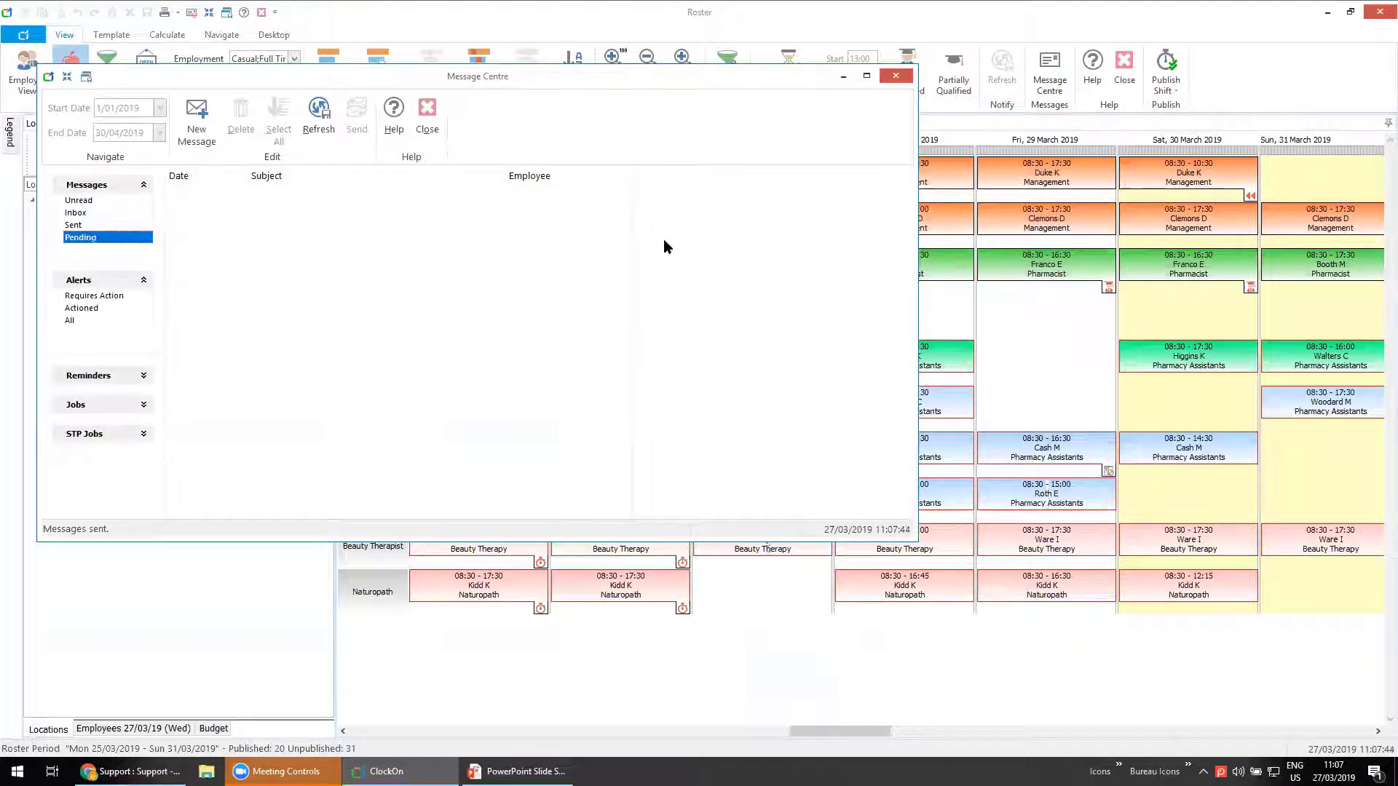
click(423, 113)
Move the 13:00 - 21:00 Pharmacist shift to Thursday 28 March and Thursday's Dispense Tech shift to Friday 29 March, saving the roster.
drag(769, 313, 910, 310)
drag(875, 366, 1033, 364)
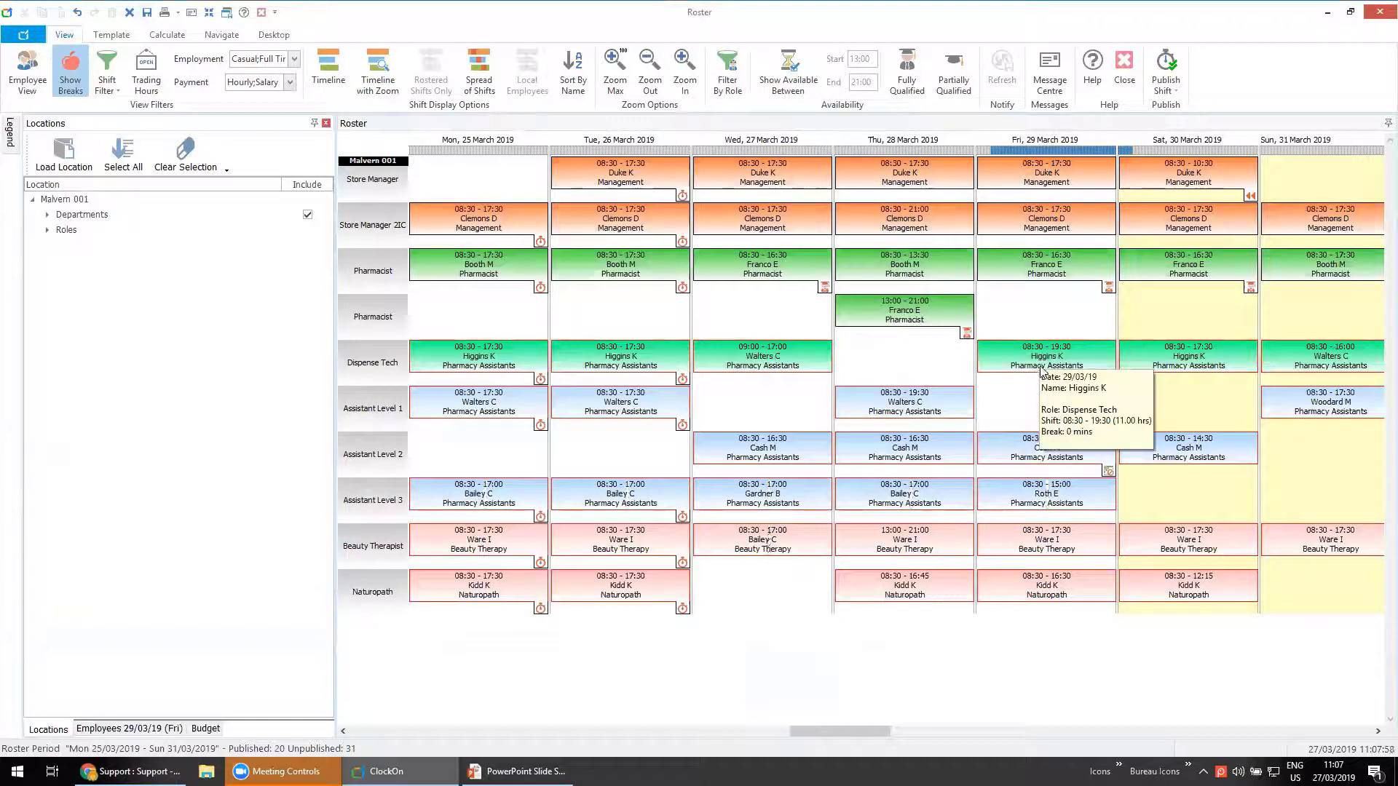
click(149, 13)
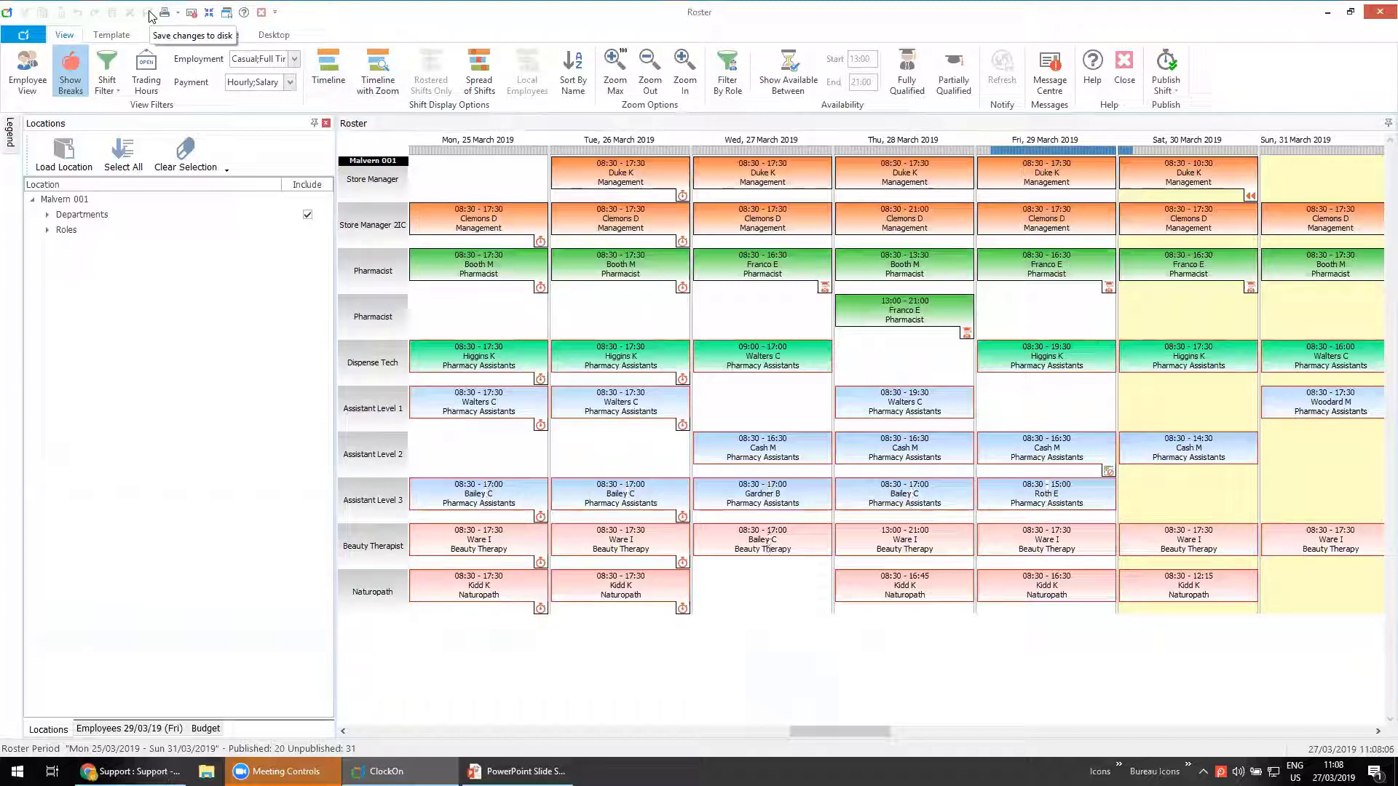
Read the pending message in the Message Centre to see which shift move generated a notification, and close it.
click(1053, 78)
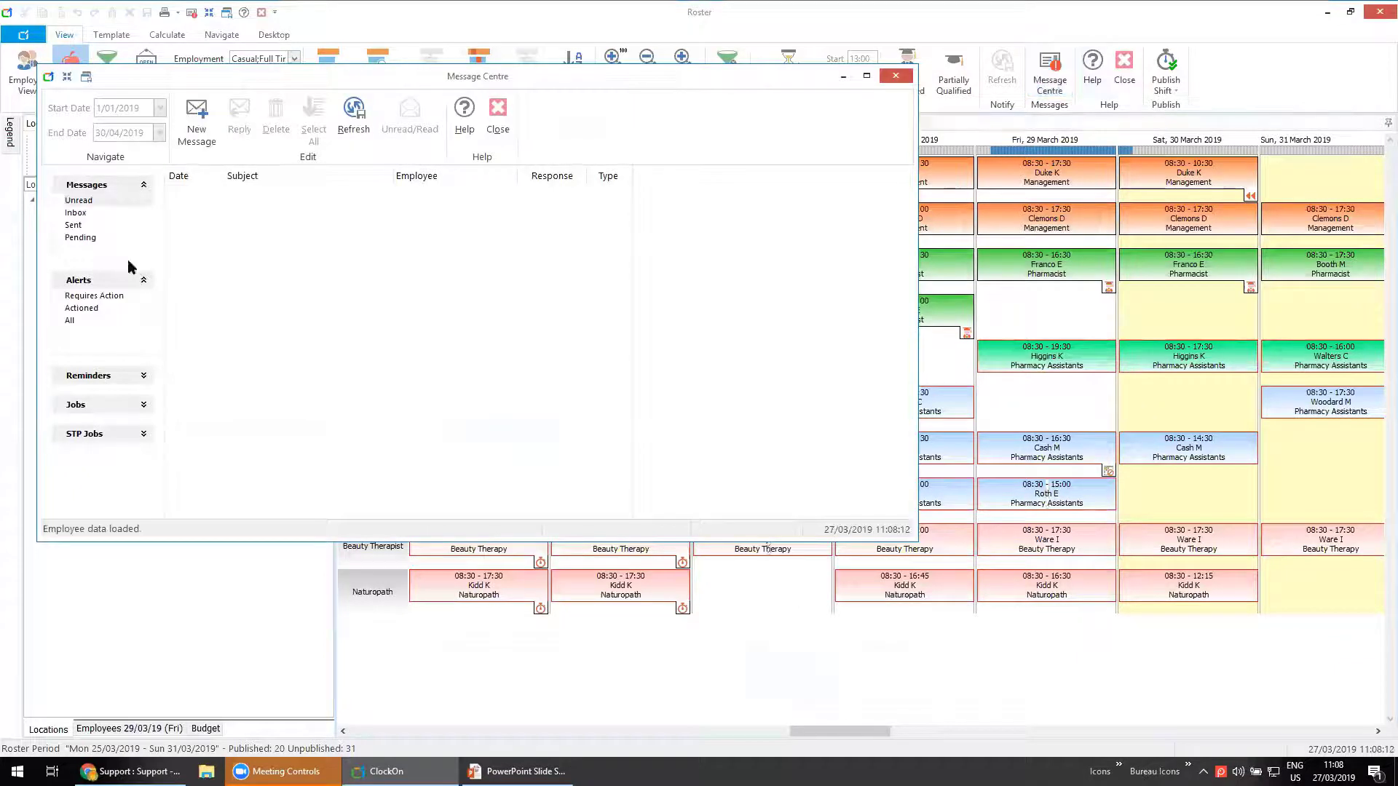
click(93, 239)
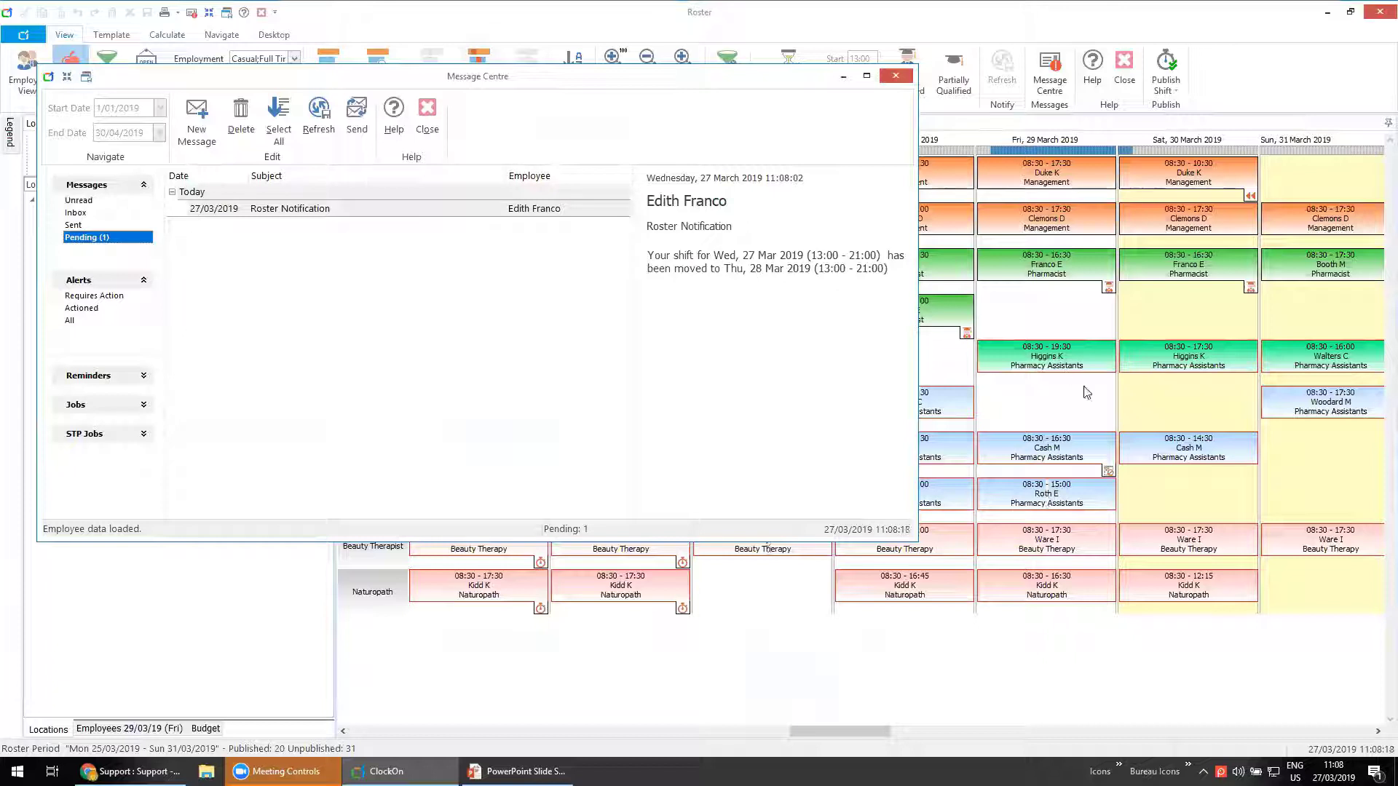
mouse_move(1049, 345)
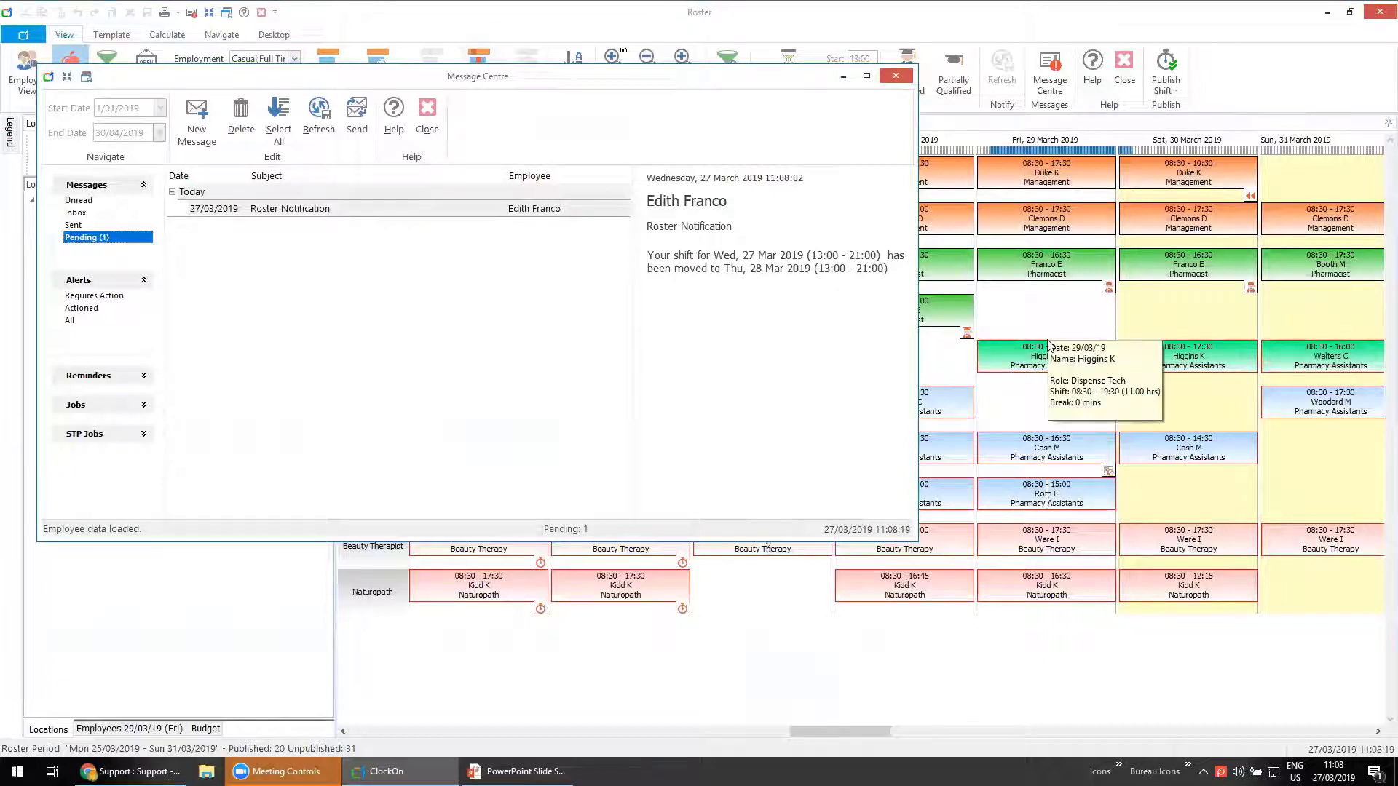
click(425, 113)
Publish the 08:30 - 19:30 Dispense Tech shift on Friday 29 March and save the roster.
right_click(1023, 364)
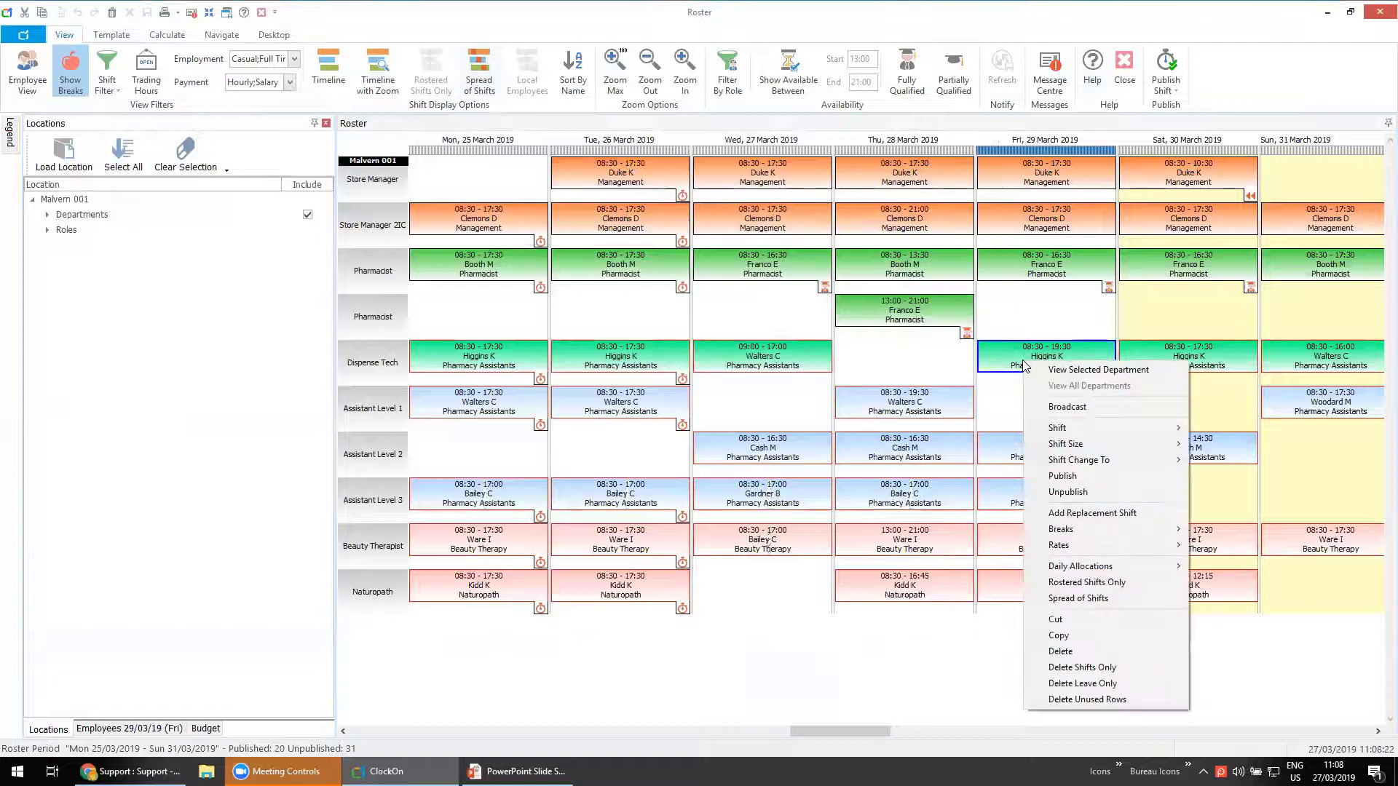
click(1092, 479)
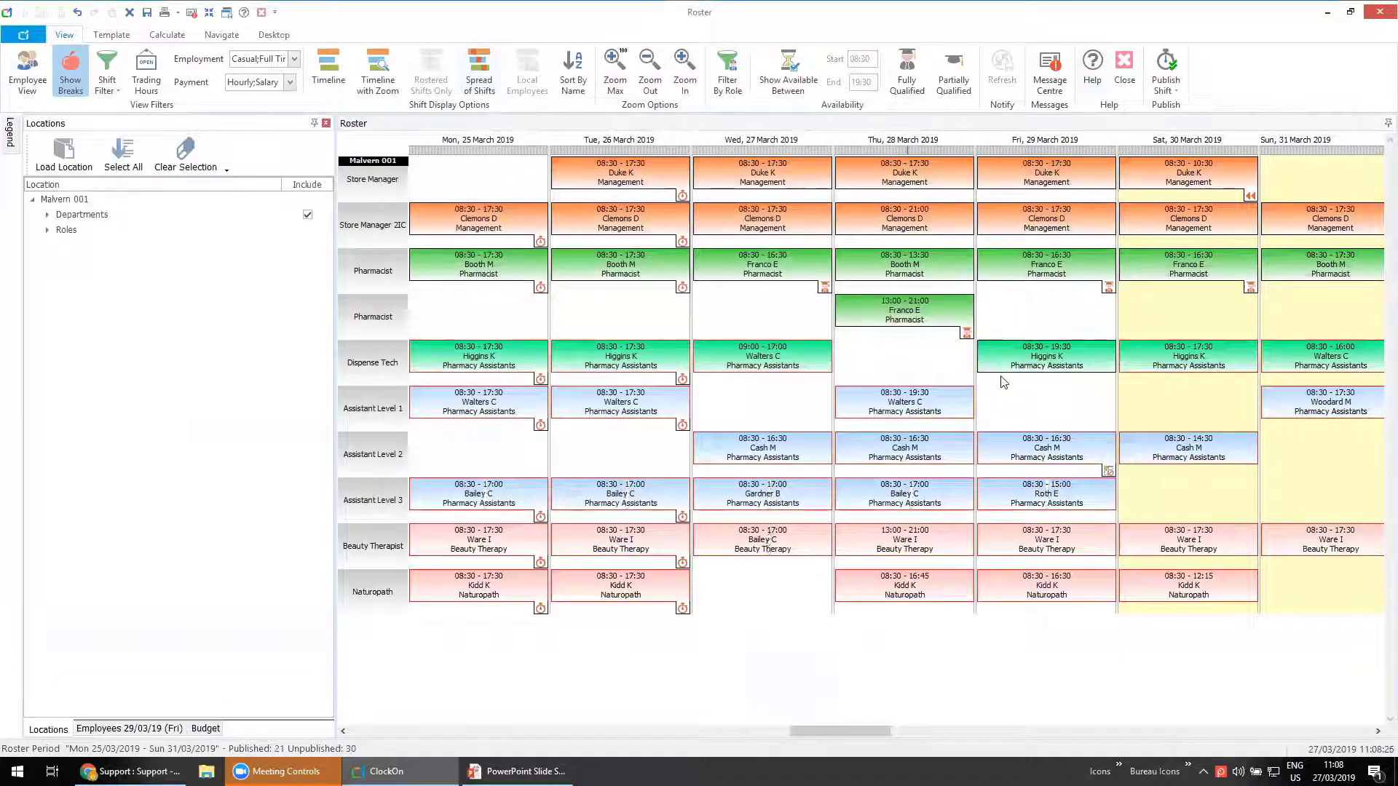
mouse_move(1010, 376)
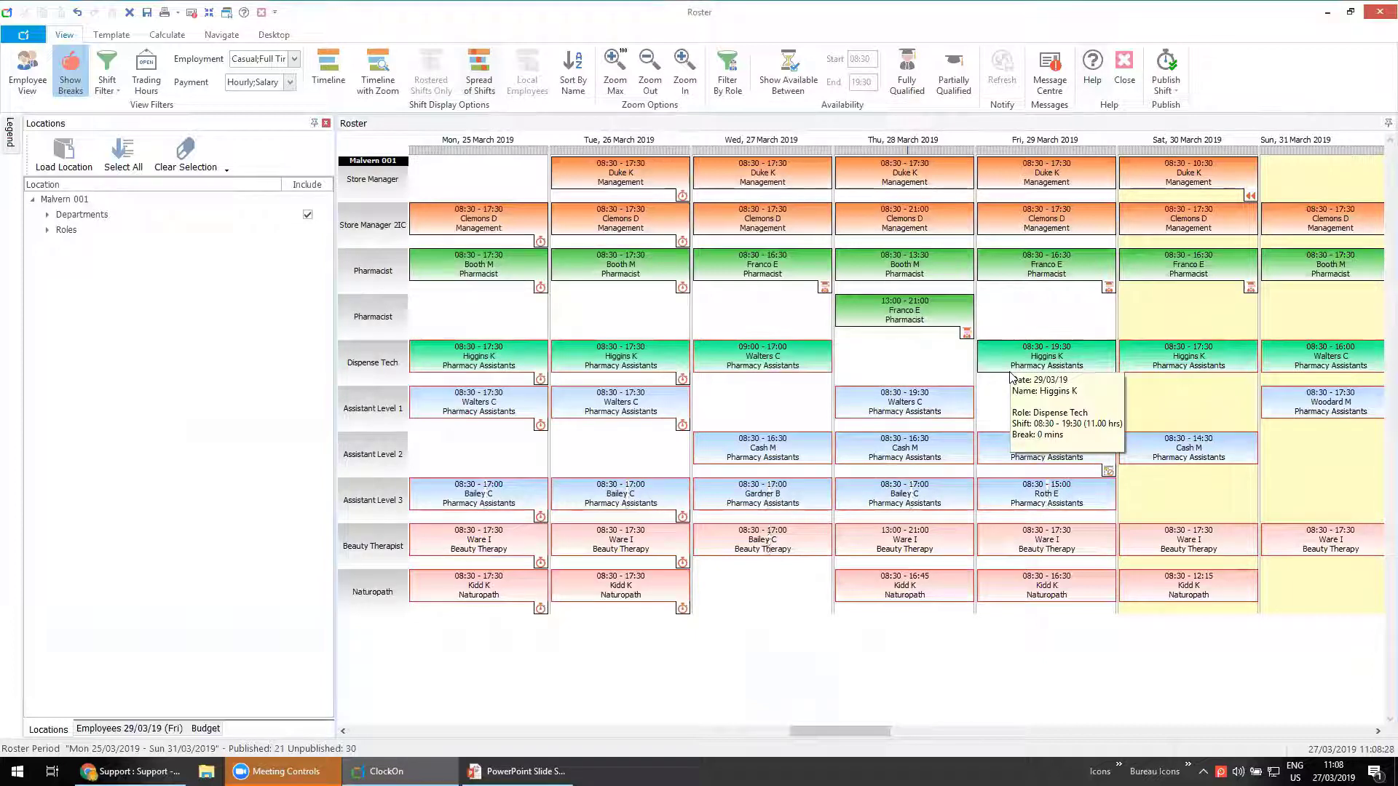
click(146, 11)
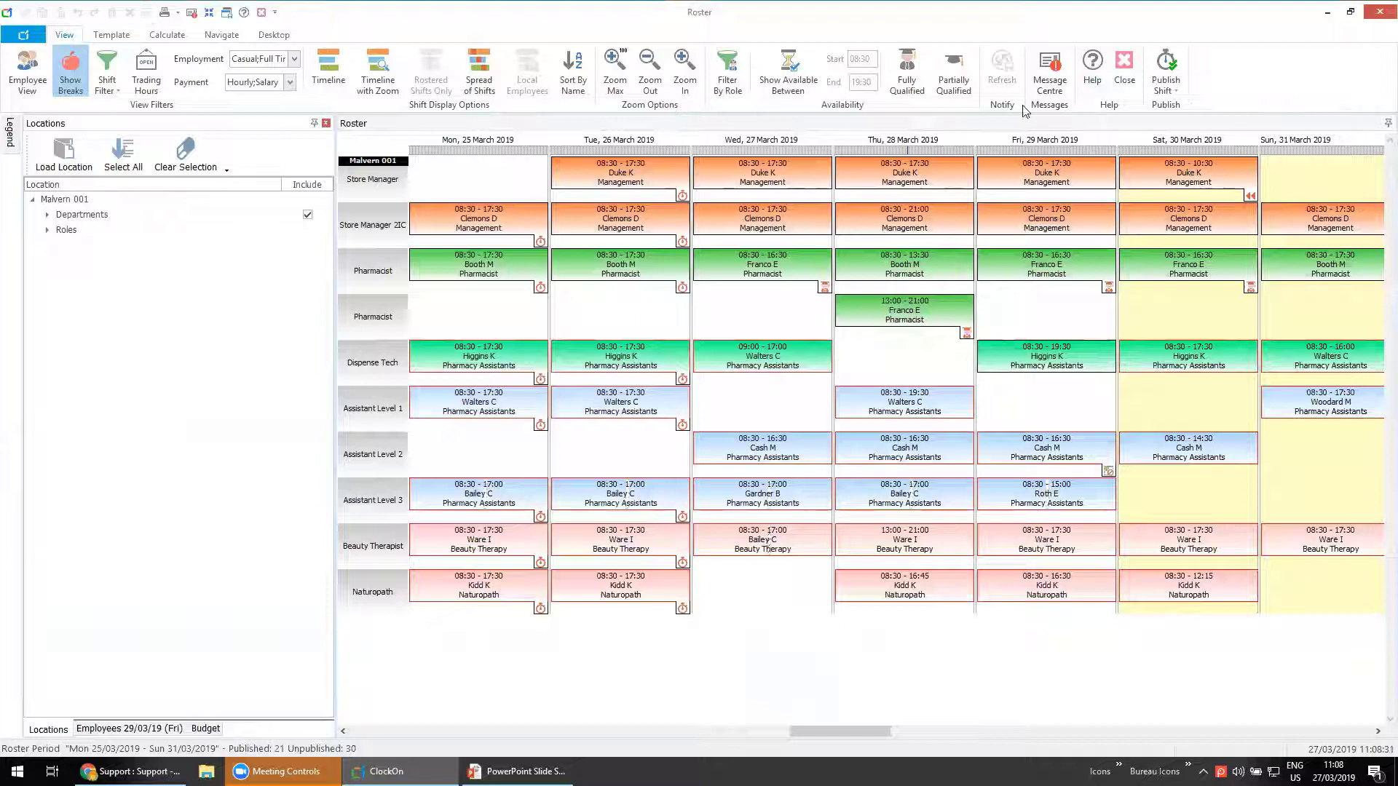
Read each pending roster notification in the Message Centre, including the one for the newly published shift, and close it.
click(1046, 82)
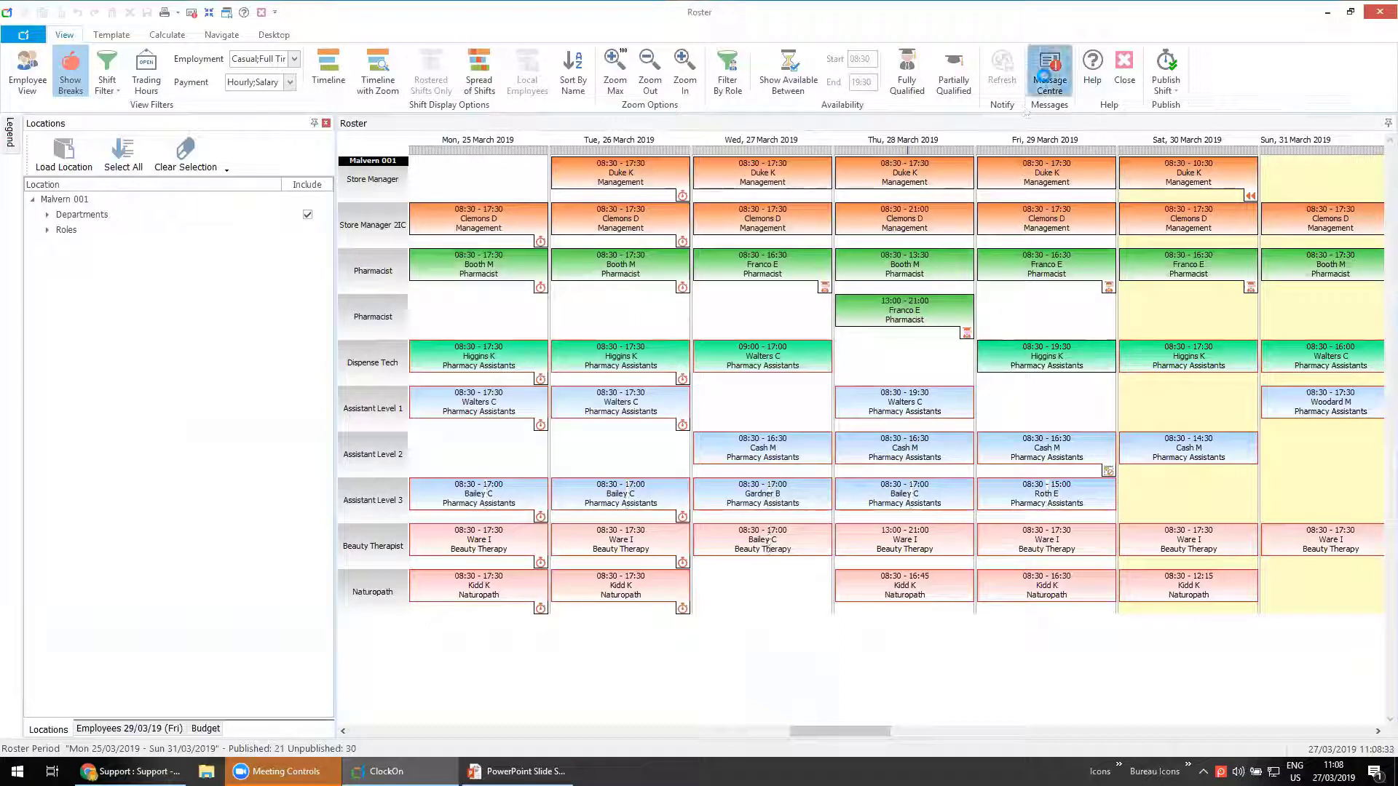
click(1046, 82)
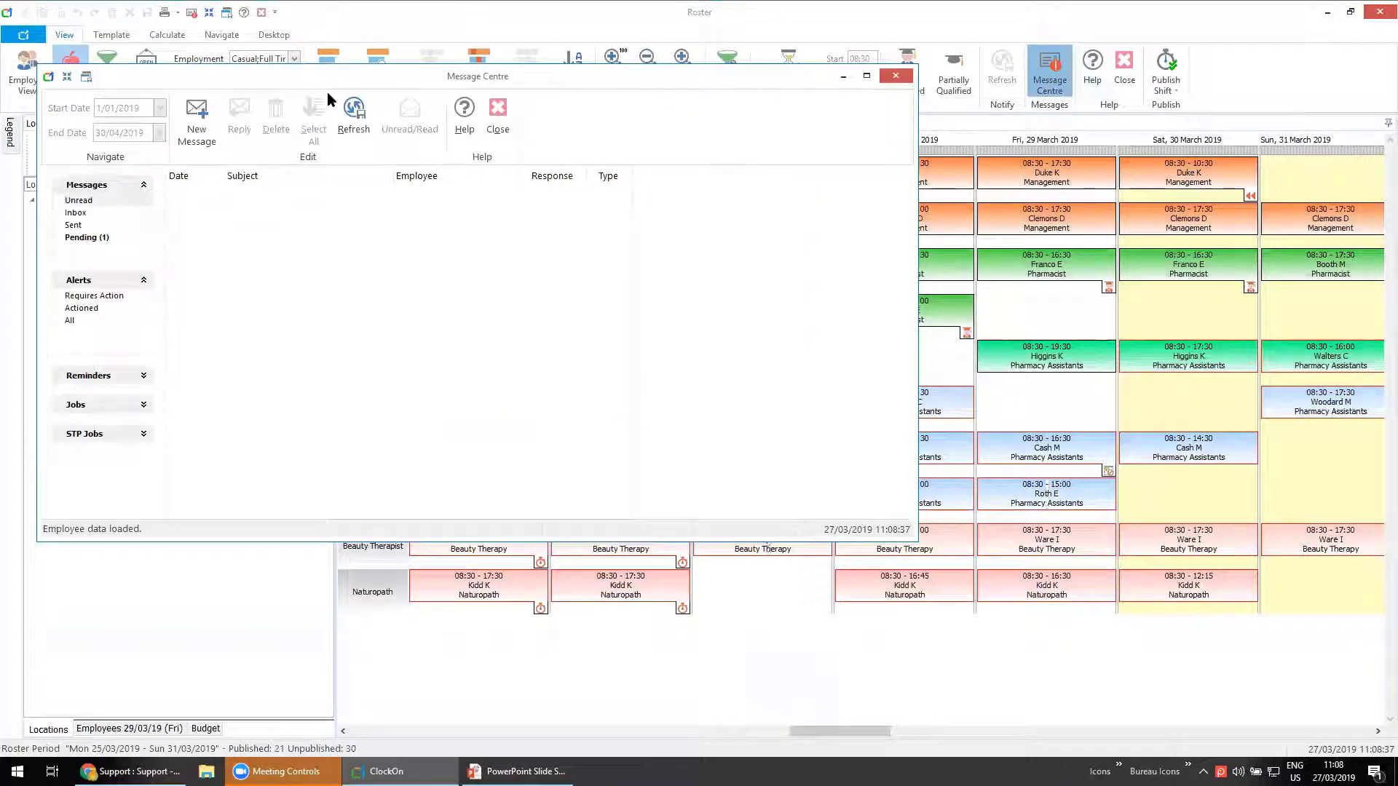
click(72, 299)
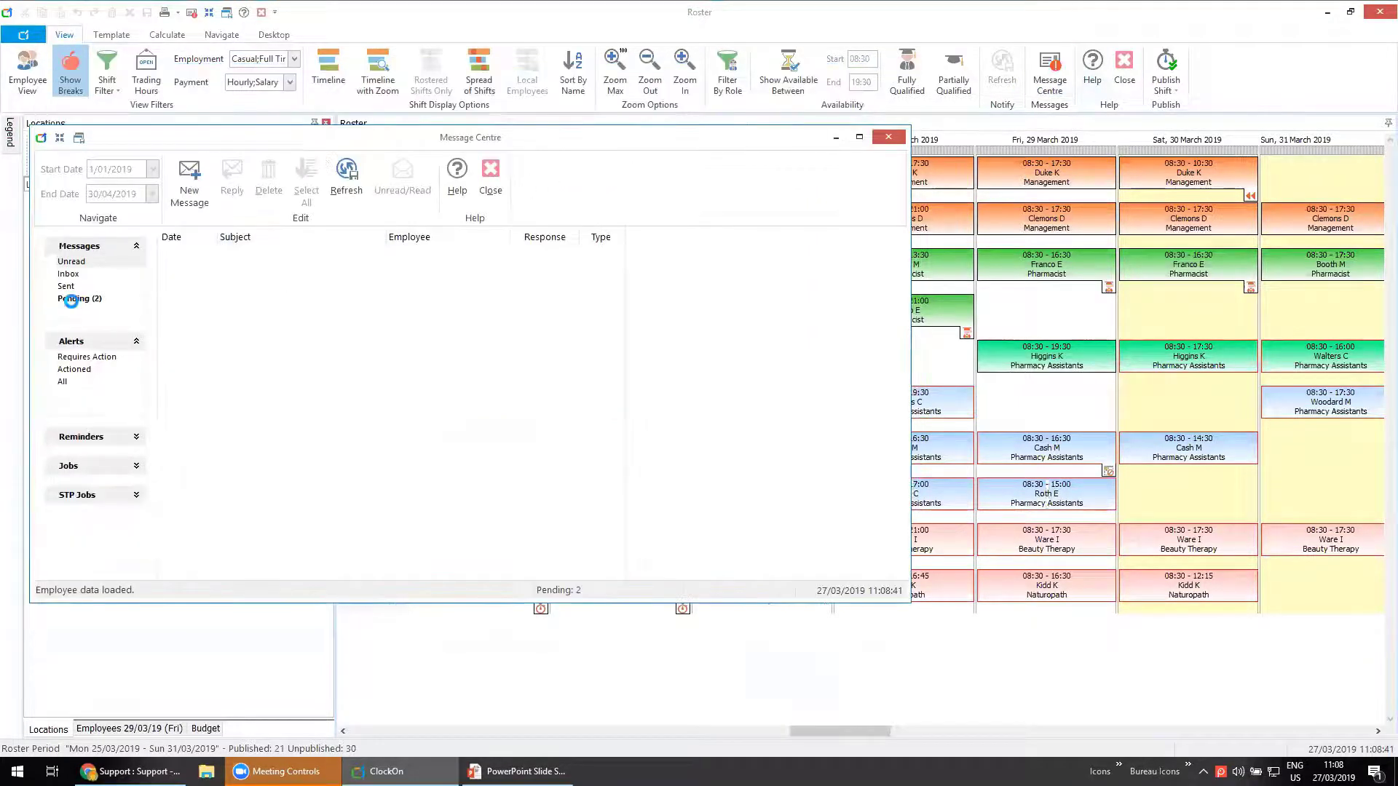
click(465, 289)
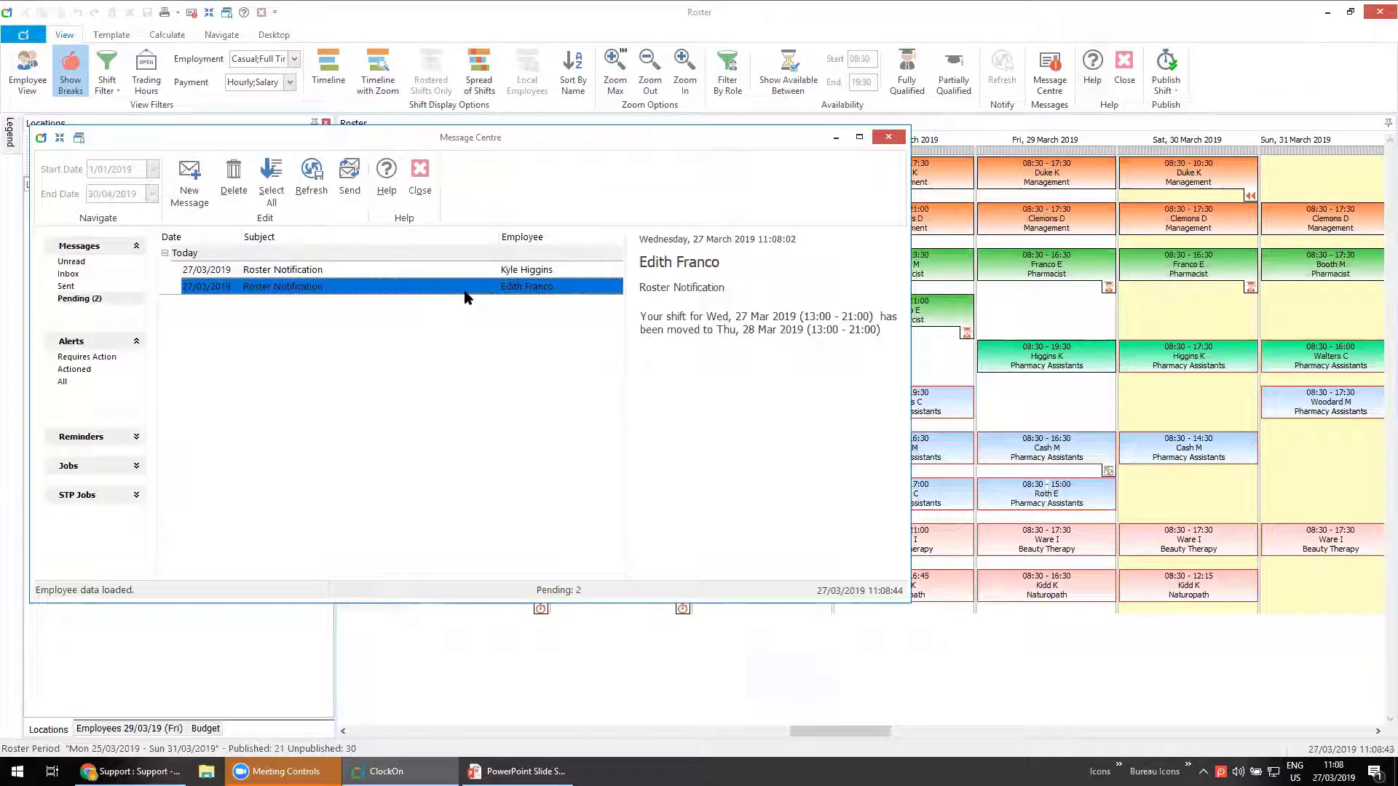
click(451, 270)
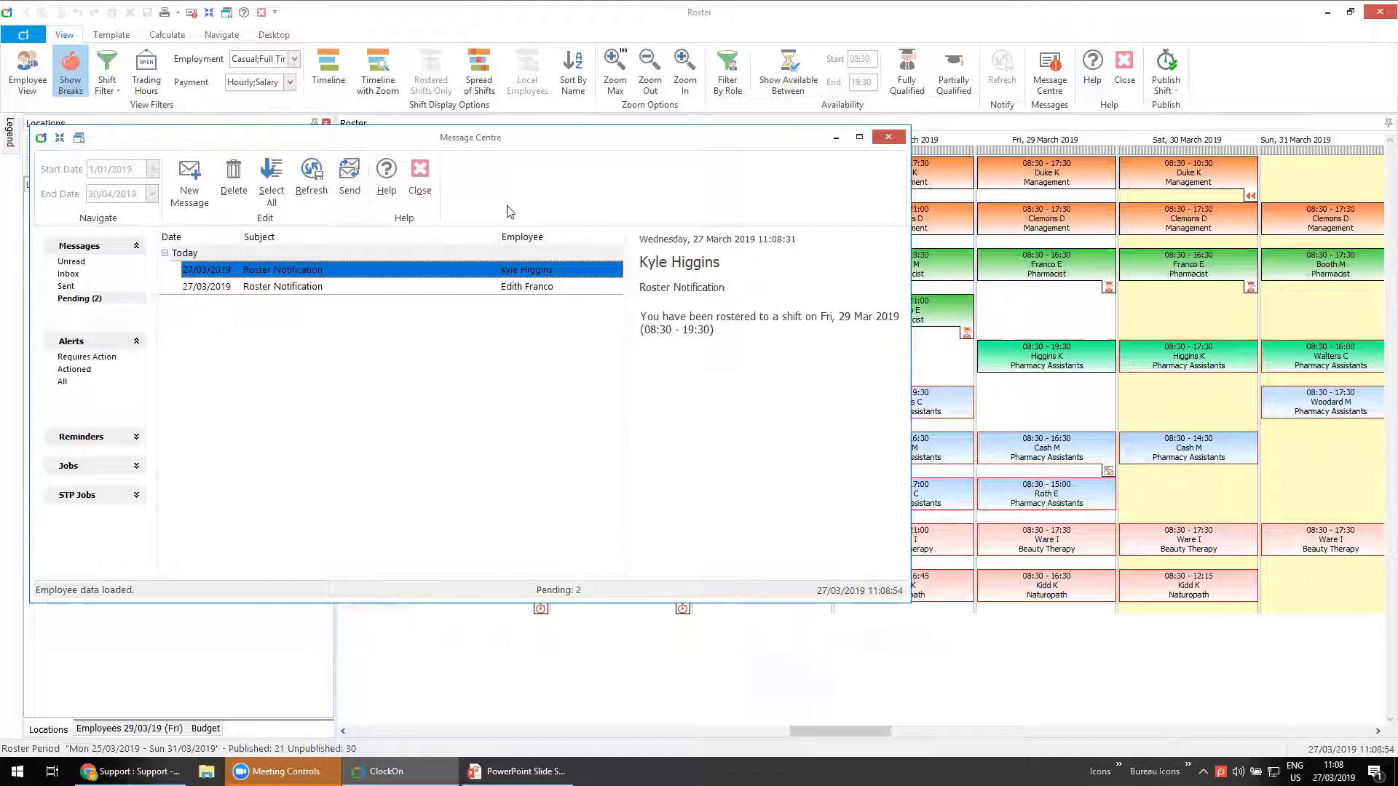
click(419, 173)
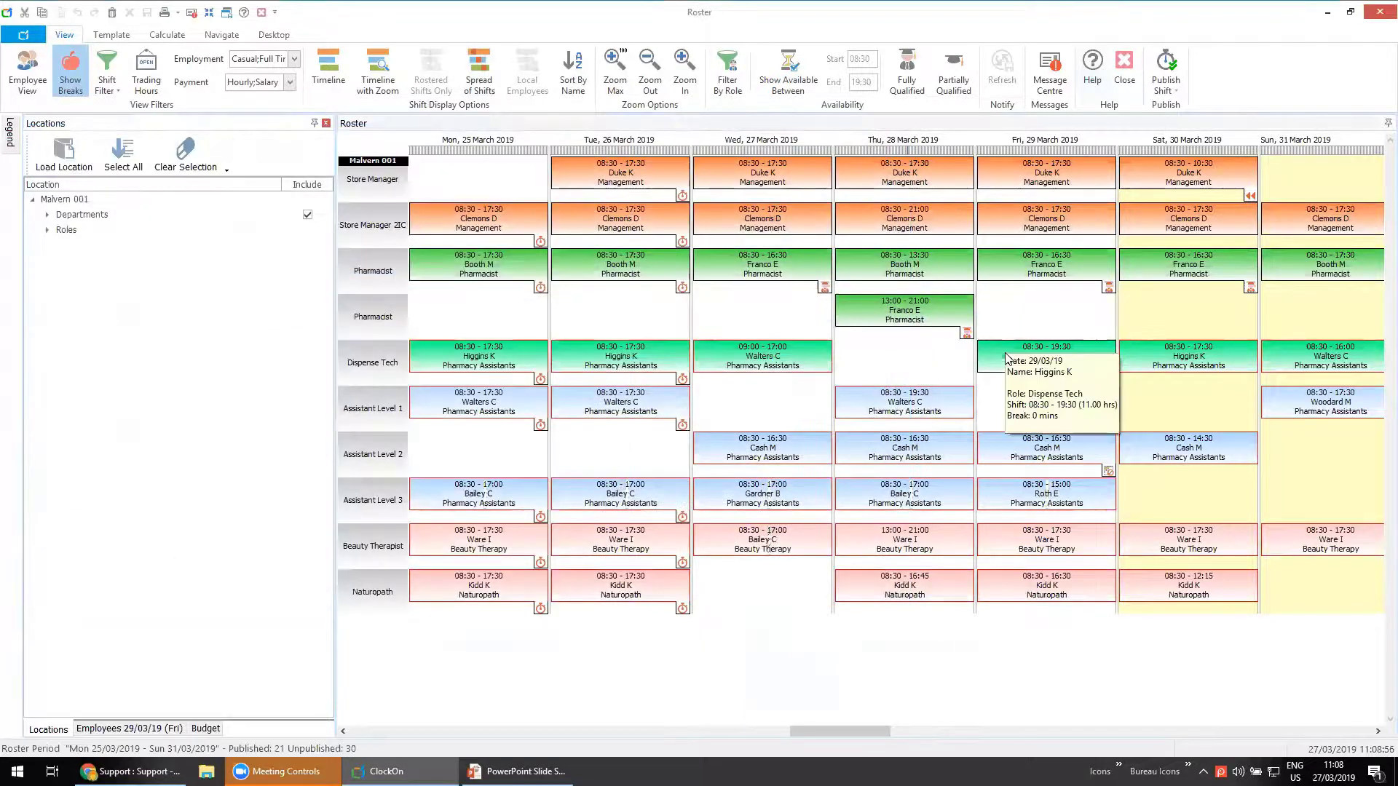
Unpublish the 08:30 - 19:30 Dispense Tech shift on Friday 29 March and save the roster.
right_click(1007, 357)
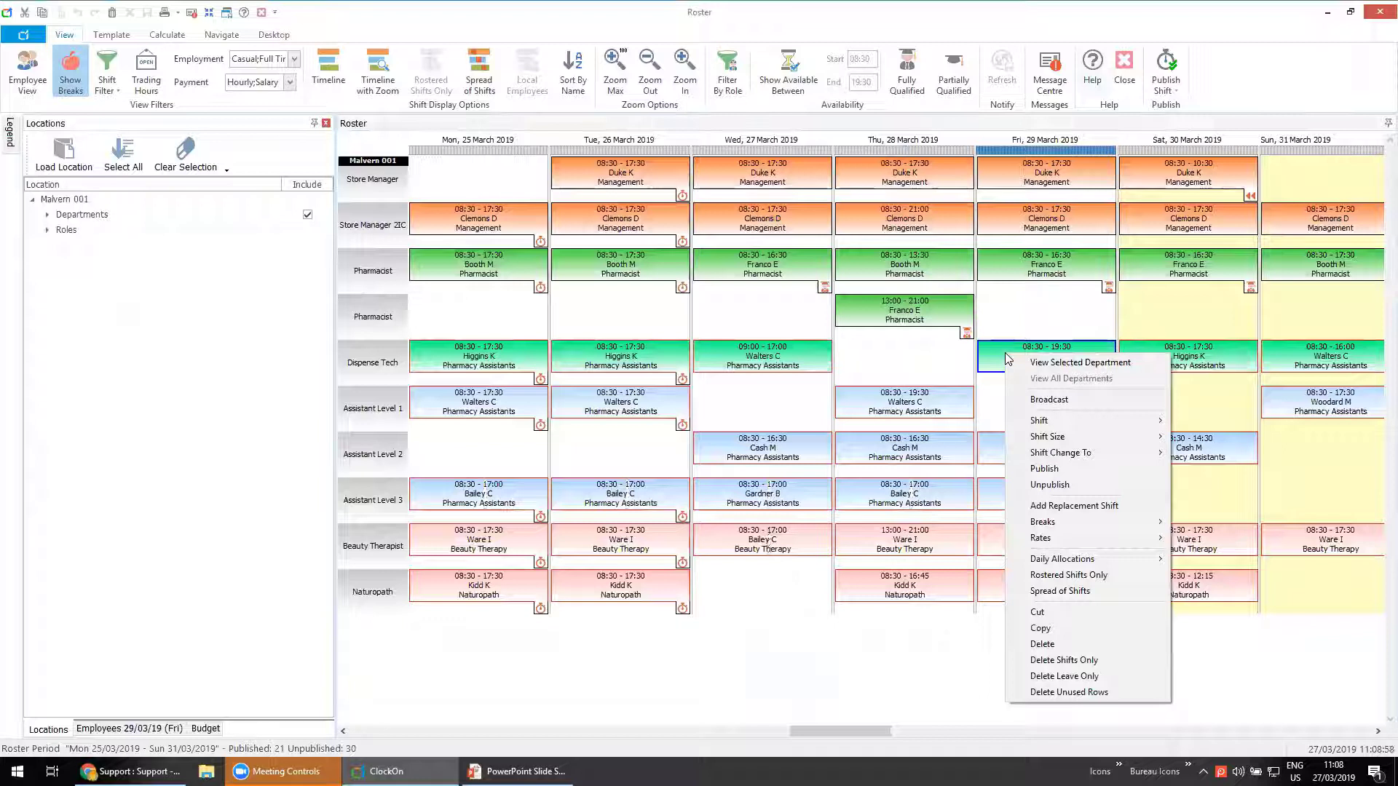
click(1057, 486)
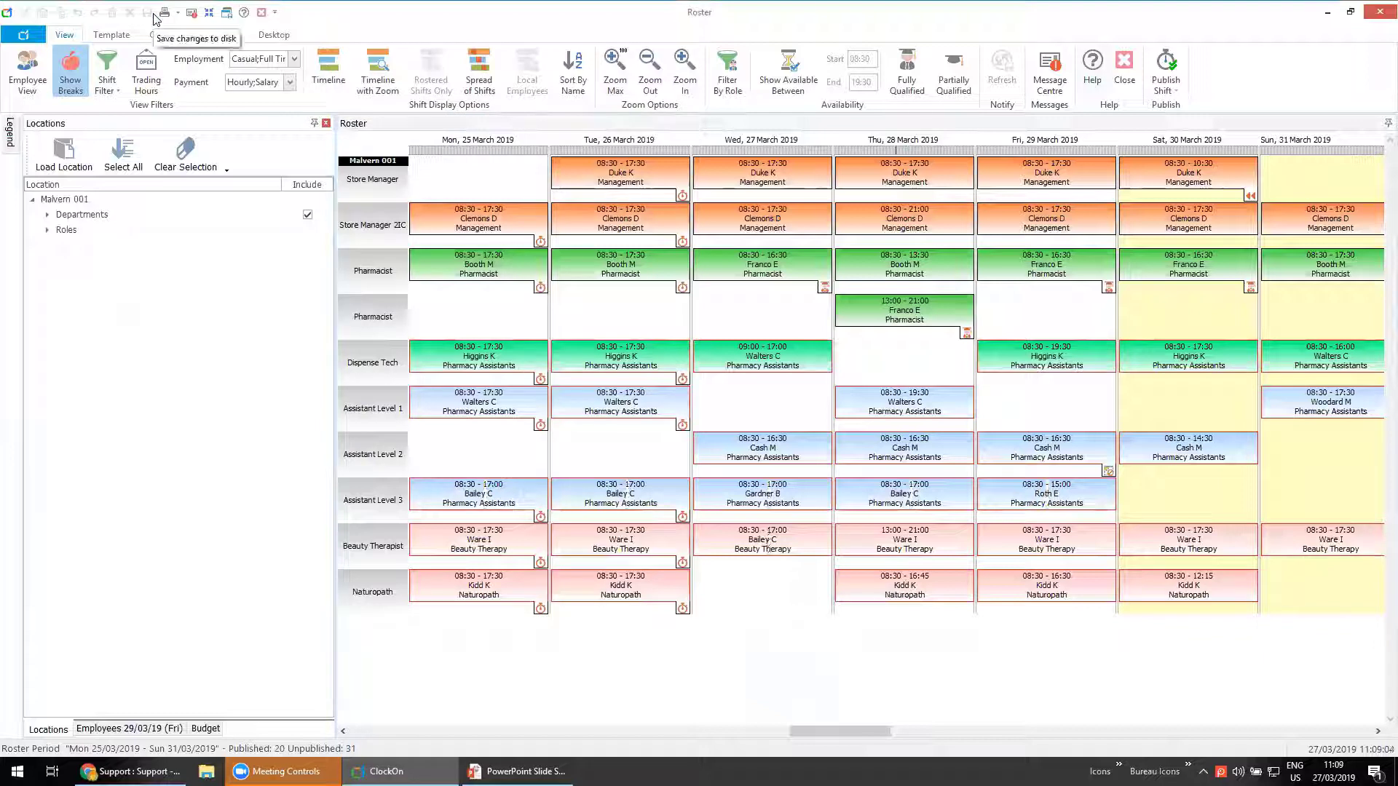
Check the pending messages in the Message Centre for the notification about the unpublished shift, and close it.
click(1049, 87)
click(1050, 86)
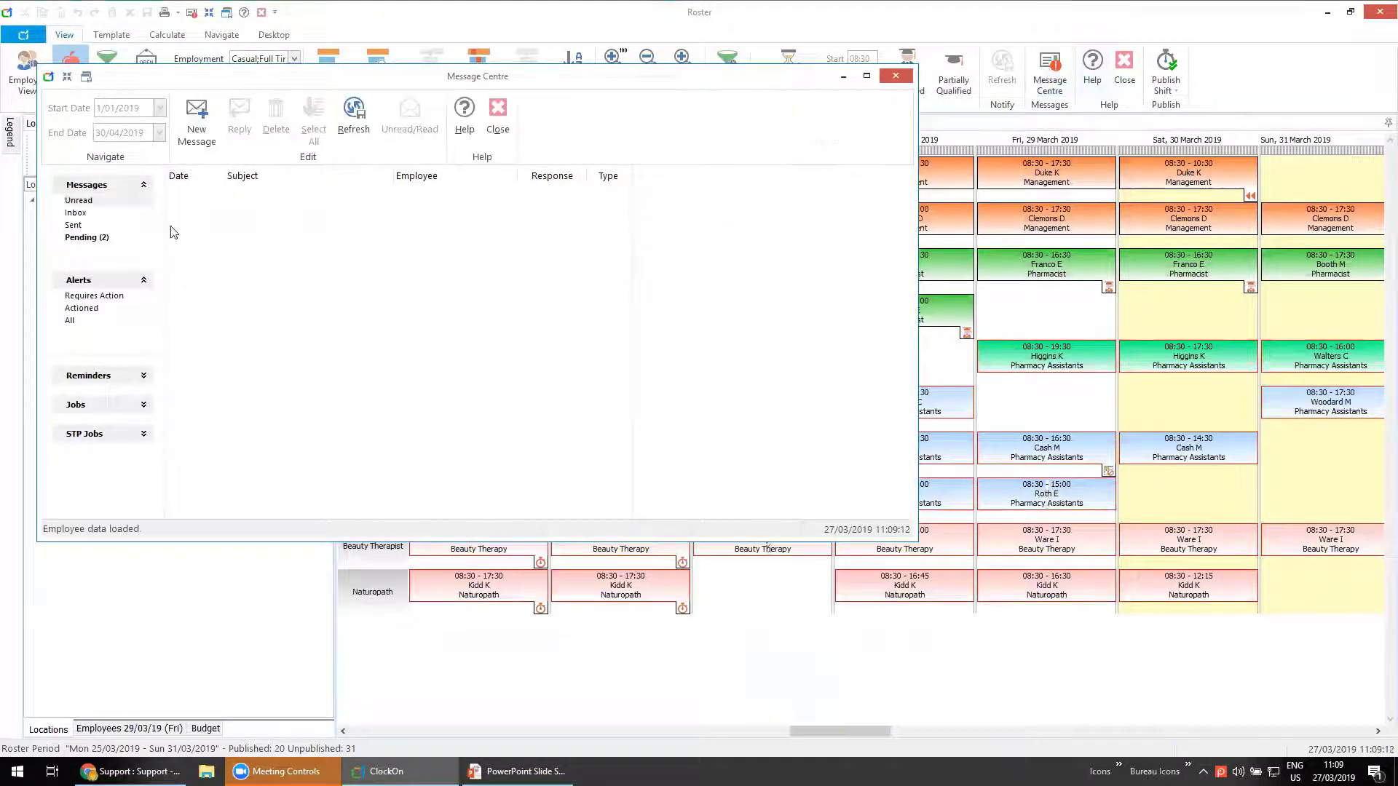
click(81, 238)
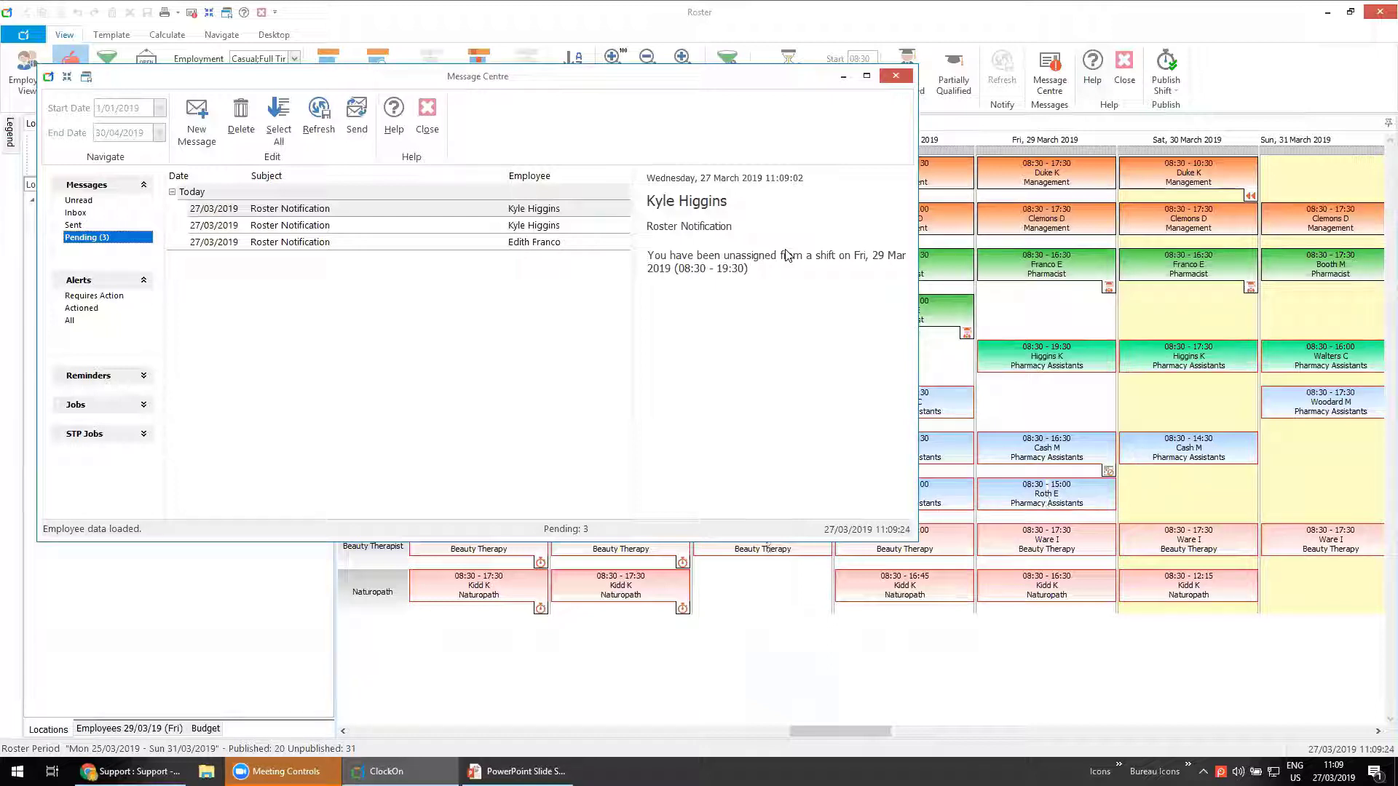
click(428, 113)
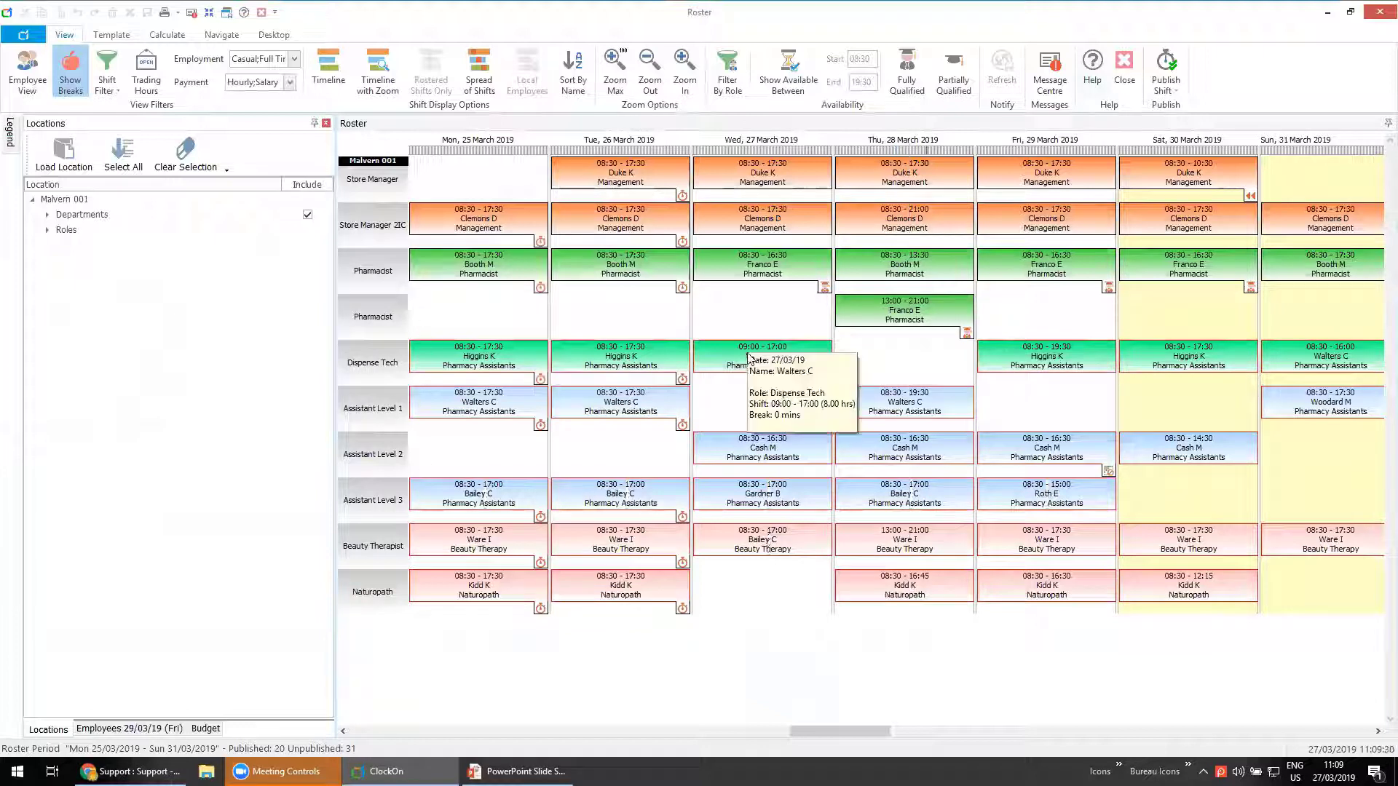
click(717, 358)
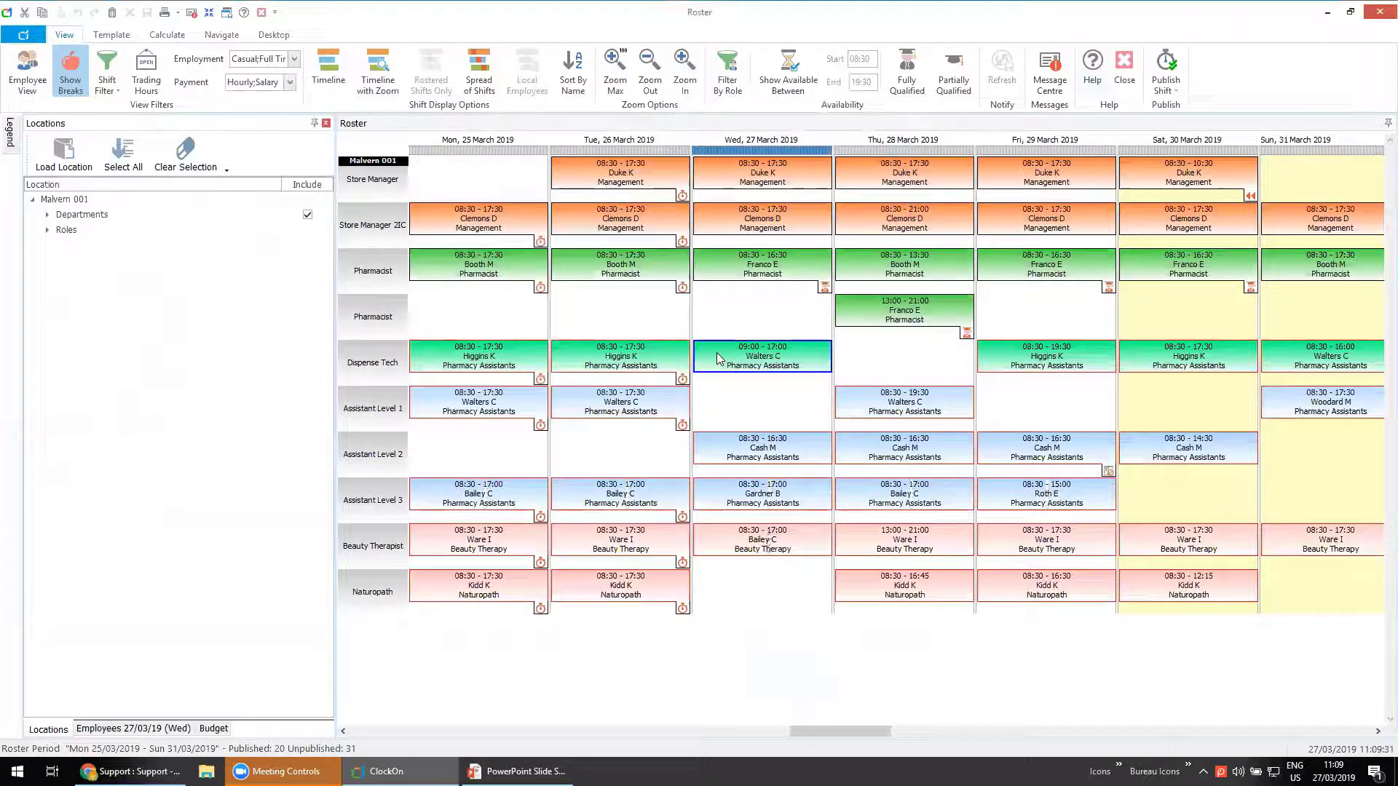
double_click(717, 358)
click(721, 258)
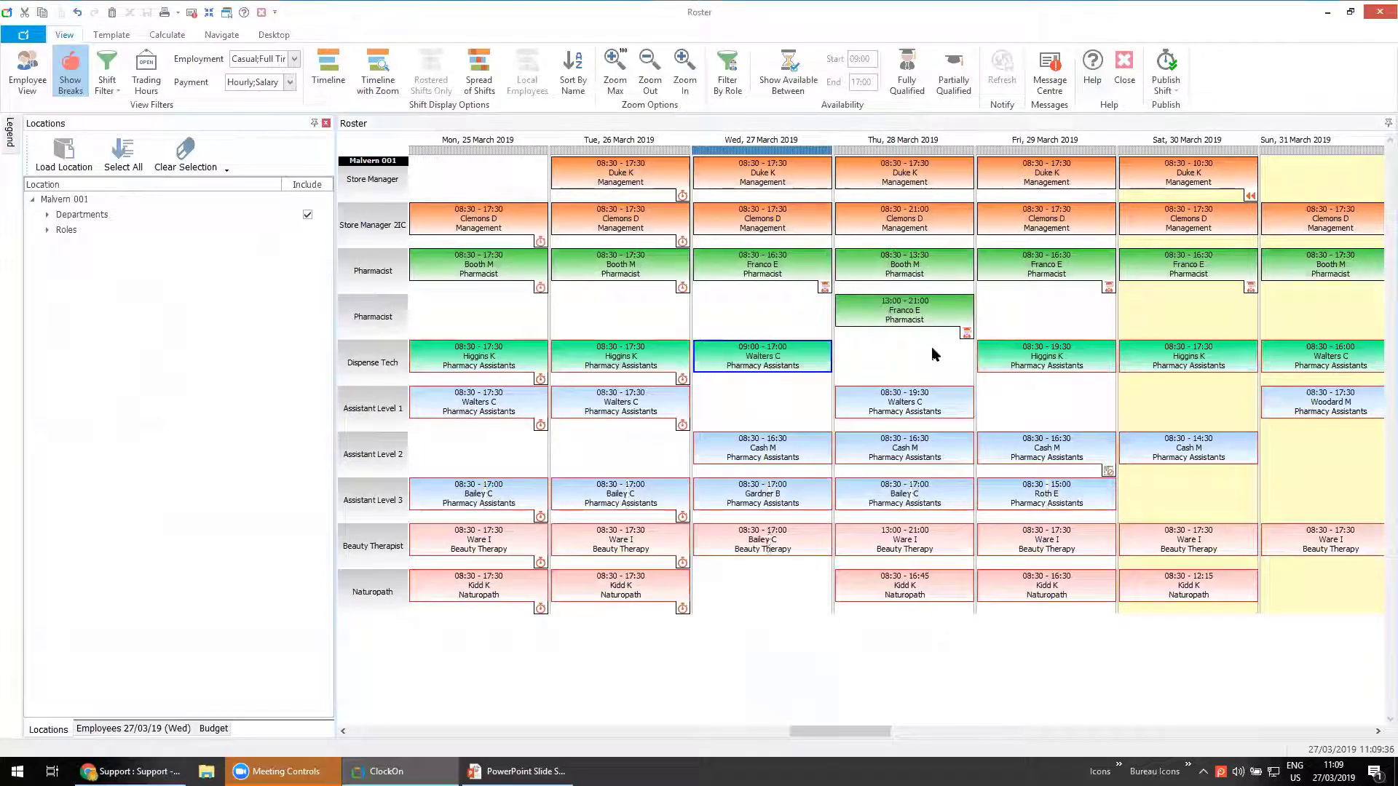
Publish all shifts in the roster for the week of 25 to 31 March and save the roster.
click(1170, 90)
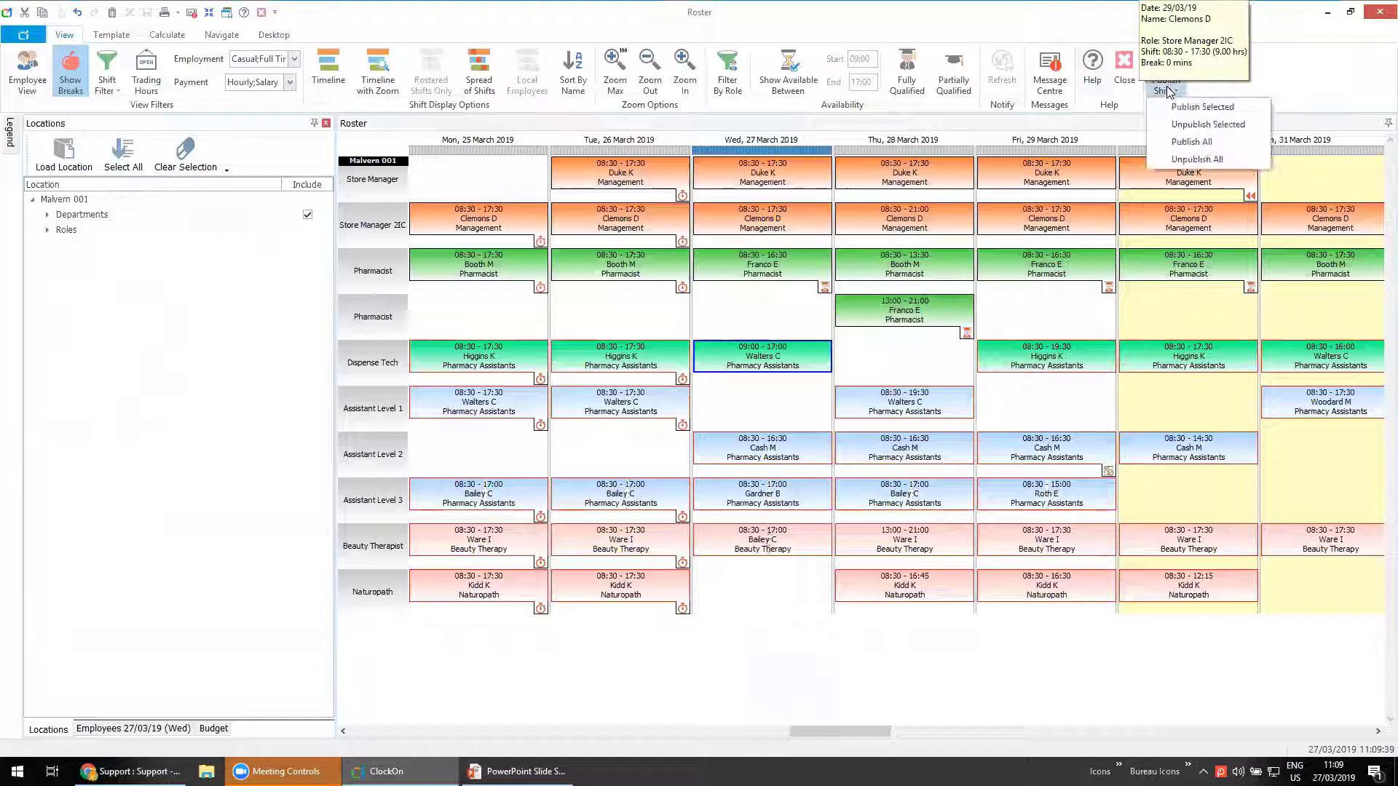
click(1193, 142)
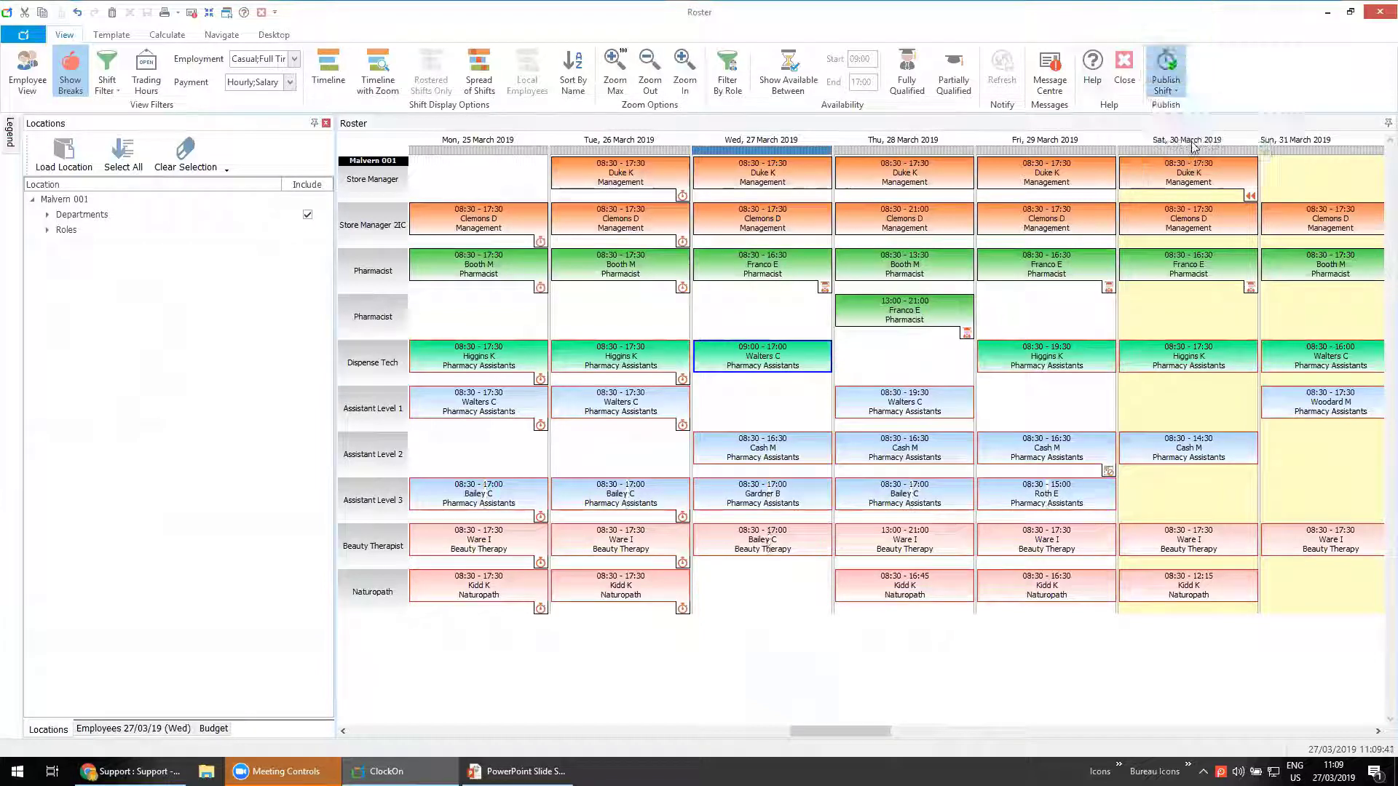
click(487, 321)
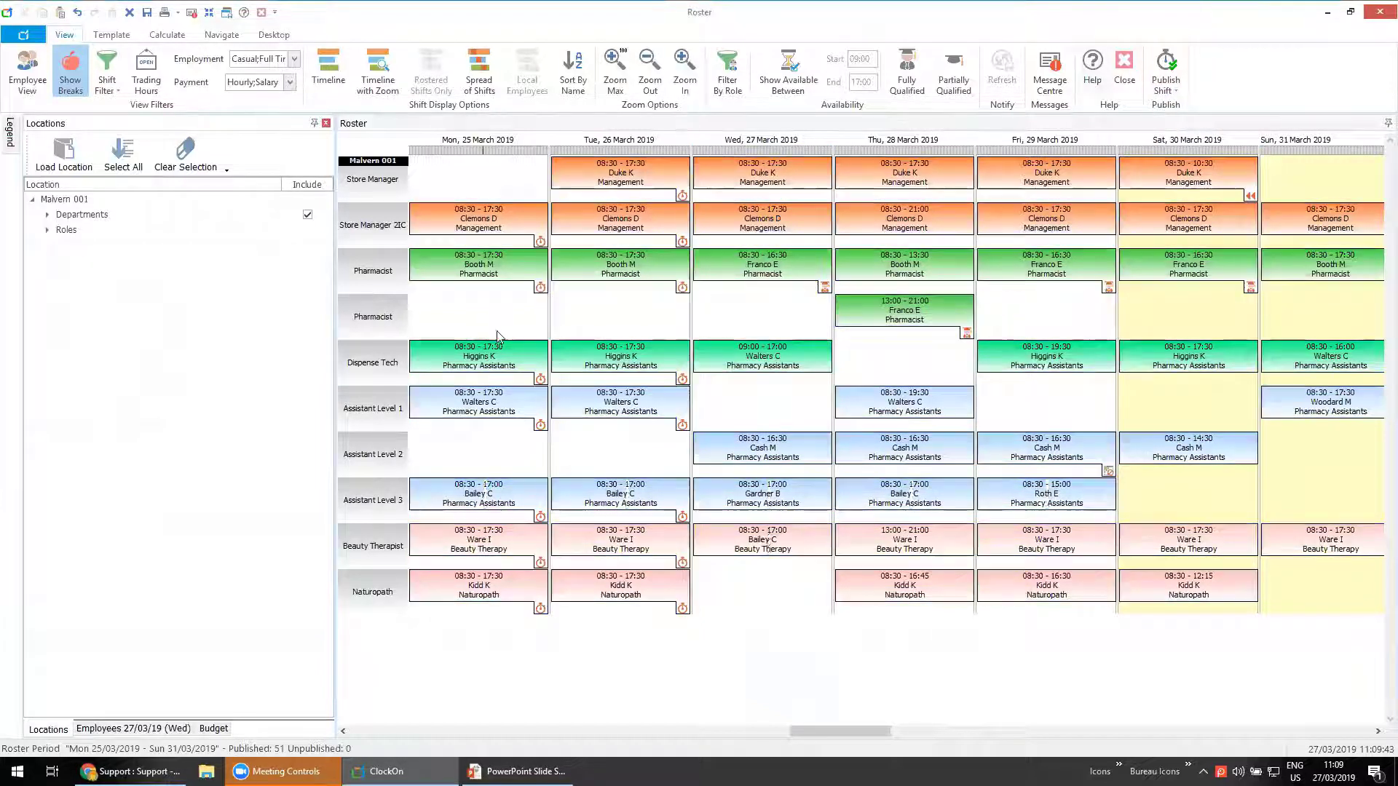
click(145, 15)
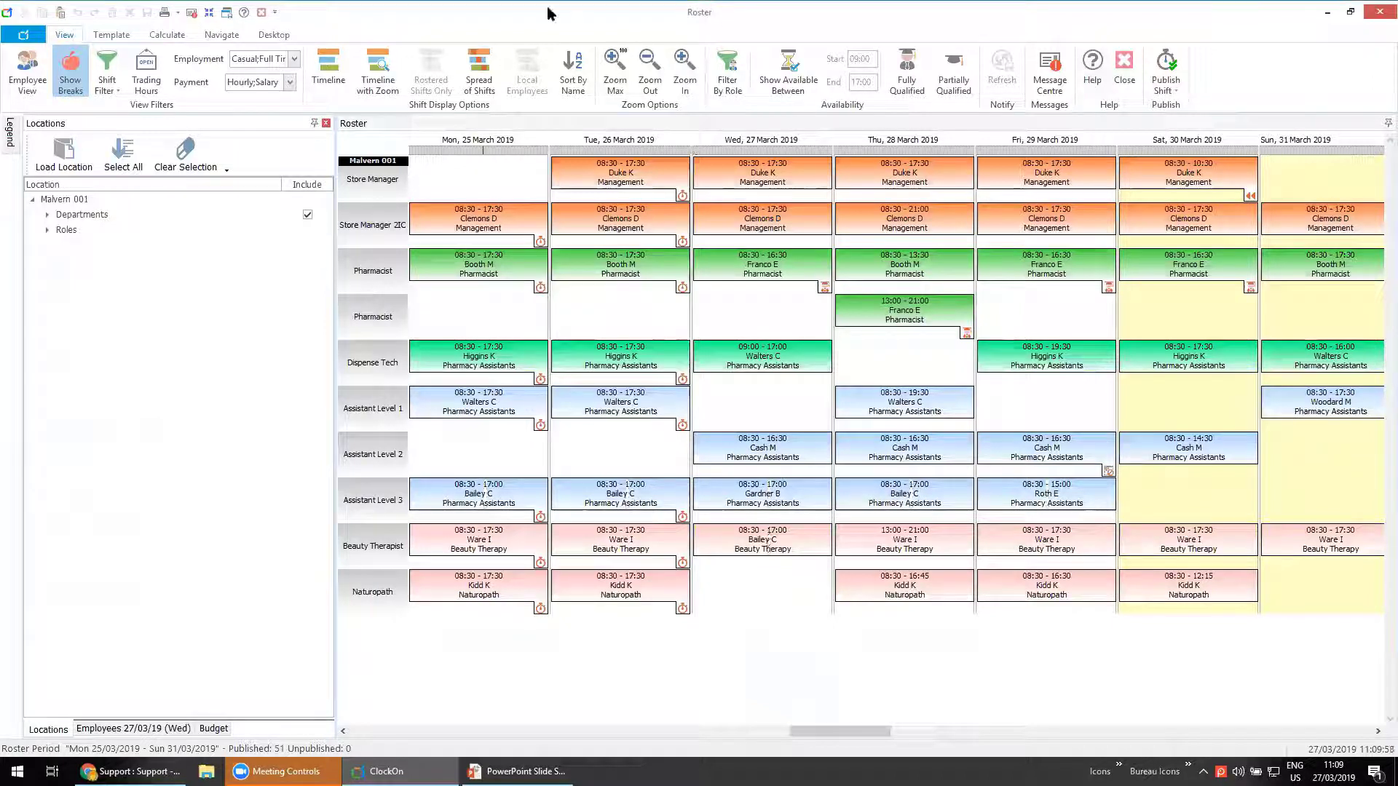
Add an unassigned 09:00 - 17:30 shift in the second Pharmacist row on Tuesday 26 March.
mouse_move(1003, 188)
right_click(604, 320)
mouse_move(658, 328)
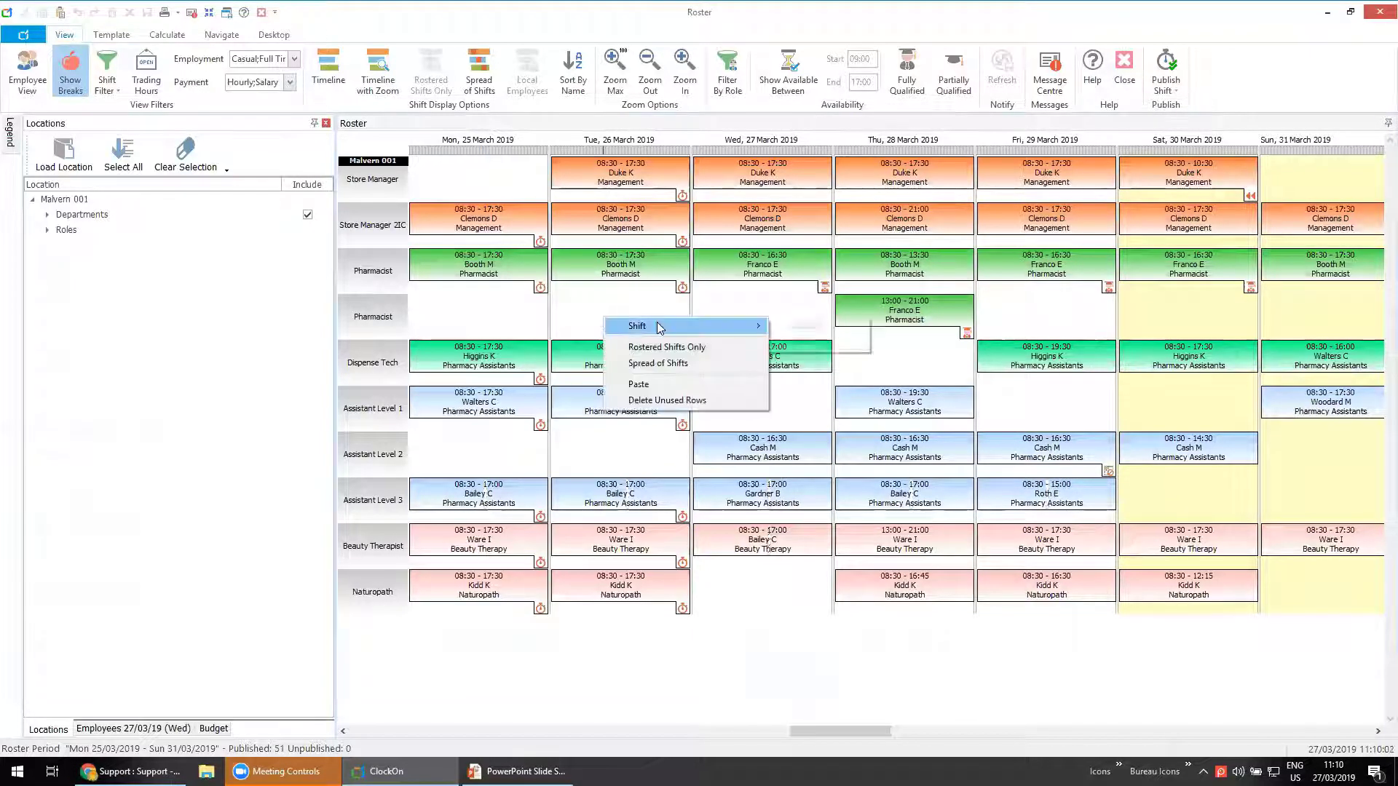
click(810, 329)
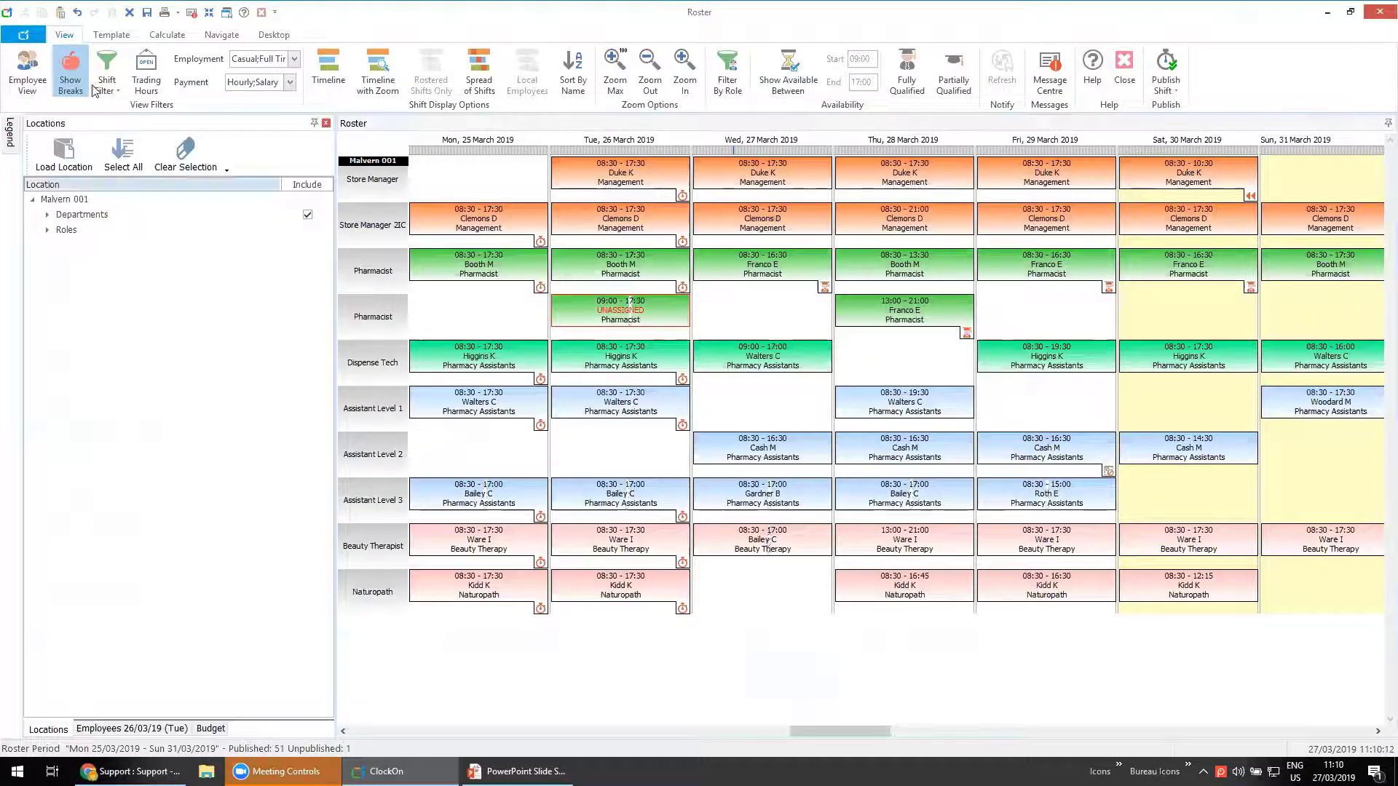
In employee view, add a 09:00 - 16:00 Dispense Tech shift on Wednesday 27 March for the third listed employee.
click(28, 82)
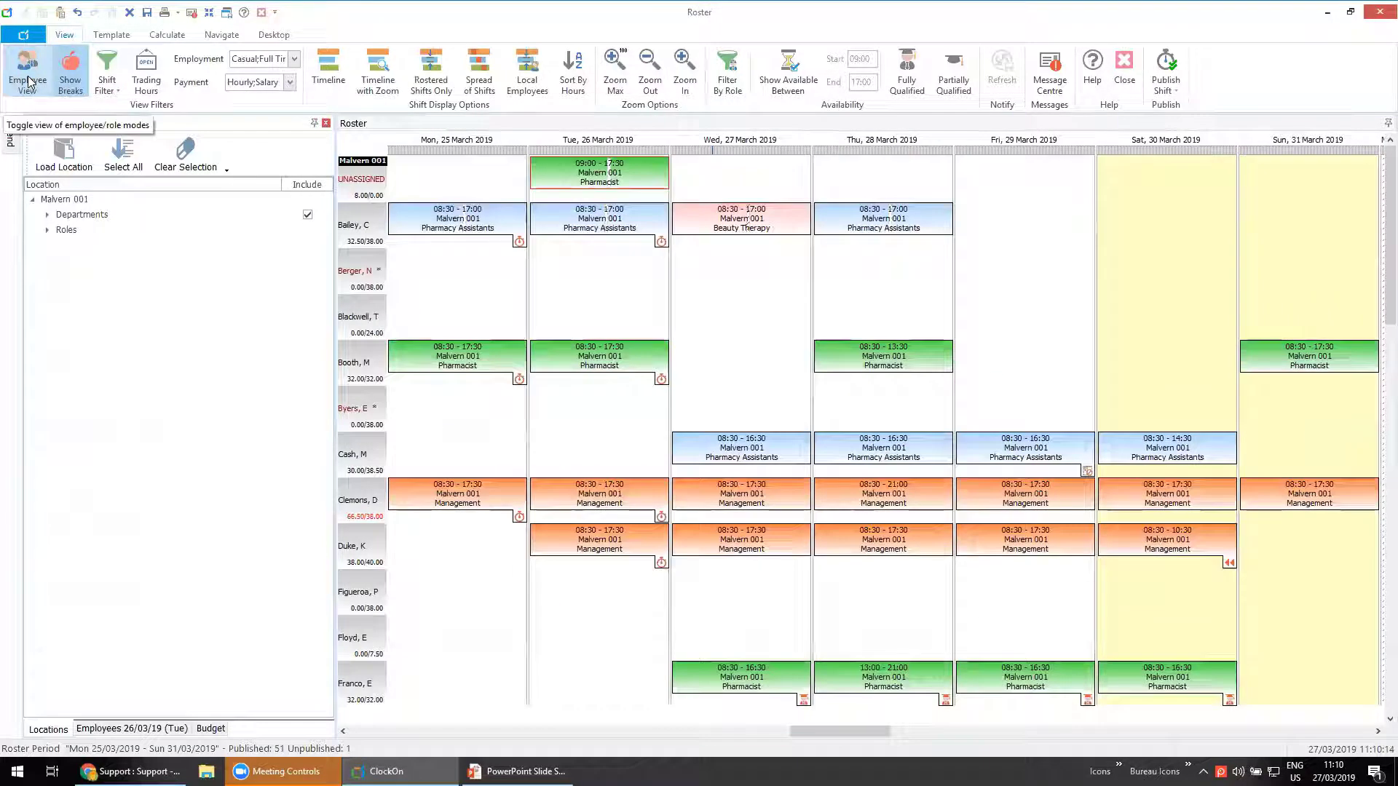
double_click(753, 324)
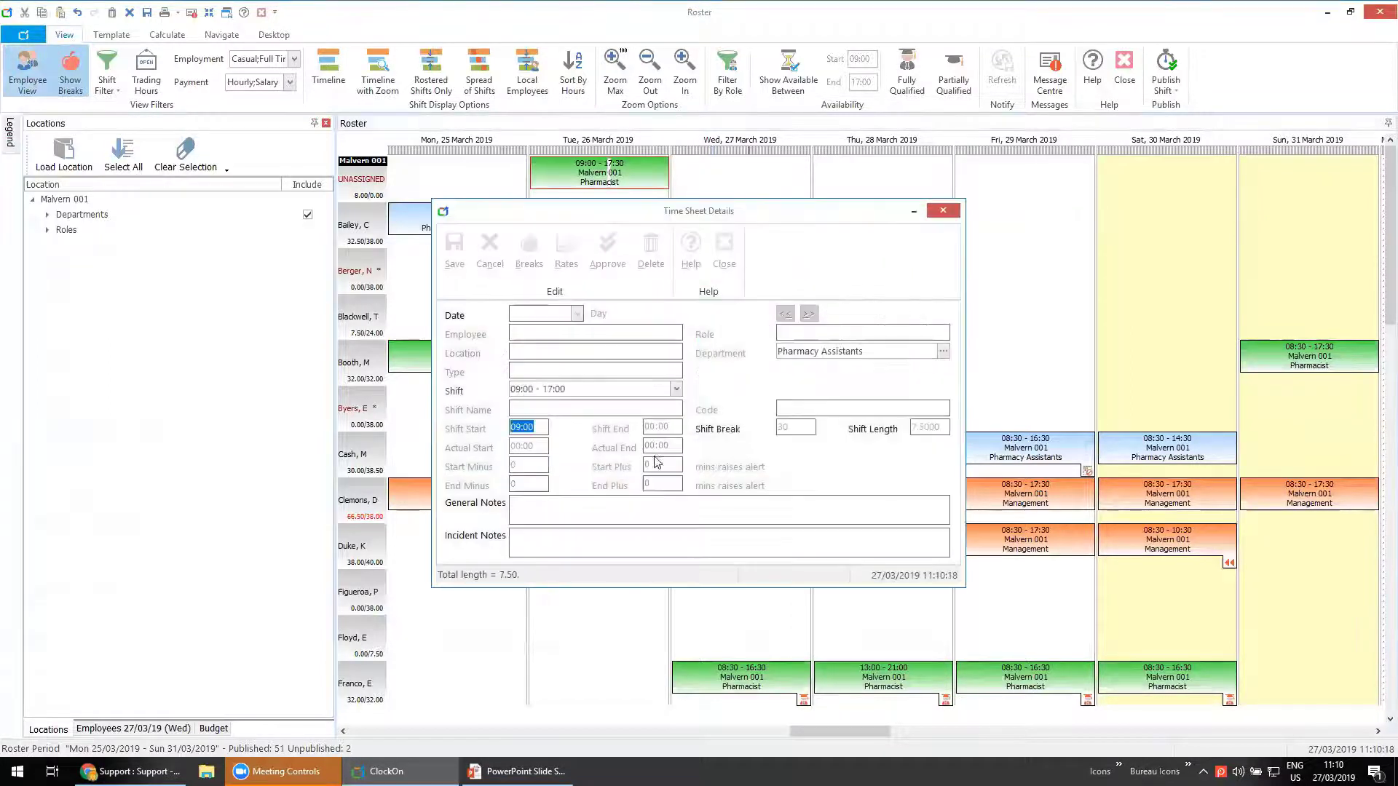
double_click(674, 428)
text(16:00)
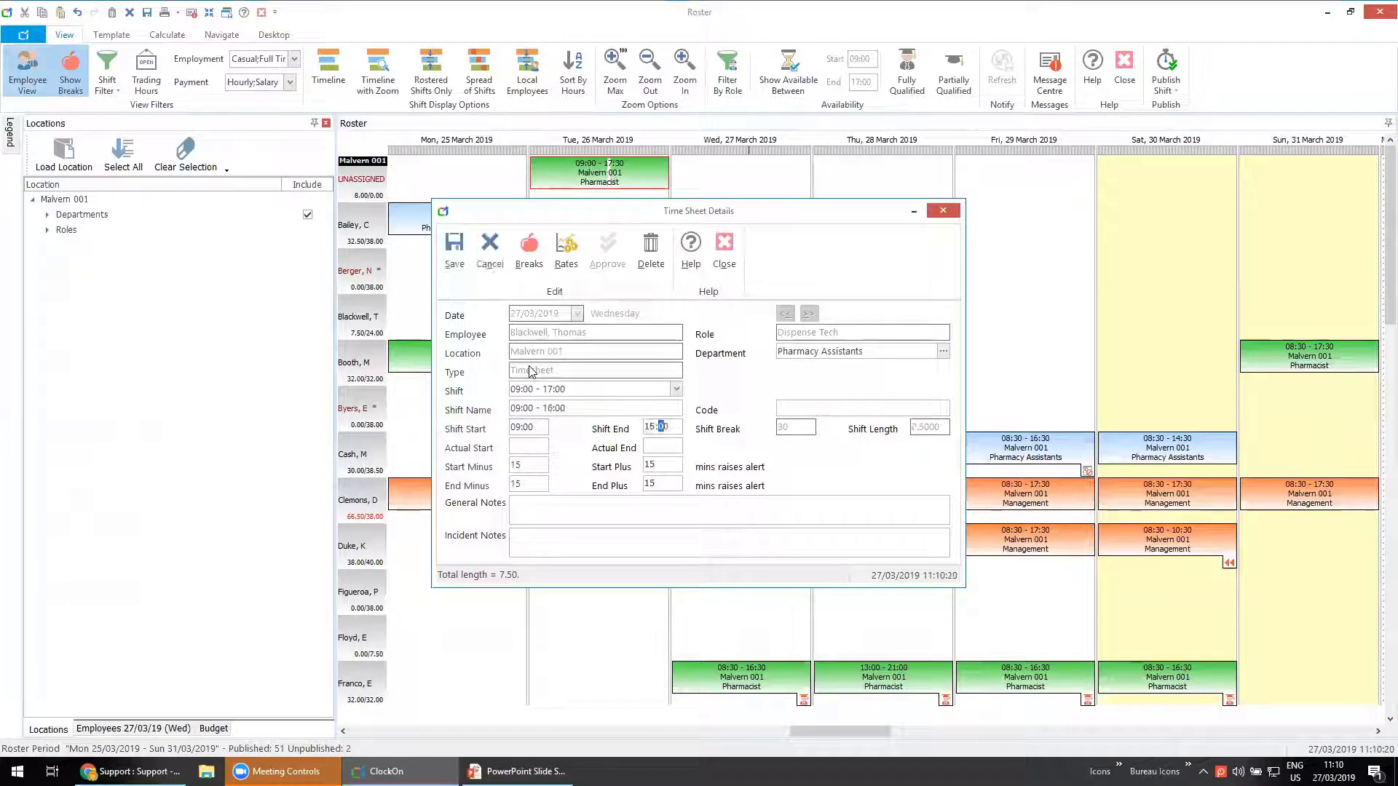
click(453, 246)
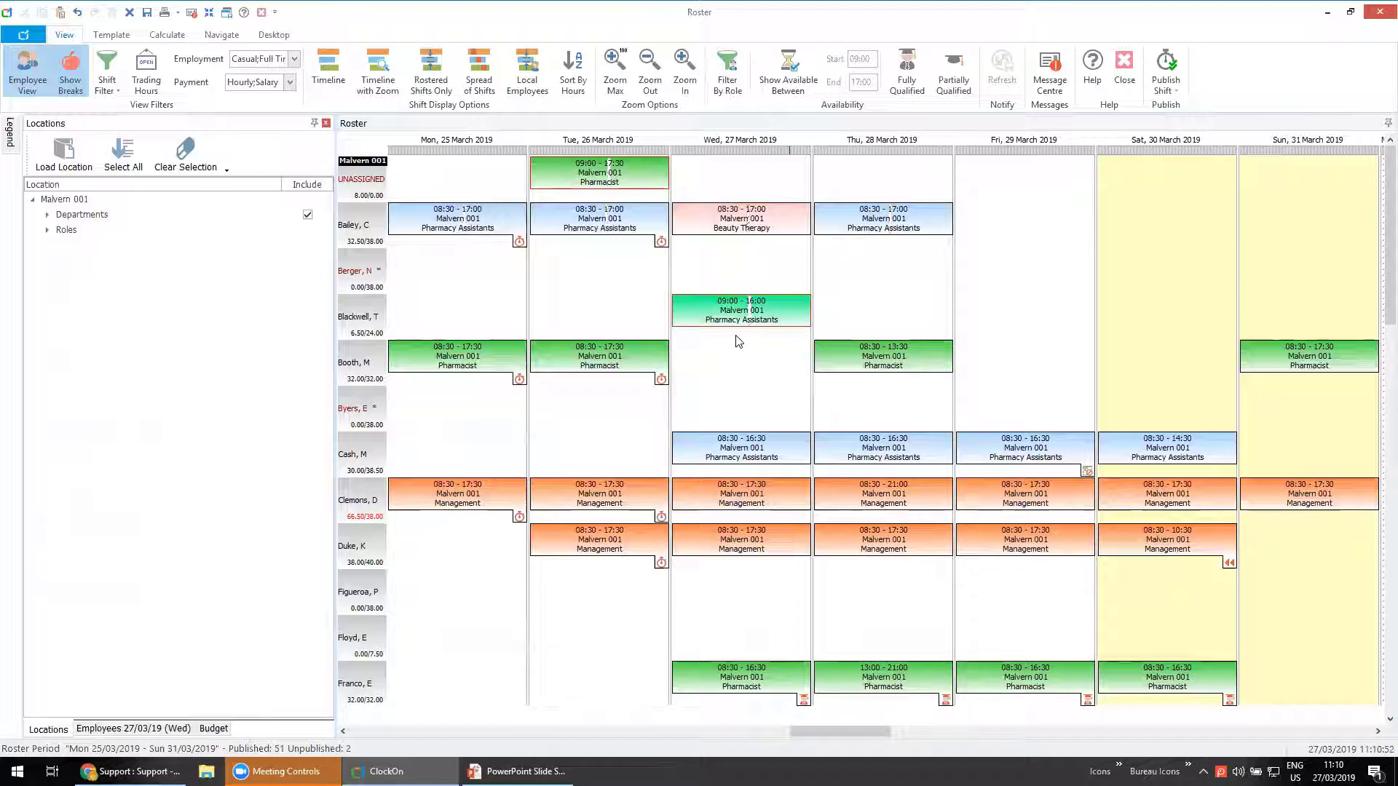
Save the roster, checking the actions offered for Wednesday's new 09:00 - 16:00 shift before and after saving.
right_click(723, 316)
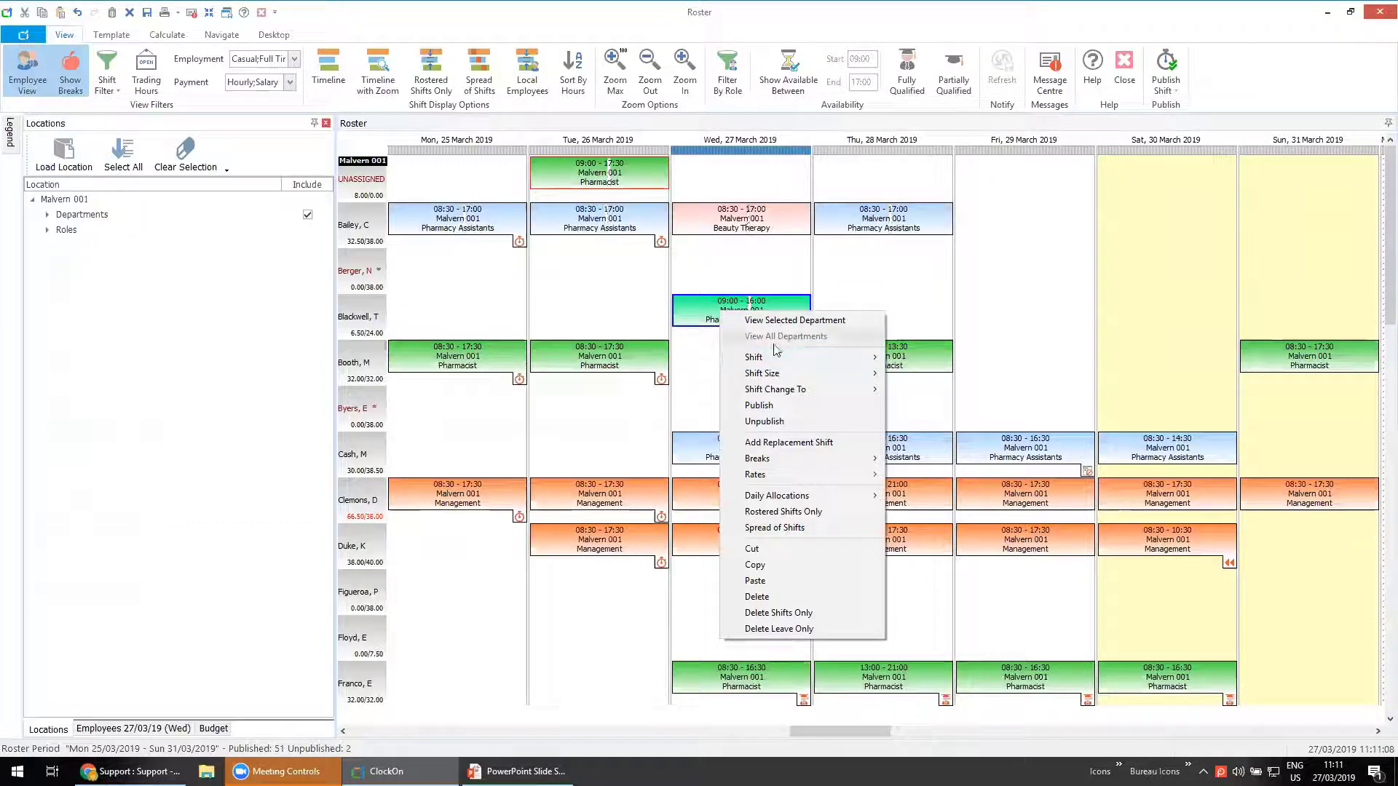
click(579, 297)
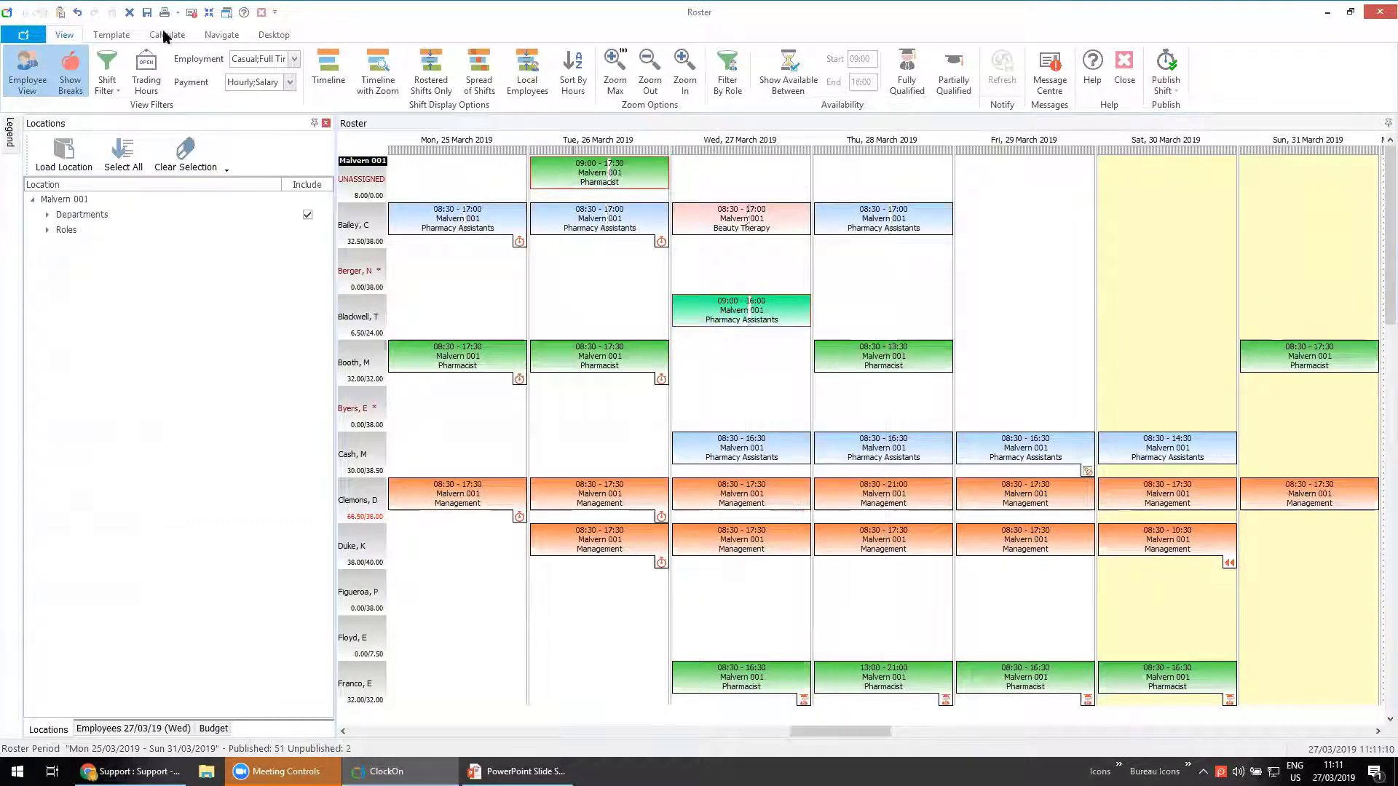
click(147, 13)
right_click(710, 317)
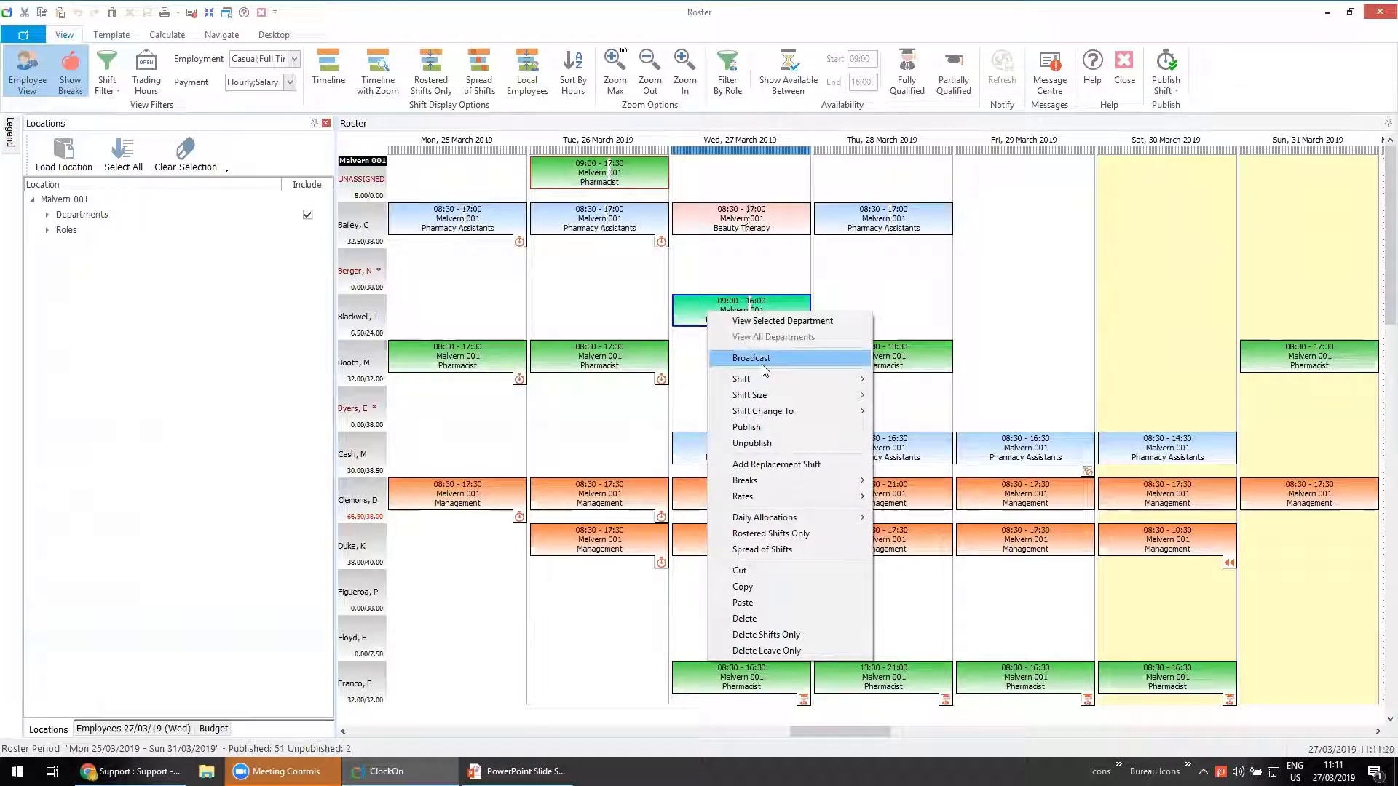
click(849, 301)
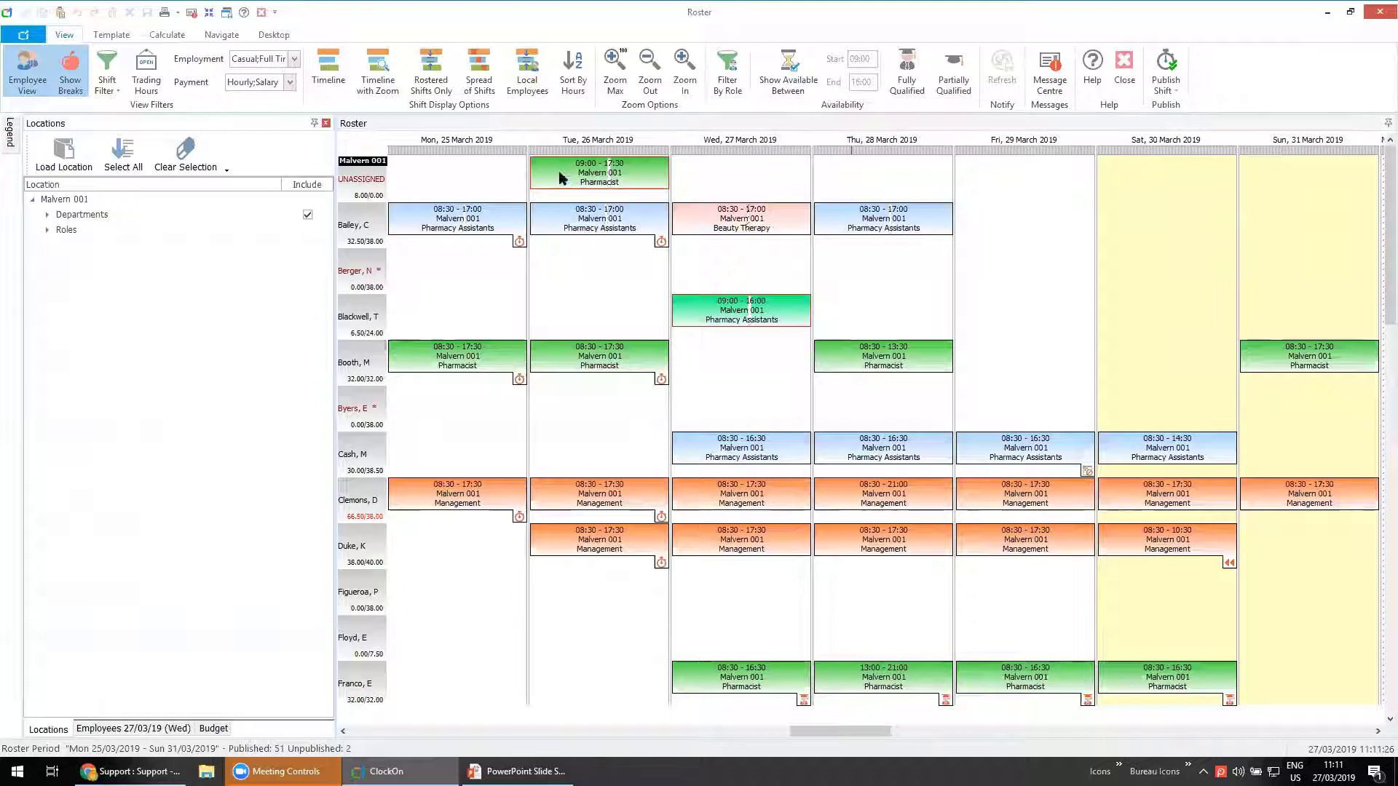
mouse_move(563, 179)
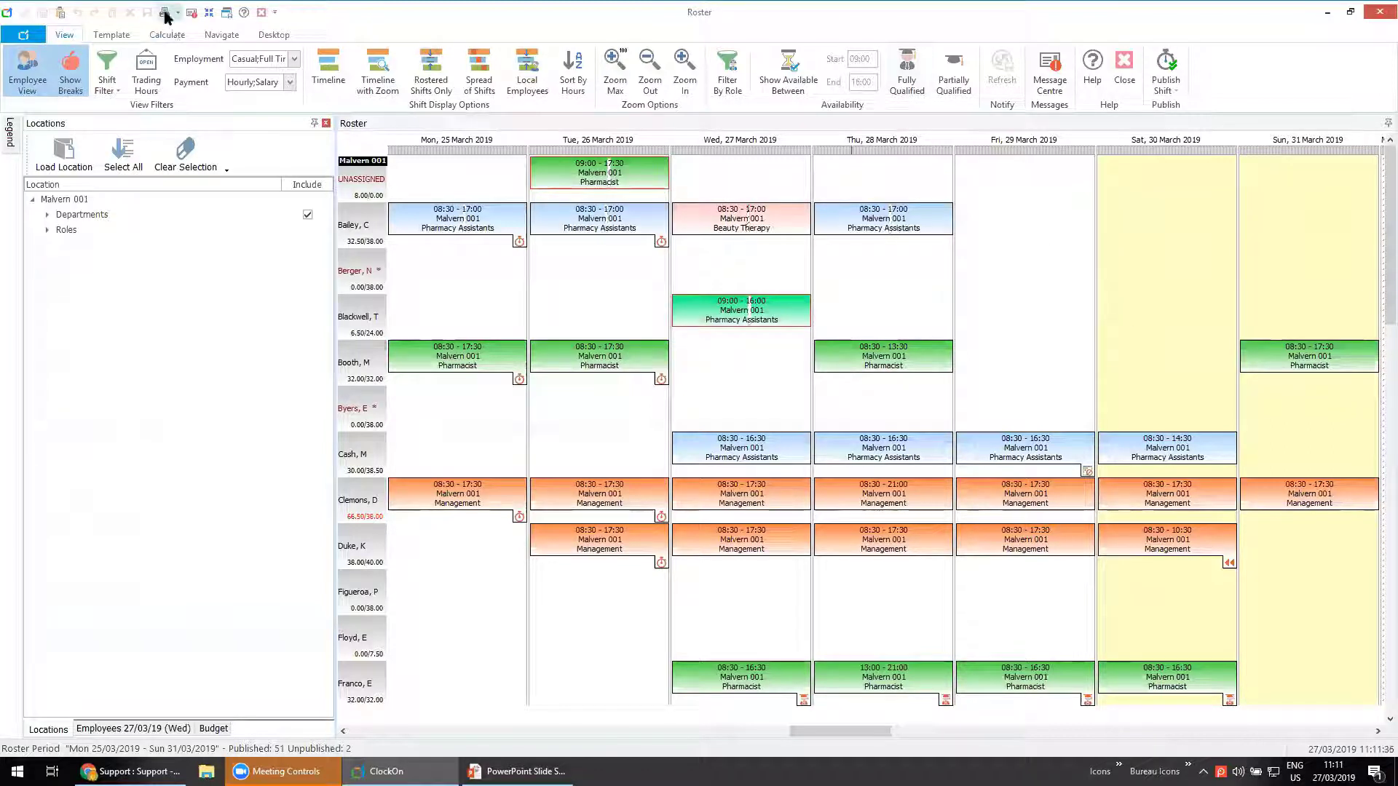
In role view, unpublish all shifts in the Dispense Tech, Assistant Level 1 to 3, Beauty Therapist and Naturopath rows and save the roster.
click(24, 72)
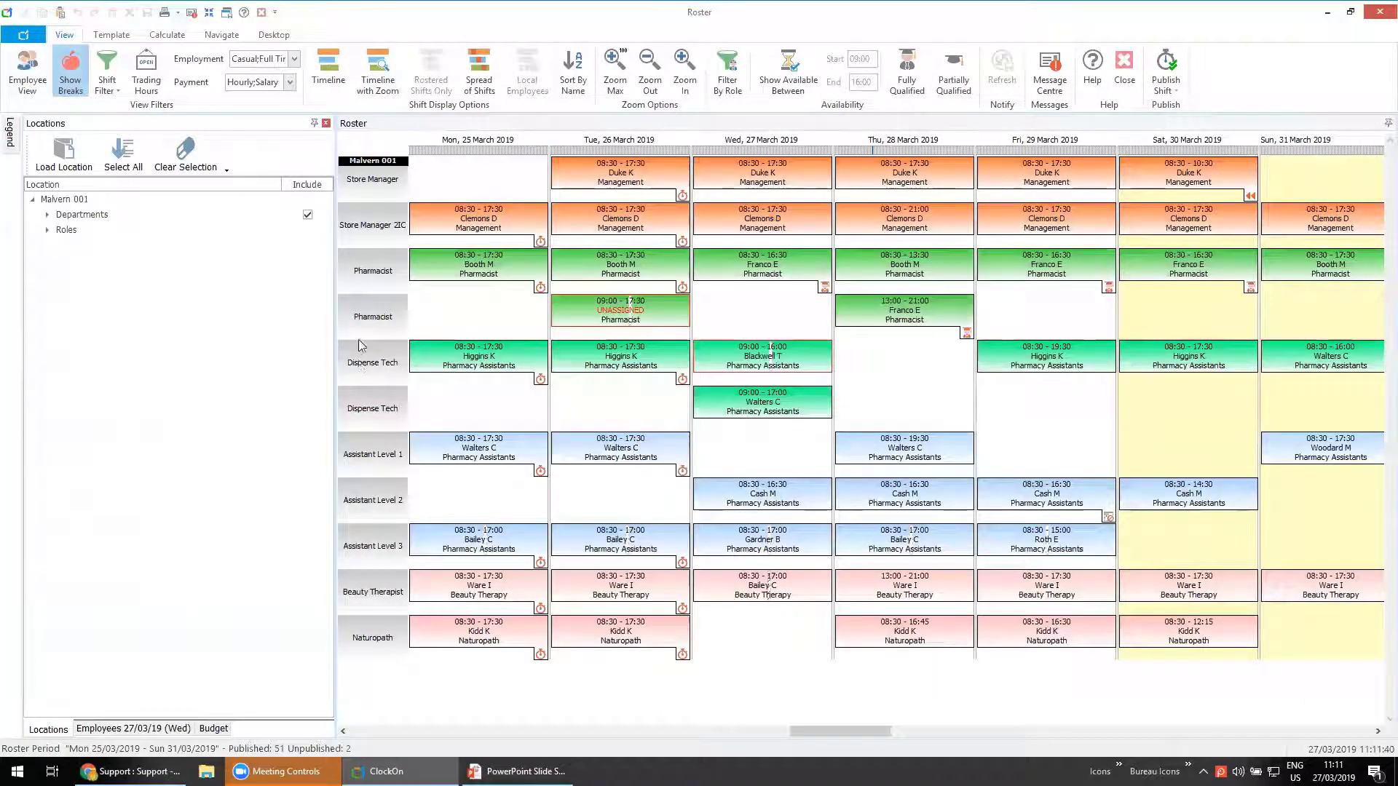
click(364, 361)
ctrl+click(377, 419)
ctrl+click(376, 461)
ctrl+click(373, 511)
ctrl+click(368, 557)
ctrl+click(375, 592)
ctrl+click(372, 638)
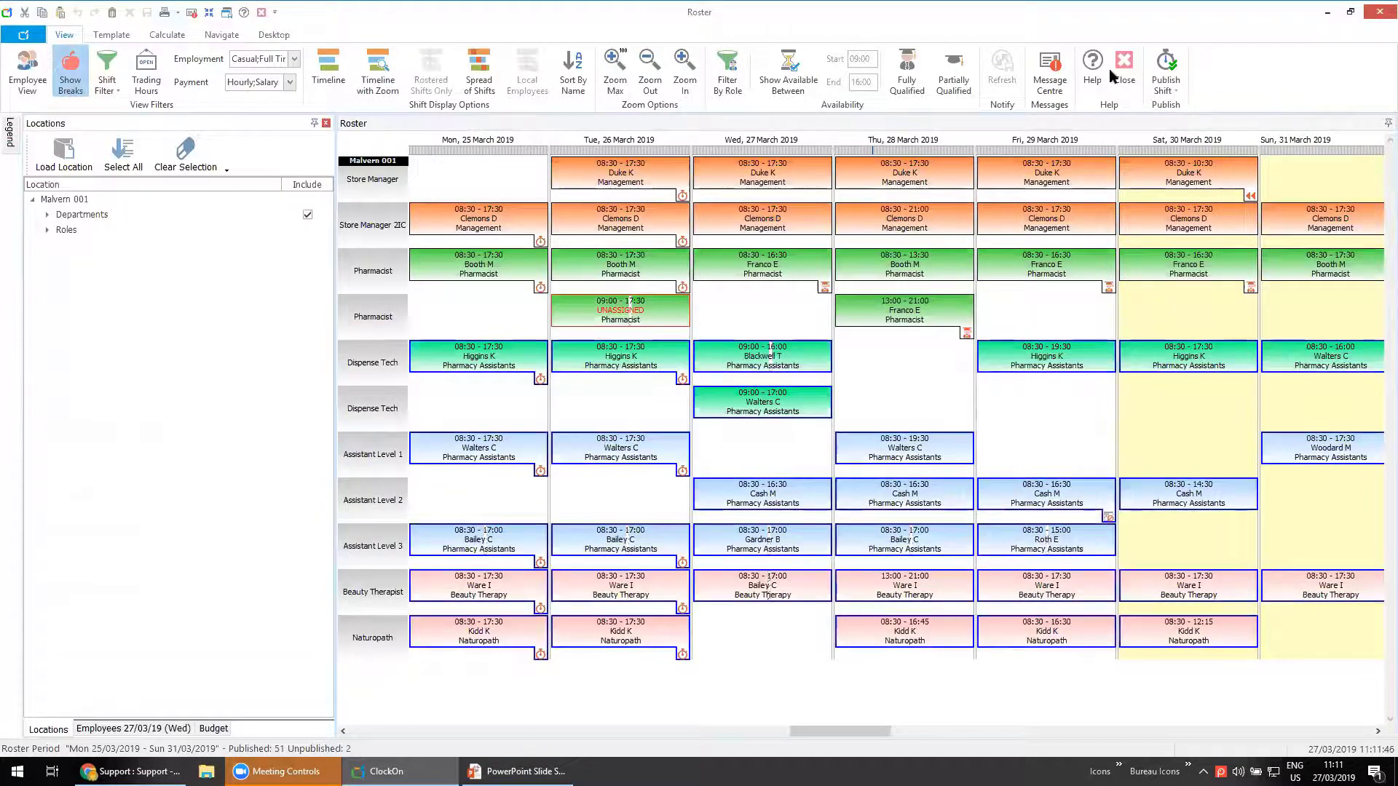
click(1162, 82)
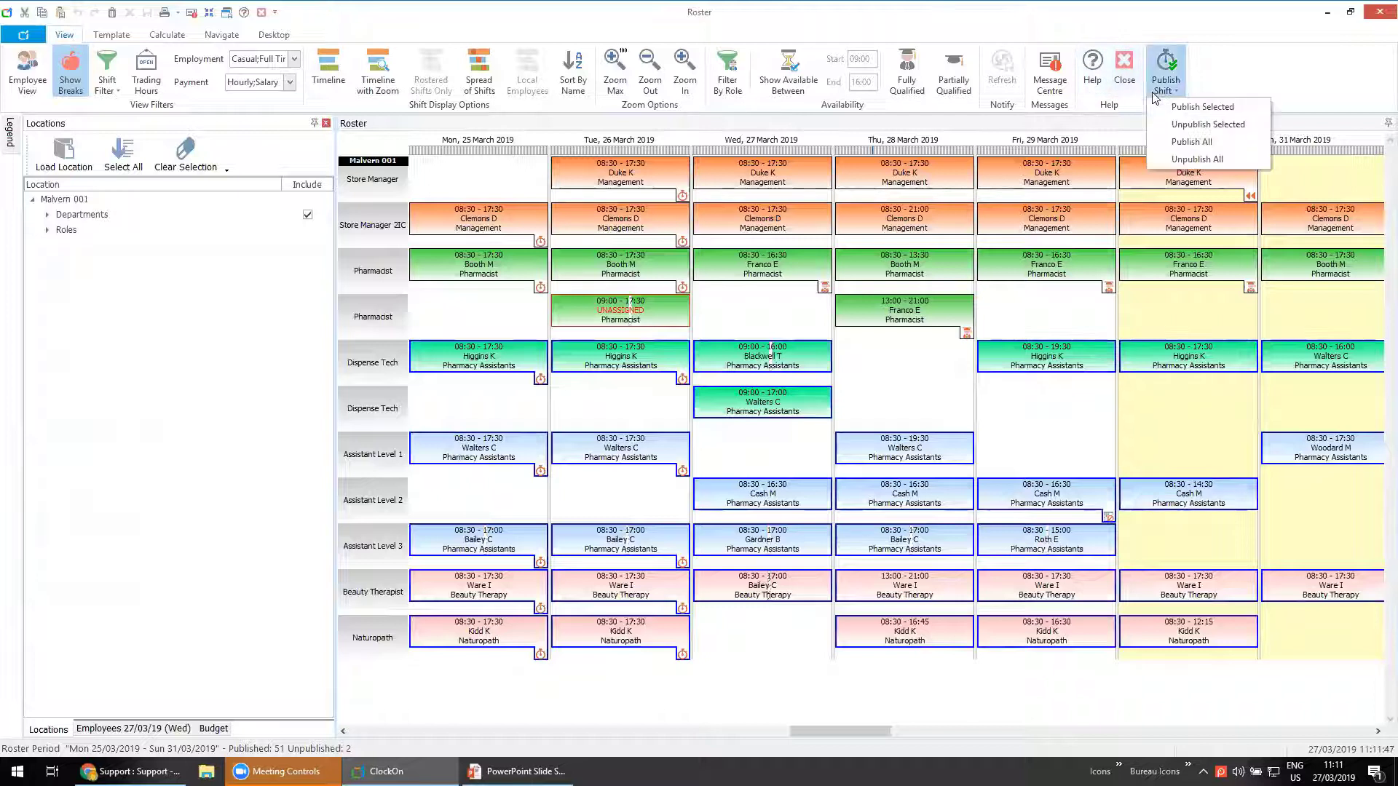
click(1205, 124)
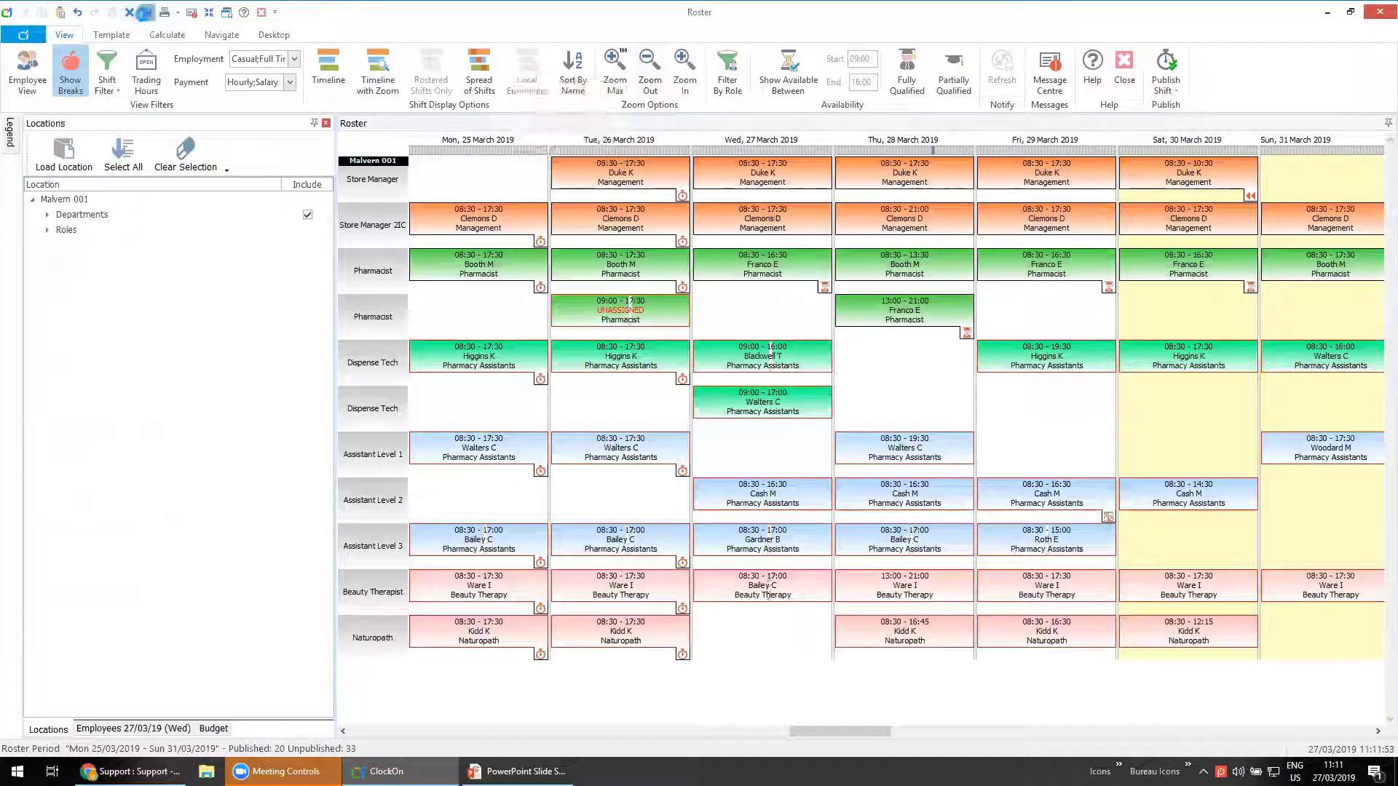
Preview the printed roster to check which shifts it includes, and close the preview.
click(162, 14)
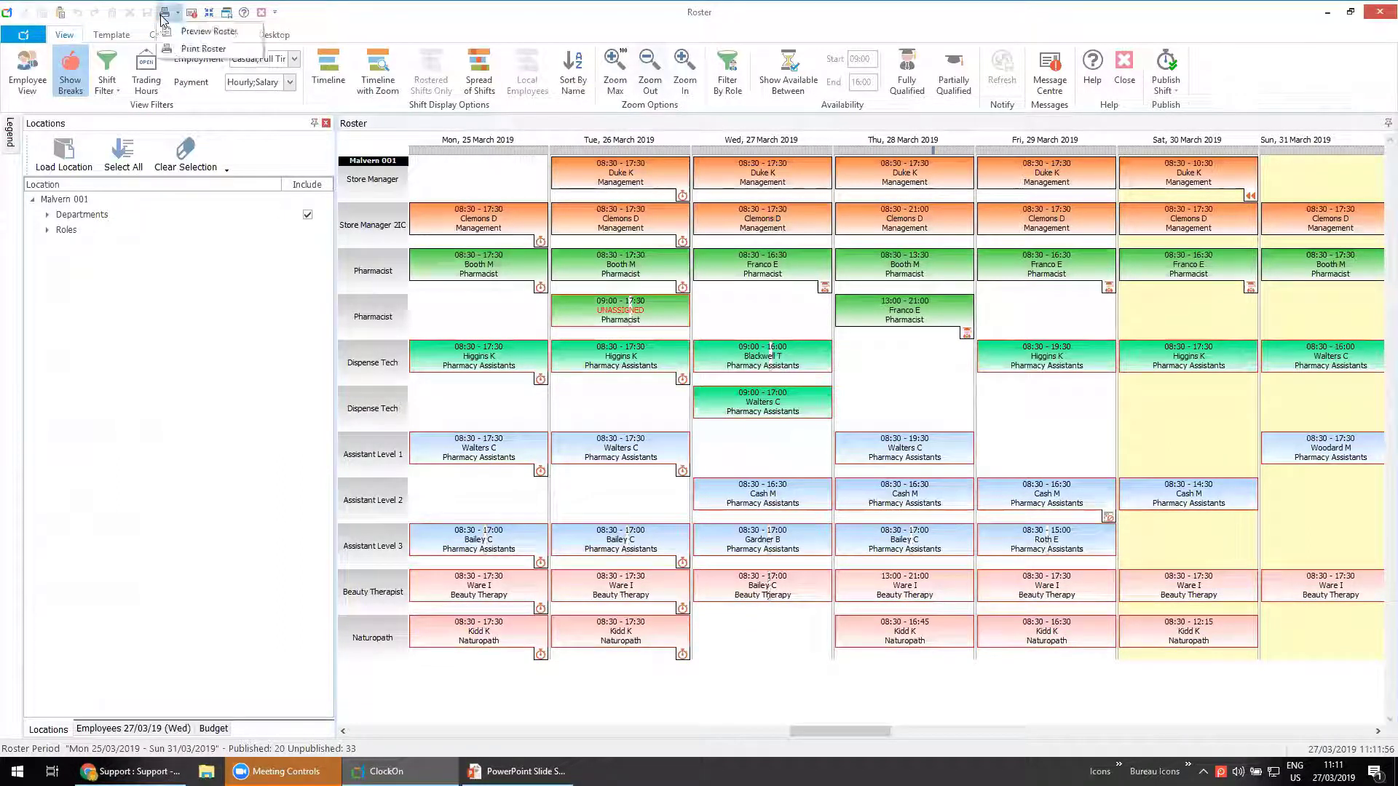
click(190, 30)
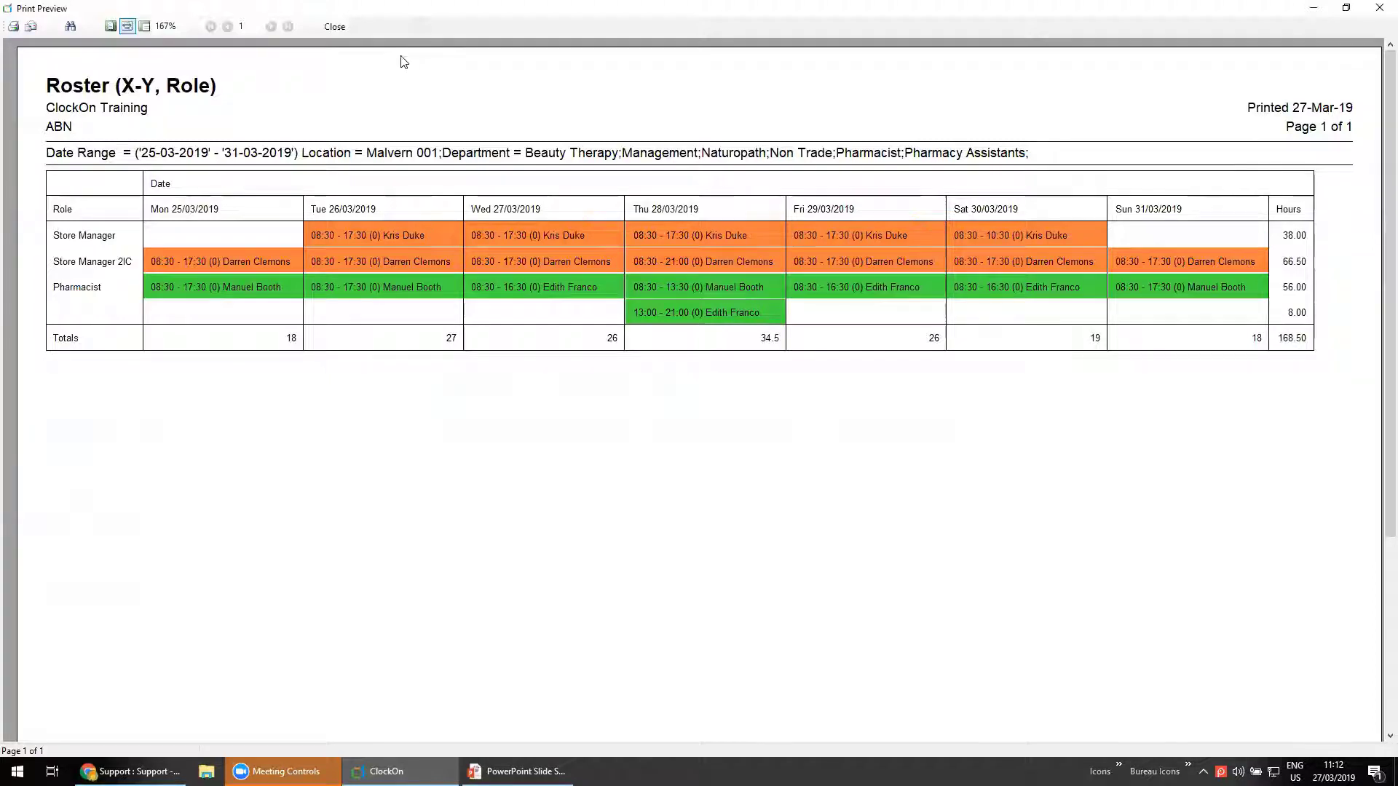
click(335, 27)
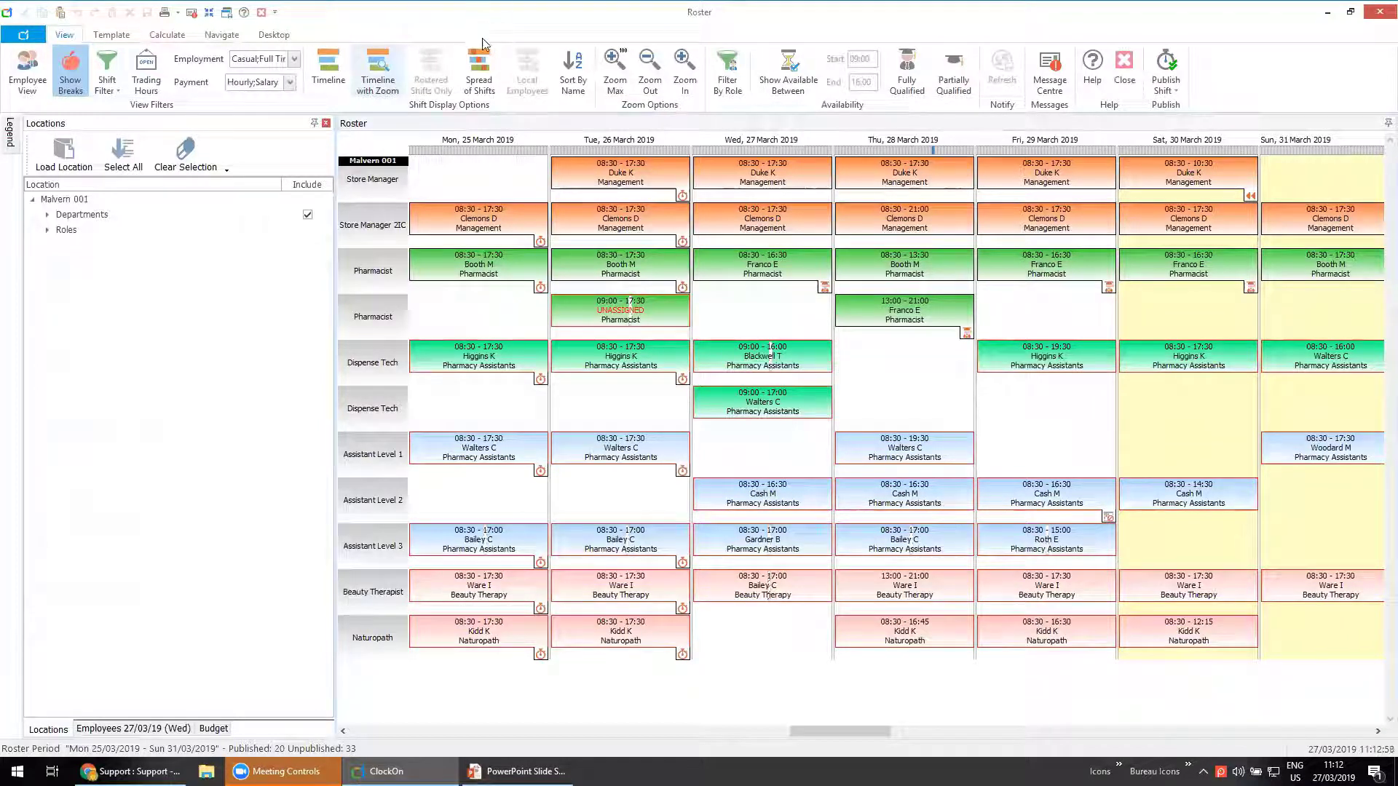
Put the roster into template editing mode and open the #0.0 Store Wide Standard template.
click(113, 36)
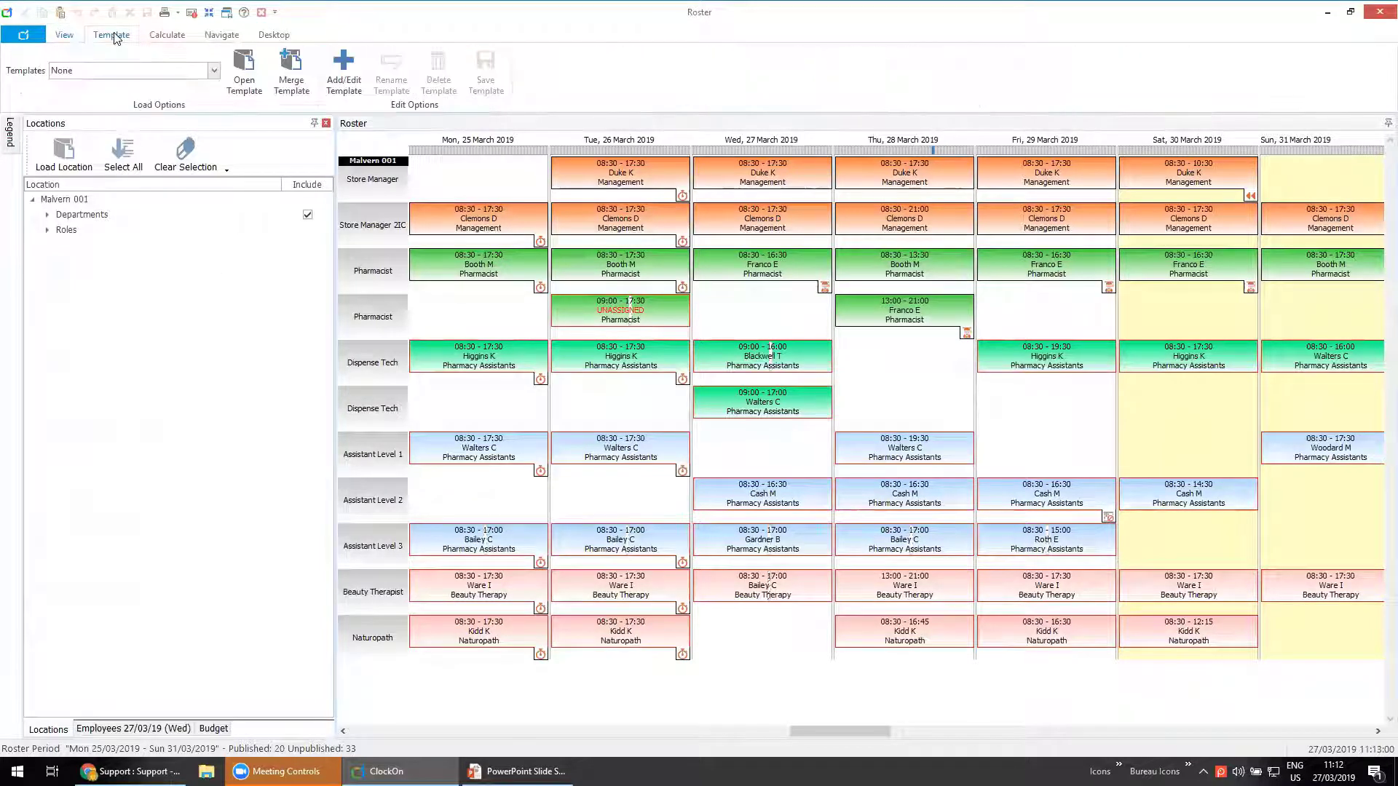
click(213, 71)
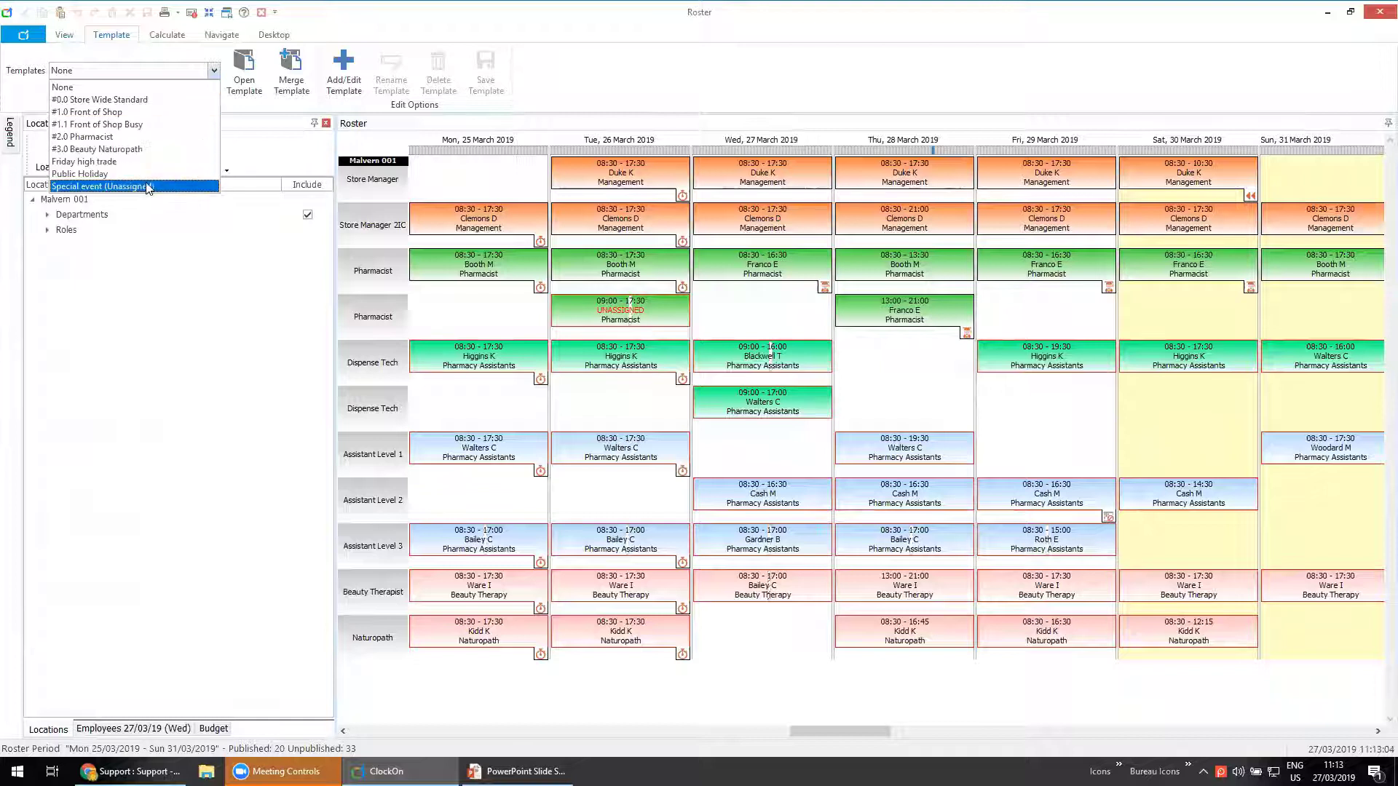
click(269, 175)
click(340, 72)
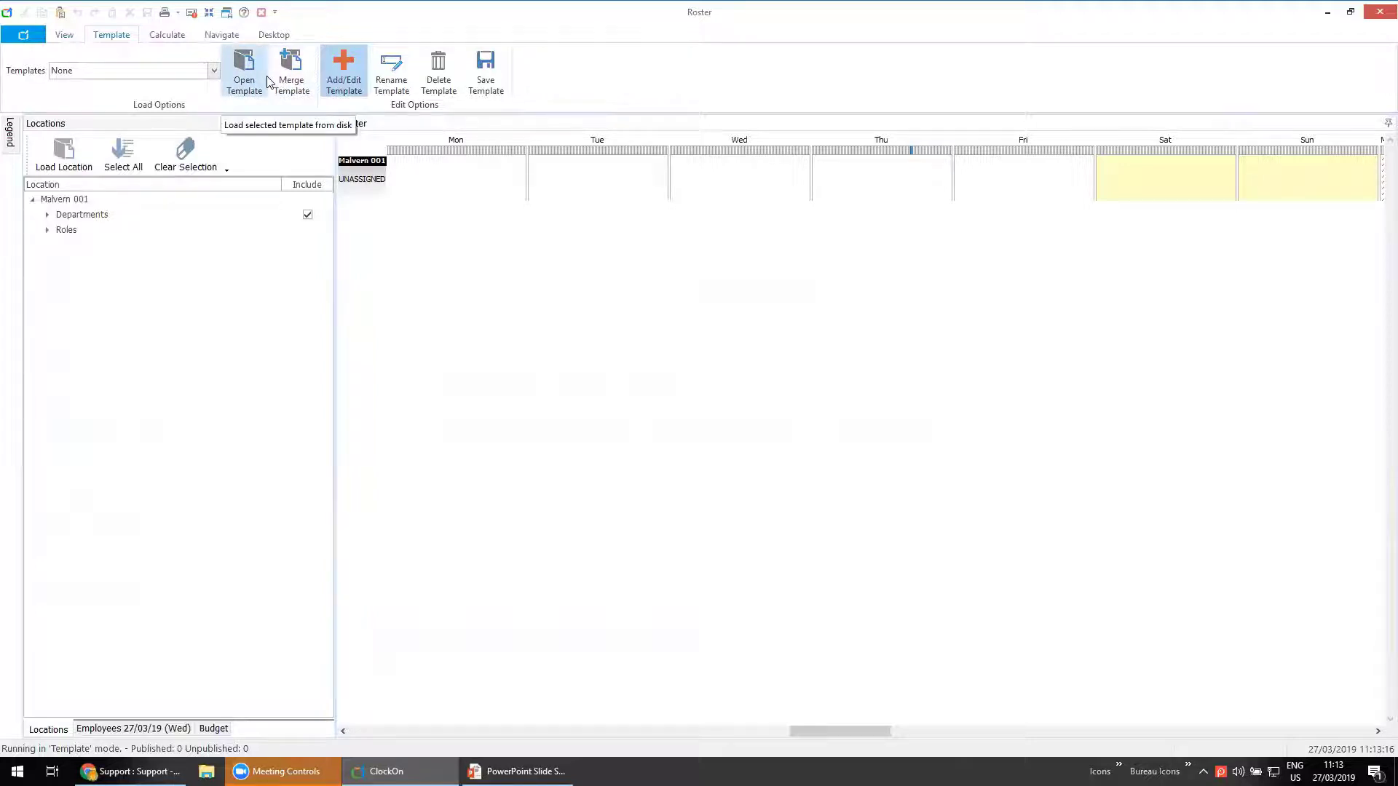
click(213, 70)
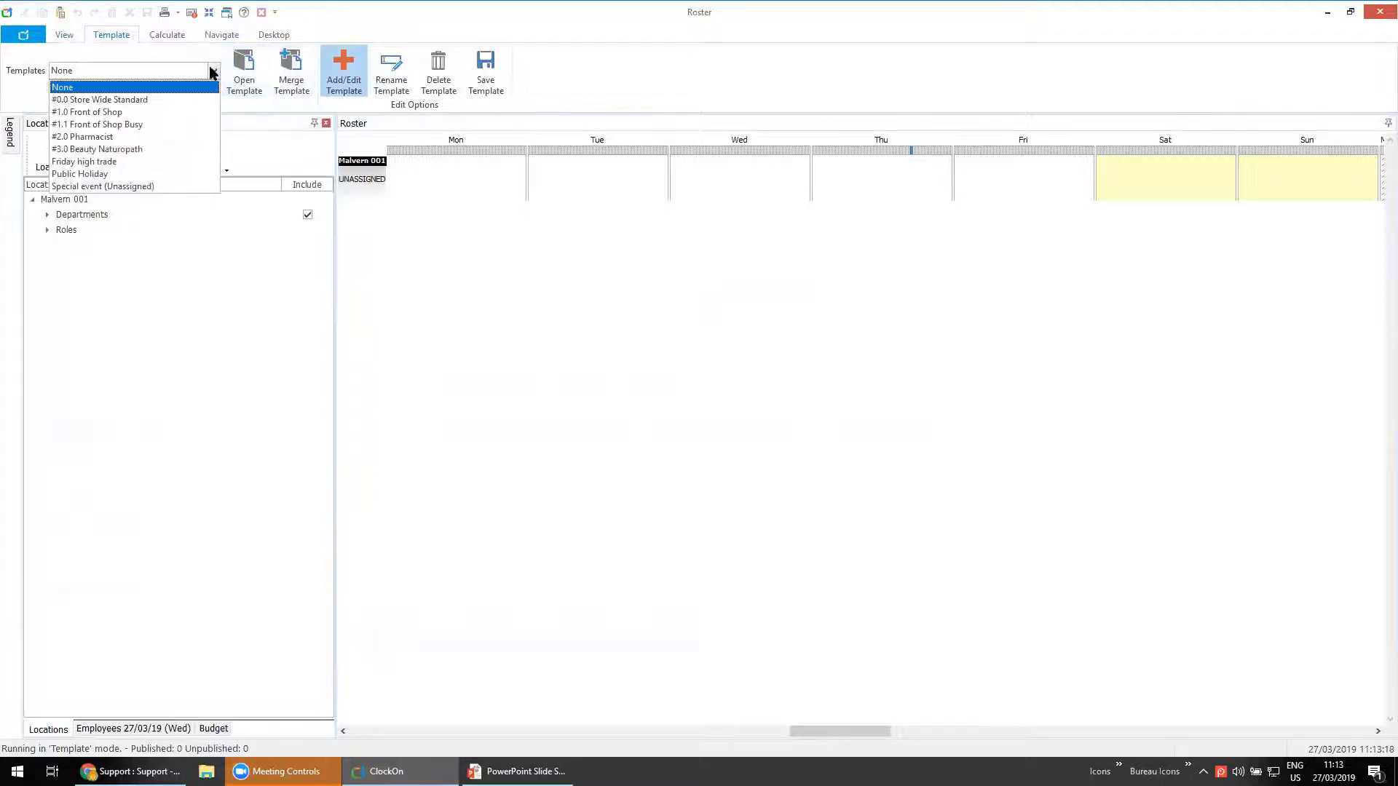
click(121, 100)
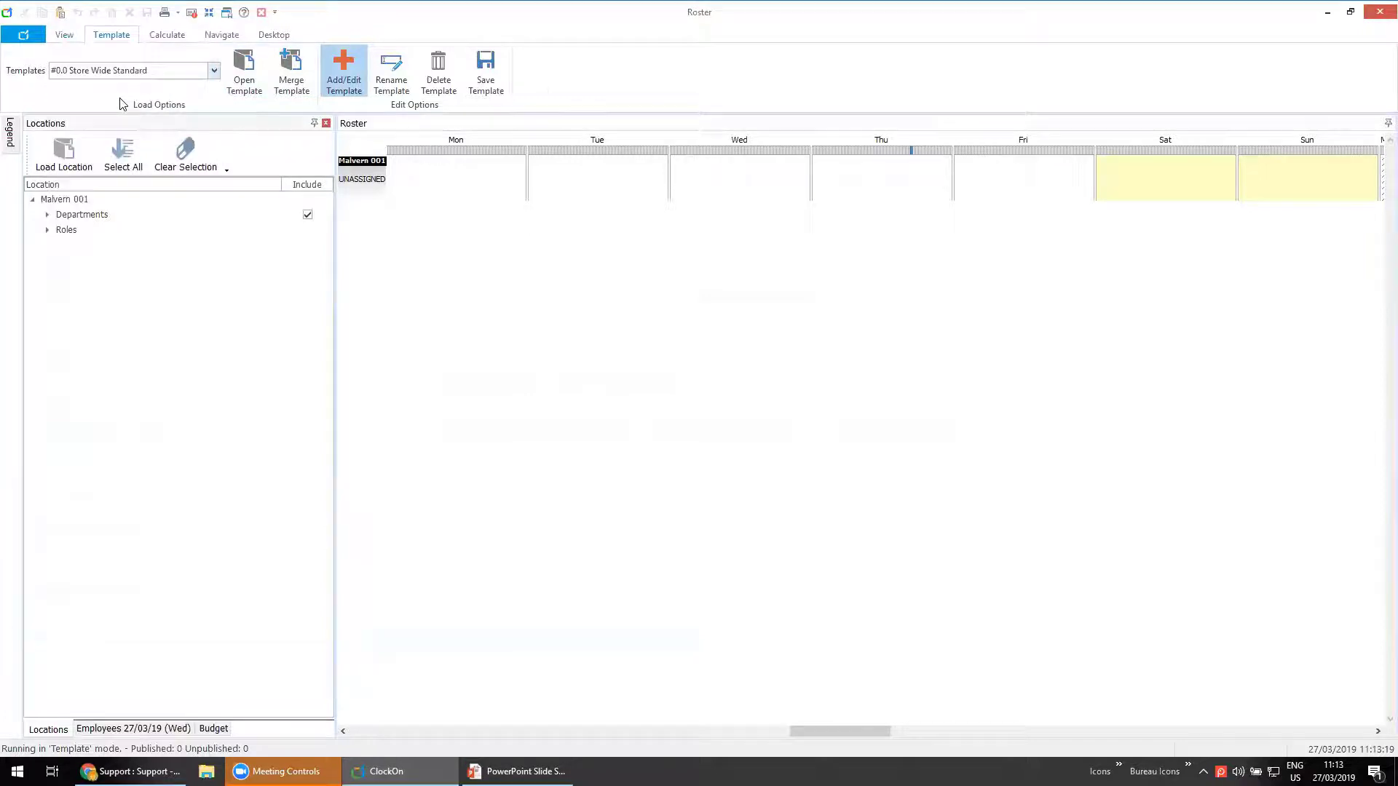
click(245, 83)
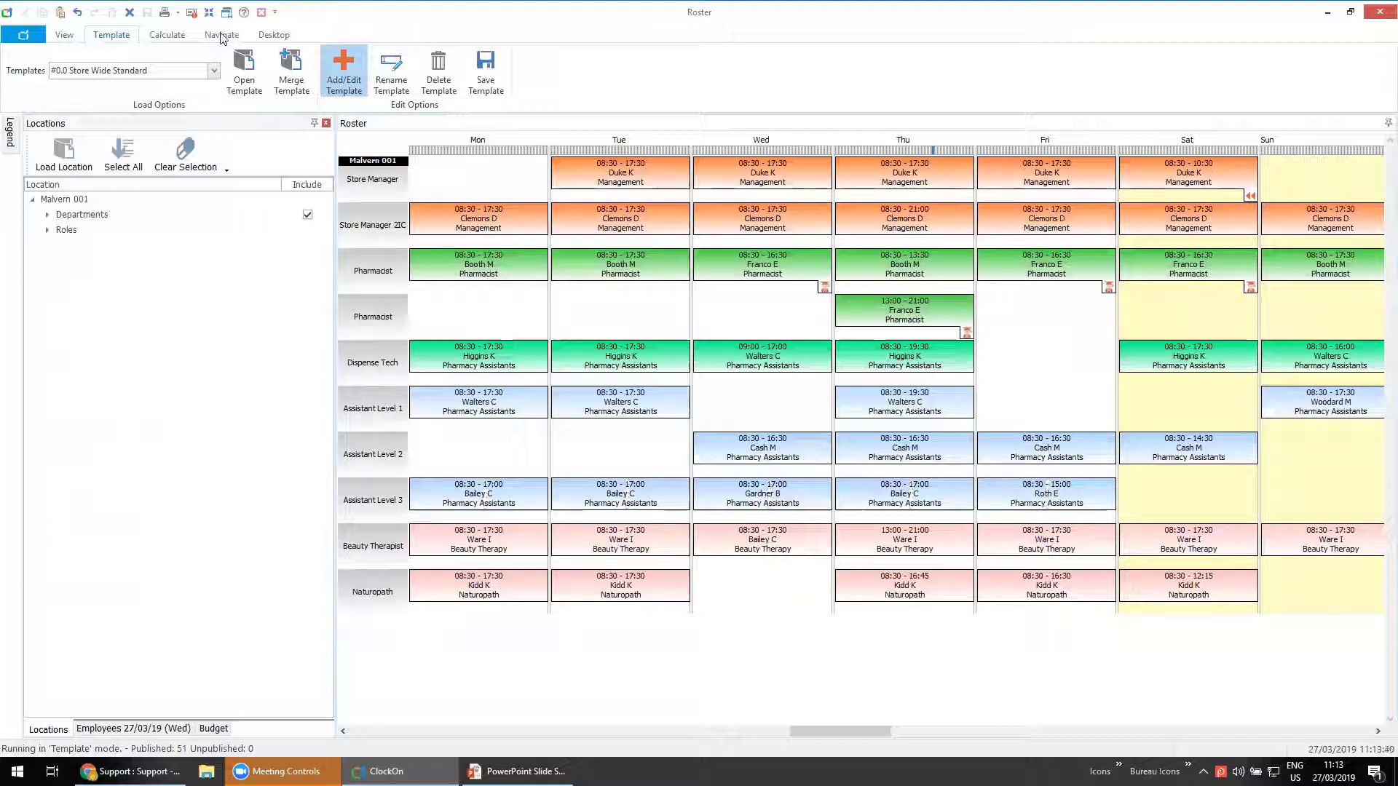
View the #2.0 Pharmacist template with its Wednesday Dispense Tech shift details, followed by the #3.0 Beauty Naturopath template.
click(214, 71)
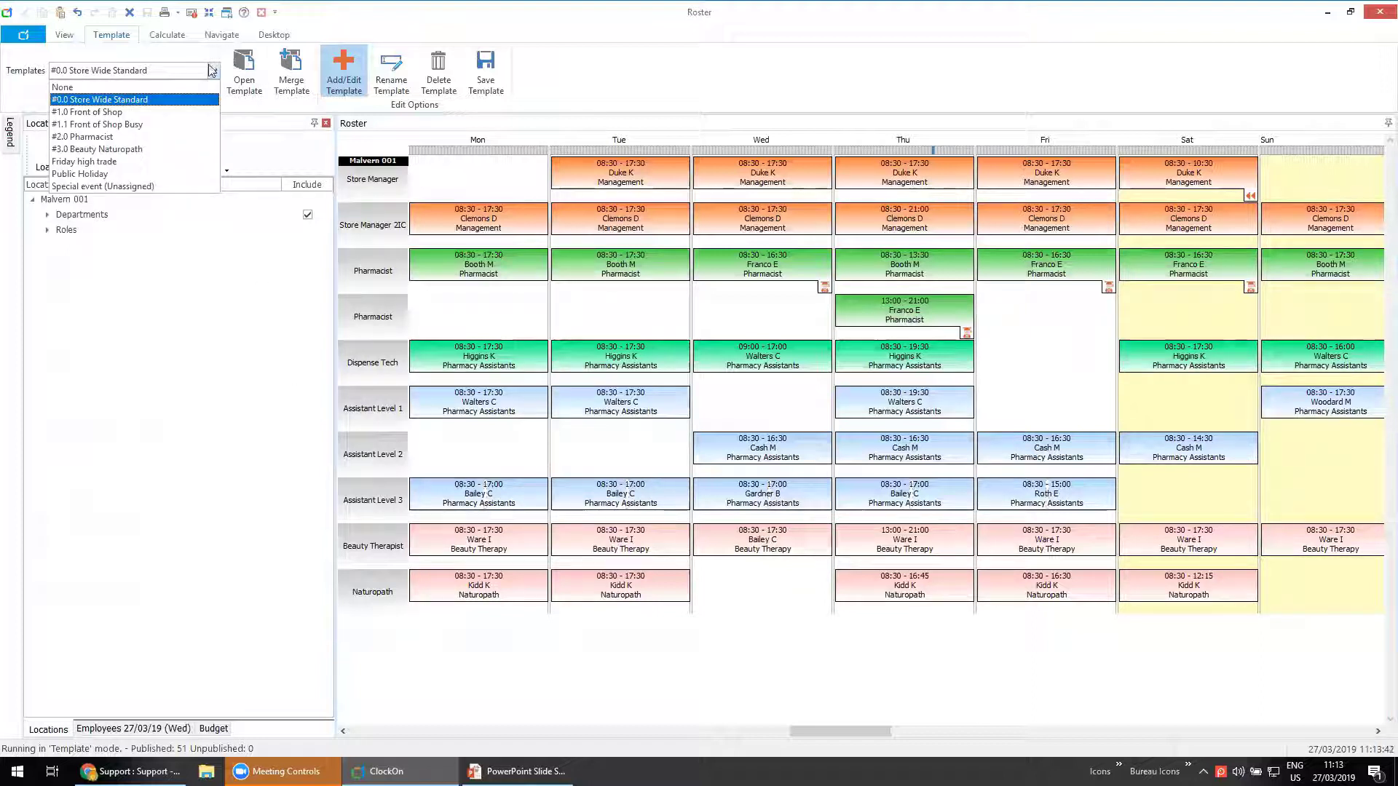
click(82, 137)
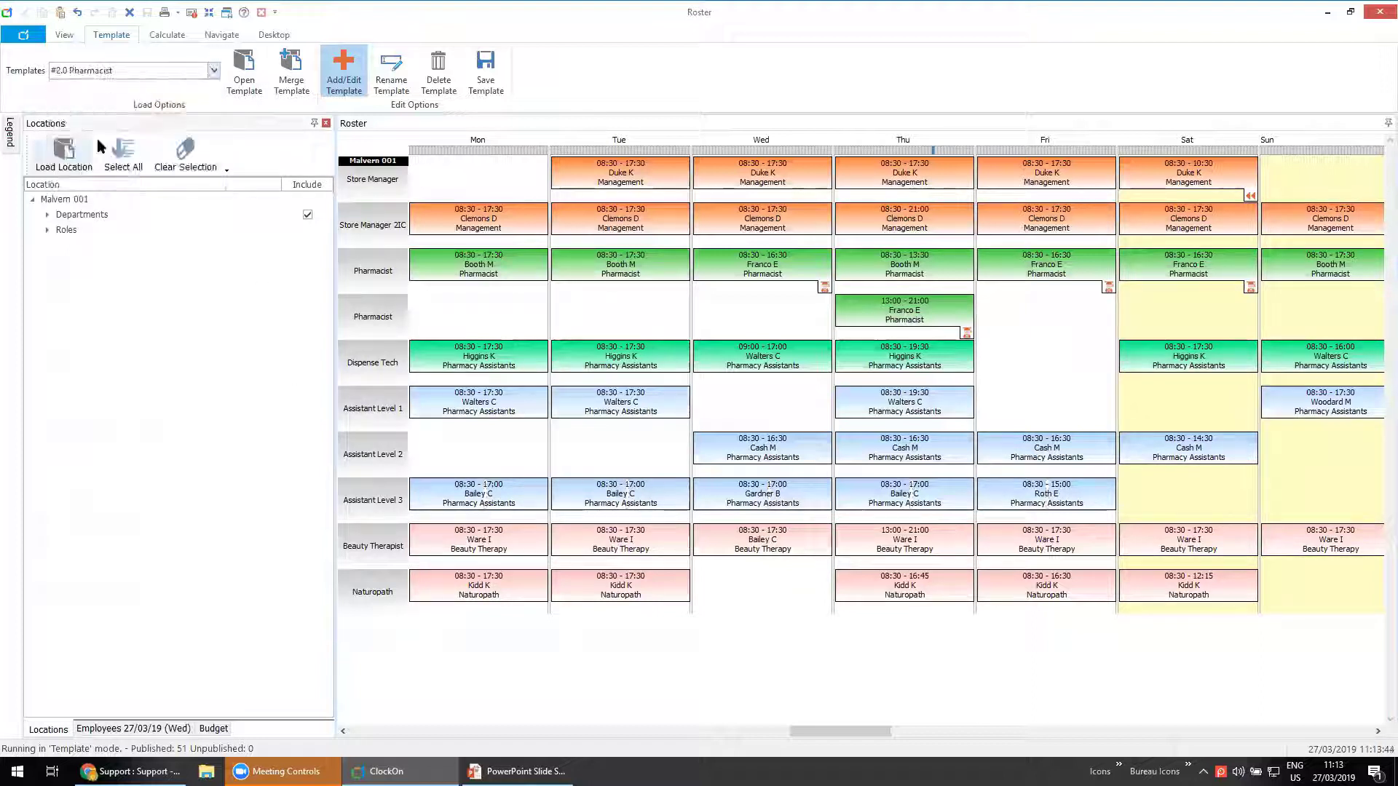
click(246, 79)
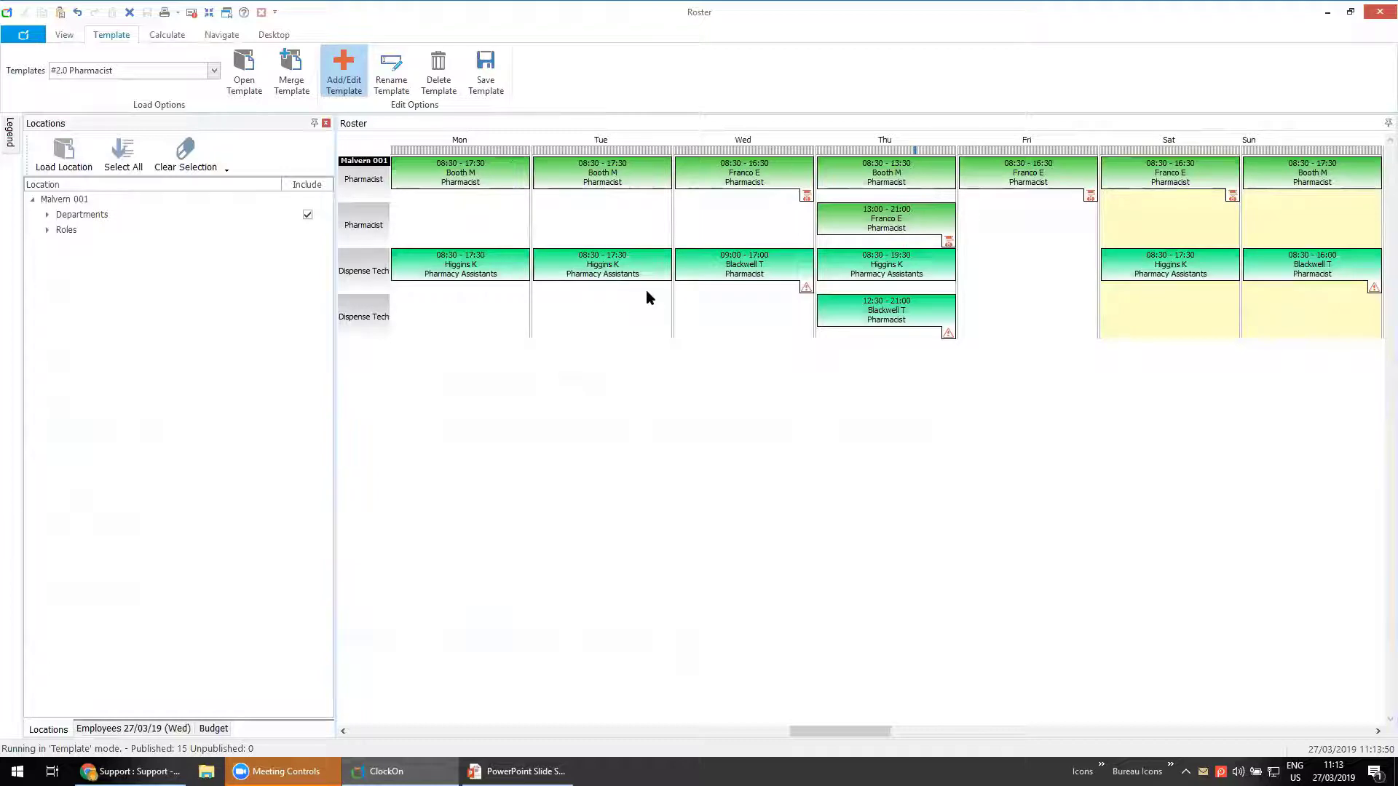
mouse_move(719, 284)
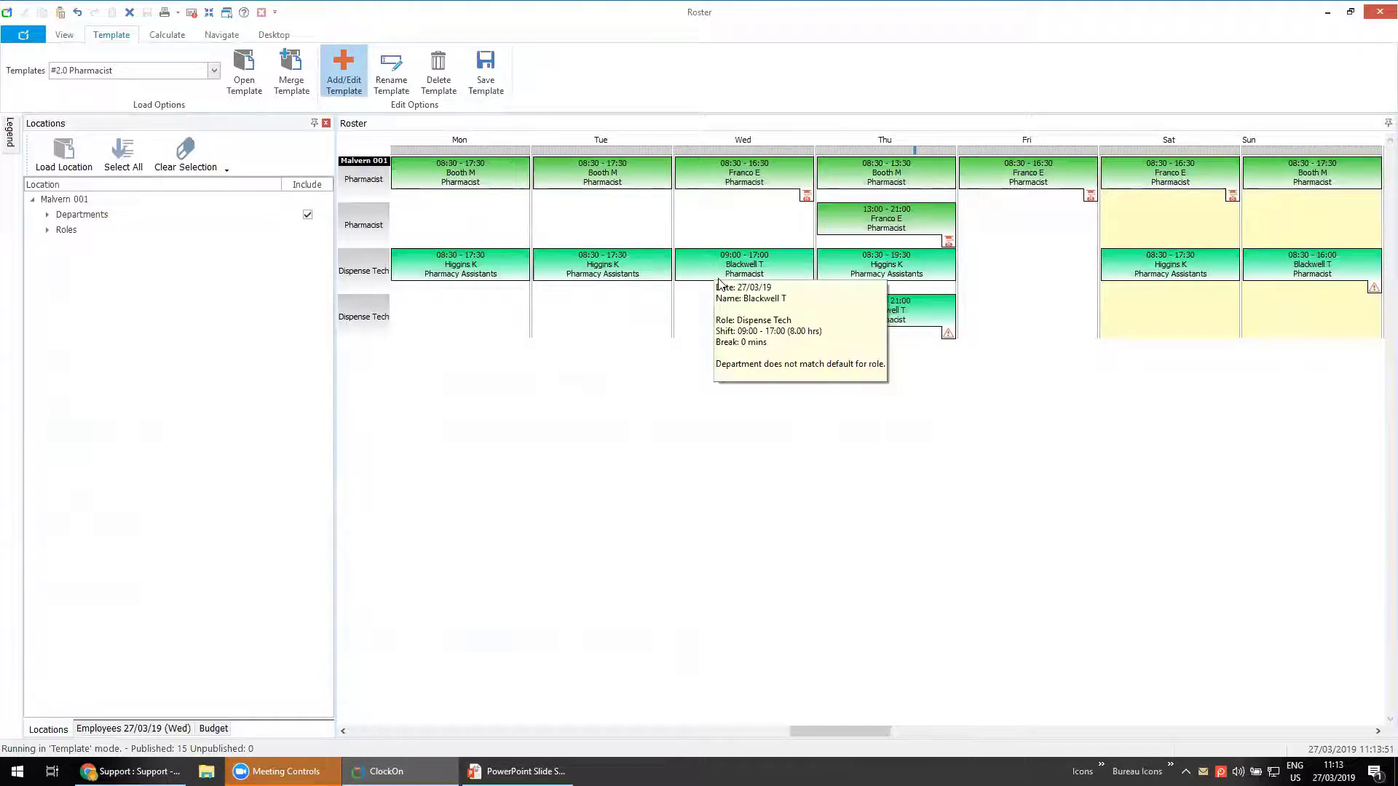
click(213, 70)
click(136, 149)
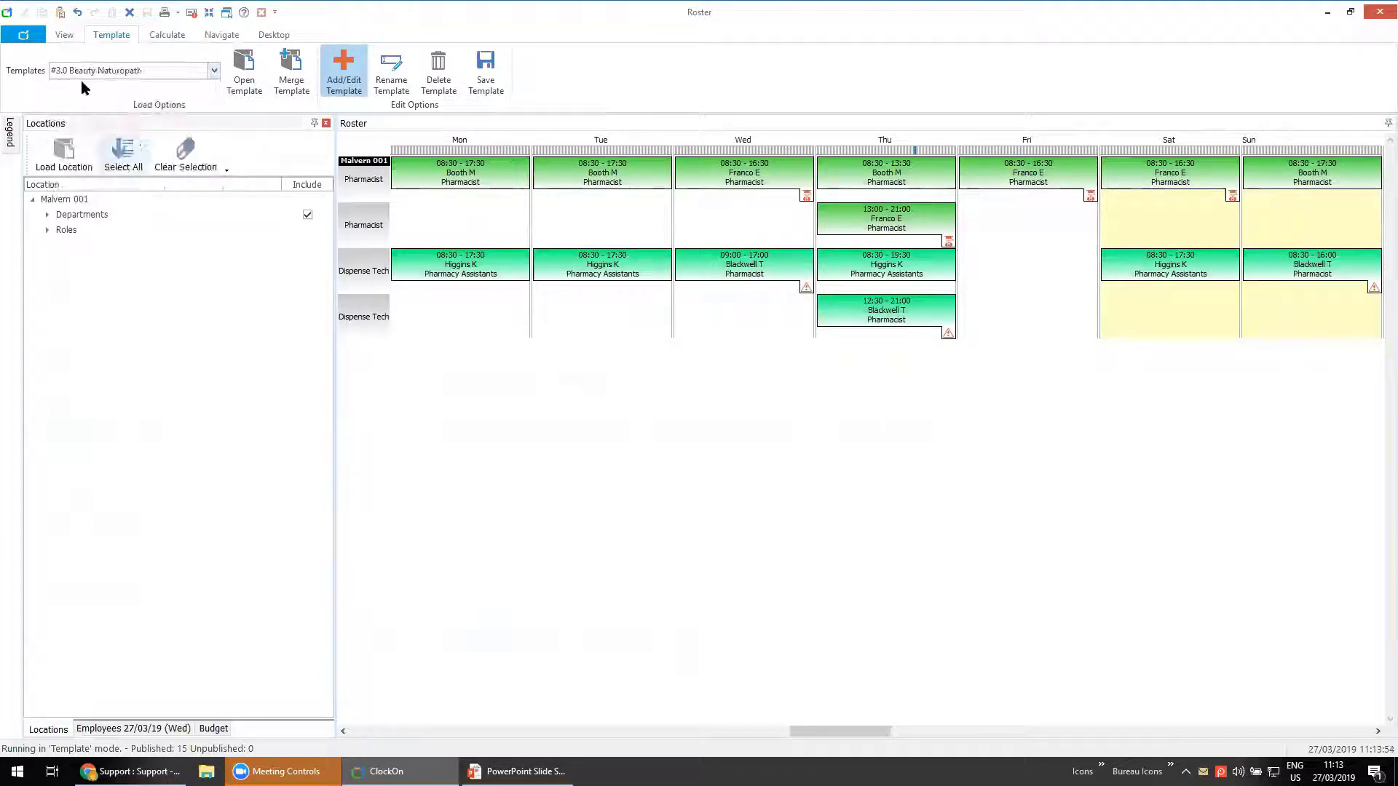
click(238, 85)
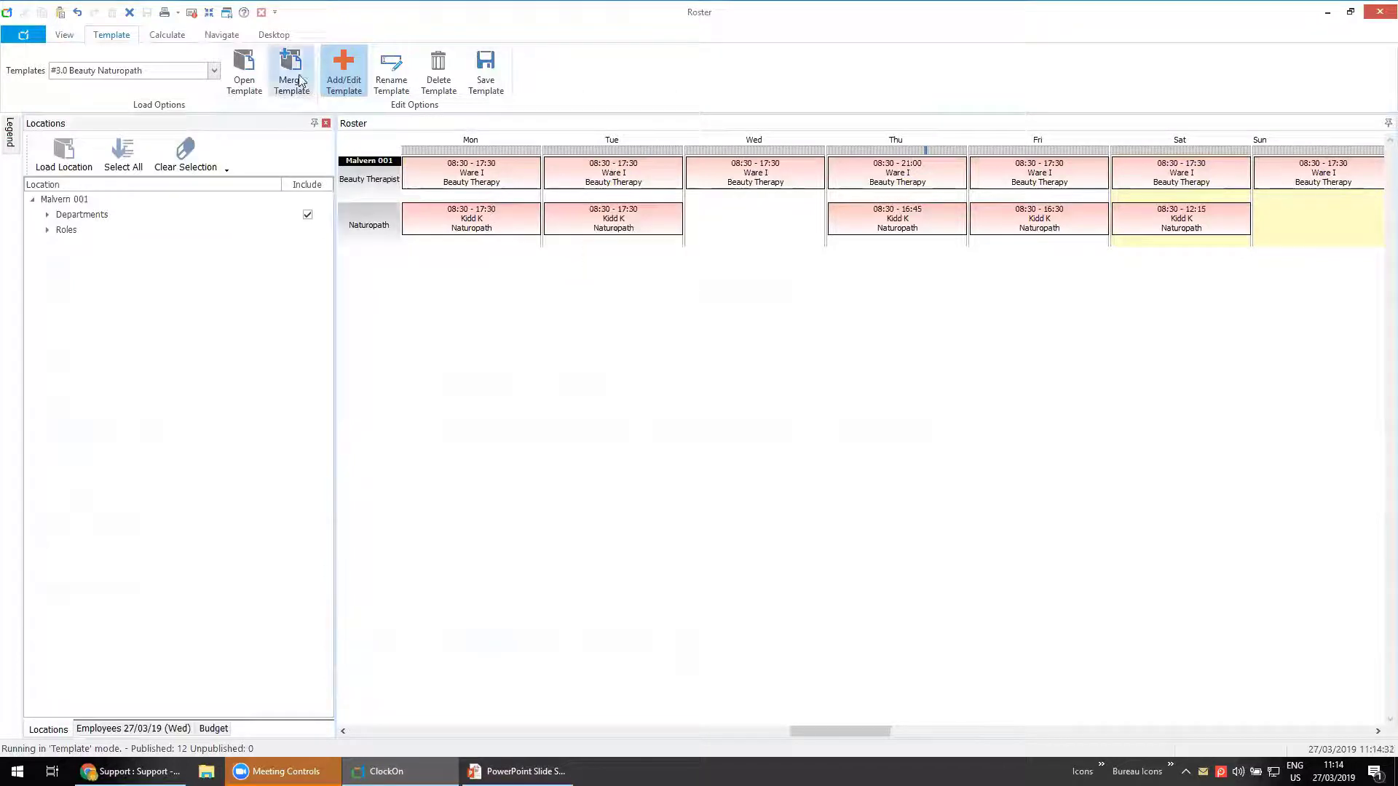
Reopen the #2.0 Pharmacist template and merge the #3.0 Beauty Naturopath and #1.1 Front of Shop Busy templates into it.
click(213, 70)
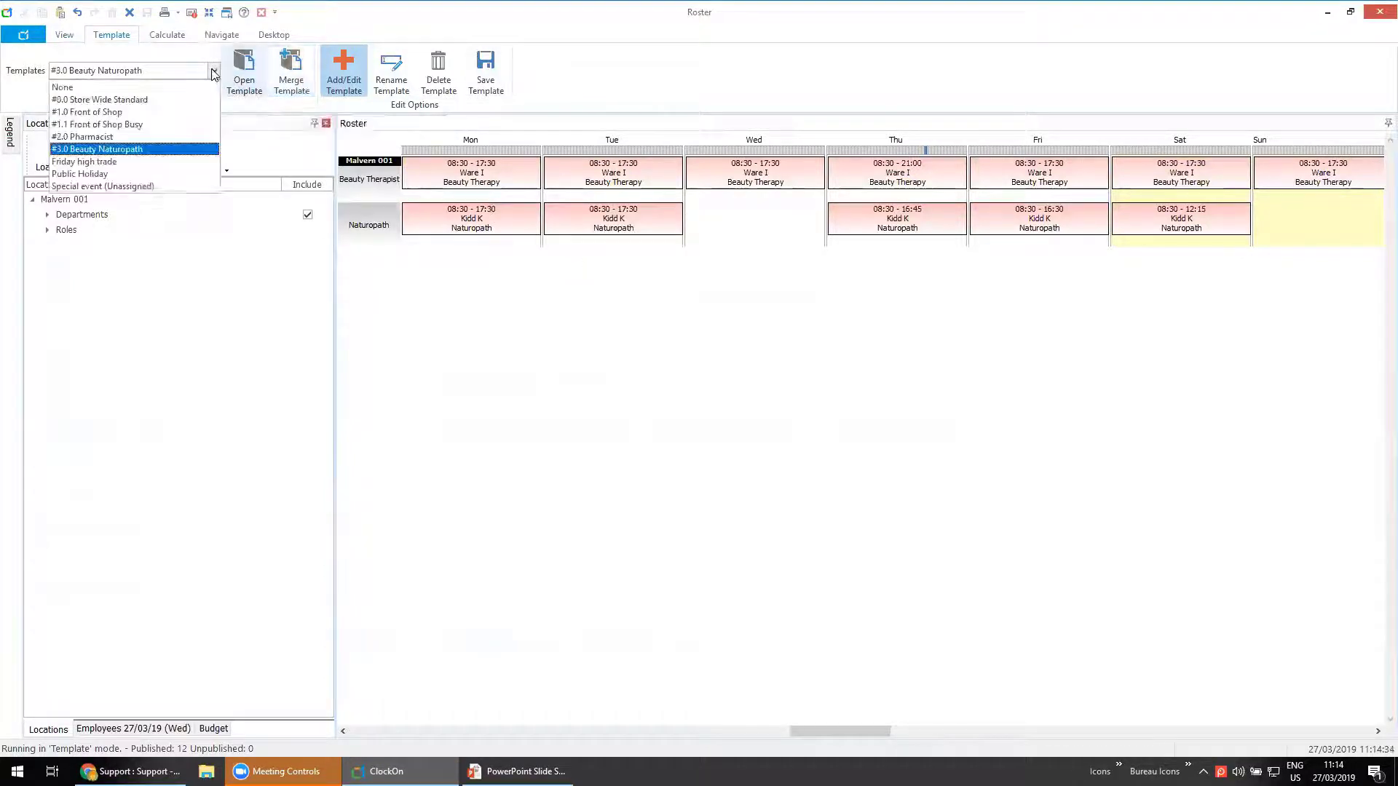
click(131, 137)
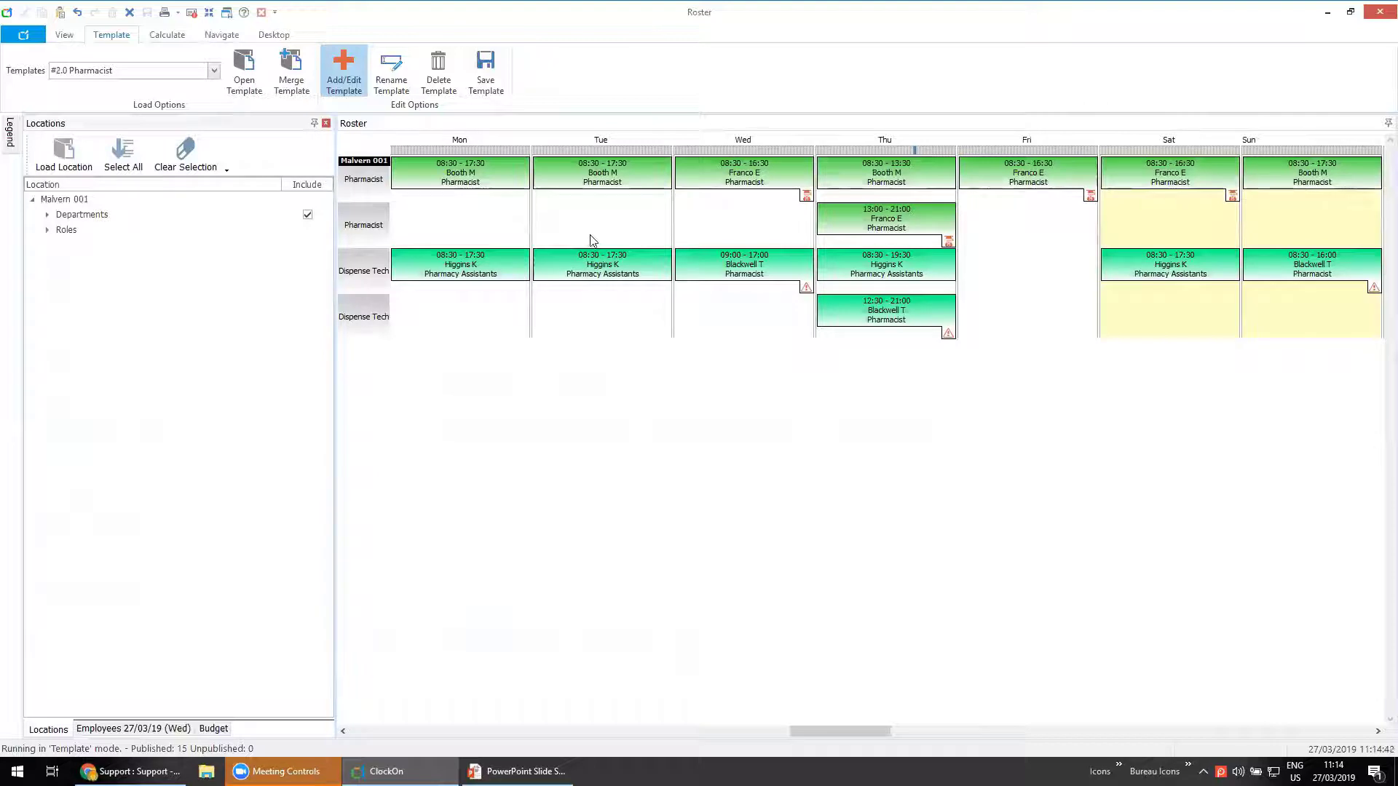
click(213, 70)
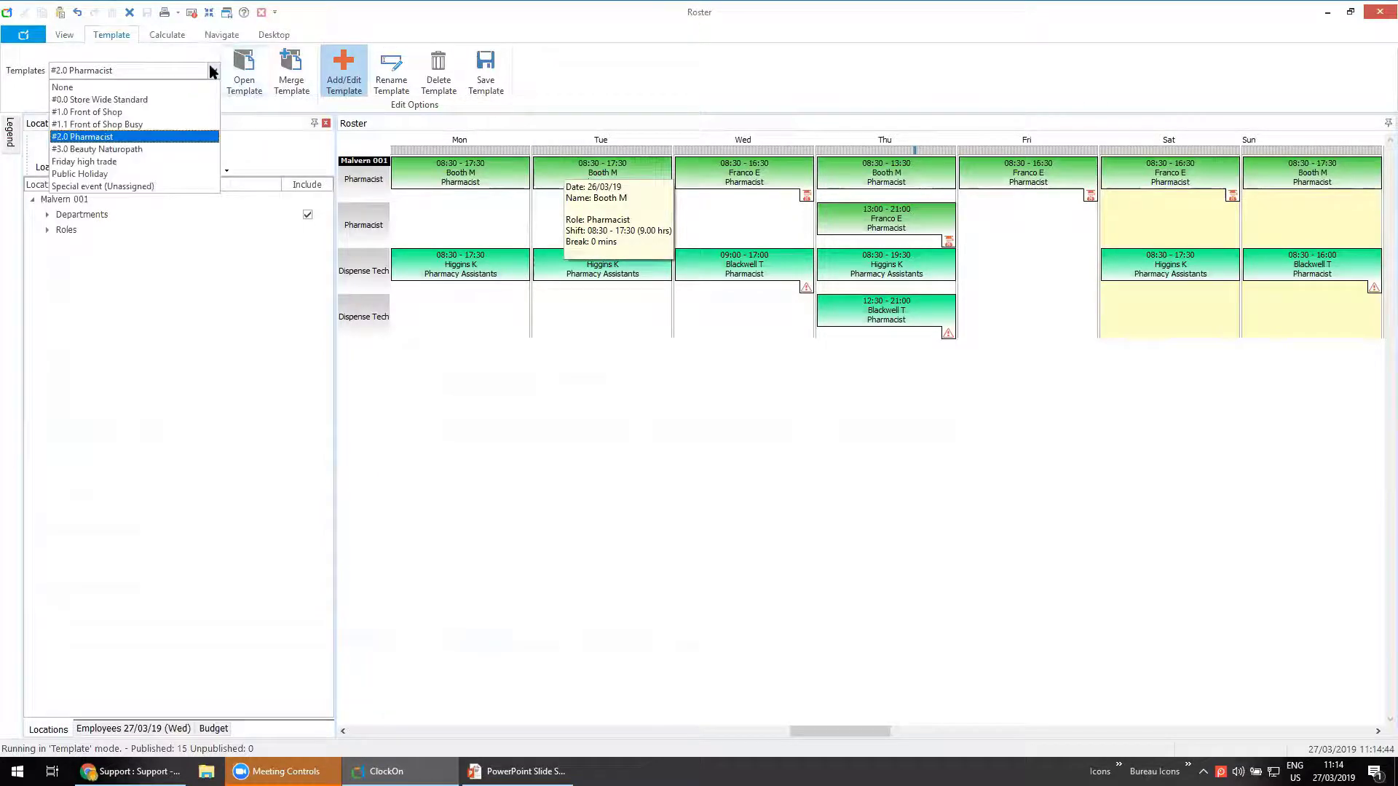
click(115, 150)
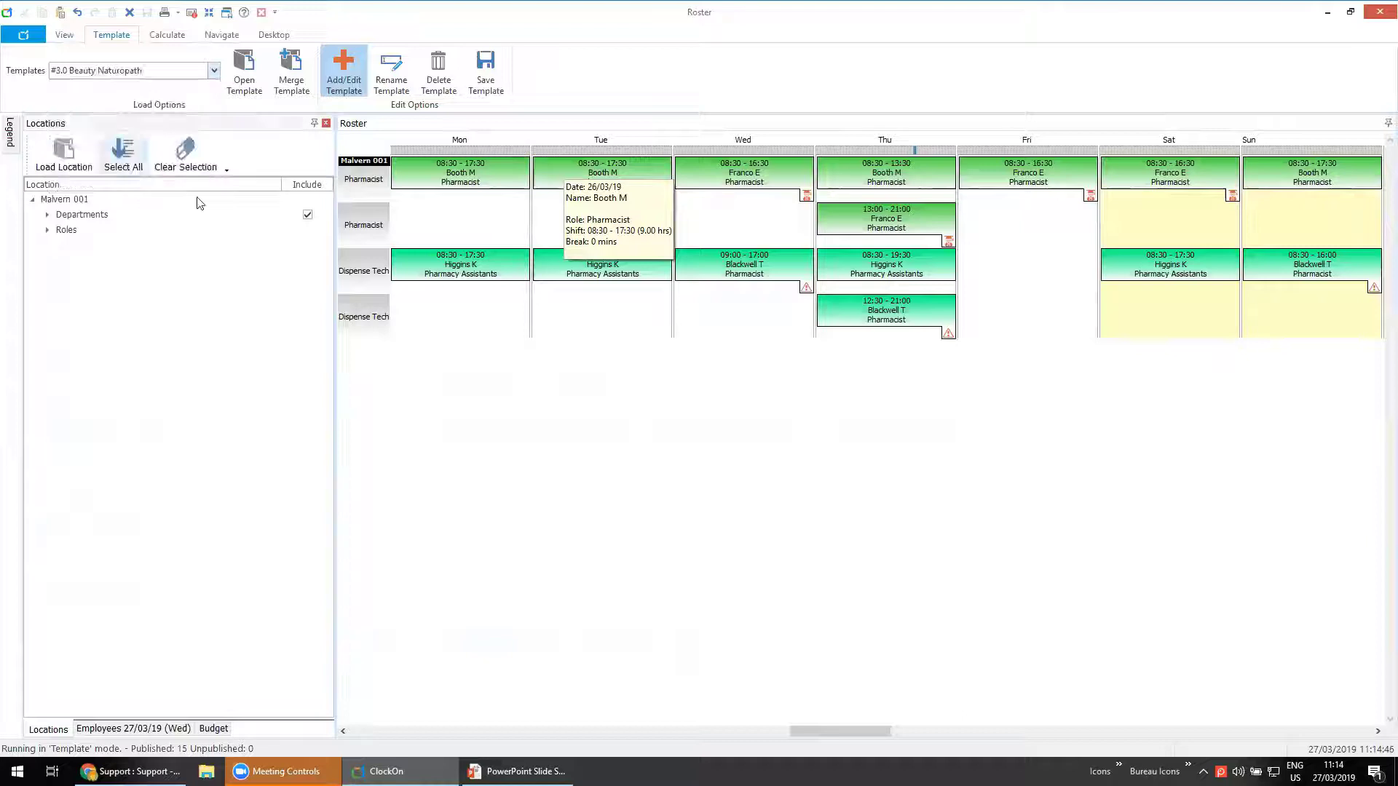
click(287, 81)
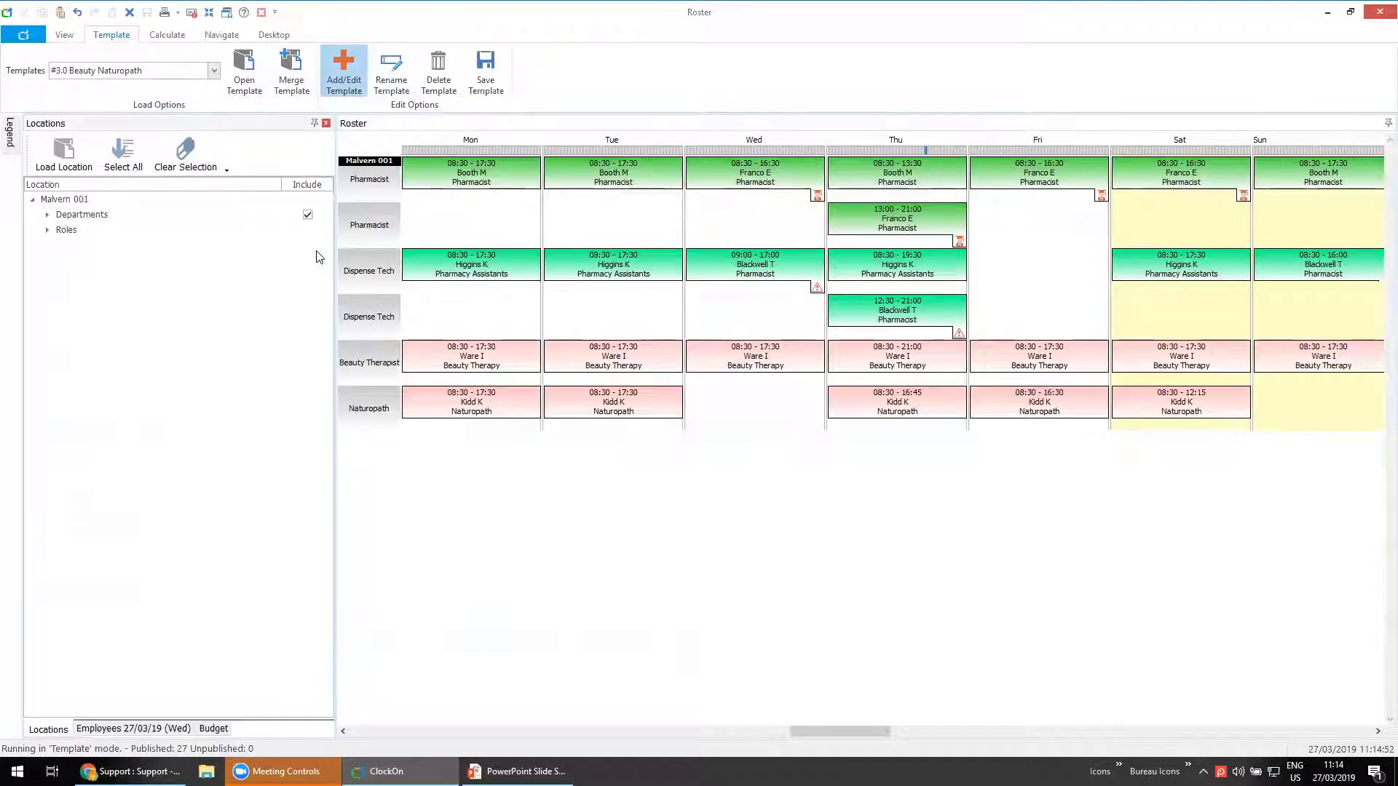
click(215, 71)
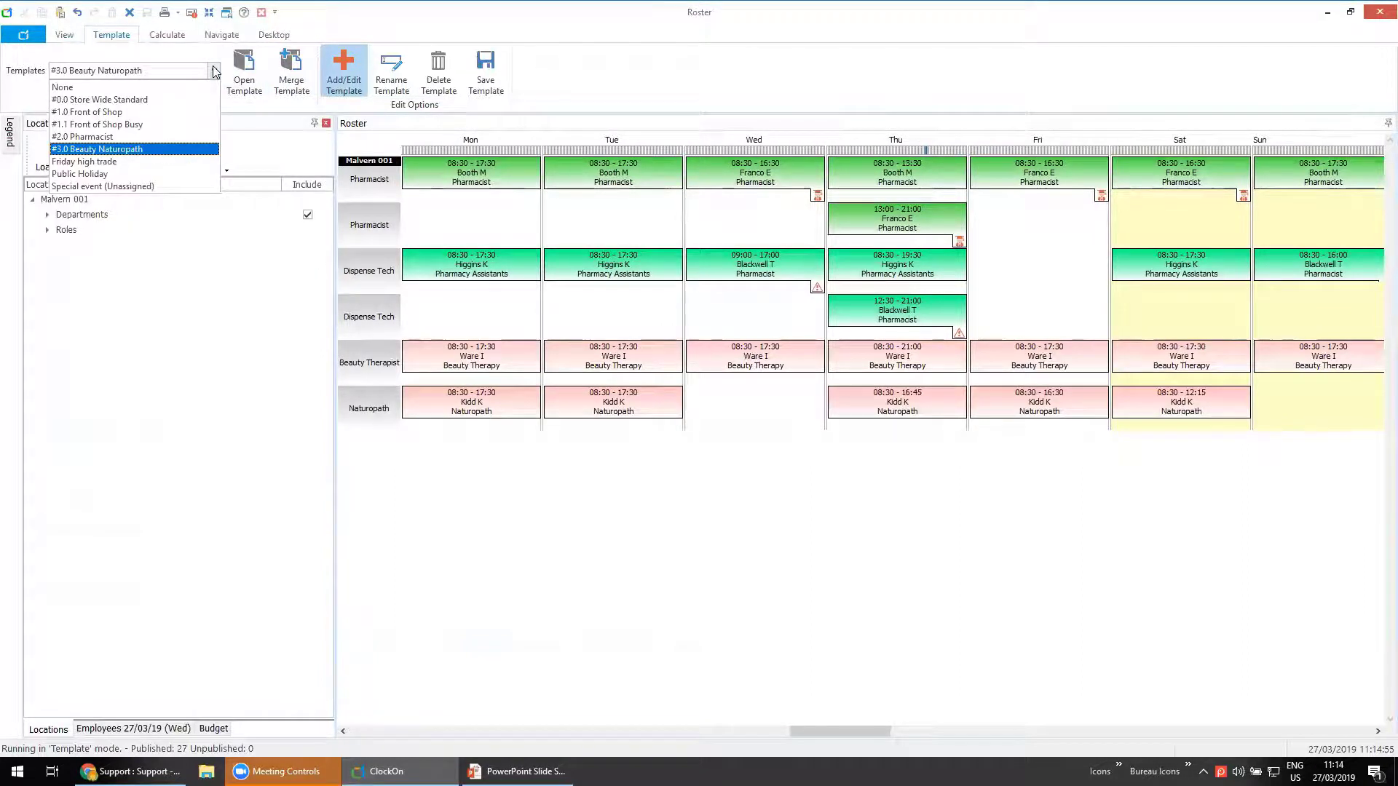
click(150, 125)
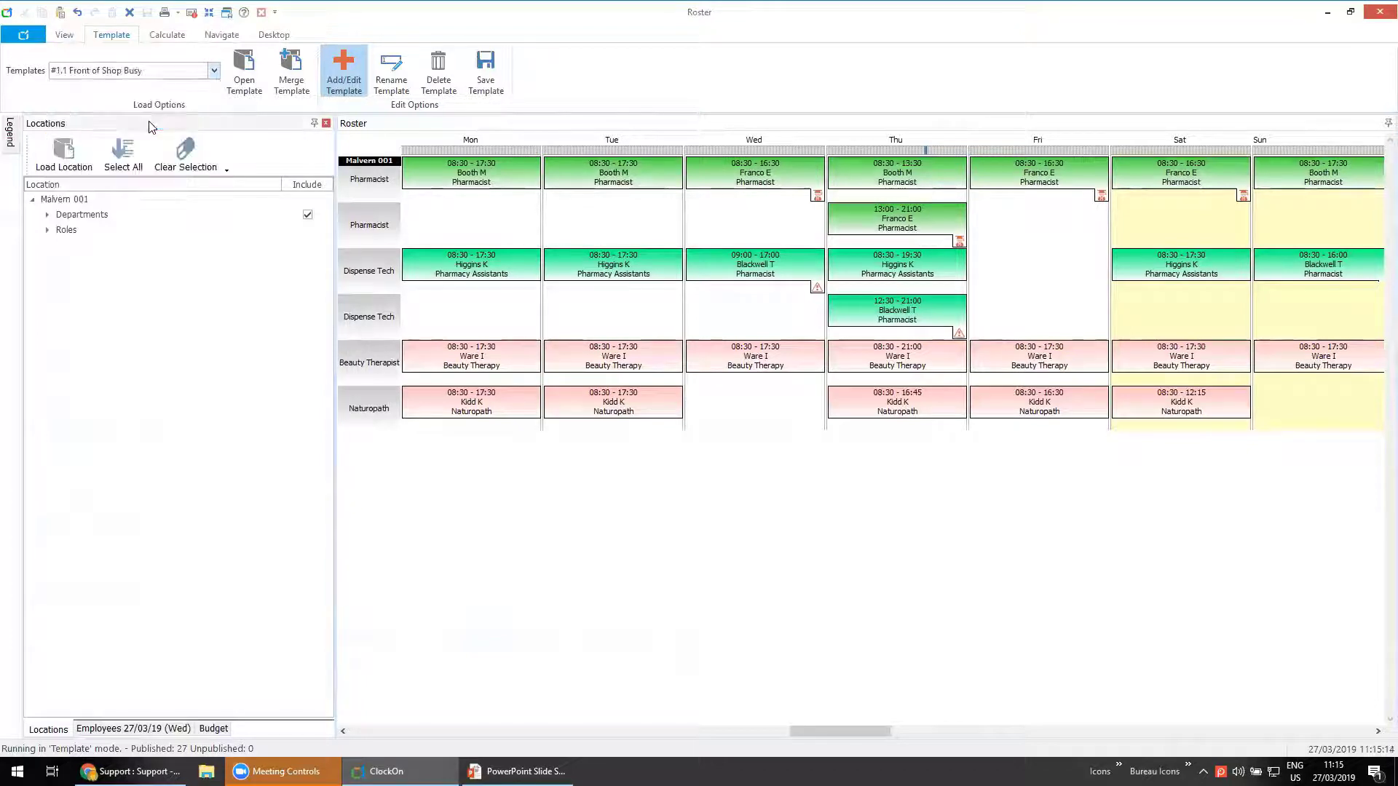
click(295, 86)
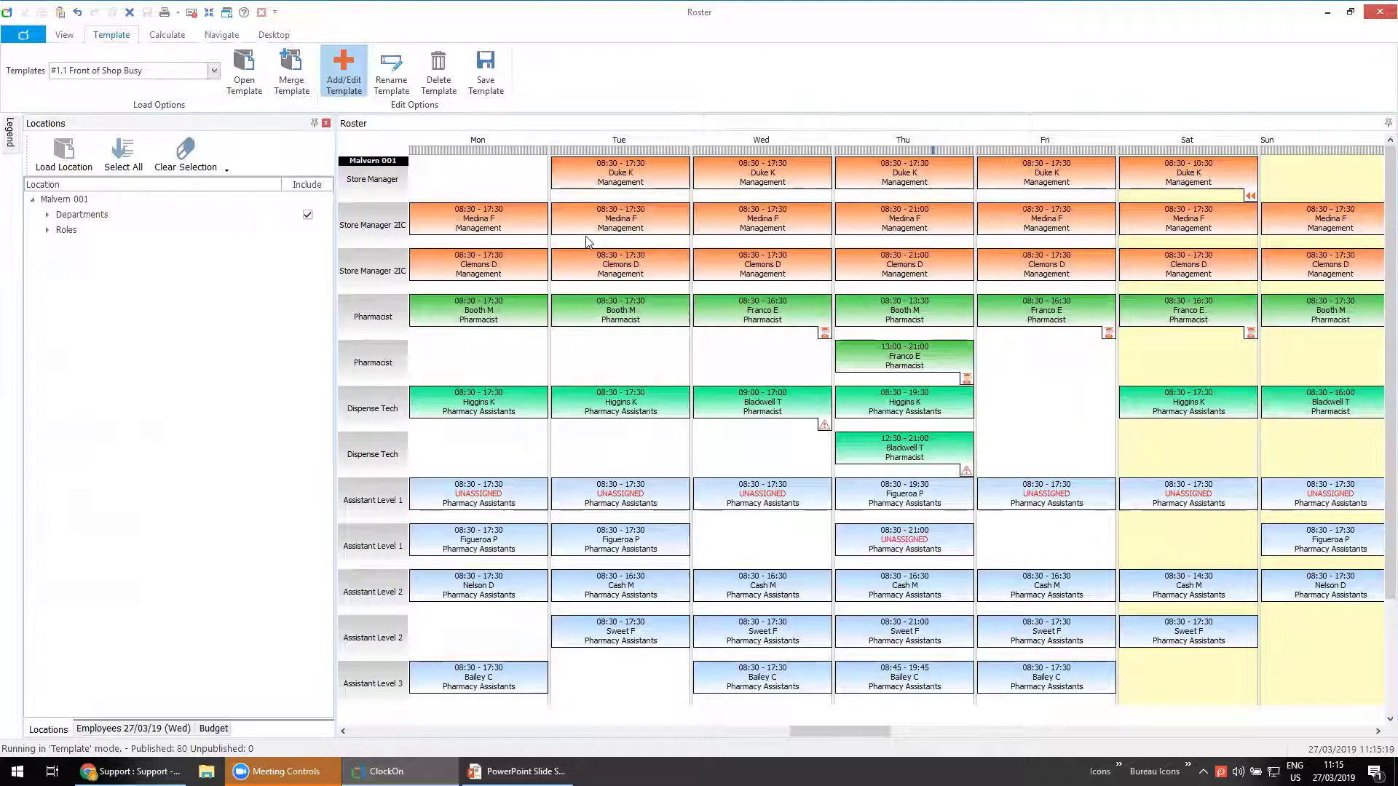
Save the merged shifts as a new template named "Store Busy time".
click(491, 77)
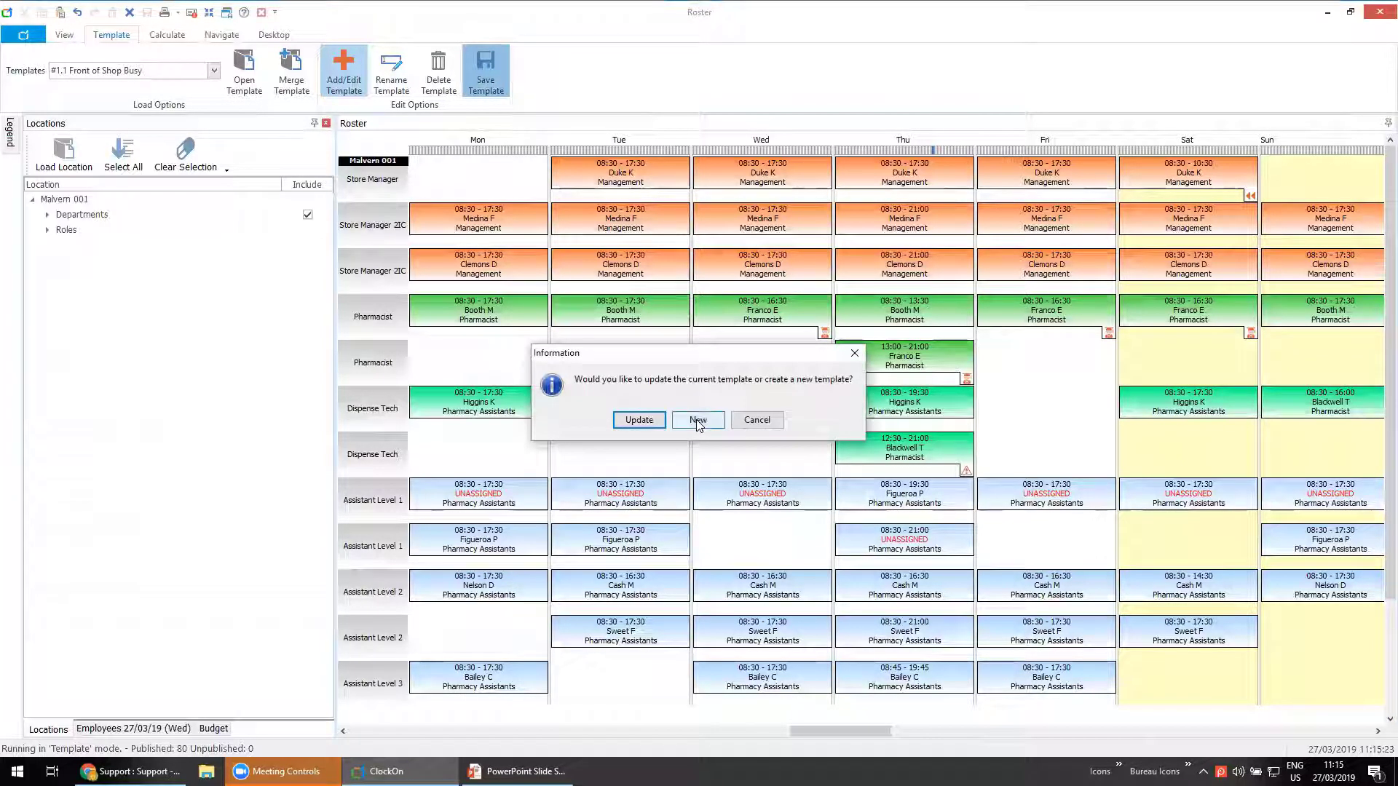
click(696, 420)
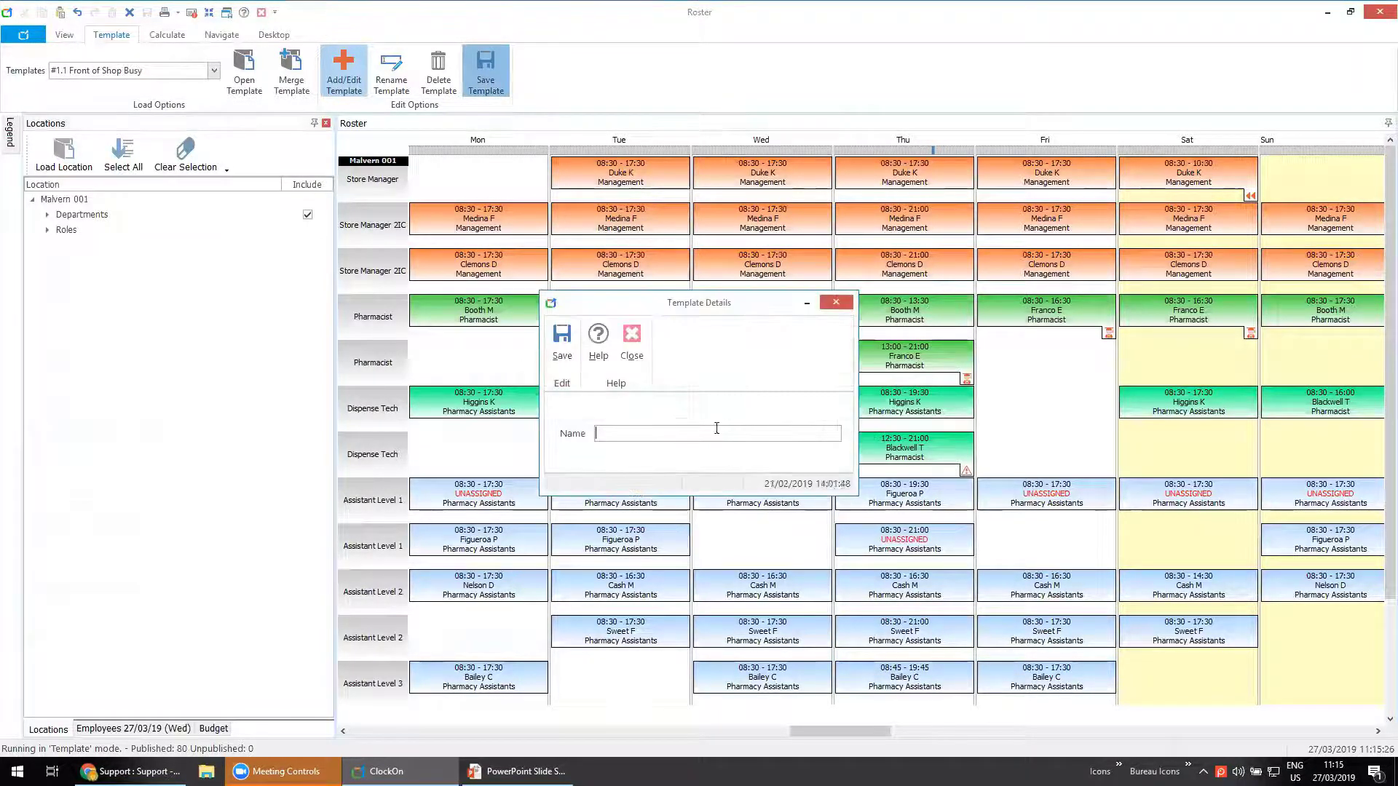
text(St)
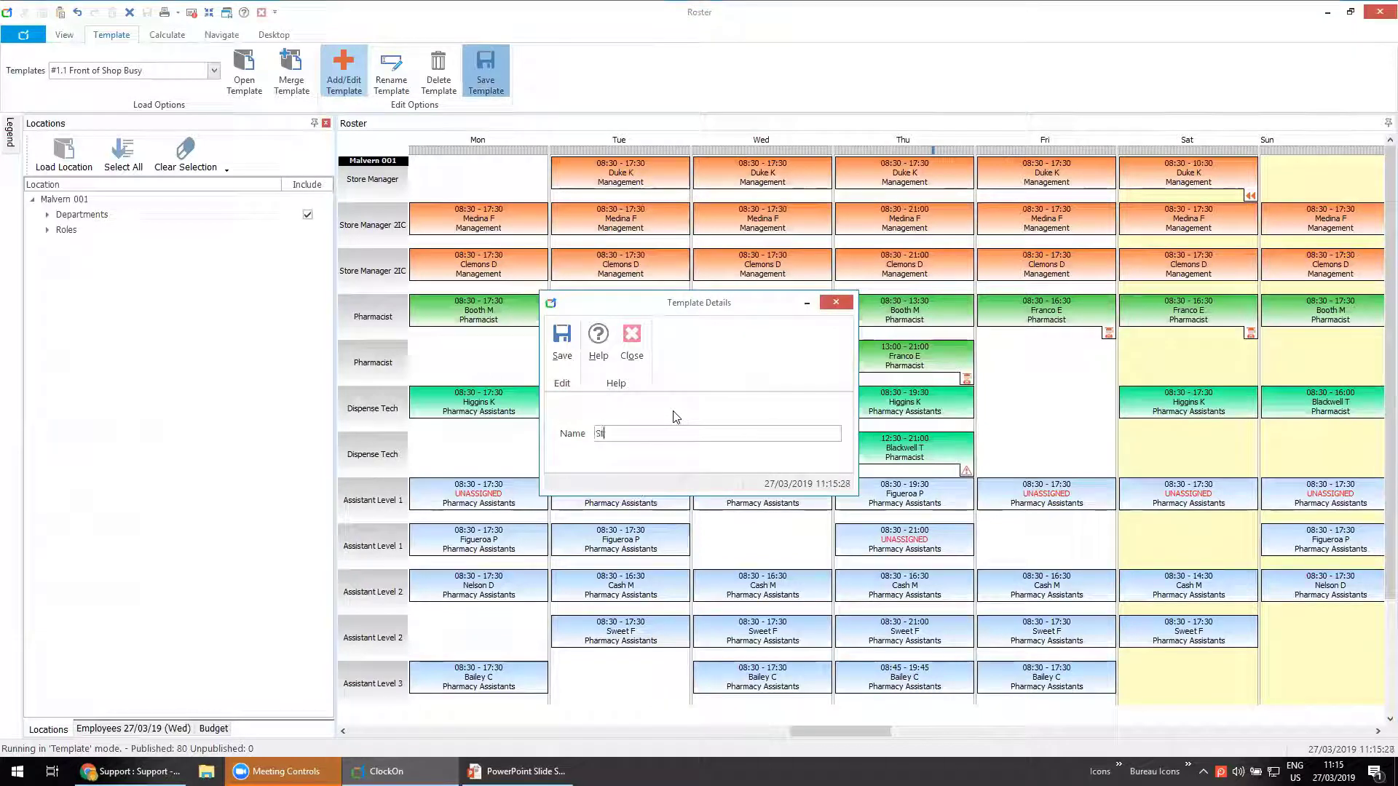
text(ore Busy time)
click(562, 359)
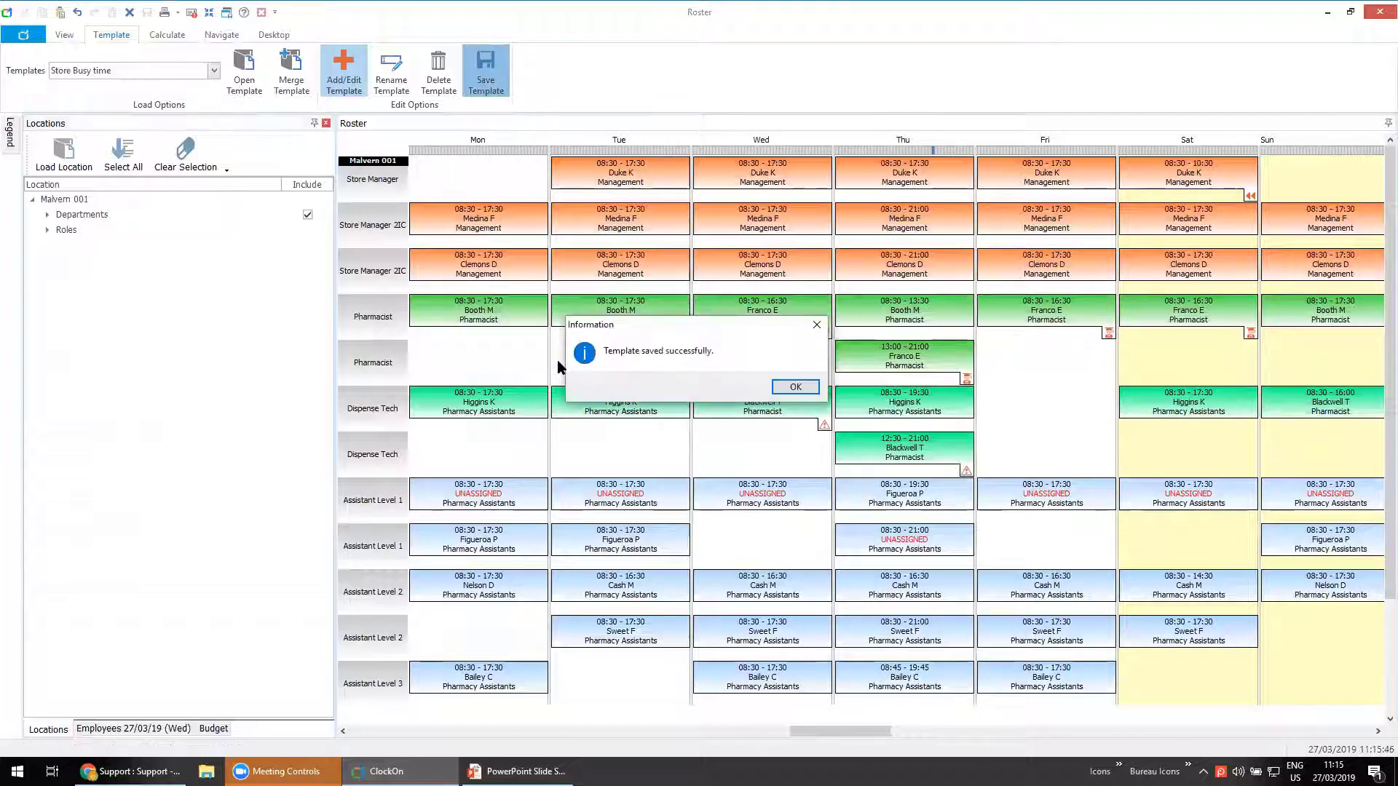
click(795, 387)
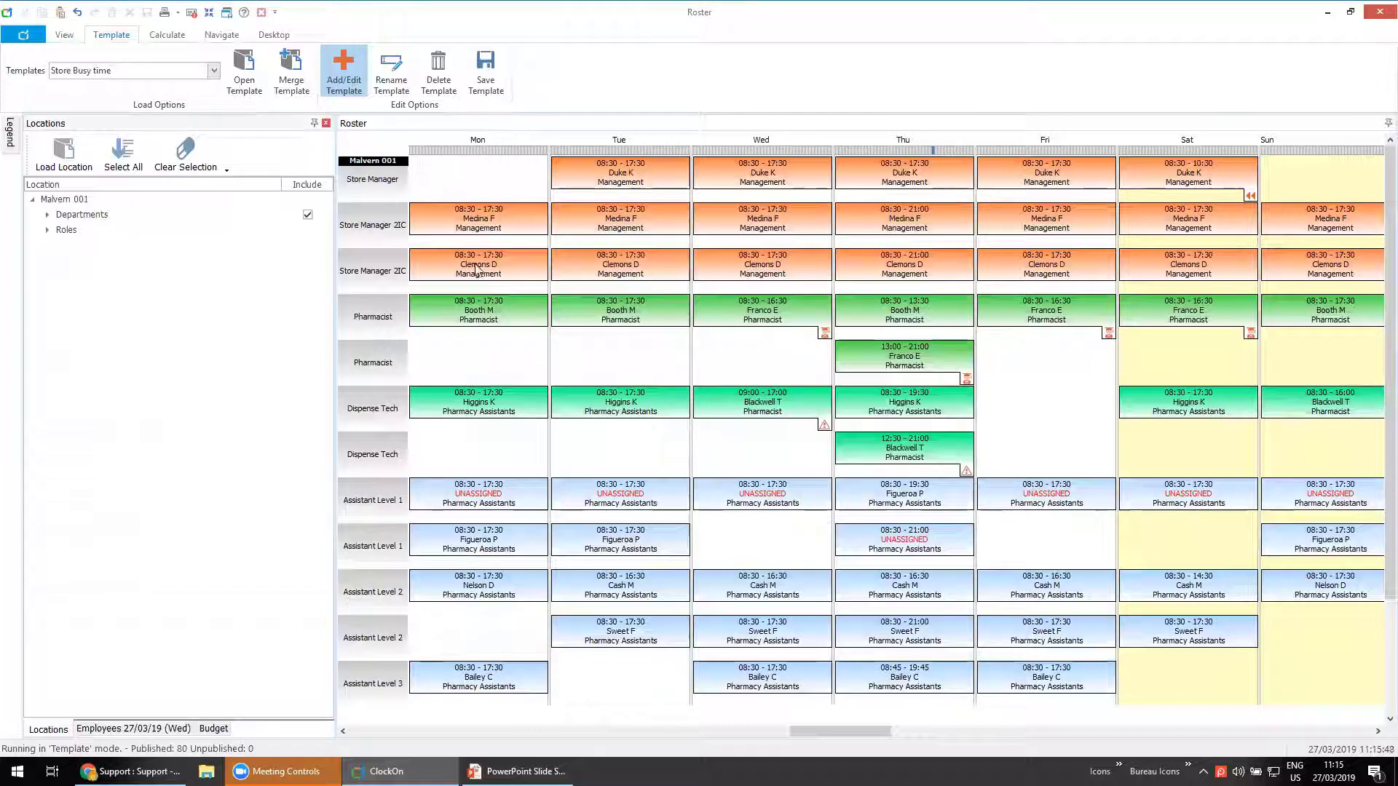
Open the Public Holiday template to view its Monday shifts.
click(212, 71)
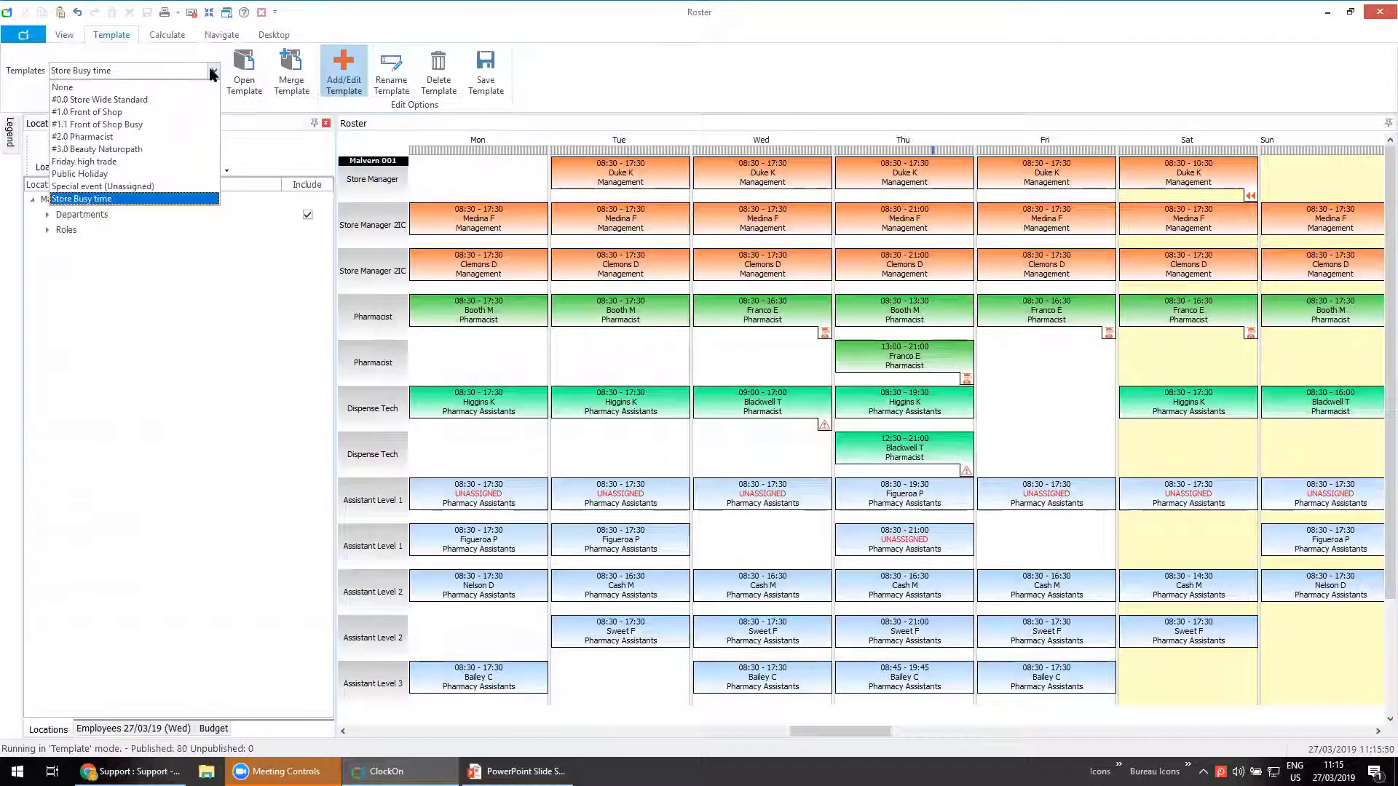
click(121, 174)
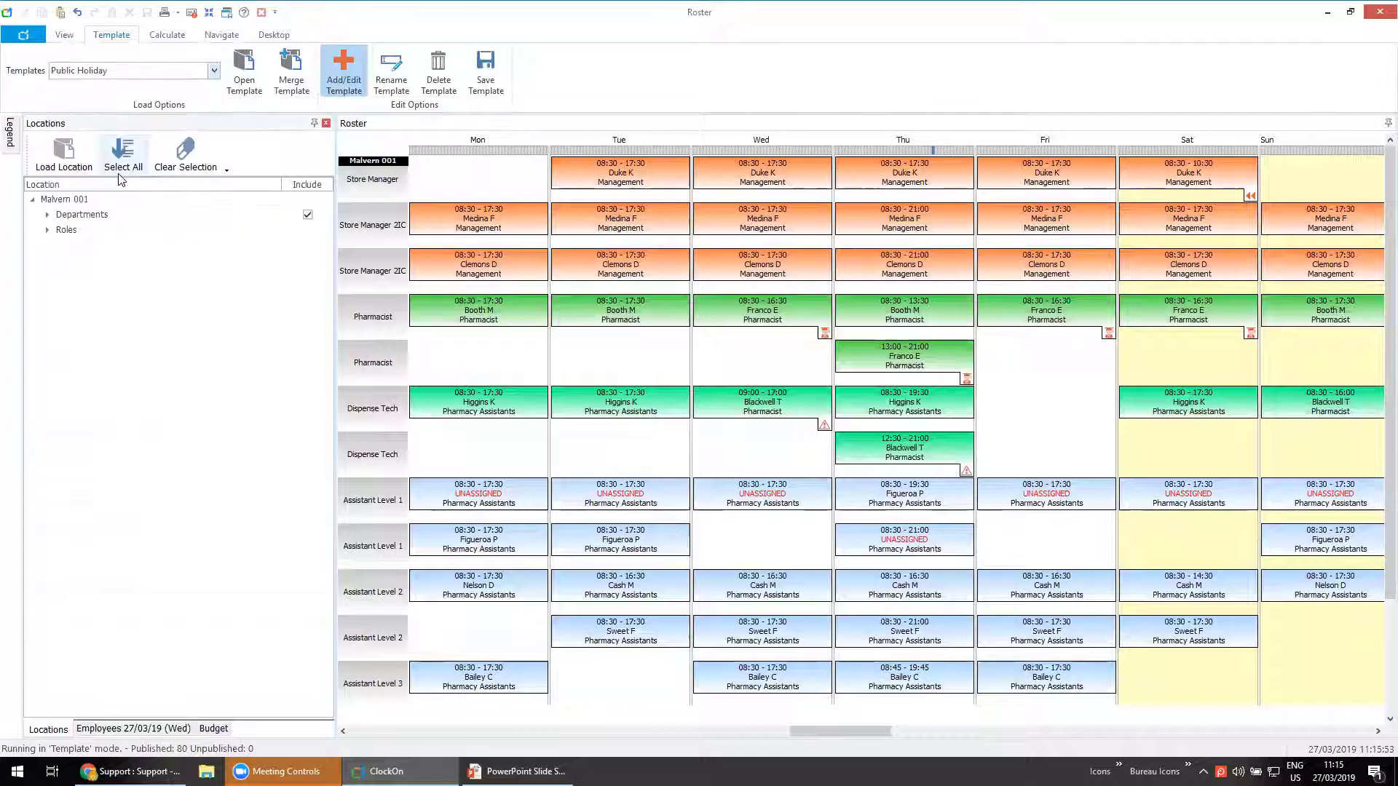
click(238, 84)
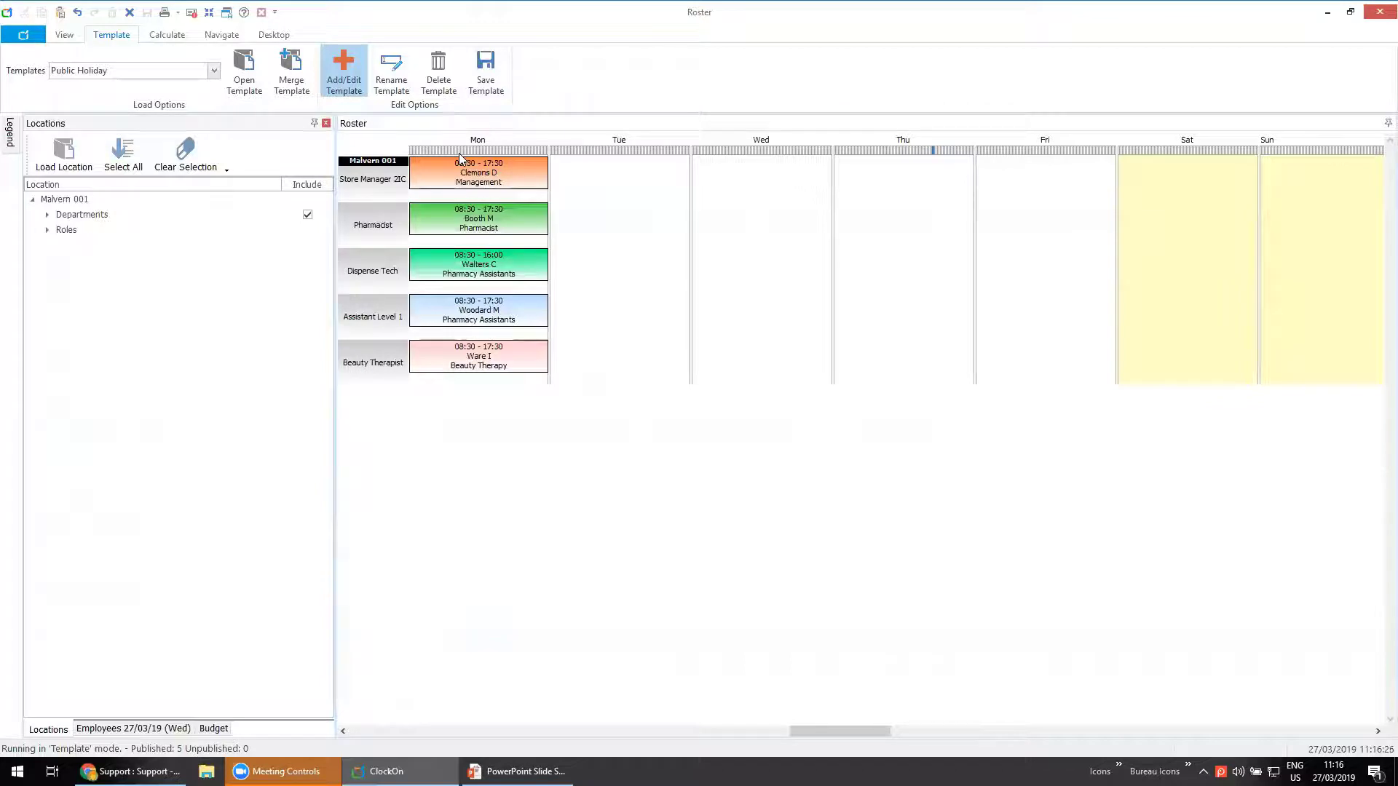
Leave template editing and return to the roster without saving changes to the Public Holiday template.
mouse_move(525, 355)
click(353, 85)
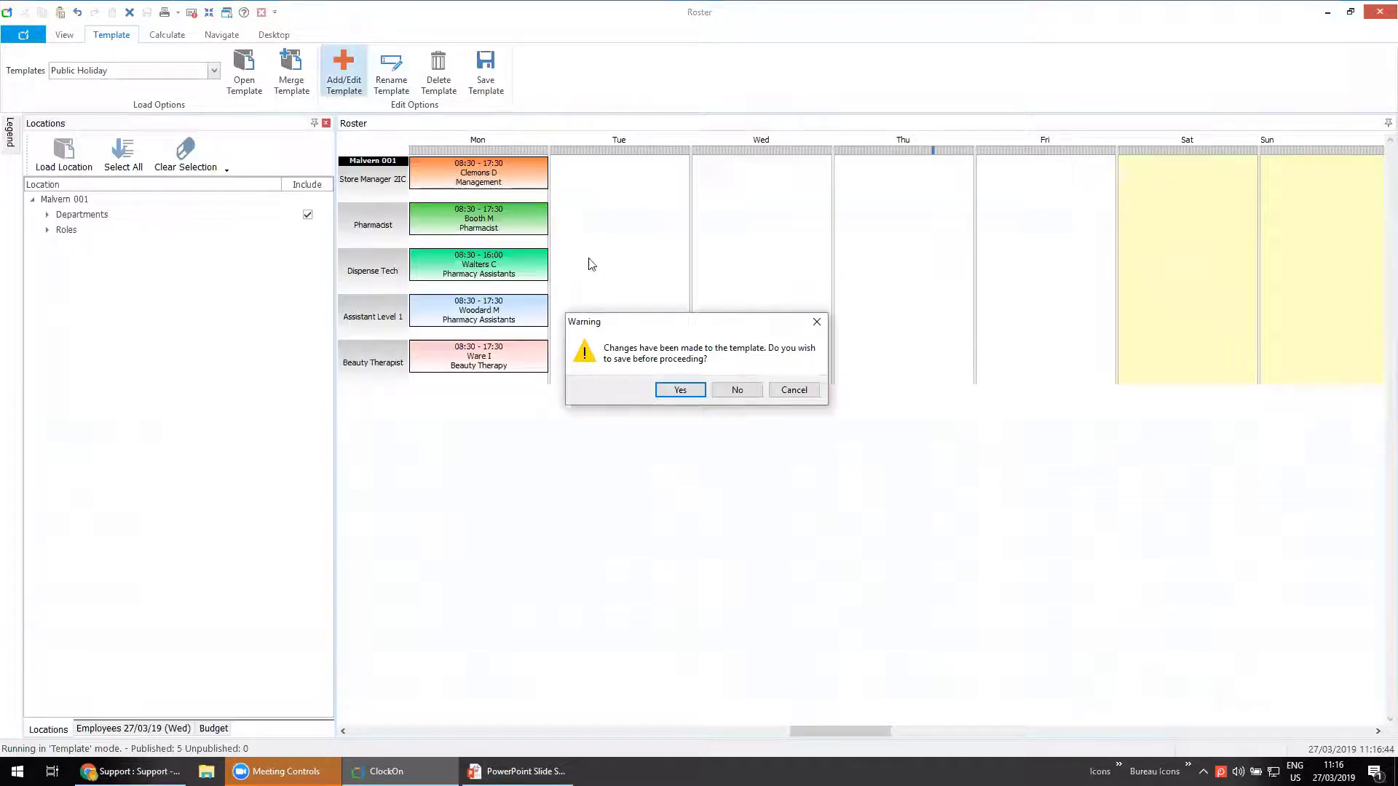
click(745, 391)
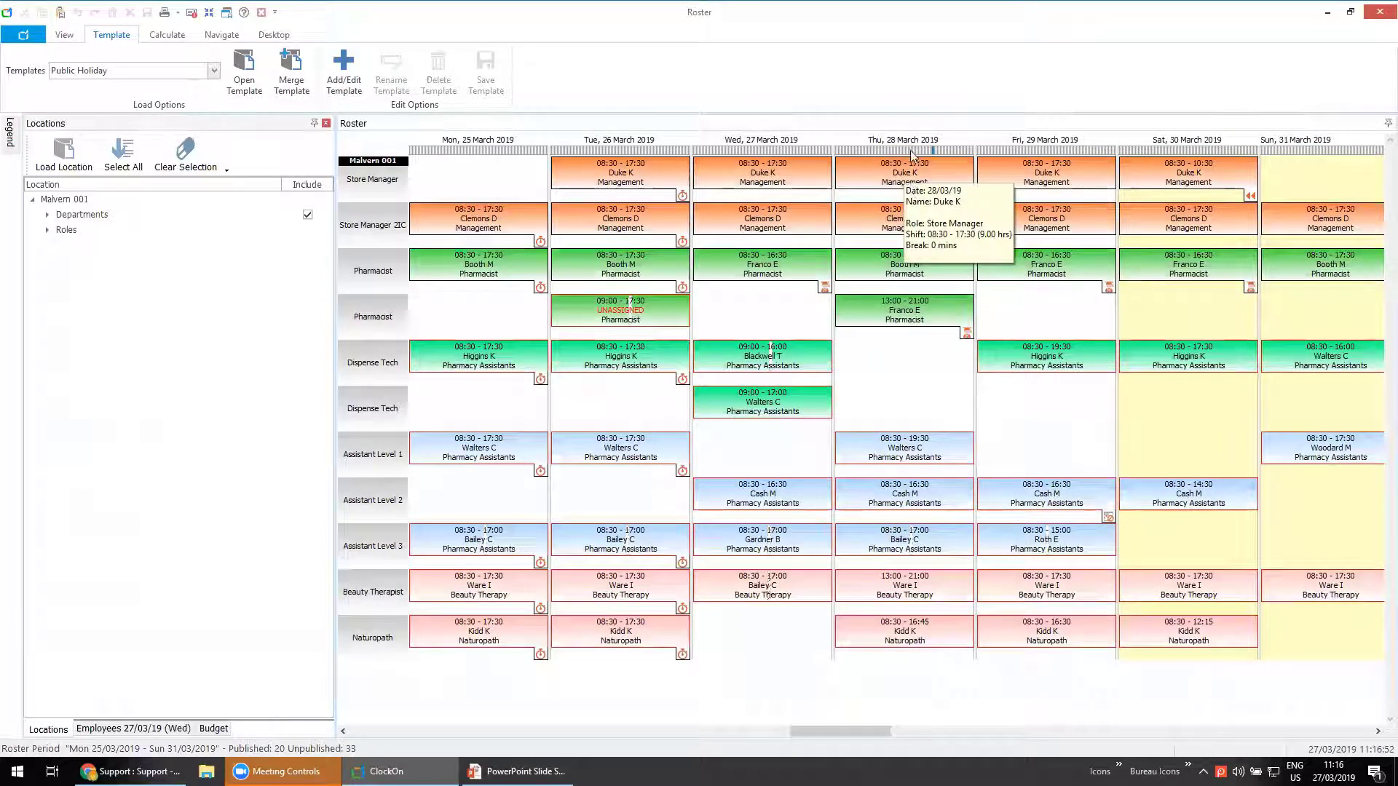
Delete all shifts on Thursday 28 March 2019 and save the roster.
mouse_move(887, 547)
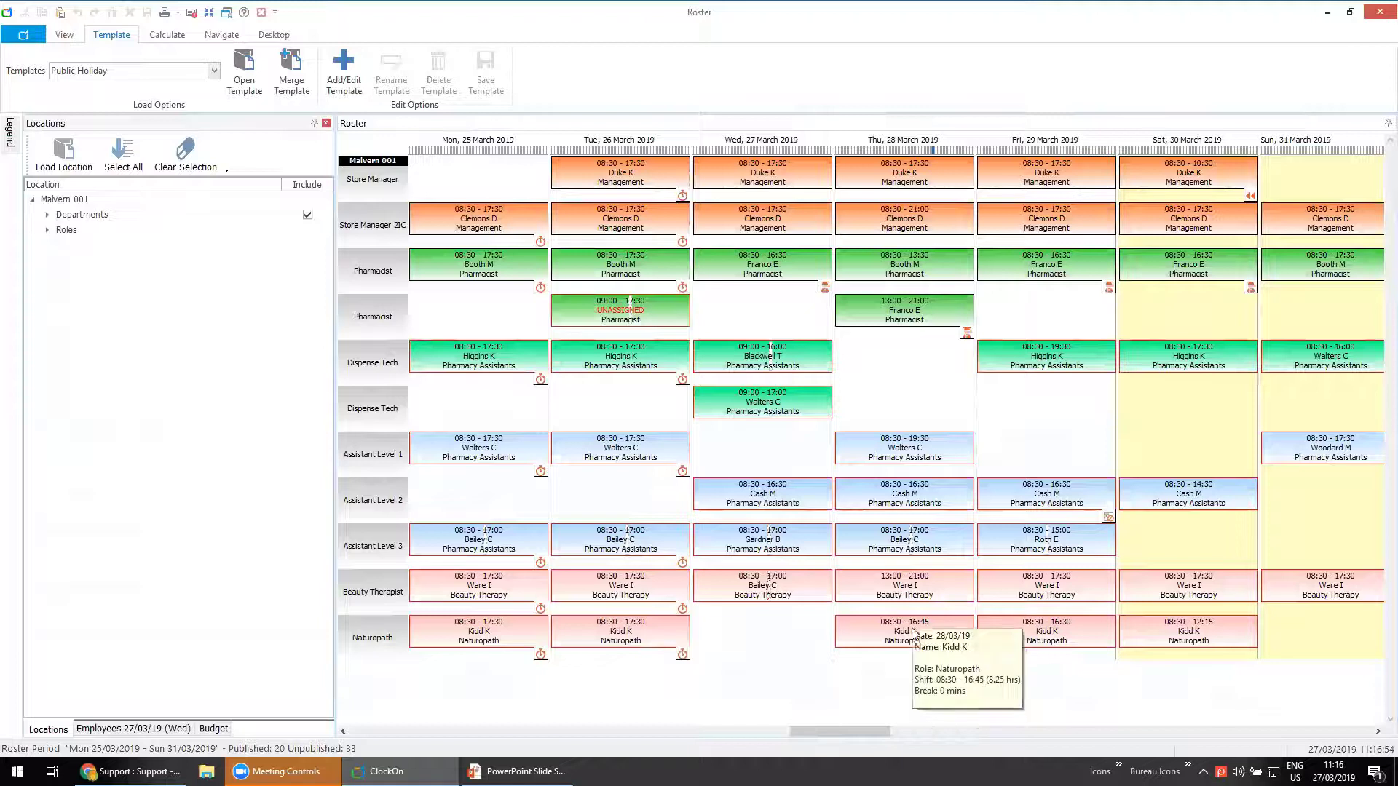
click(896, 141)
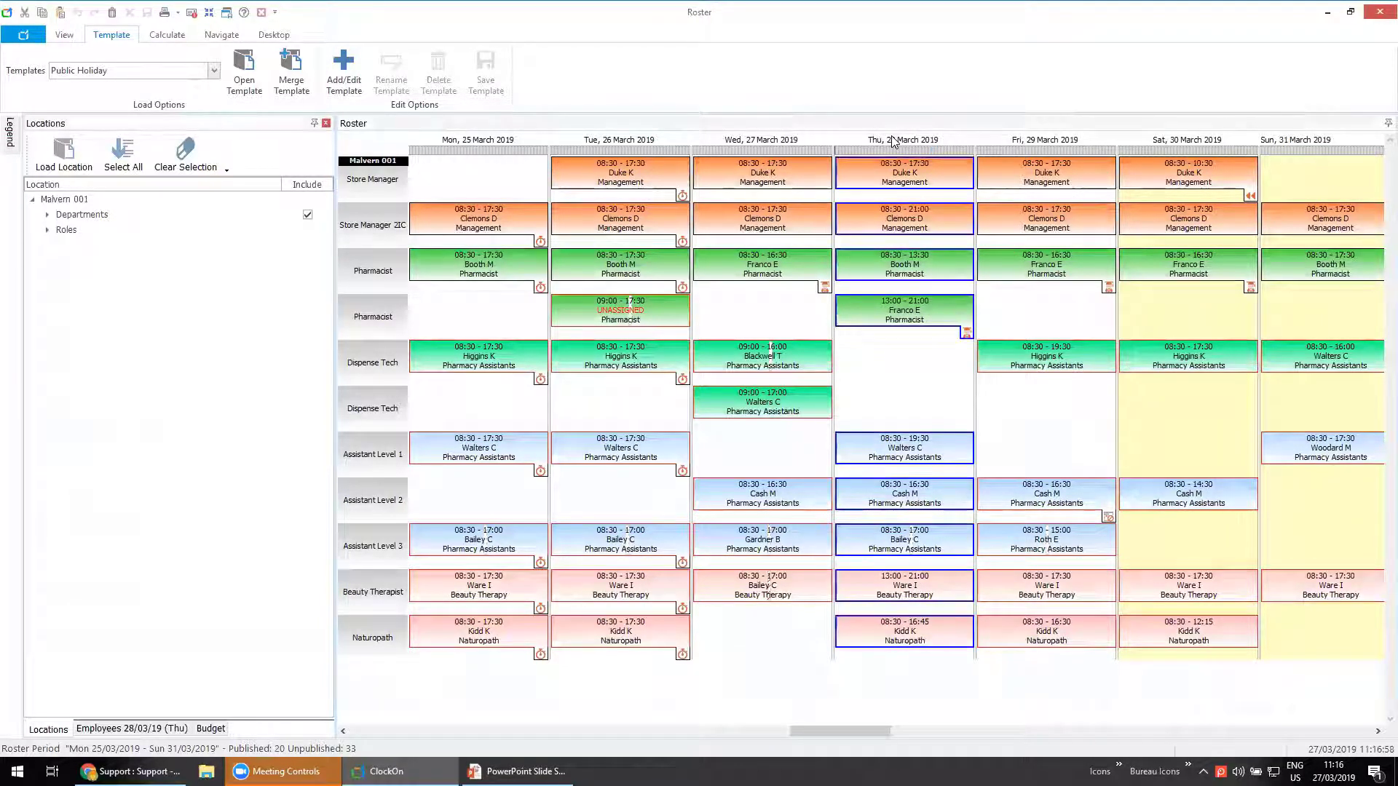
mouse_move(906, 179)
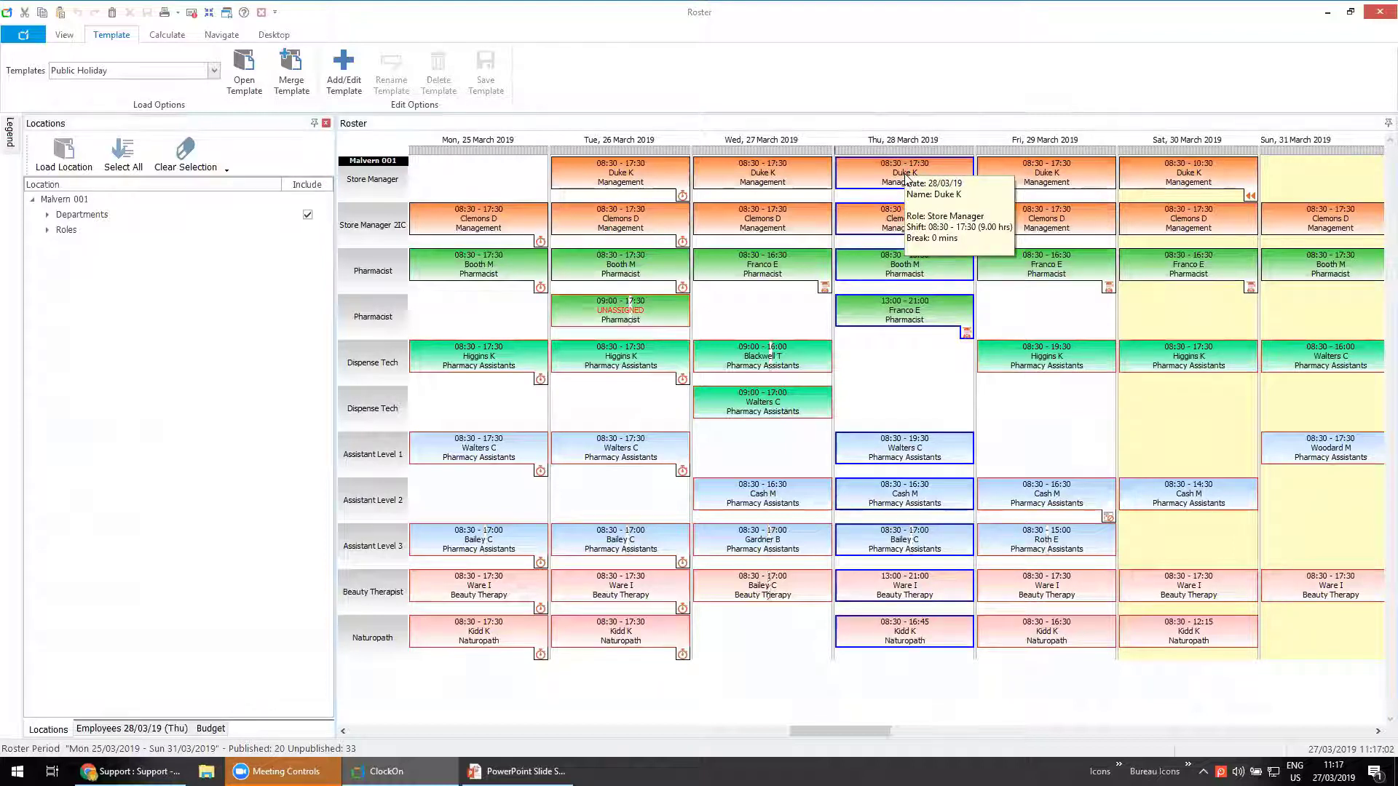
key(Delete)
click(736, 388)
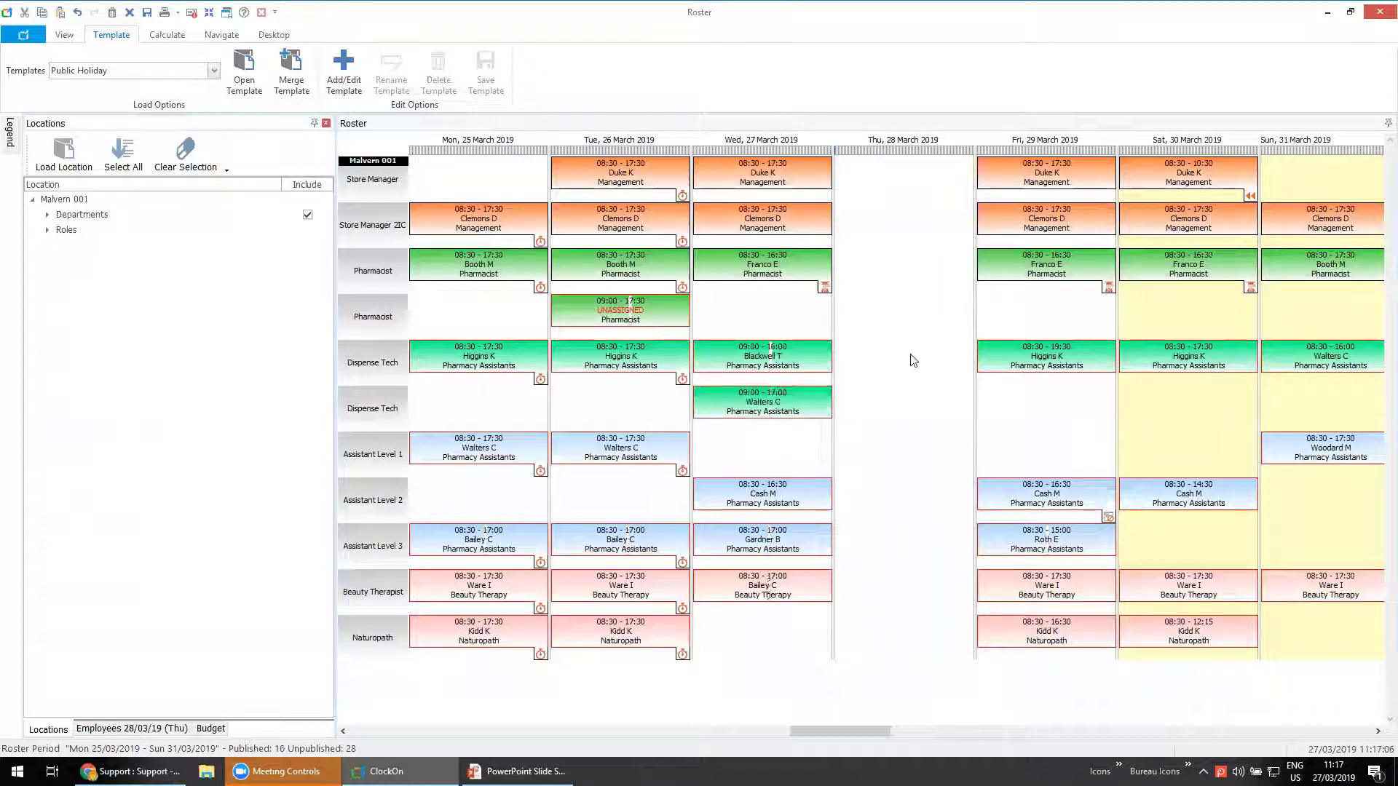
click(147, 12)
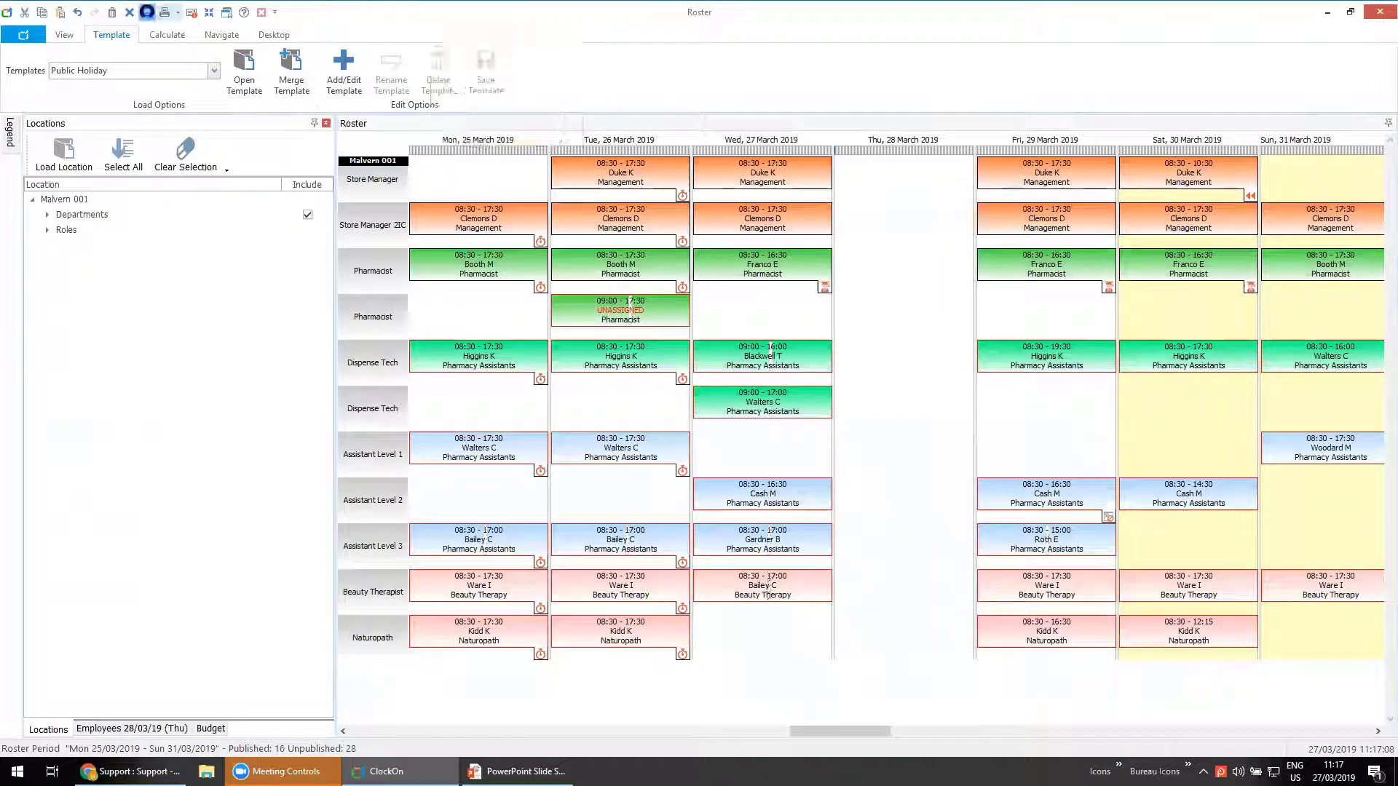
Set the roster period's start date to 28/03/2019 and bring the excluded Monday to Wednesday columns into view.
click(218, 37)
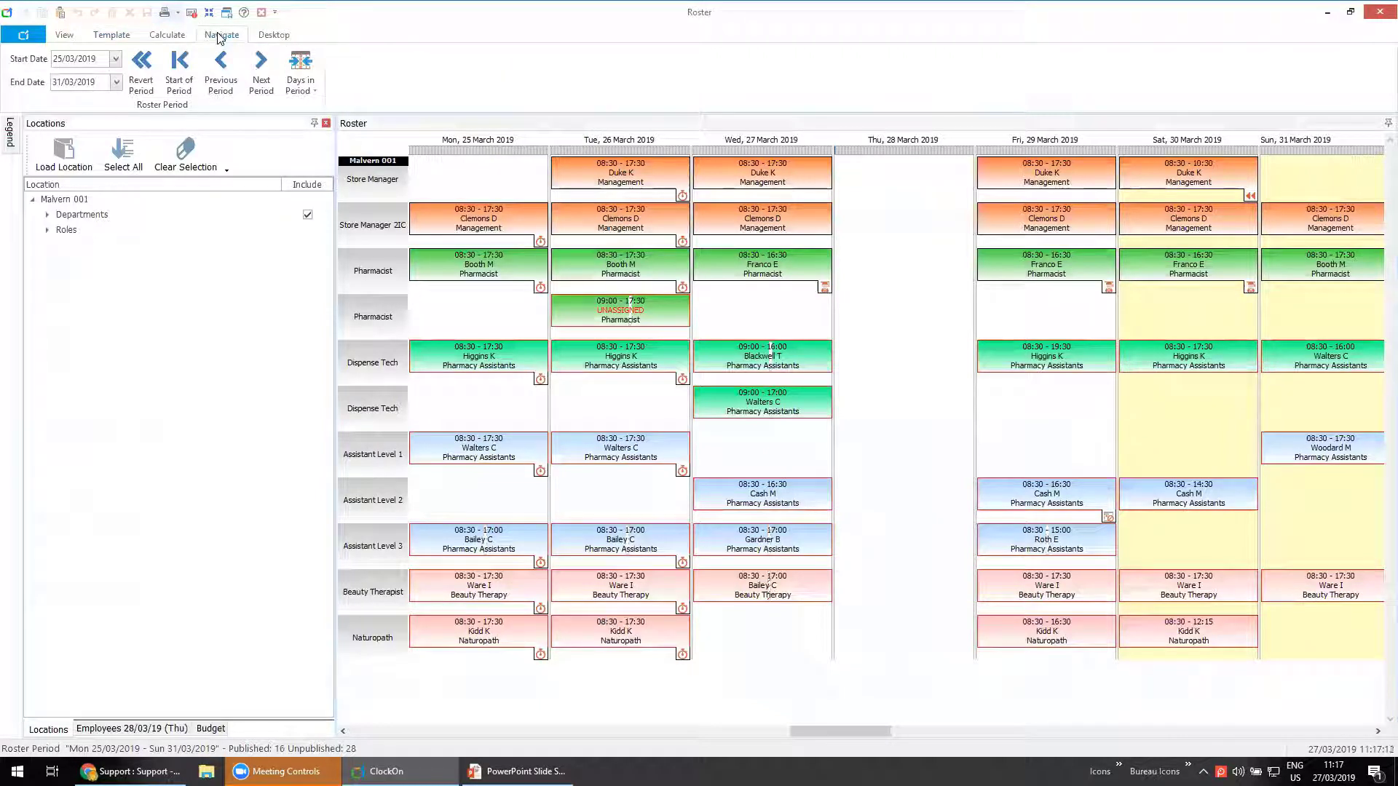
click(116, 58)
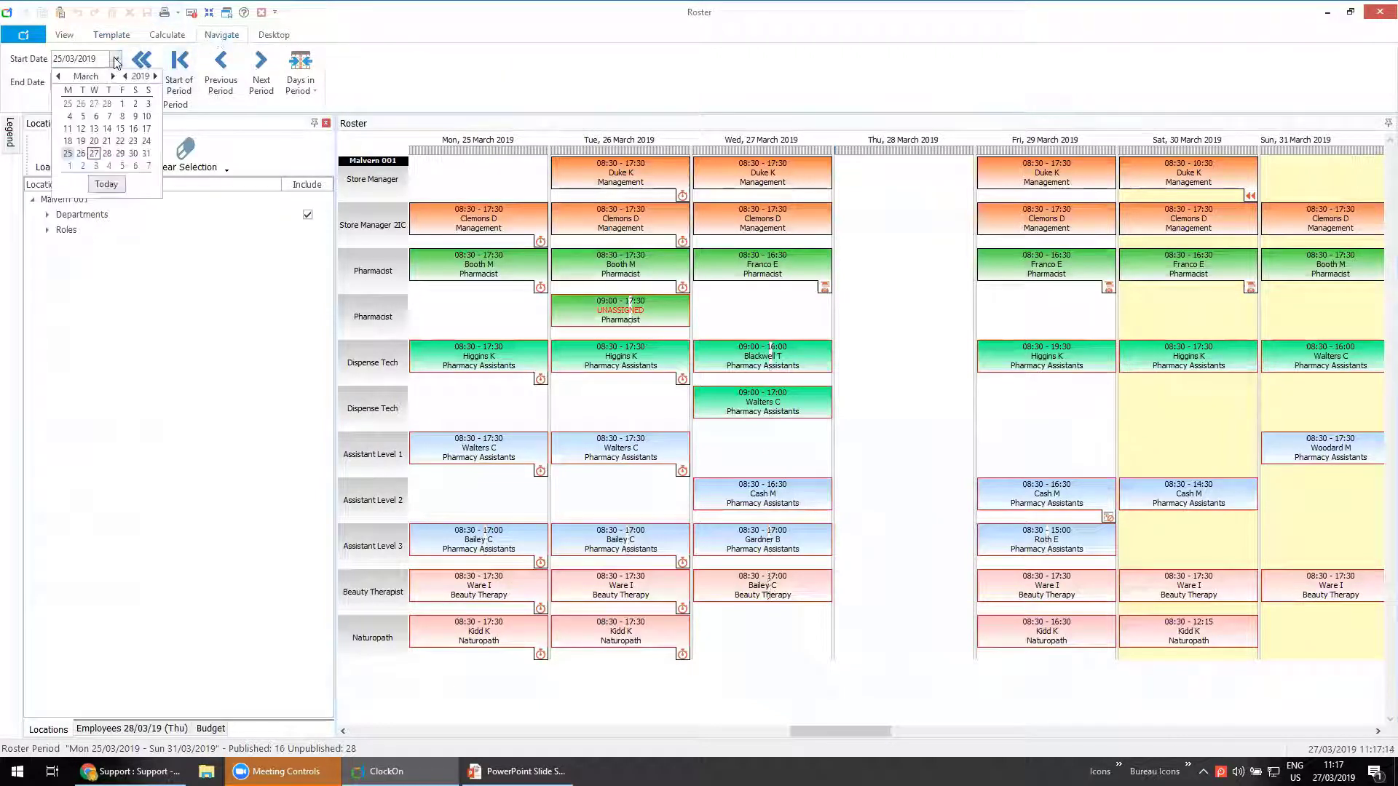
click(108, 154)
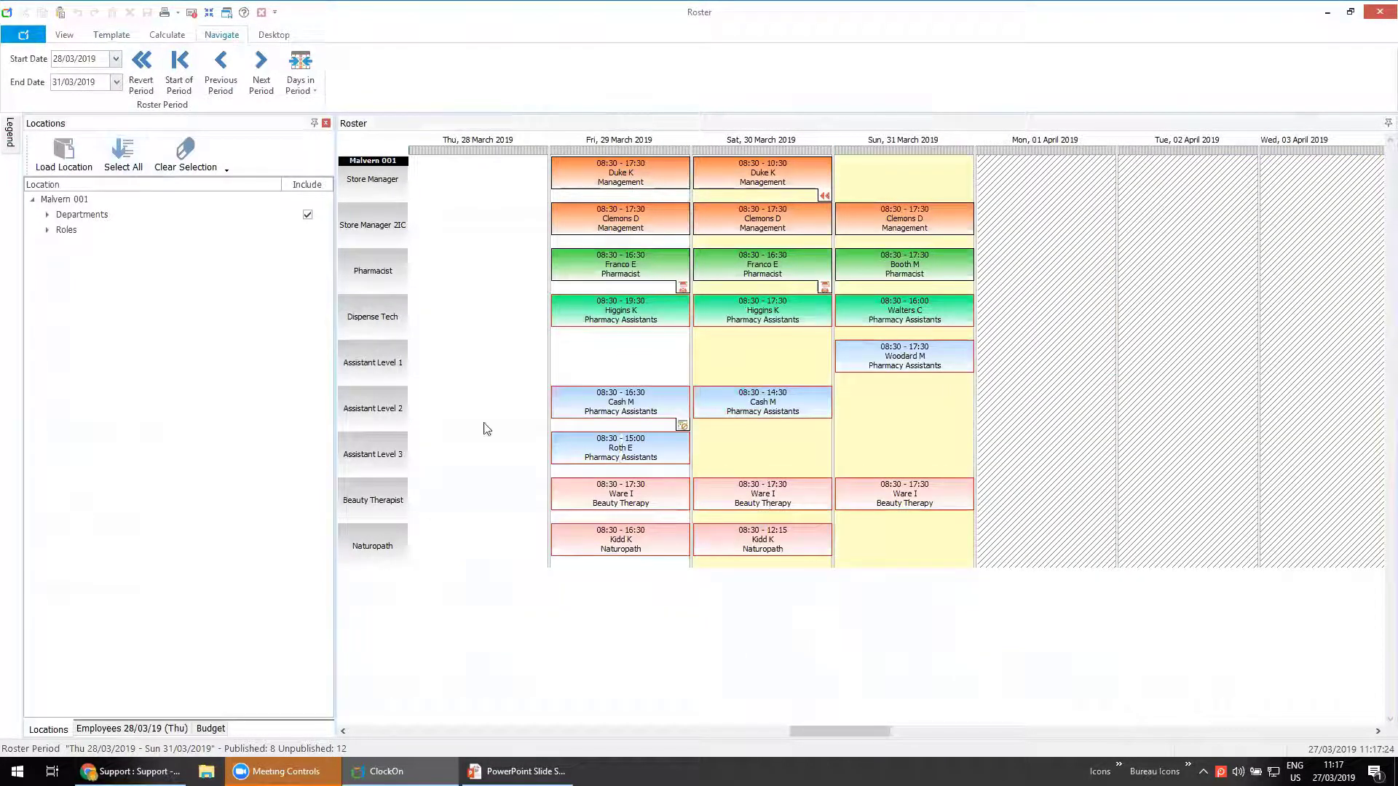
click(343, 731)
click(342, 731)
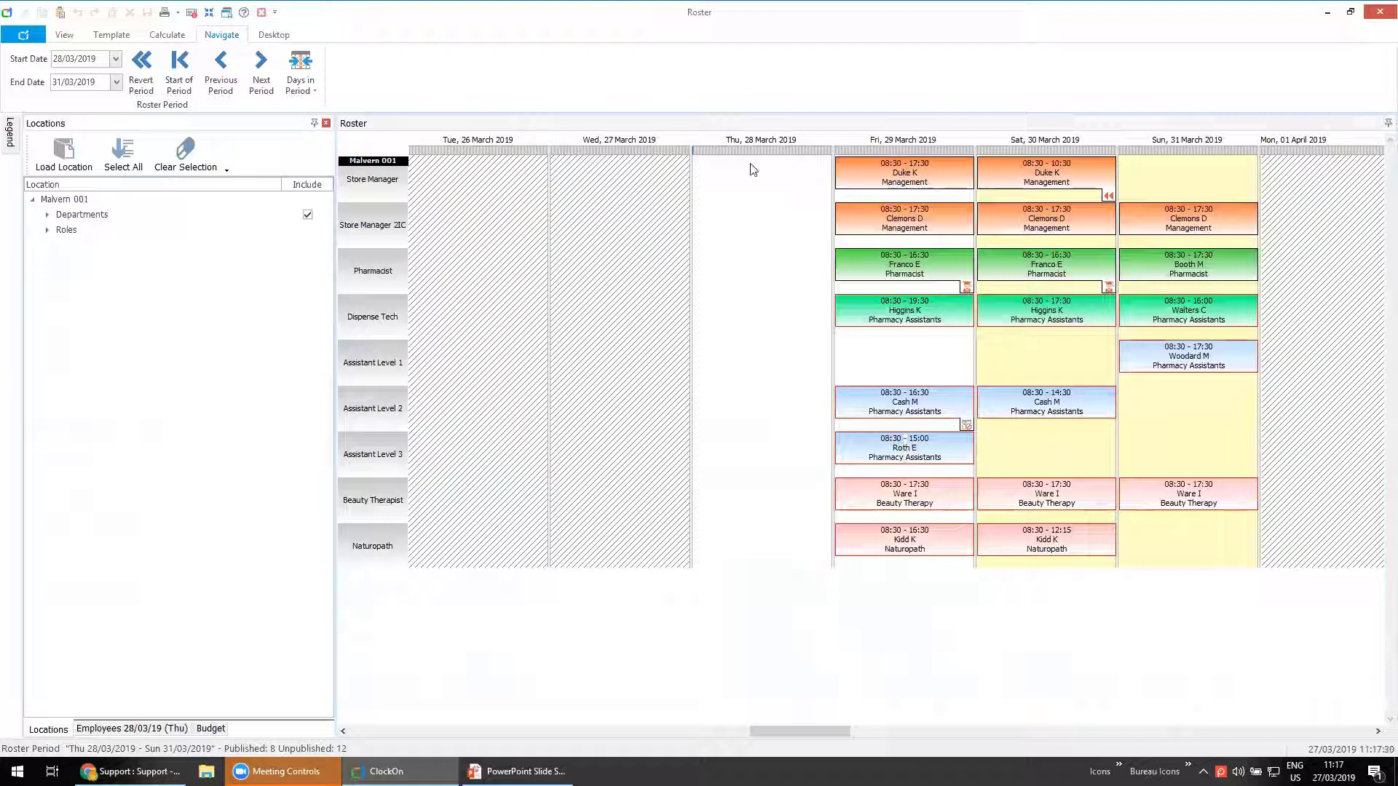
click(348, 731)
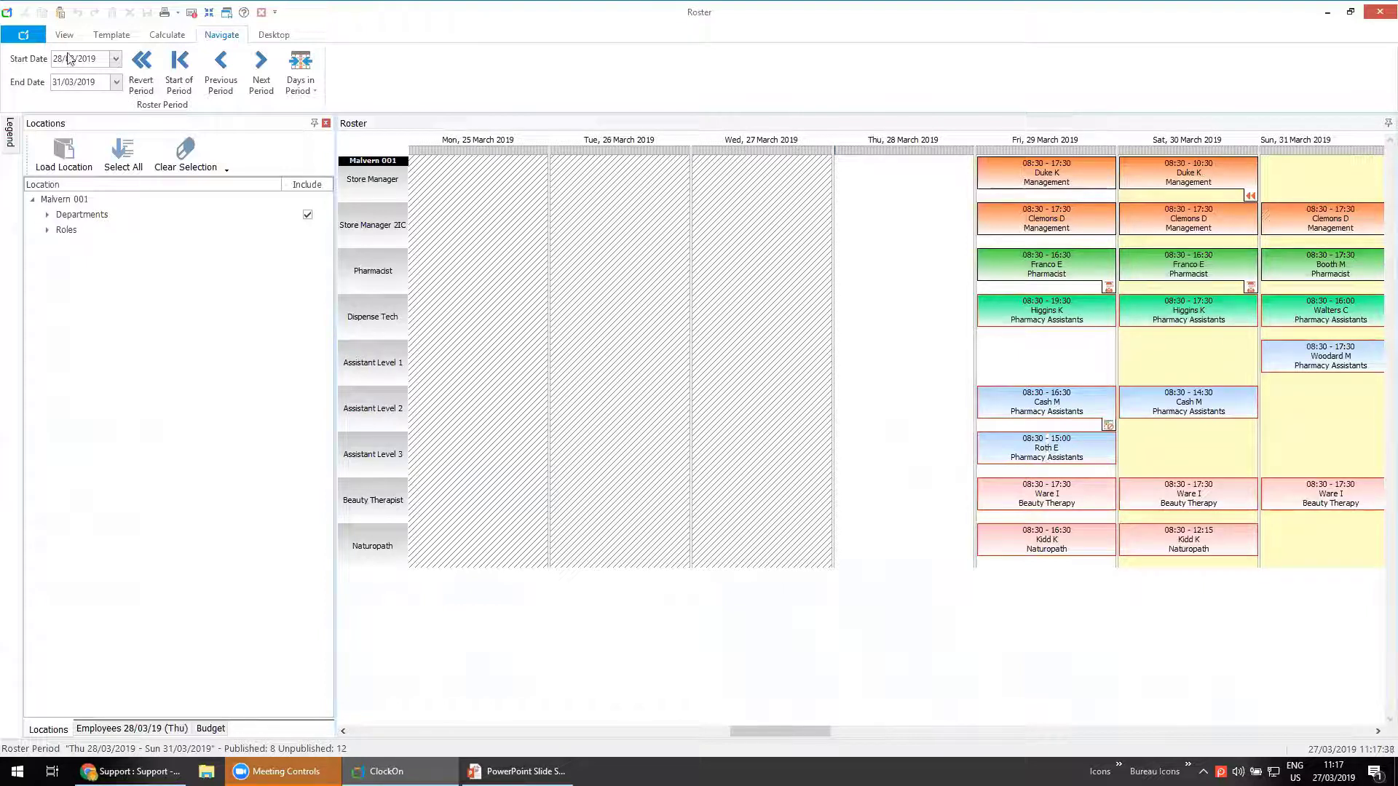
Load the Public Holiday template into the roster starting Thursday 28 March 2019 and save the roster.
click(110, 37)
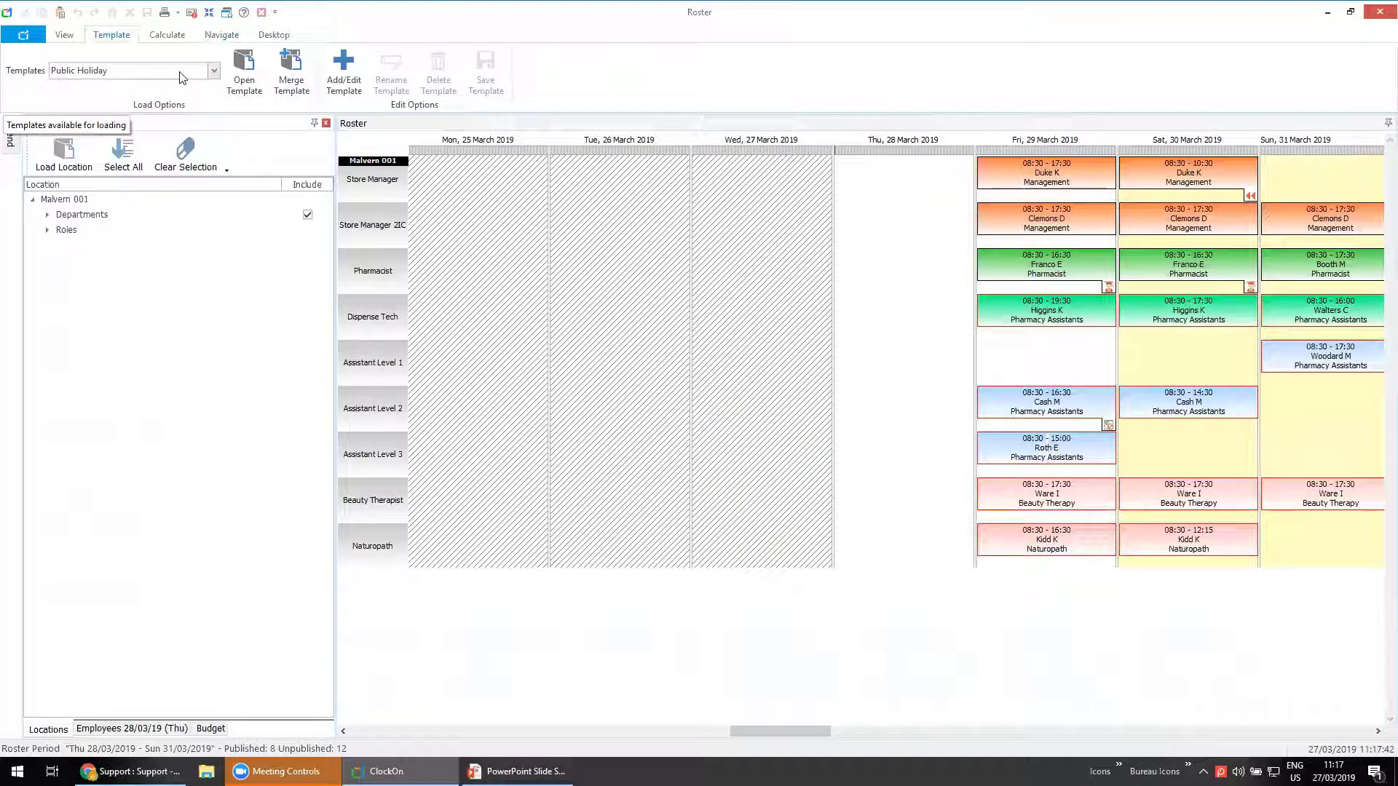
click(250, 70)
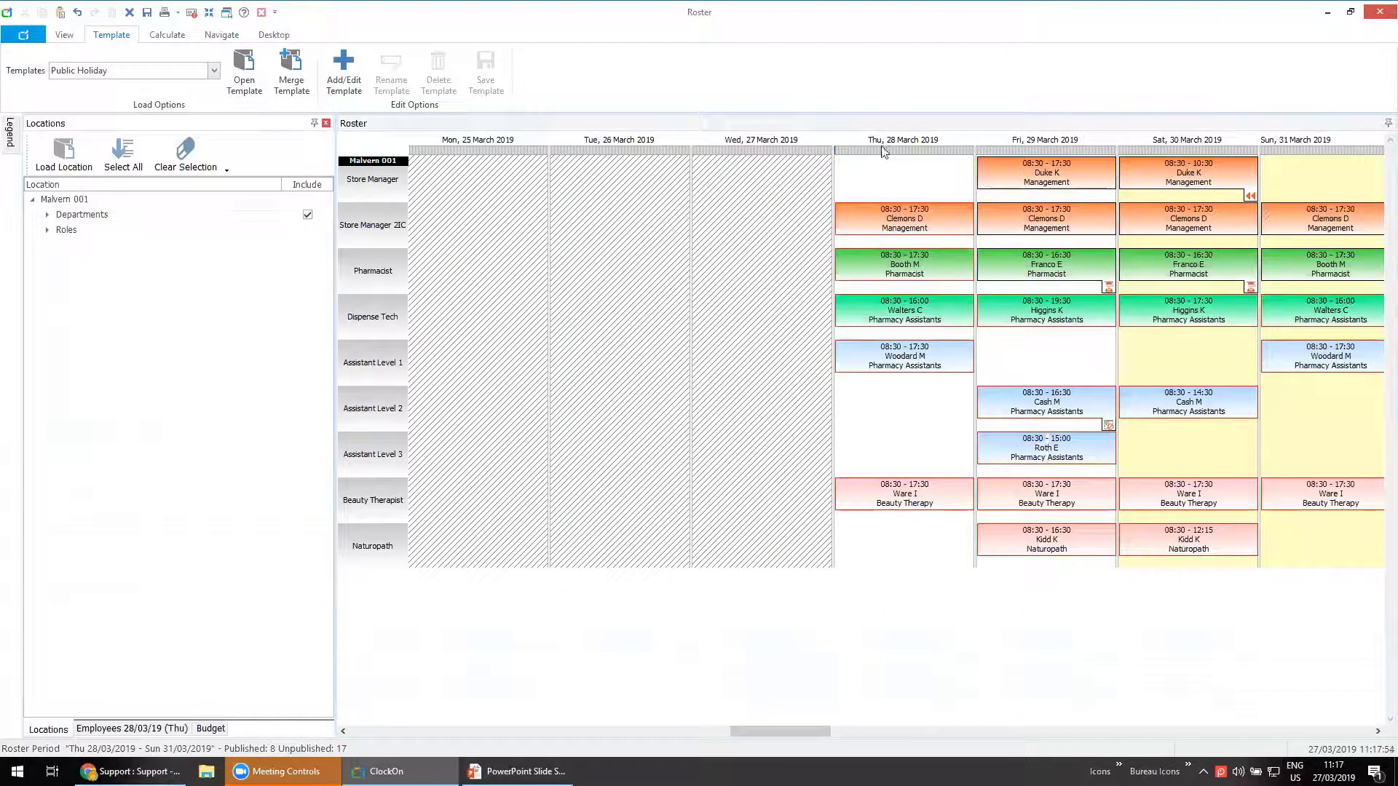
mouse_move(873, 357)
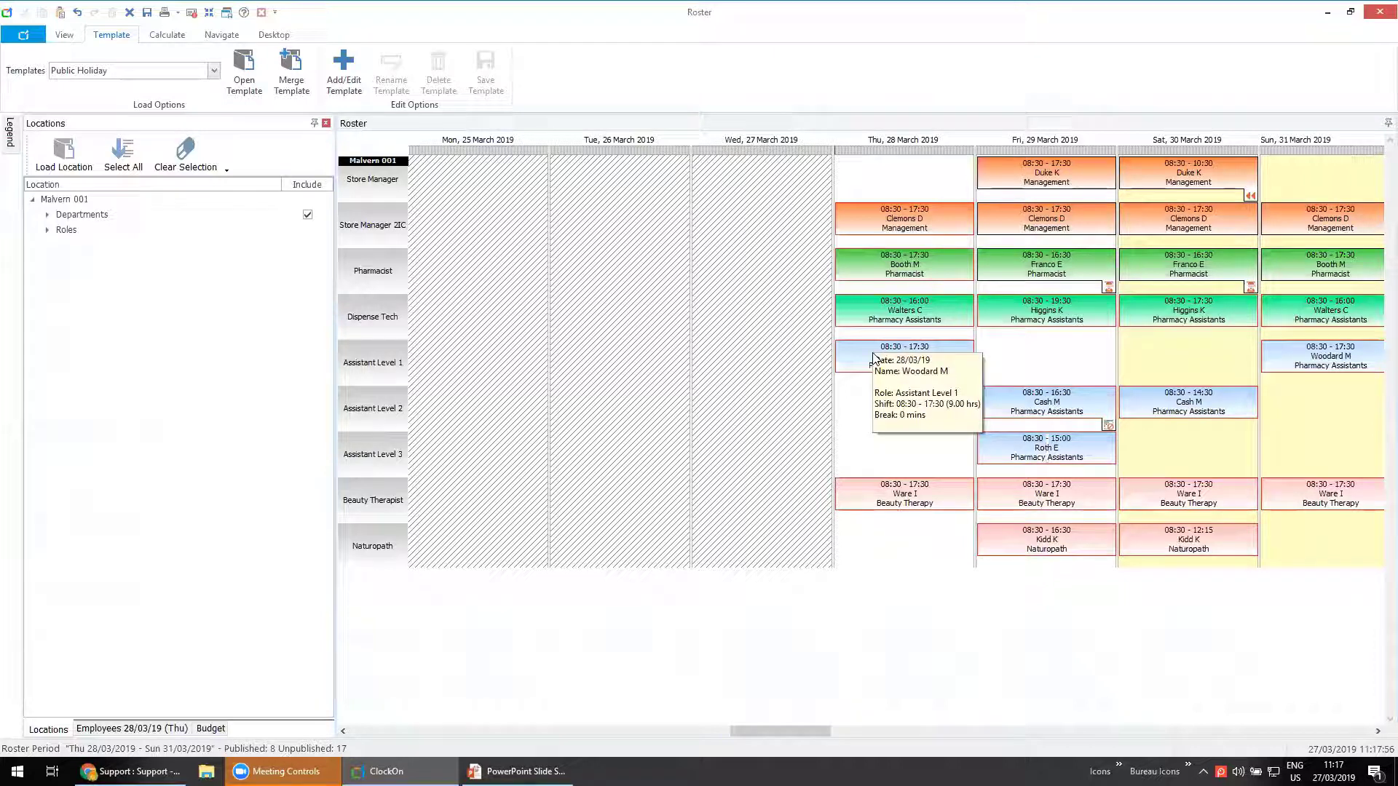
click(147, 13)
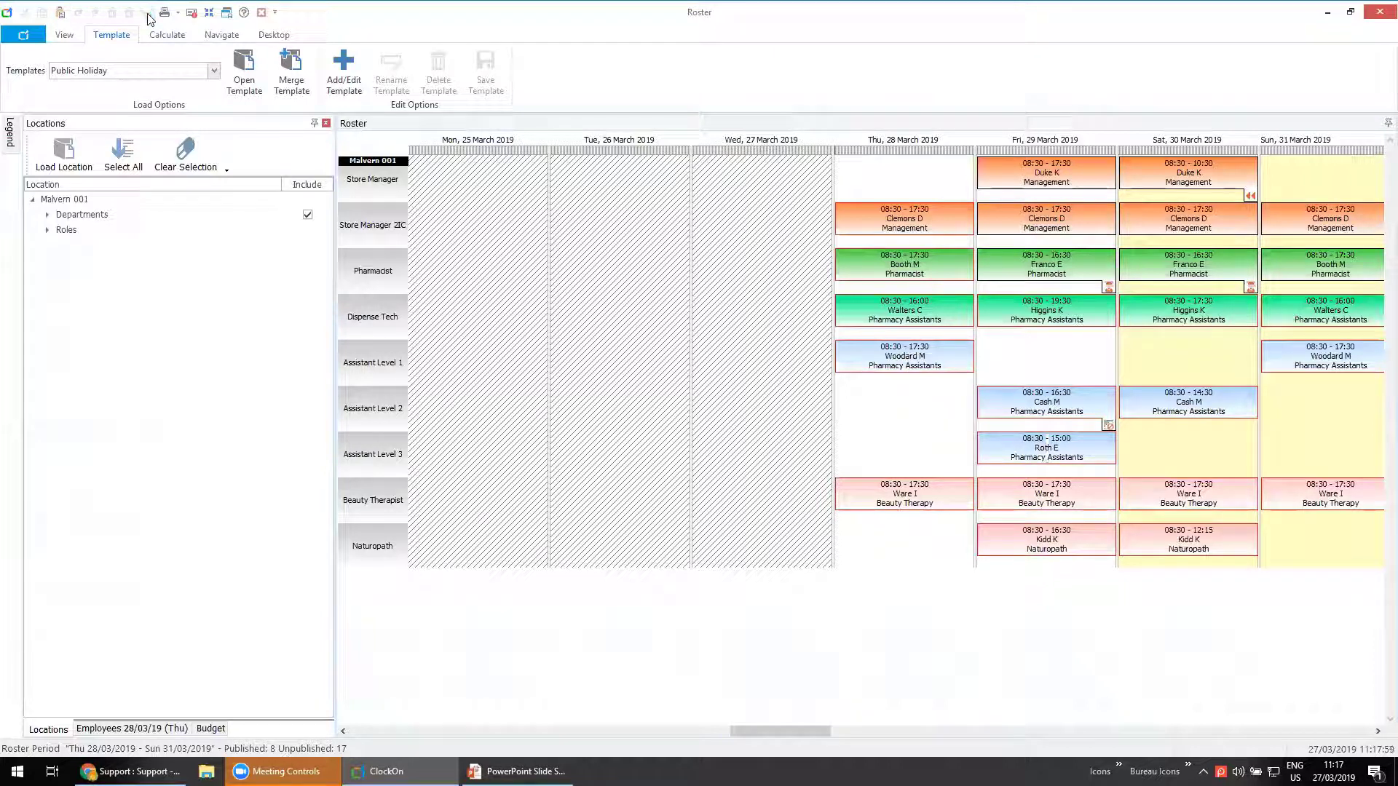
Set the roster period's start date back to 25/03/2019 to show the full week.
click(222, 35)
click(116, 58)
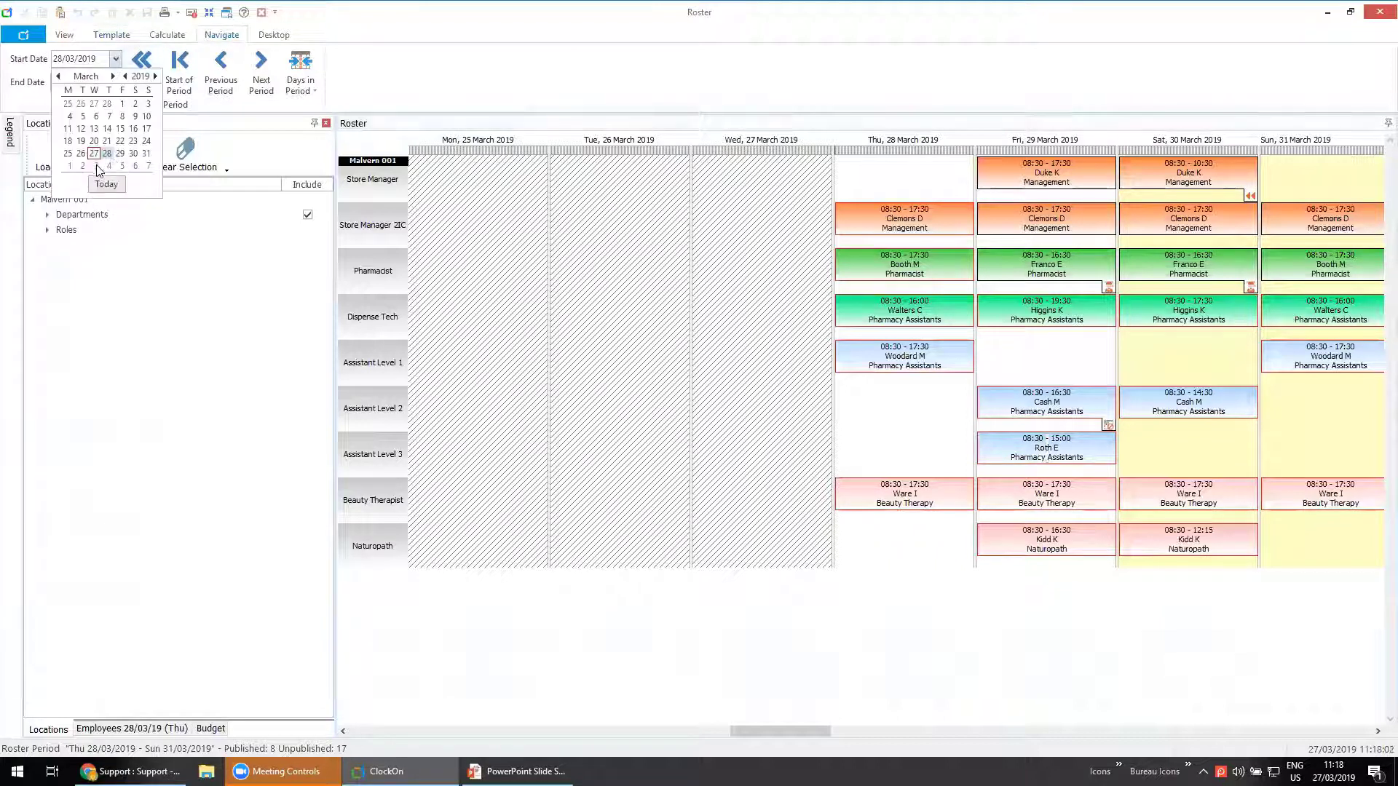
click(67, 154)
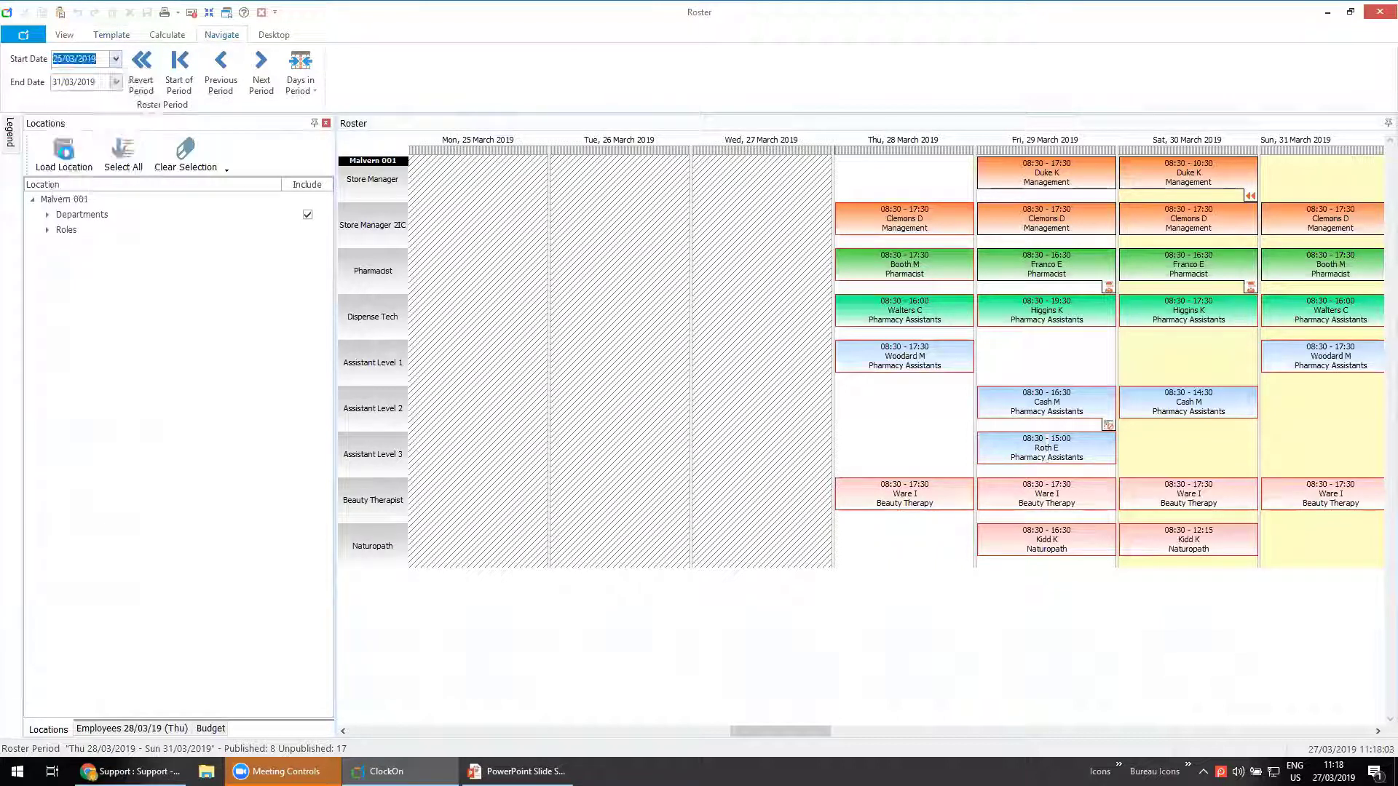
click(72, 160)
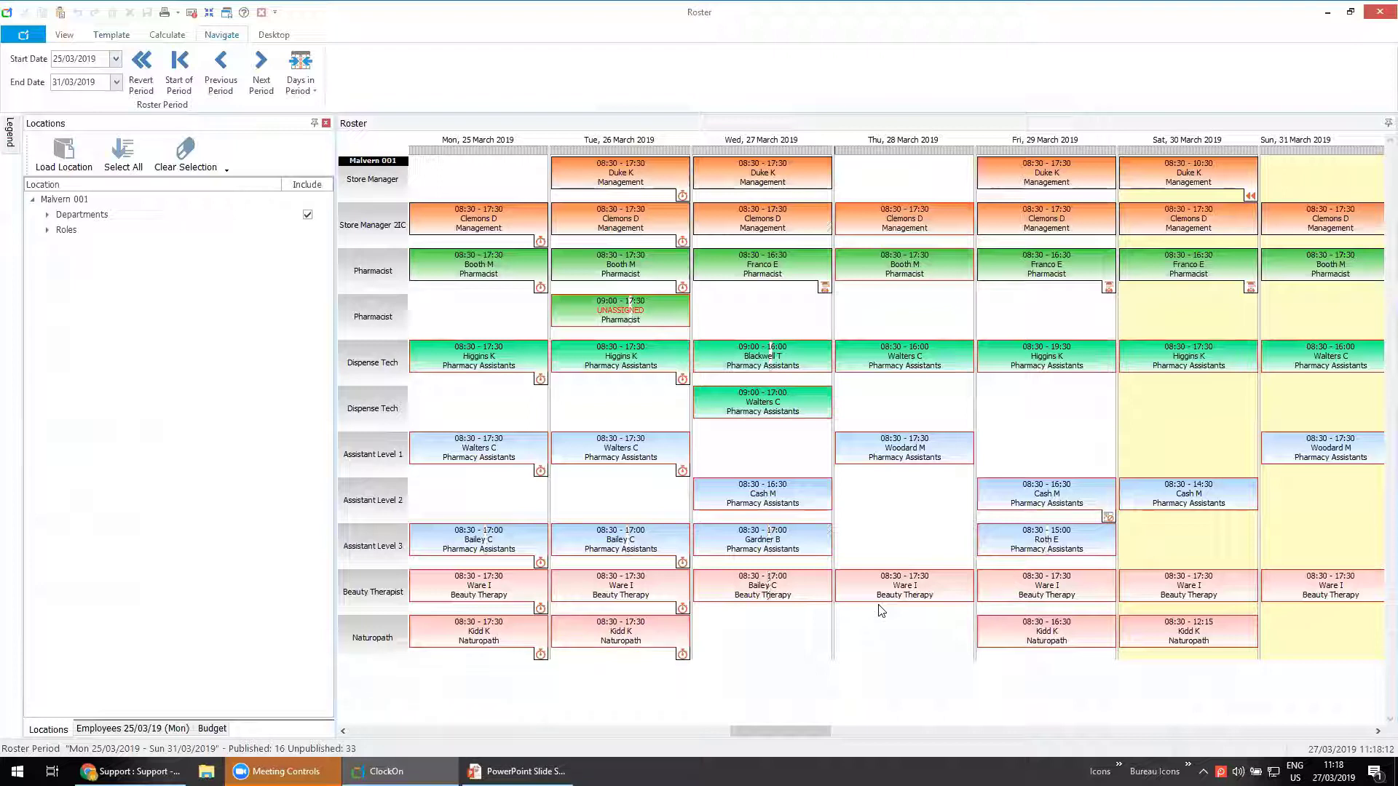
View the shifts in the Special event (Unassigned) template, then return to the roster without saving the template.
click(111, 34)
click(215, 71)
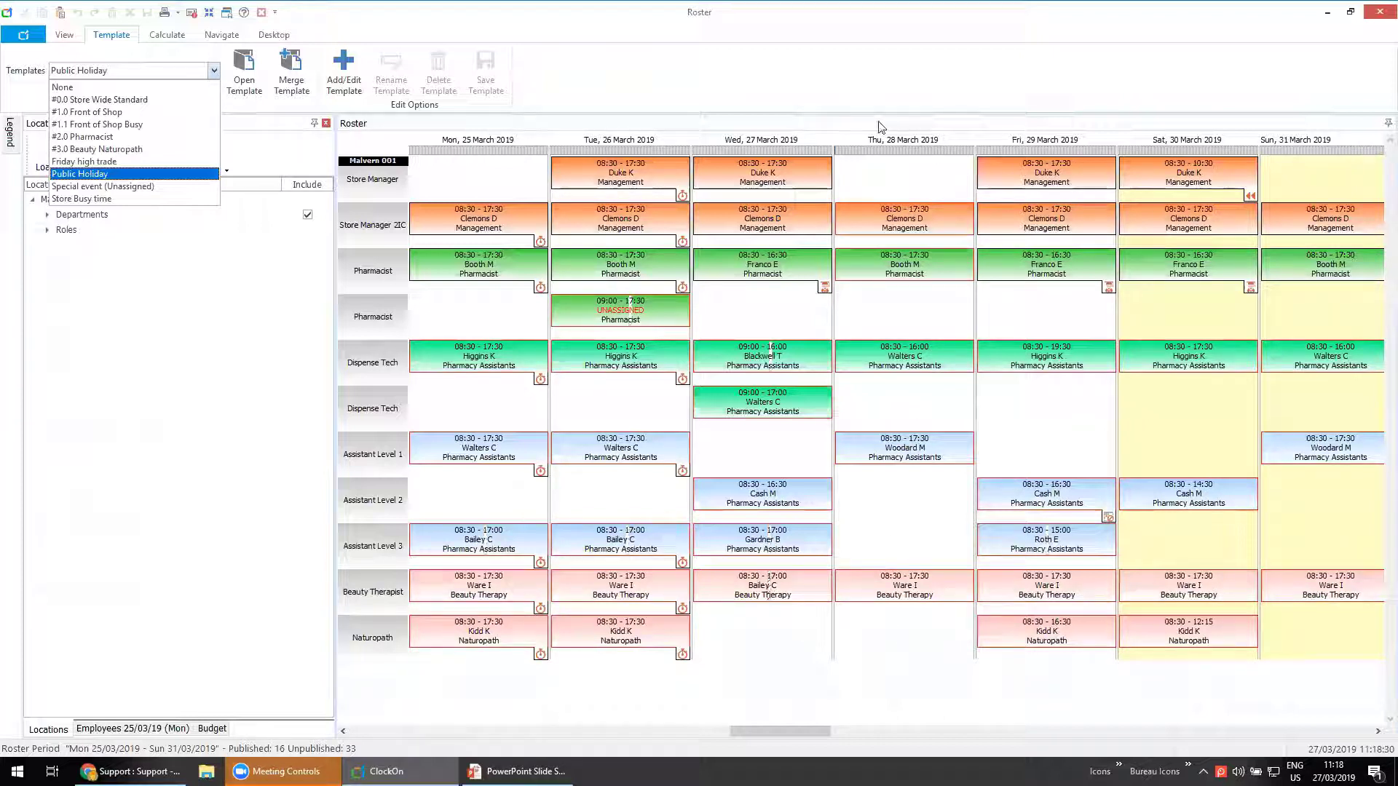
mouse_move(891, 221)
click(91, 187)
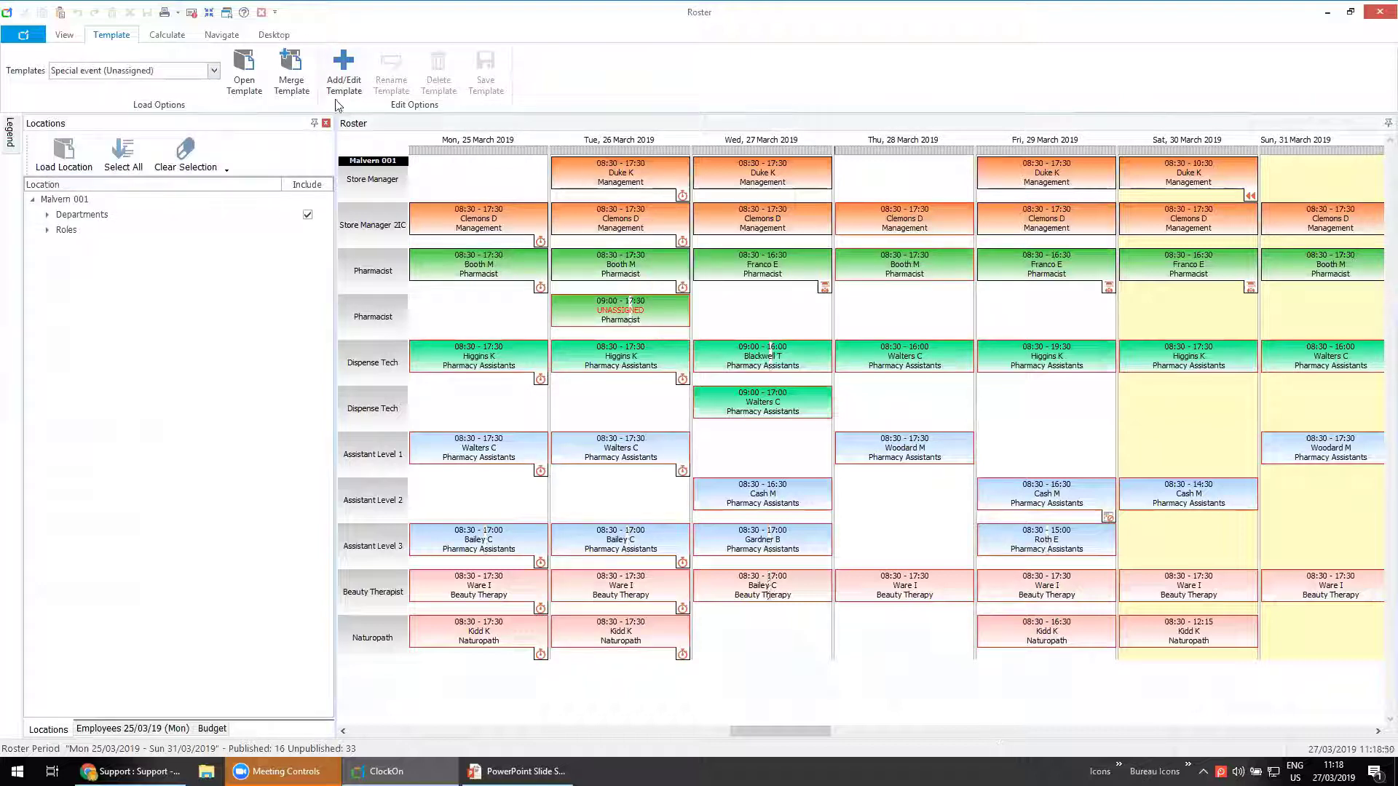
click(344, 69)
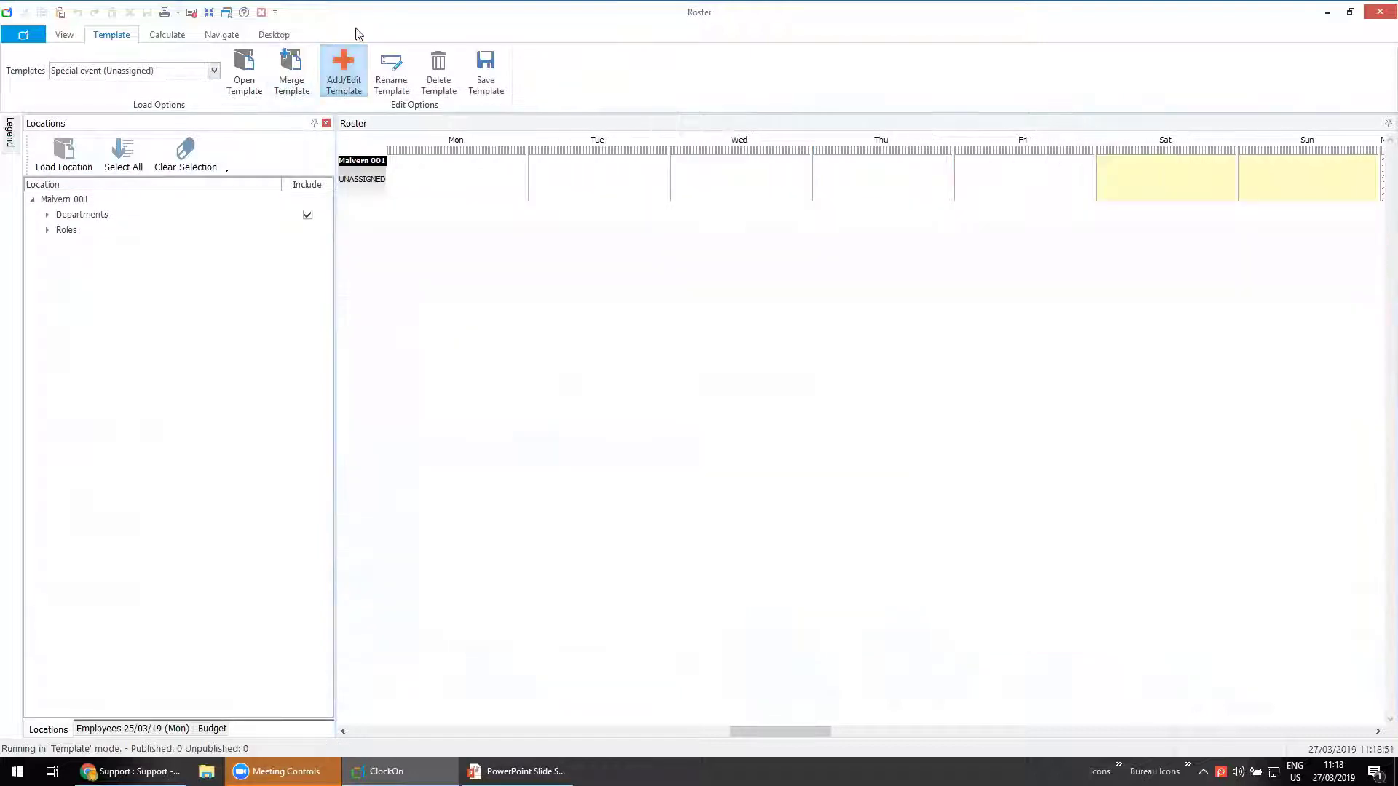
click(254, 69)
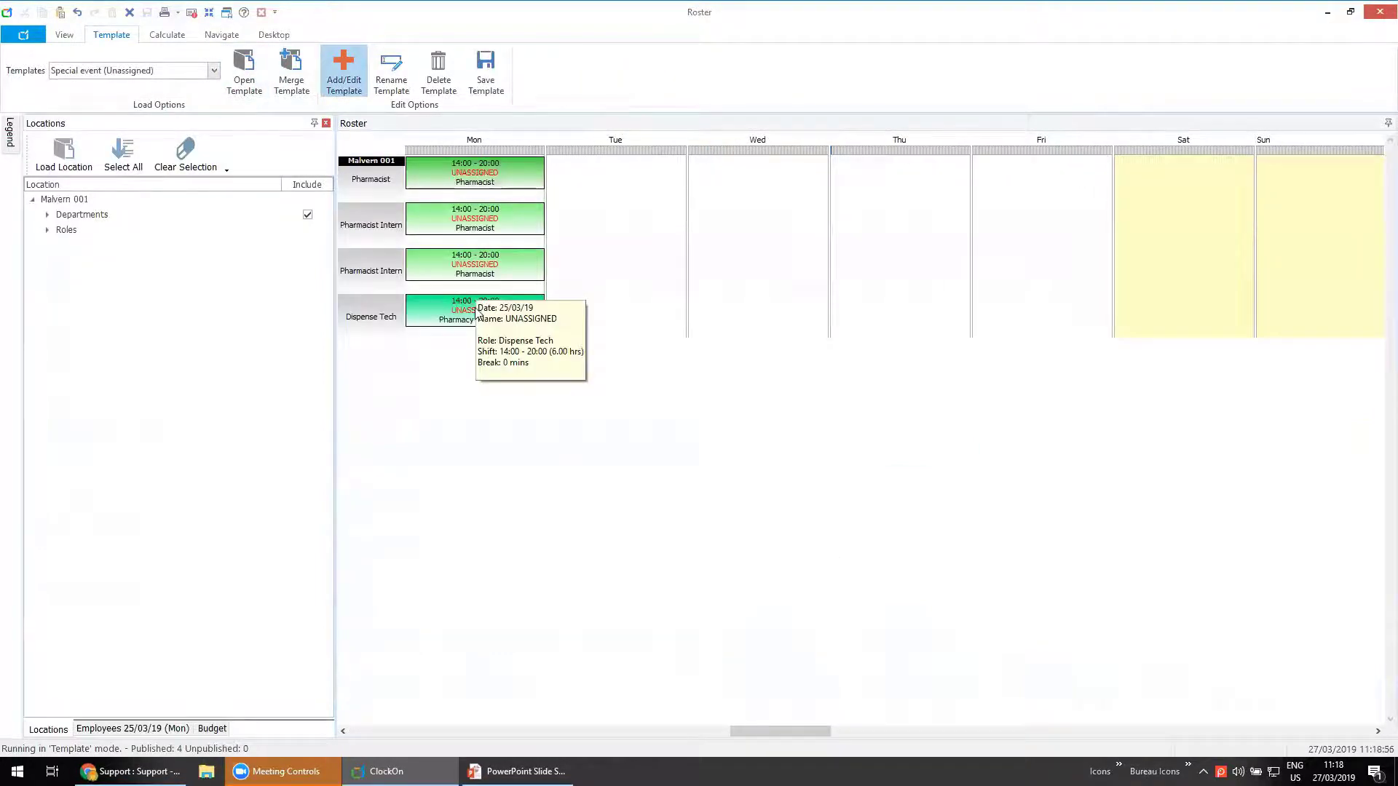
click(339, 64)
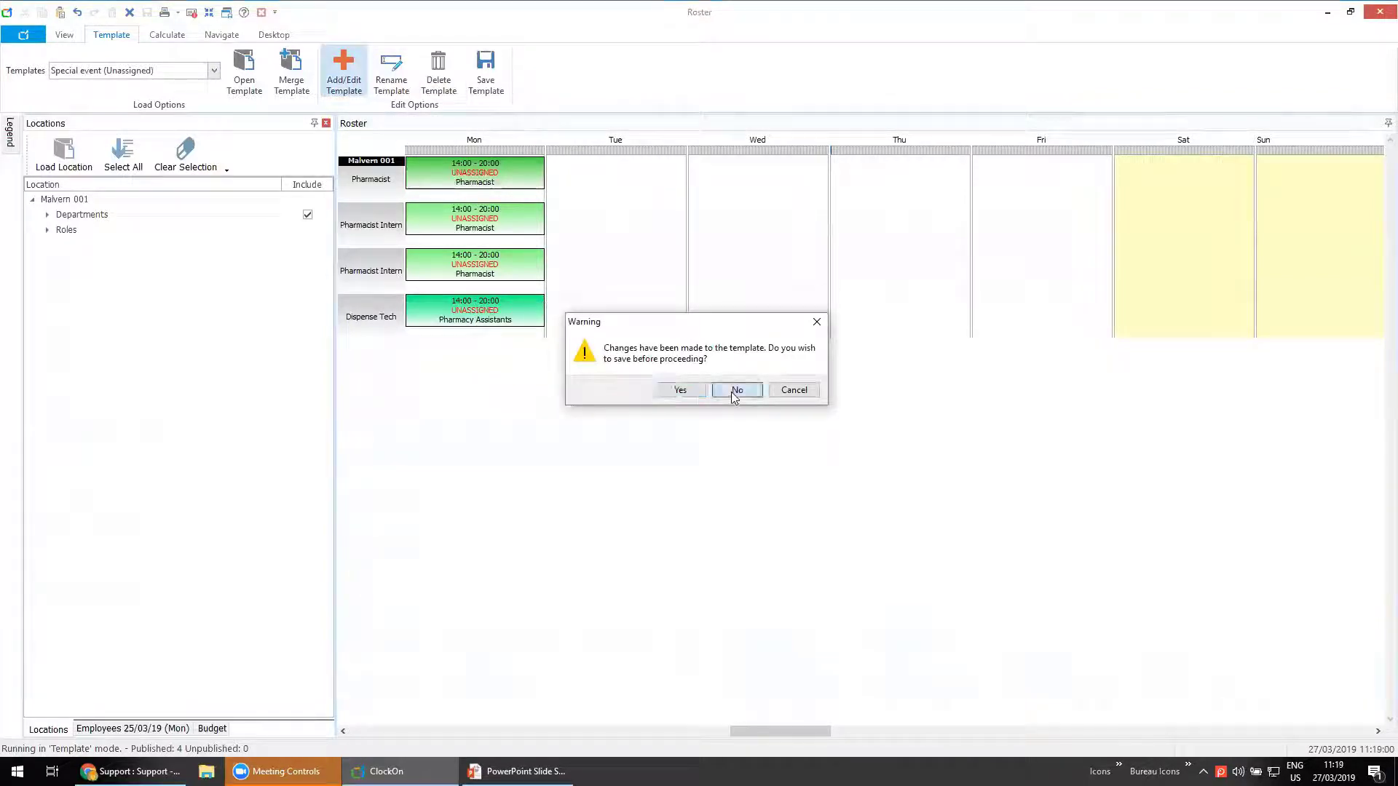
click(734, 394)
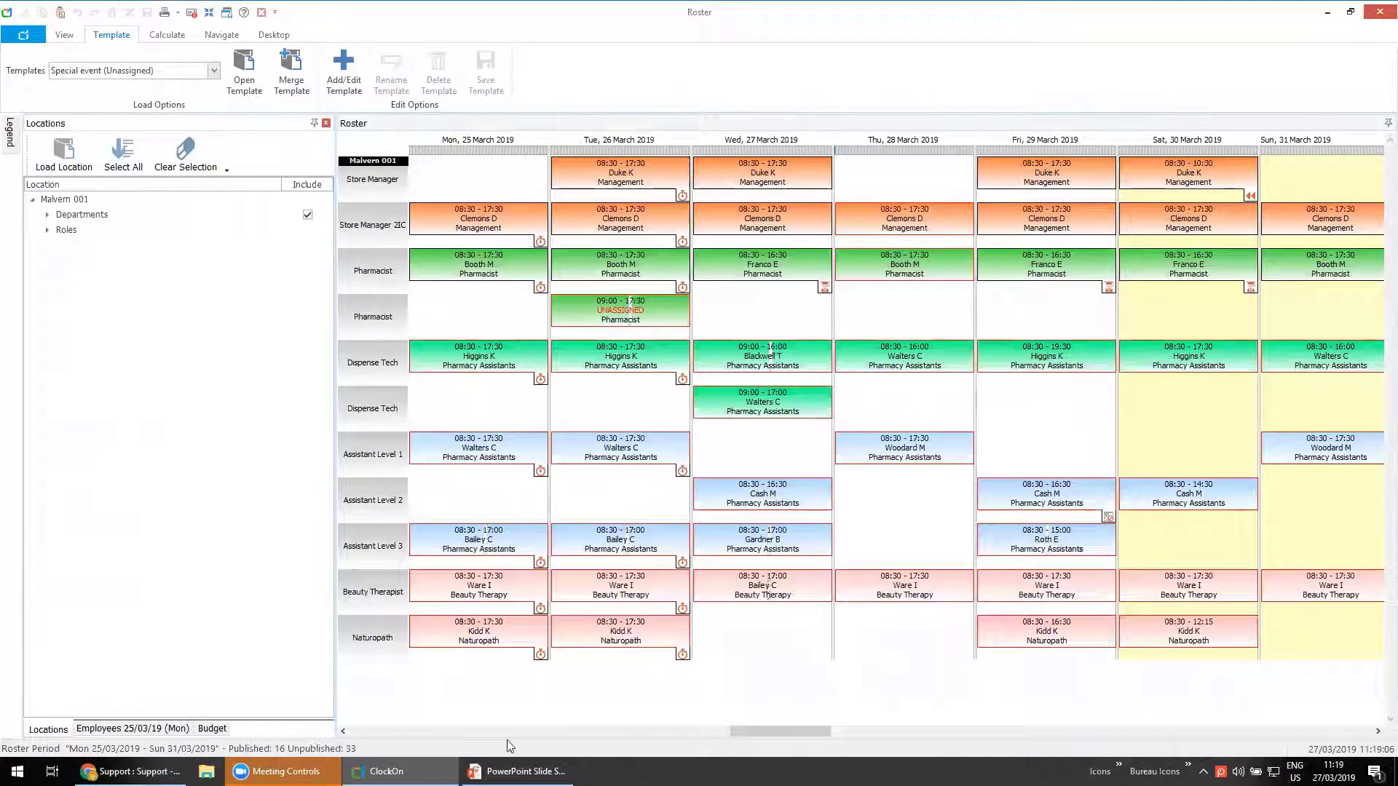
Load the Special event (Unassigned) template into the roster week and switch the roster to Employee View.
click(240, 79)
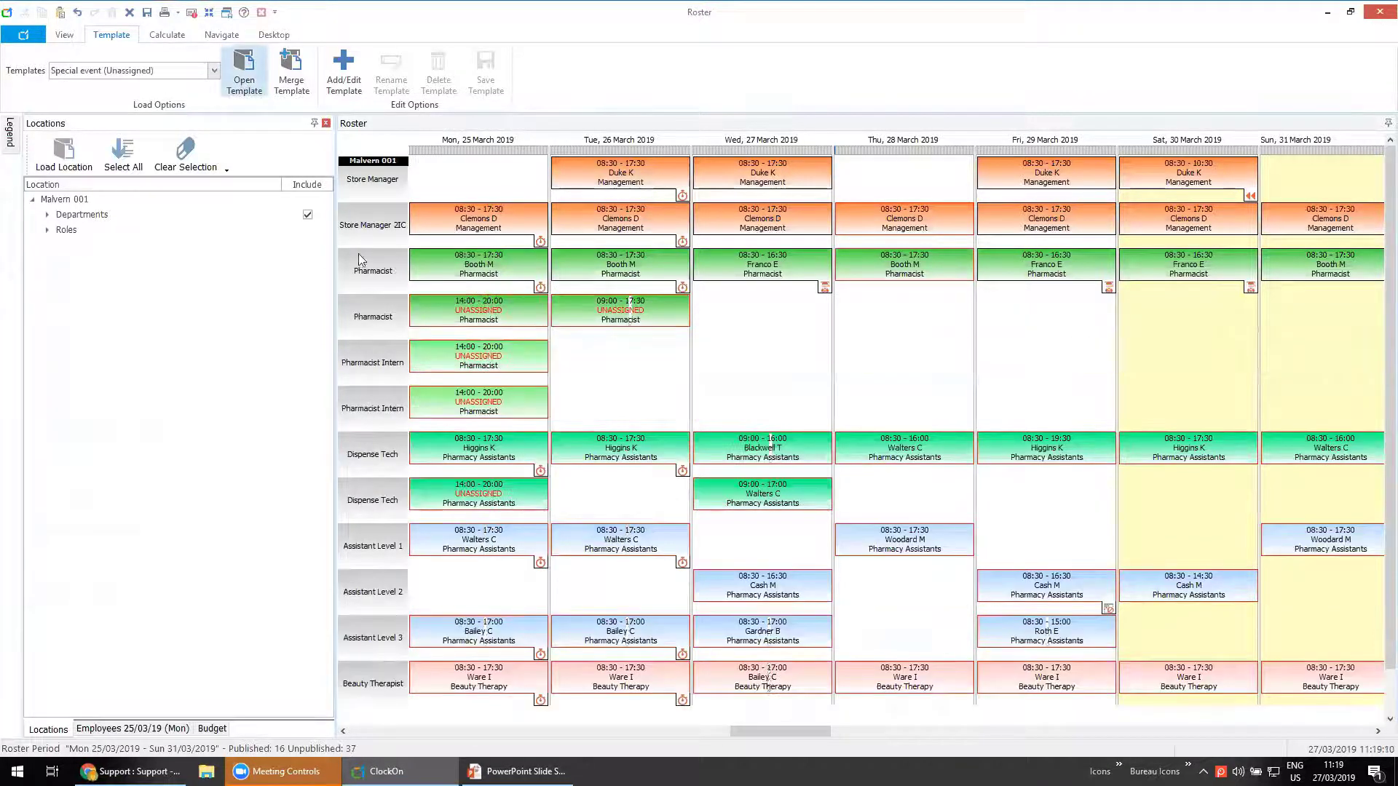
mouse_move(467, 445)
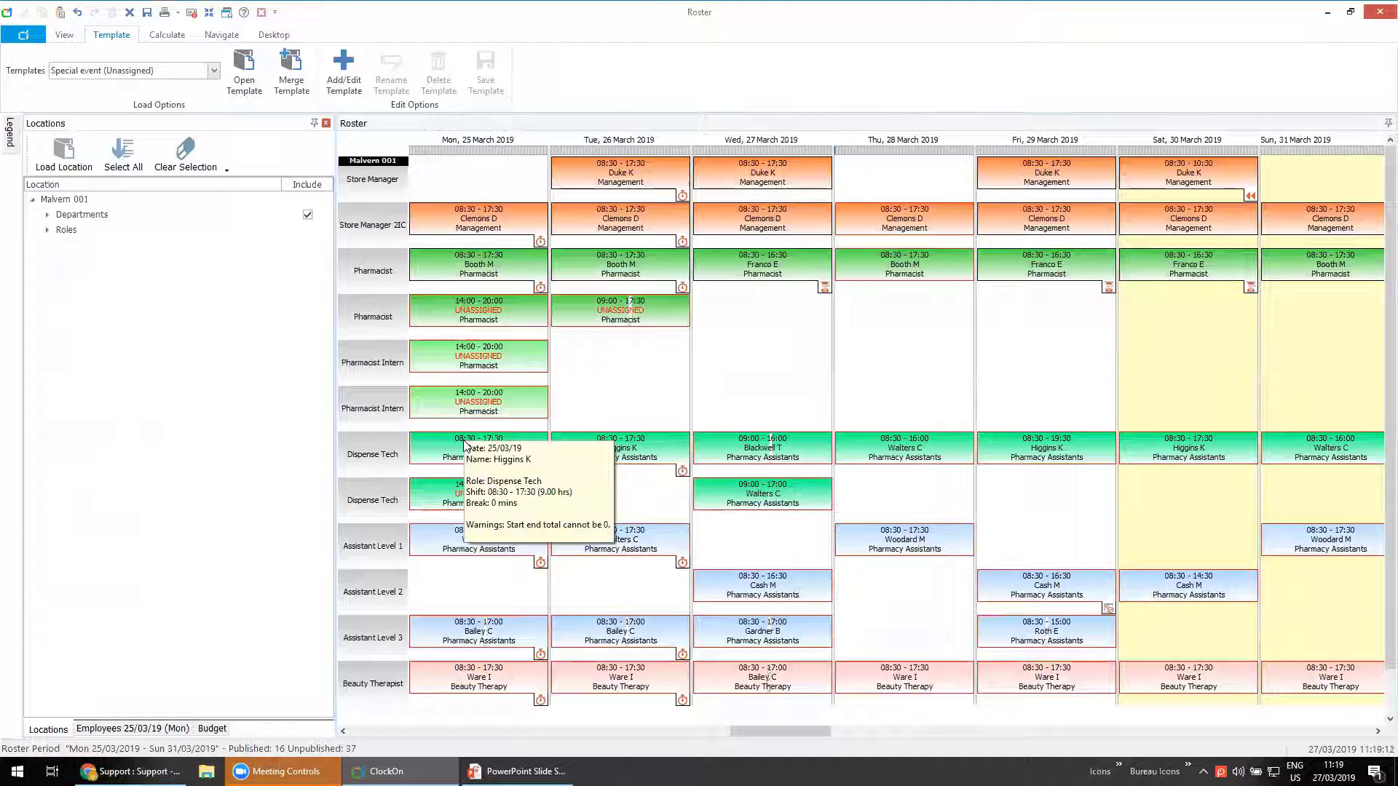
click(63, 38)
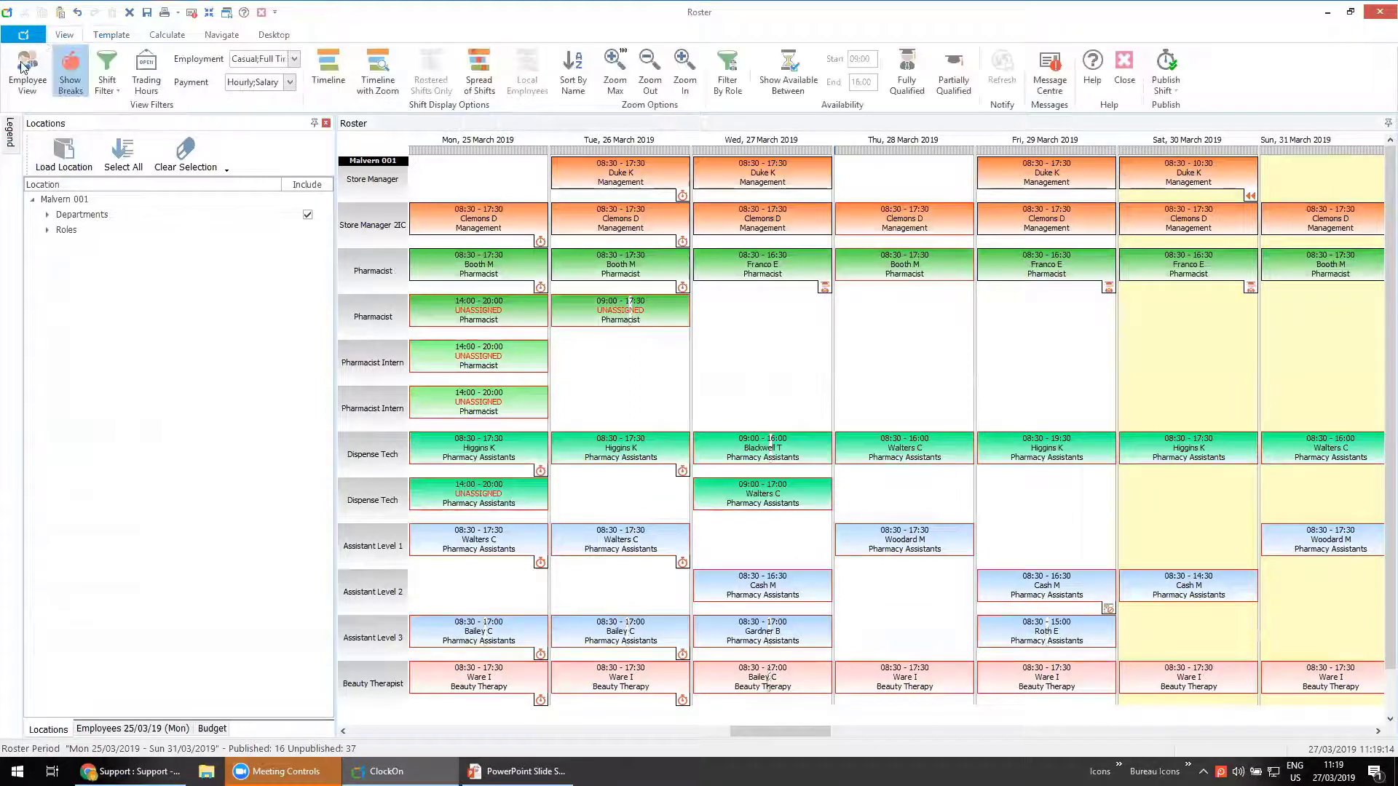
click(25, 69)
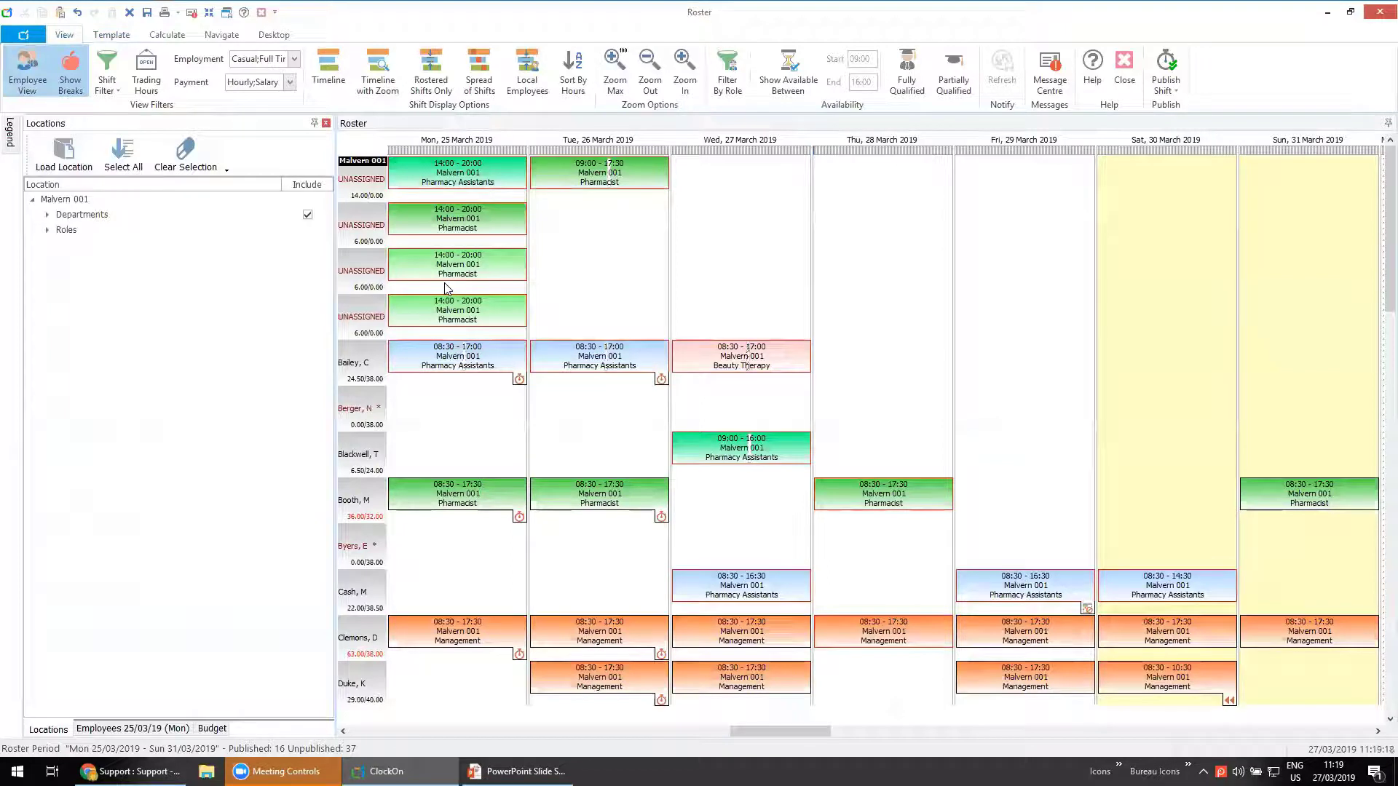
Check the employee list for staff who could fill Monday's unassigned 14:00 - 20:00 Pharmacy Assistants shift.
click(113, 729)
click(440, 173)
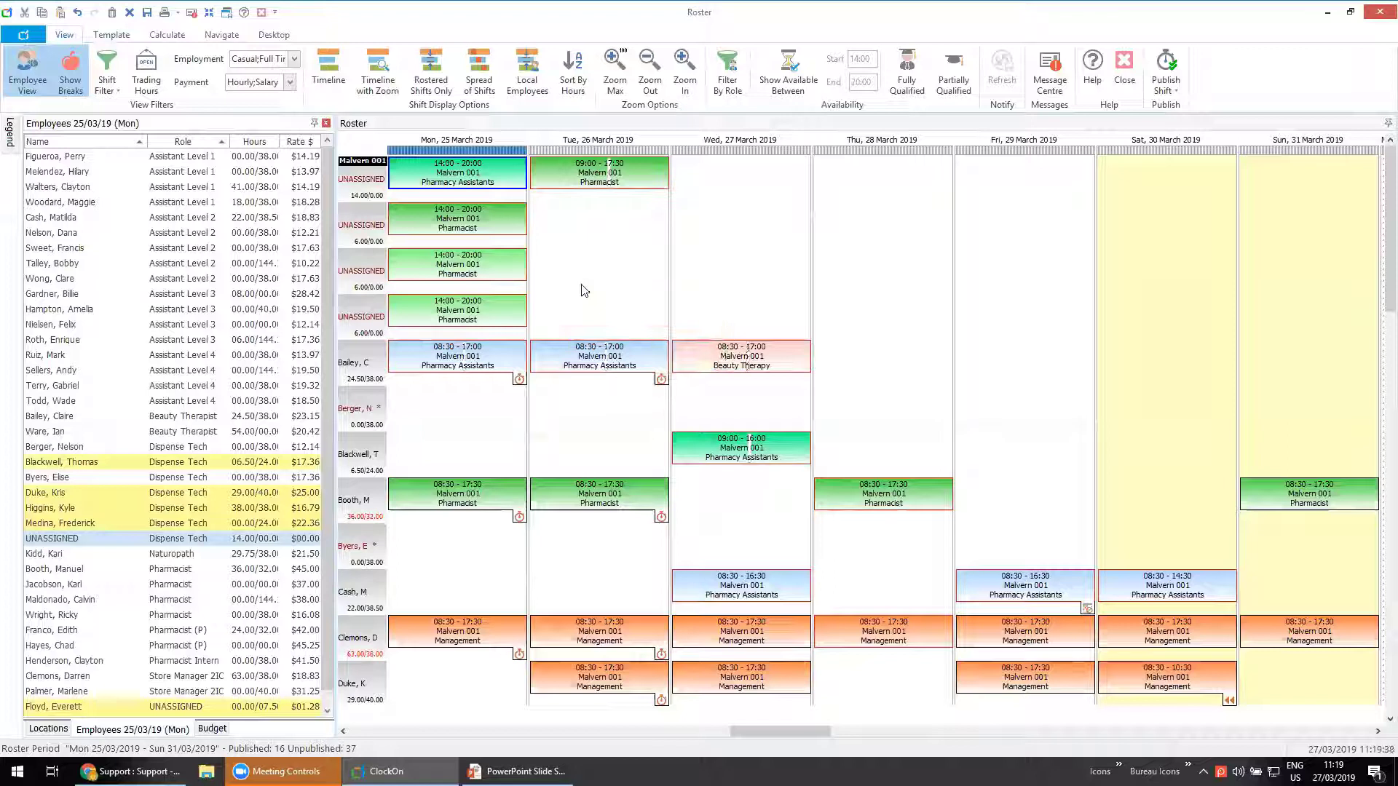
mouse_move(527, 214)
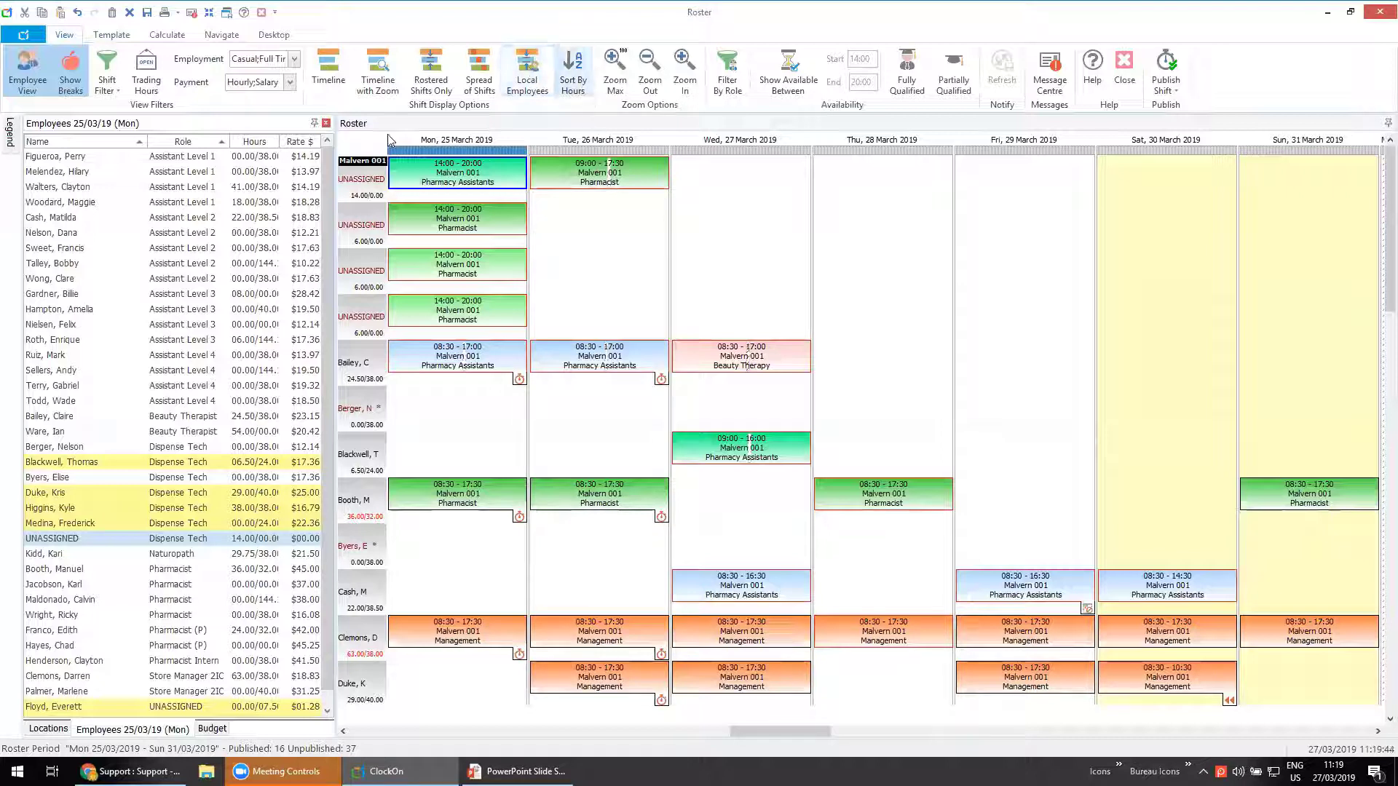
Cancel the unsaved roster changes to remove the loaded special event shifts.
click(129, 12)
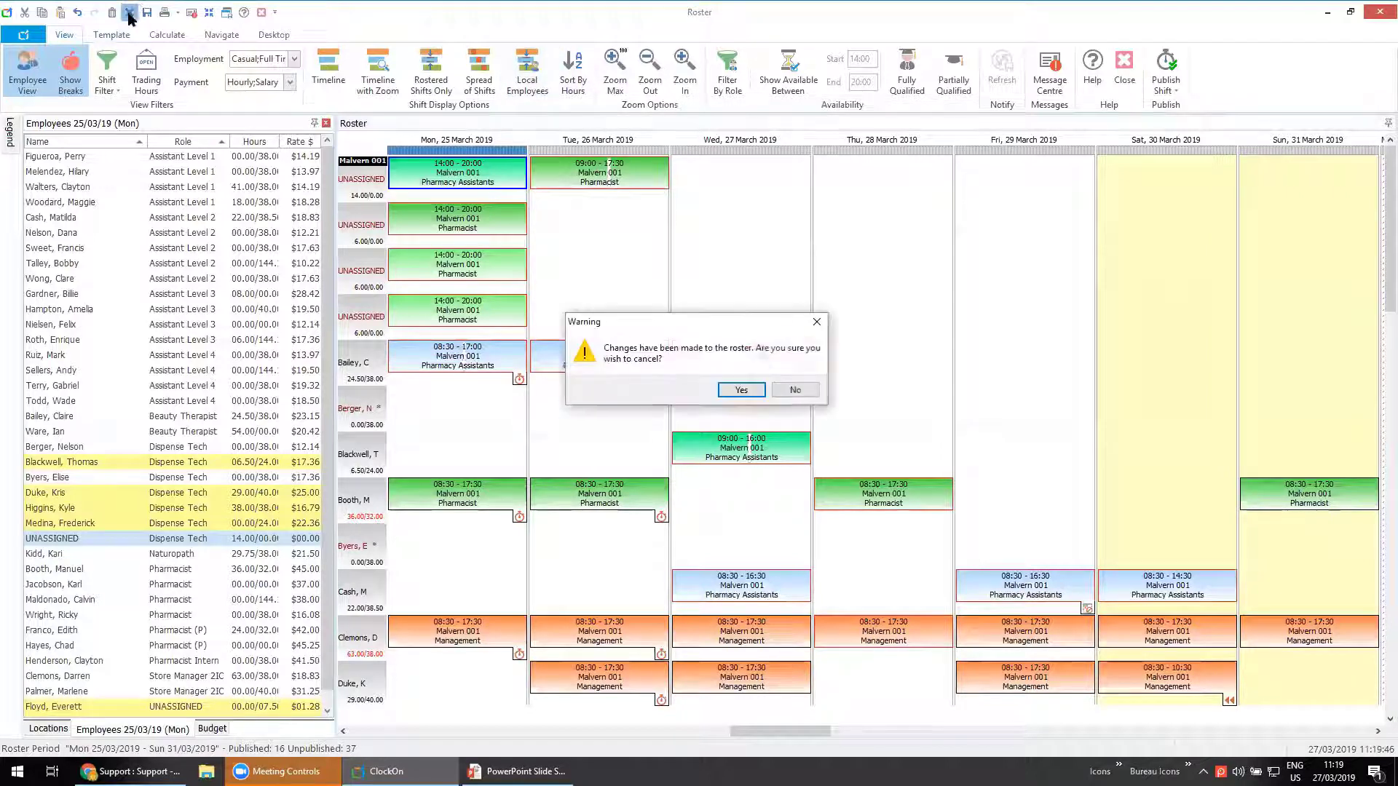
click(741, 391)
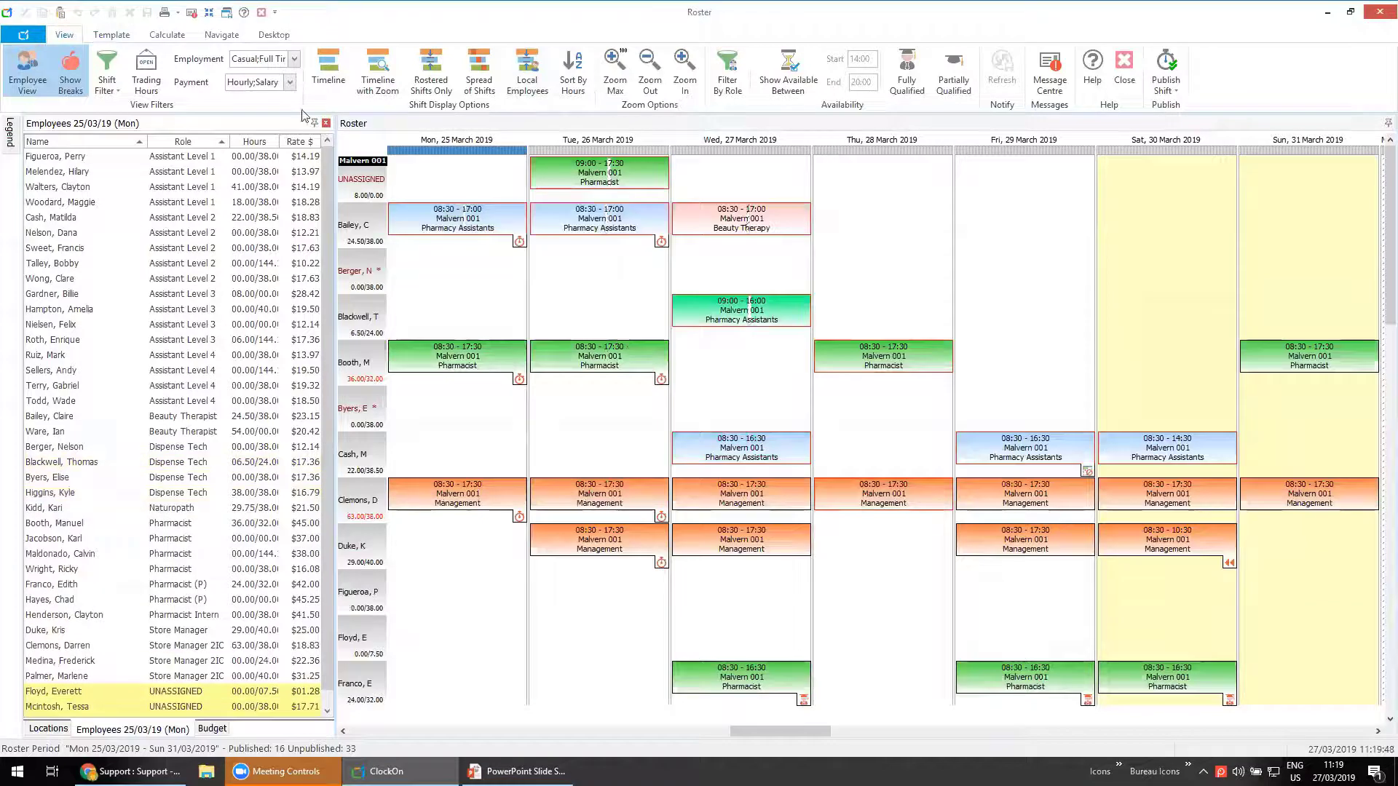
Move the roster forward to the week of 15/04/2019 to 21/04/2019.
click(113, 37)
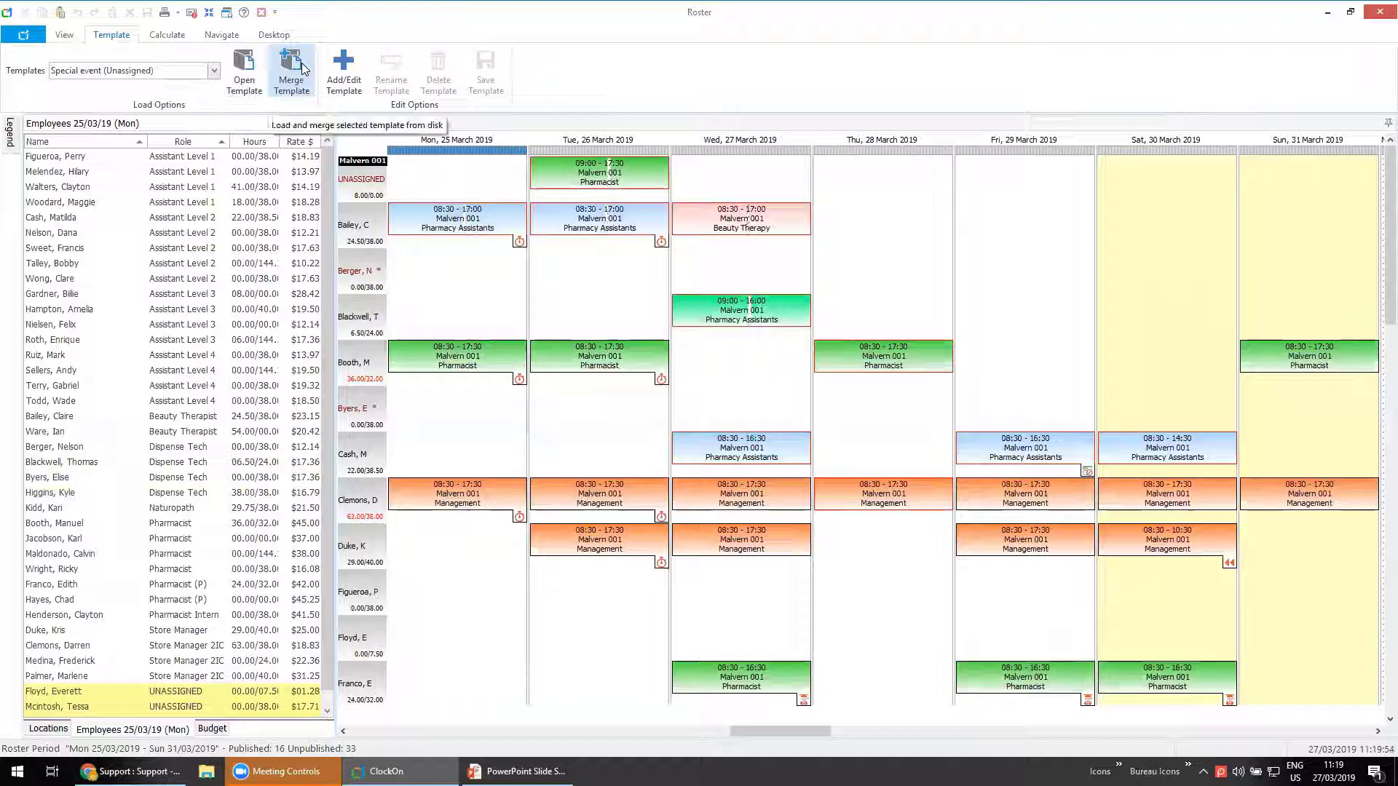
click(217, 37)
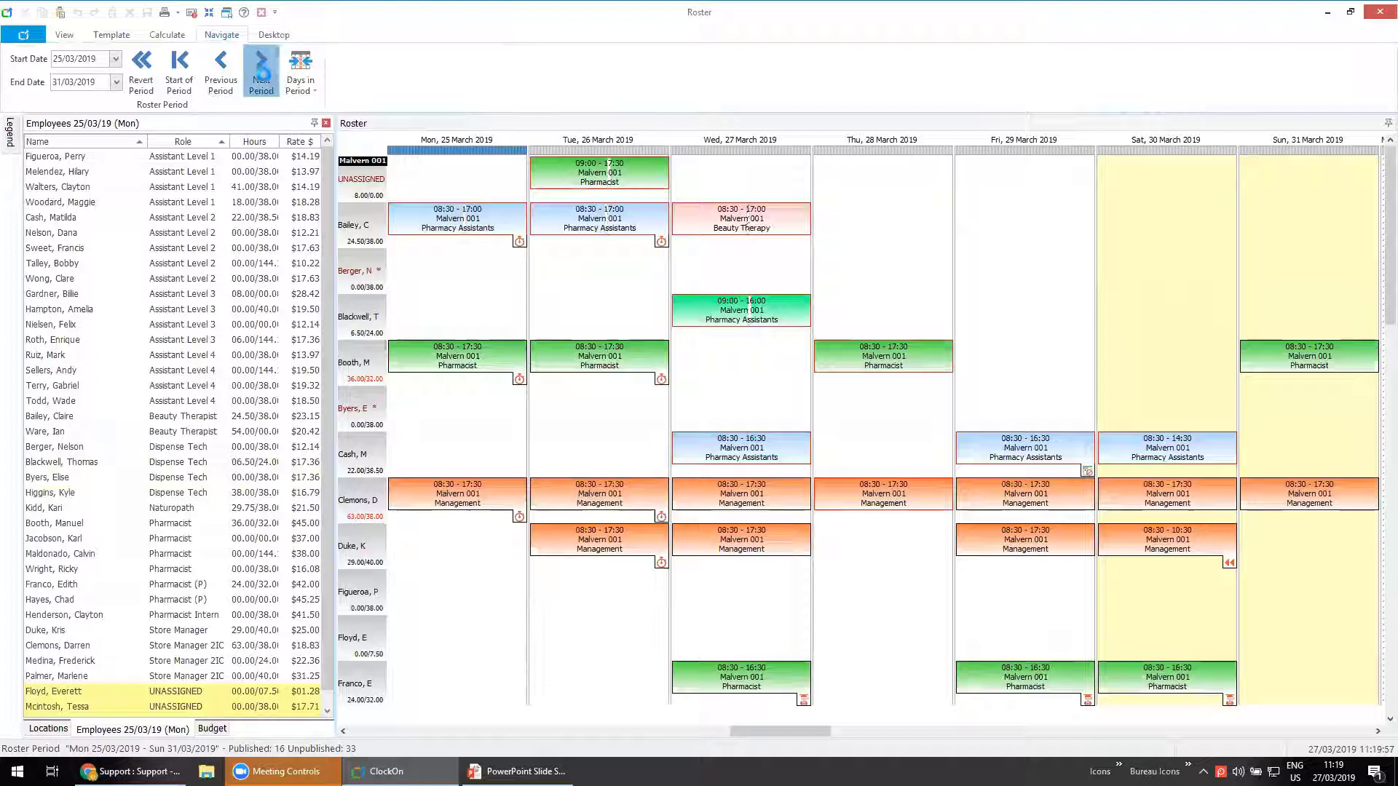
click(264, 77)
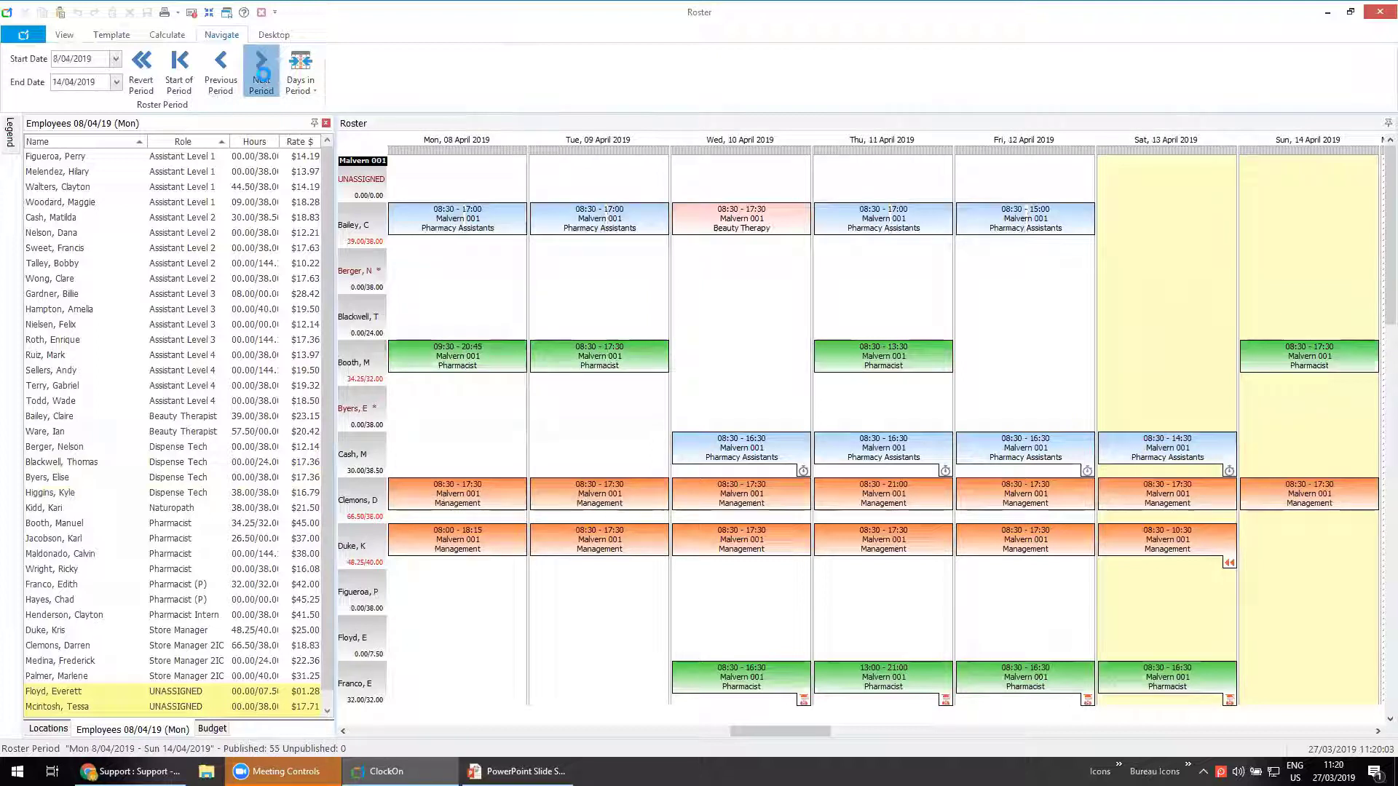
click(262, 73)
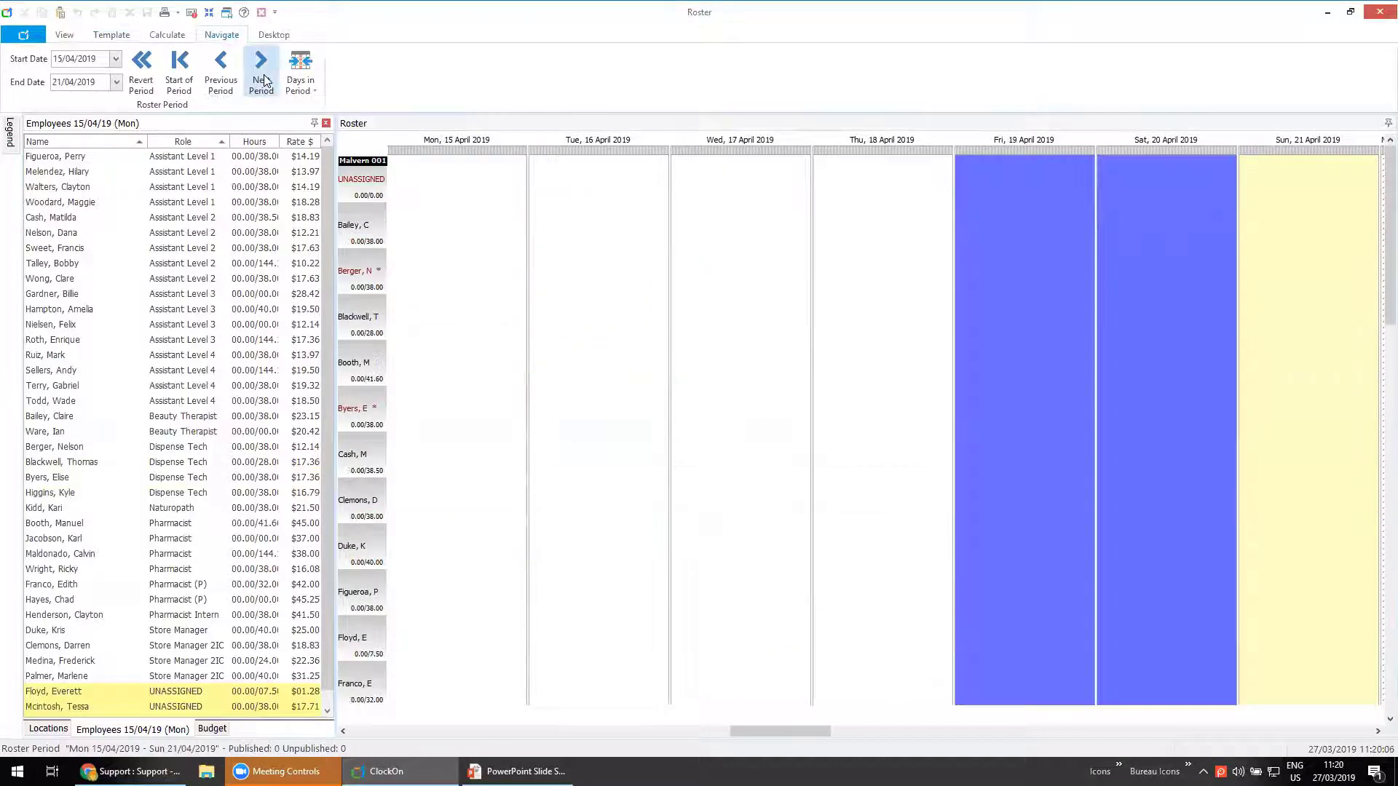
Load the #0.0 Store Wide Standard template into the empty 15–21 April roster week.
click(112, 34)
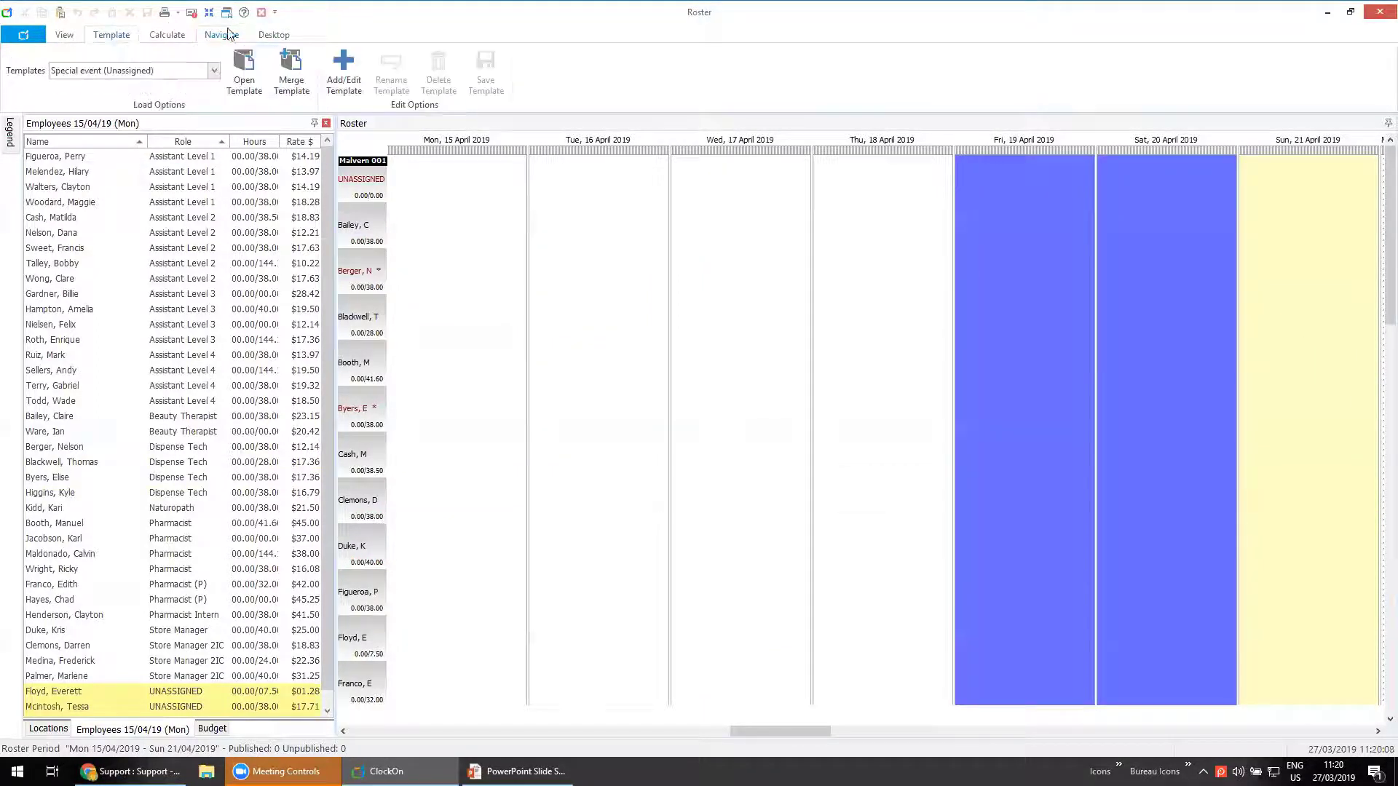
click(214, 71)
click(87, 91)
click(244, 73)
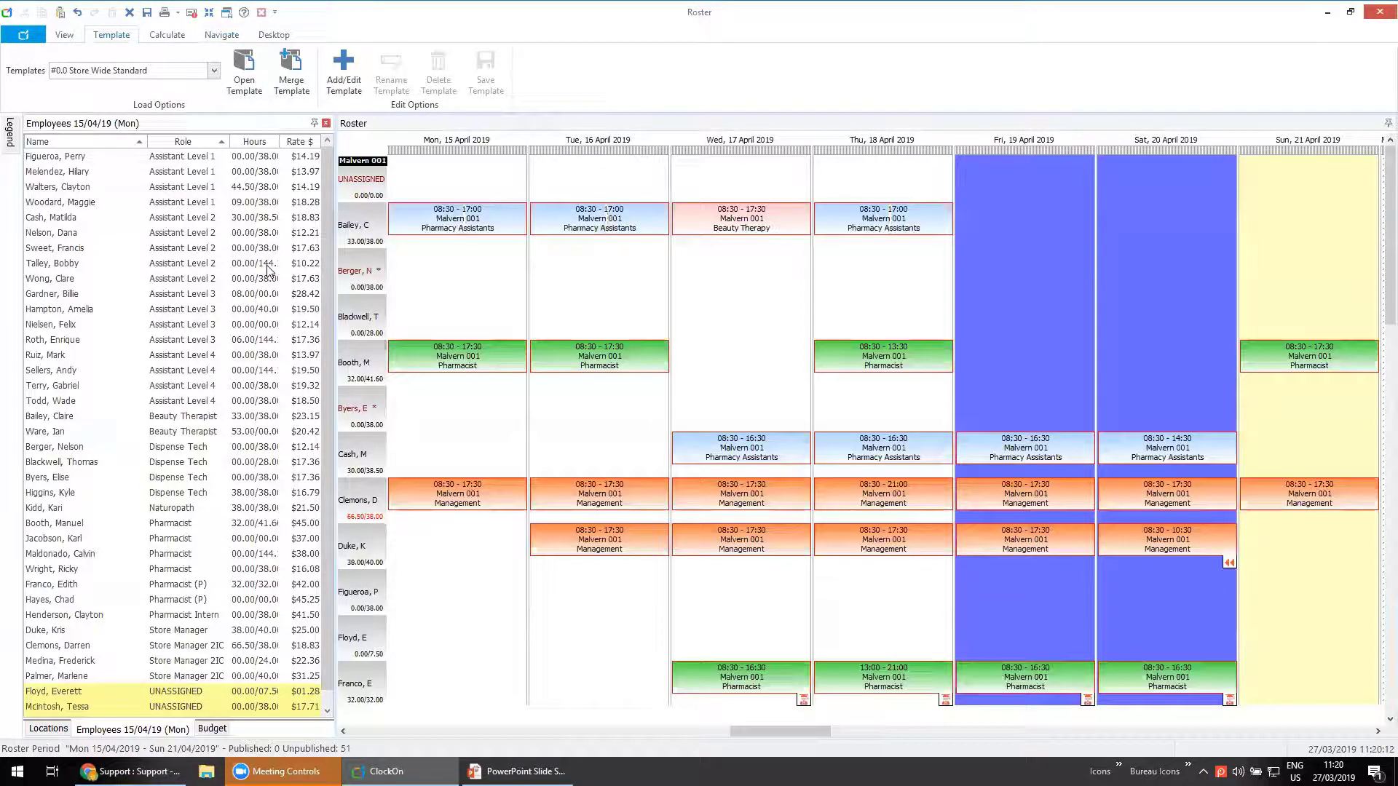
Load the #1.0 Front of Shop template into the 15–21 April week in place of the store-wide shifts.
click(215, 71)
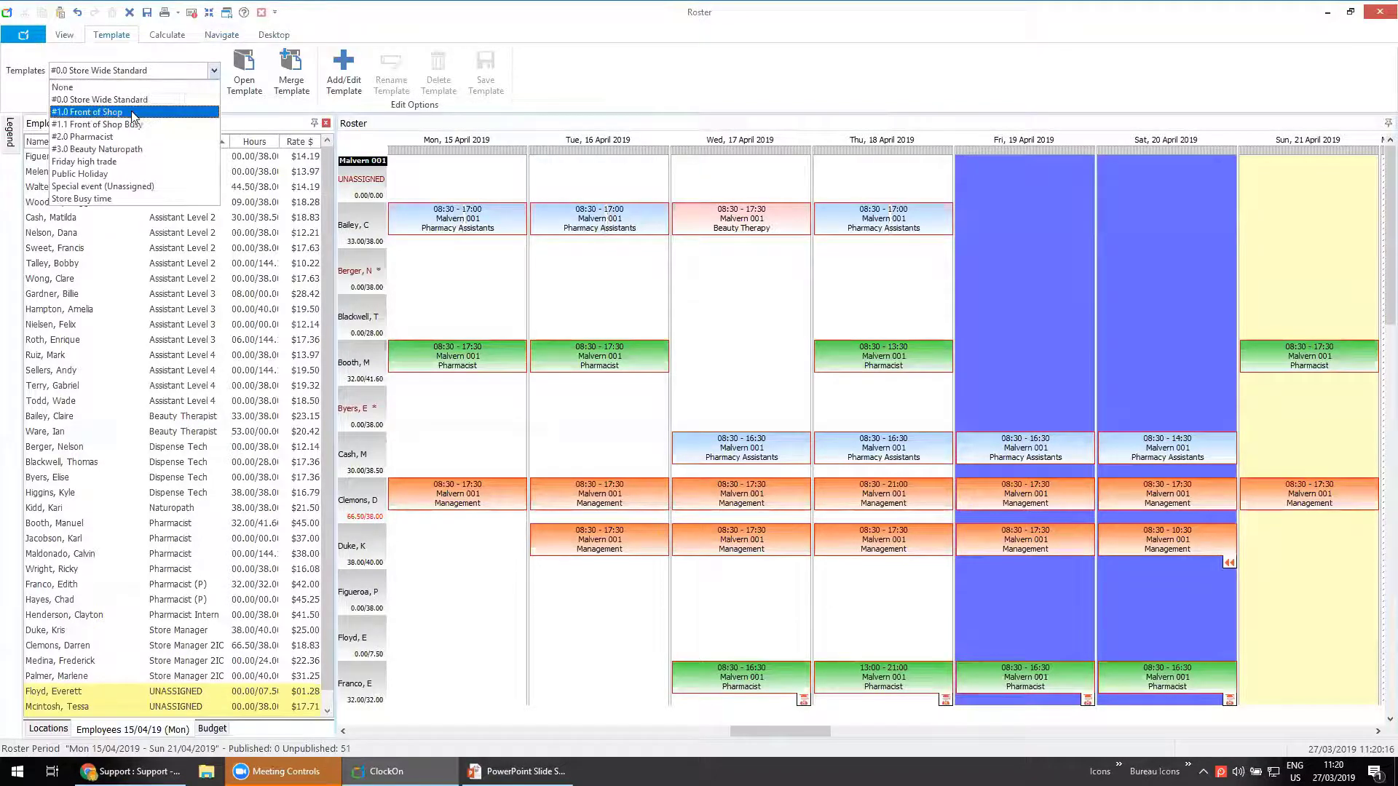
click(133, 113)
click(248, 73)
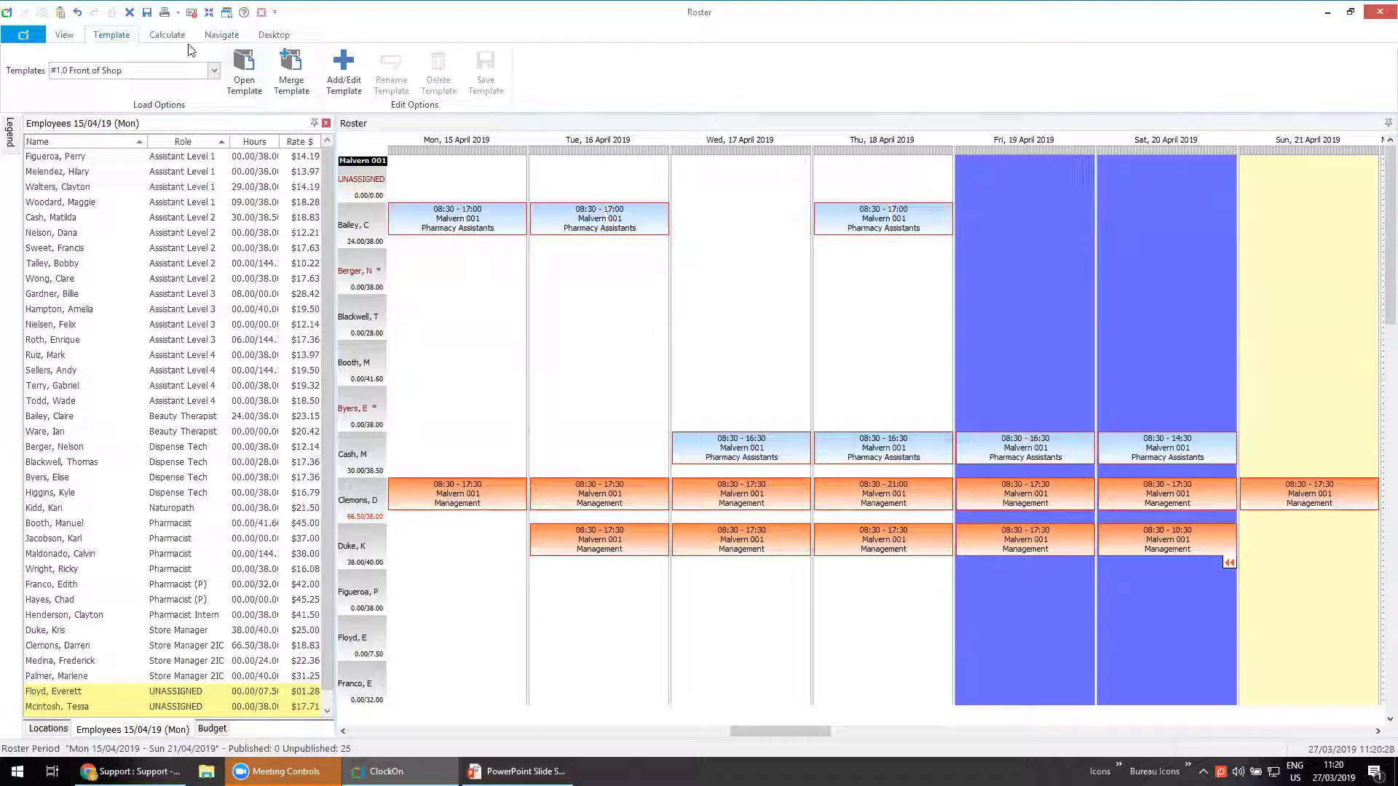
Load the #2.0 Pharmacist template into the 15–21 April week and turn off Employee View to group shifts by role.
click(202, 76)
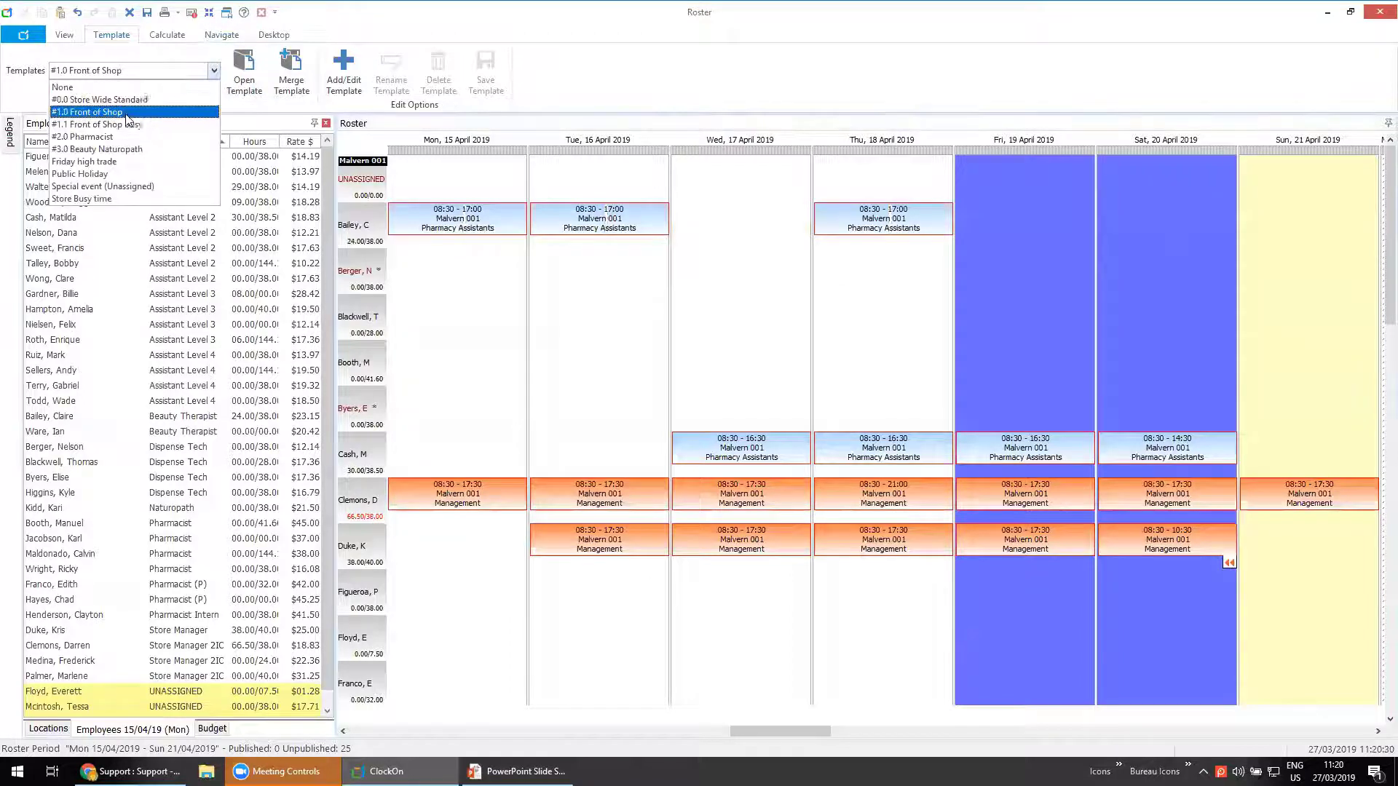
click(124, 139)
click(244, 73)
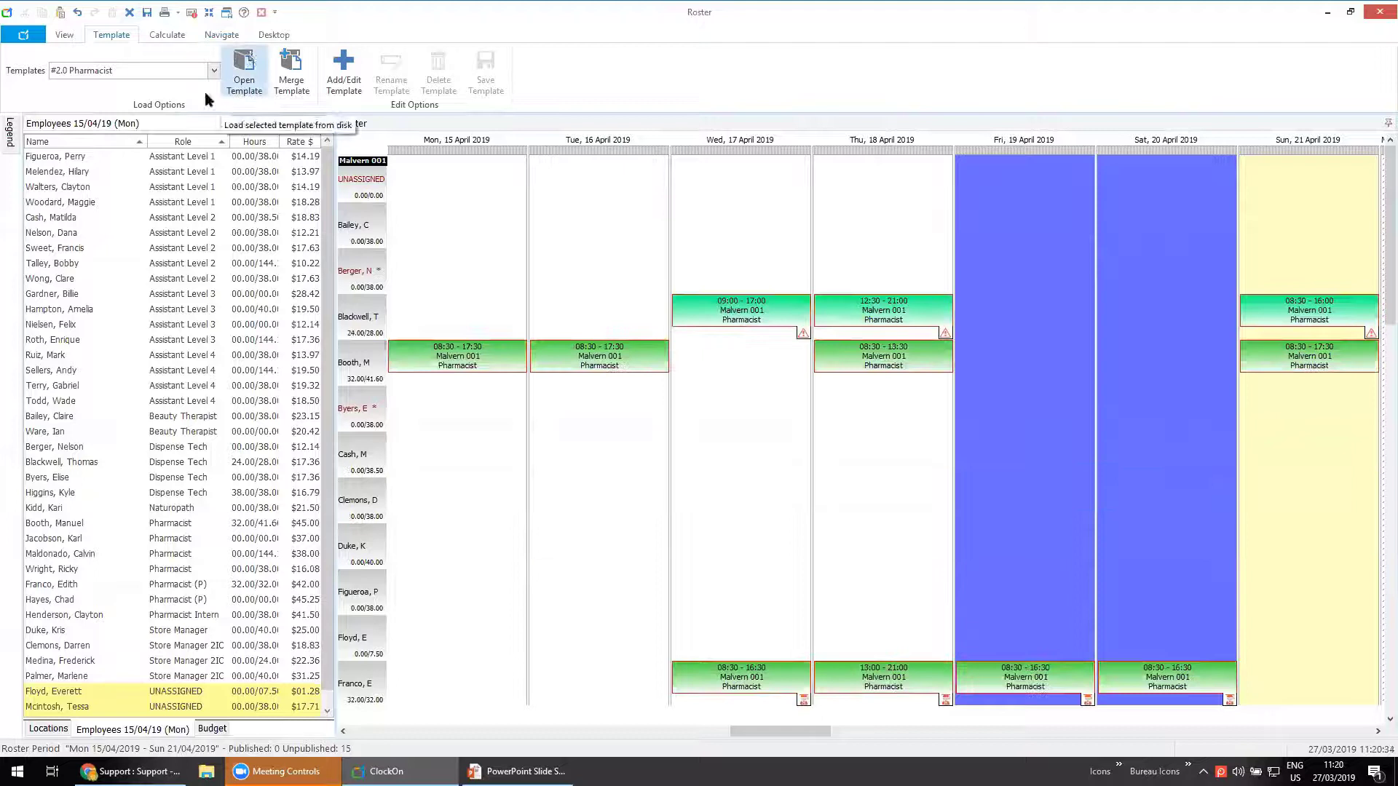
click(64, 35)
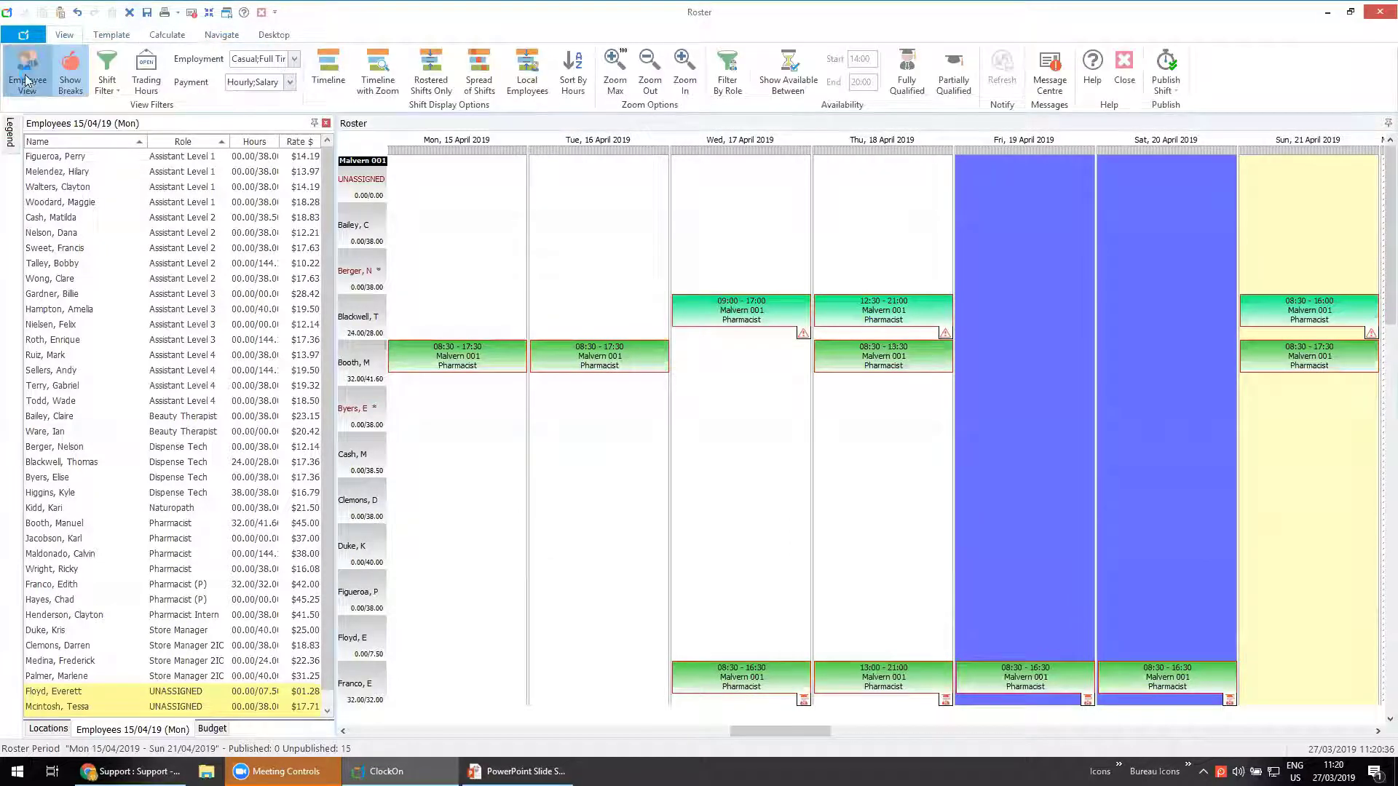
click(25, 81)
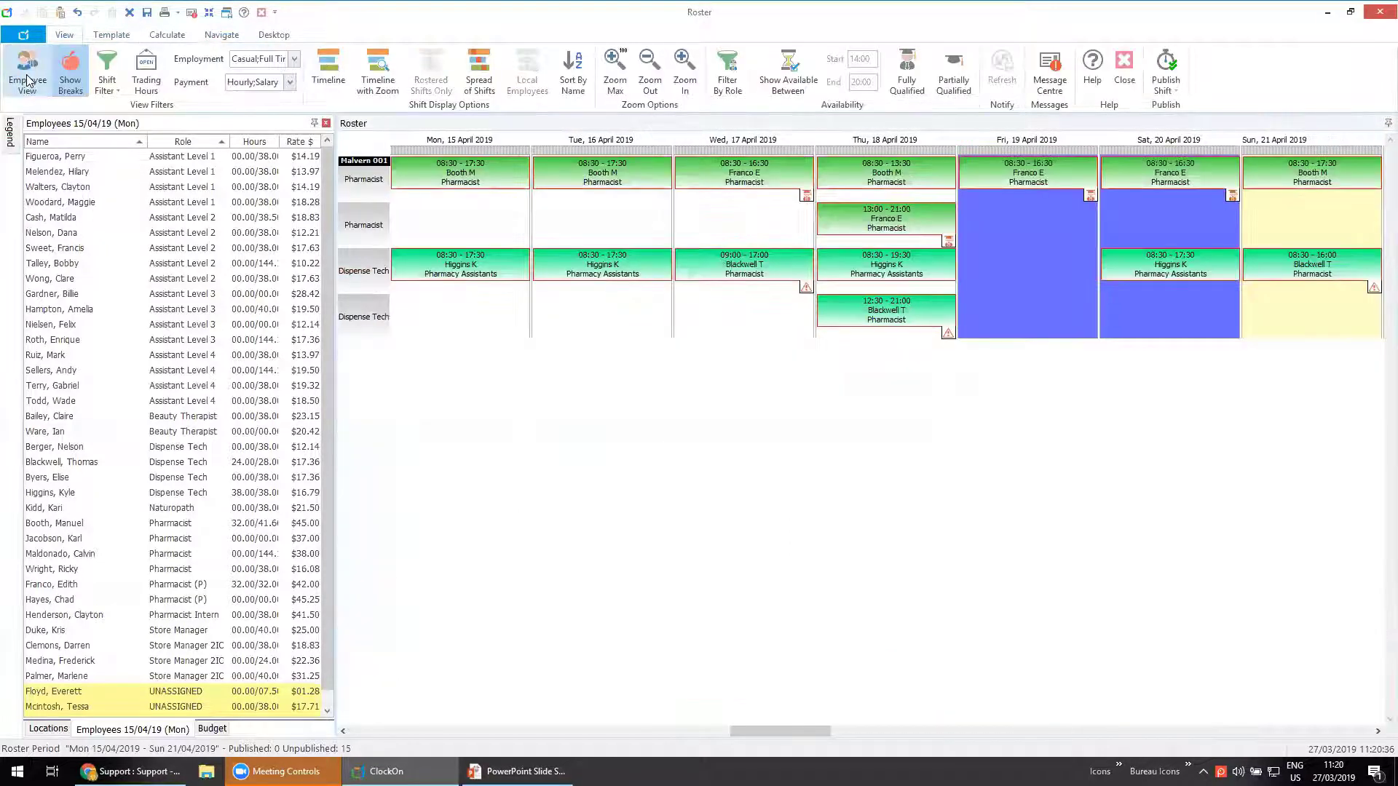
Save the roster with the pharmacist shifts, and merge the #3.0 Beauty Naturopath template into the same week.
click(111, 37)
click(146, 14)
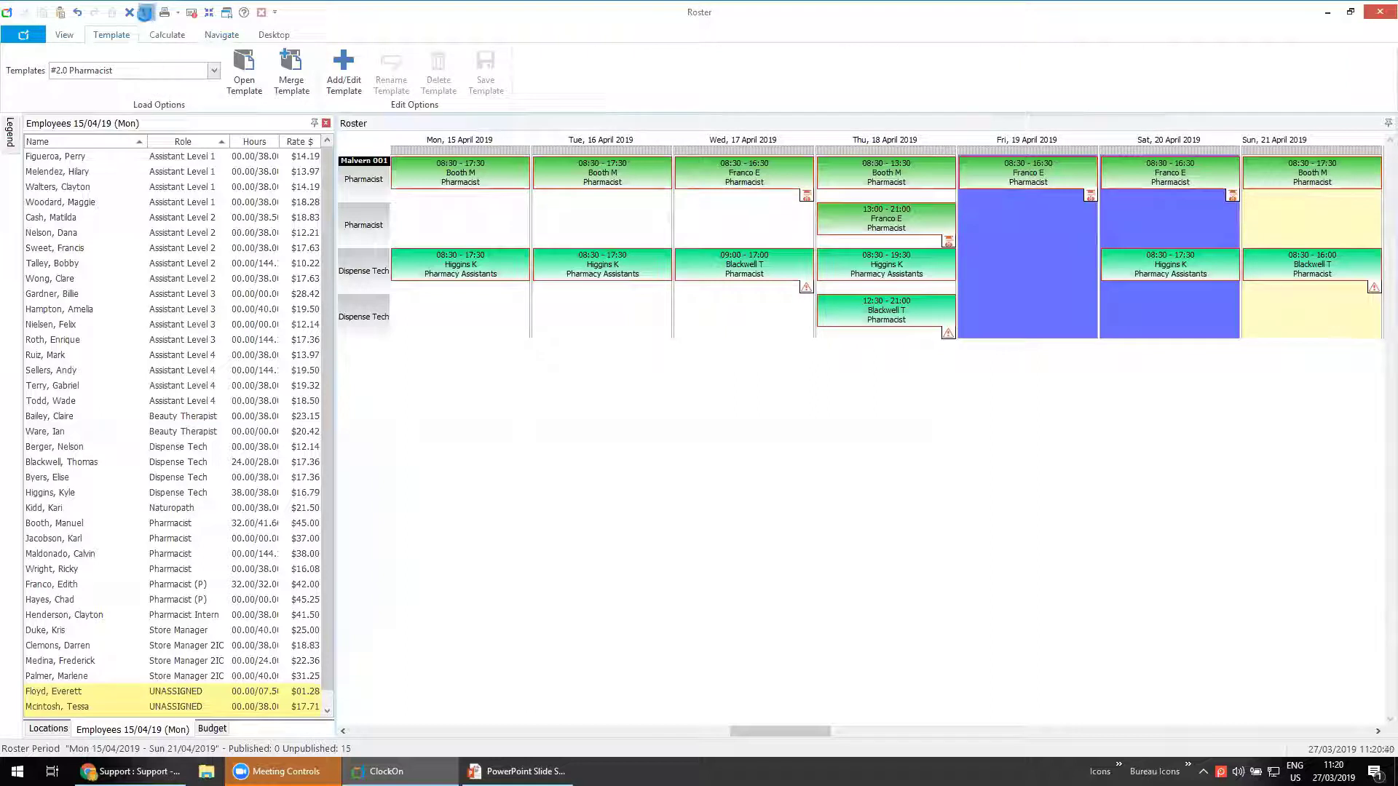
click(213, 70)
click(135, 149)
click(244, 73)
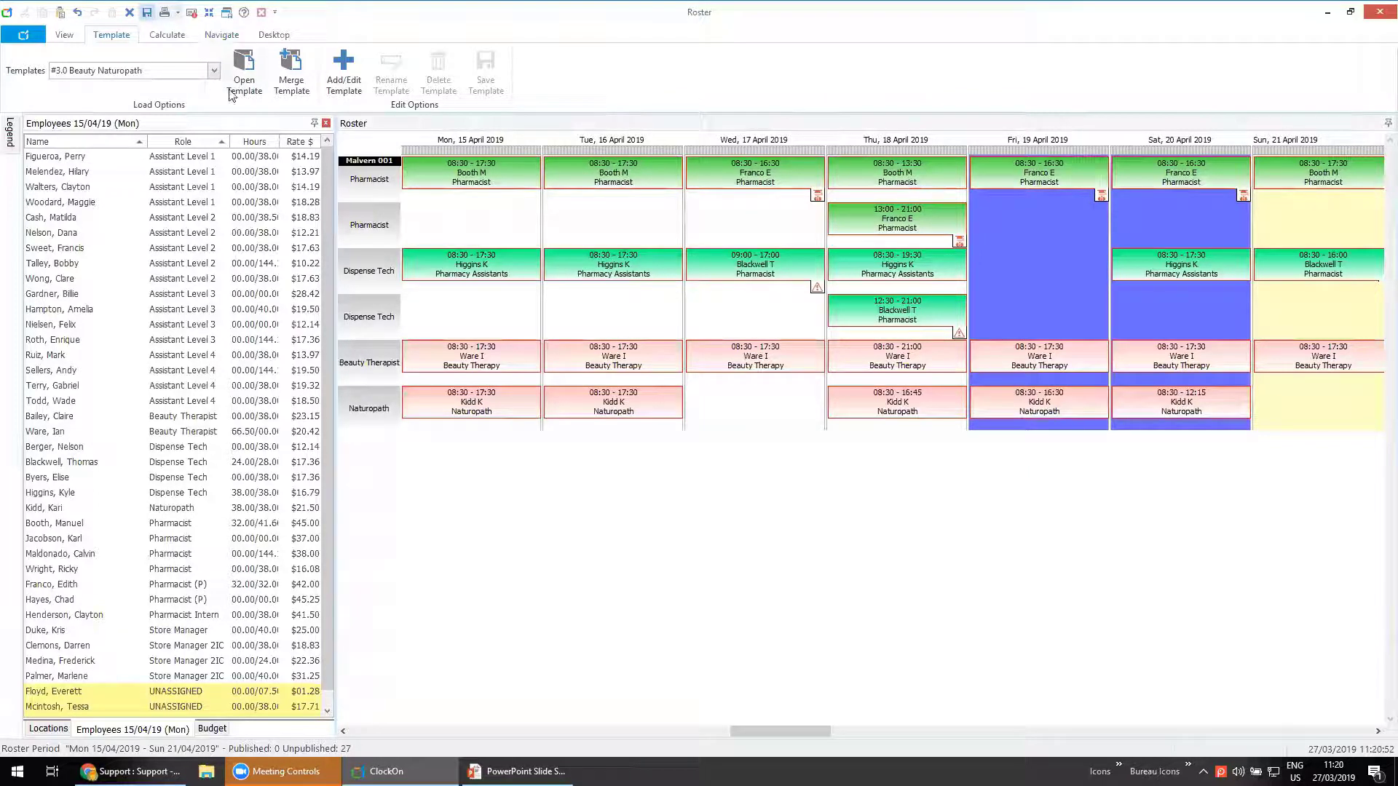
Merge the #1.1 Front of Shop Busy template into the 15–21 April roster and review the list of available templates.
click(213, 70)
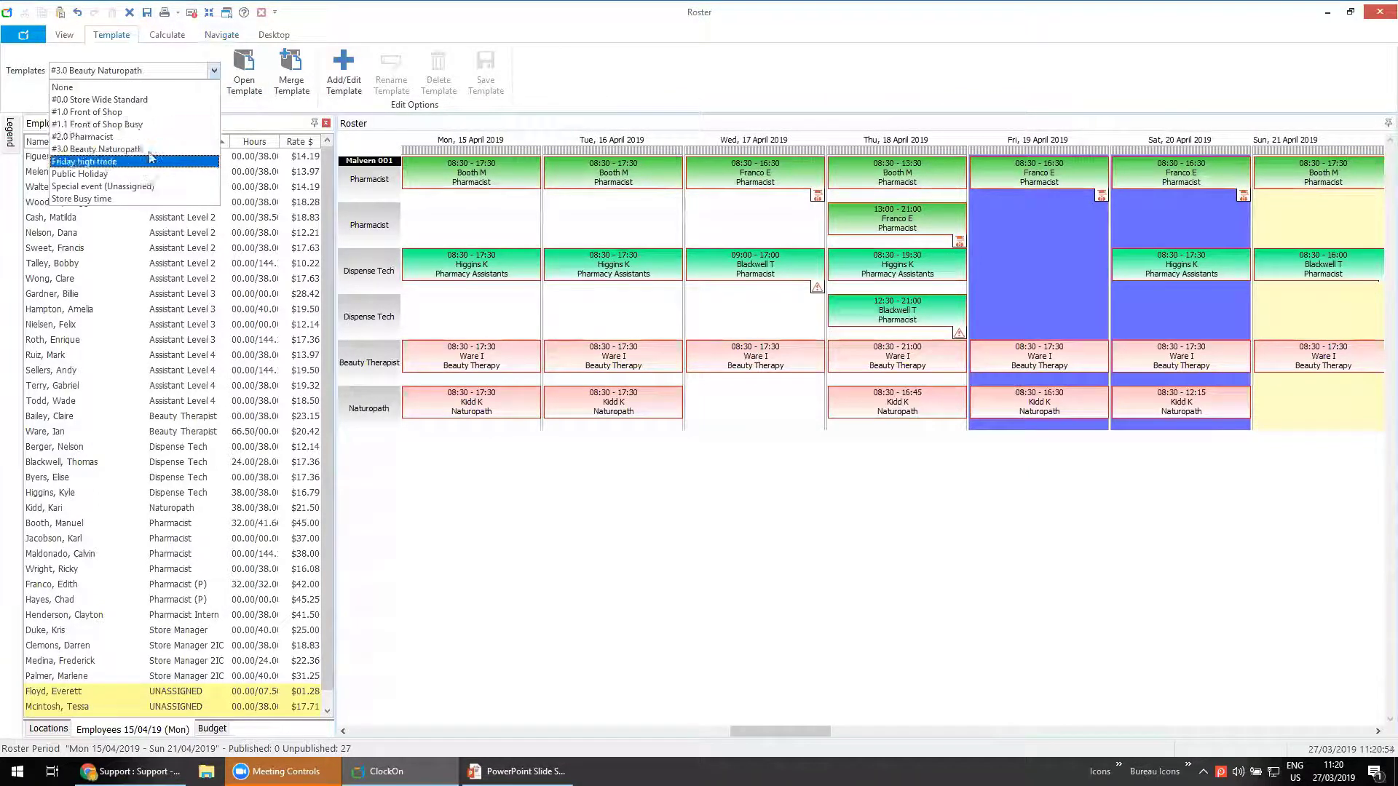
click(157, 124)
click(291, 73)
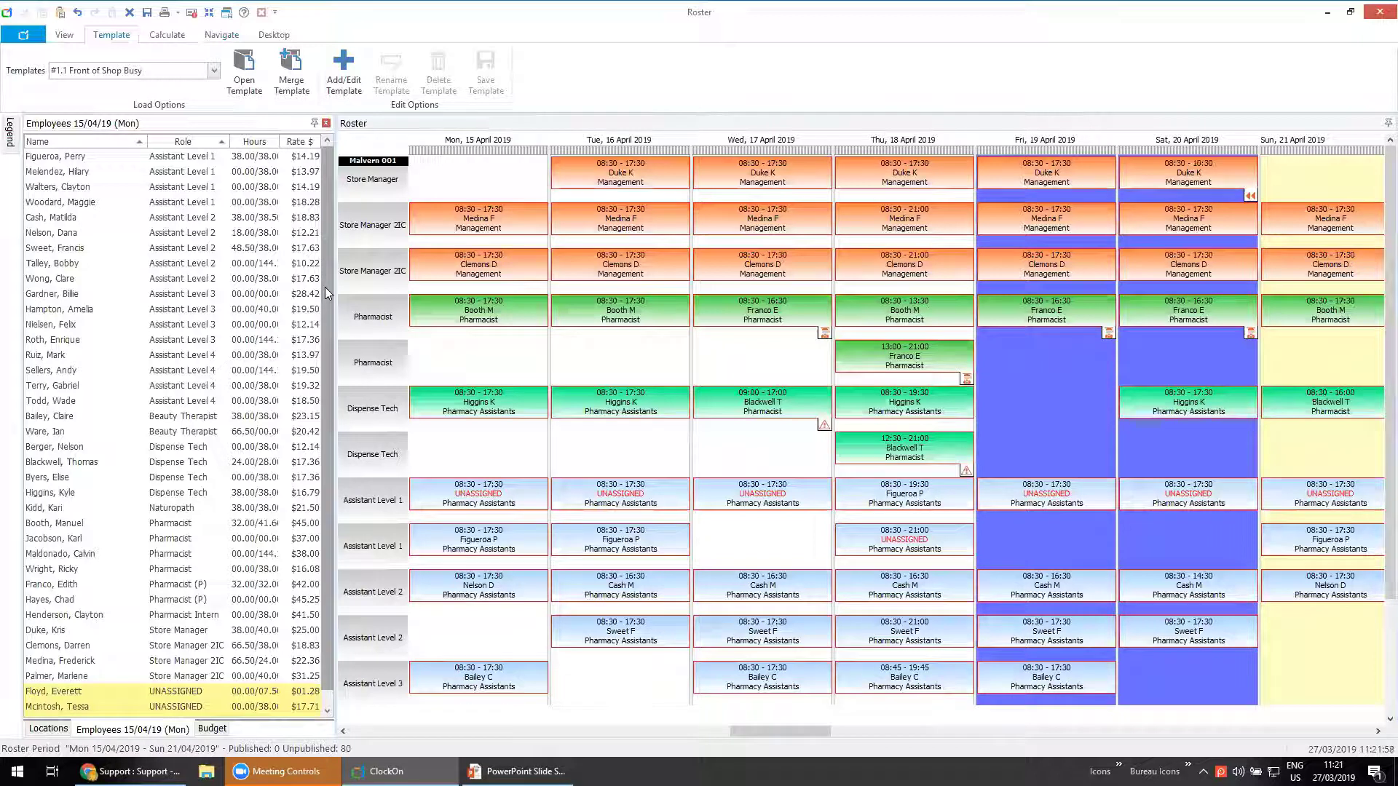
click(190, 70)
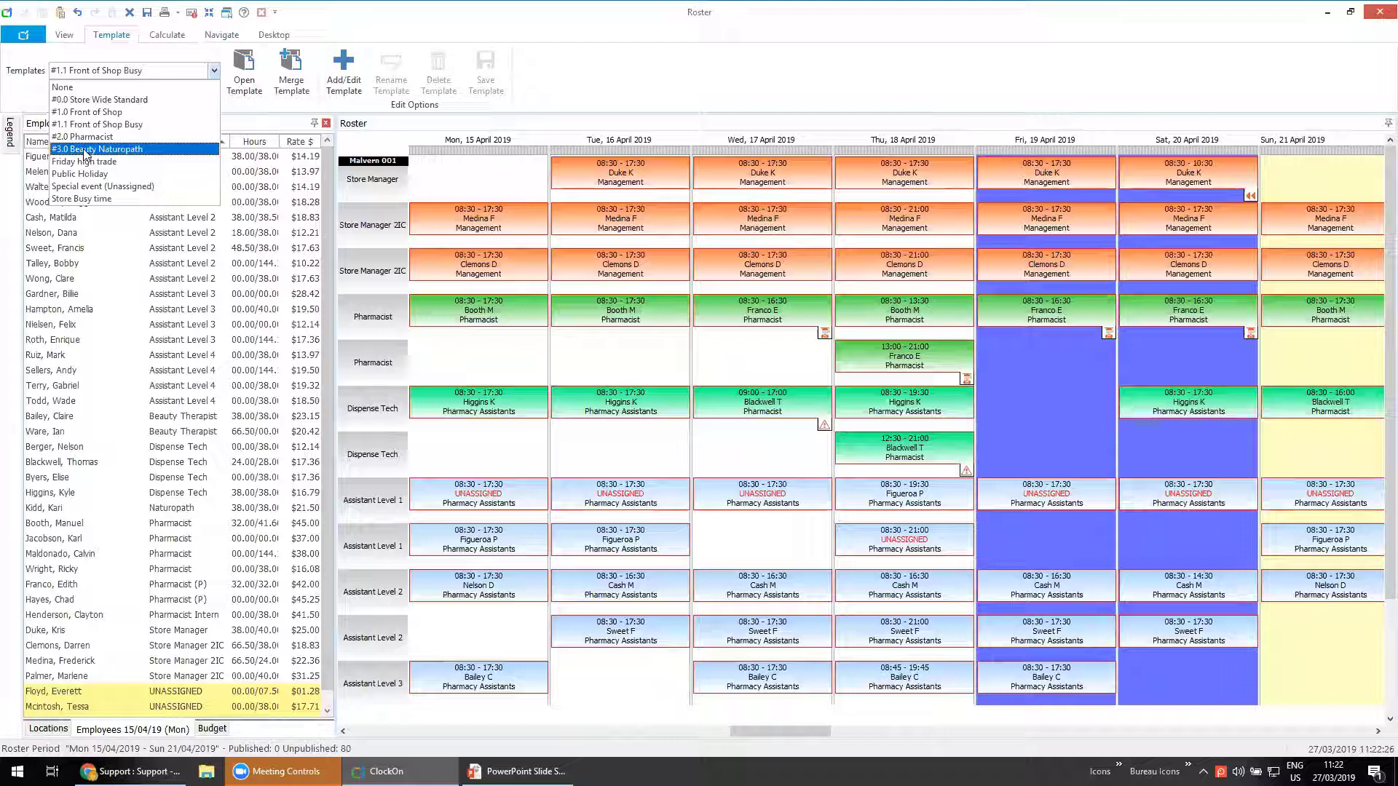
click(731, 68)
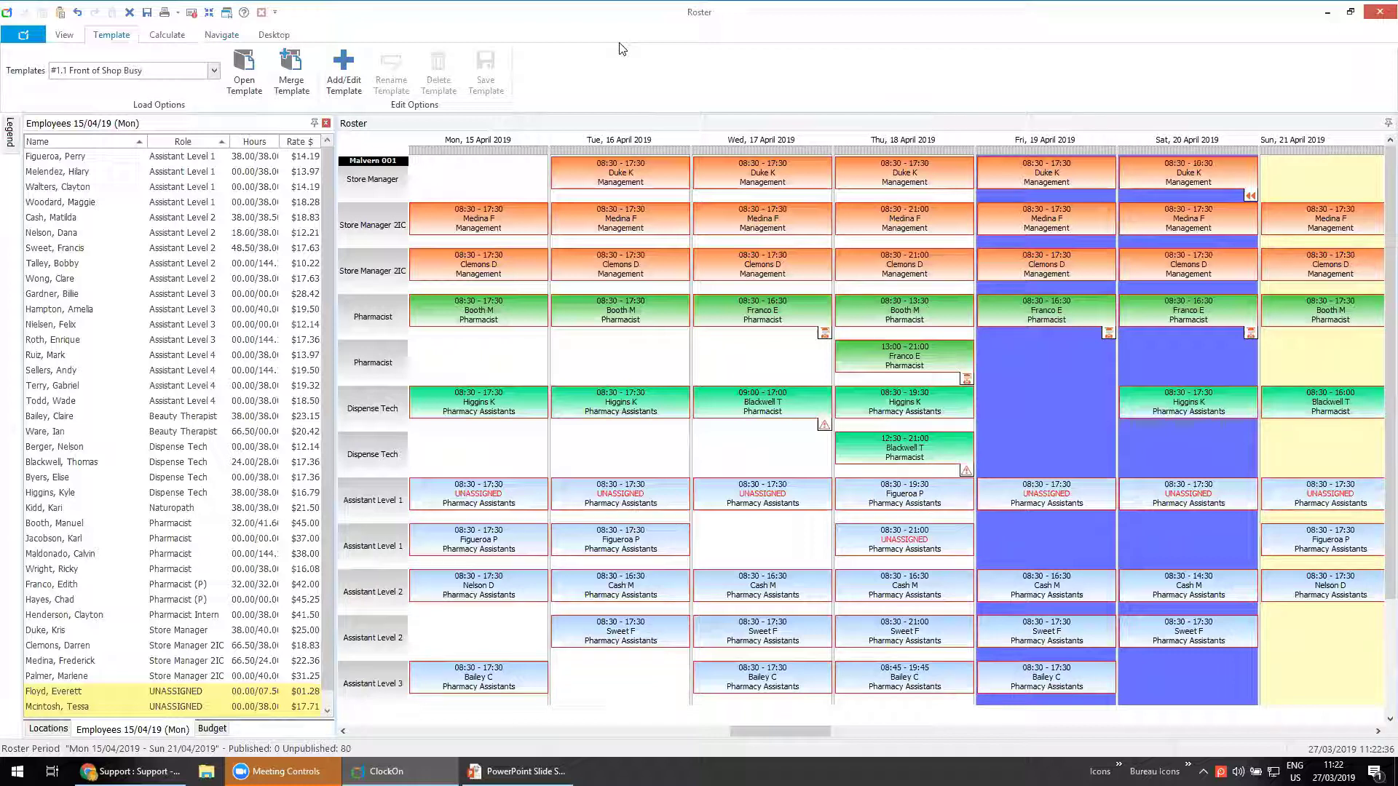
Revert to the current roster period of 25/03/2019 to 31/03/2019 without saving the roster changes.
click(226, 38)
click(141, 84)
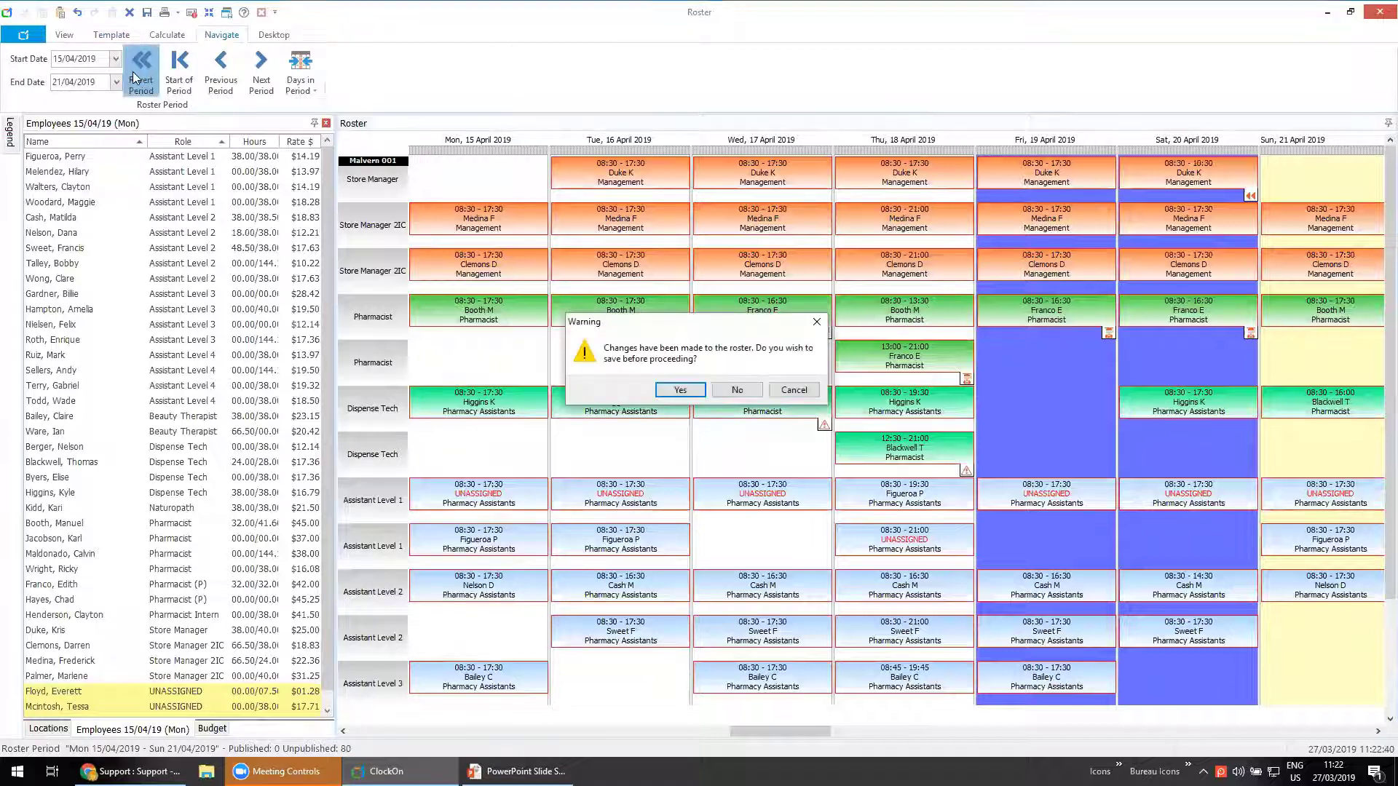
click(731, 391)
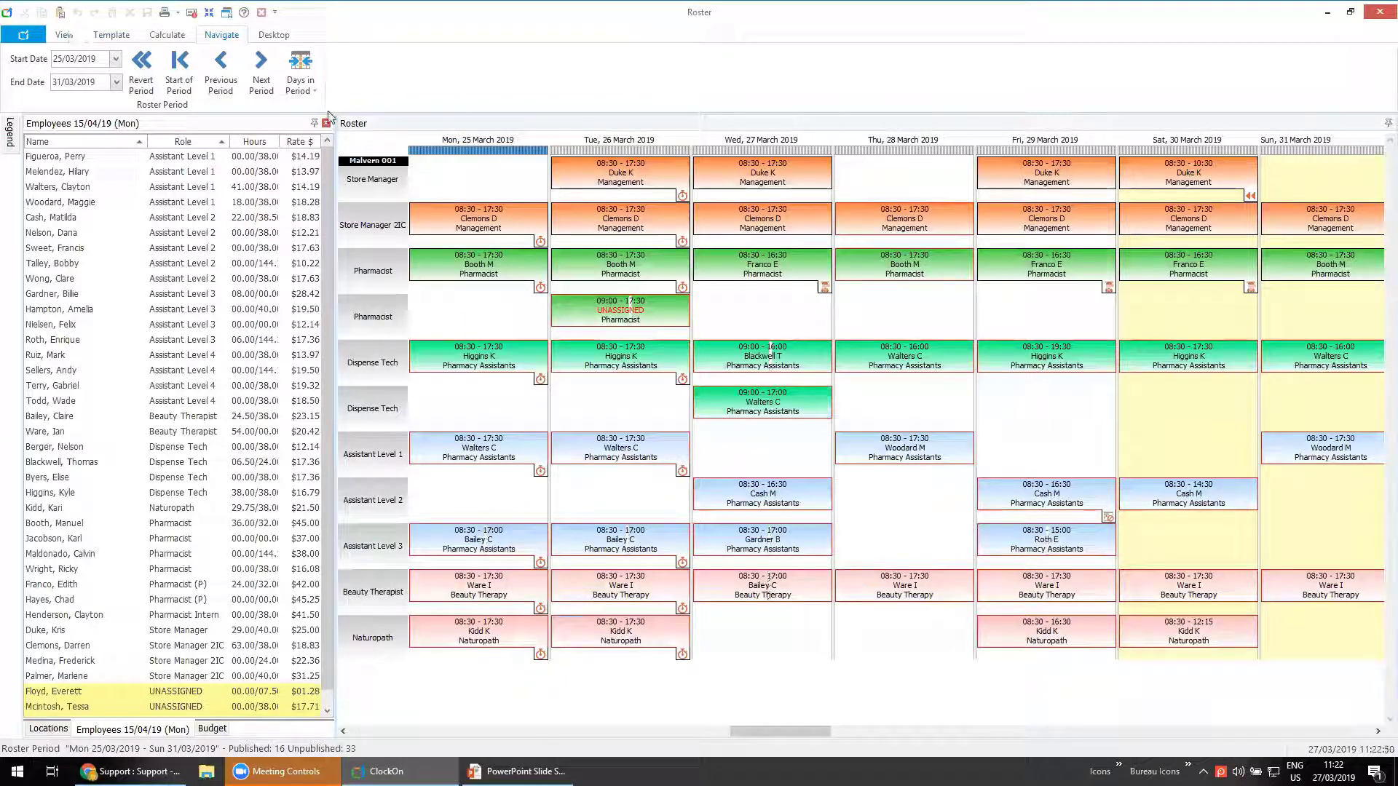
Select all shifts in the 25–31 March roster week and delete them.
click(362, 148)
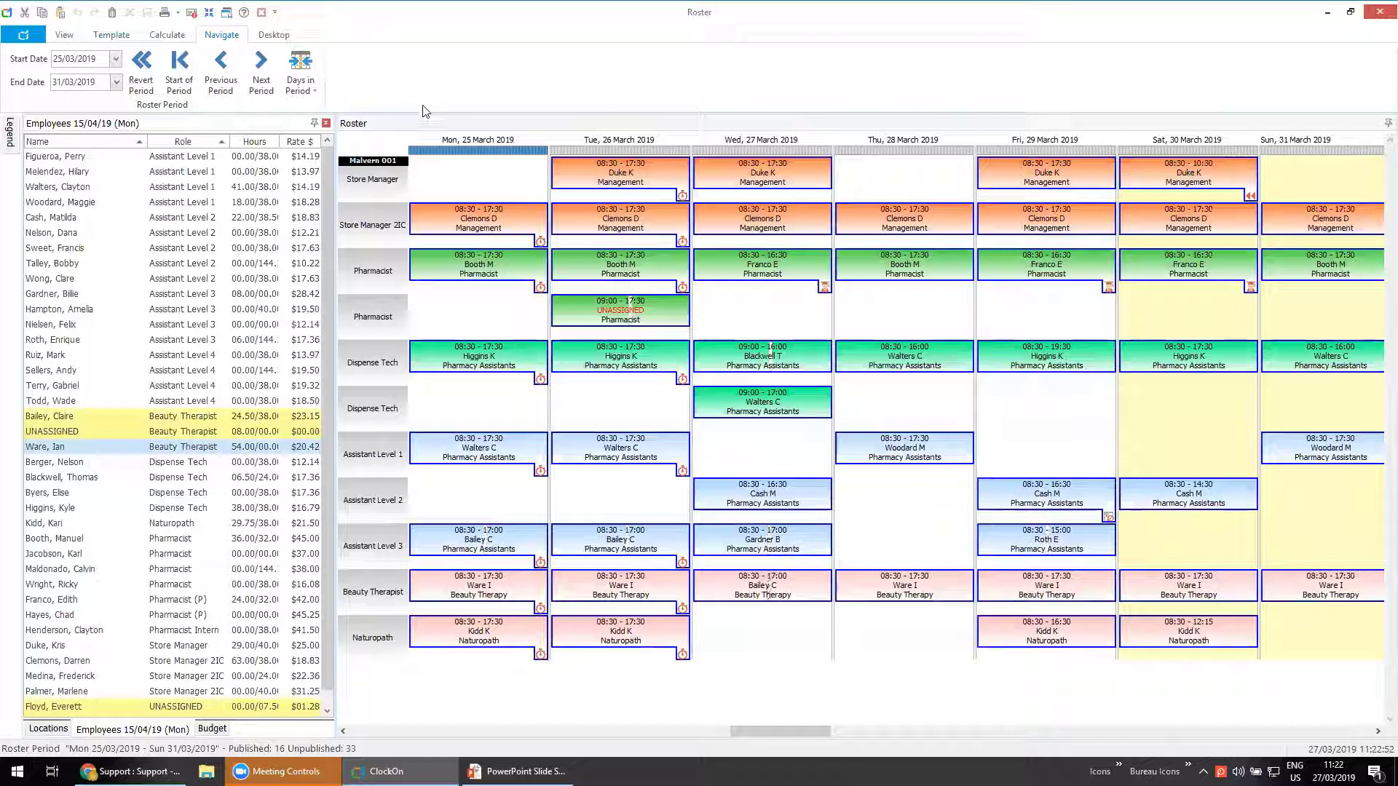
key(Delete)
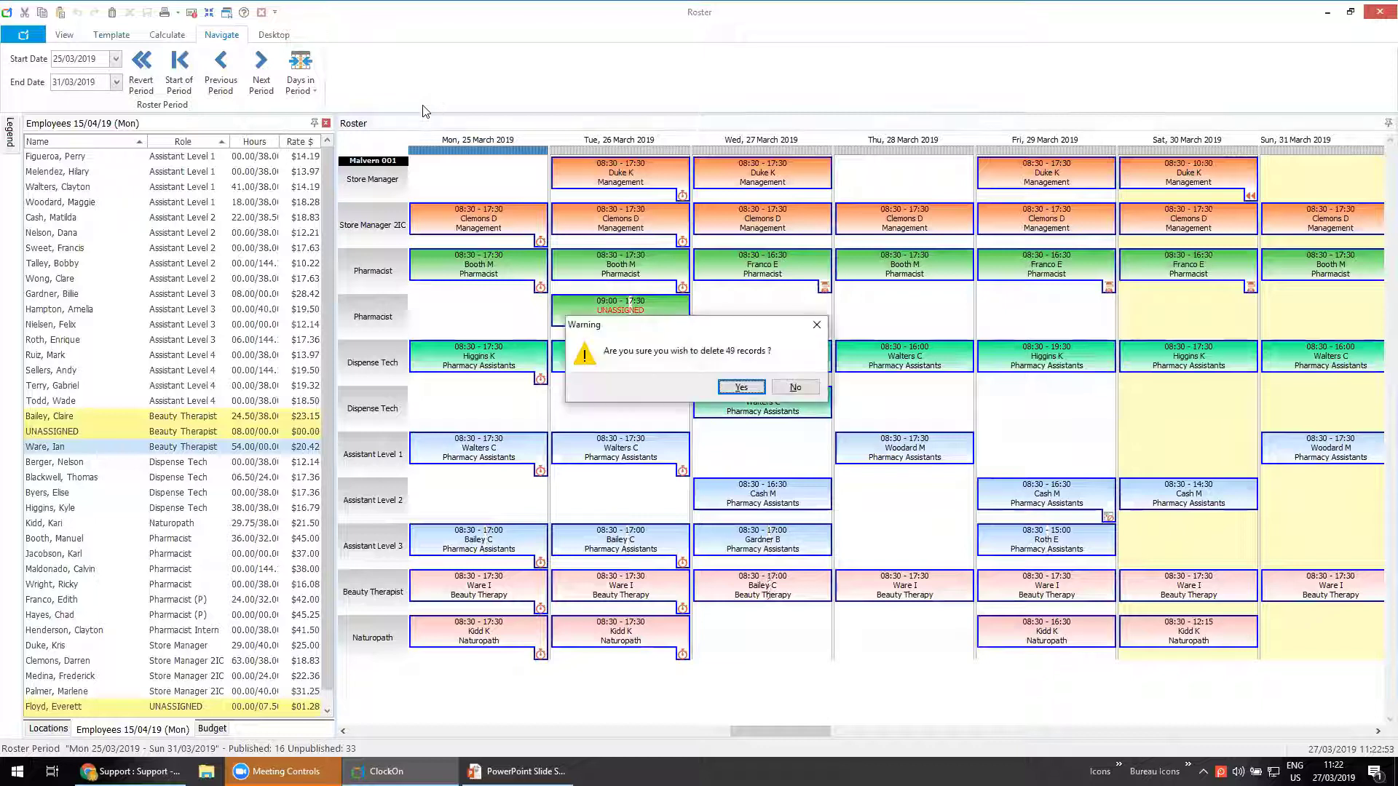
click(750, 393)
Load the #0.0 Store Wide Standard template into the emptied March week and switch the roster to Employee View.
click(111, 35)
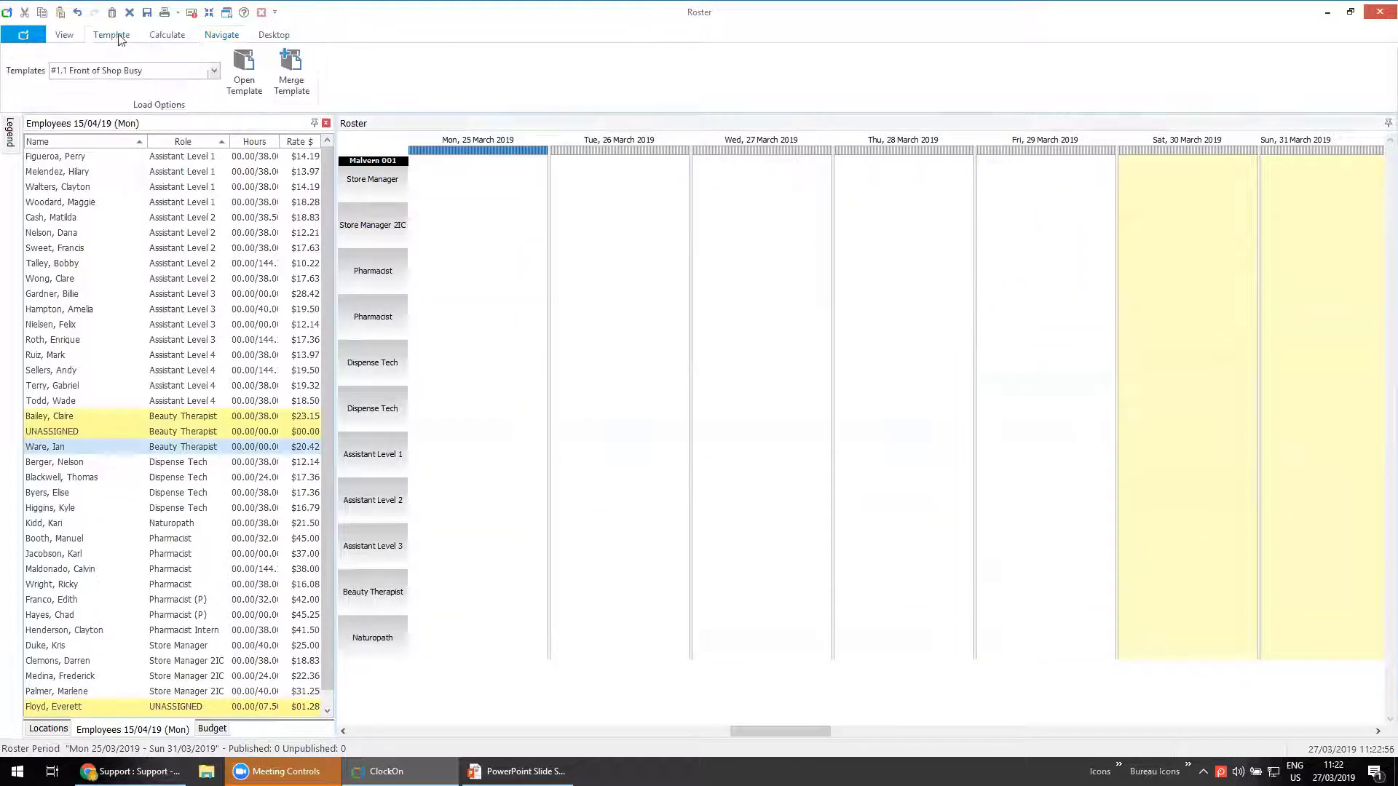
click(214, 70)
click(102, 83)
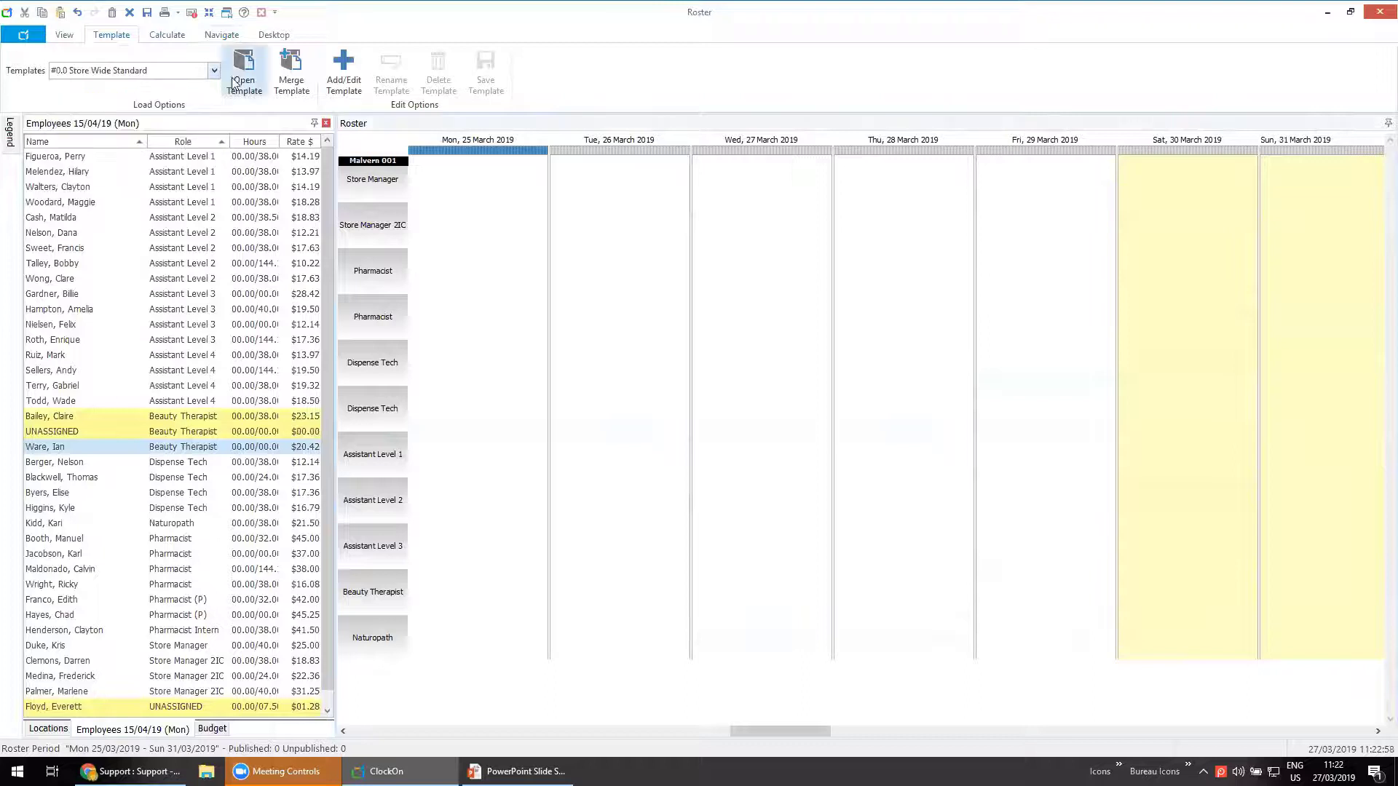
click(254, 49)
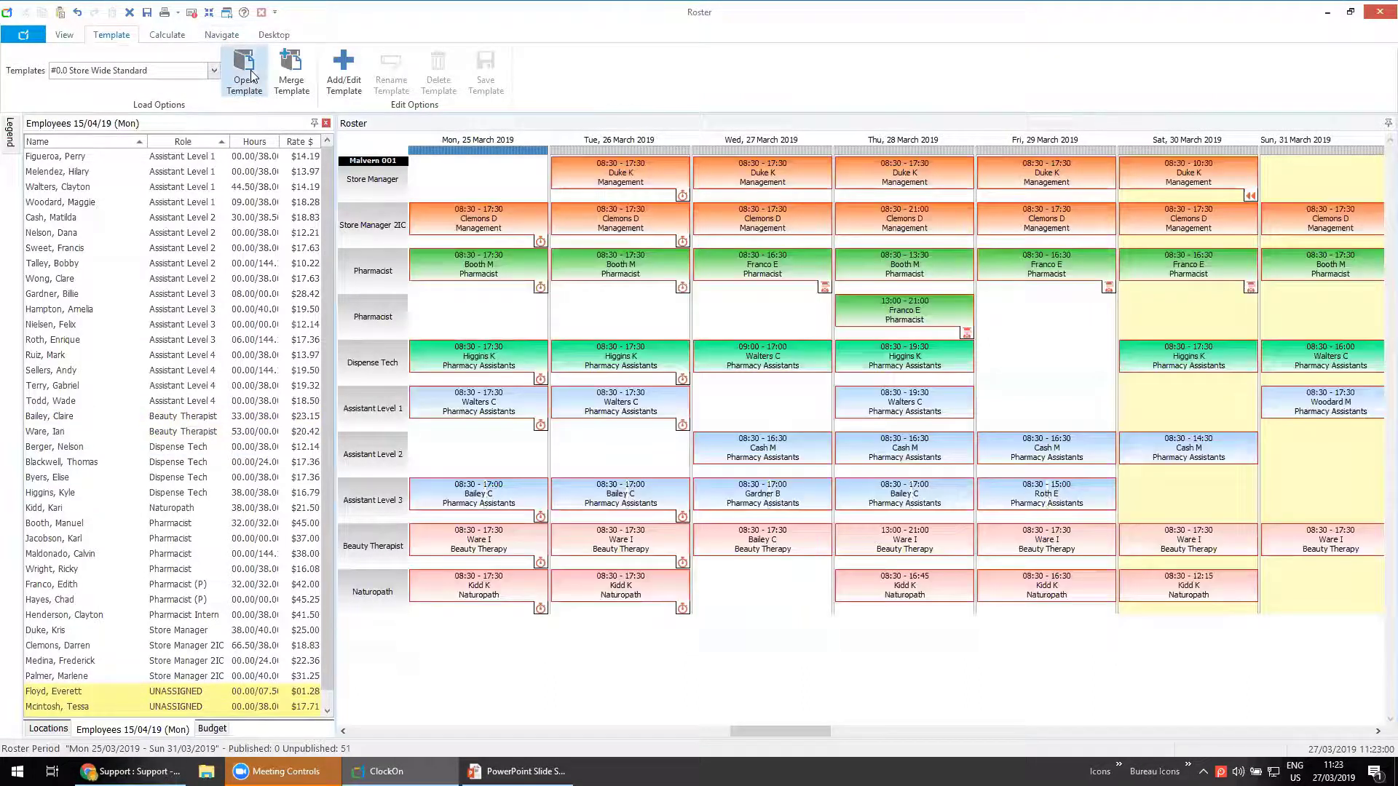
click(64, 34)
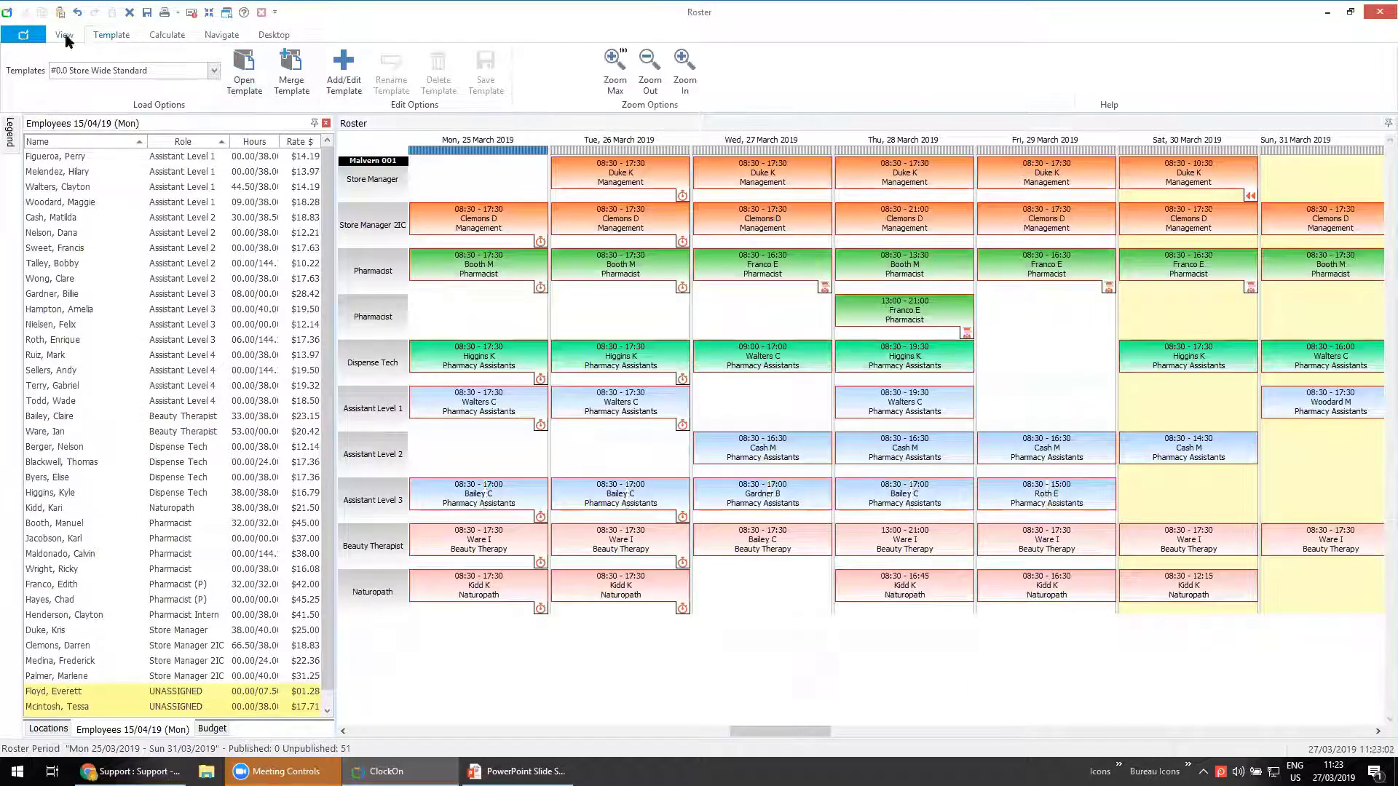
click(37, 69)
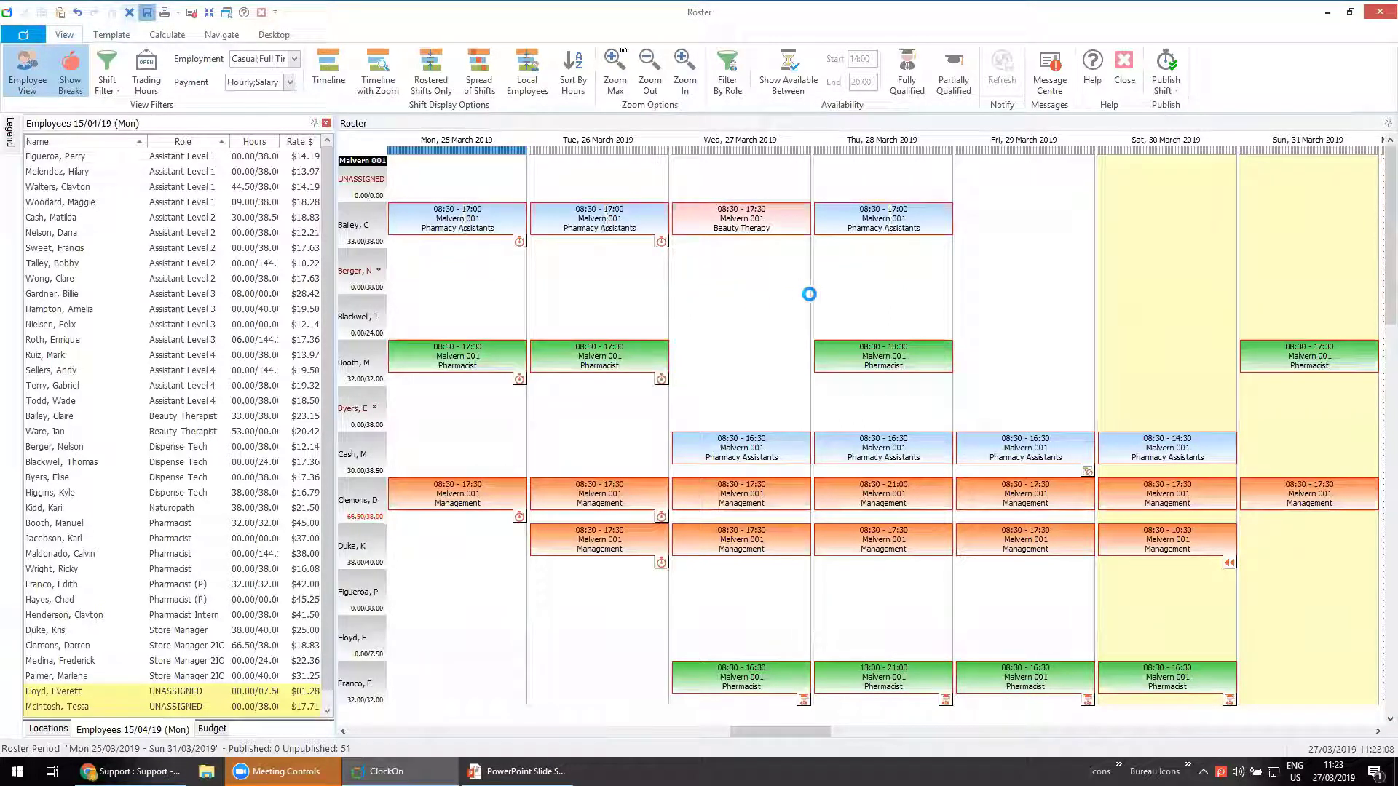
Split Thursday 28 March's 08:30 - 17:00 Pharmacy Assistants shift into two parts at 12:45.
right_click(880, 232)
mouse_move(905, 287)
click(1066, 307)
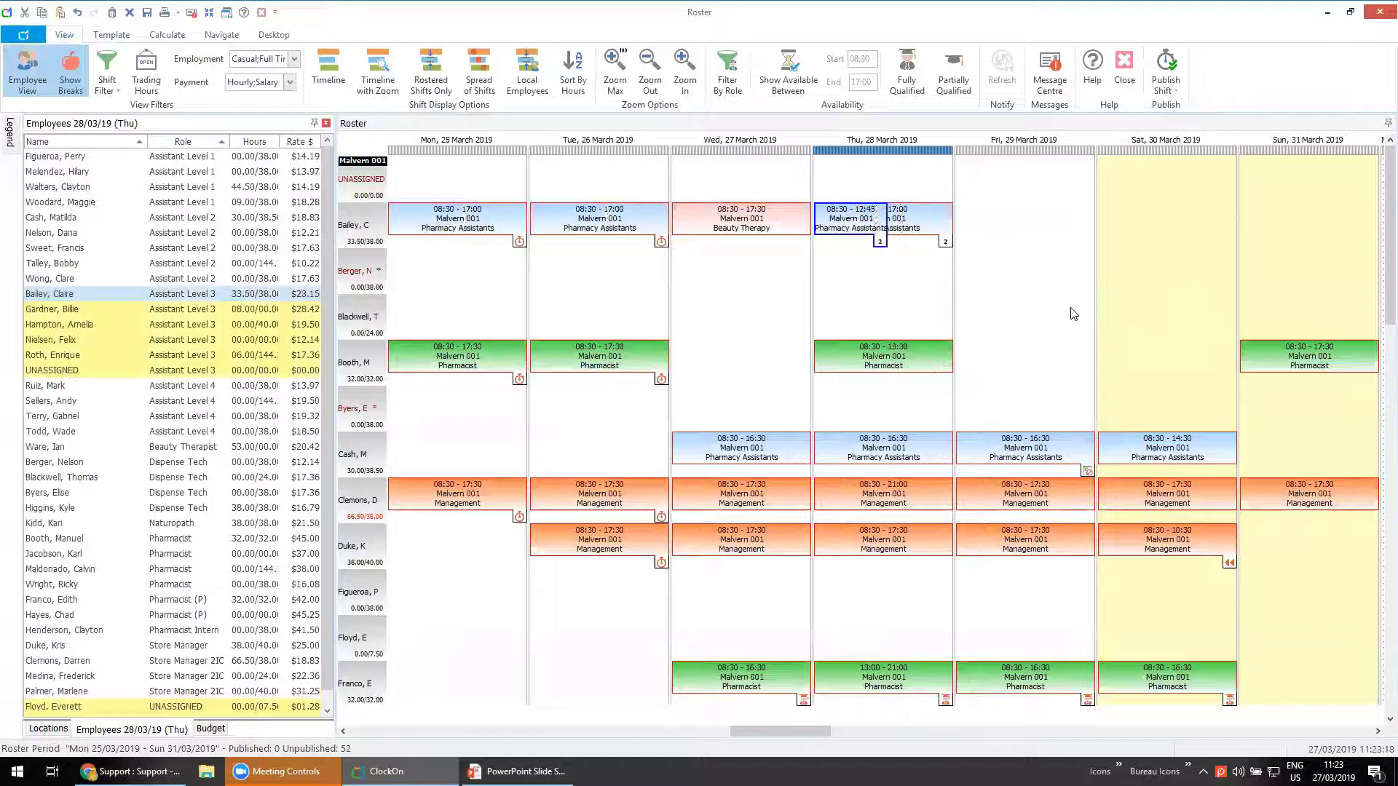
Using the zoomed timeline, apply the Naturopath role to Thursday's 12:45 - 17:00 split shift, then return to the week view.
click(383, 78)
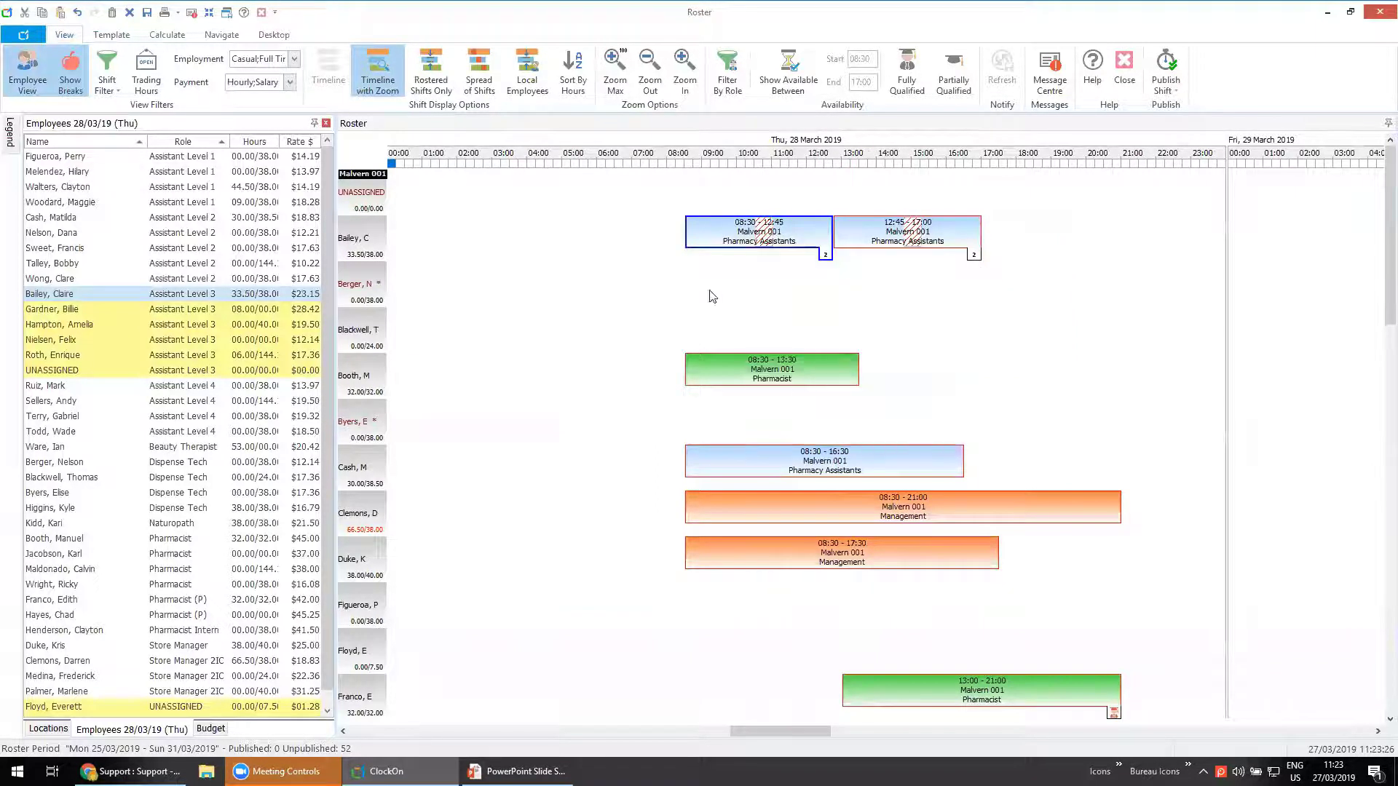
click(48, 728)
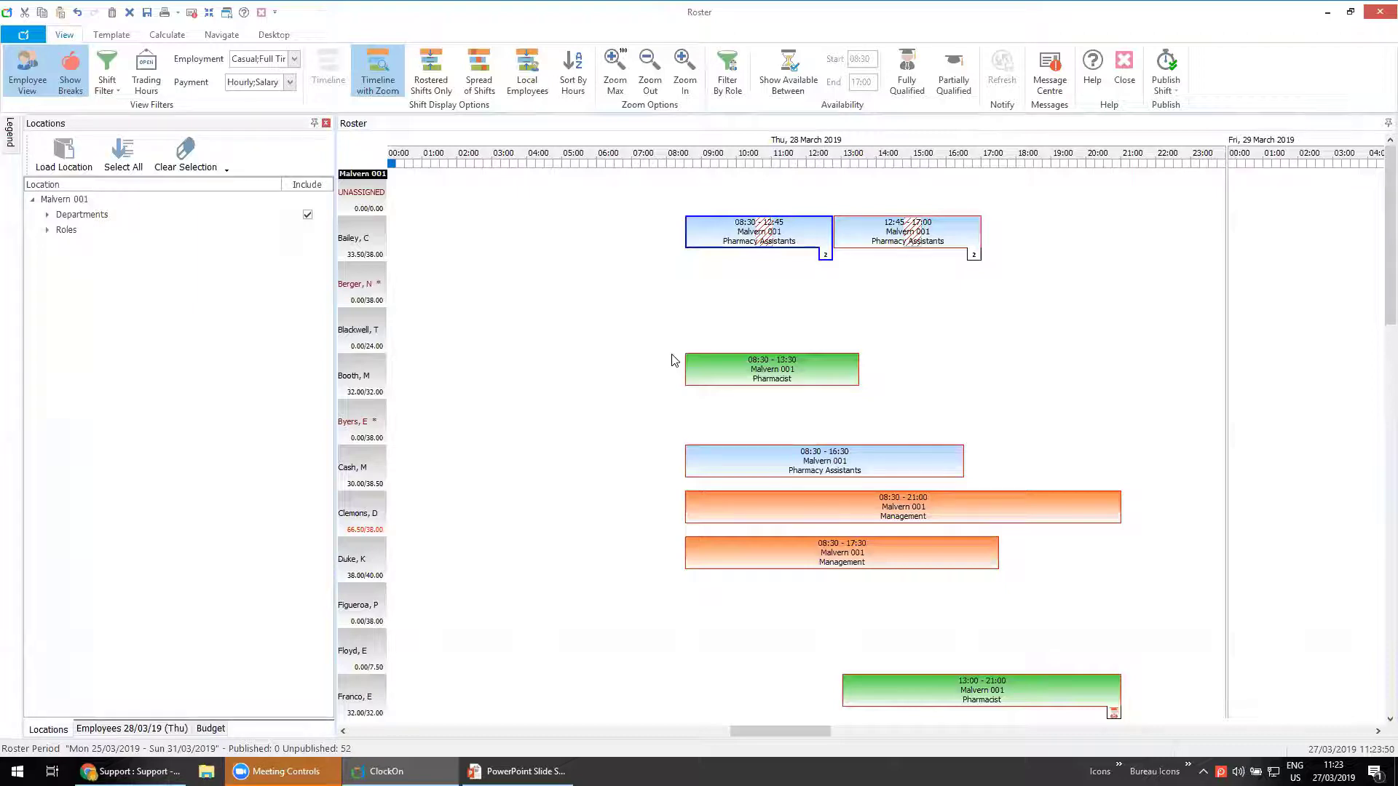
click(47, 231)
drag(93, 337, 906, 233)
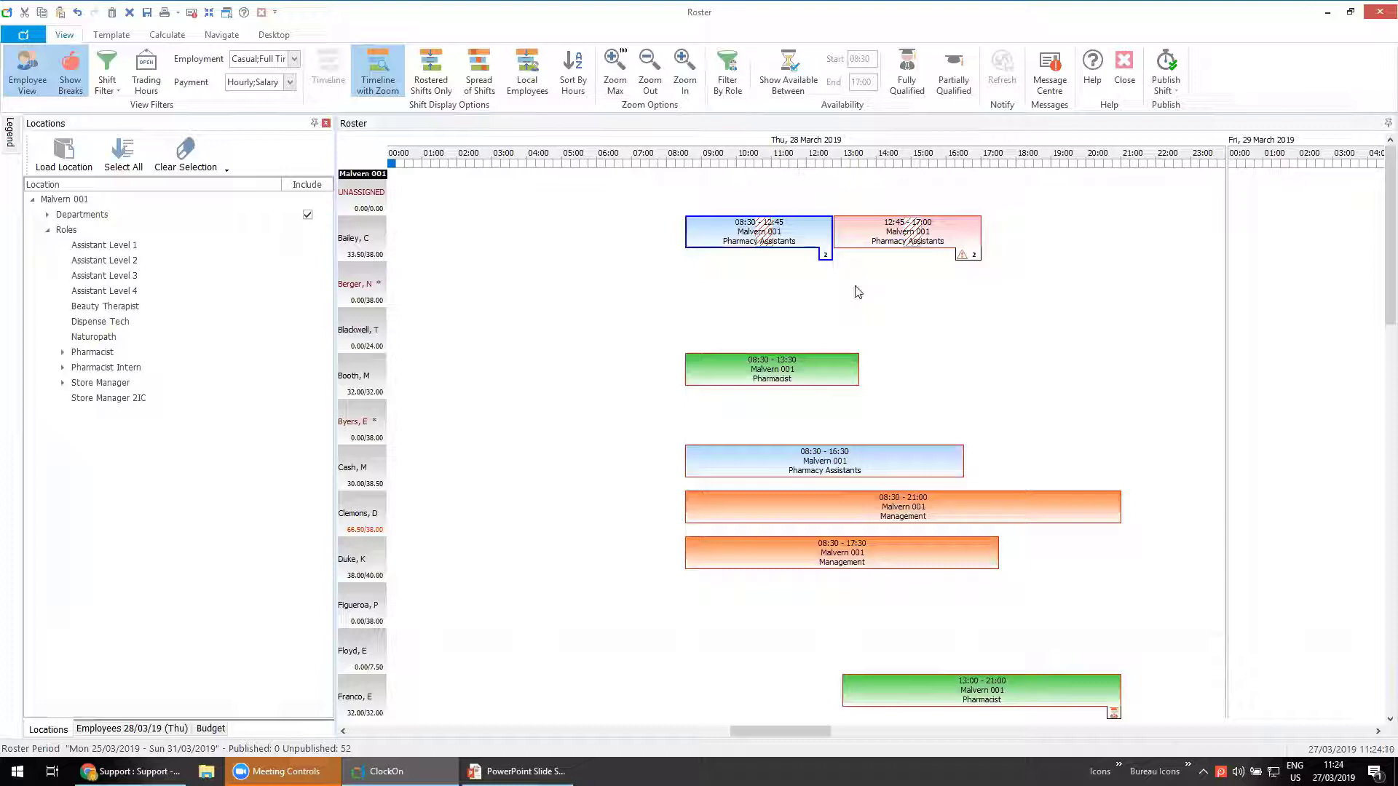
click(384, 93)
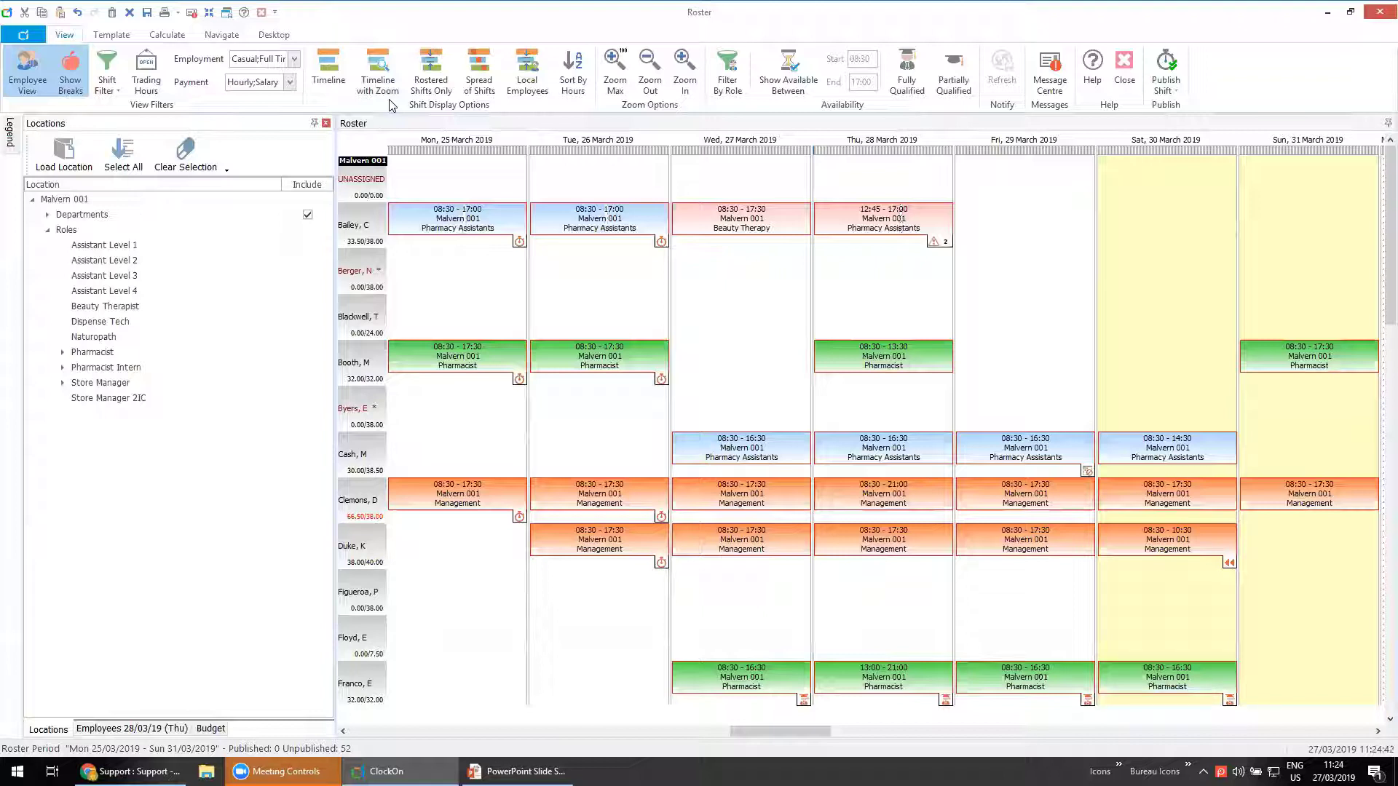
Compare the rate and break options offered for Wednesday's Beauty Therapy shift and Tuesday's 08:30 - 17:30 Pharmacist shift.
right_click(728, 222)
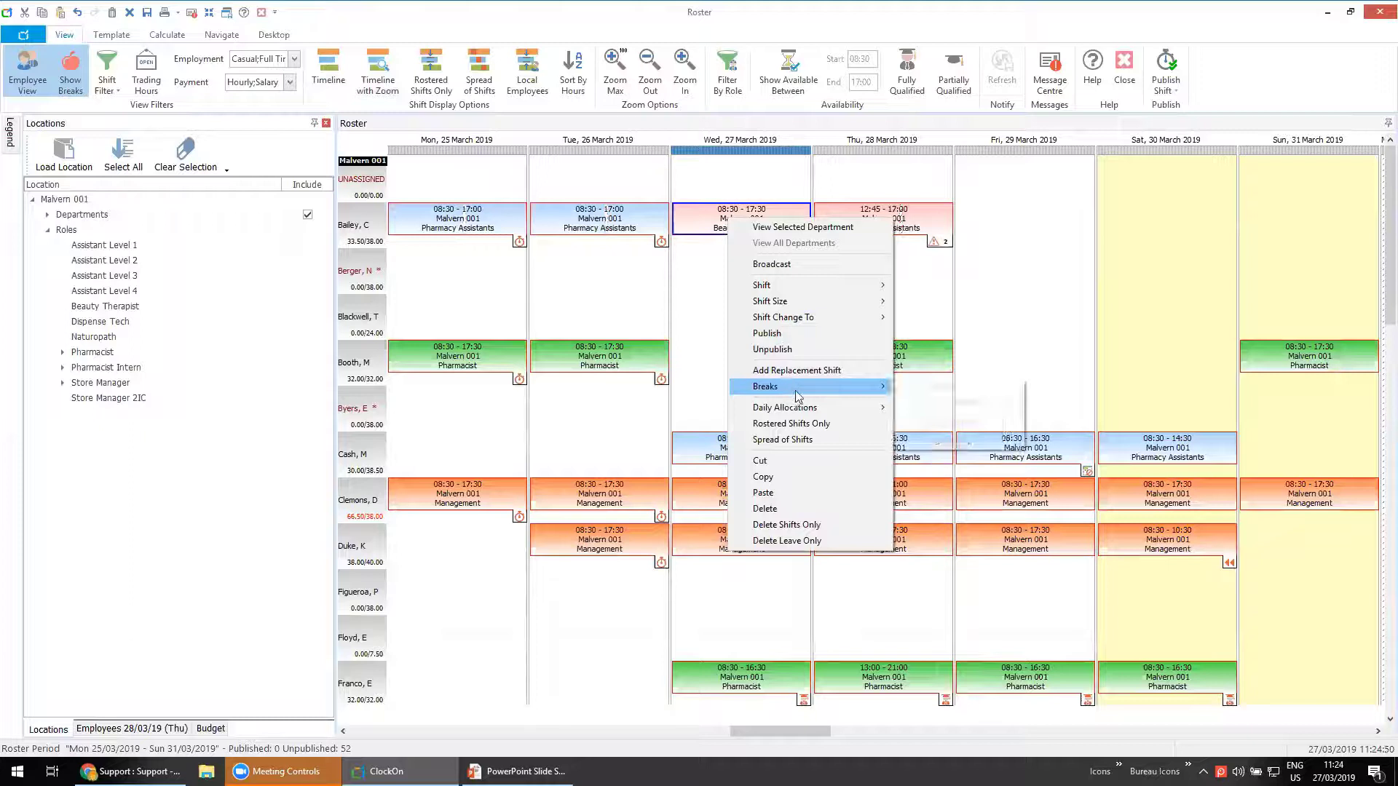
right_click(626, 358)
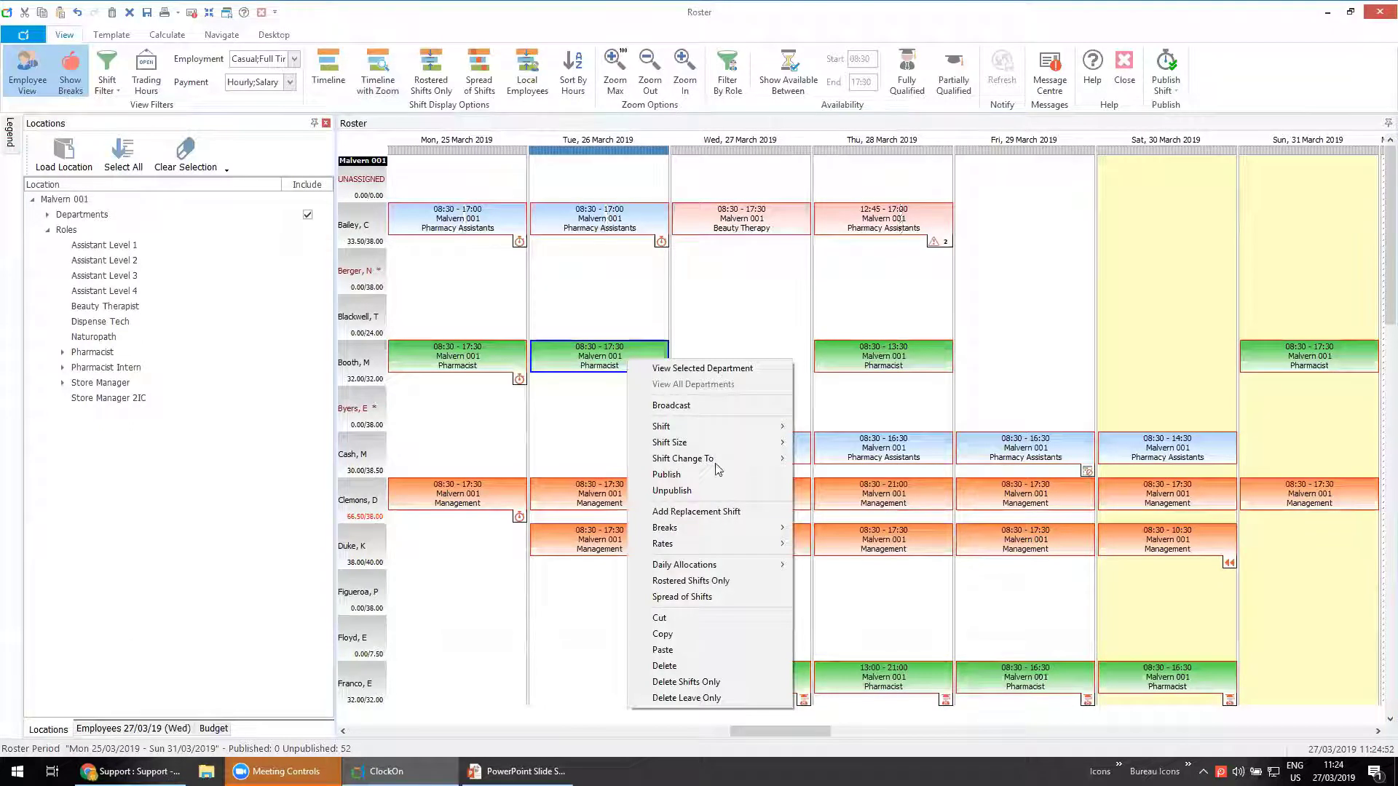
mouse_move(677, 547)
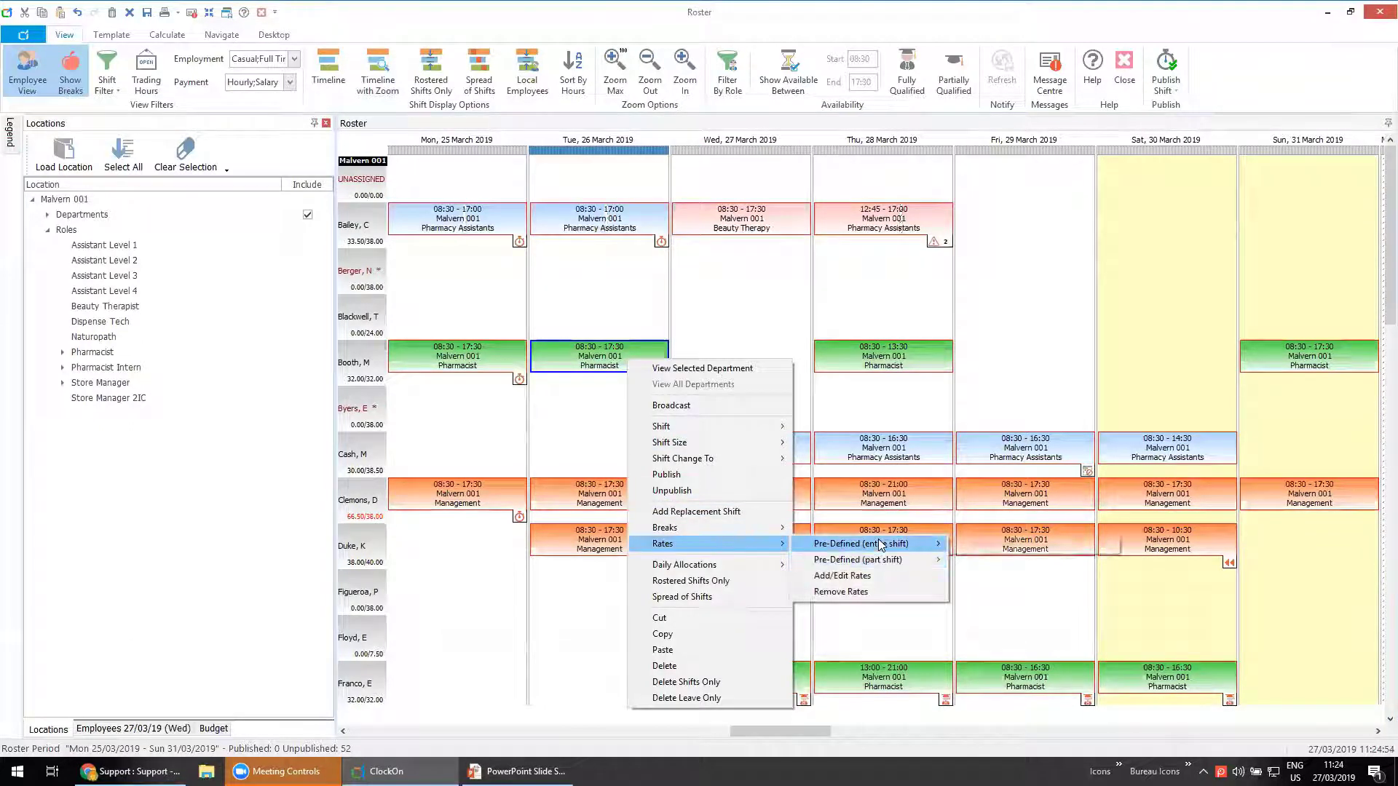
right_click(734, 229)
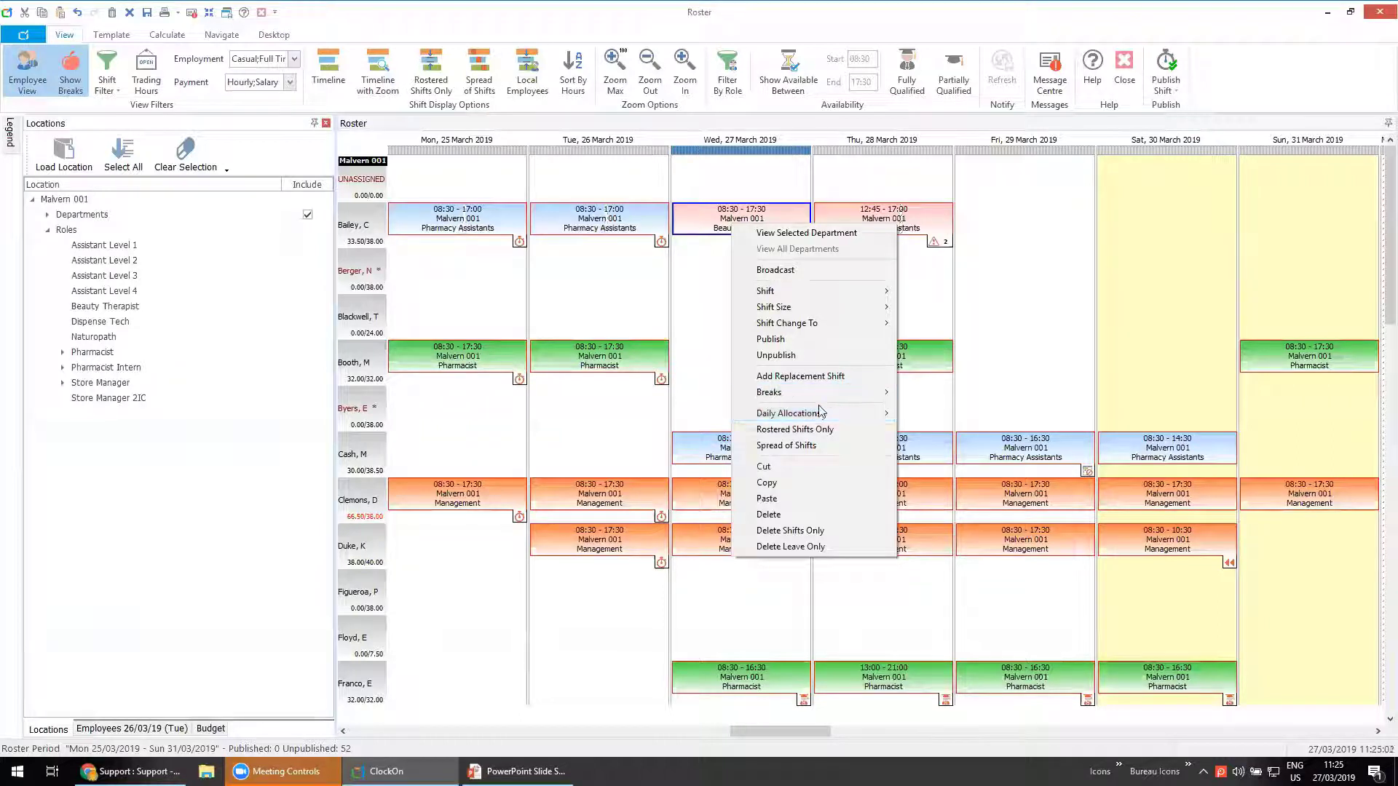
mouse_move(822, 399)
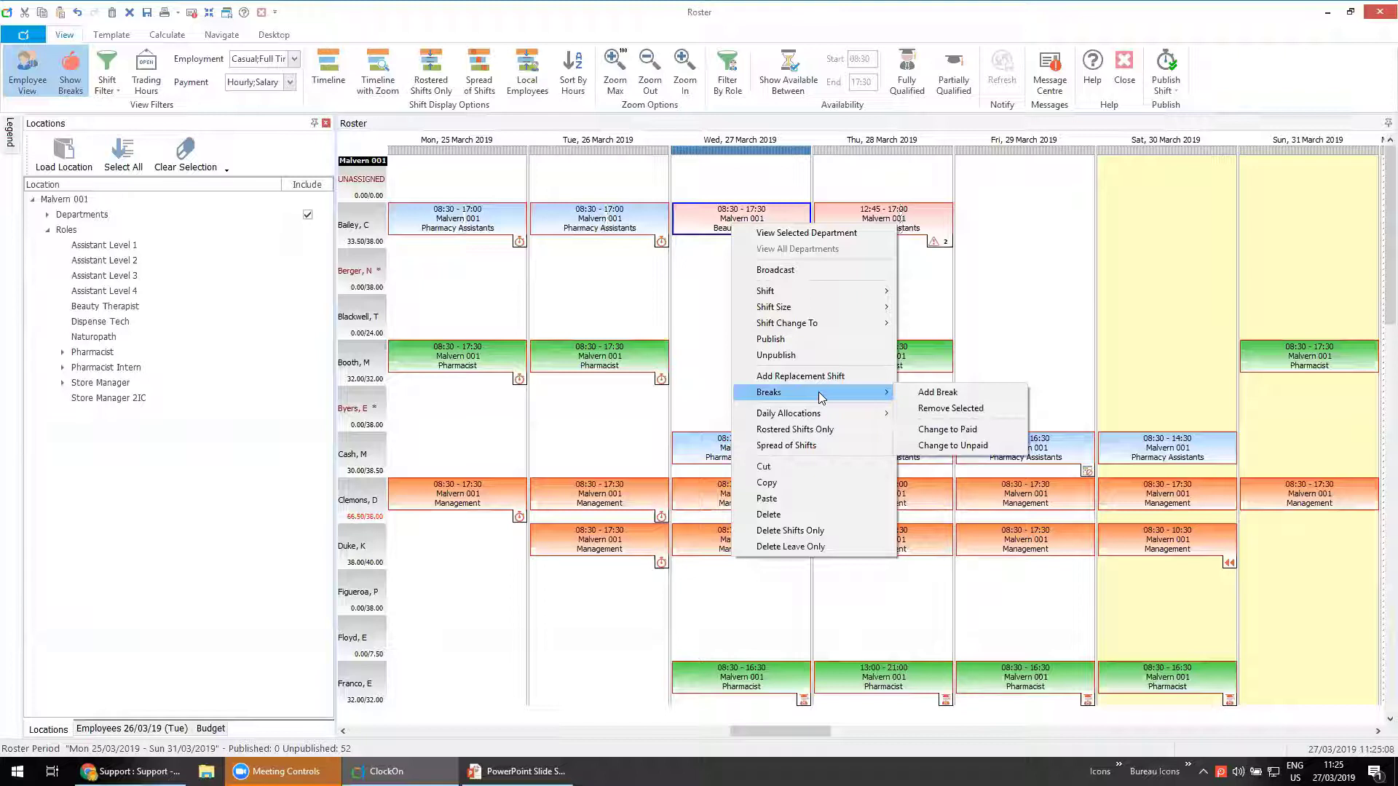
click(1020, 281)
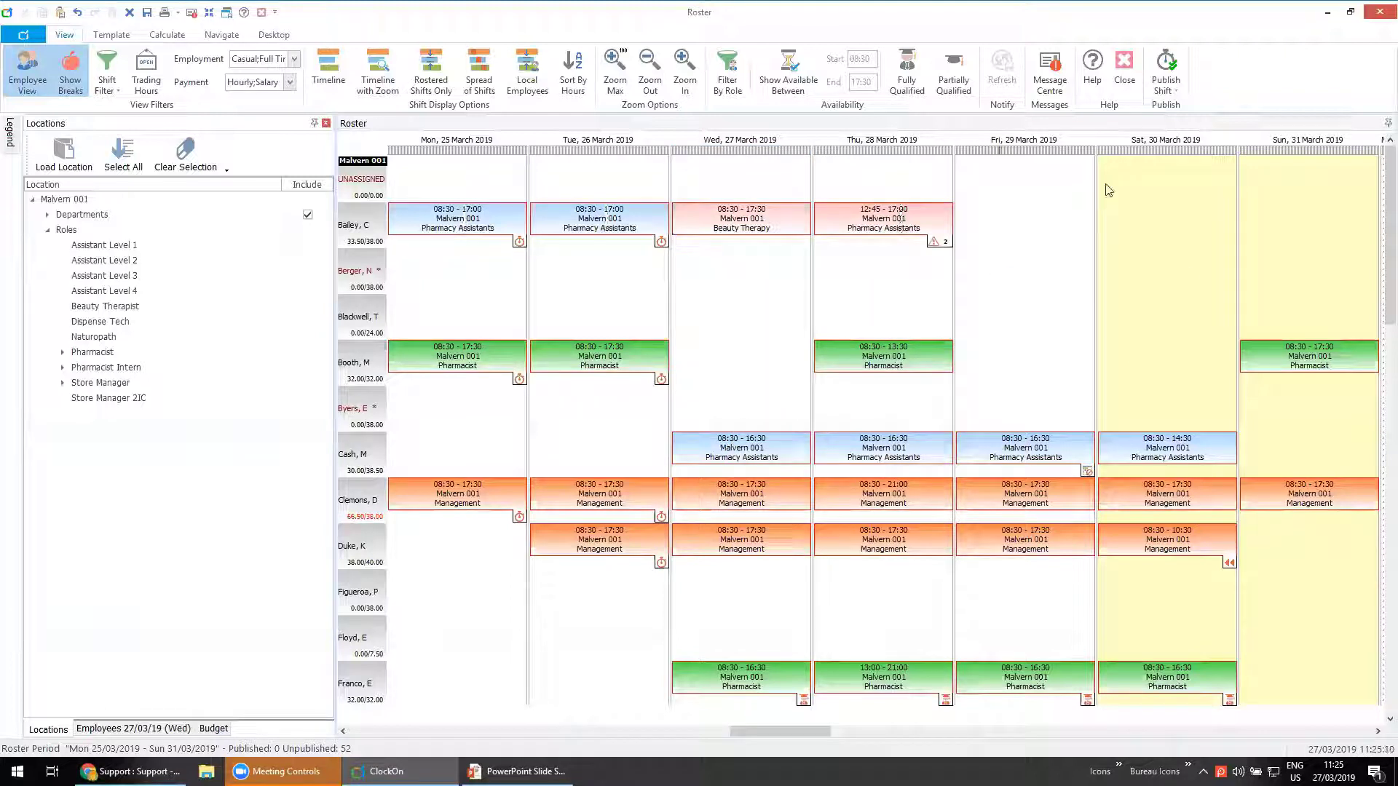
Close the roster with its changes saved and open the list of rate schedules.
click(1124, 71)
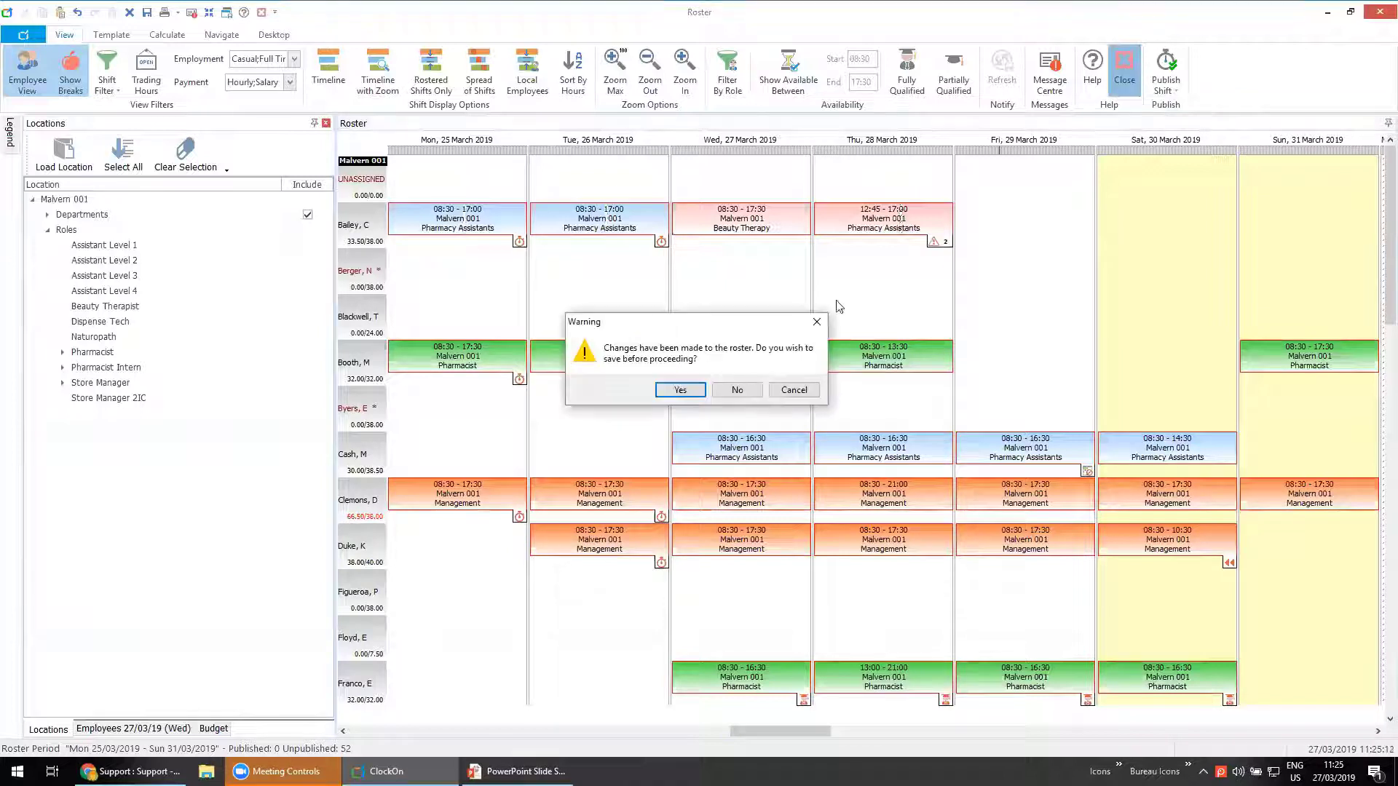
click(680, 391)
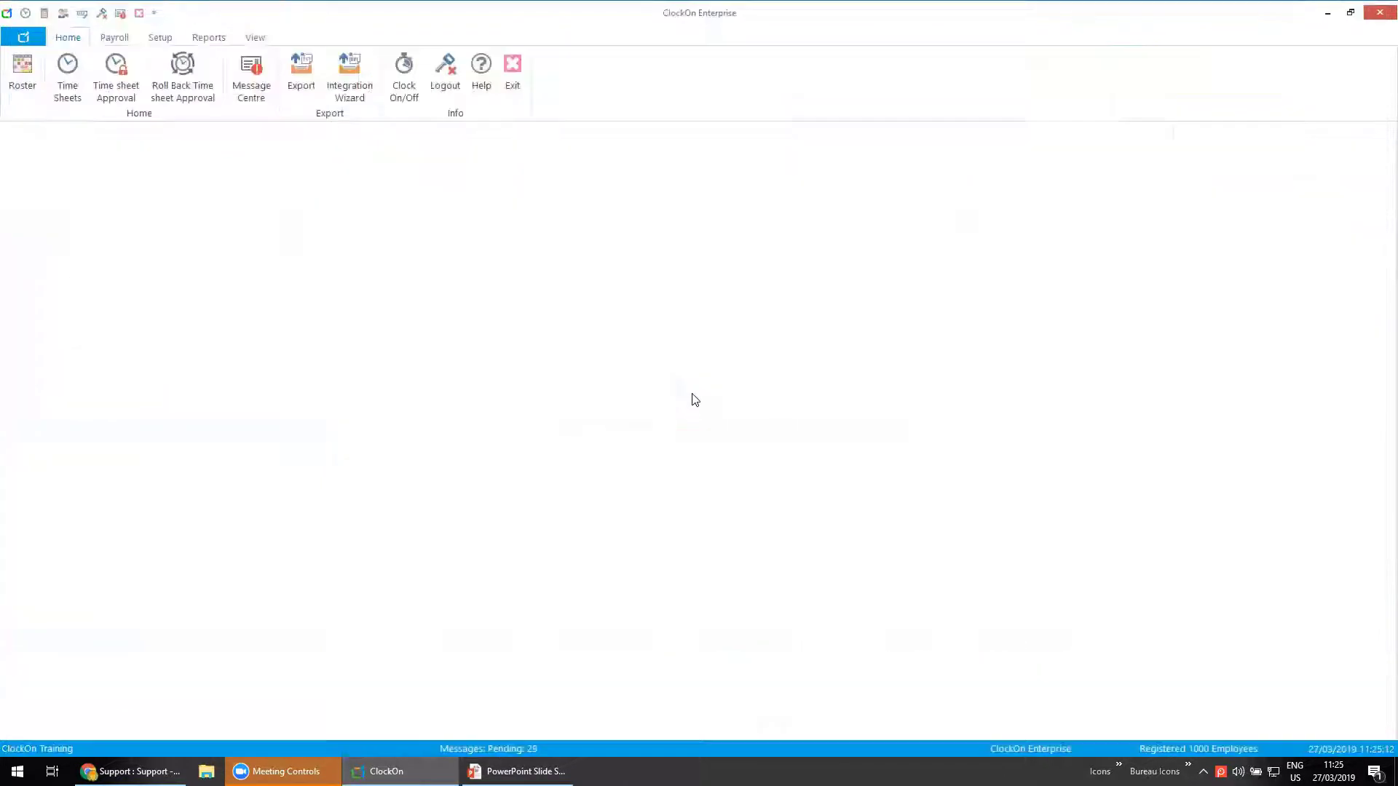
click(161, 39)
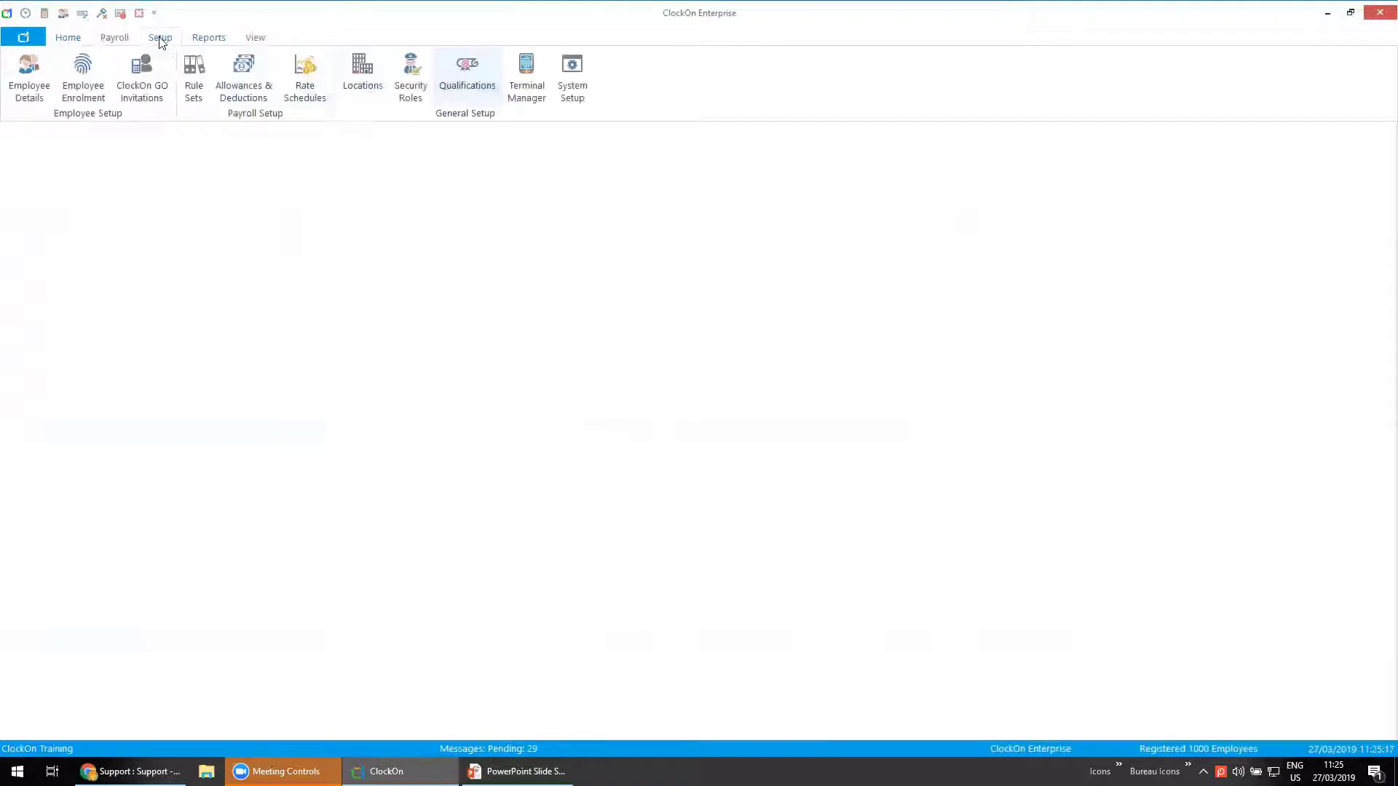
click(318, 102)
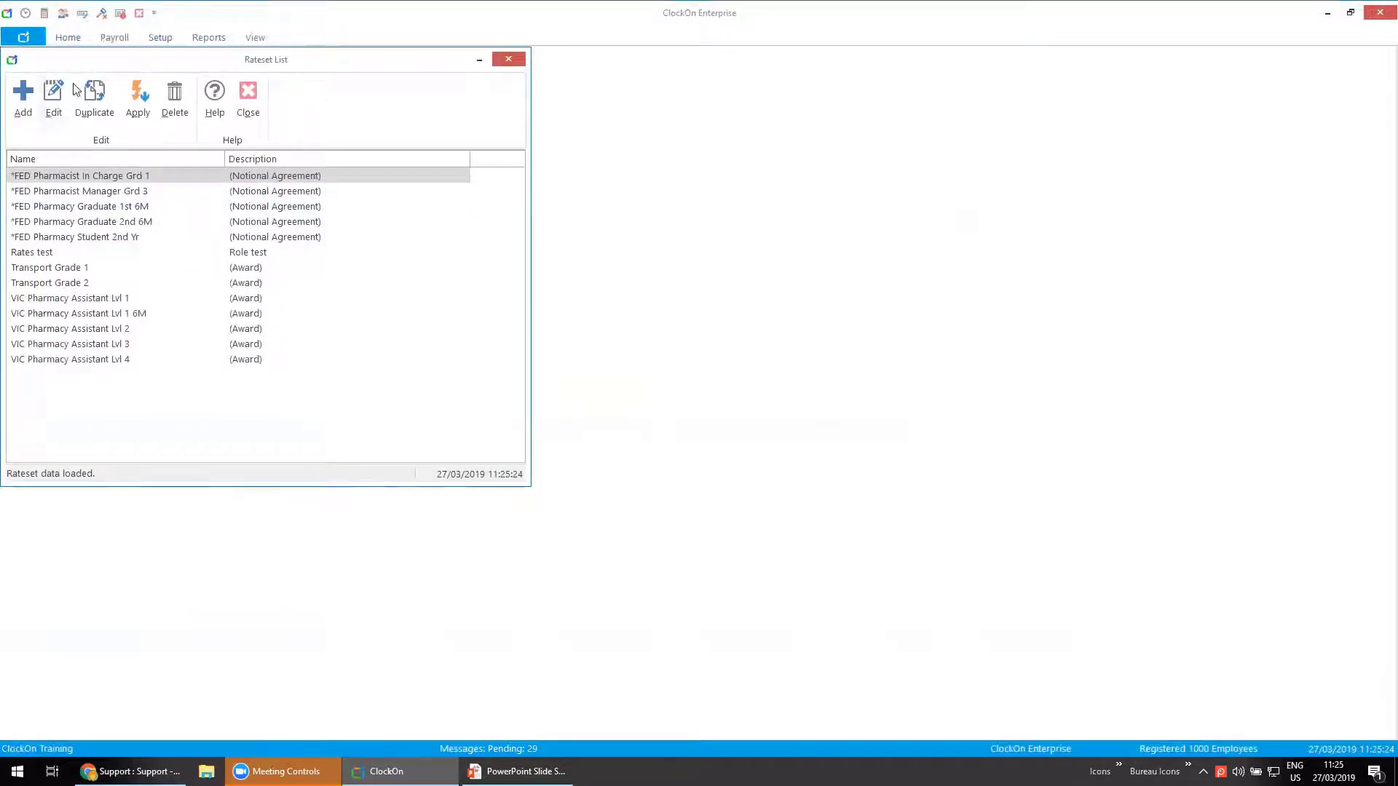
Create a rateset named Role Changes and add a first special rate entry to it.
click(23, 98)
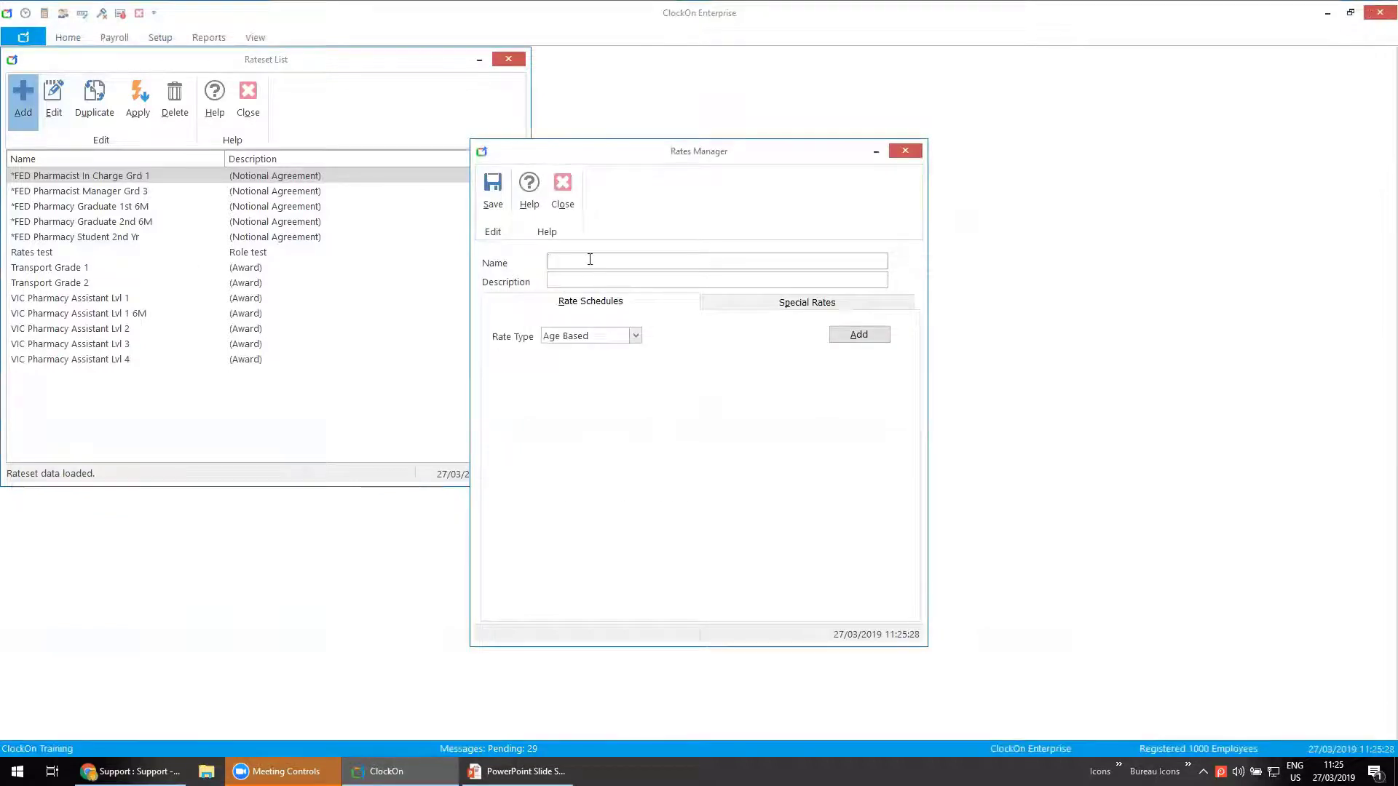
text(Role Changes)
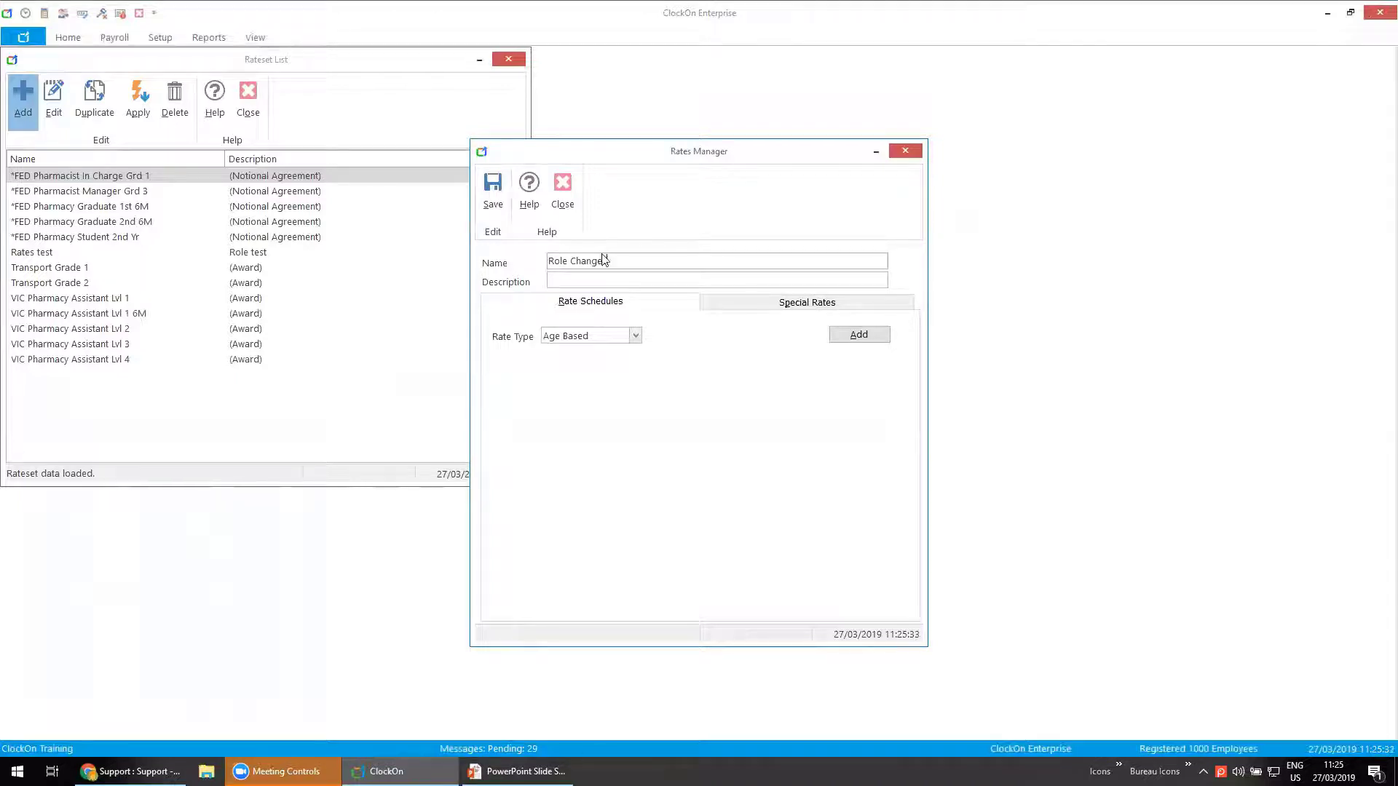
click(761, 302)
click(852, 333)
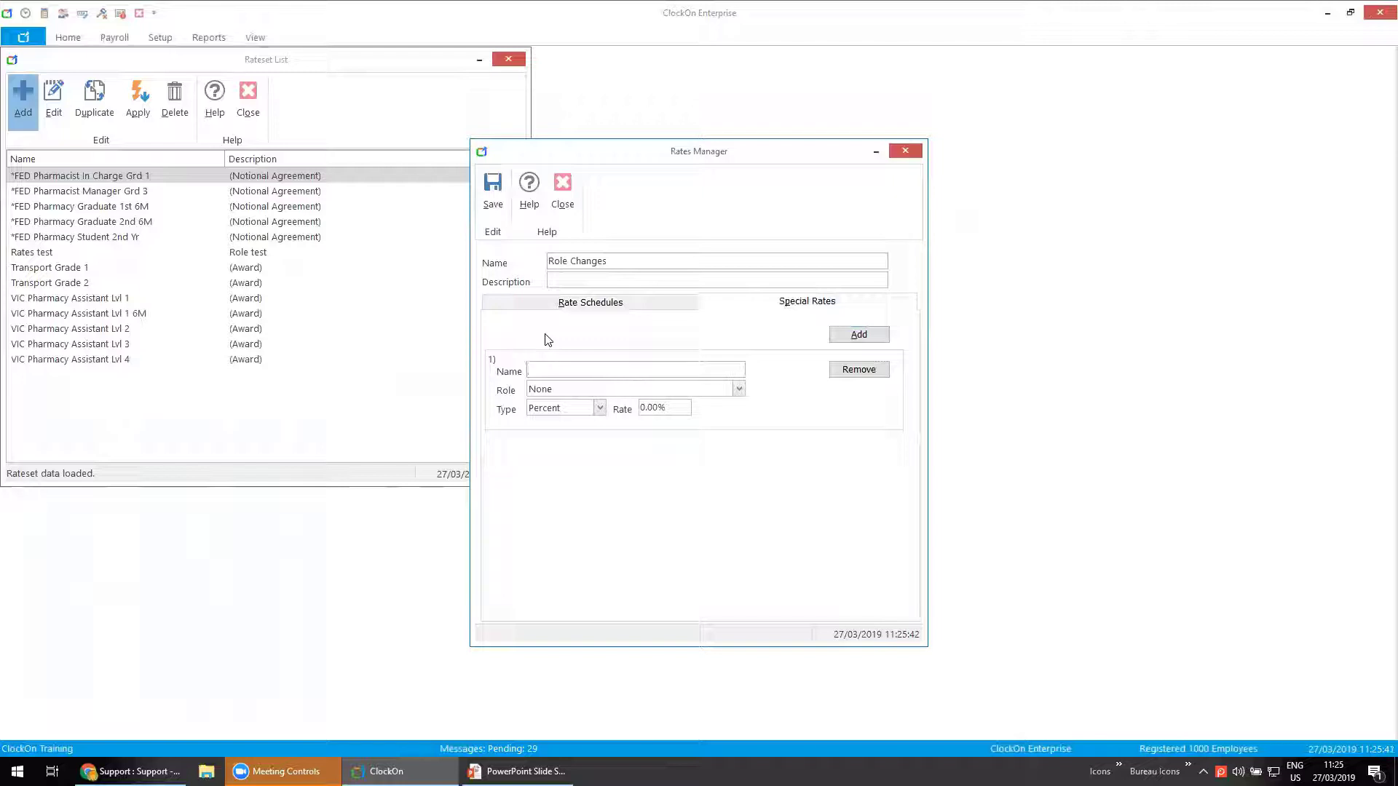
Name the first special rate "Role: Naturopath", assign it the Malvern 001; Naturopath role and set its Percent rate to 100.
text(Role: NAturopath)
click(739, 388)
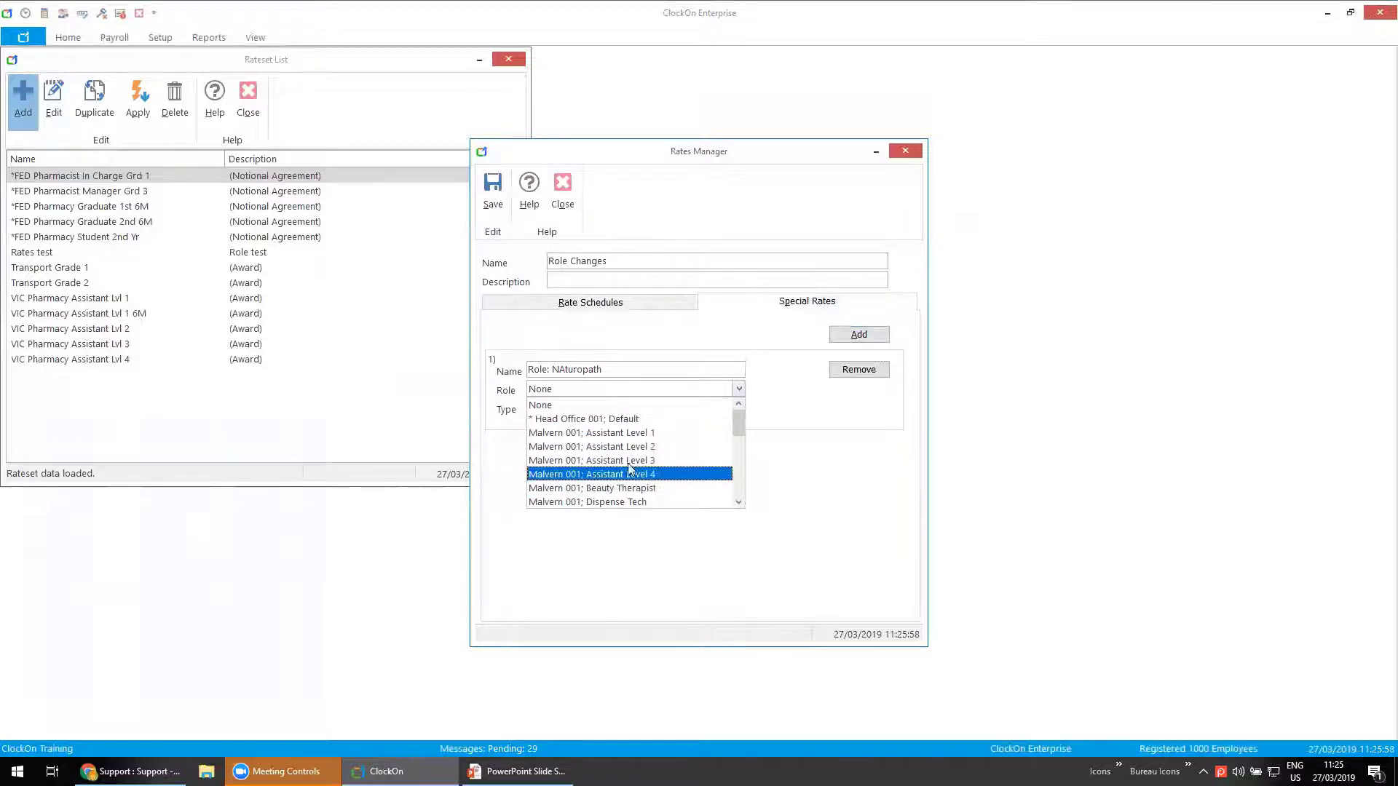
click(738, 502)
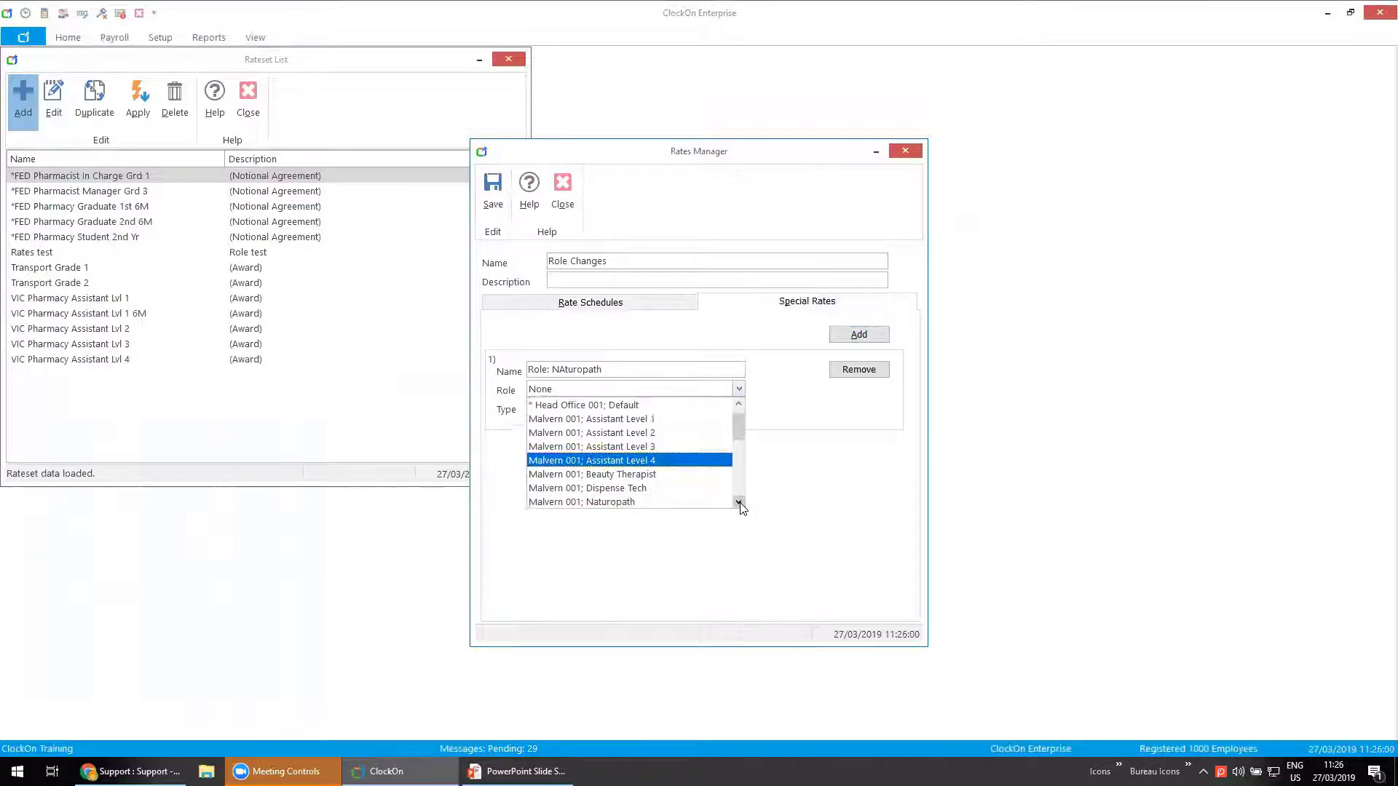
click(596, 488)
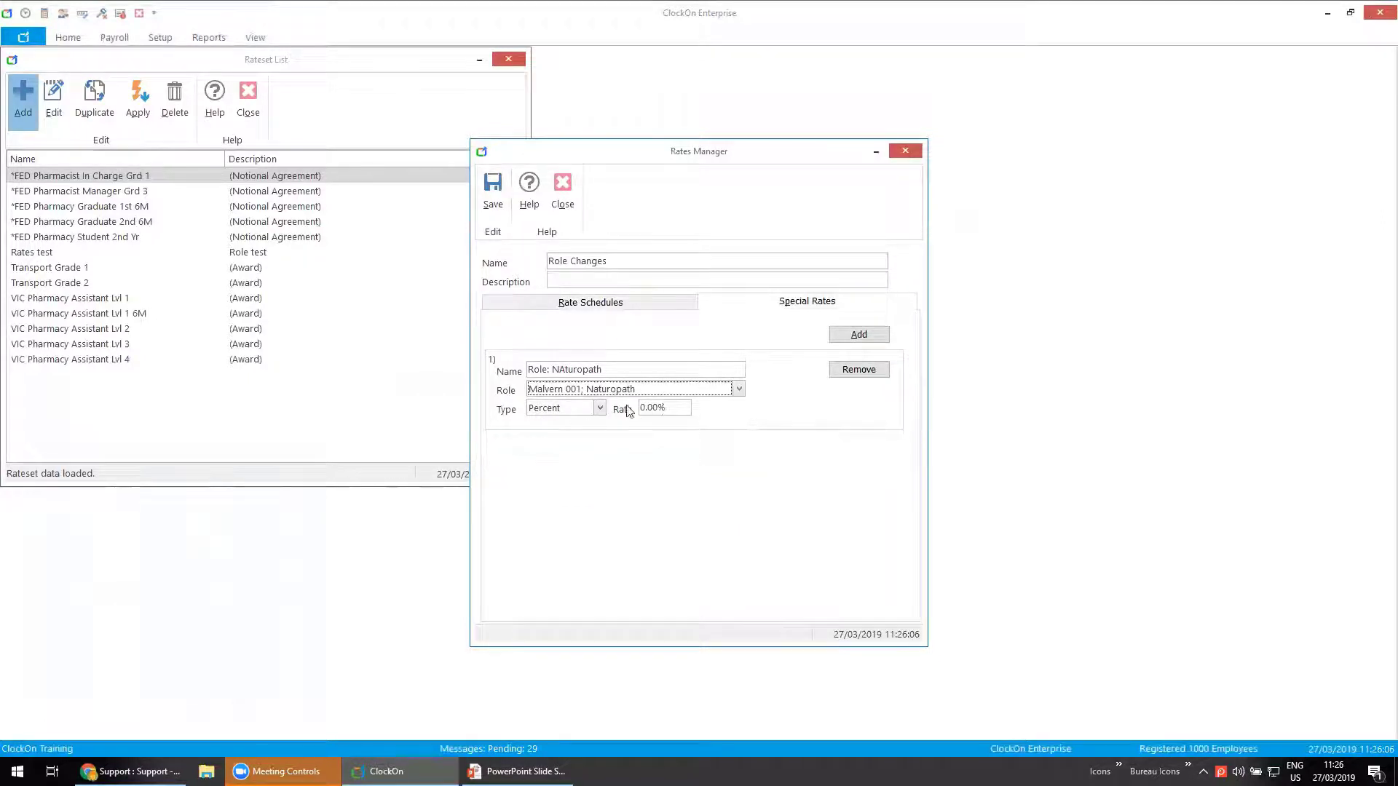
click(666, 408)
text(100)
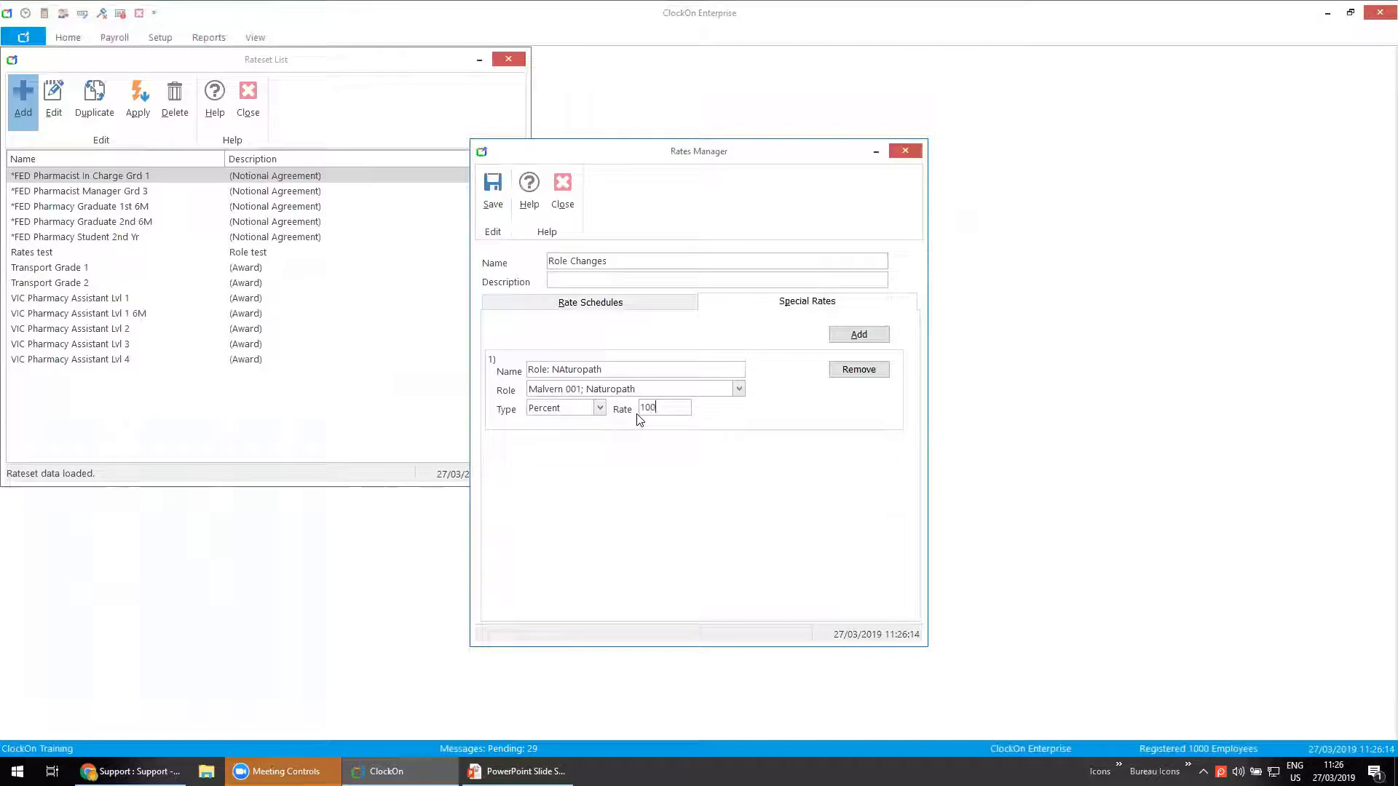
click(566, 369)
key(BackSpace)
text(a)
Try the +/- $ type with a rate of 0 on the Naturopath special rate, and return it to Percent at 100.
click(600, 409)
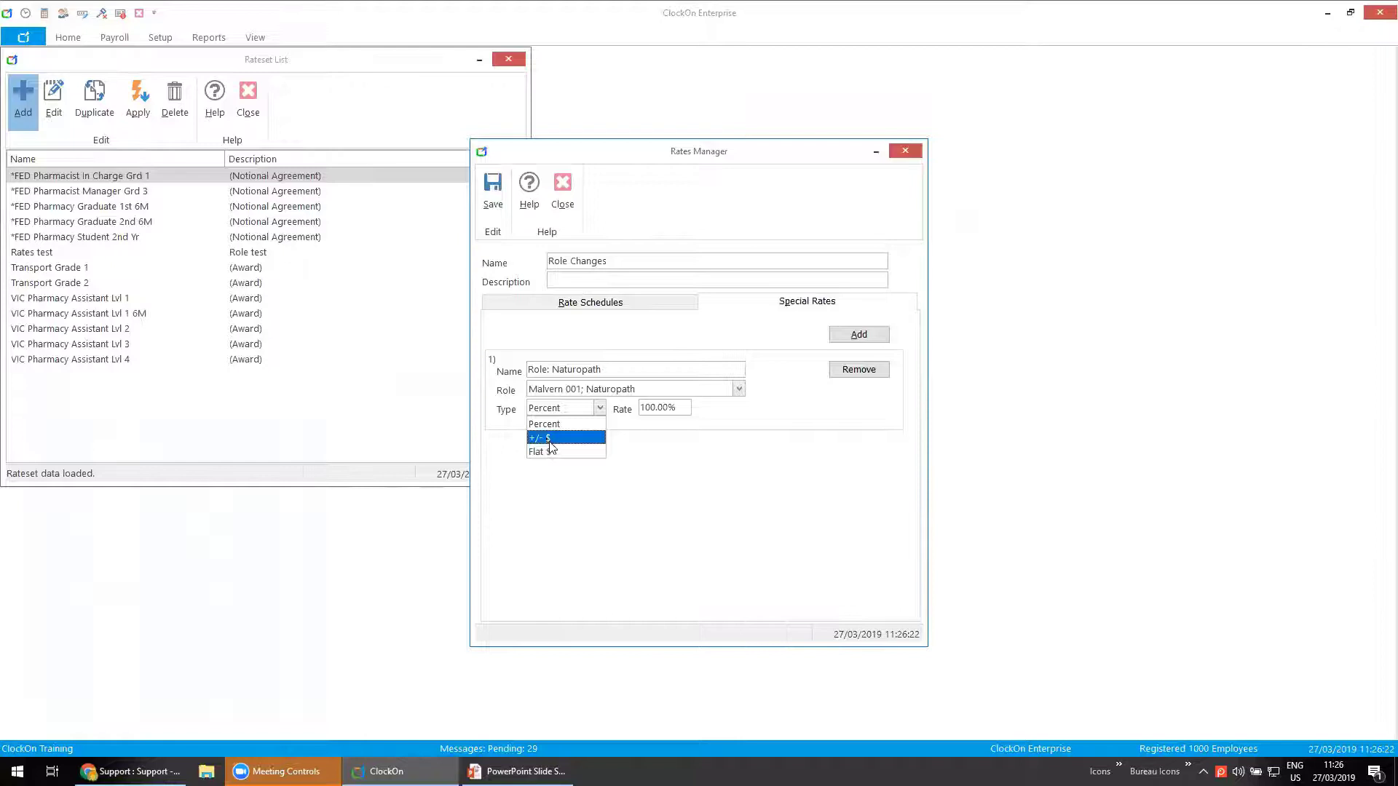
click(547, 444)
key(Tab)
text(0)
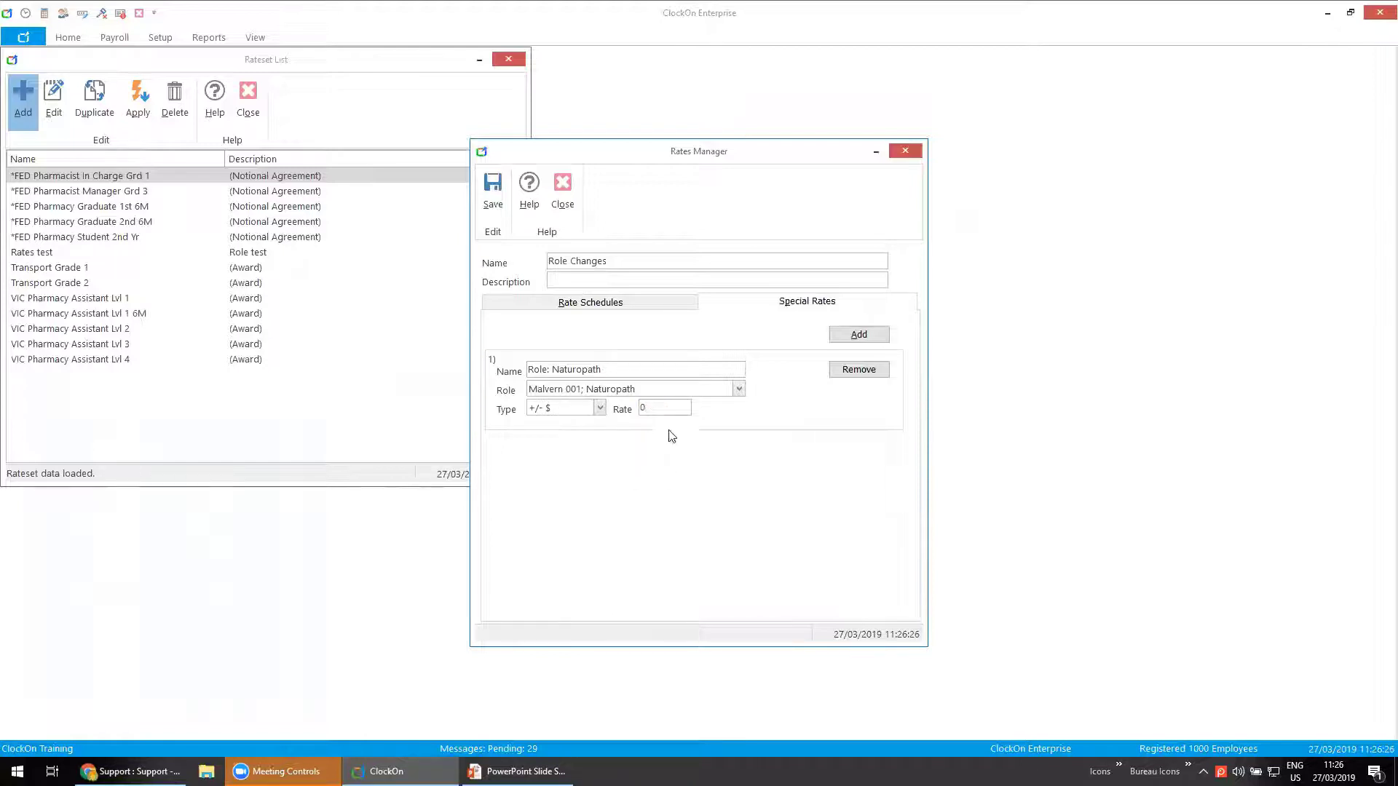
click(598, 408)
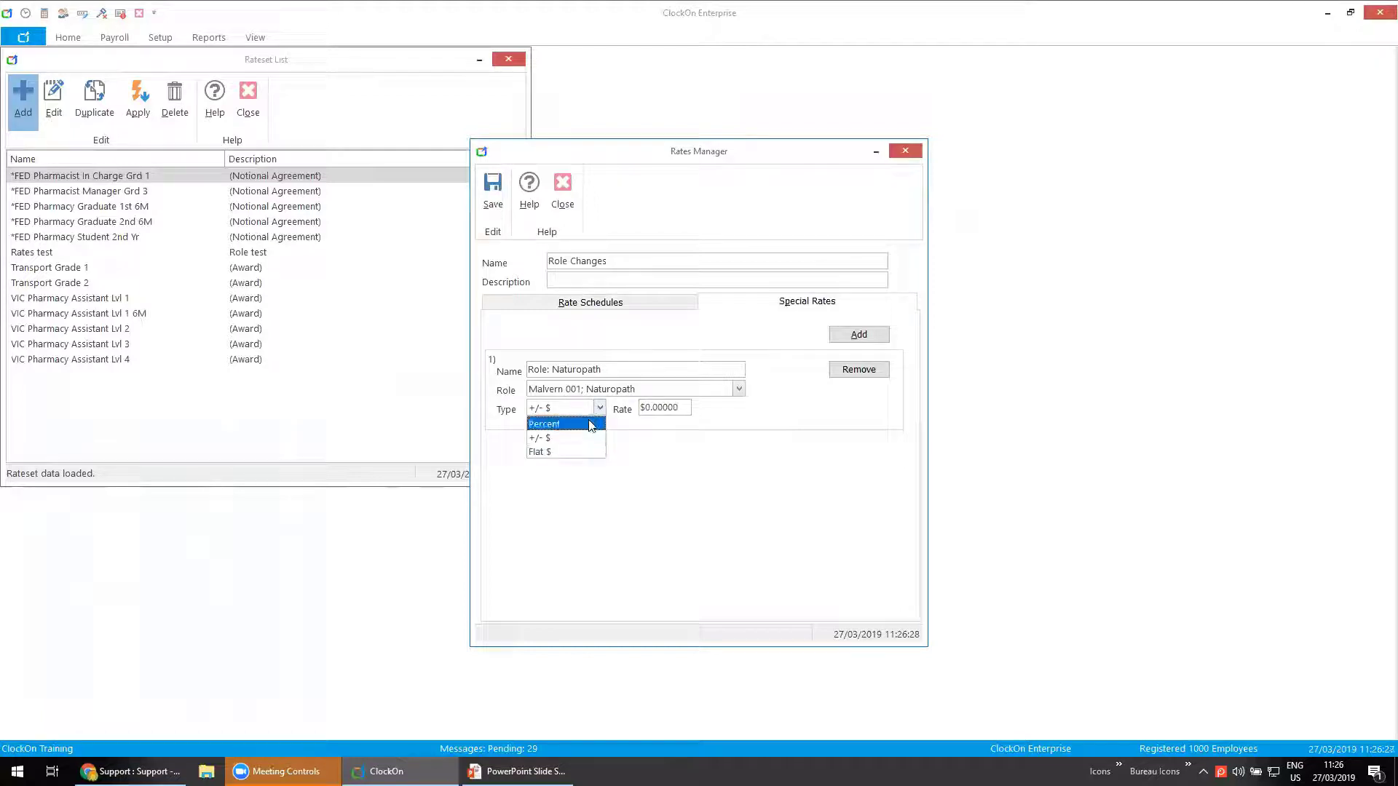
click(554, 424)
key(Tab)
text(100)
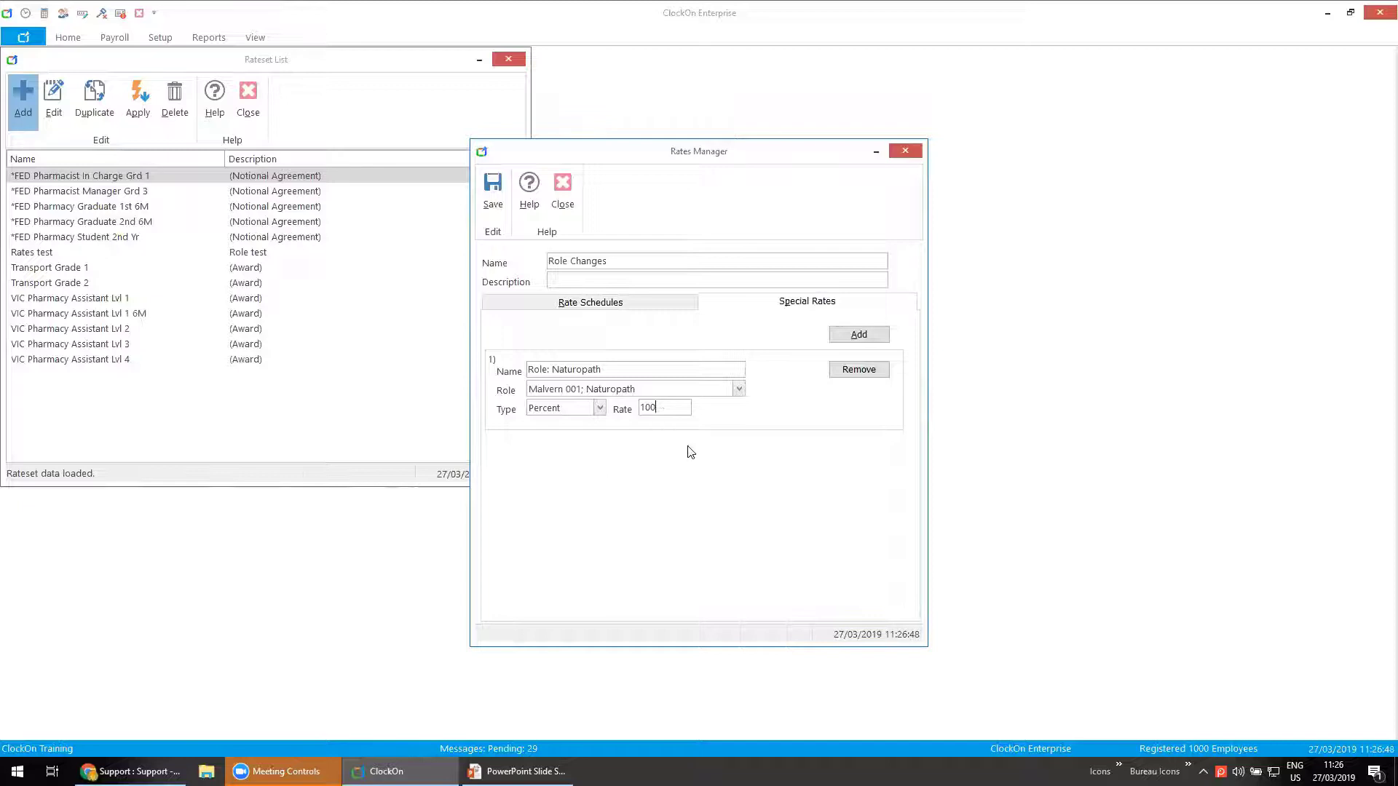
Add a second special rate "Role: Beauty" for Malvern 001; Beauty Therapist at 100 percent, and save the rateset.
click(851, 339)
text(Role)
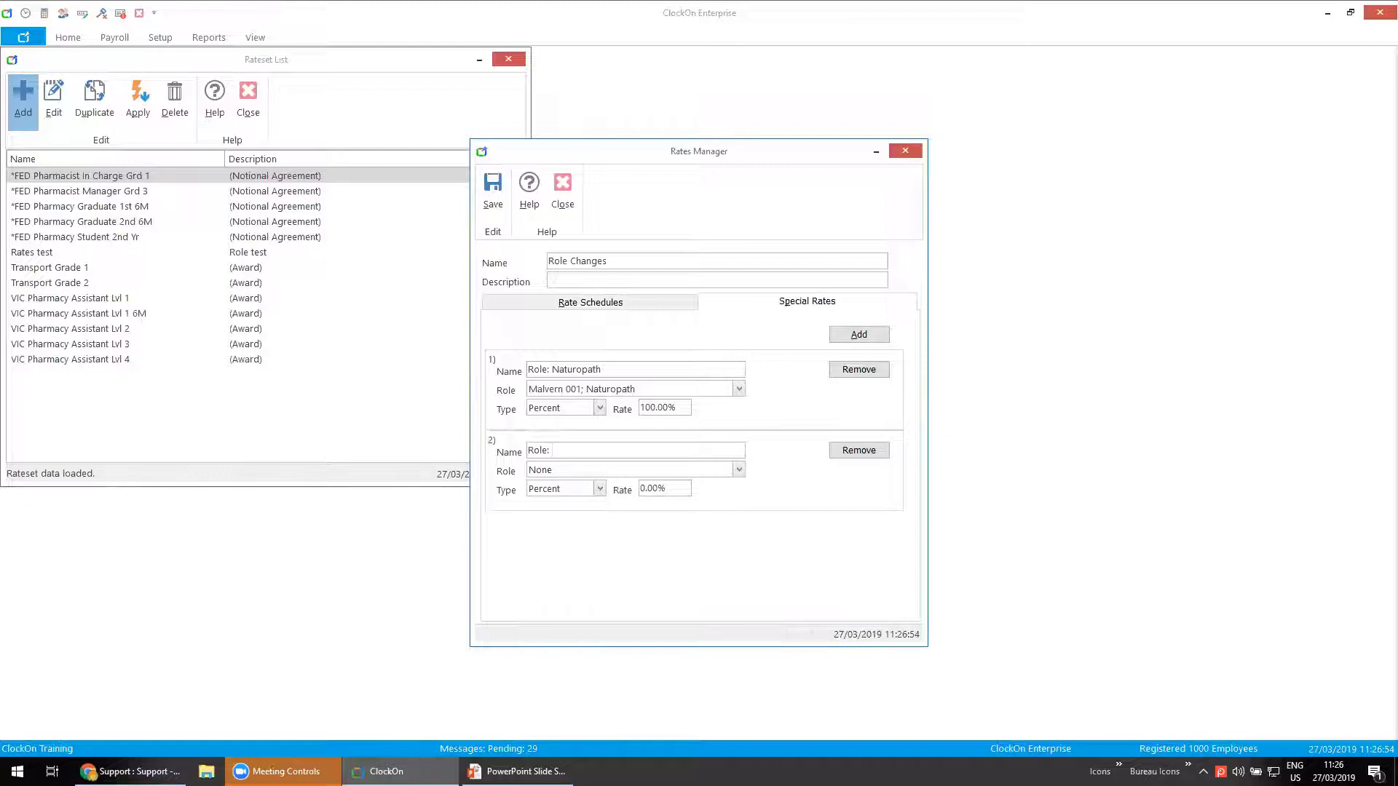
text(: Beauty)
click(739, 469)
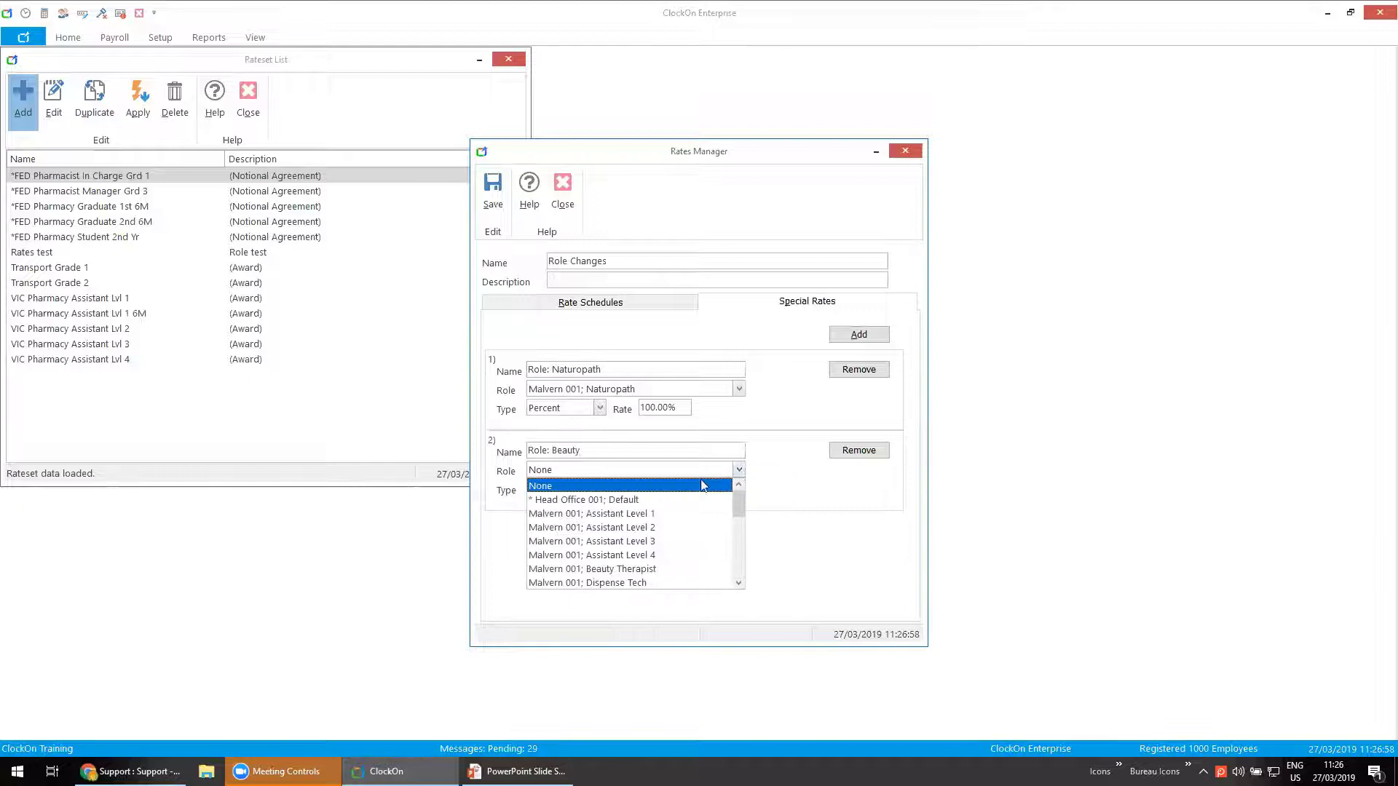
click(661, 569)
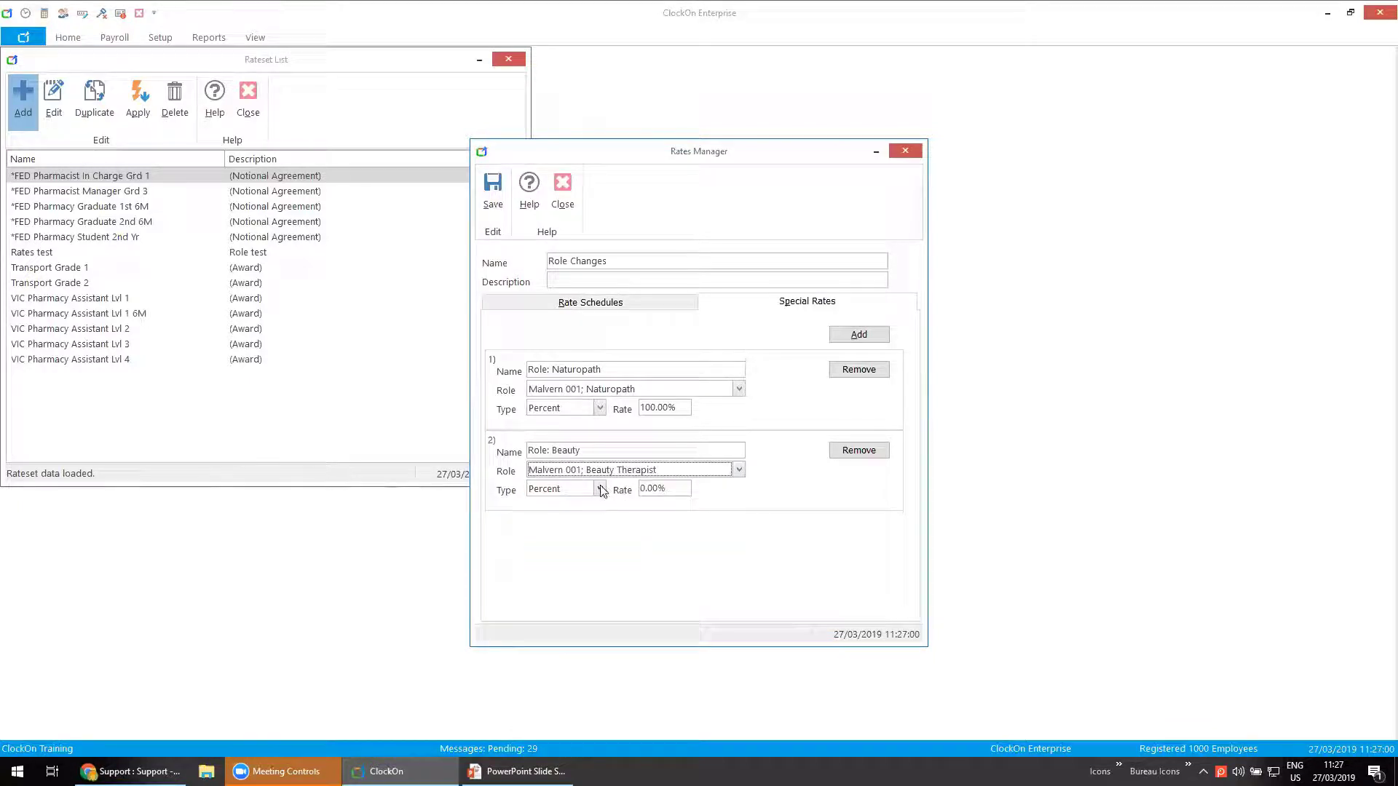
key(Tab)
key(Tab)
text(100)
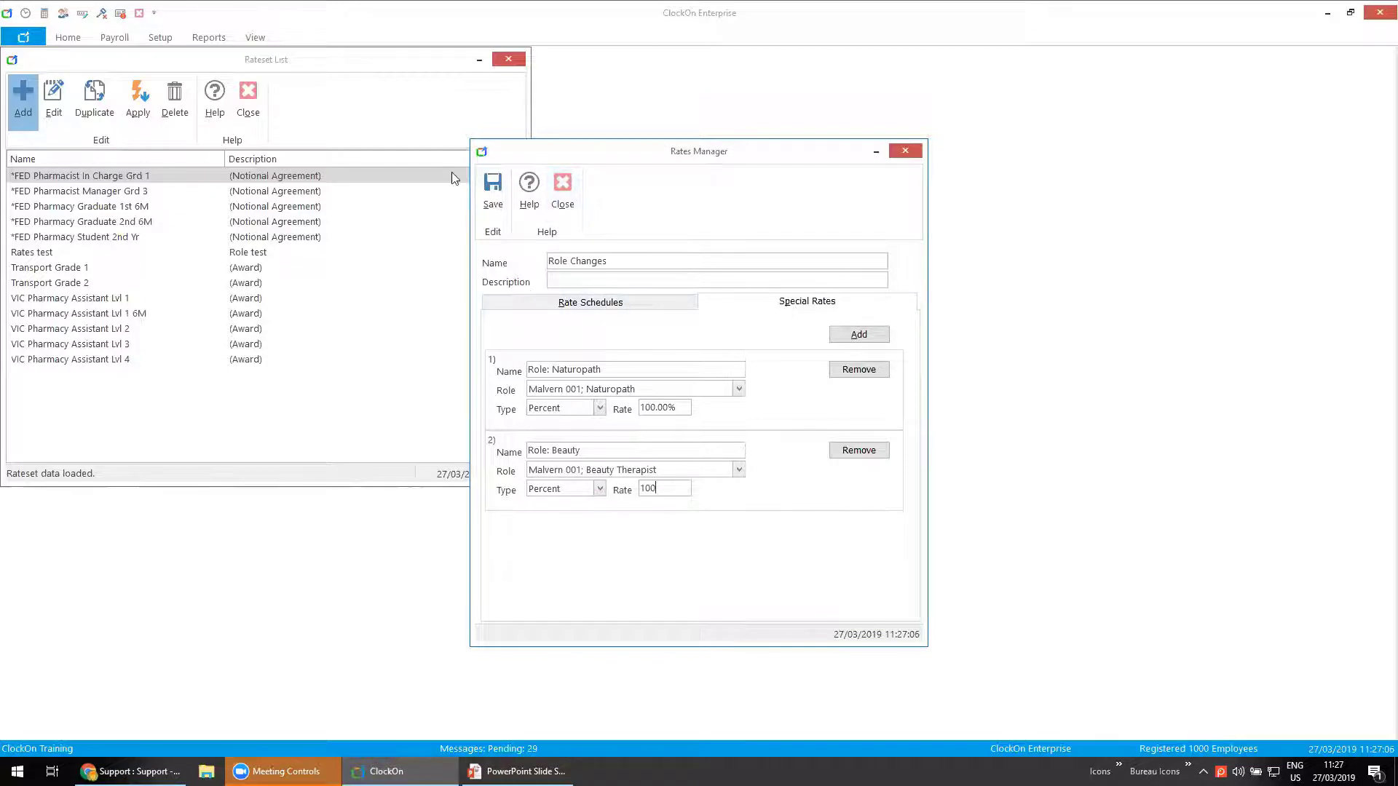
click(493, 188)
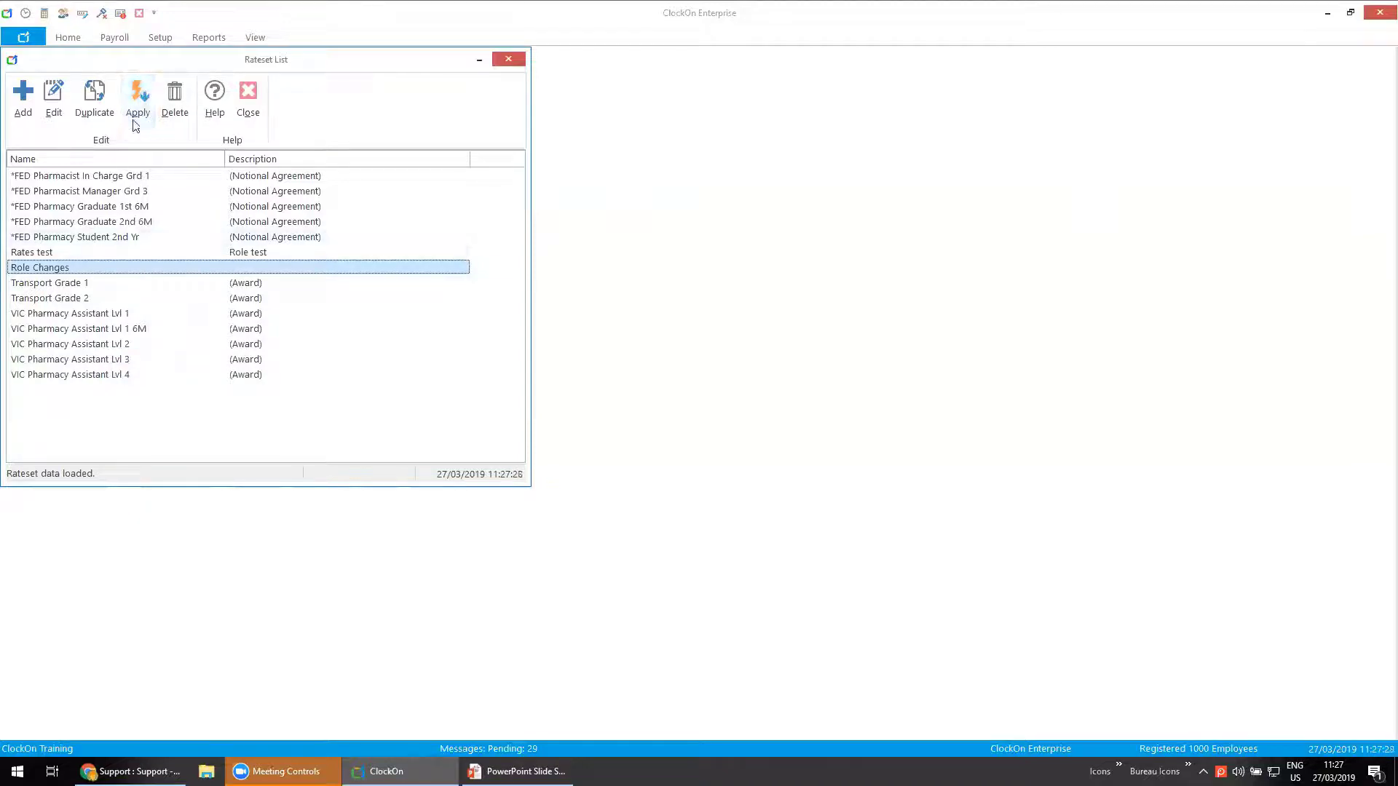
Apply the Role Changes rateset to the first named employee in the list and close the rateset windows.
click(135, 89)
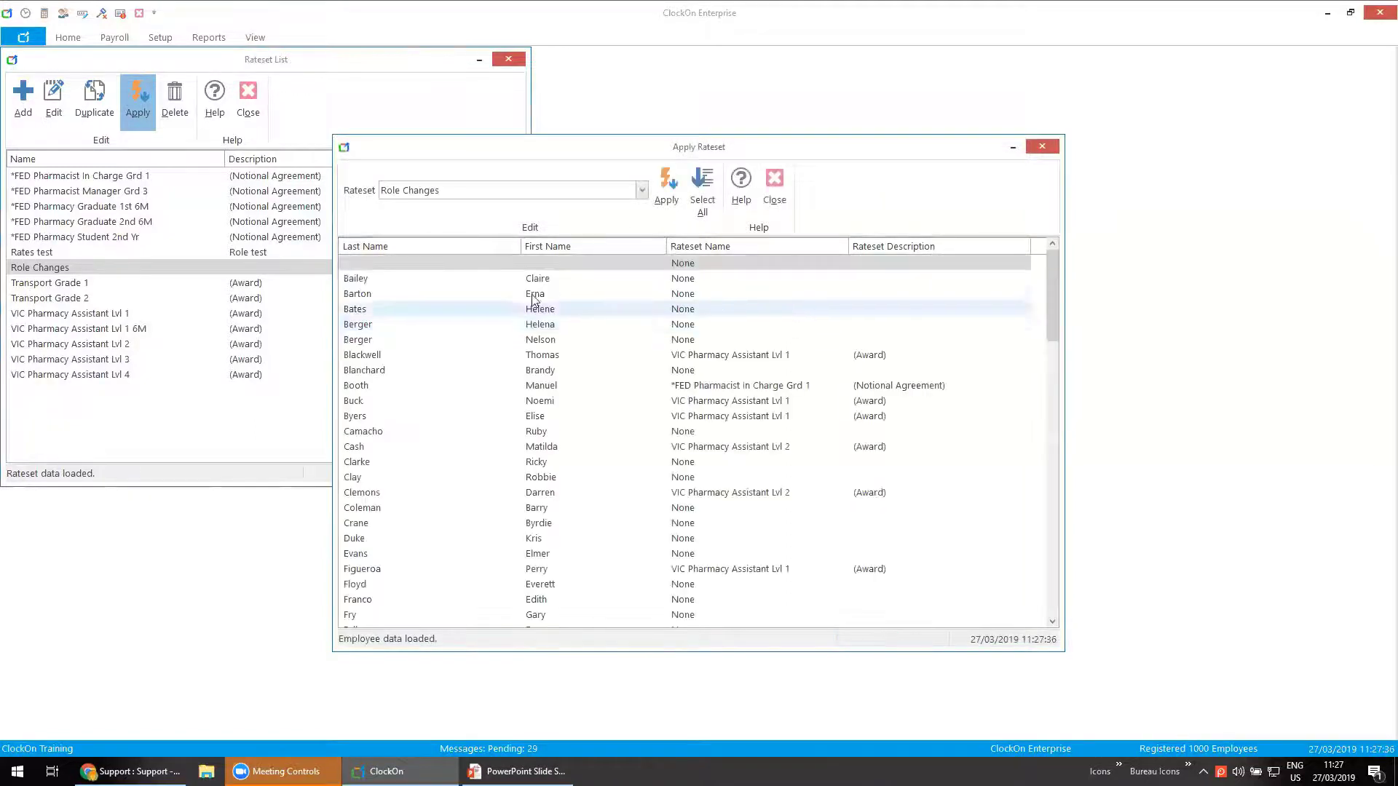
click(666, 187)
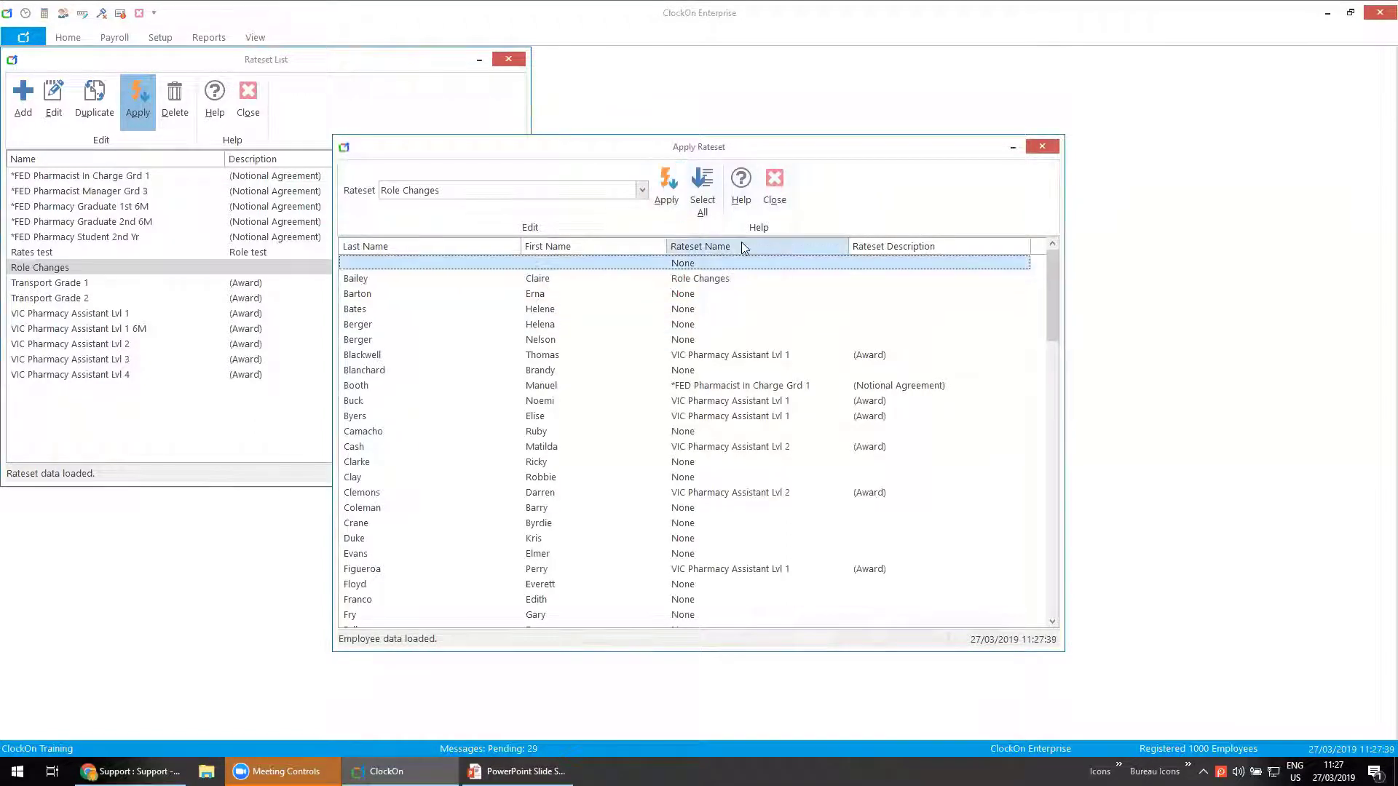
click(774, 183)
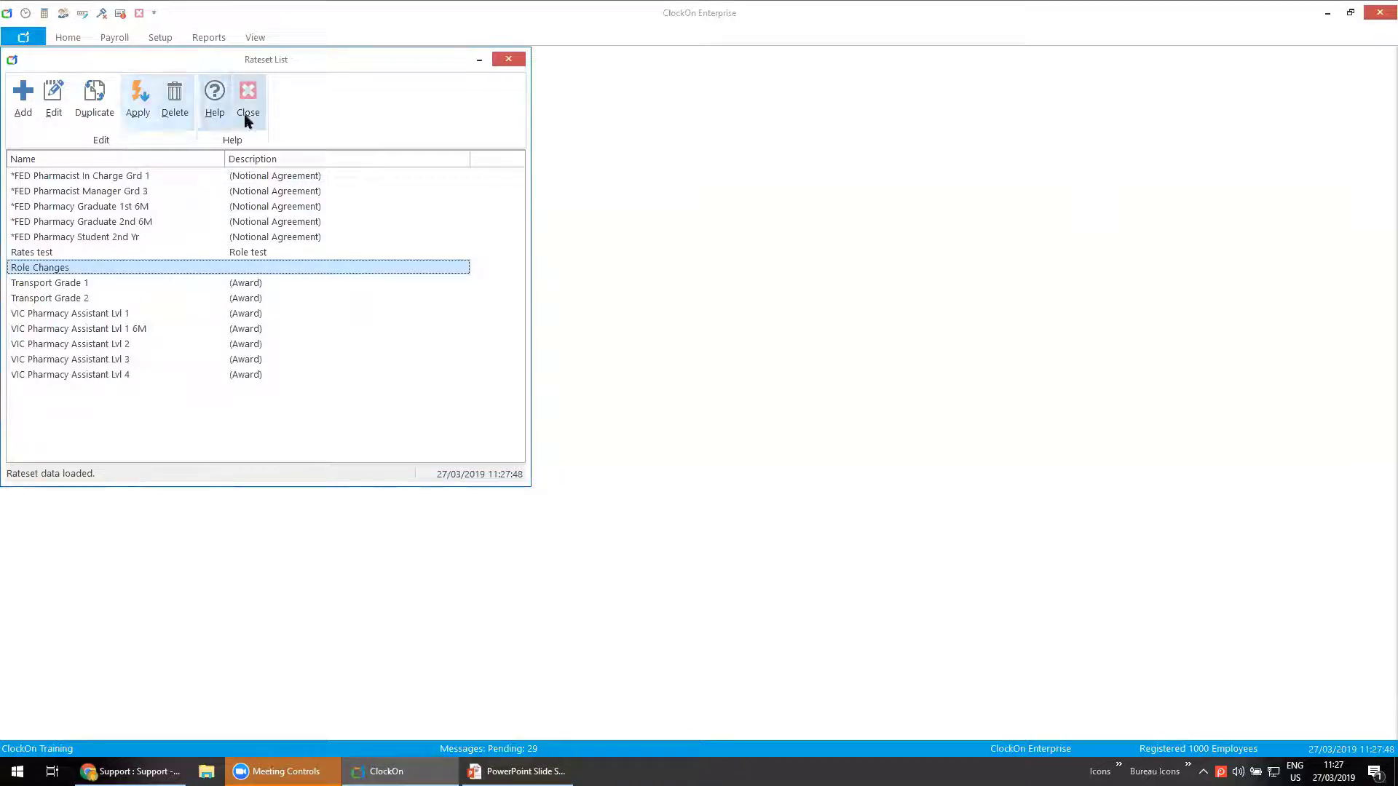
click(252, 97)
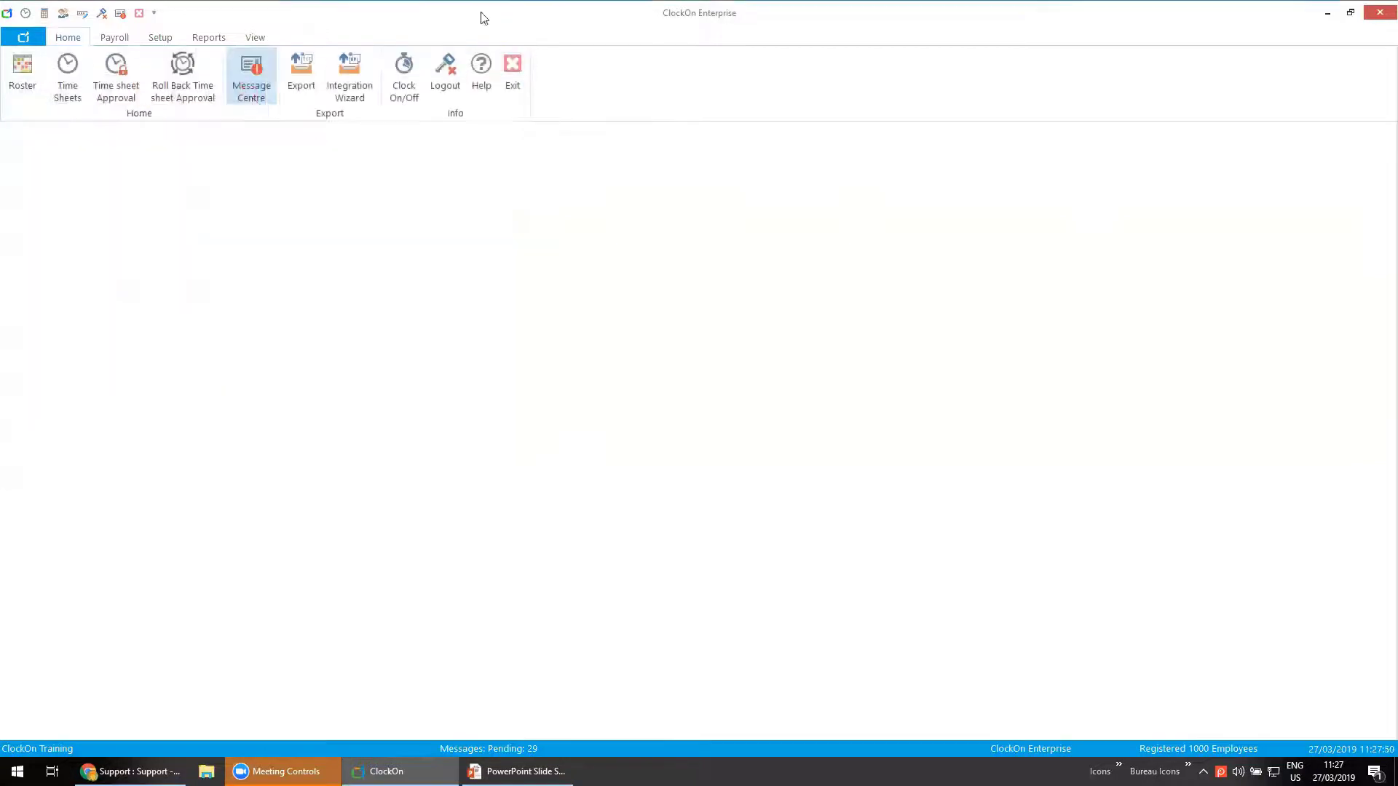
Open the roster in employee view and add a custom-times rate breakdown to the first listed employee's Tuesday 26 March shift.
click(22, 79)
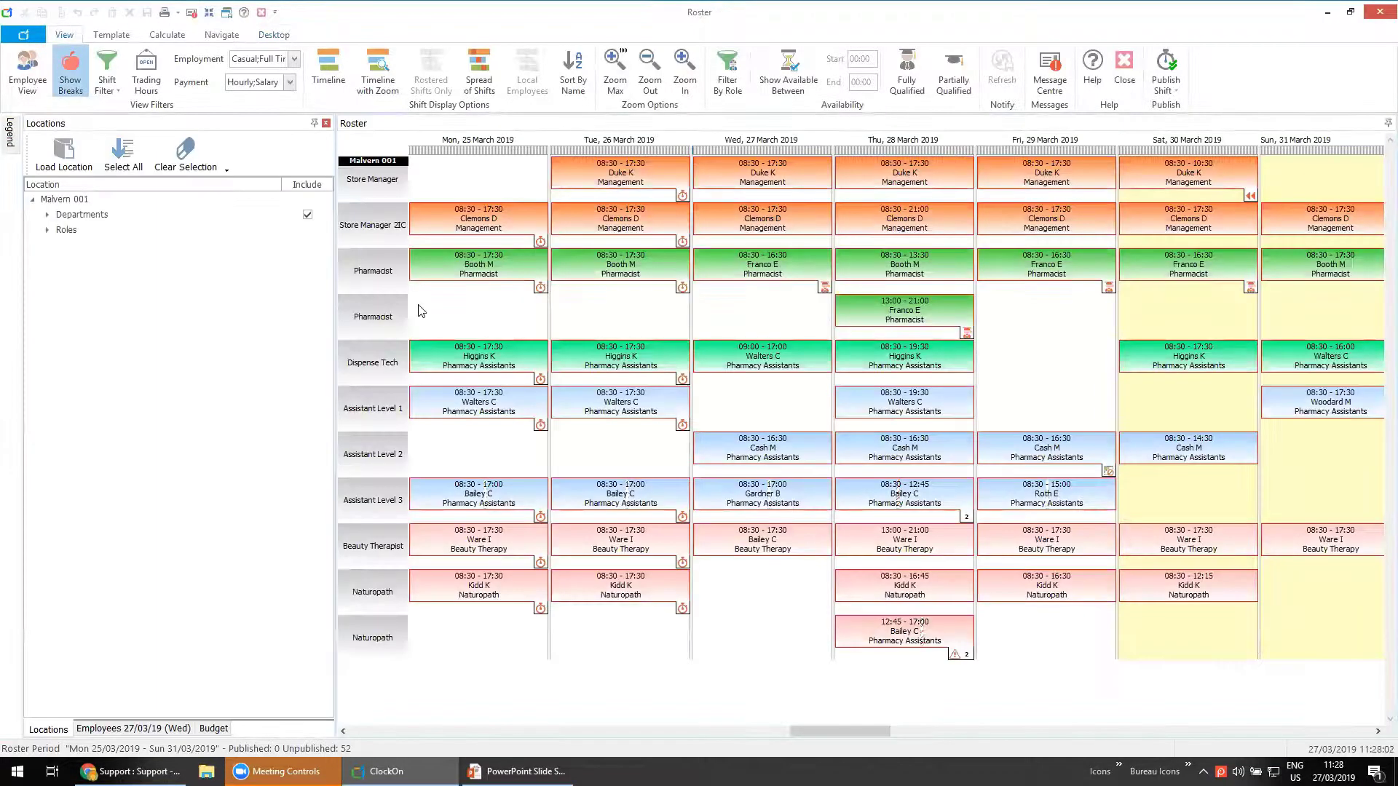
click(27, 81)
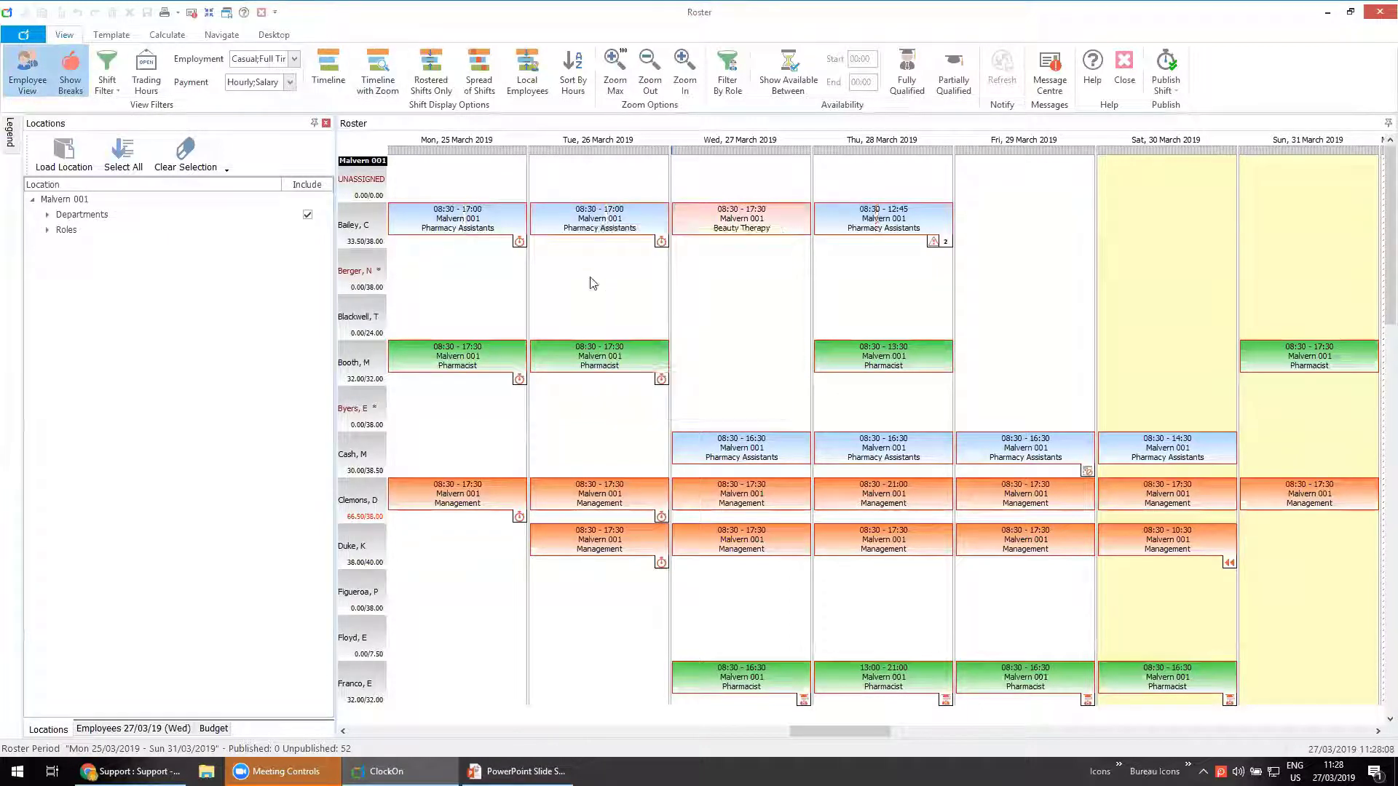
click(573, 224)
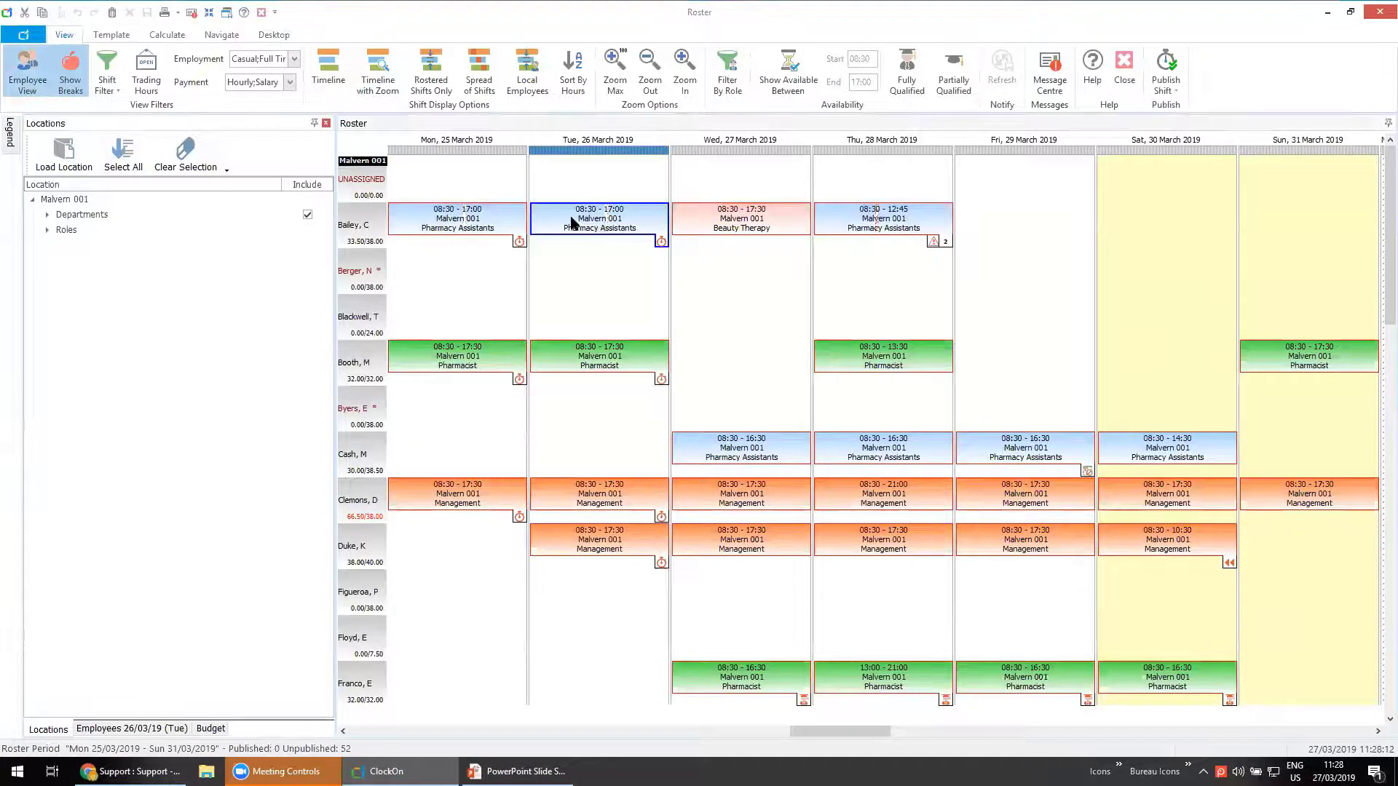
double_click(572, 224)
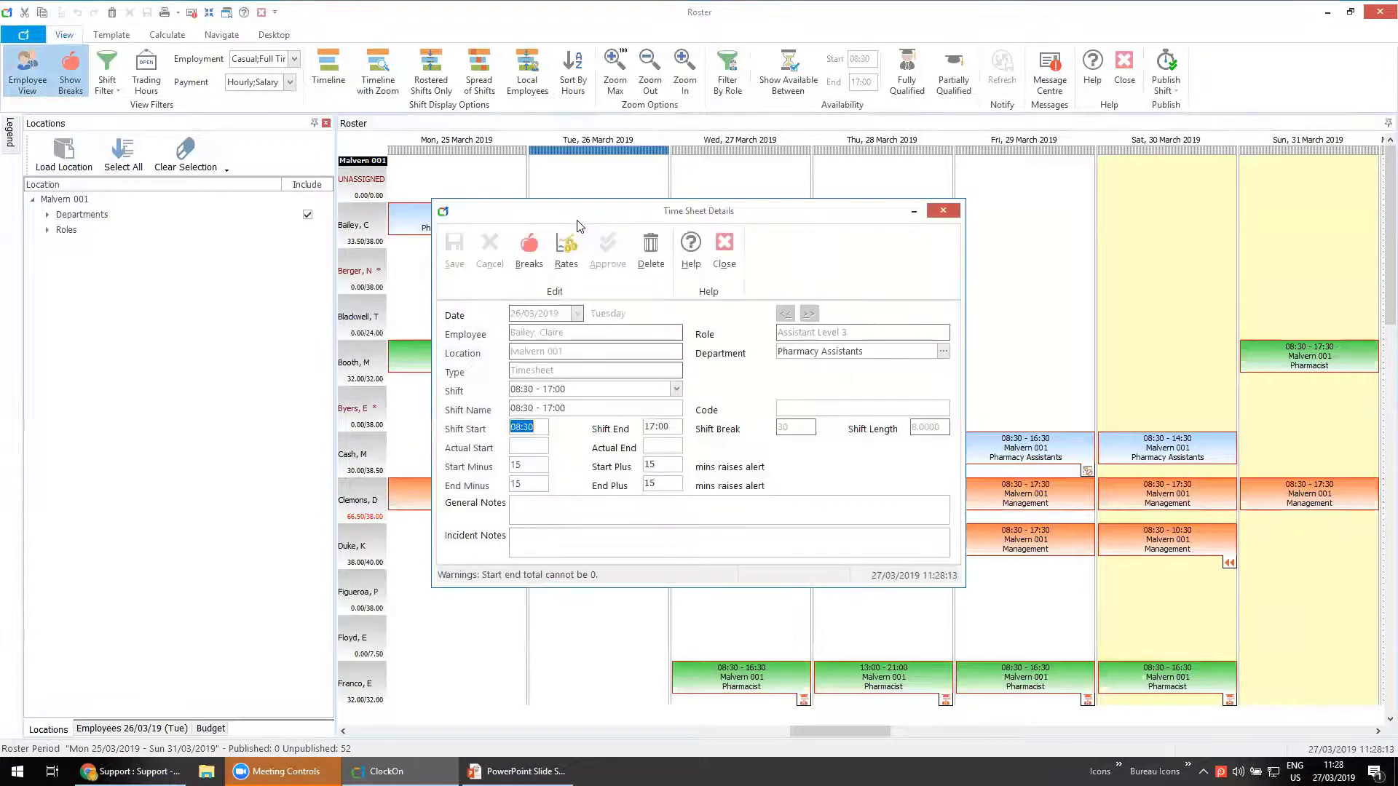
click(568, 256)
click(879, 289)
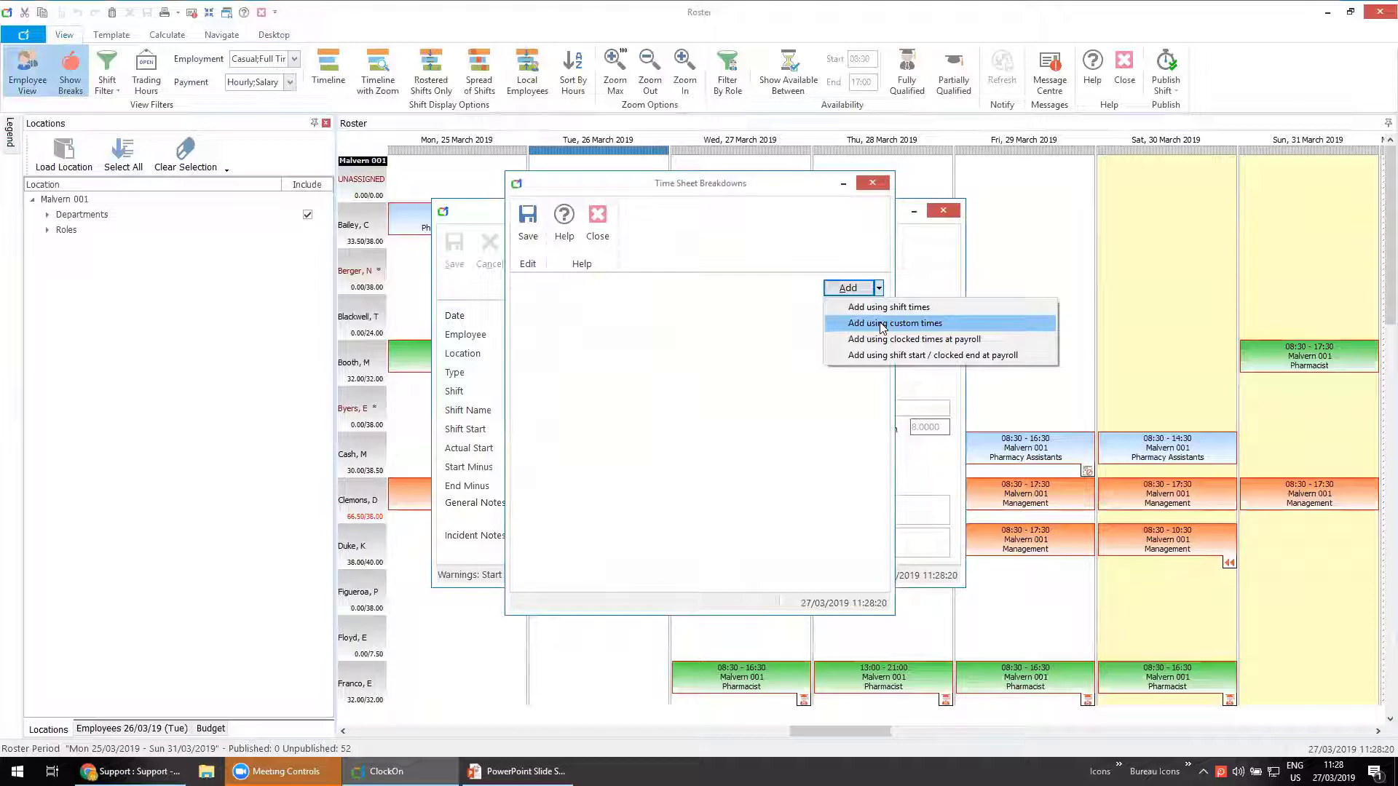
click(881, 327)
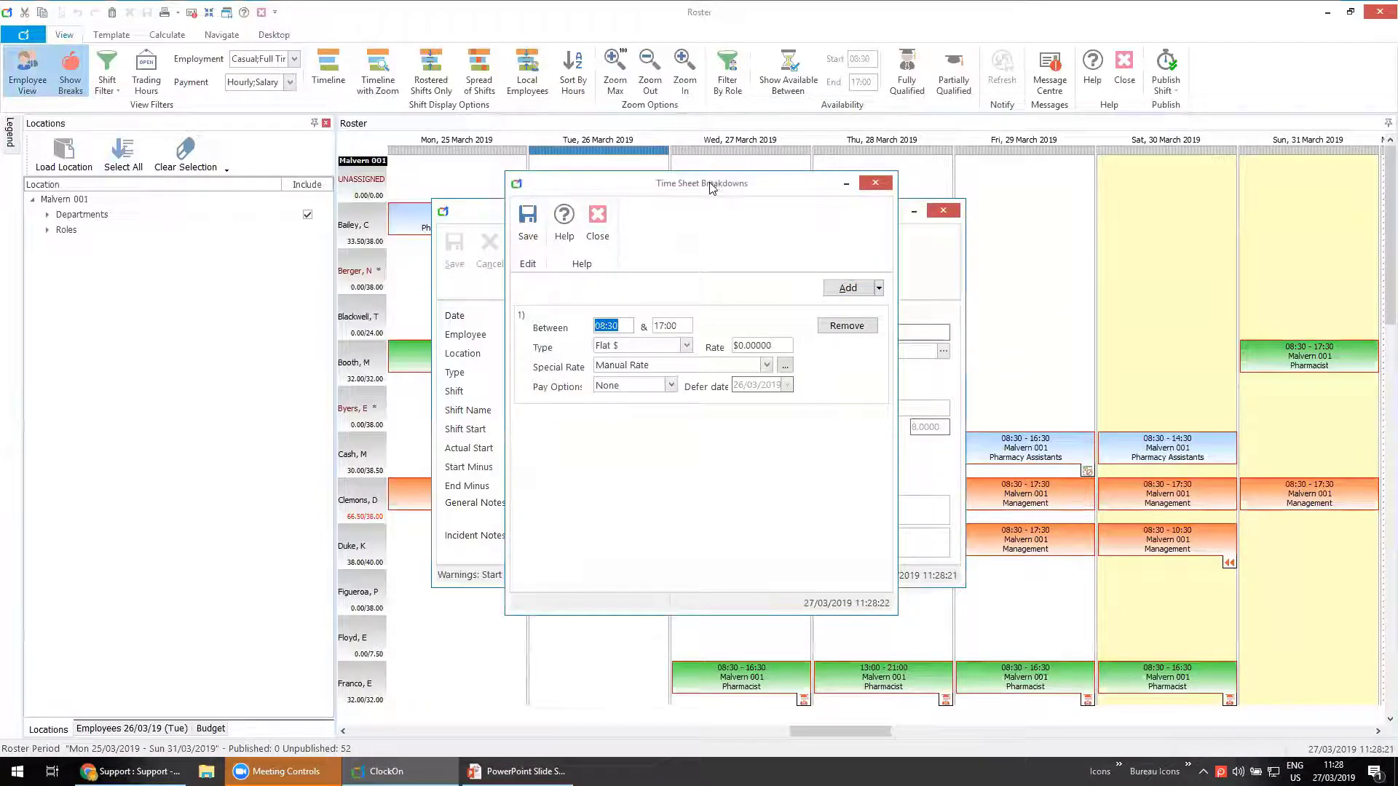
drag(712, 188, 930, 218)
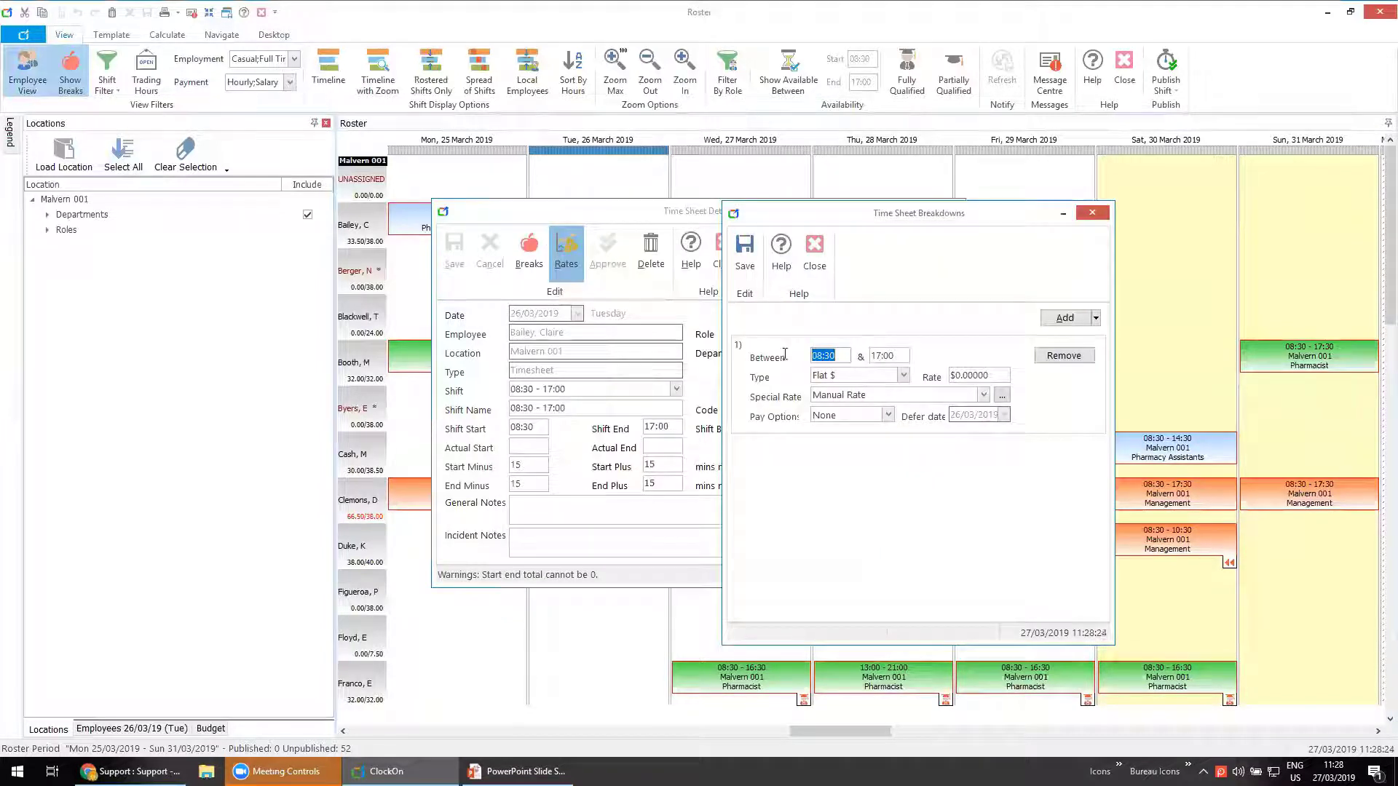
Start the breakdown at 12:30 with special rate "Role: Beauty", save it and close the shift's time sheet details.
text(12:30)
click(984, 397)
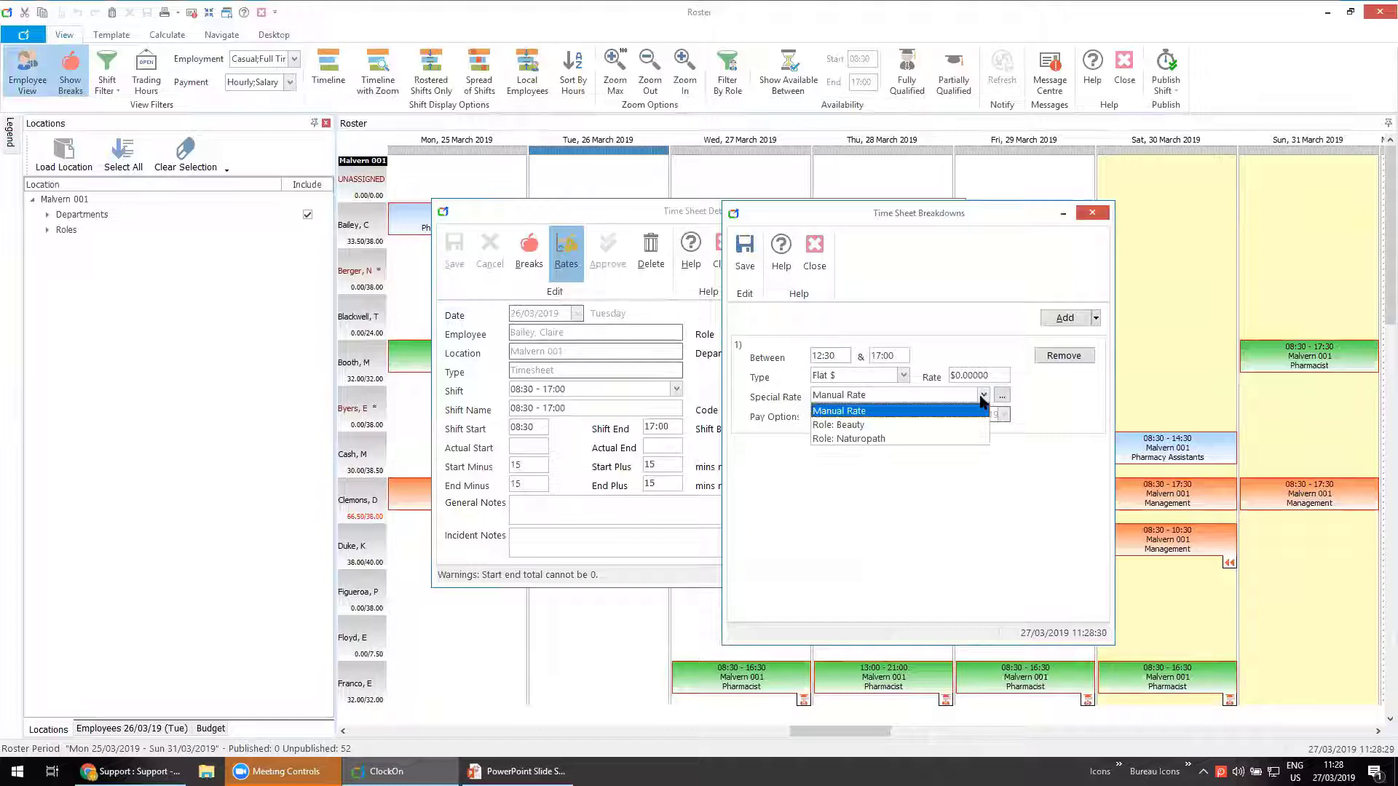
click(874, 425)
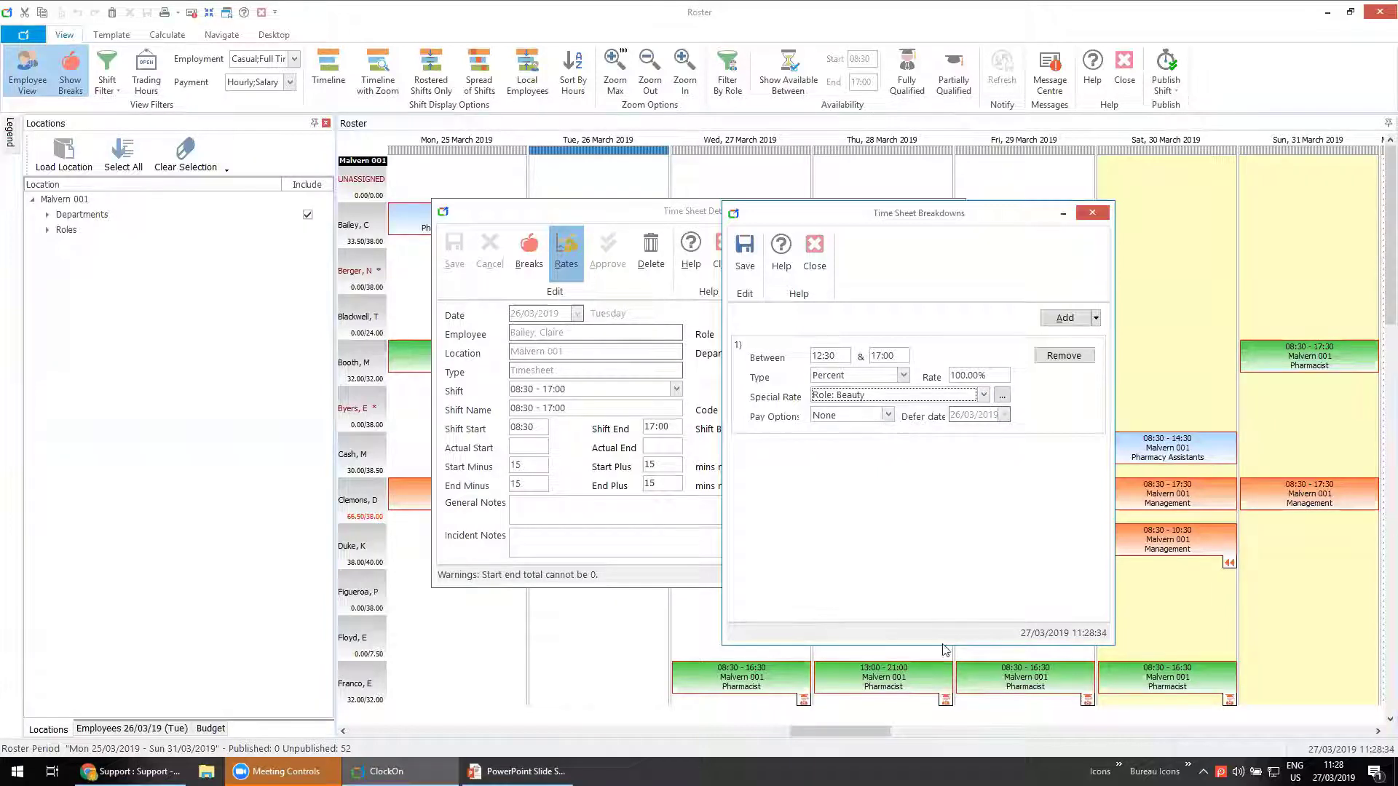
click(744, 249)
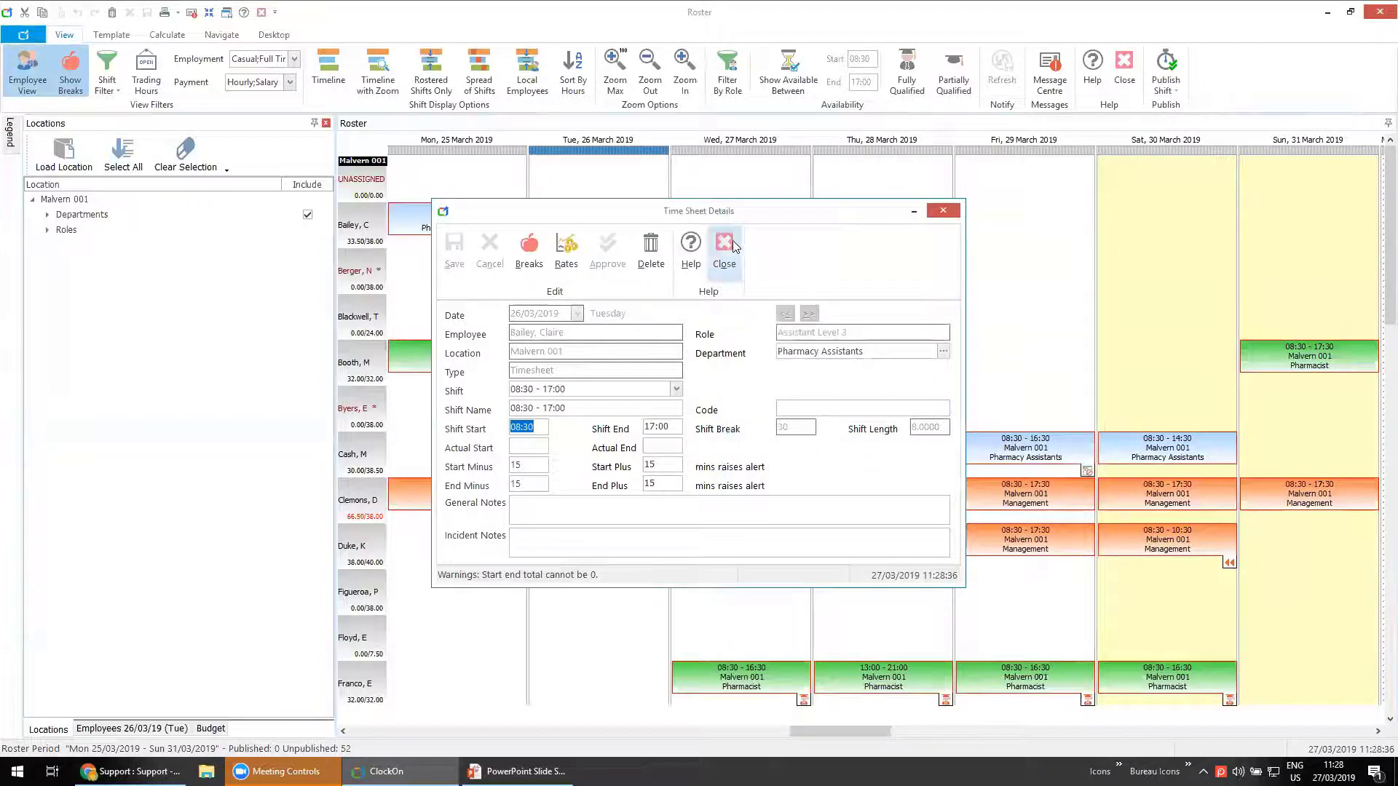
click(723, 249)
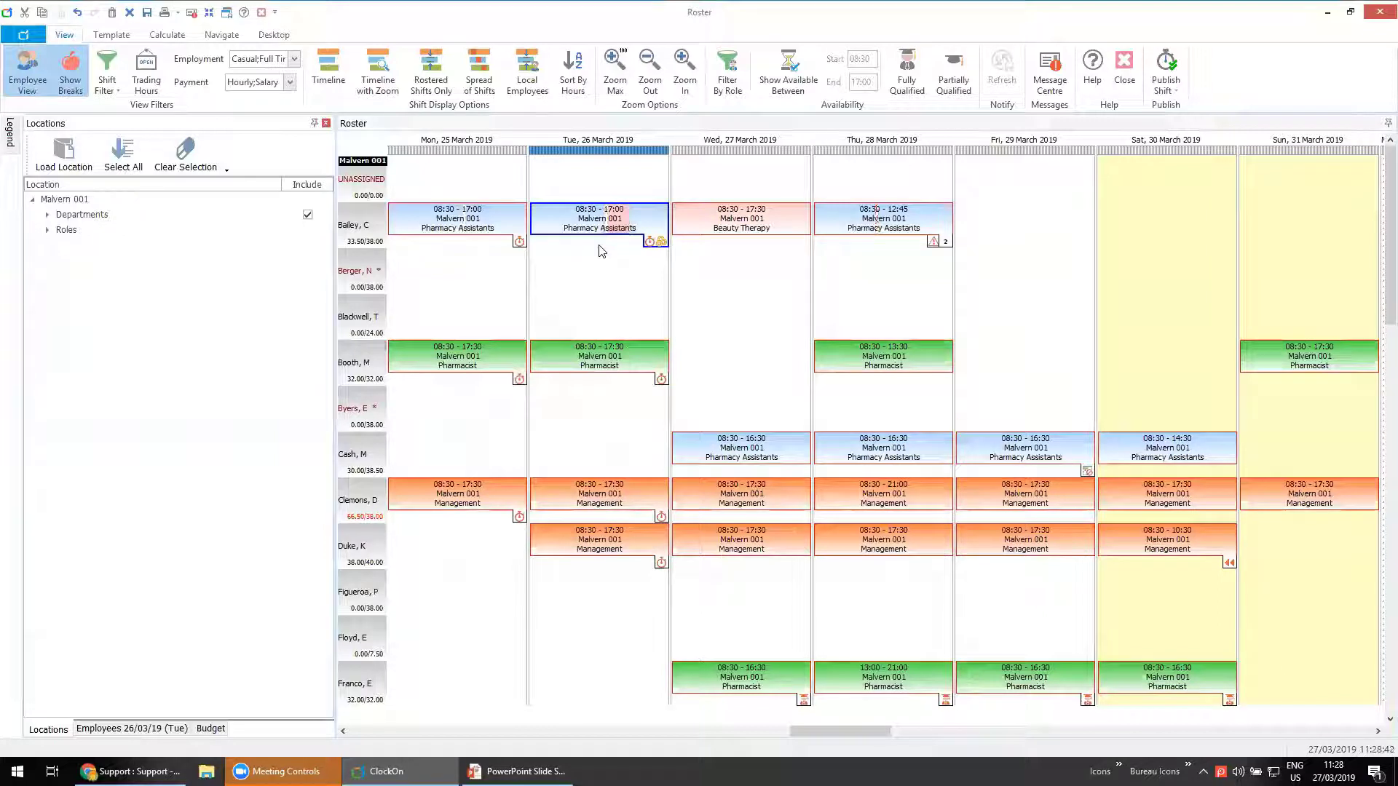
Select all of the first listed employee's shifts for the week and publish them.
mouse_move(577, 227)
right_click(549, 210)
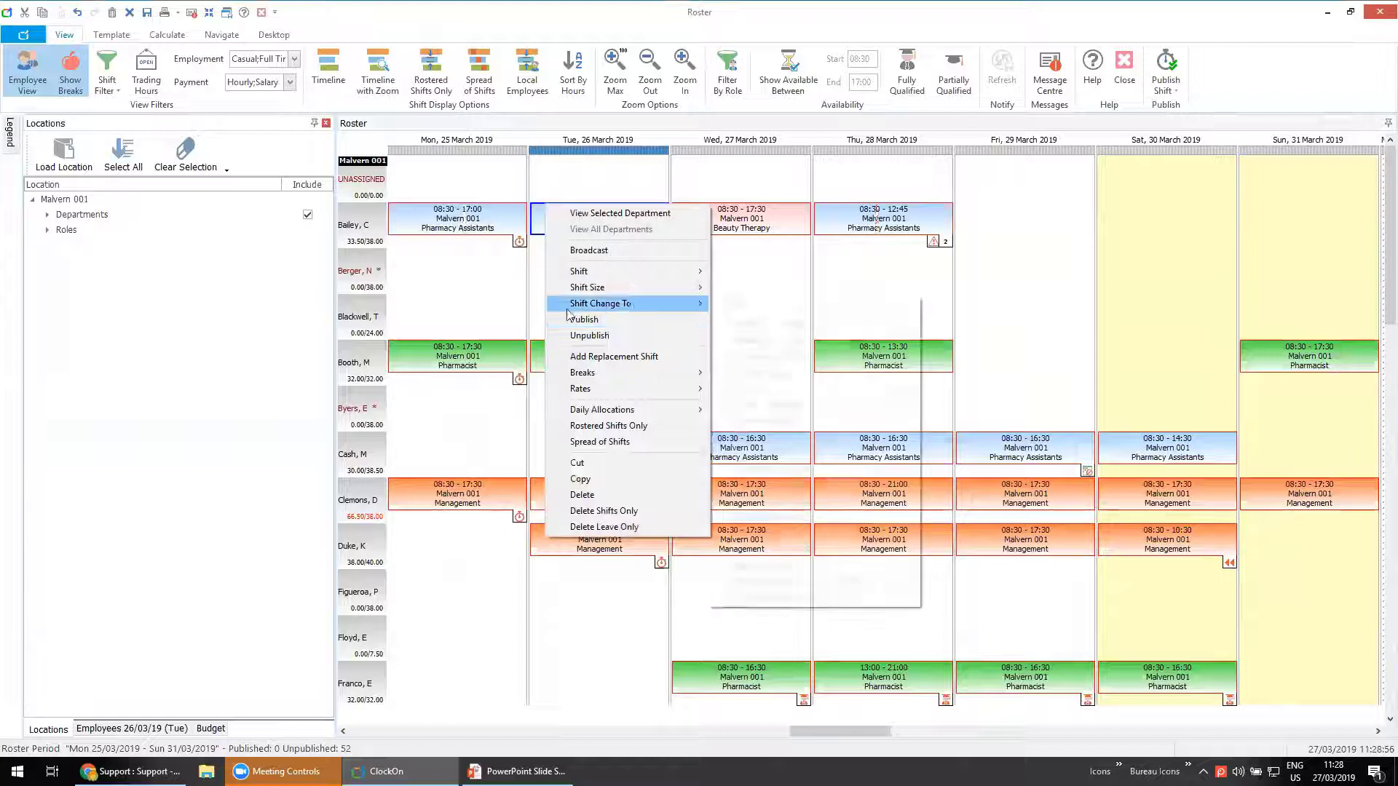
click(610, 304)
right_click(356, 231)
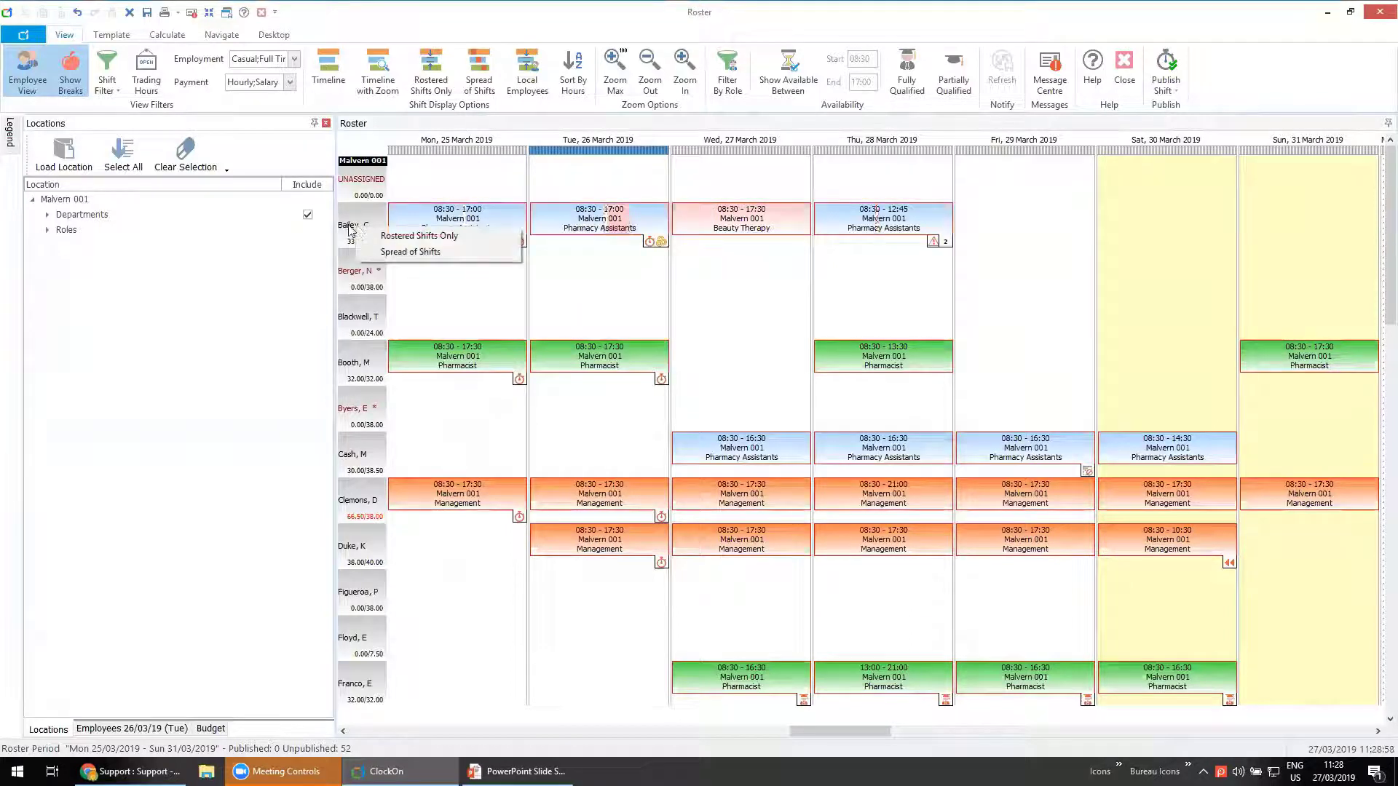
right_click(406, 227)
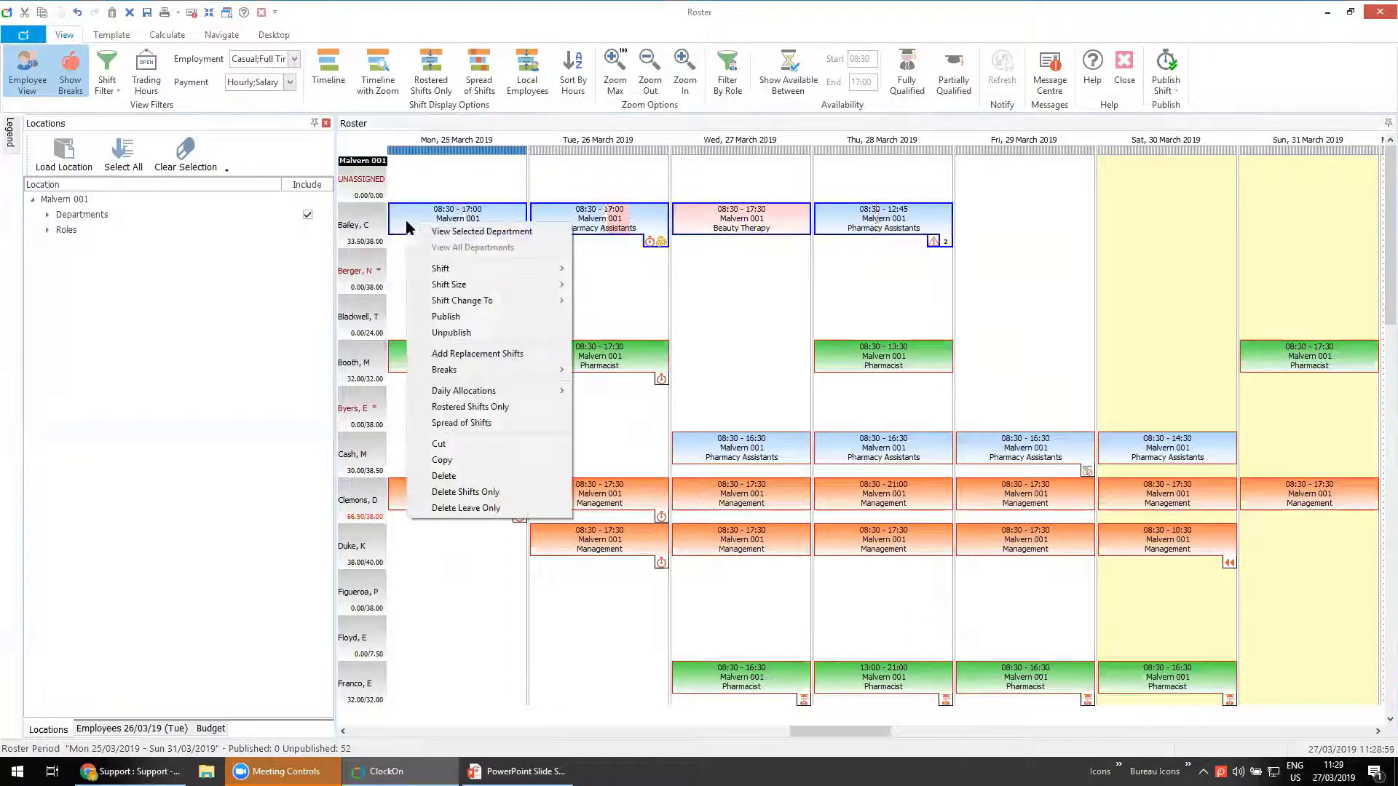
click(452, 316)
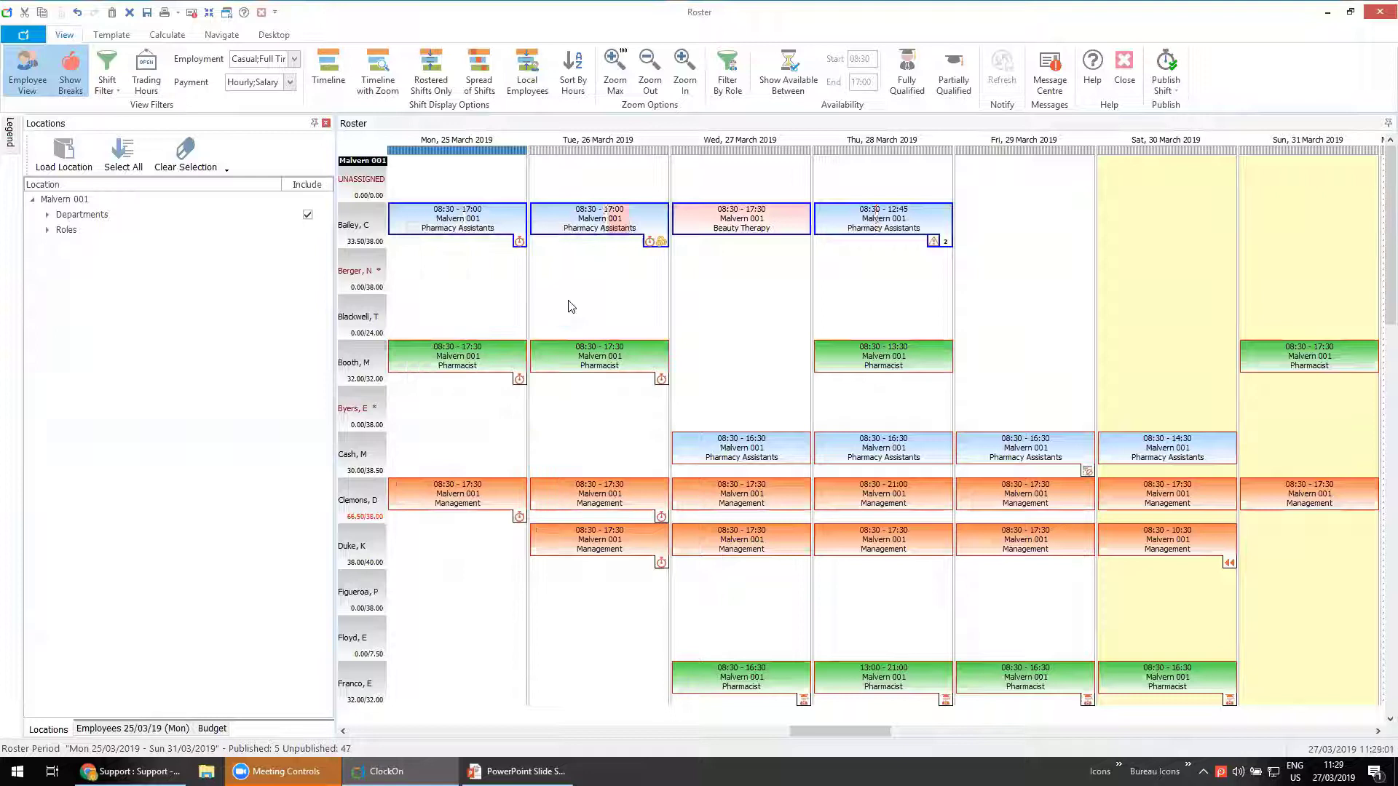
Examine the first listed employee's Tuesday 26 March shift in the zoomed timeline, and return to the weekly roster.
click(559, 231)
click(373, 93)
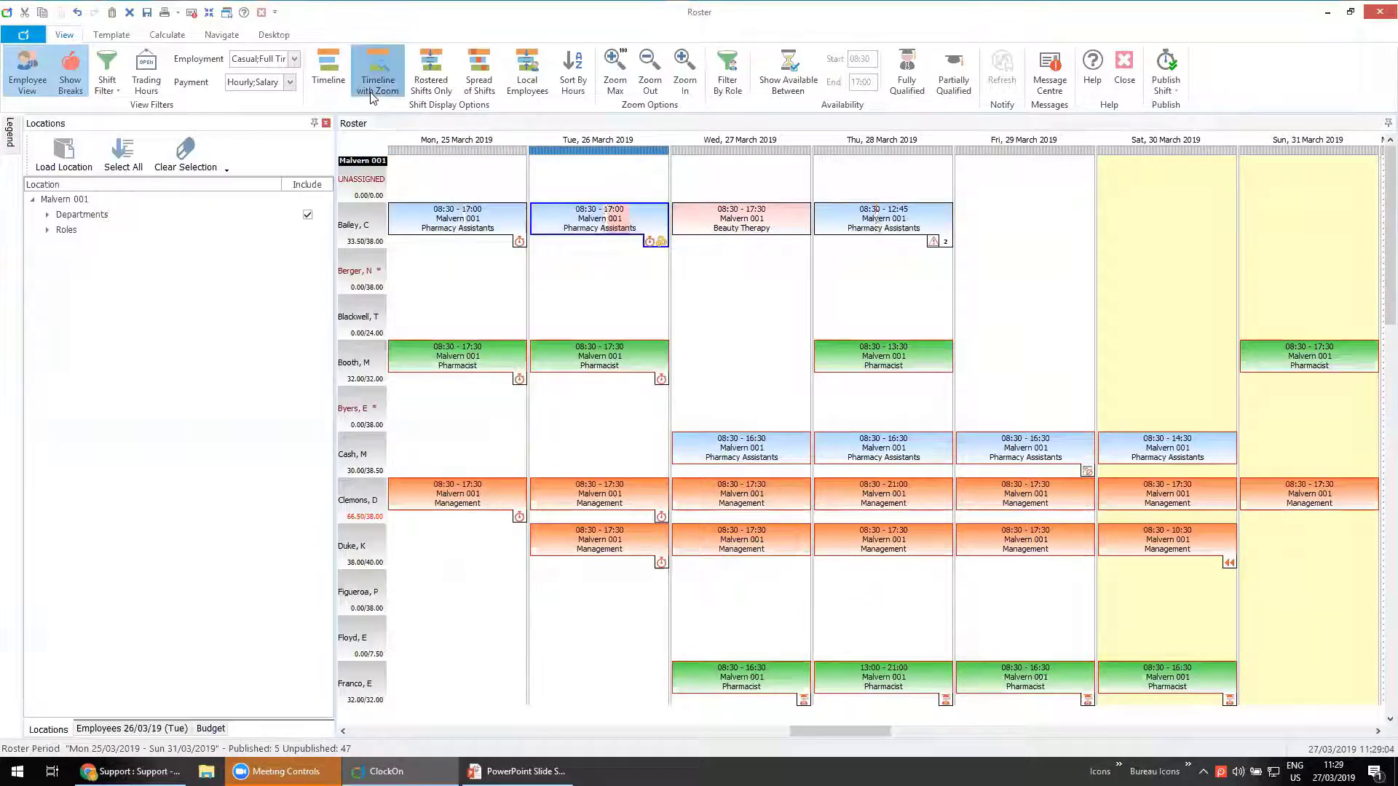
mouse_move(865, 250)
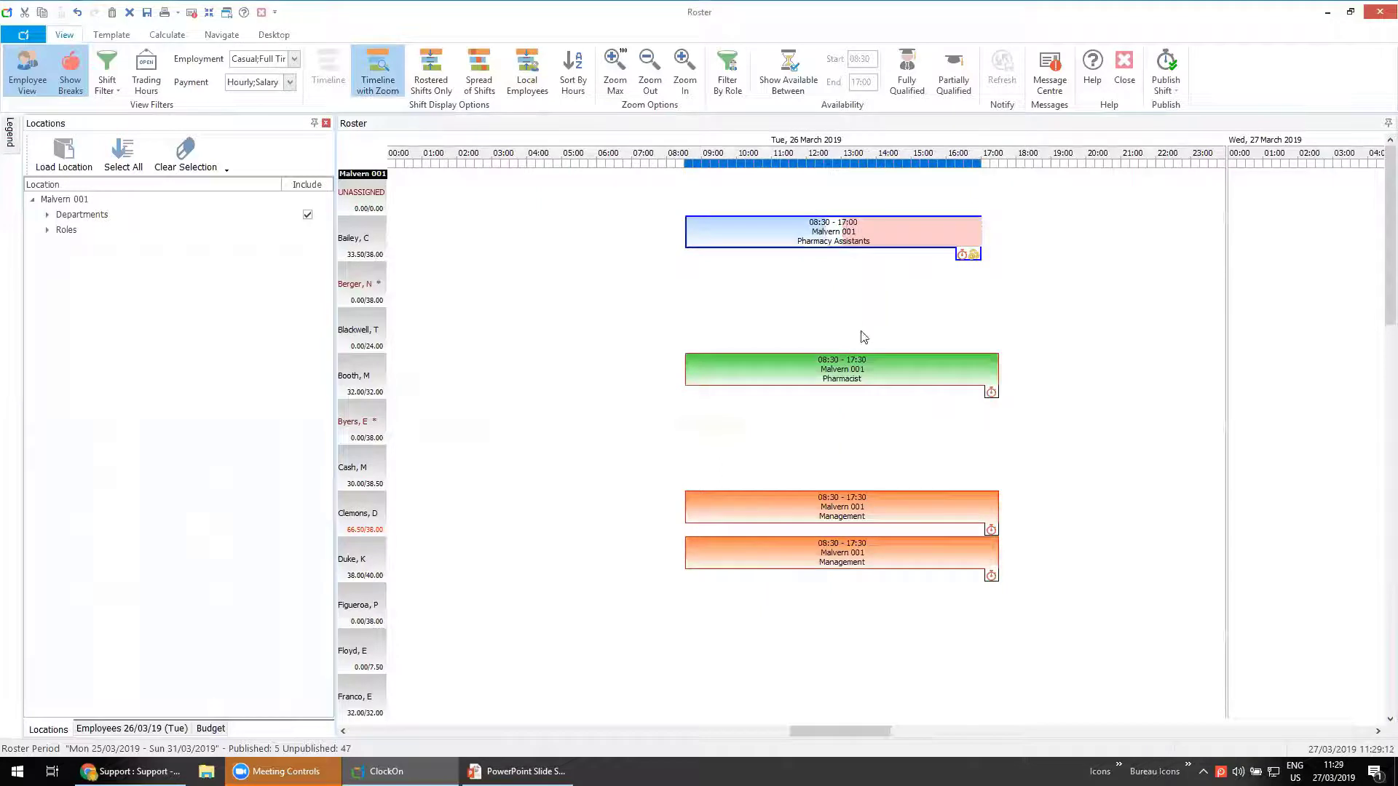
click(376, 88)
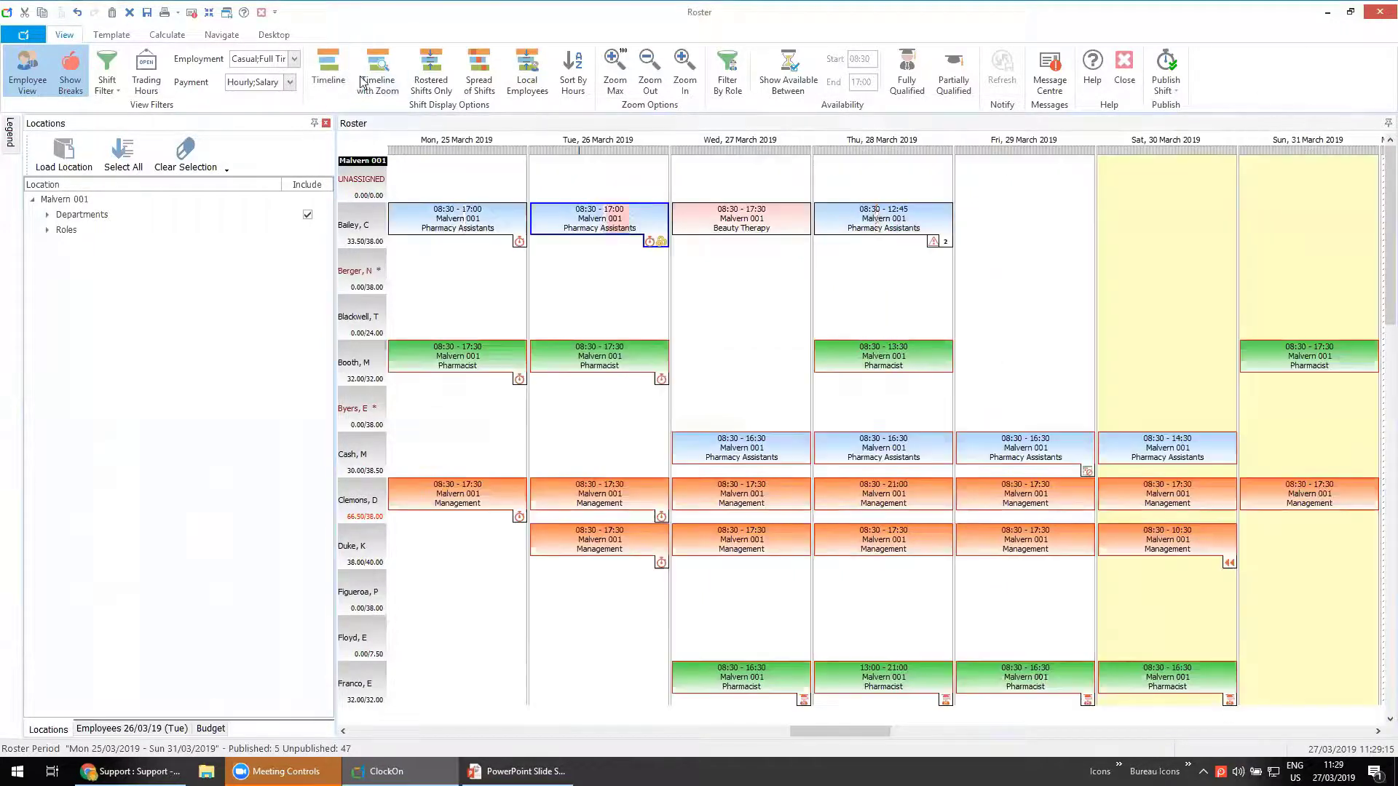
Preview the roster printout to examine the role split across the week, and close the preview.
click(167, 12)
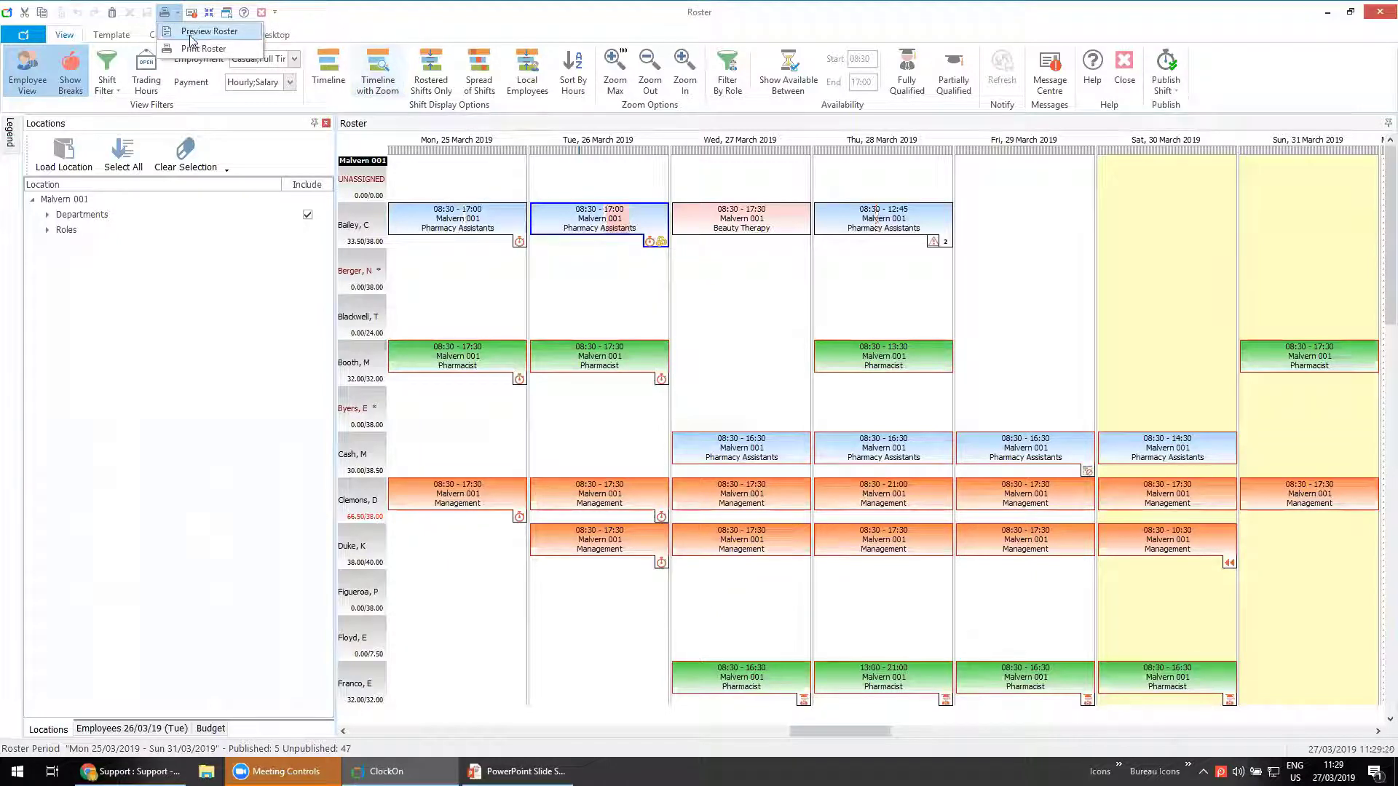
click(197, 33)
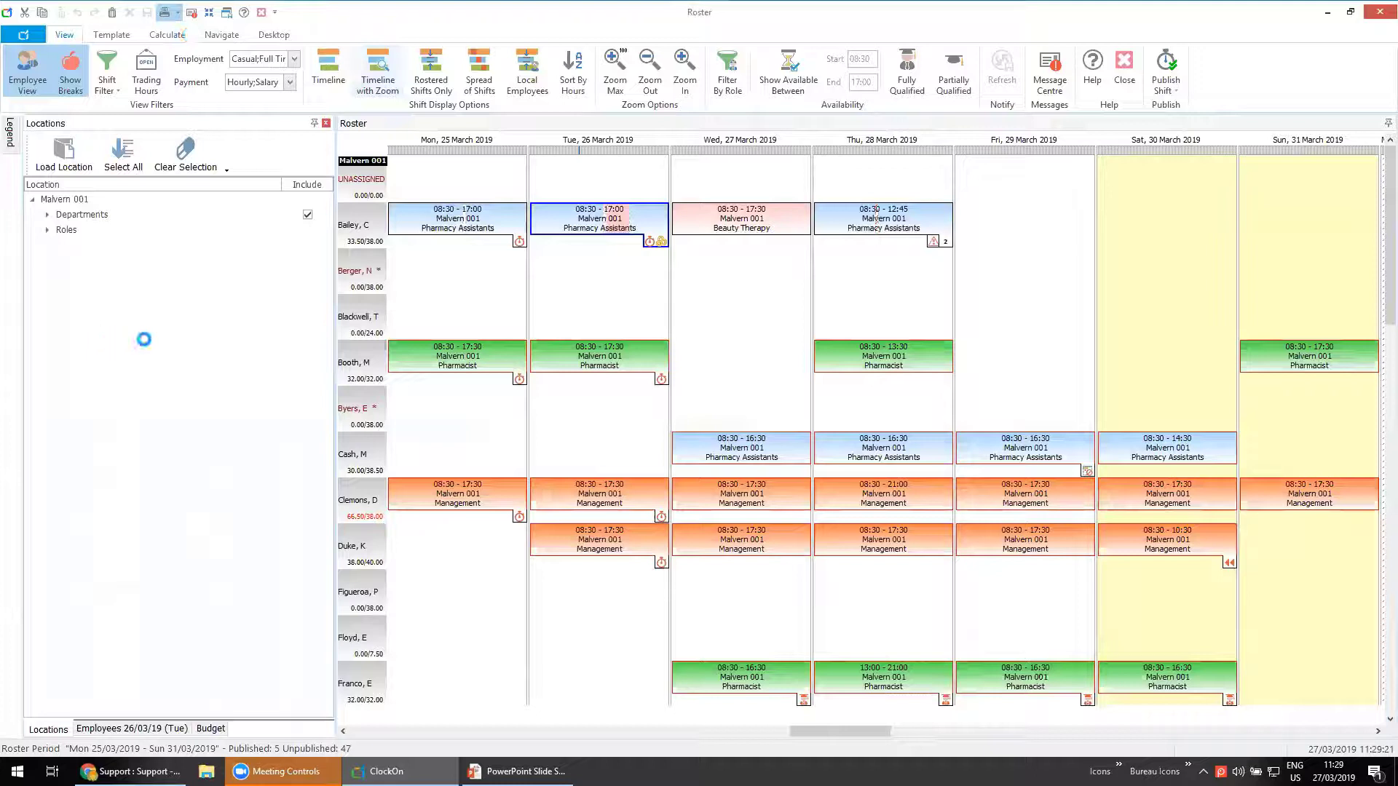
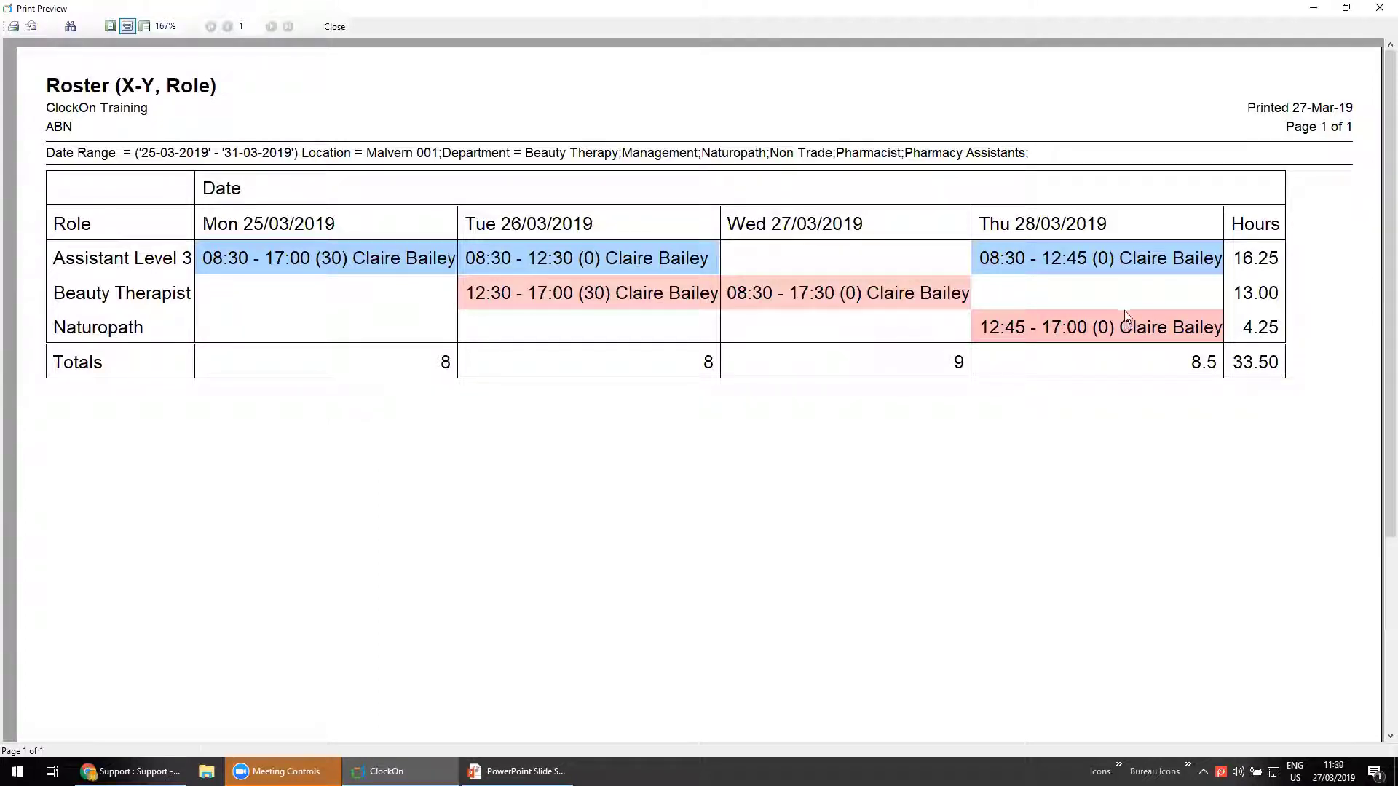
click(337, 28)
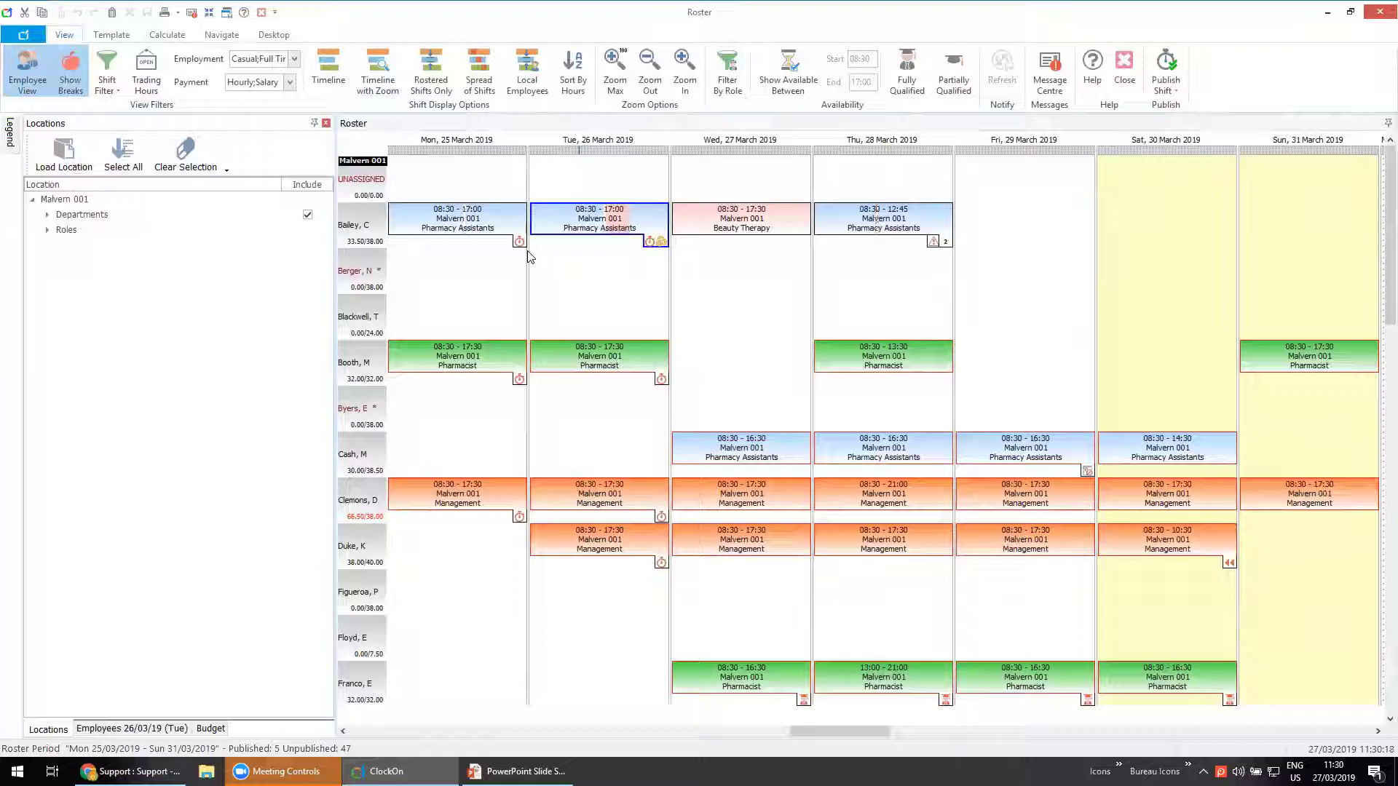
Add the general note "Working in Beauty from 12:30" to the first listed employee's Tuesday 26 March shift and save it.
click(579, 222)
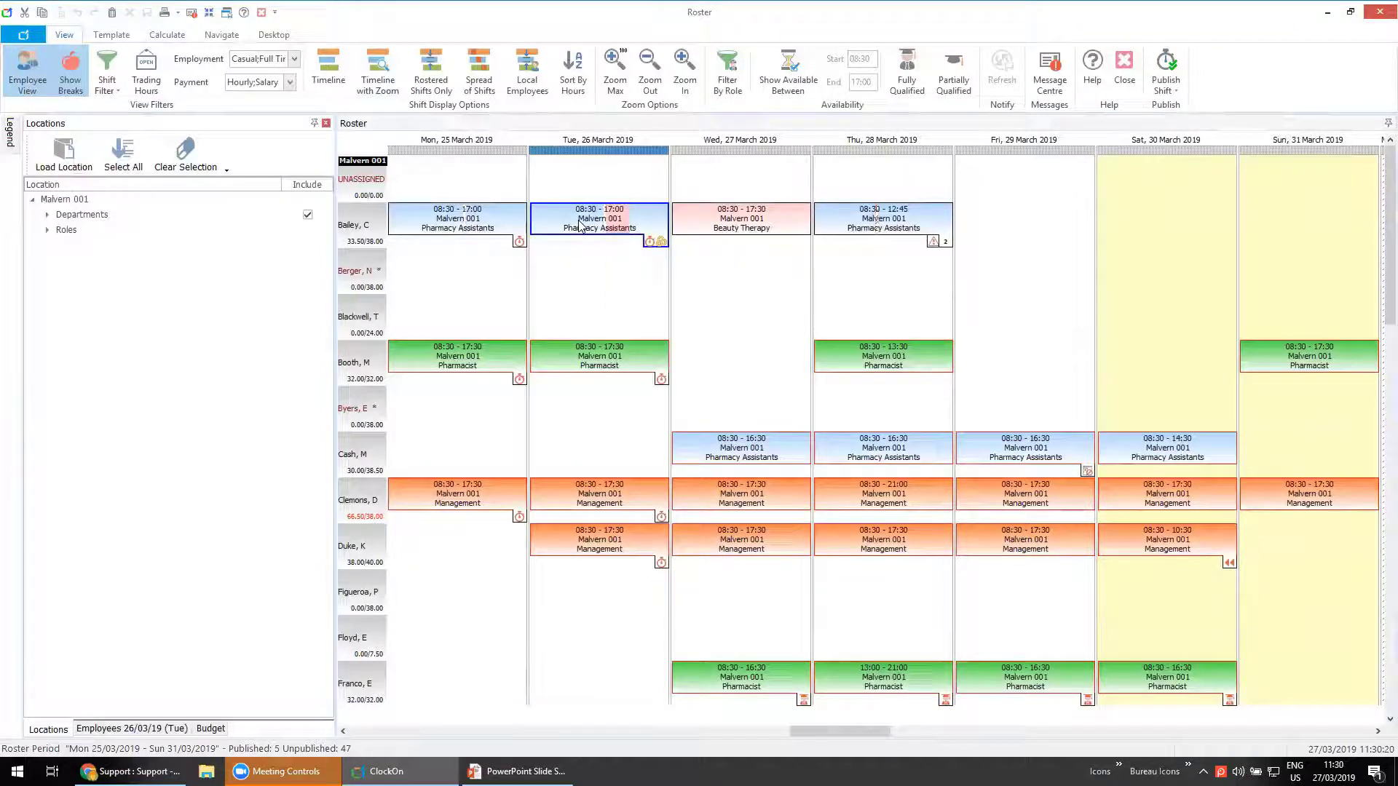
double_click(579, 221)
click(547, 502)
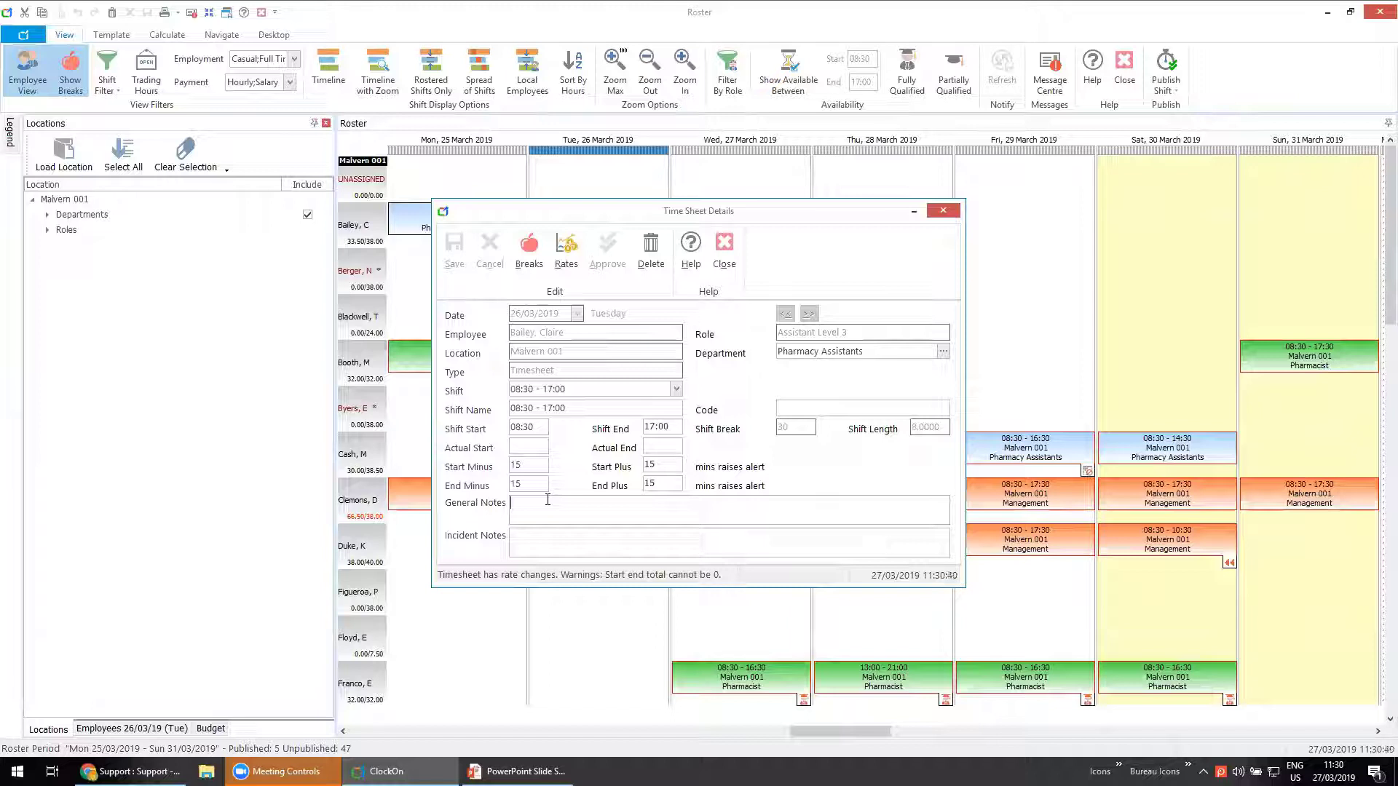
text(Working in Beauty from 12:30)
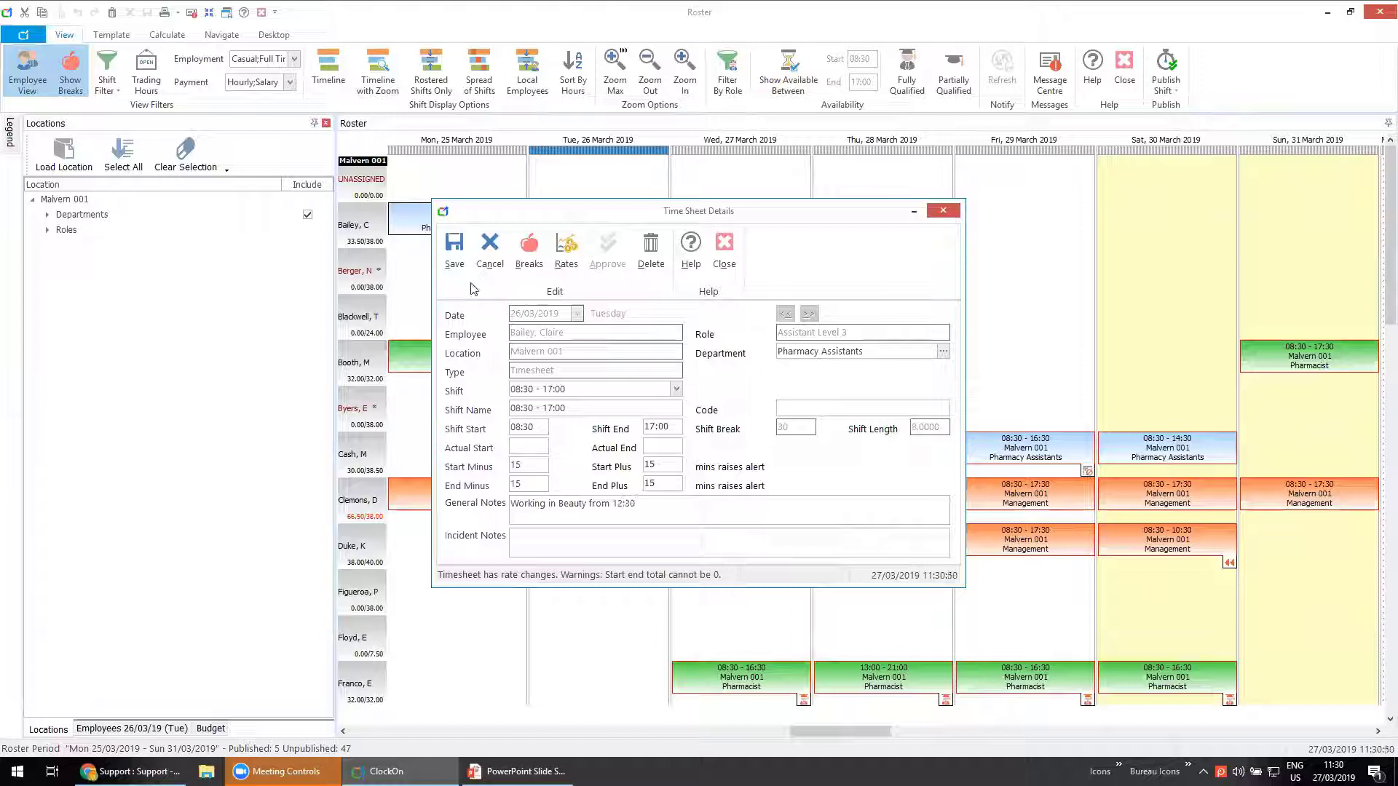
click(455, 248)
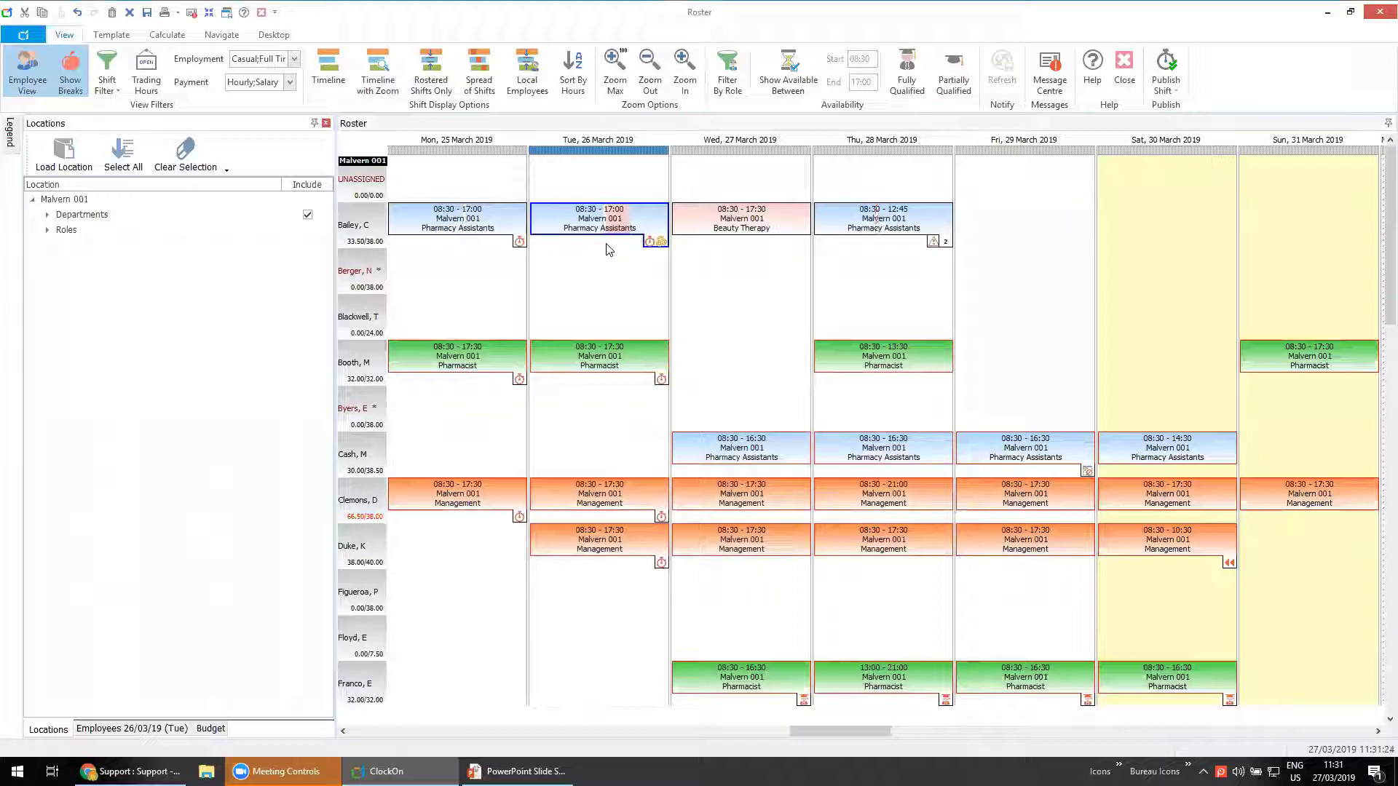
Examine the pre-defined entire-shift and part-shift rate options for the first listed employee's Tuesday 26 March shift.
right_click(572, 220)
mouse_move(618, 402)
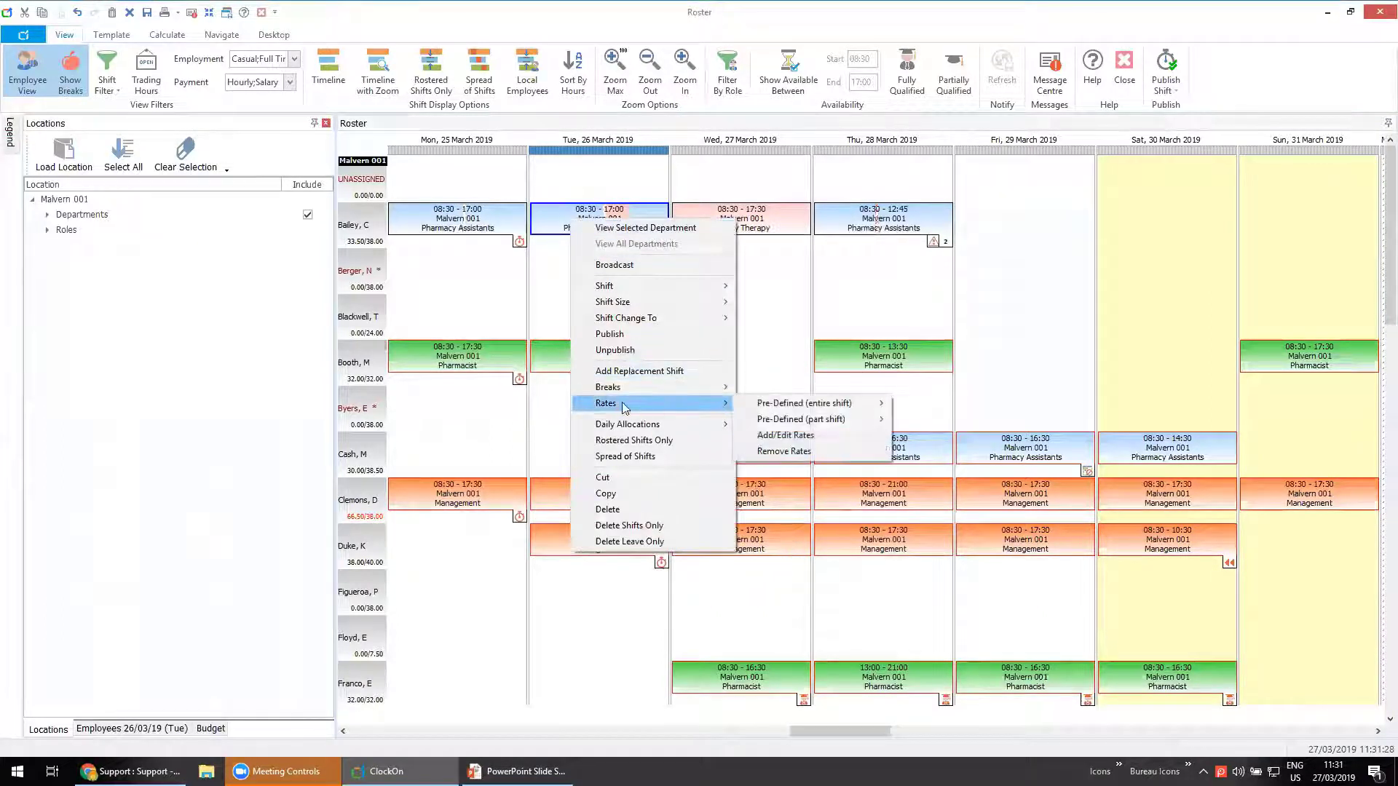
mouse_move(816, 407)
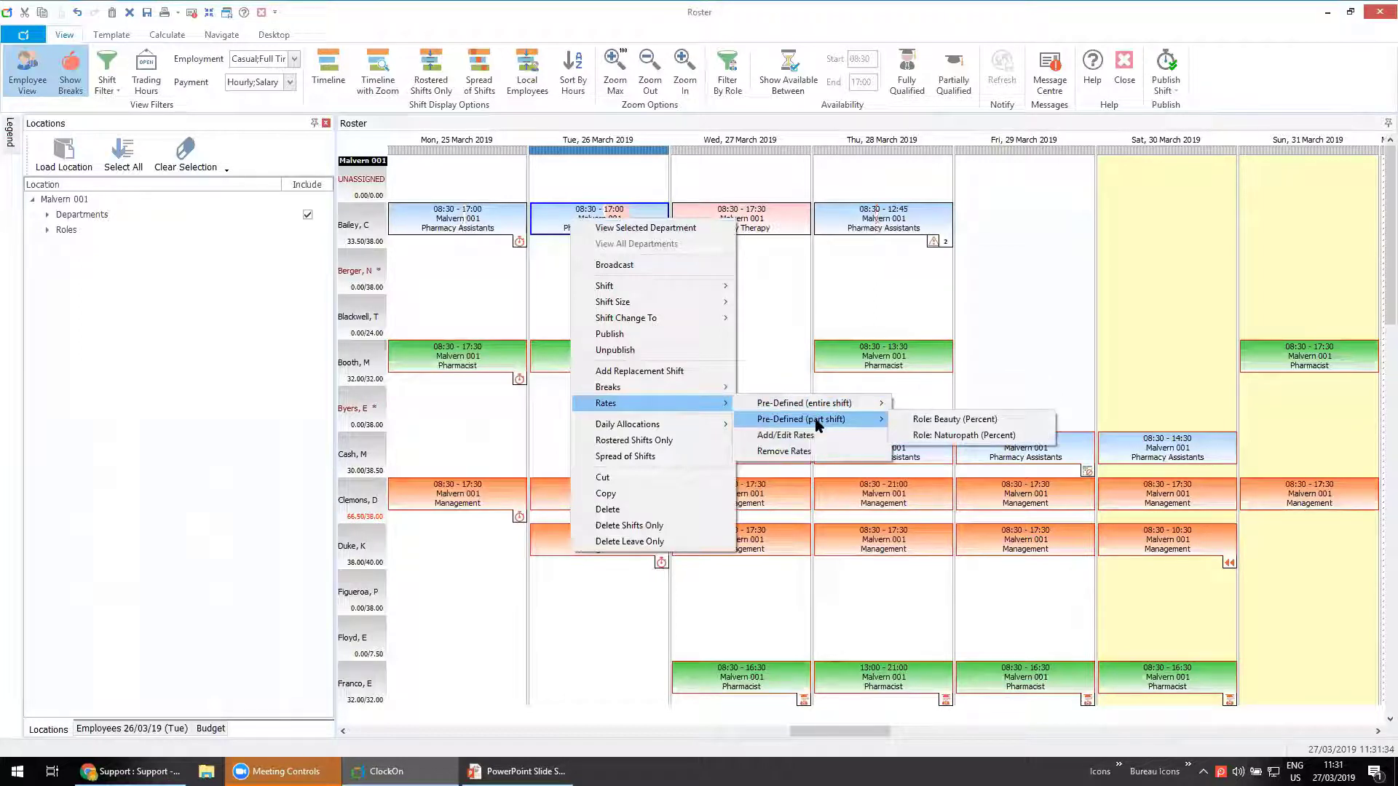
click(775, 307)
Add a custom-times rate breakdown to the first listed employee's Wednesday 27 March Beauty Therapy shift.
click(709, 213)
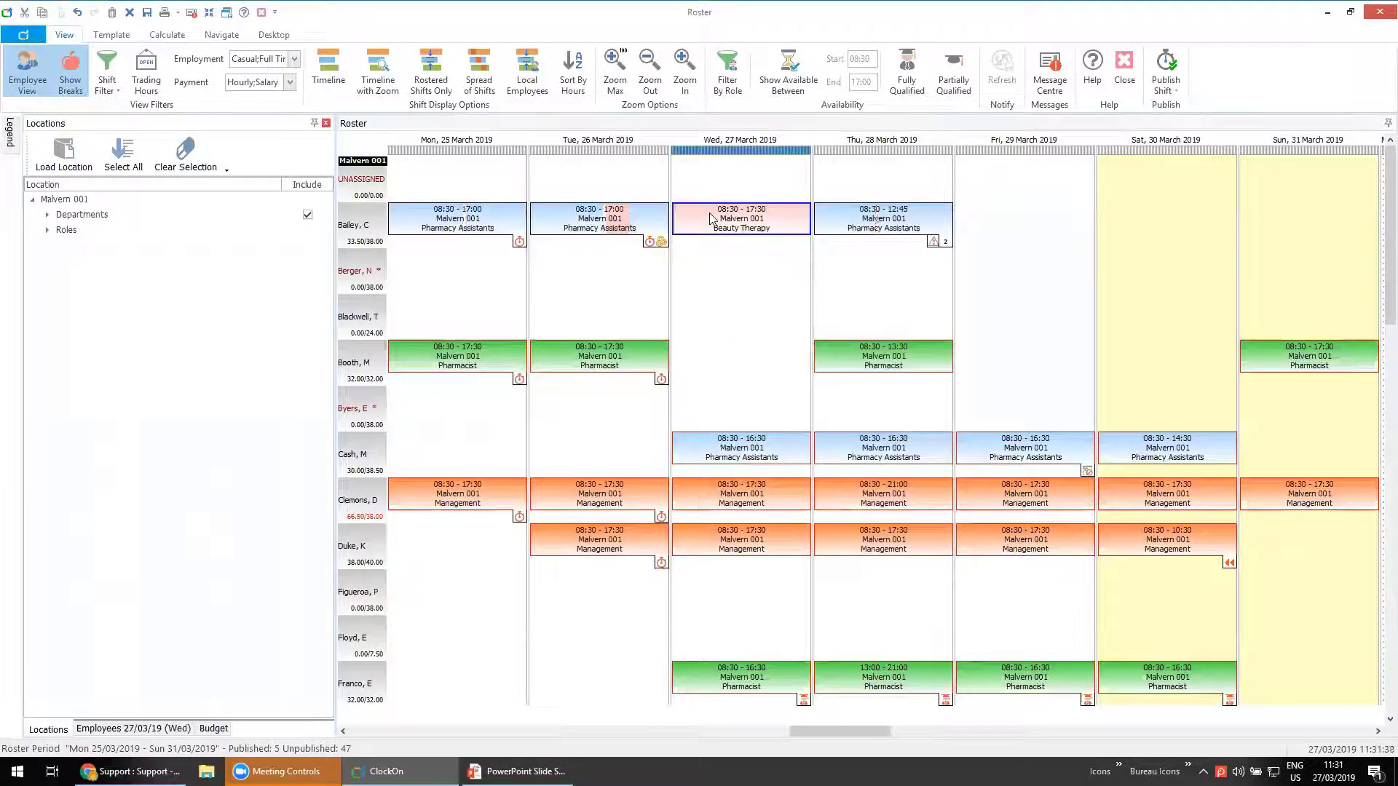
double_click(709, 213)
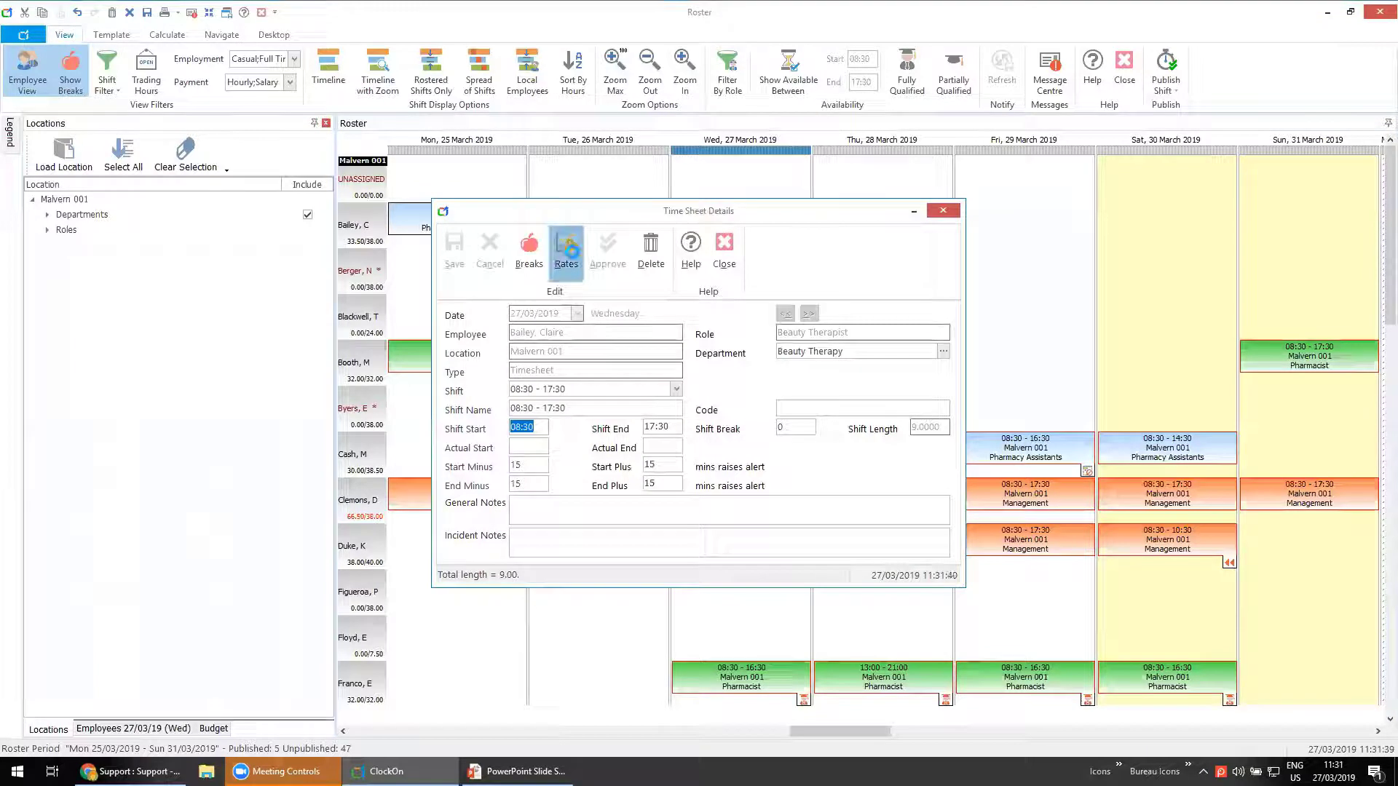
click(567, 248)
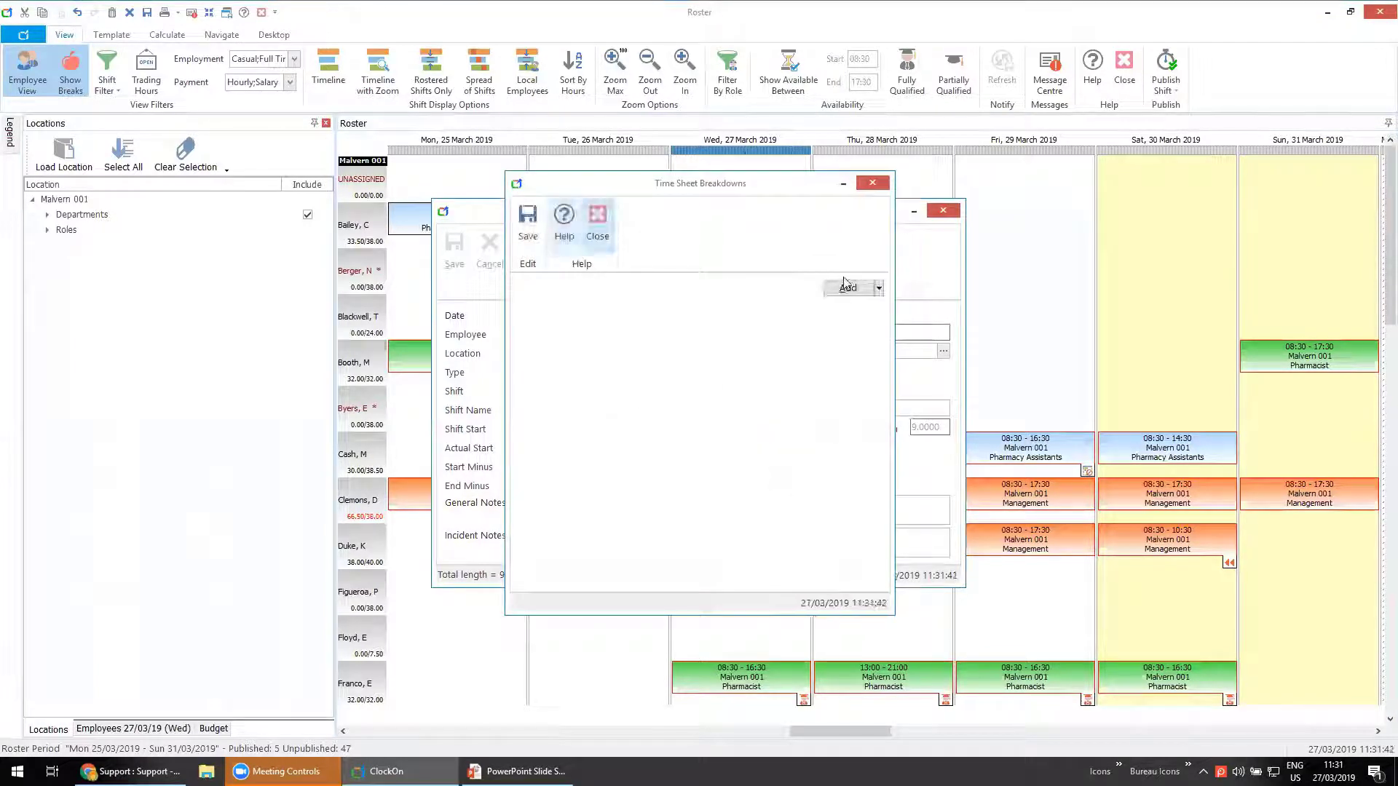
click(846, 287)
click(880, 324)
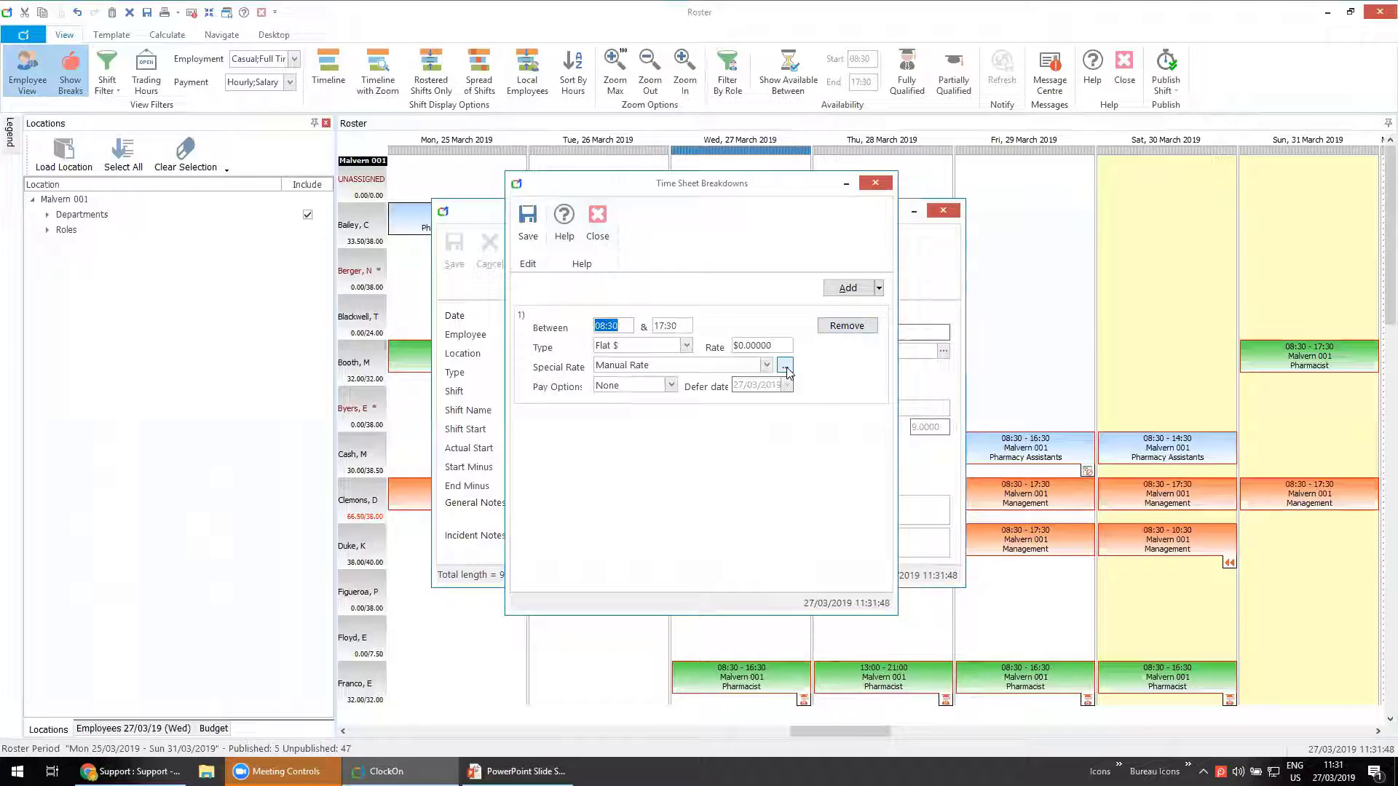
Add a special rate named "Role: Dispense Tech" for the Malvern 001 Dispense Tech role at 100 percent and save the Role Changes rates.
click(765, 364)
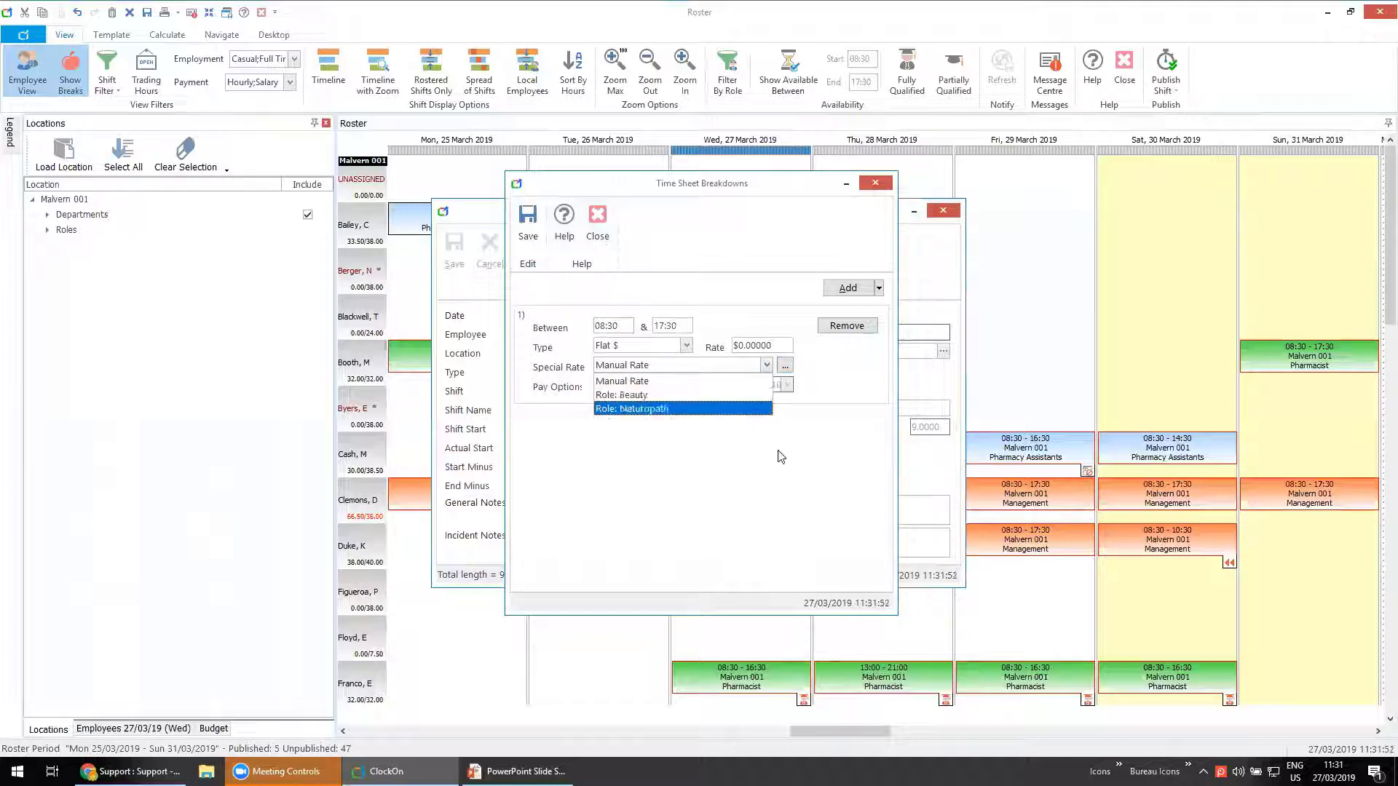
click(784, 367)
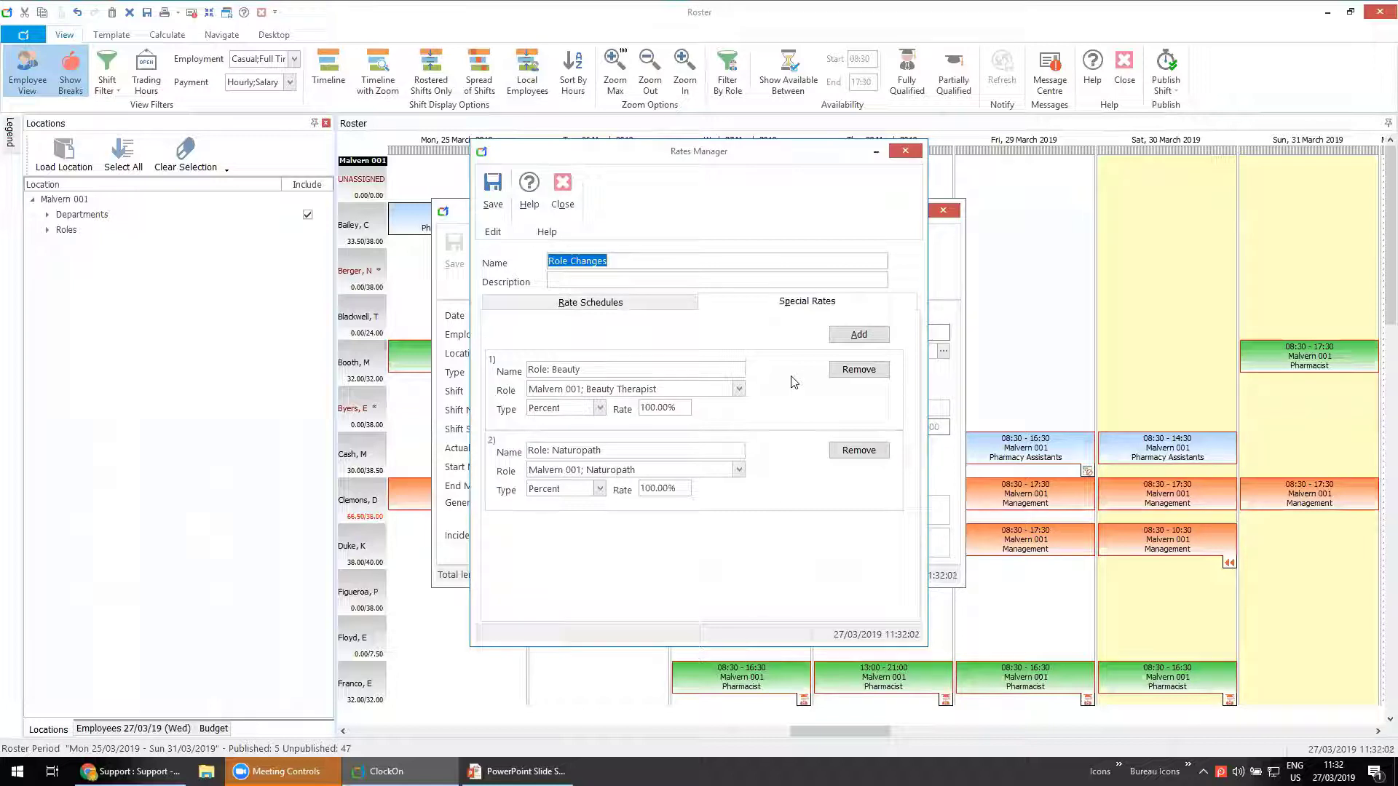
click(859, 334)
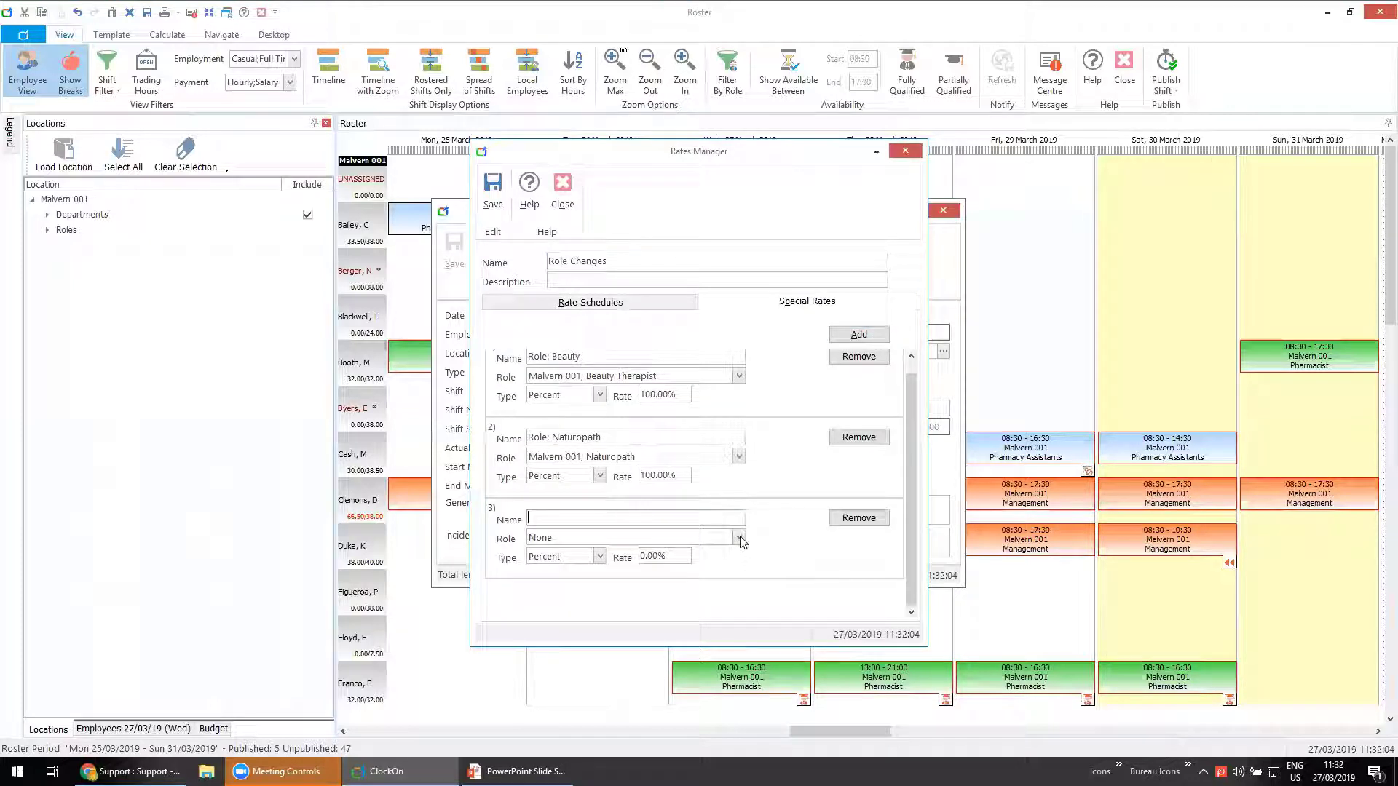
click(738, 539)
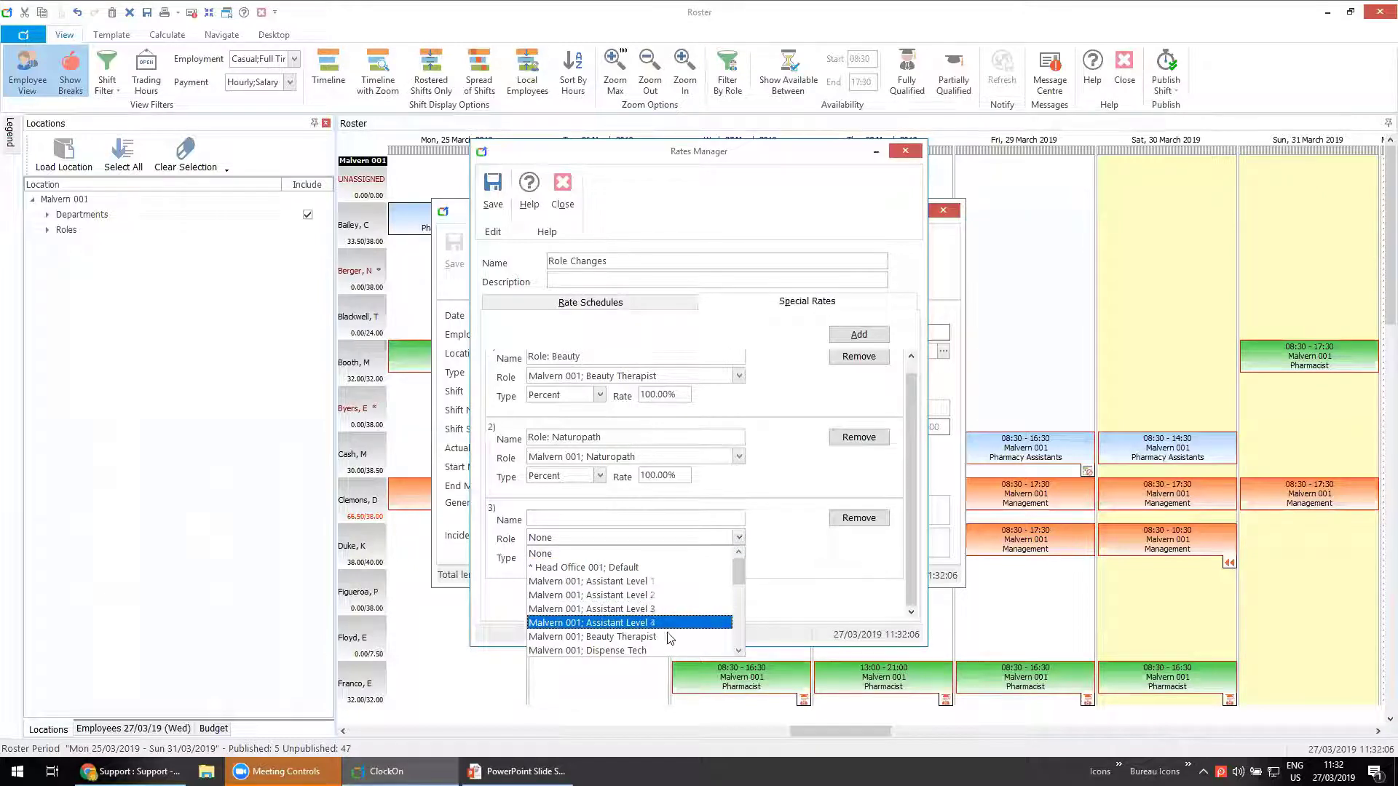
click(641, 650)
click(596, 519)
text(Role)
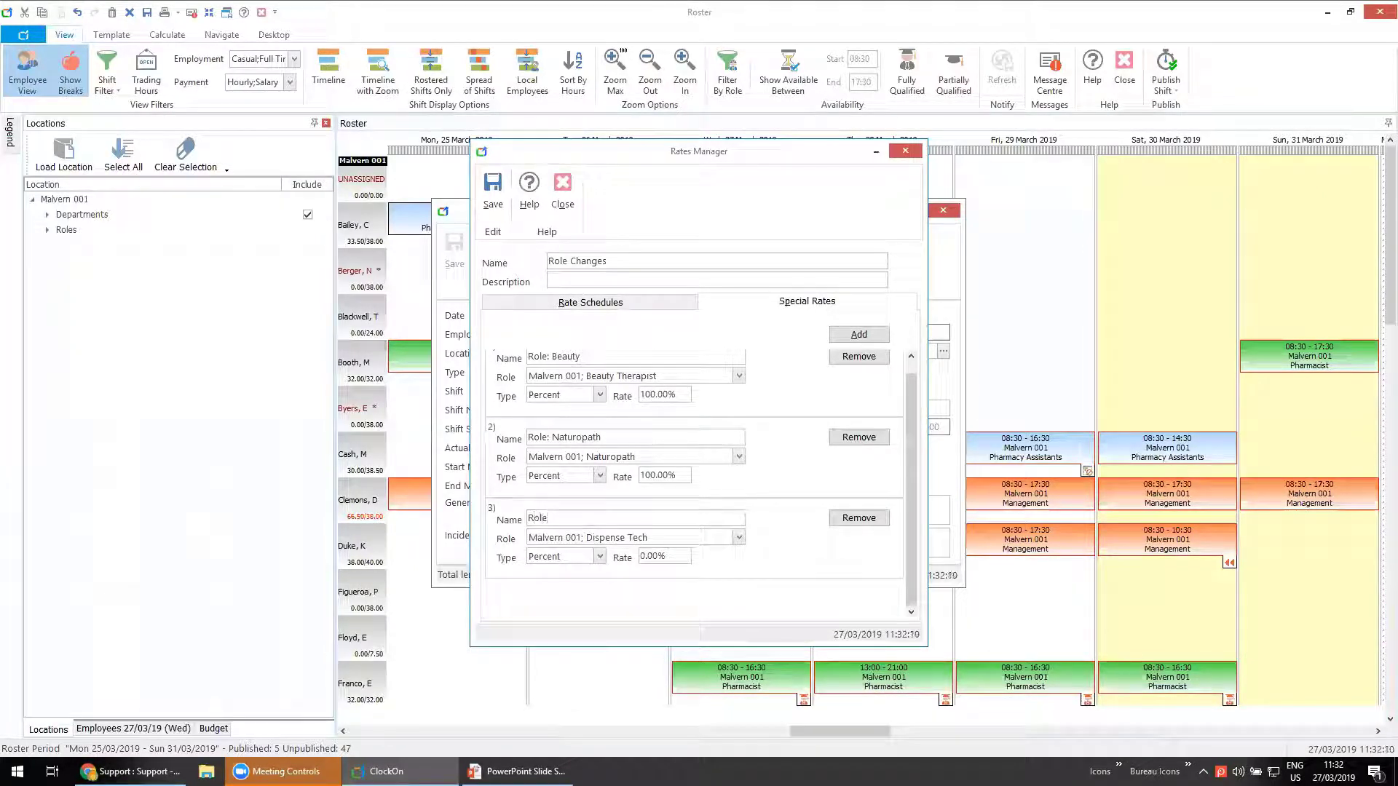
text(: Dispense Tech)
click(673, 555)
text(100)
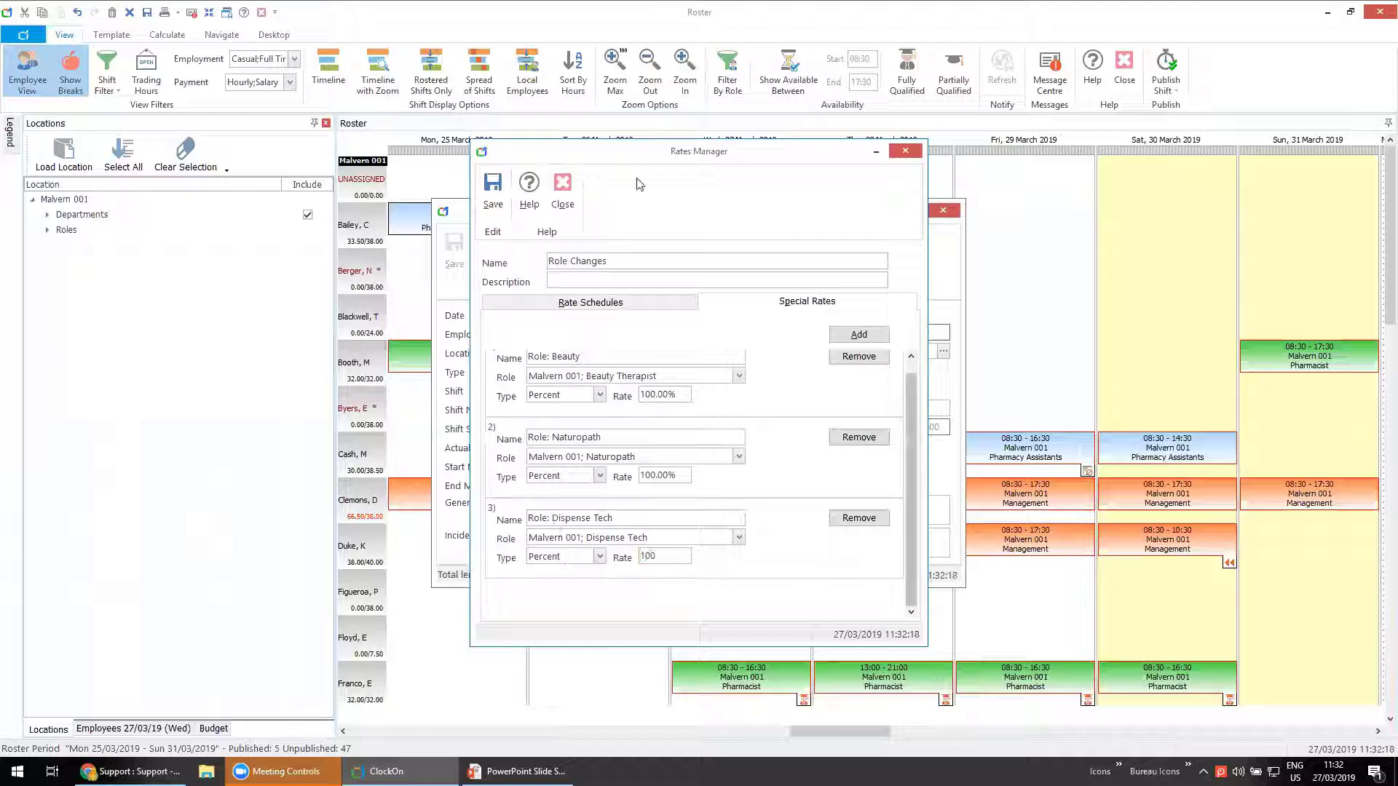
click(493, 194)
Apply the Role: Dispense Tech special rate to the Wednesday 27 March shift between 13:00 and 17:00, save it and close the shift details.
click(766, 365)
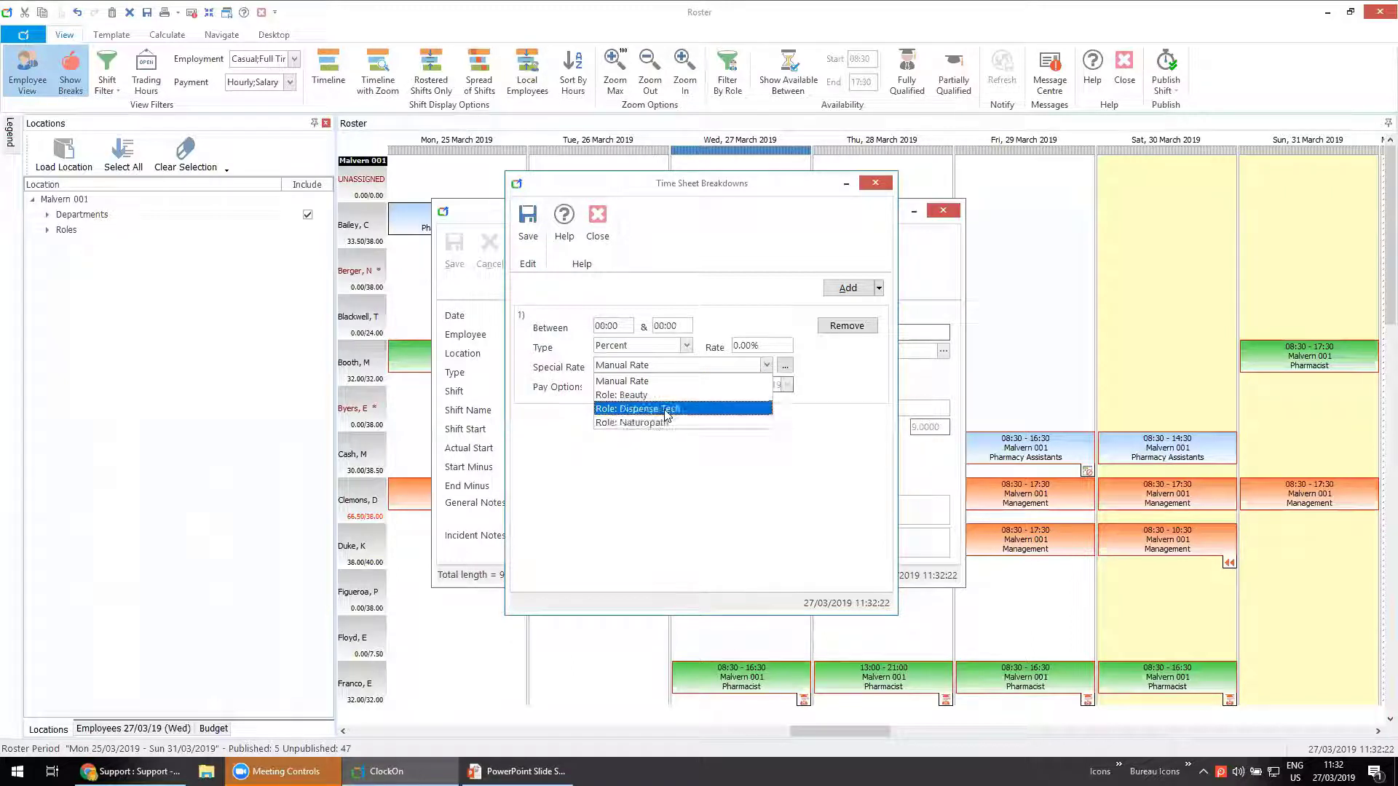
click(640, 408)
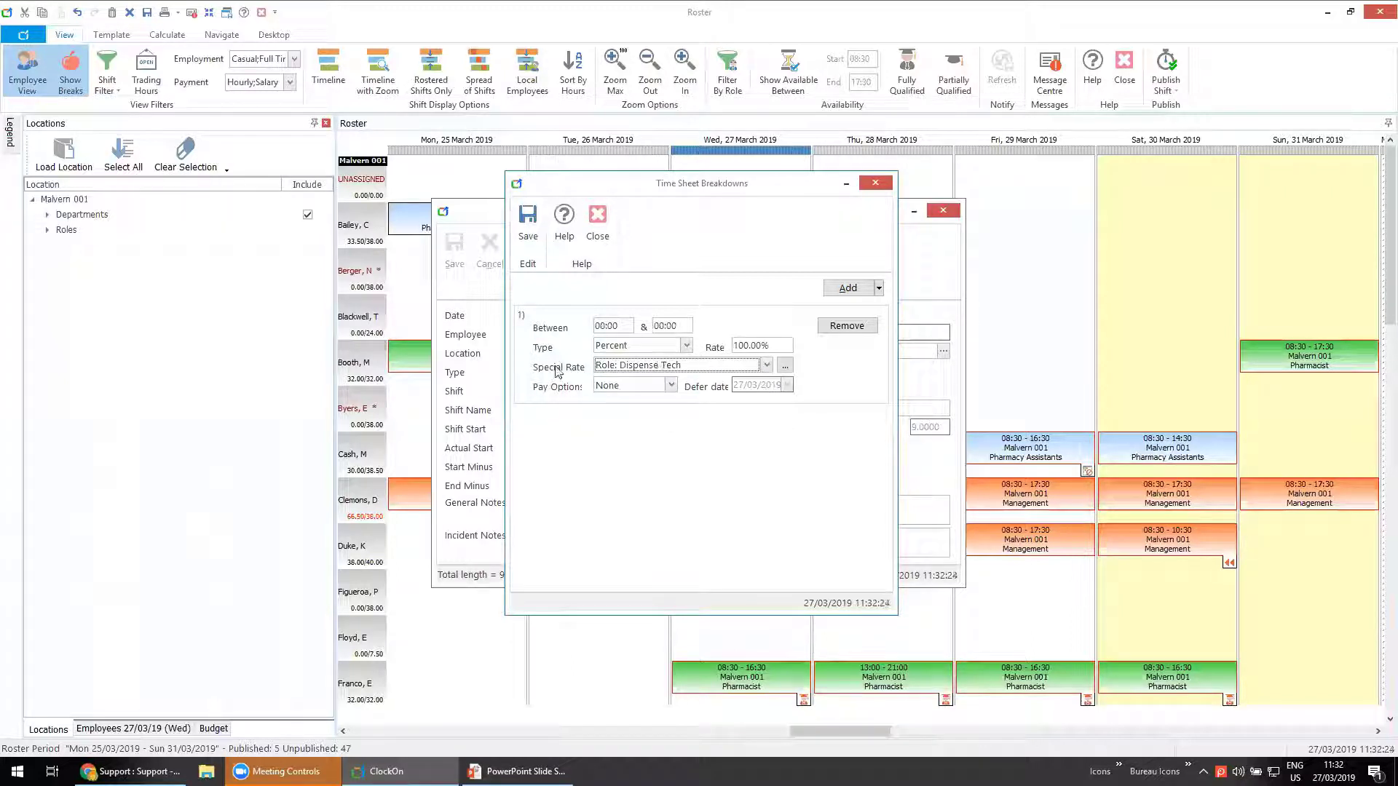
click(625, 326)
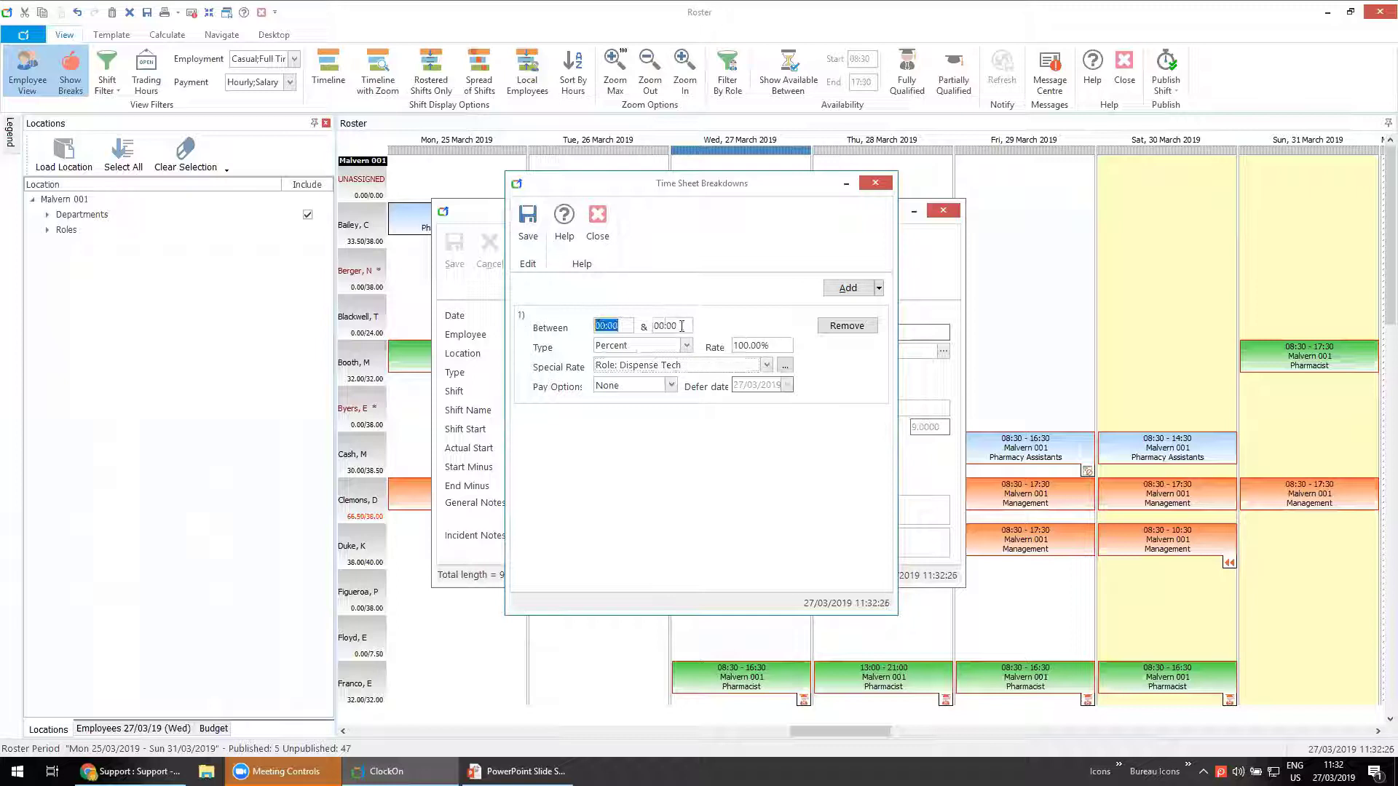
click(671, 326)
text(17:00)
click(619, 327)
text(13:00)
click(526, 222)
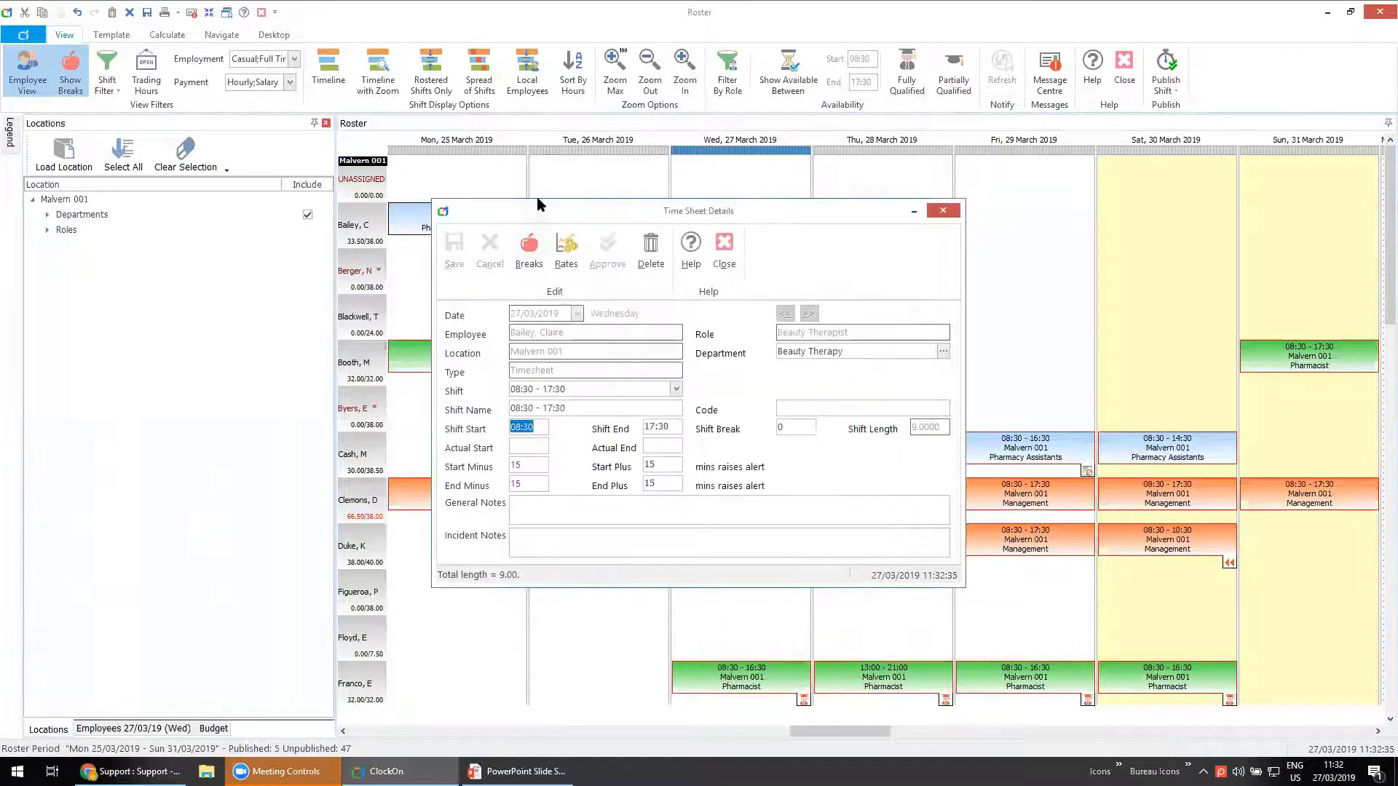
click(725, 258)
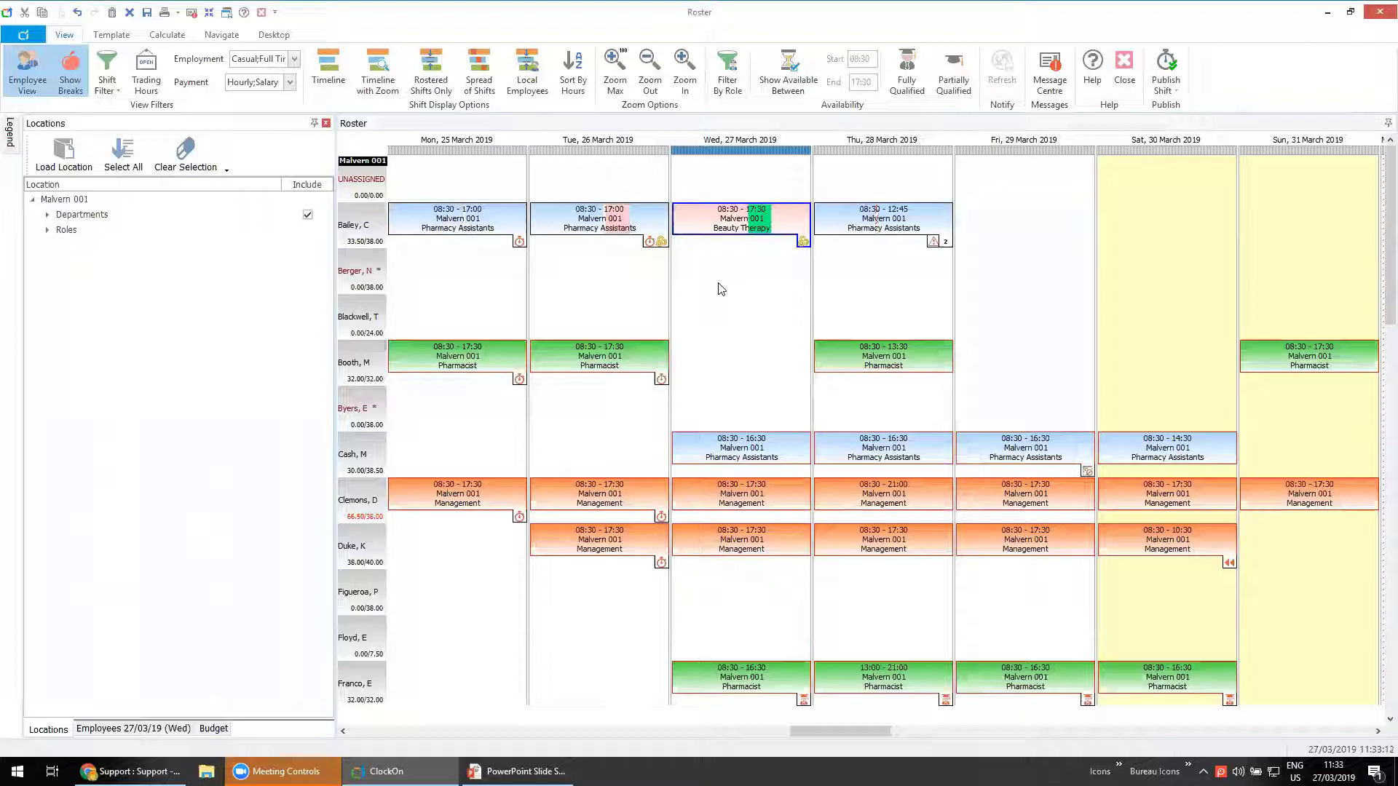
Add an 08:30 - 17:00 Beauty Therapy shift for the first listed employee on Friday 29 March and close its details.
click(1003, 225)
double_click(1002, 226)
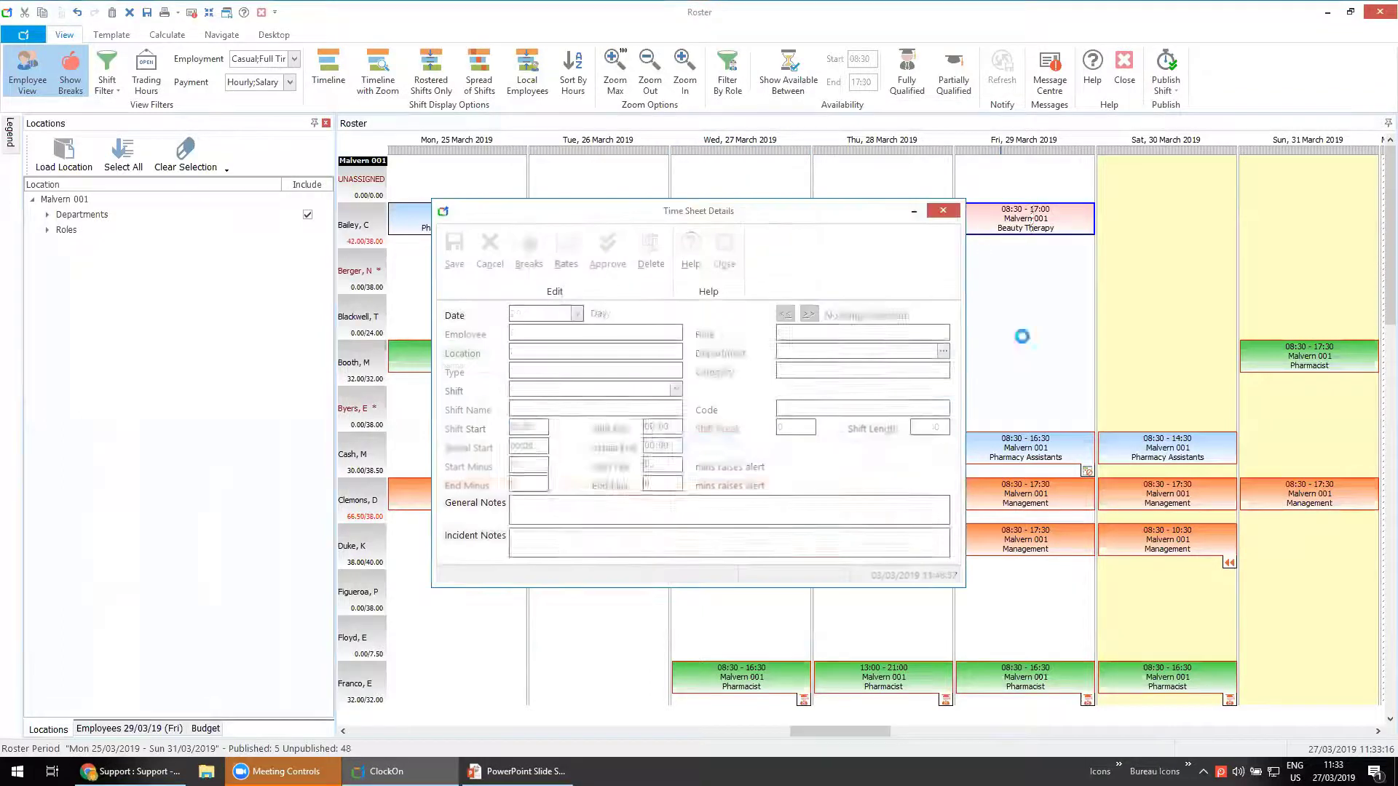
click(725, 247)
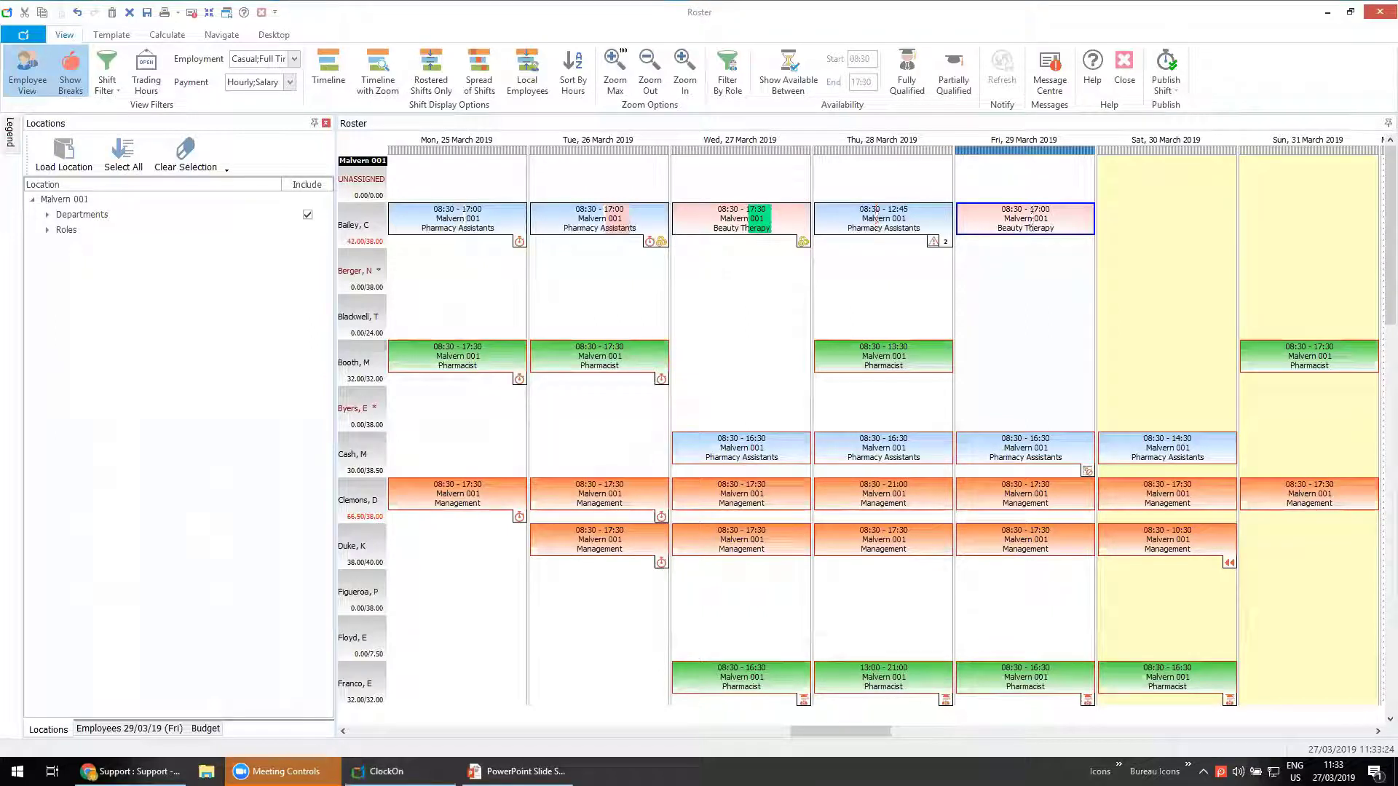
Bring up the ApowerMirror phone window and resize the roster window so the two sit side by side.
drag(0, 120, 1126, 62)
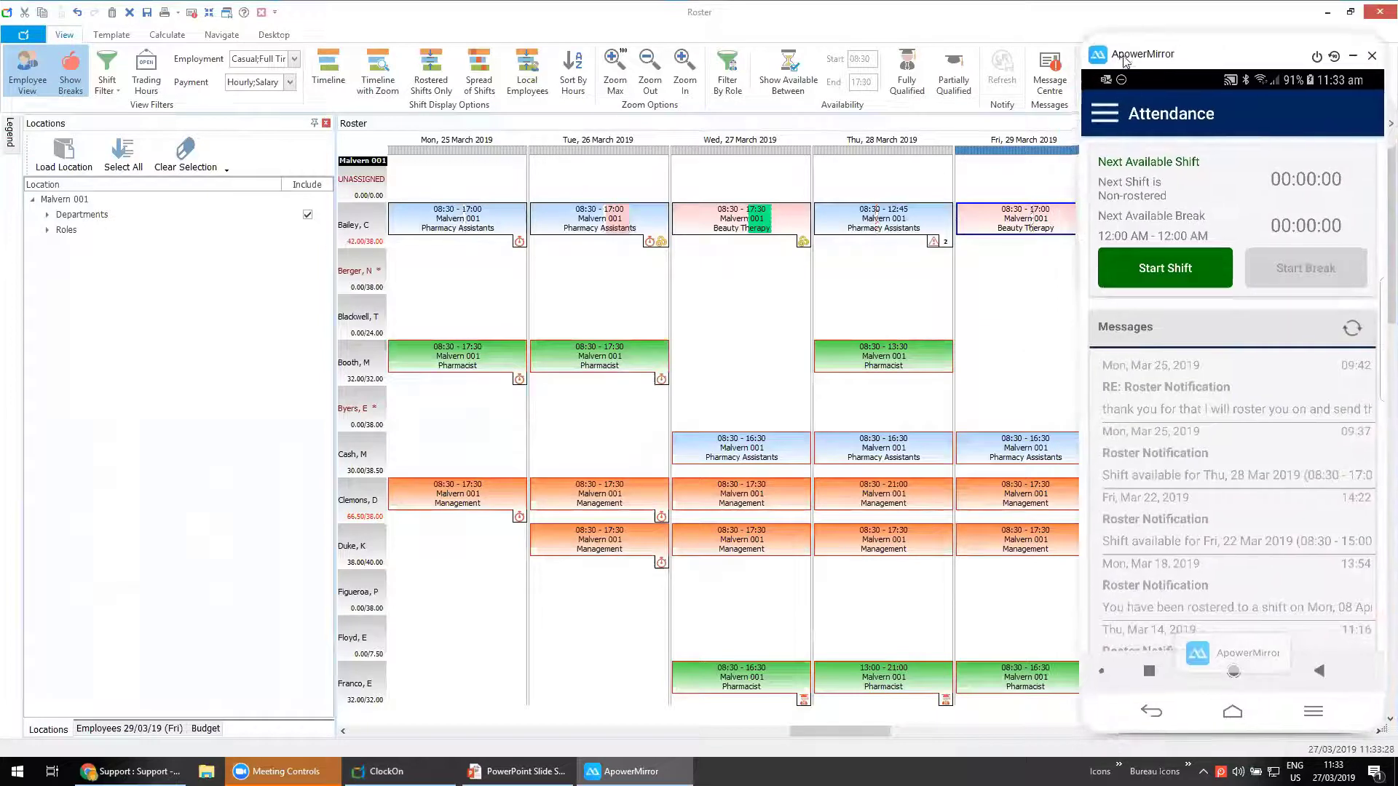
click(1350, 12)
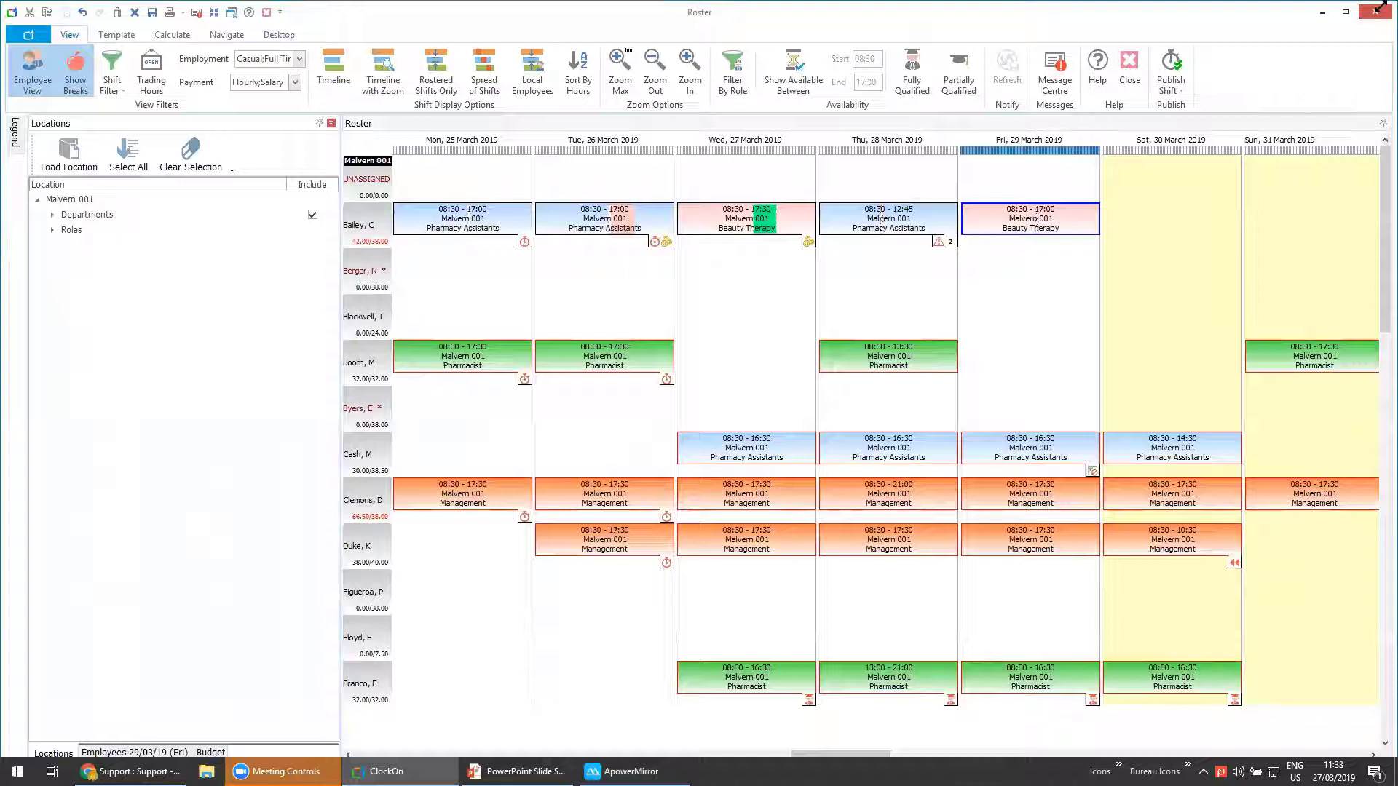
drag(1381, 8, 1050, 8)
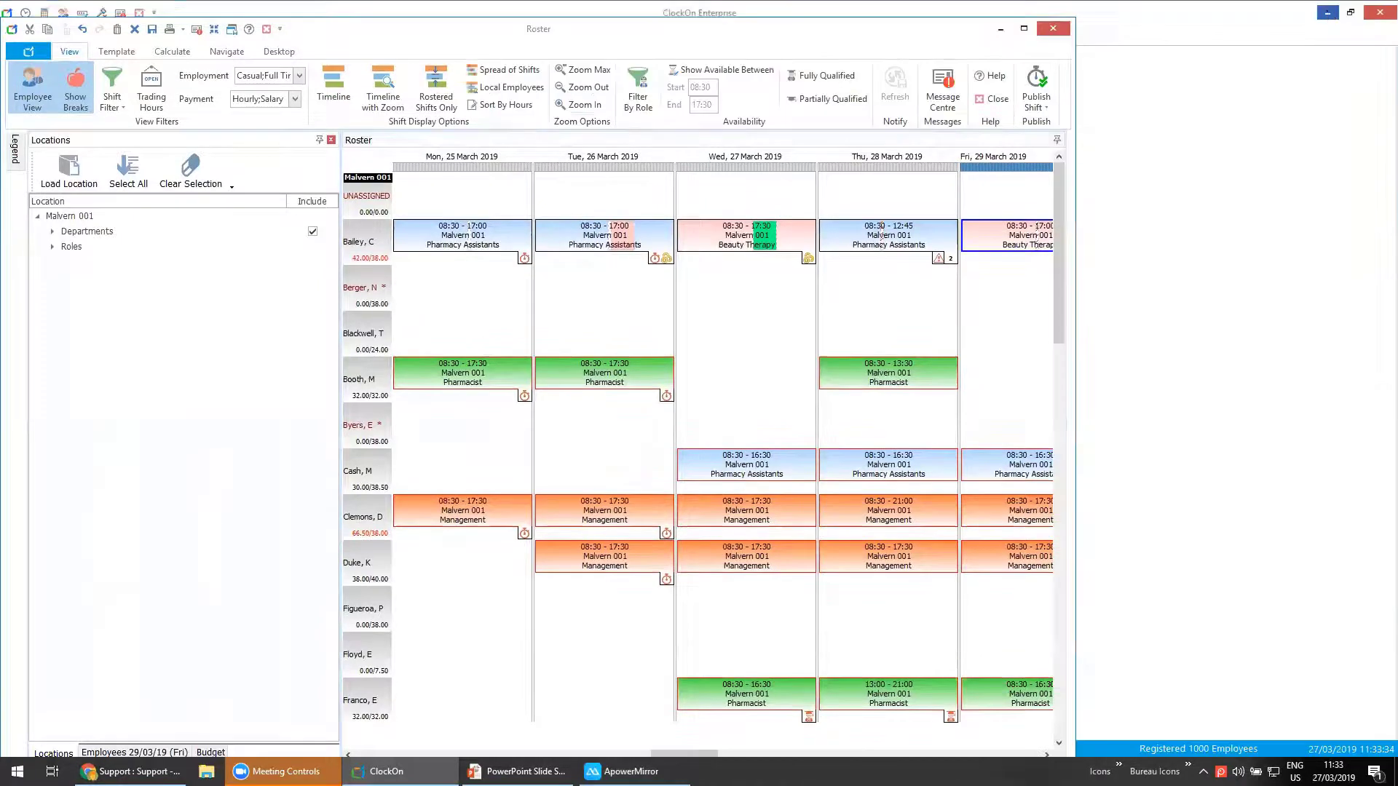
click(1328, 10)
click(1158, 365)
click(386, 771)
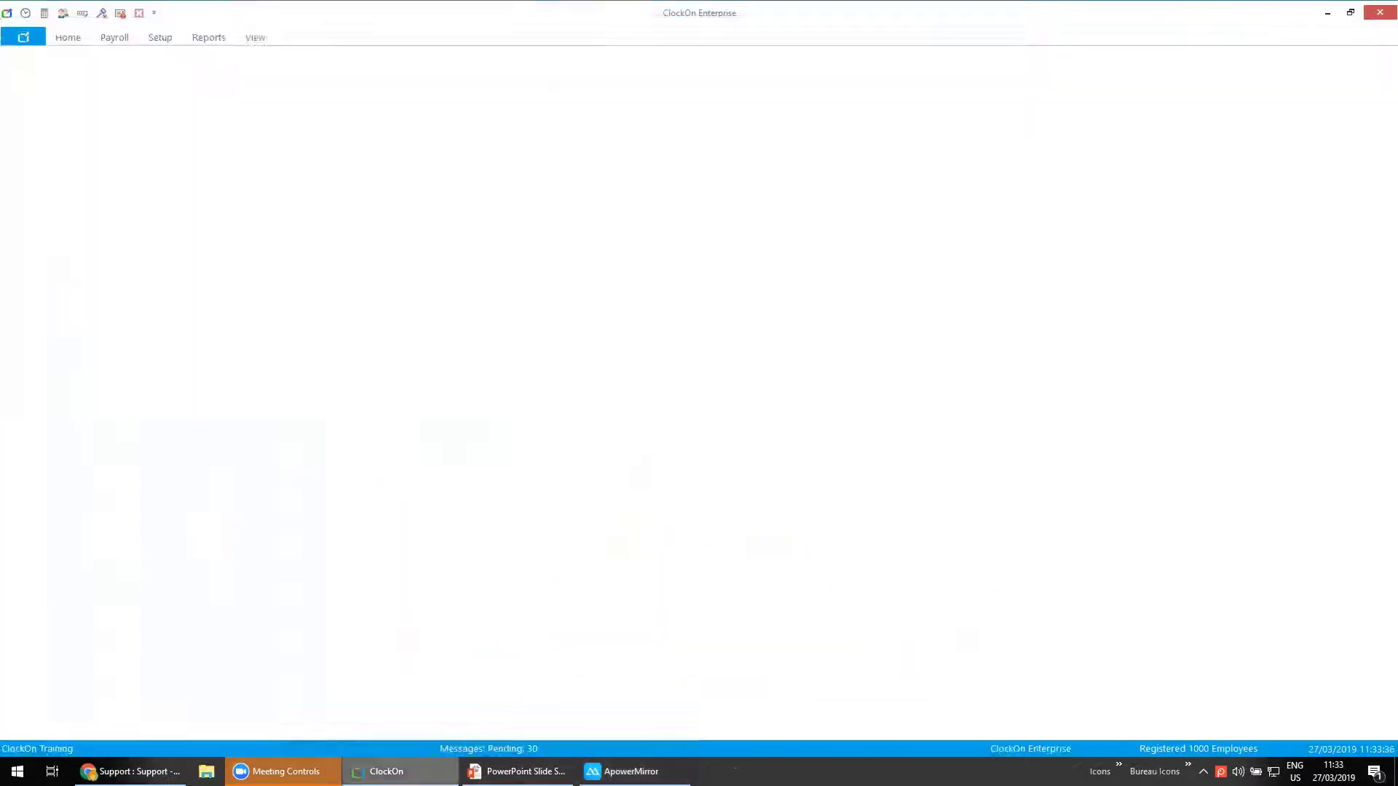
click(1350, 13)
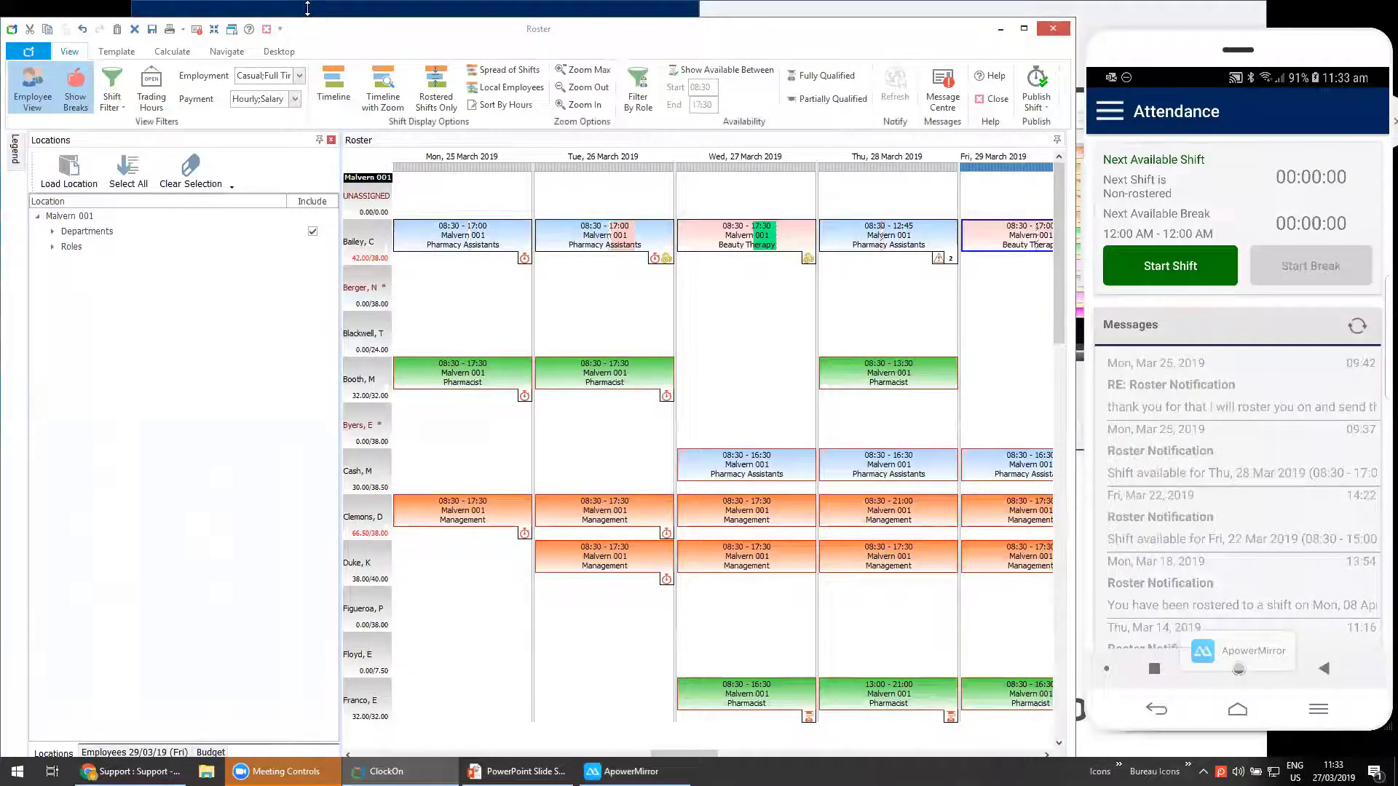
drag(304, 22, 306, 6)
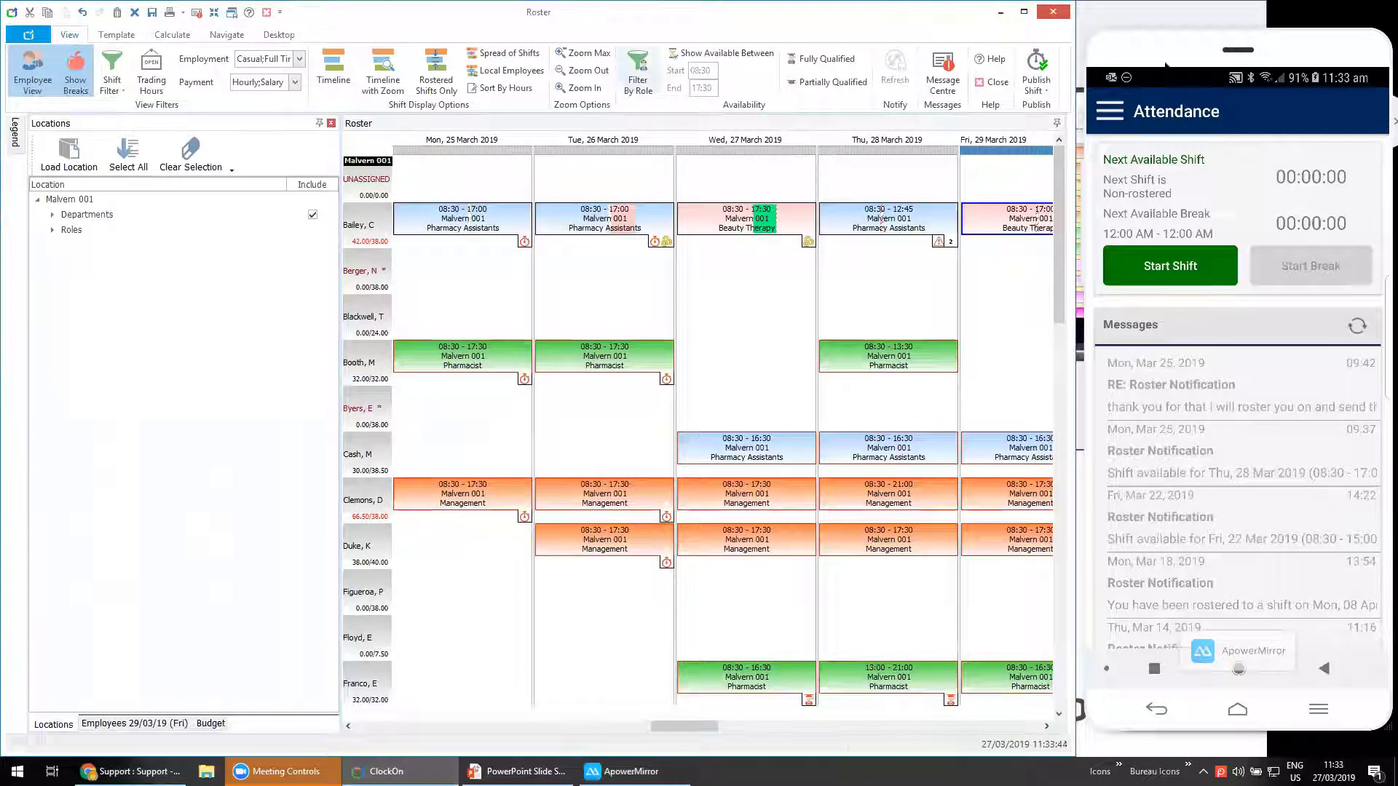
mouse_move(1192, 45)
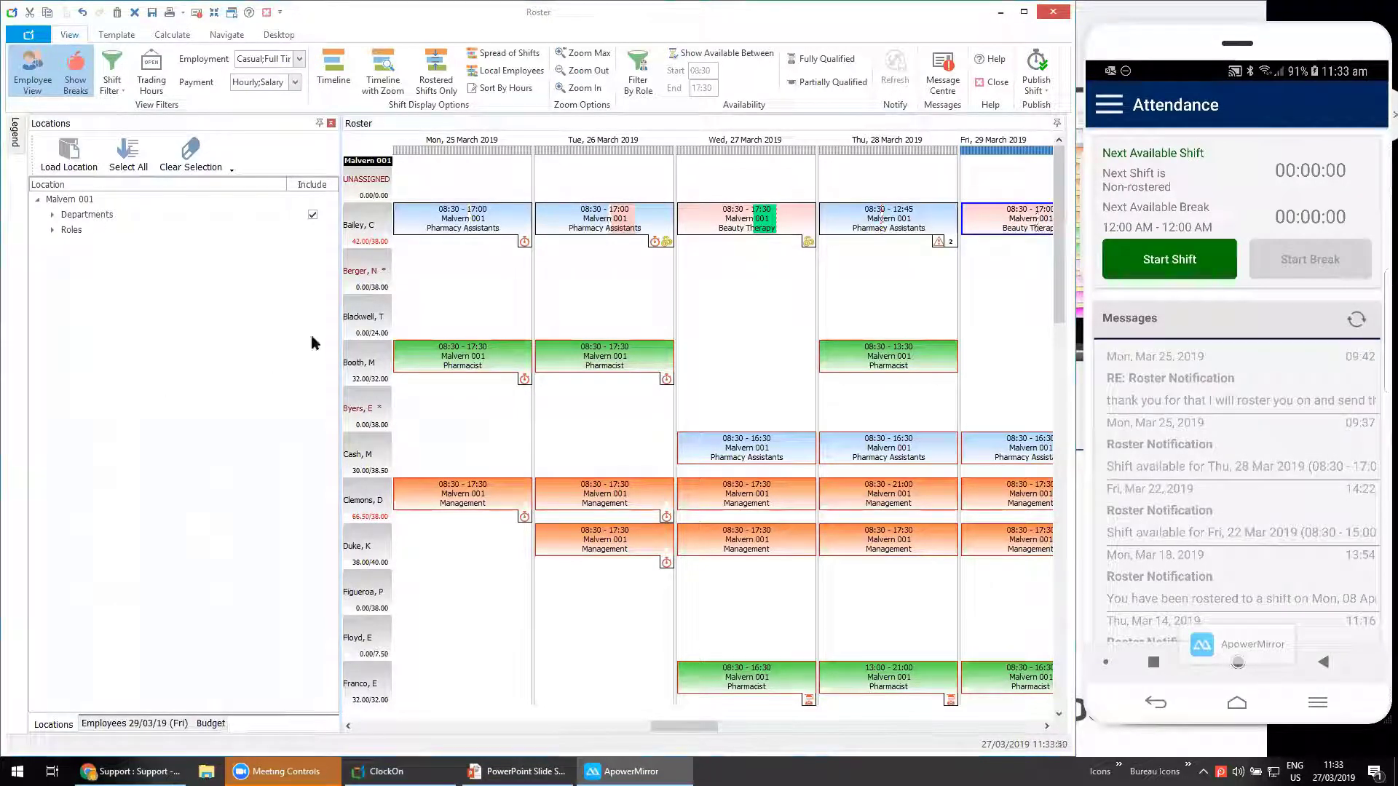
Display the employee list beside the roster and save the roster changes.
click(135, 724)
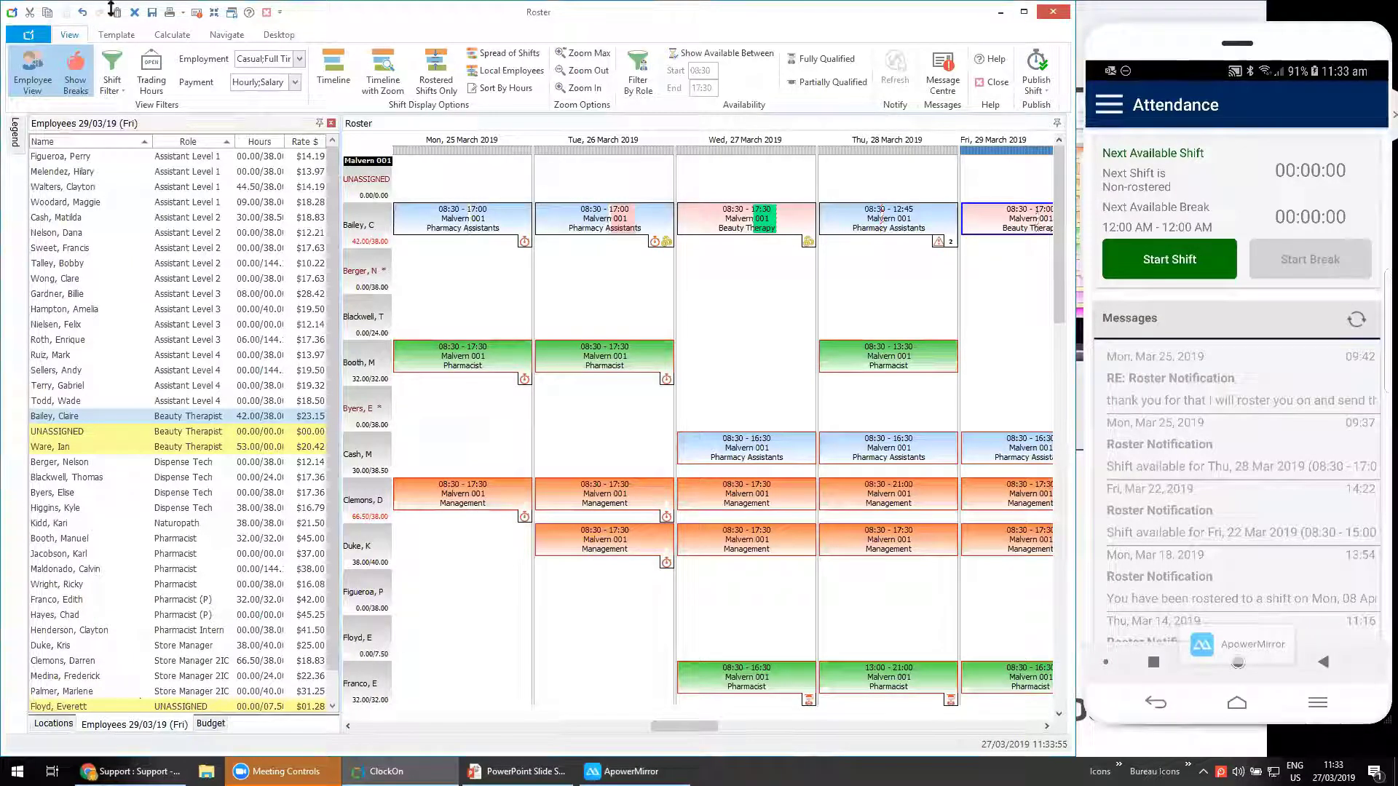
click(150, 12)
right_click(490, 224)
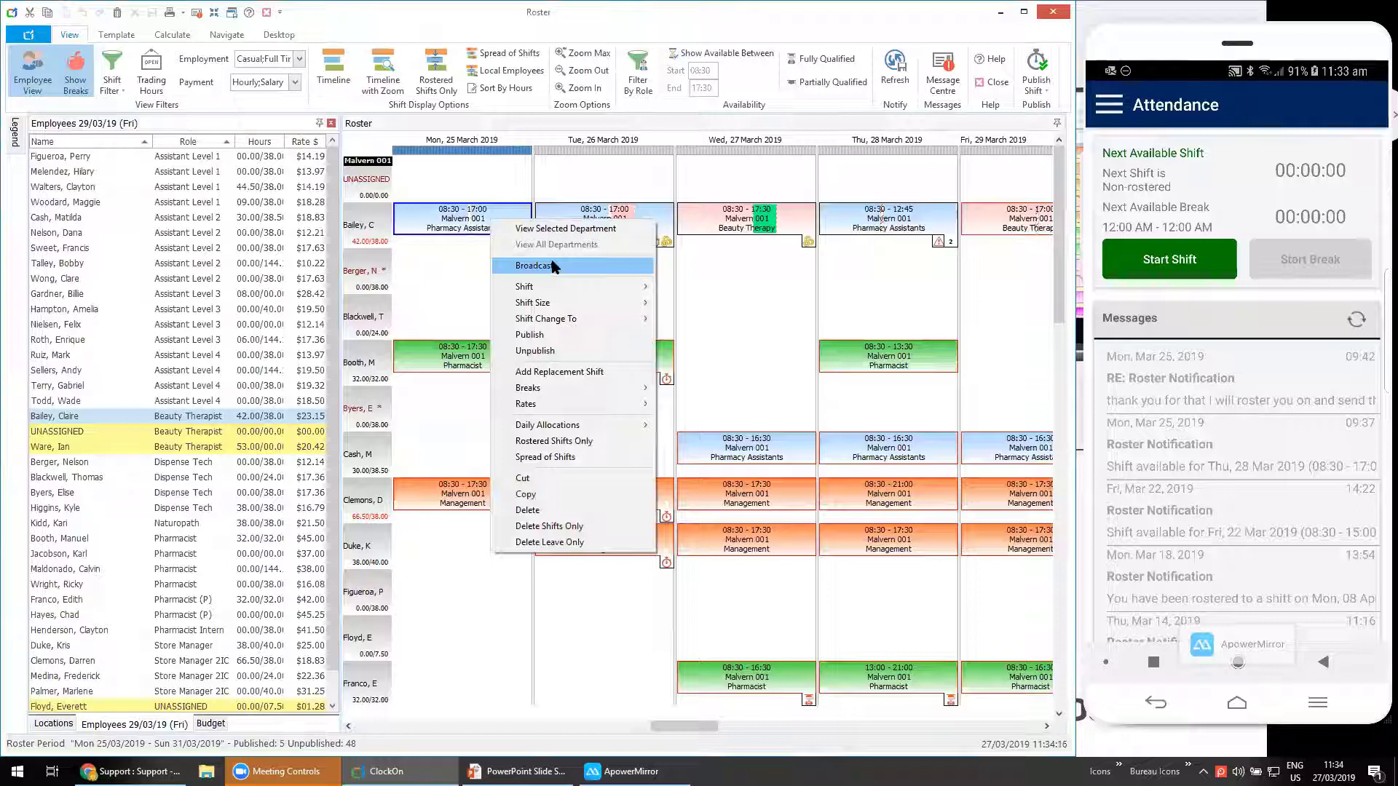
click(427, 282)
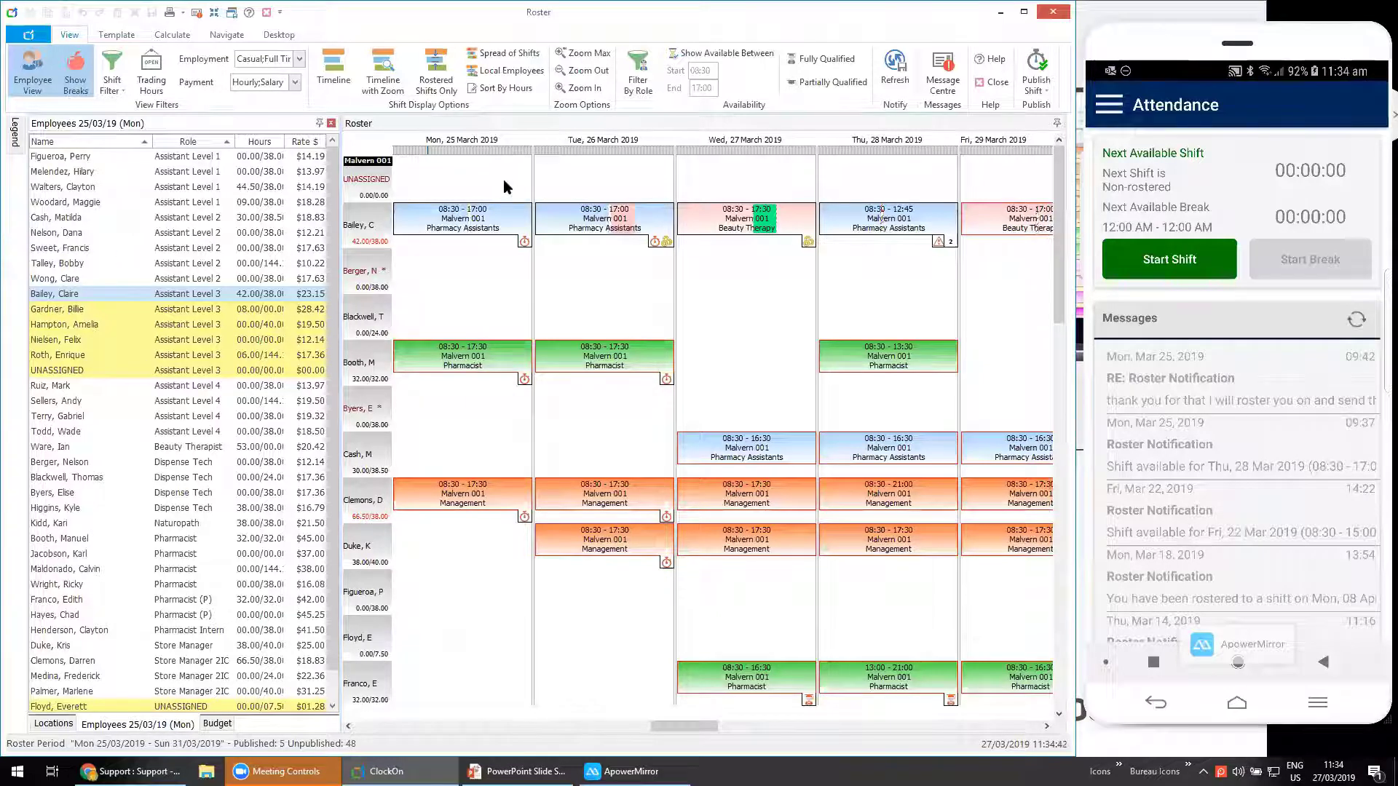
Unassign the first listed employee's Monday 25 March 08:30 - 17:00 Pharmacy Assistants shift.
right_click(424, 226)
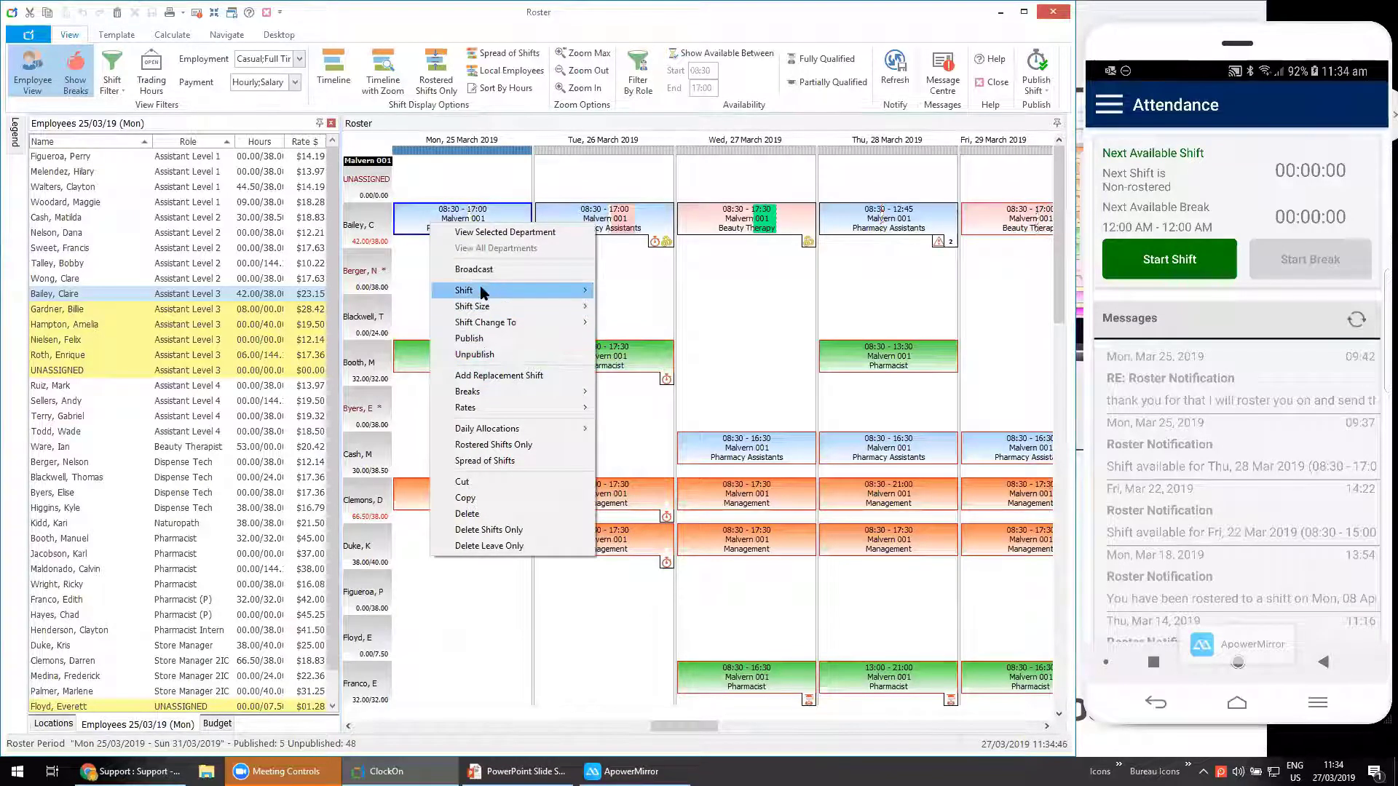
mouse_move(575, 291)
click(627, 327)
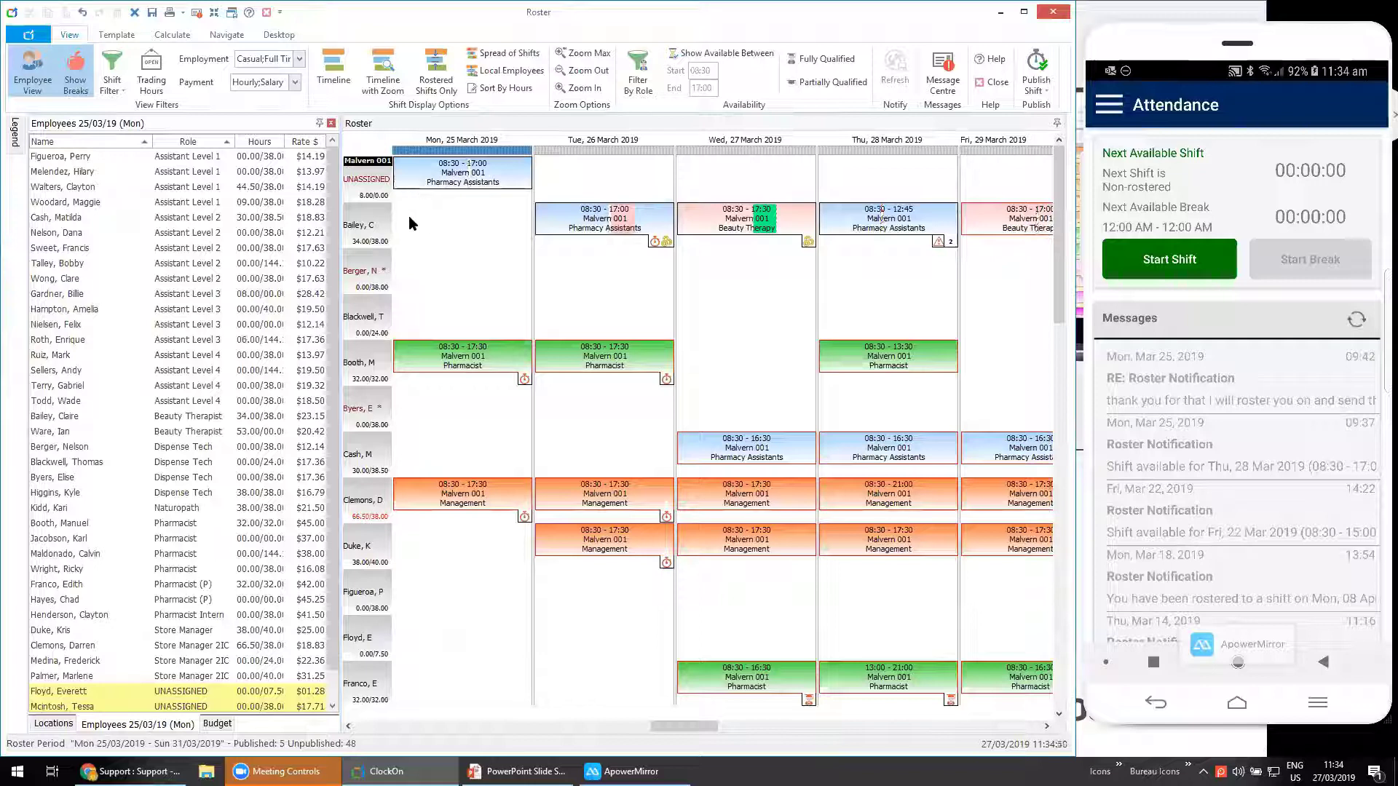
Filter the employee list by the unassigned Monday shift's role and by availability between 08:30 and 17:00.
click(428, 182)
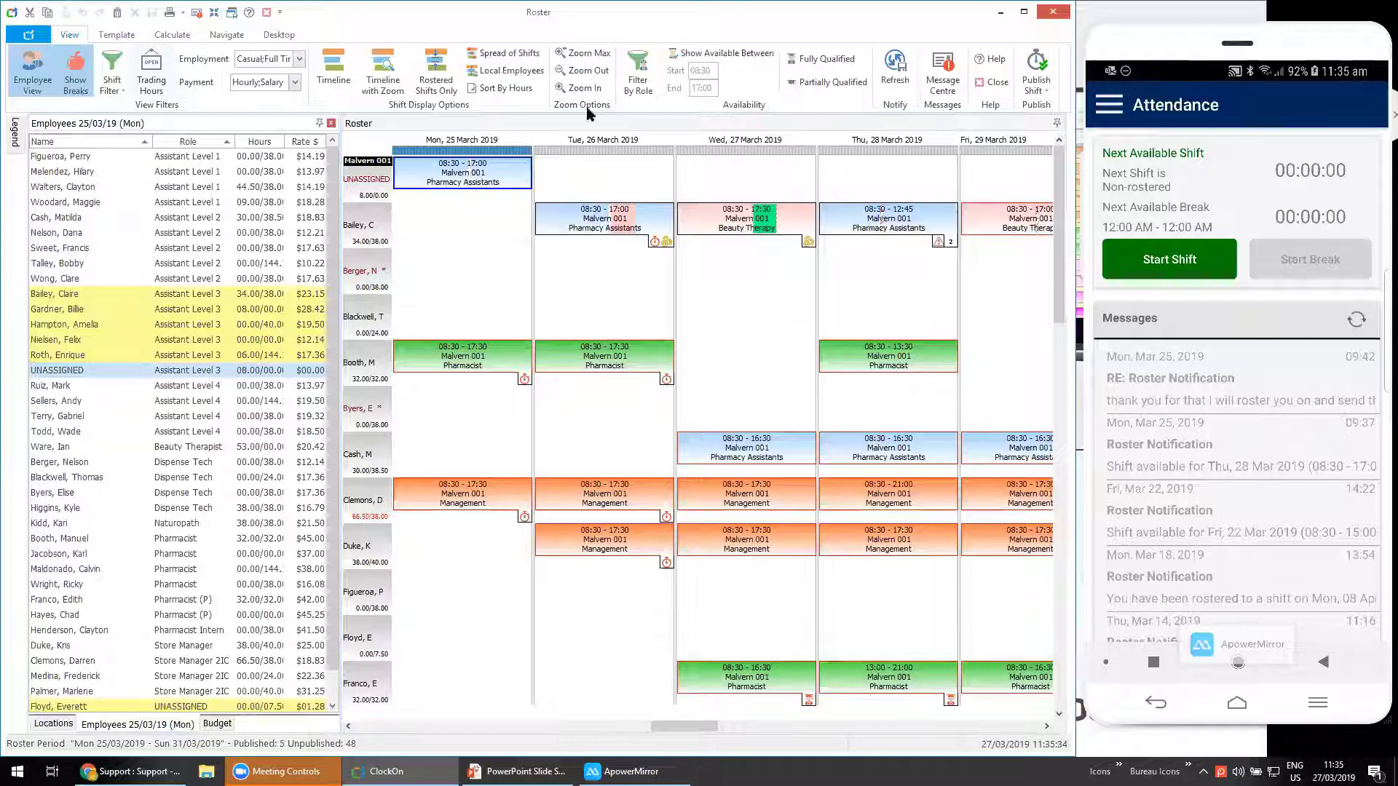
click(635, 83)
click(721, 53)
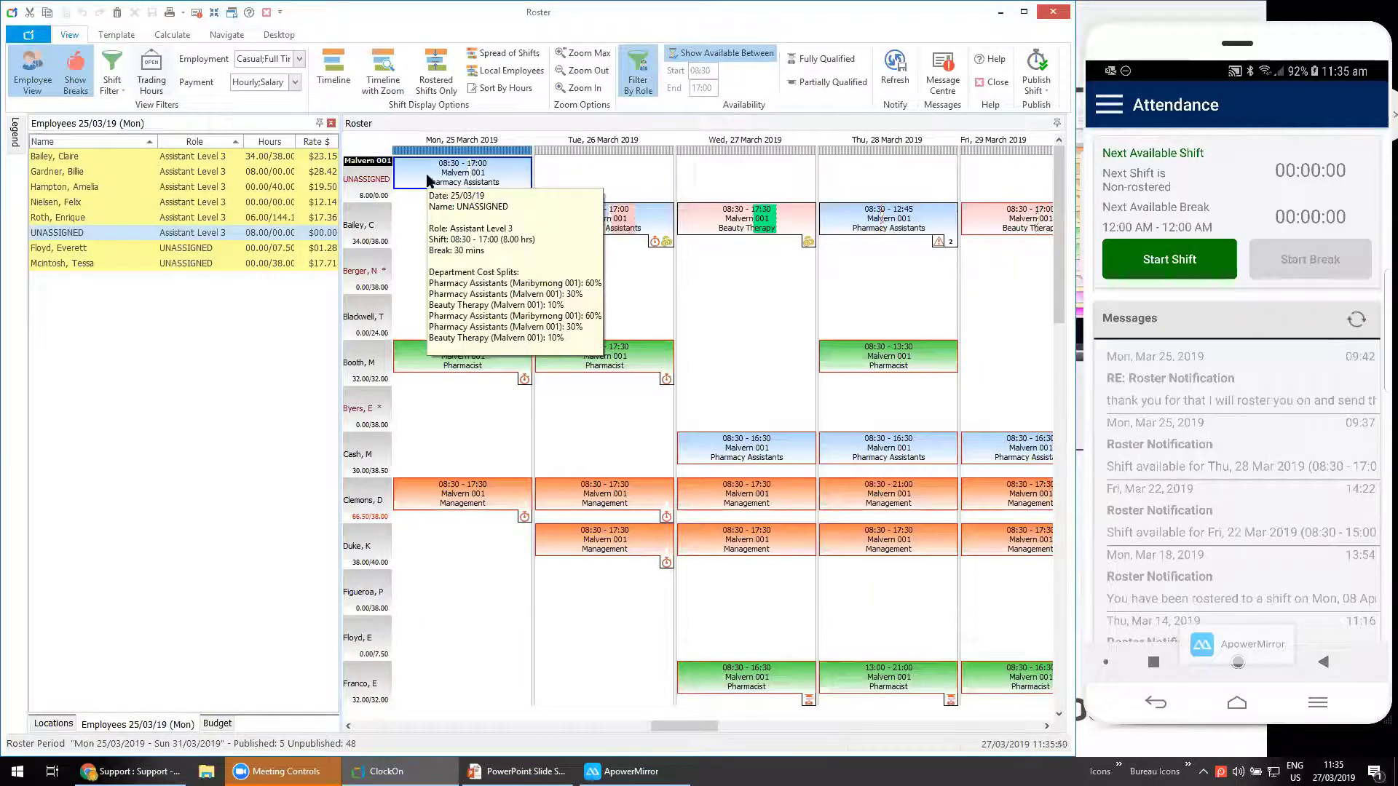
Start broadcasting the unassigned Monday 25 March shift.
right_click(428, 176)
click(474, 220)
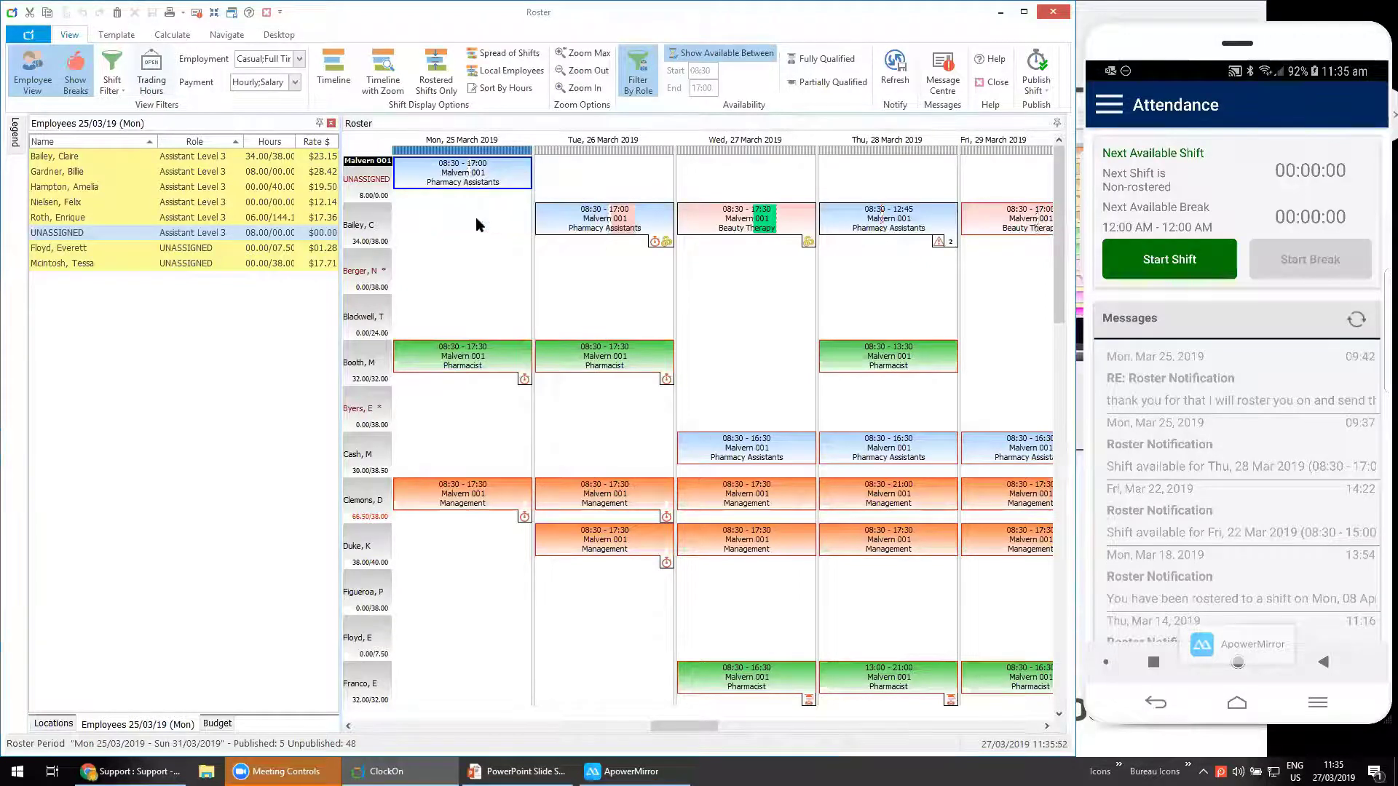
Send the shift-available messages to employees for the unassigned Monday 25 March shift, 08:30 - 17:00.
click(741, 389)
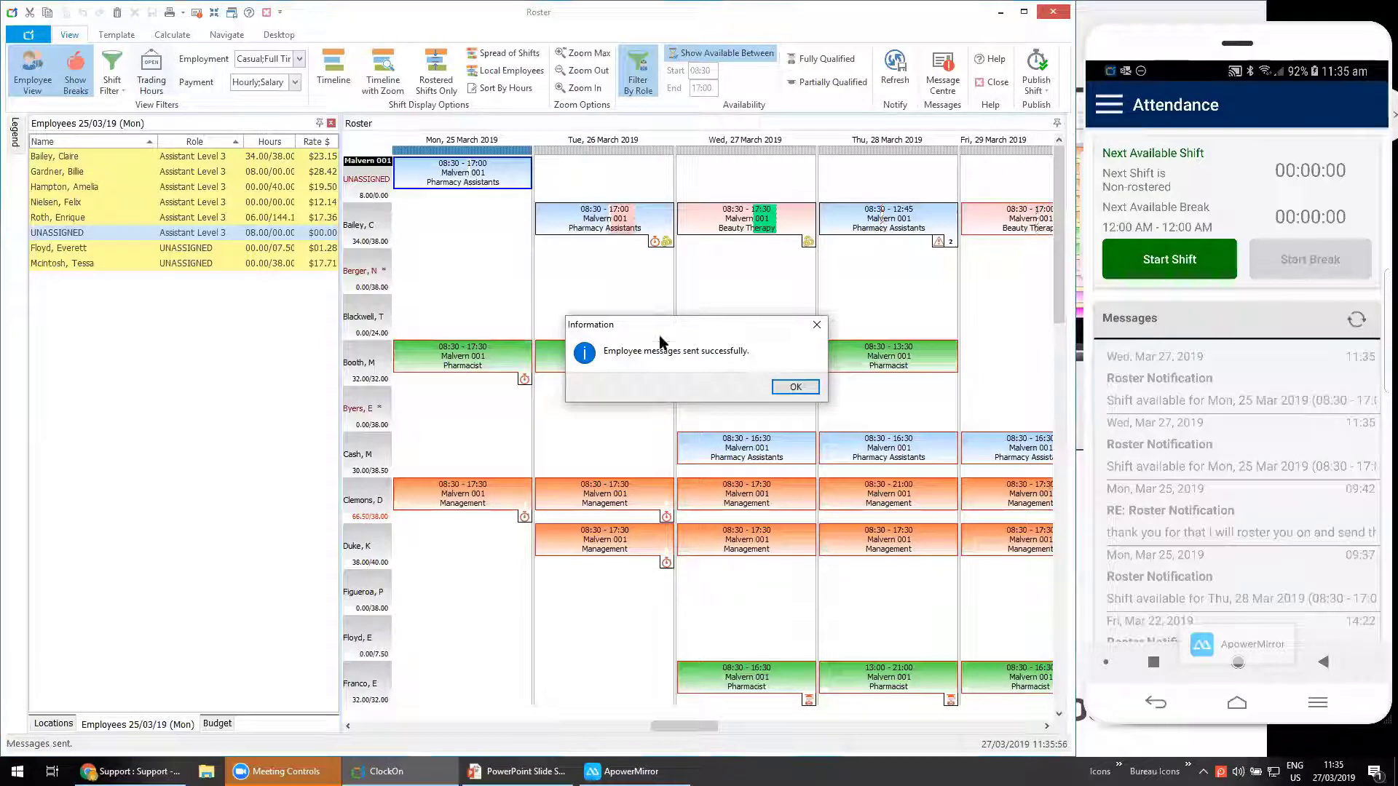
click(795, 388)
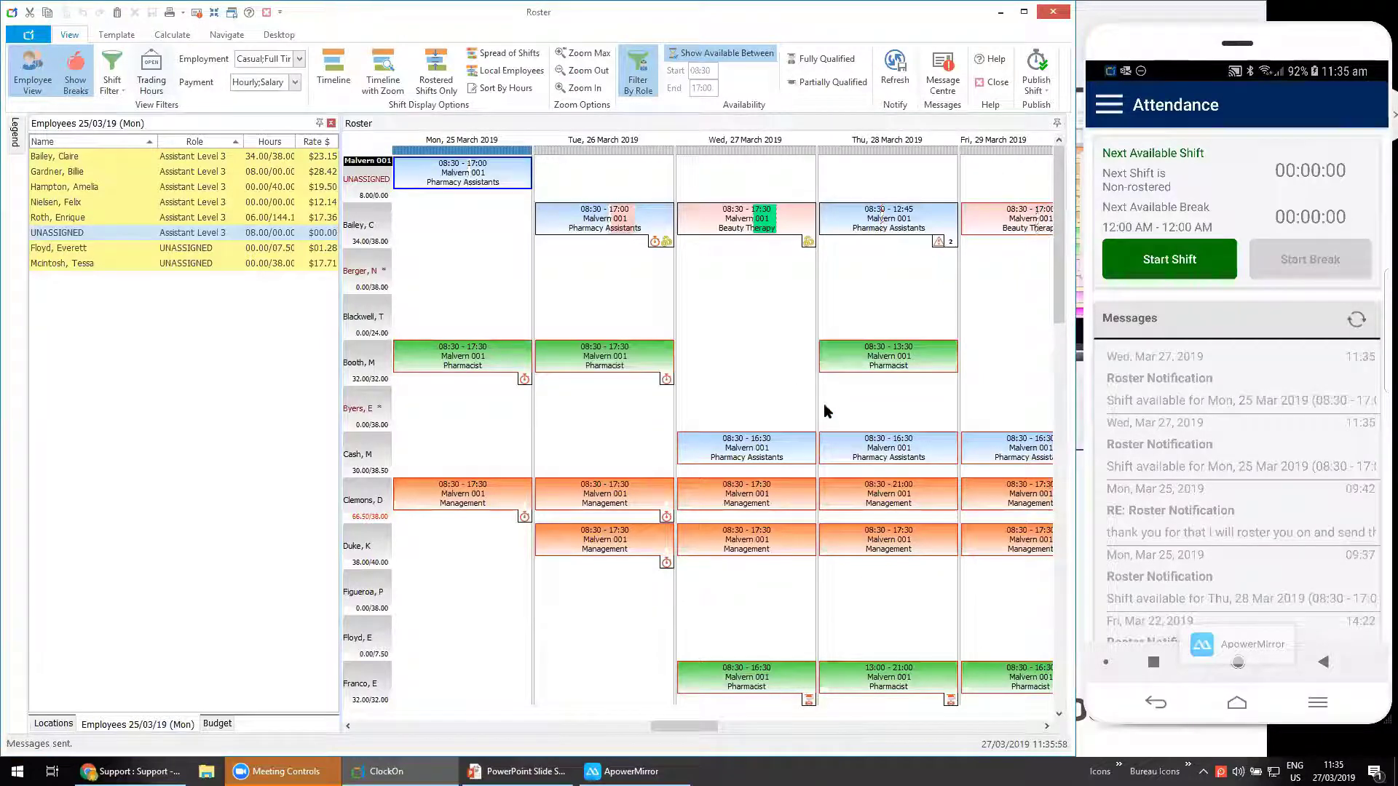
View the newest roster notification in the mirrored phone app, close it and go to the app's Messages list.
drag(1186, 67, 1219, 248)
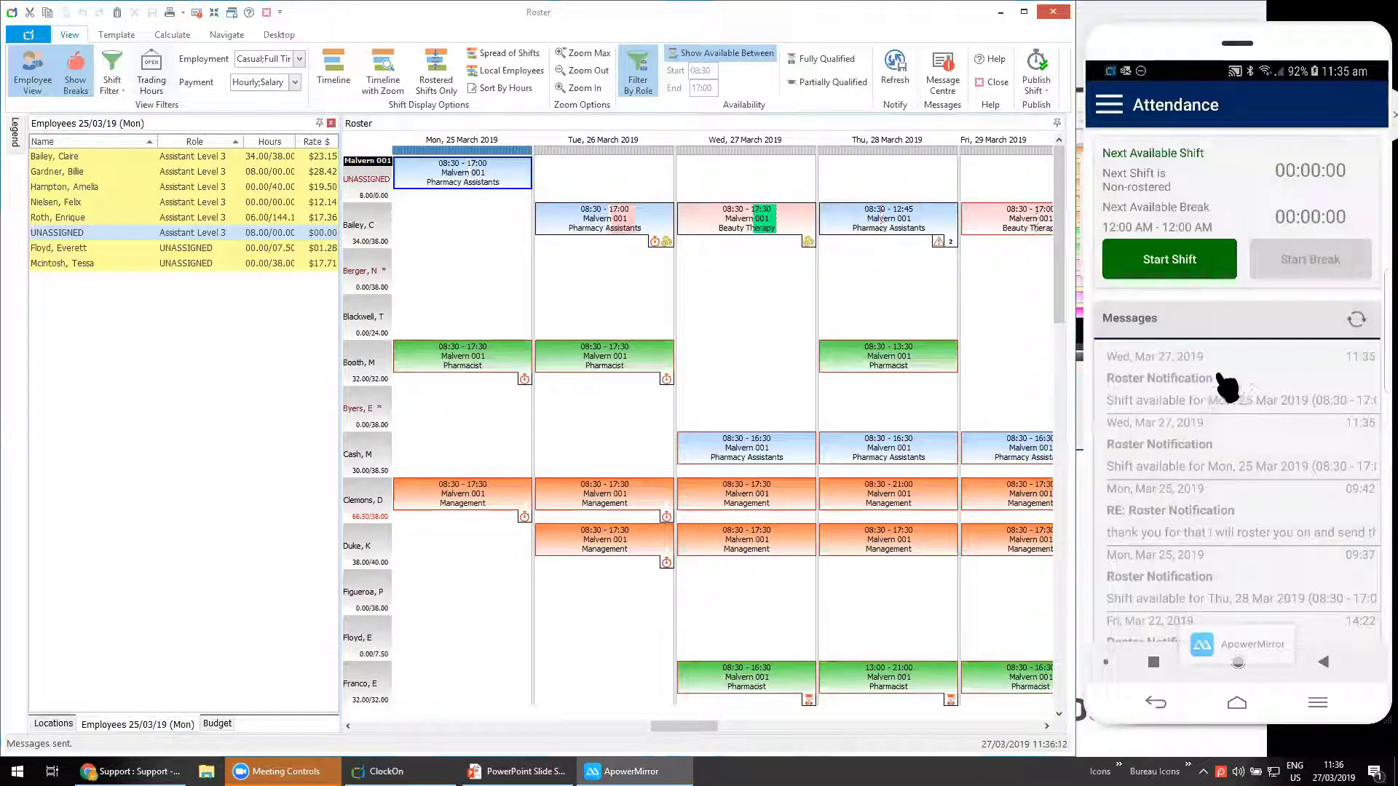
click(1164, 386)
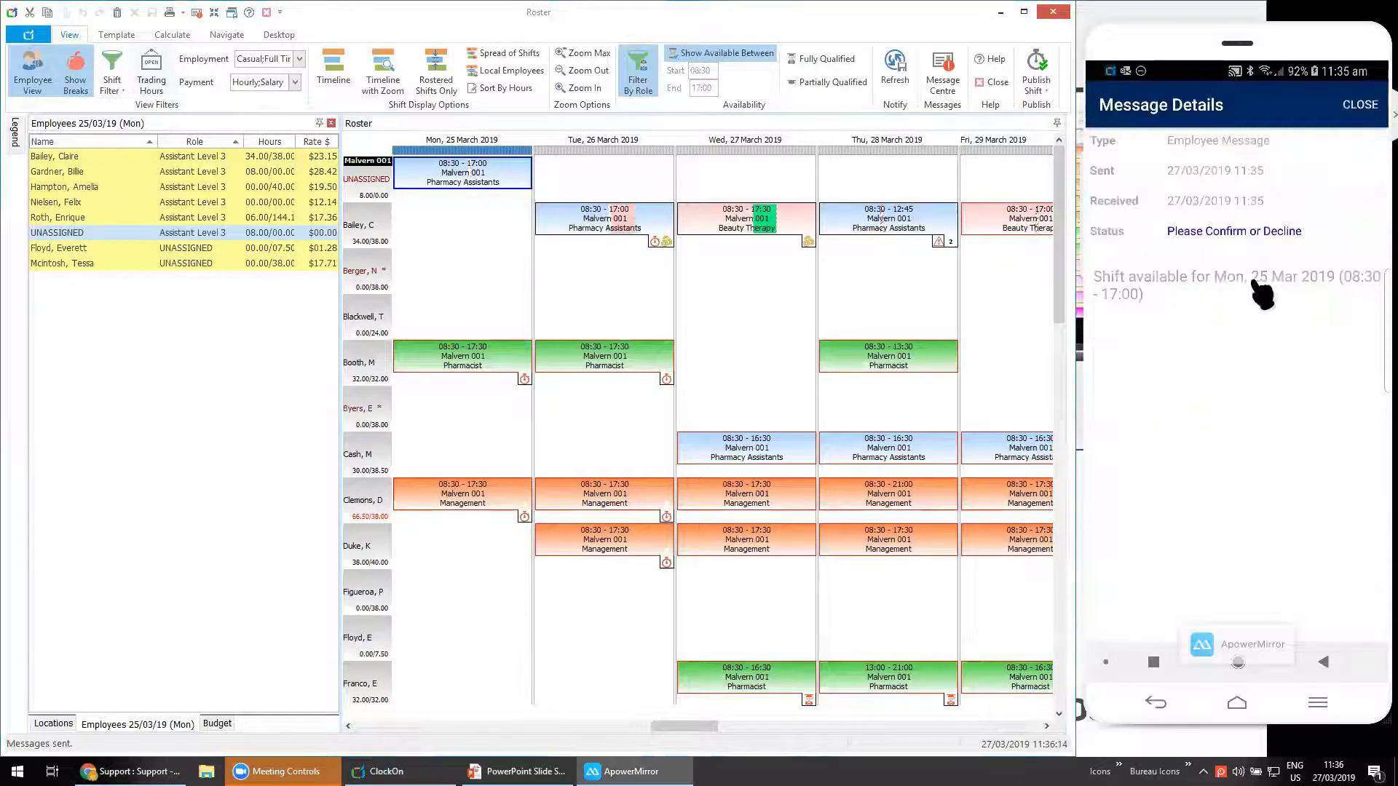
click(1357, 106)
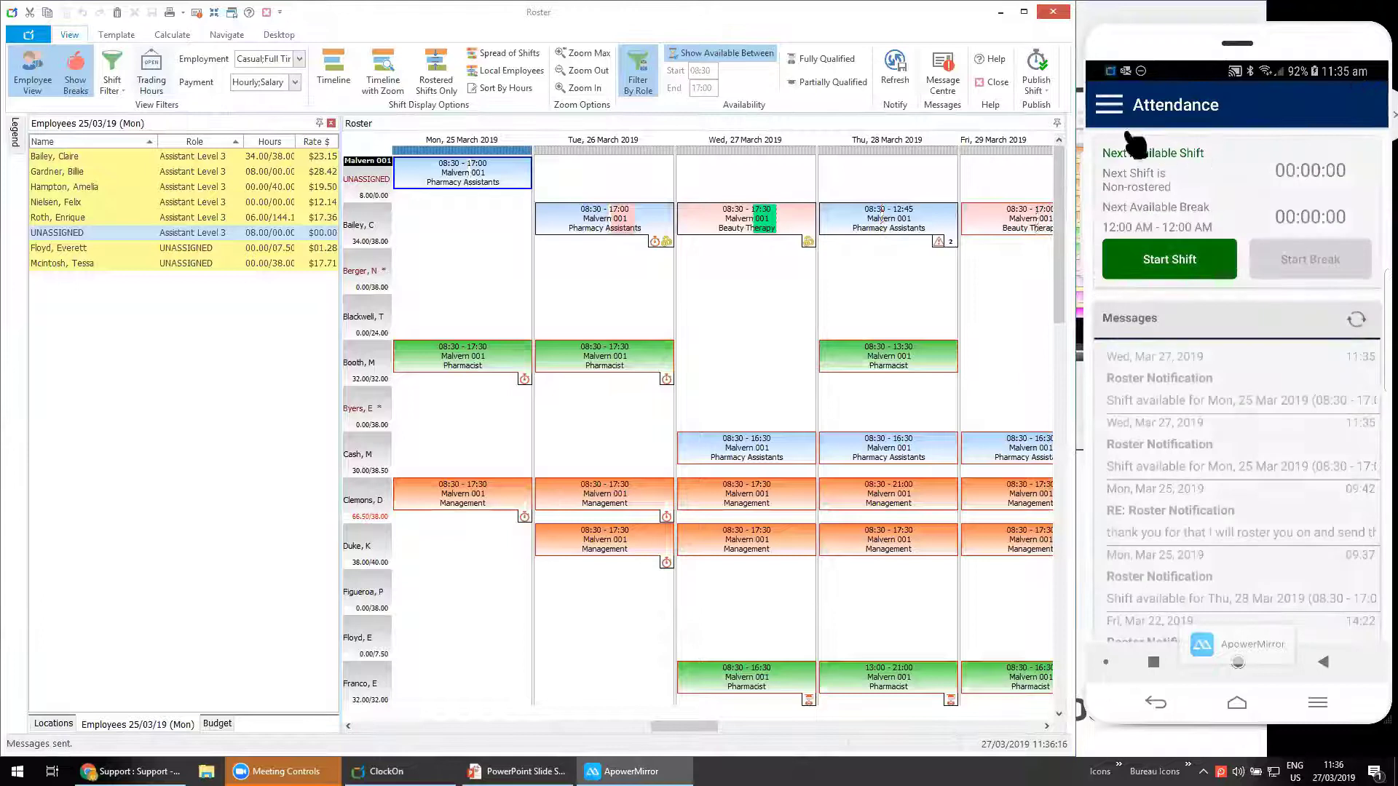
click(1109, 104)
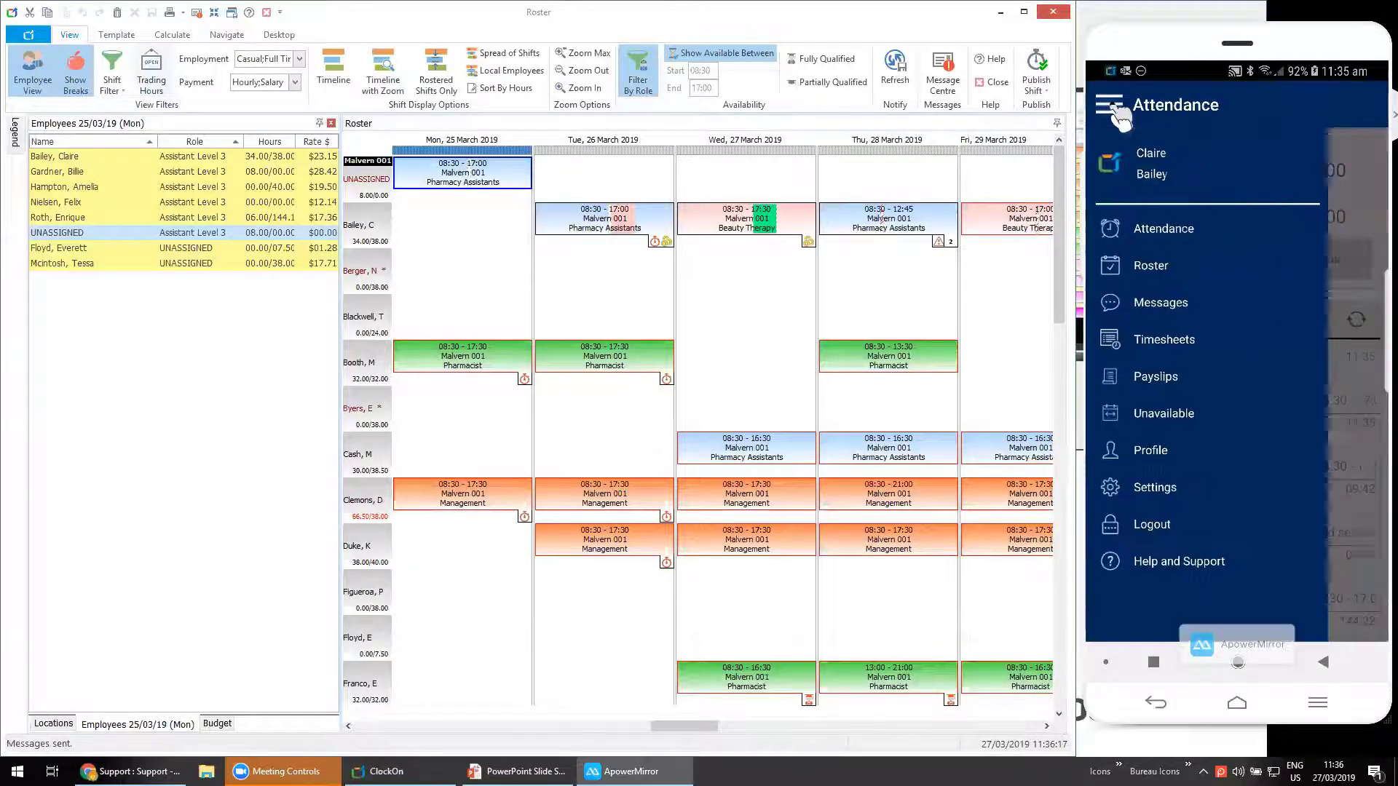
click(1192, 313)
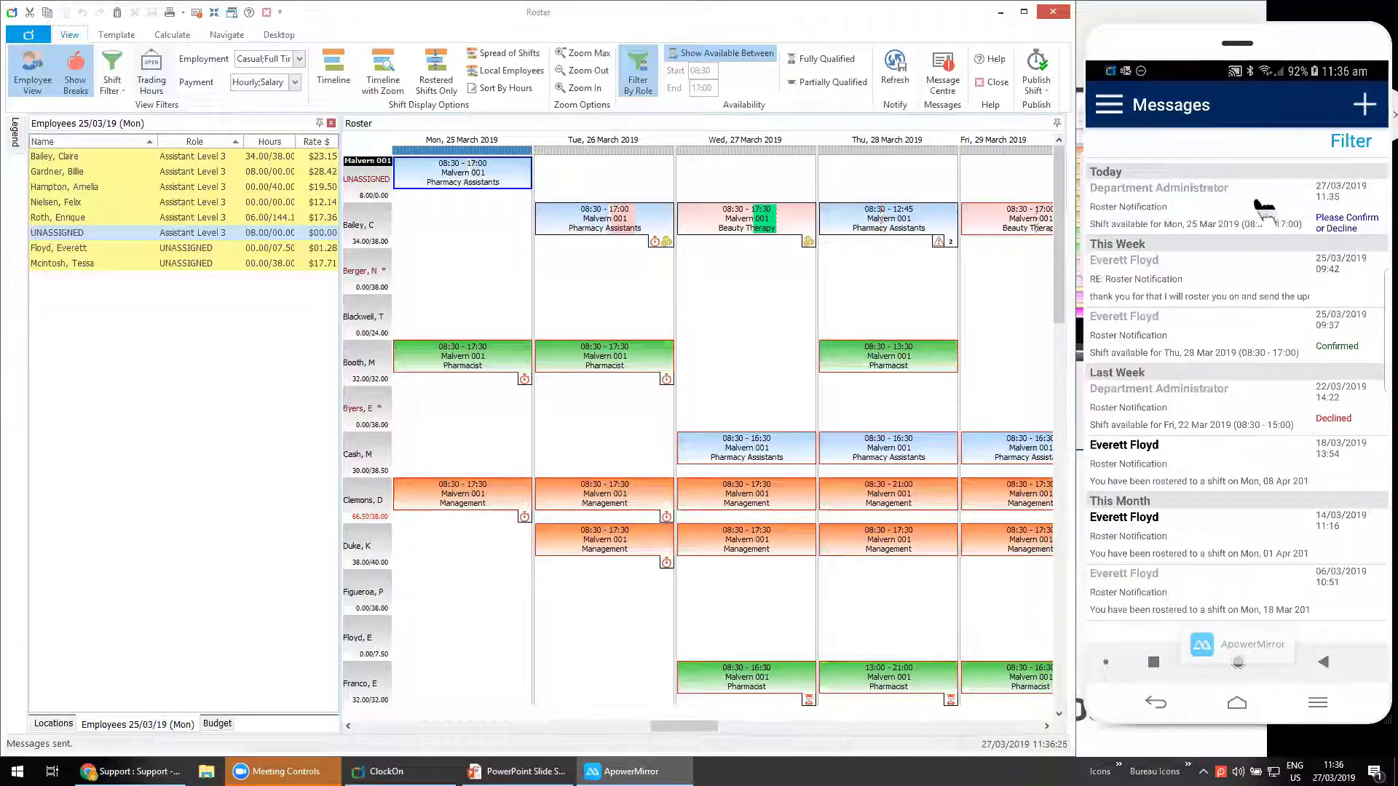
Review today's sent roster notifications in the roster's Message Centre, then close it.
click(941, 82)
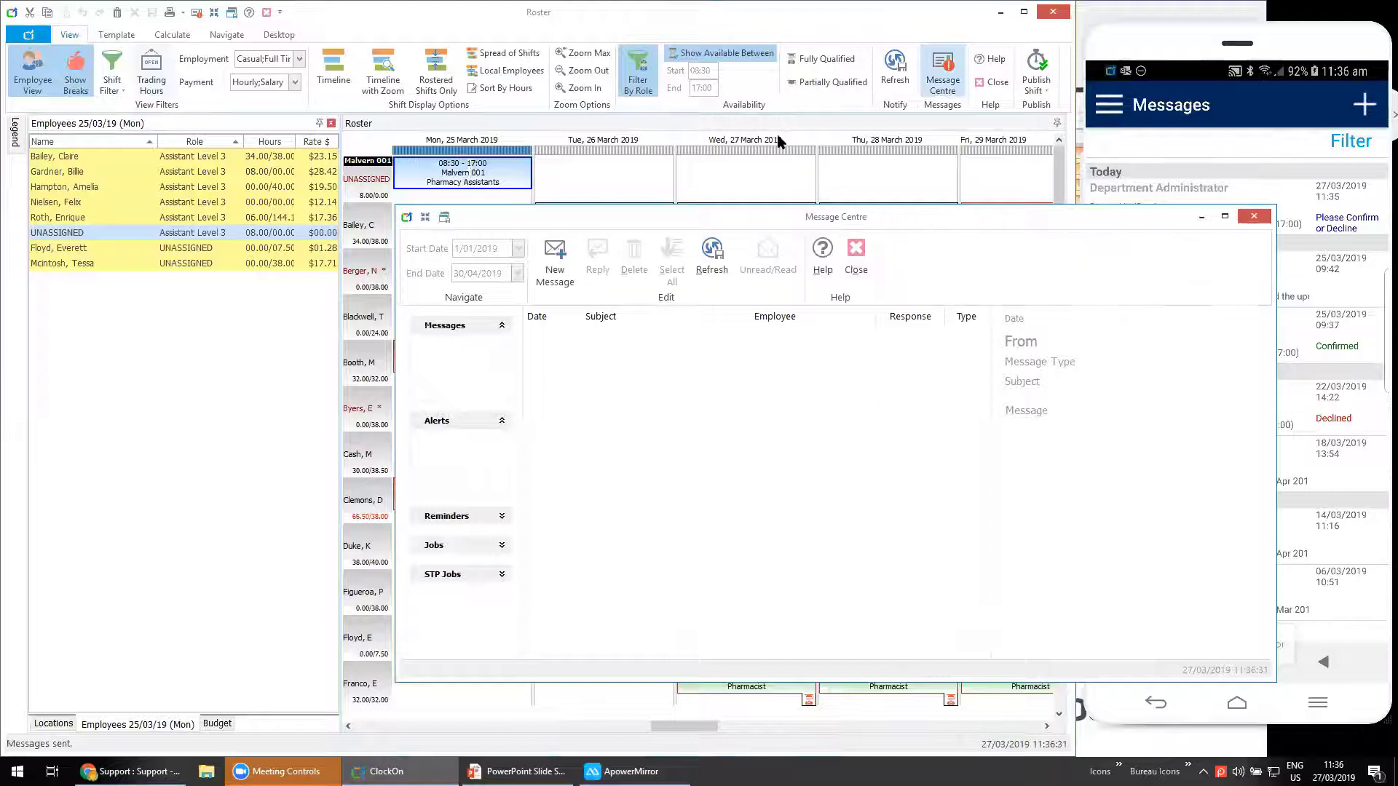
click(273, 298)
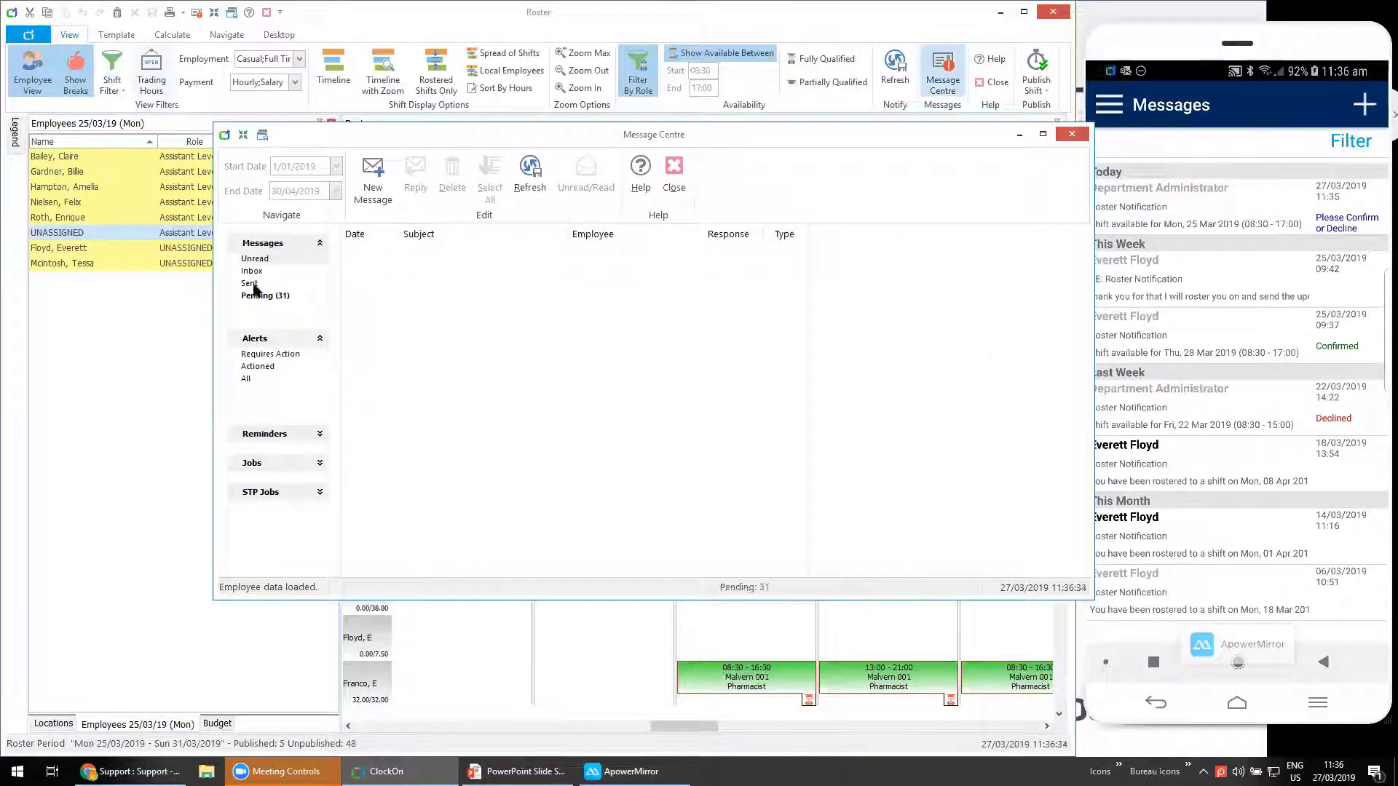
click(252, 283)
click(942, 72)
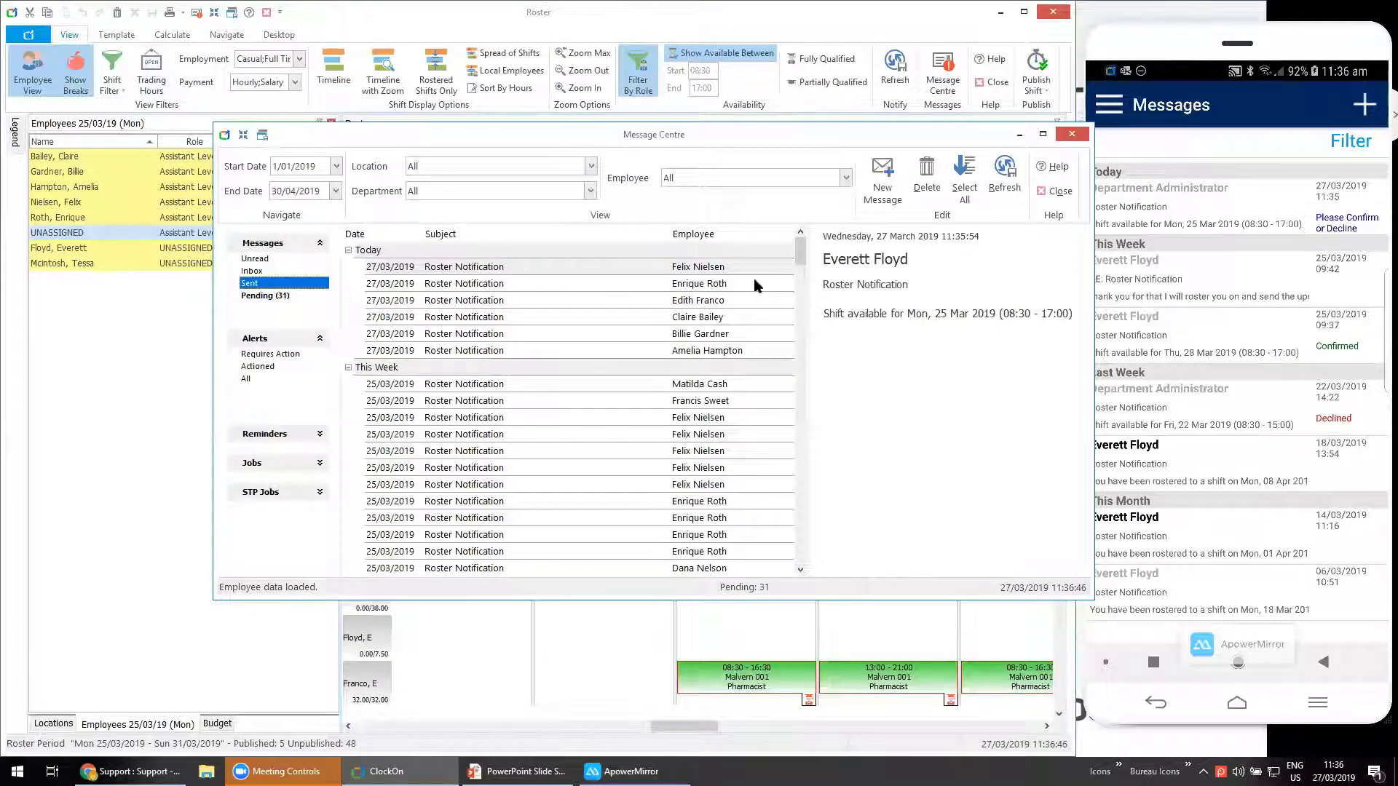
click(726, 299)
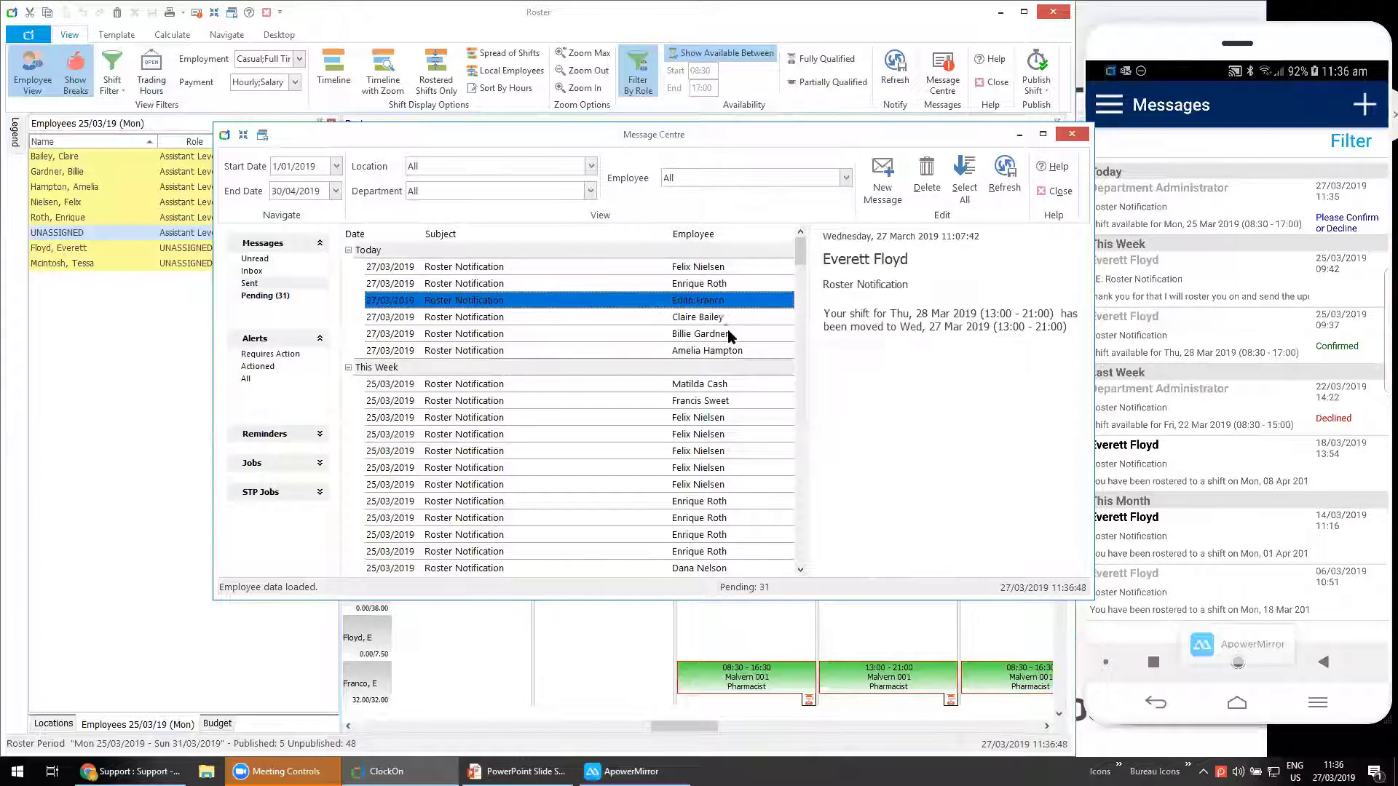
click(734, 350)
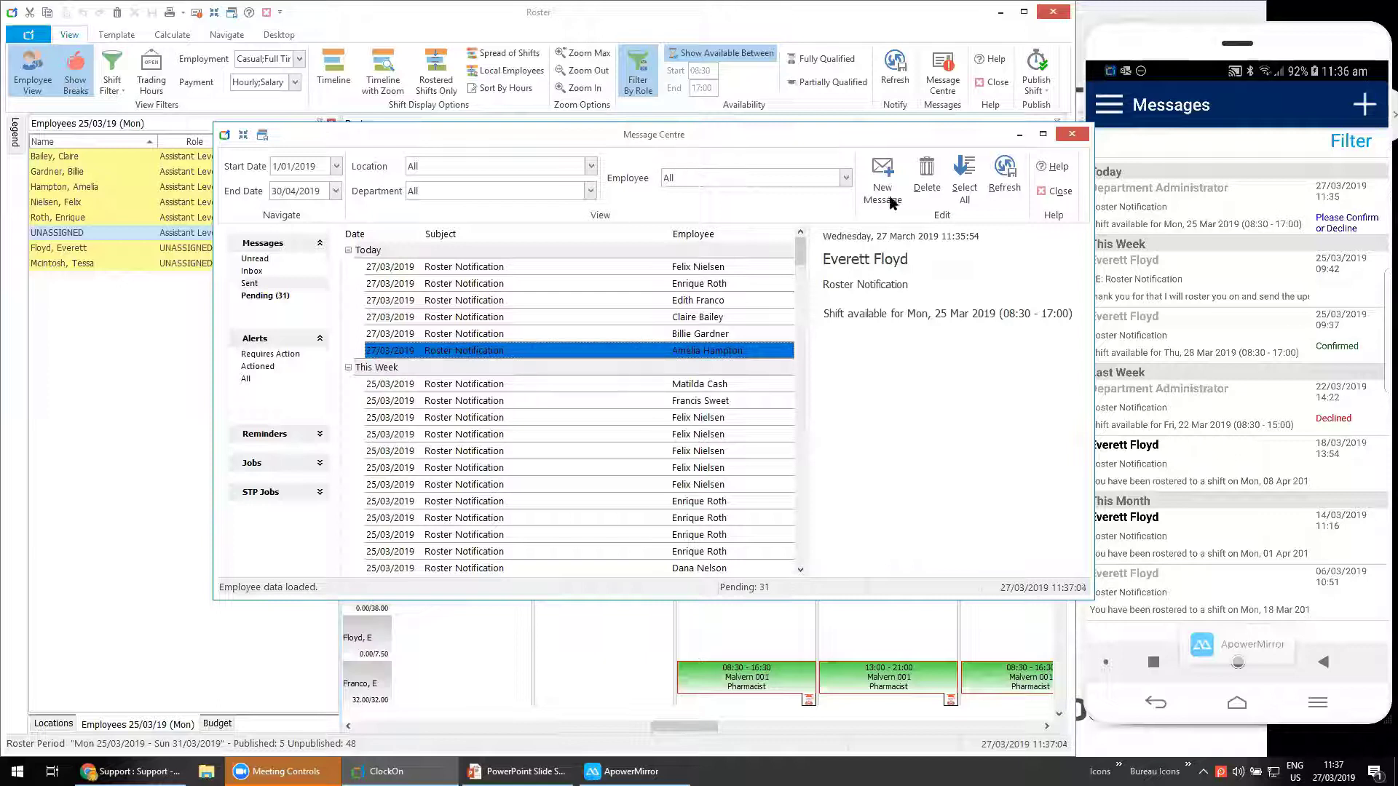
click(1054, 192)
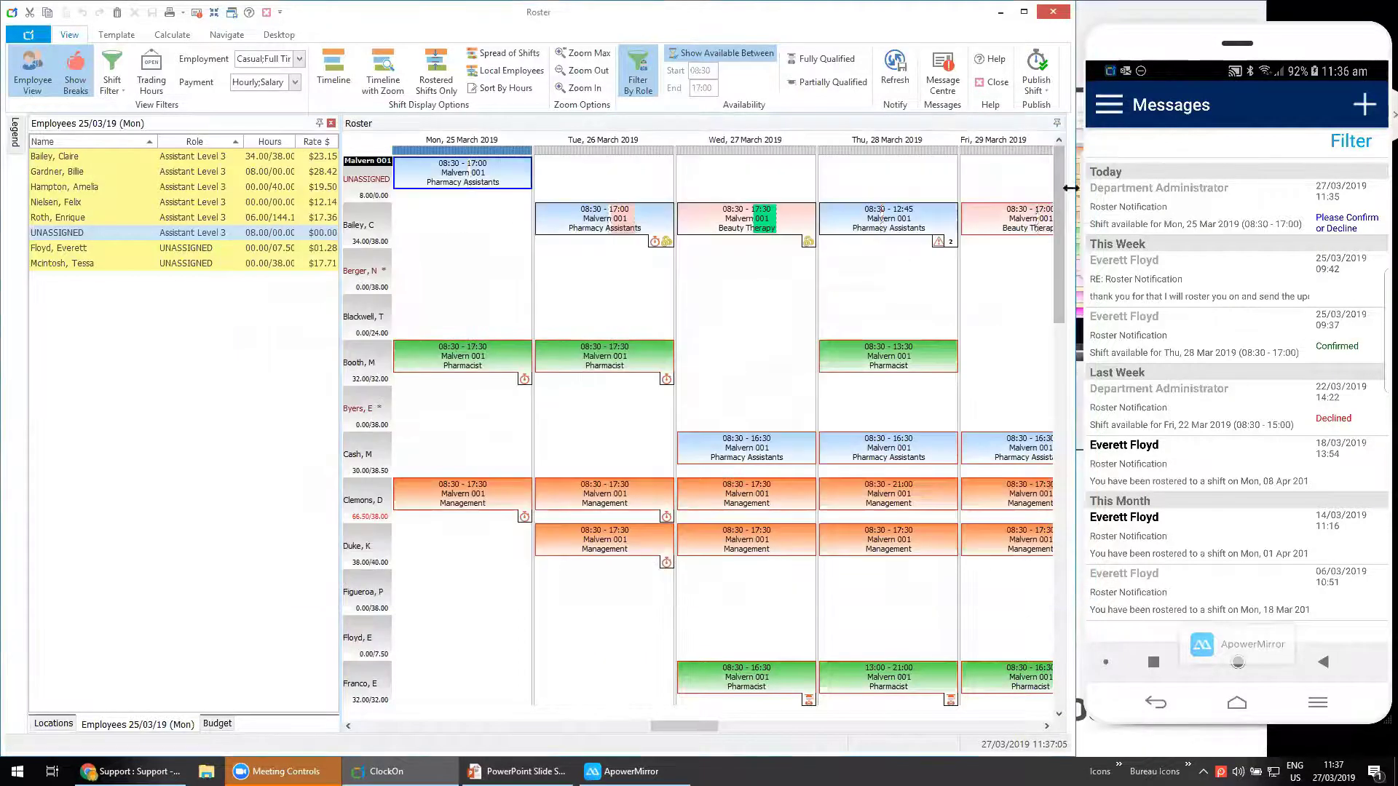
Confirm the available Mon, 25 Mar 2019 (08:30 - 17:00) shift from its message in the phone app and close the details.
click(1165, 218)
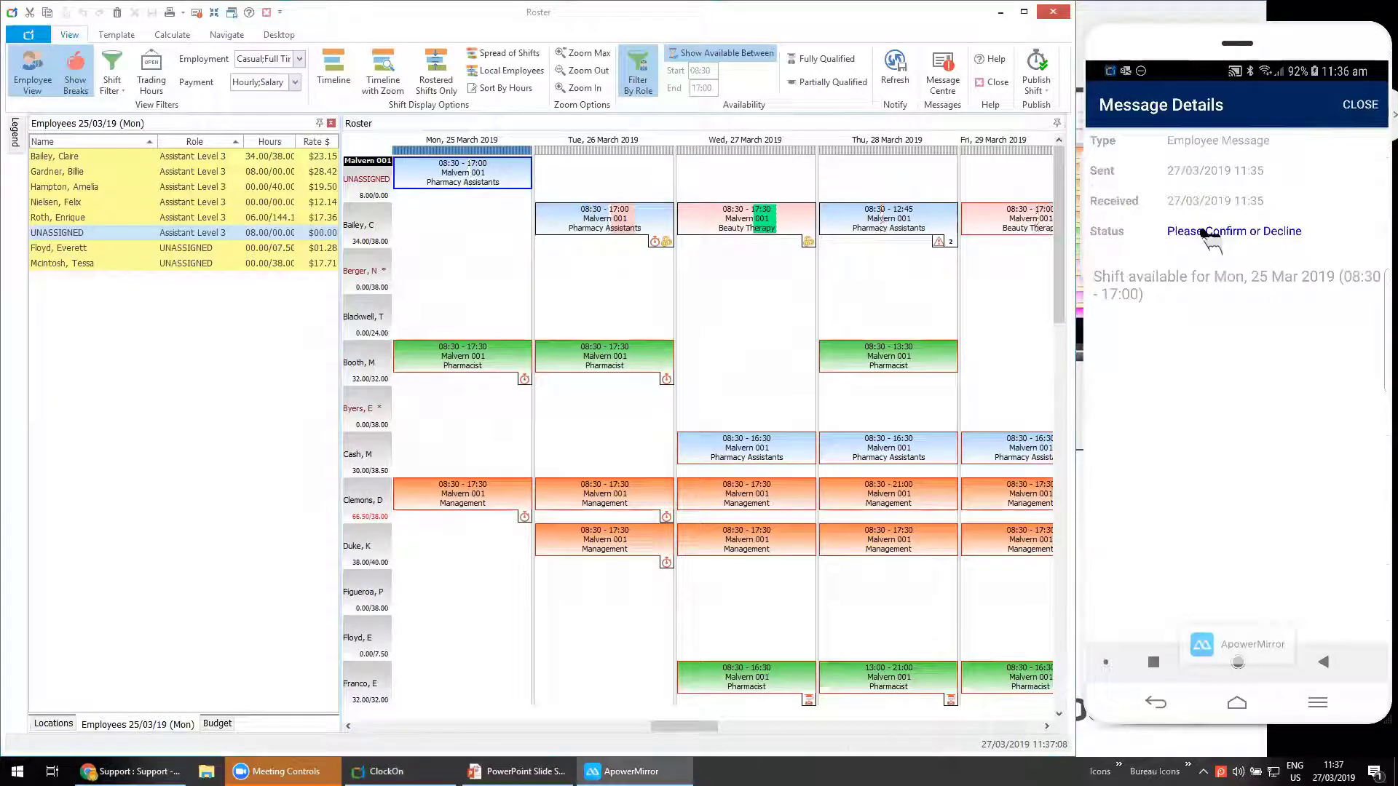
click(1201, 231)
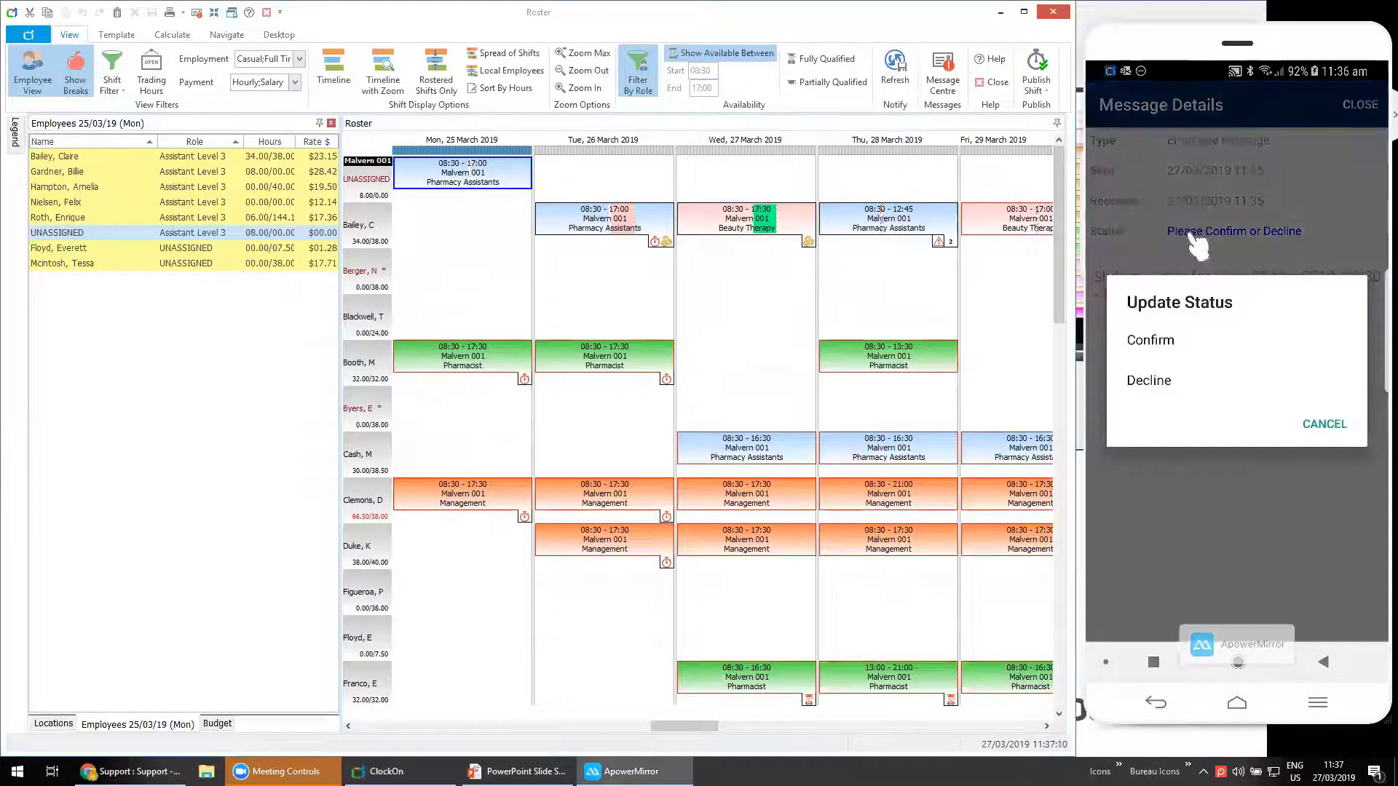
click(1165, 342)
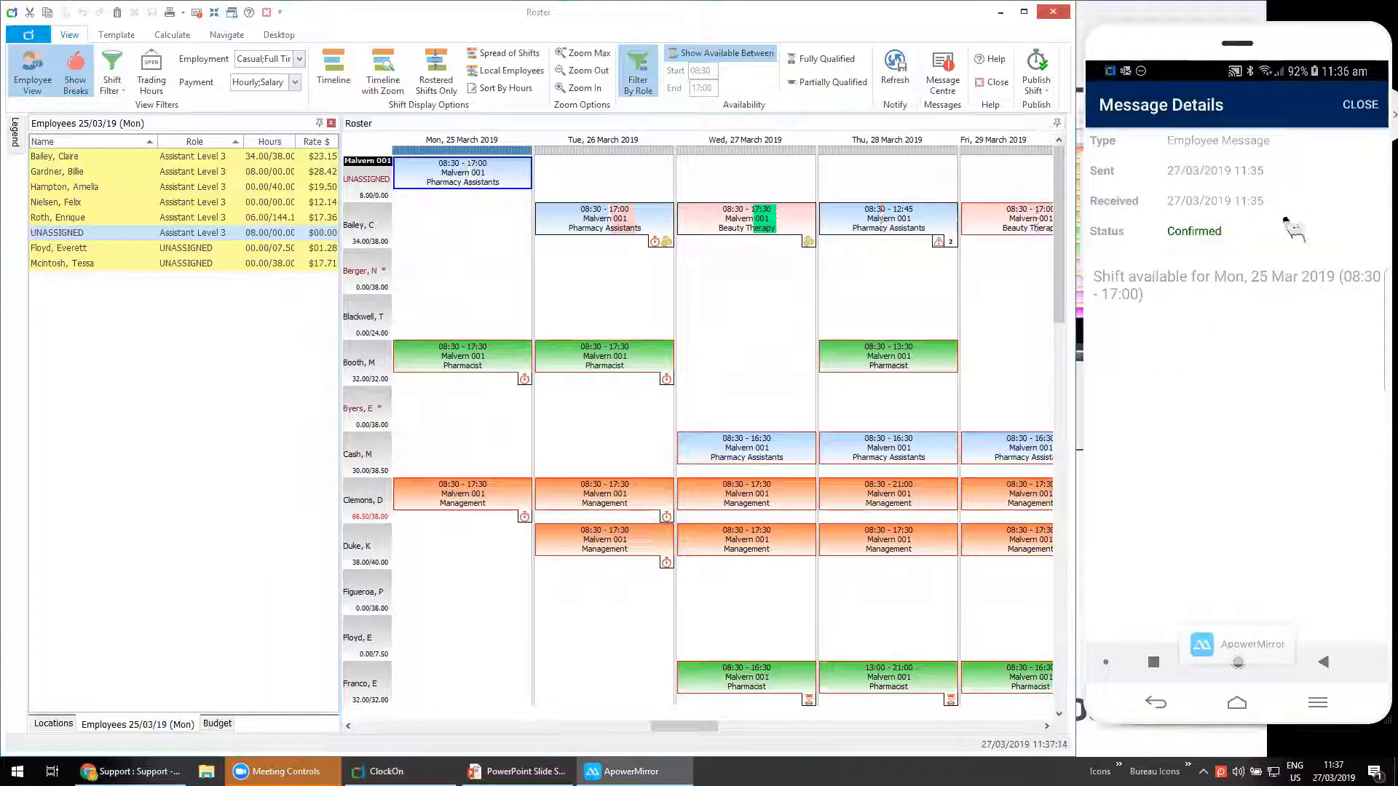
click(1368, 116)
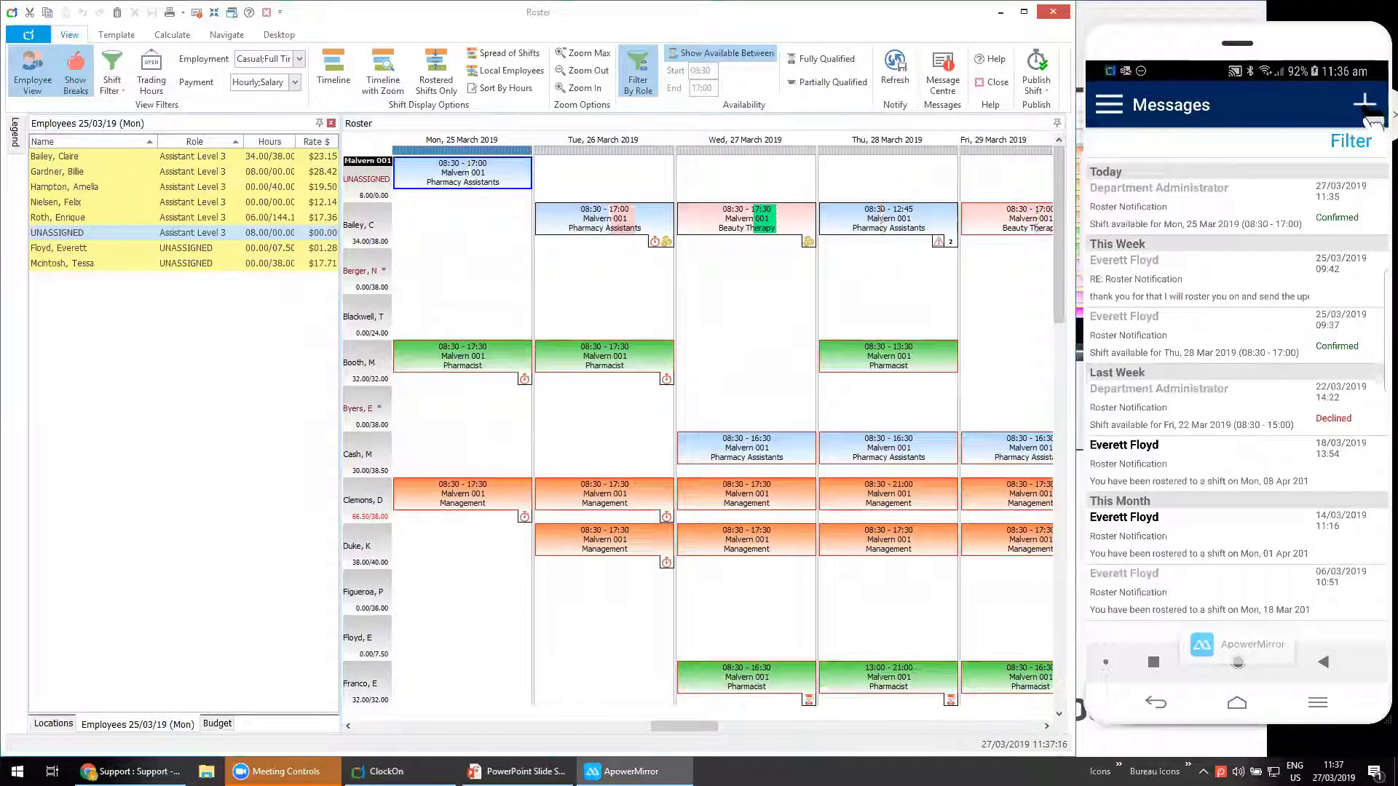
Mark the 25/03/2019 roster notification in the Message Centre inbox as unread, check the unread messages and close the Message Centre.
click(939, 73)
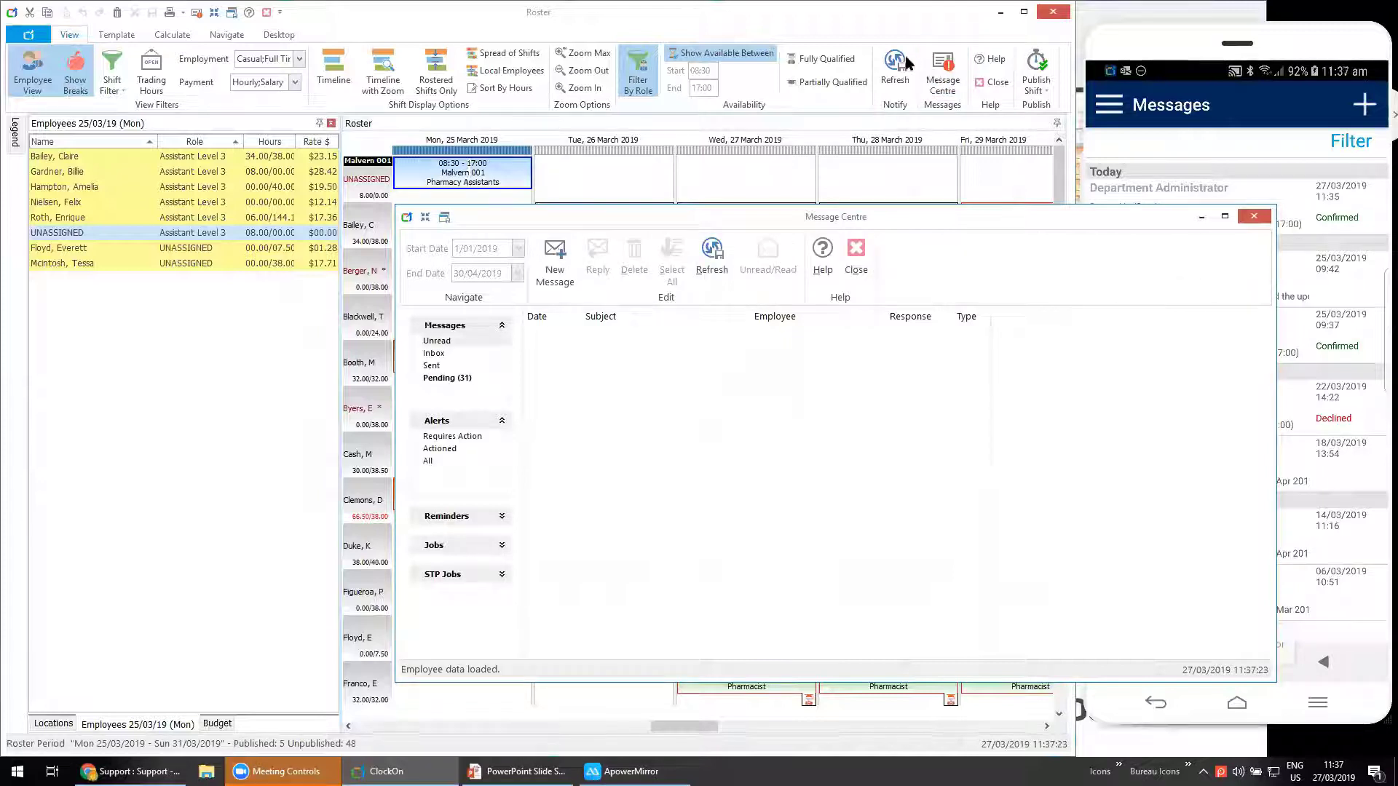
drag(885, 220, 612, 116)
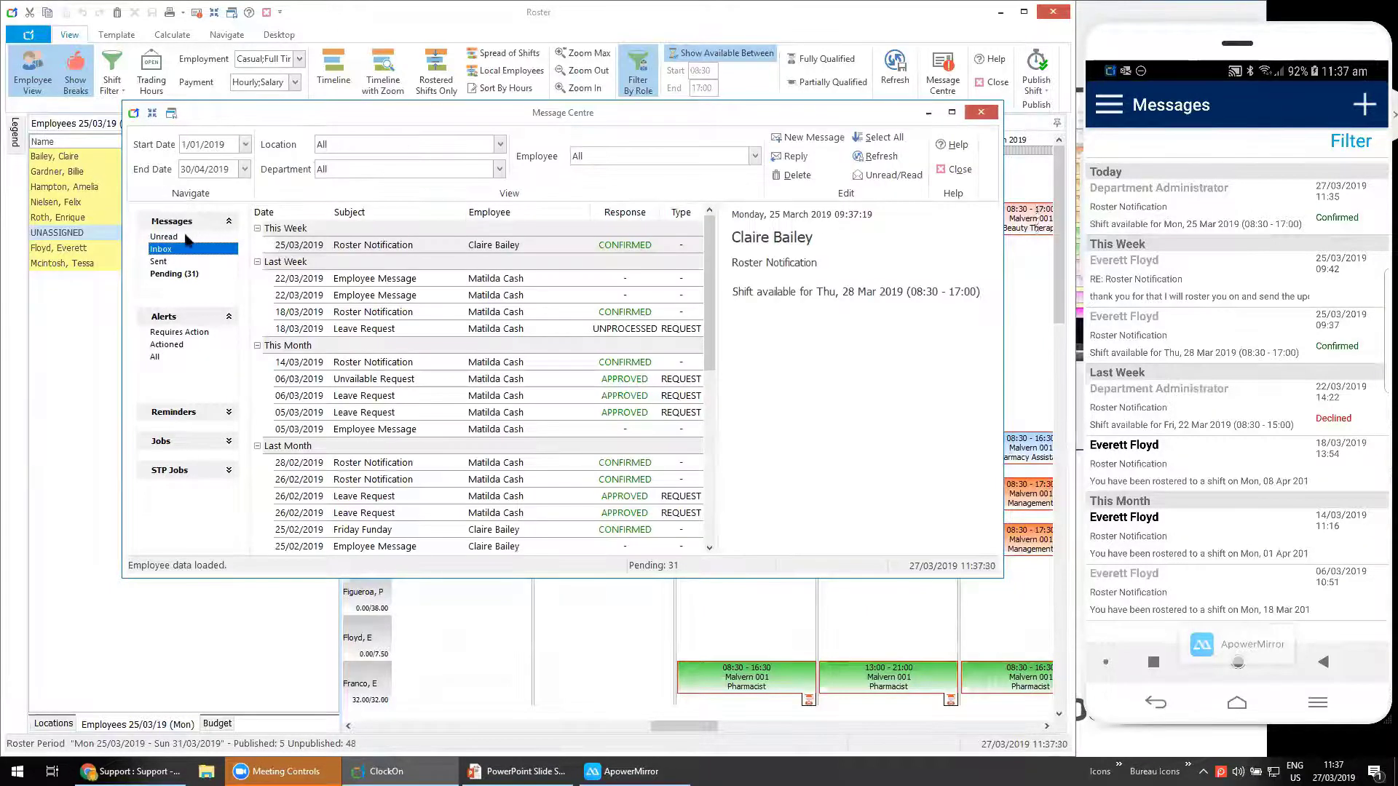
click(184, 237)
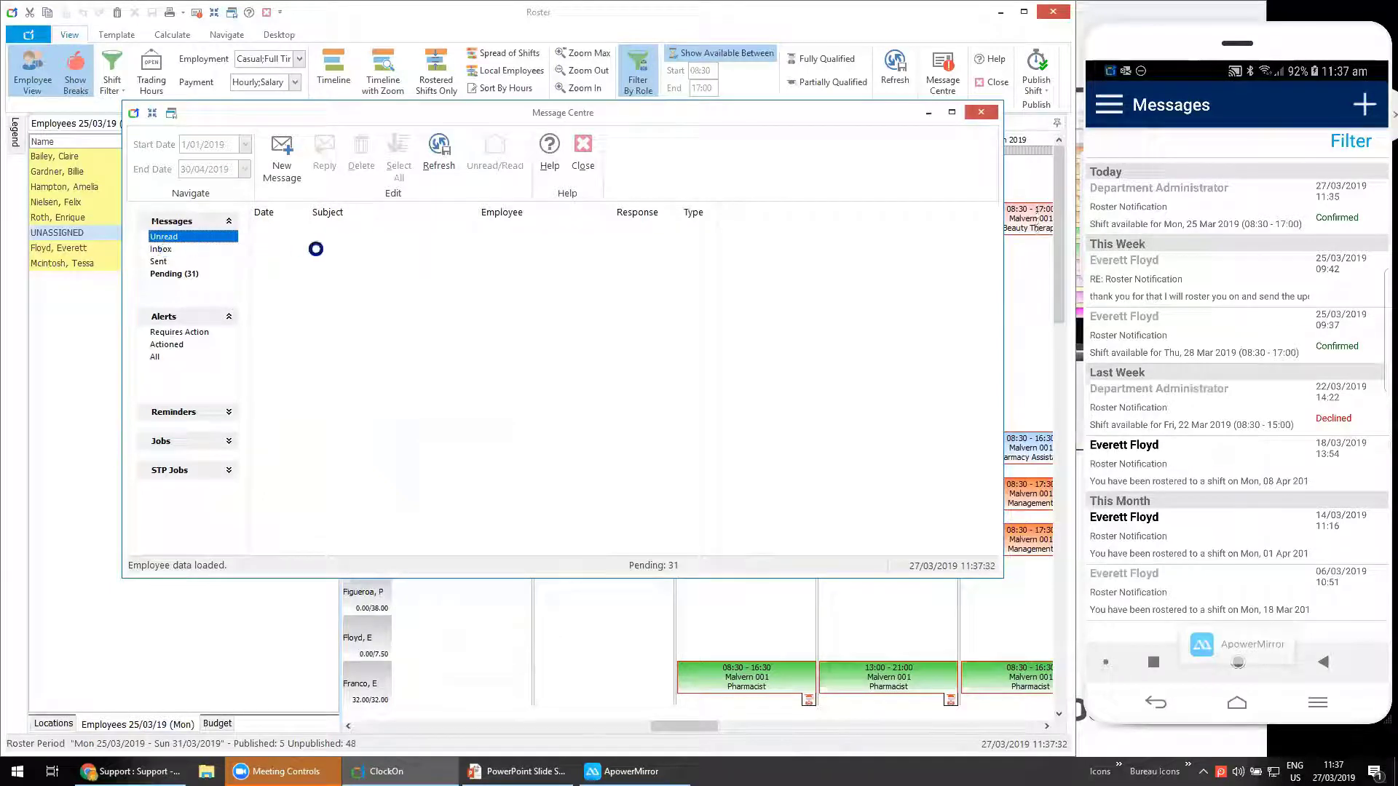
click(174, 250)
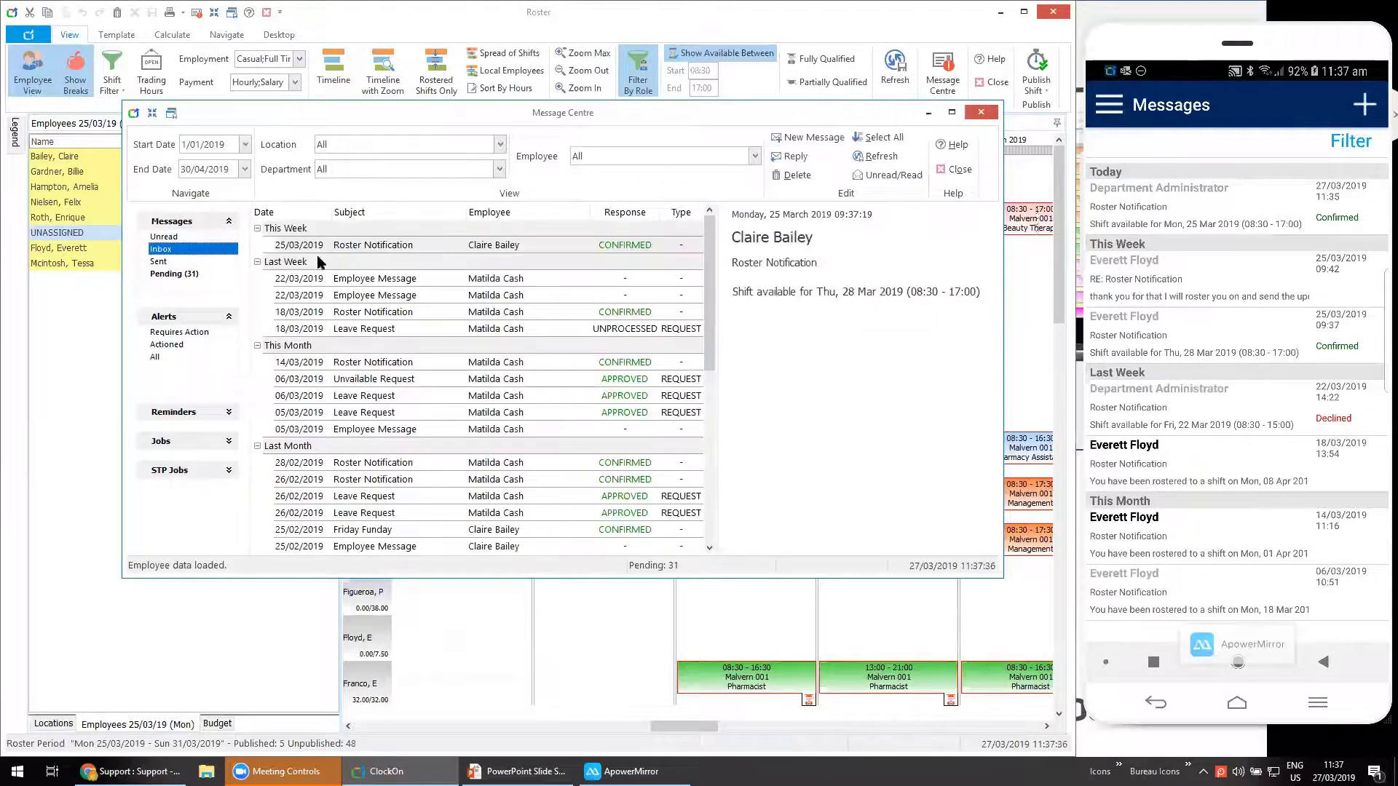
click(434, 245)
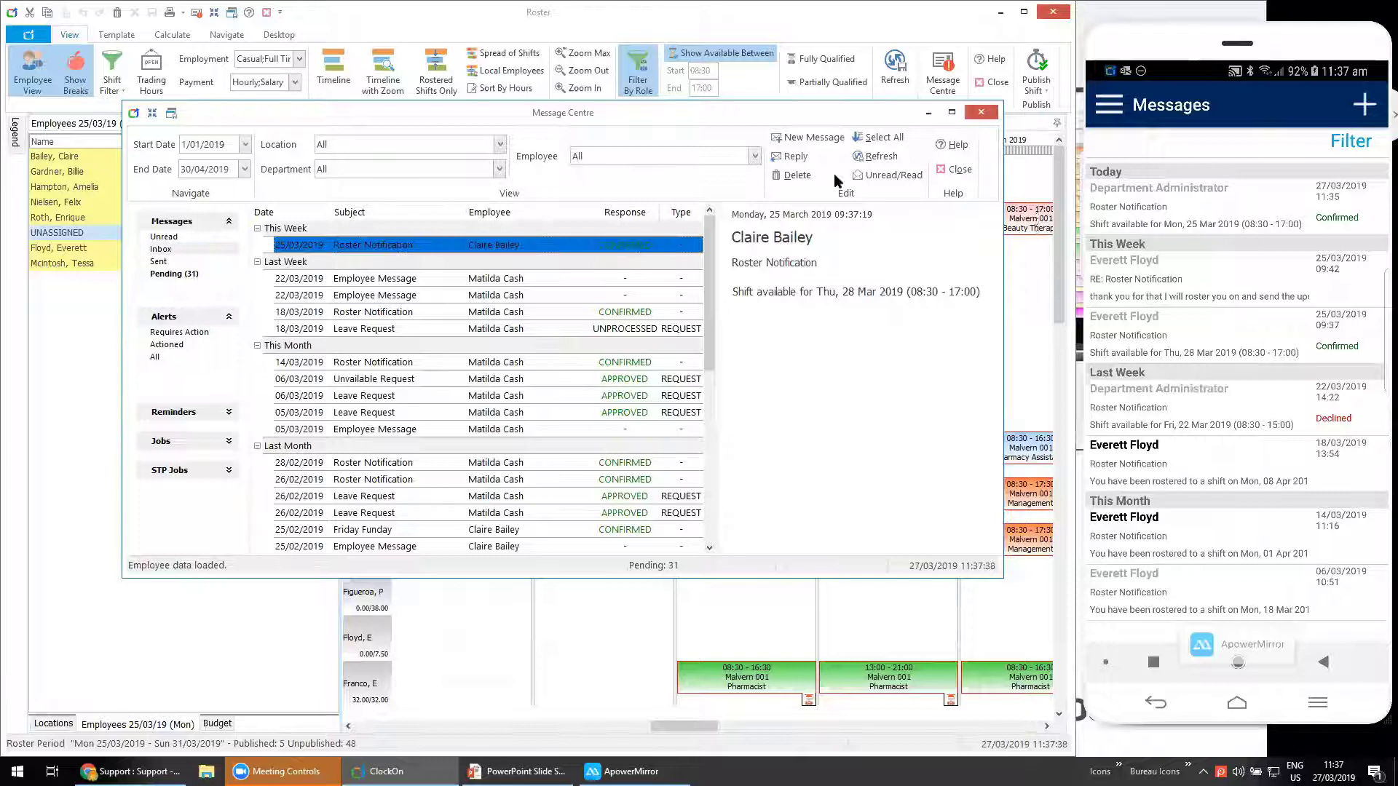
click(888, 177)
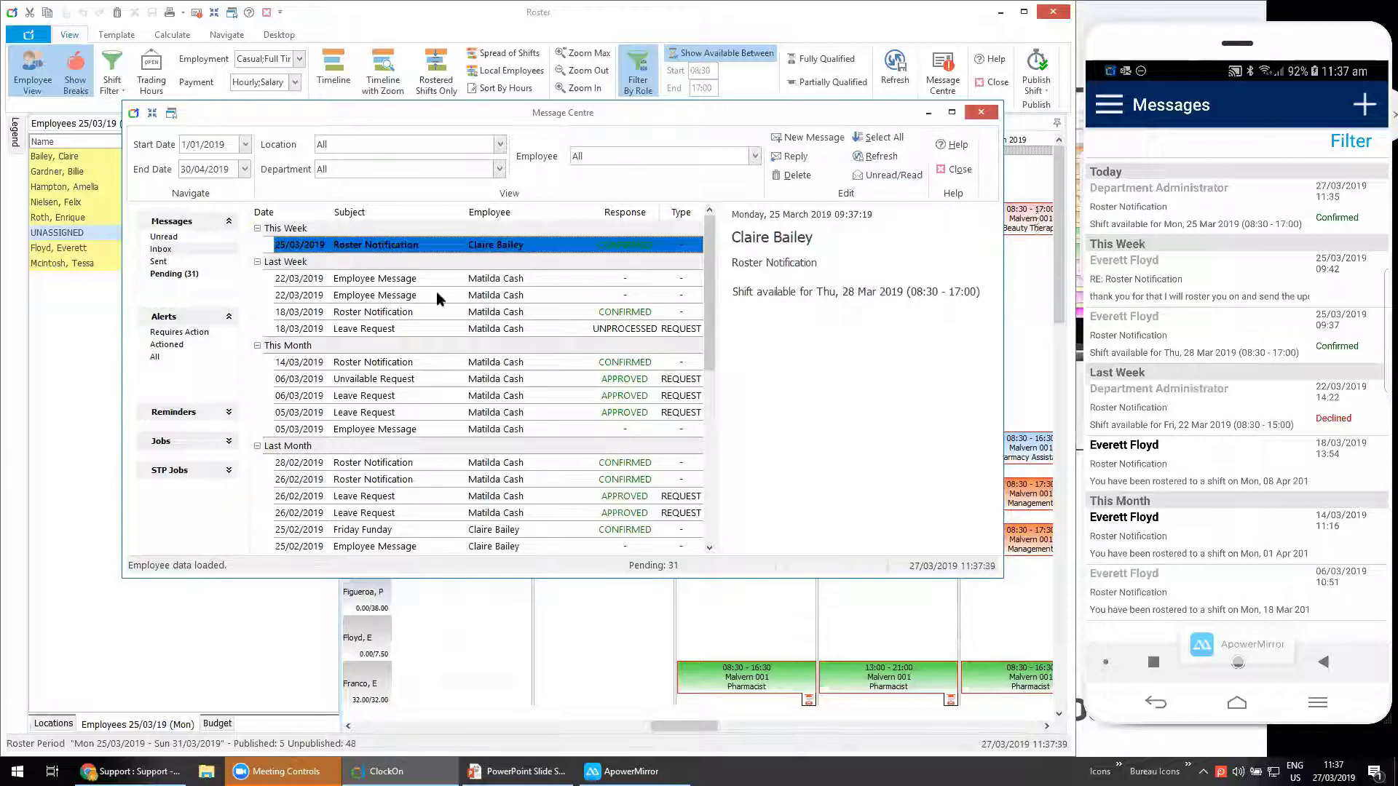
click(169, 236)
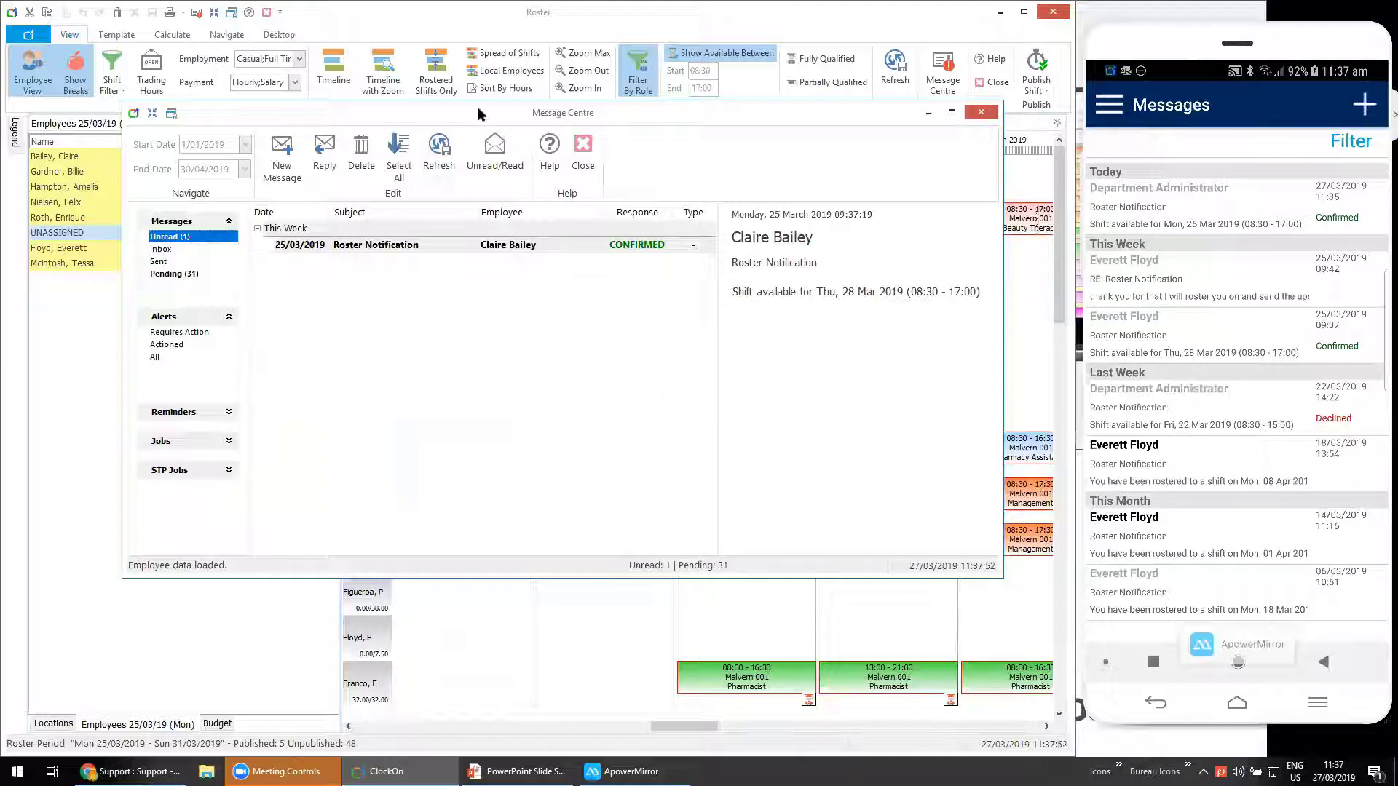
drag(661, 110, 645, 163)
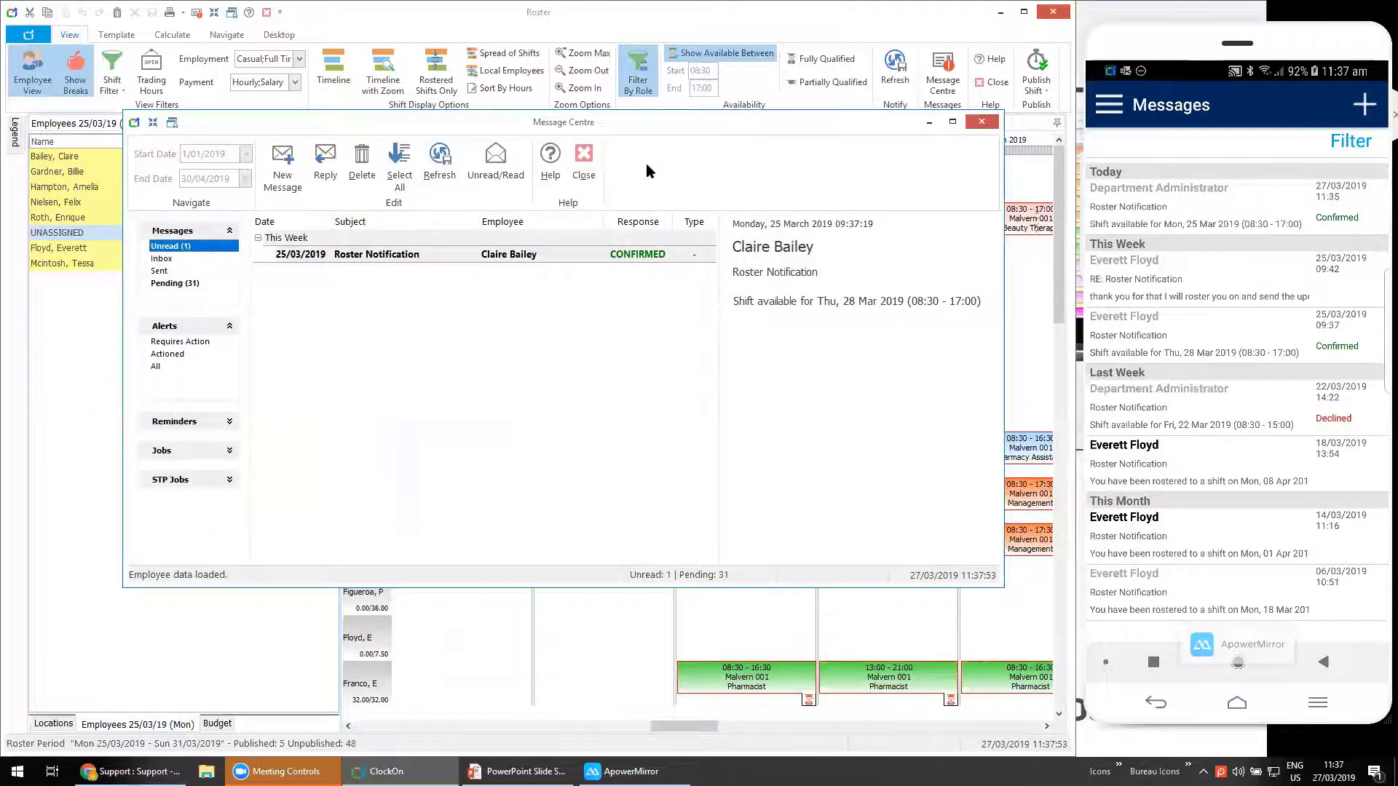
click(583, 161)
Assign the confirming employee to the unassigned 08:30 - 17:00 shift on Monday 25 March and save the roster.
drag(62, 157, 434, 172)
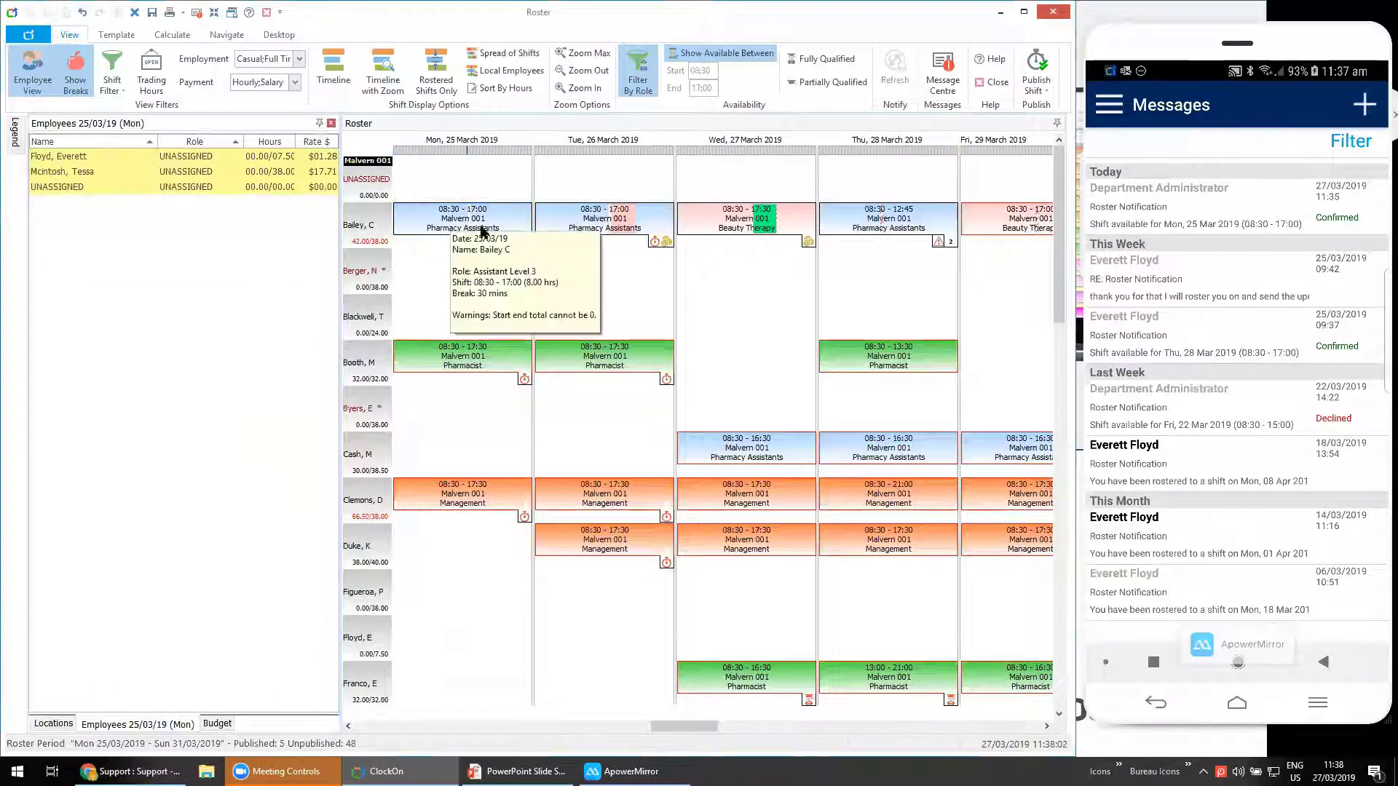
click(151, 13)
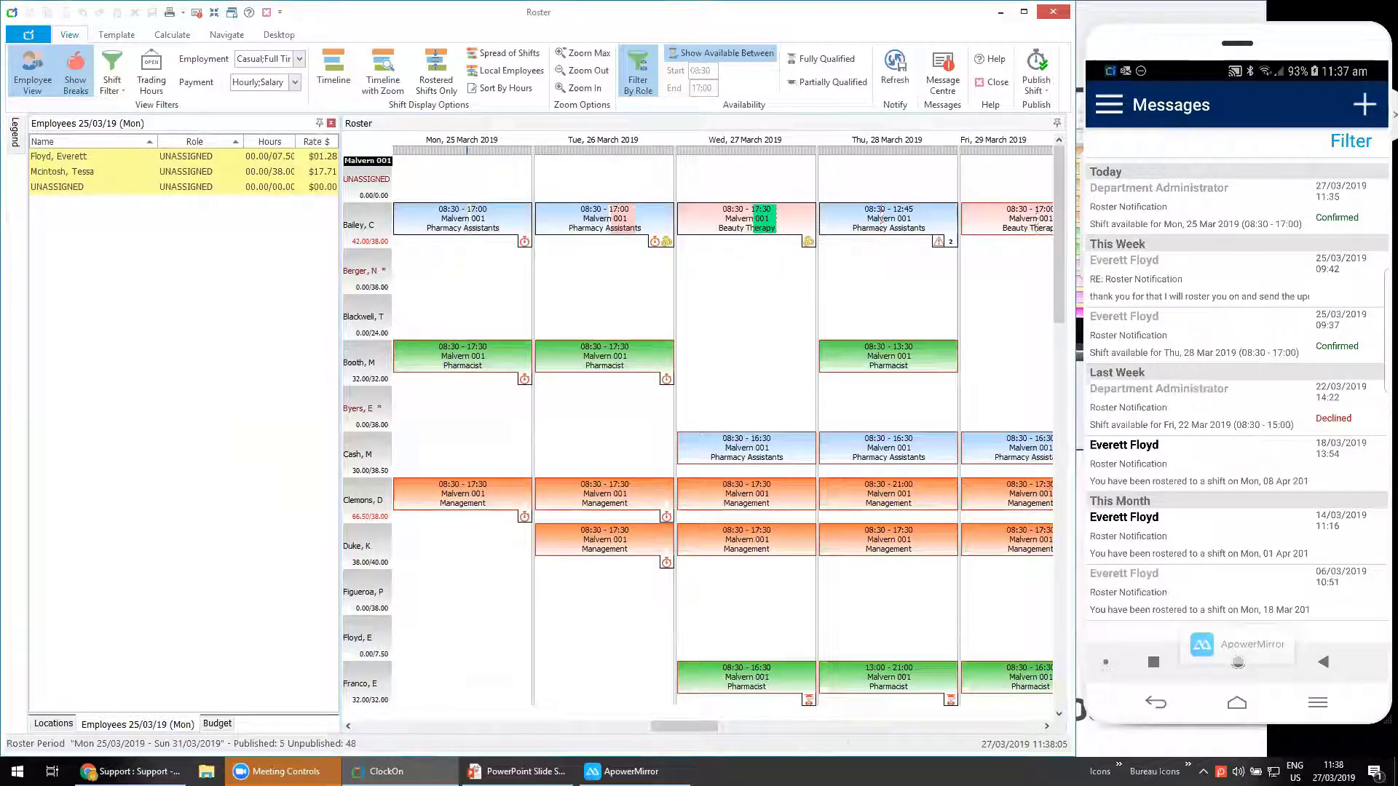
Reply to the unread confirmed roster notification with "thanks Have booked you for this" and send it.
click(942, 72)
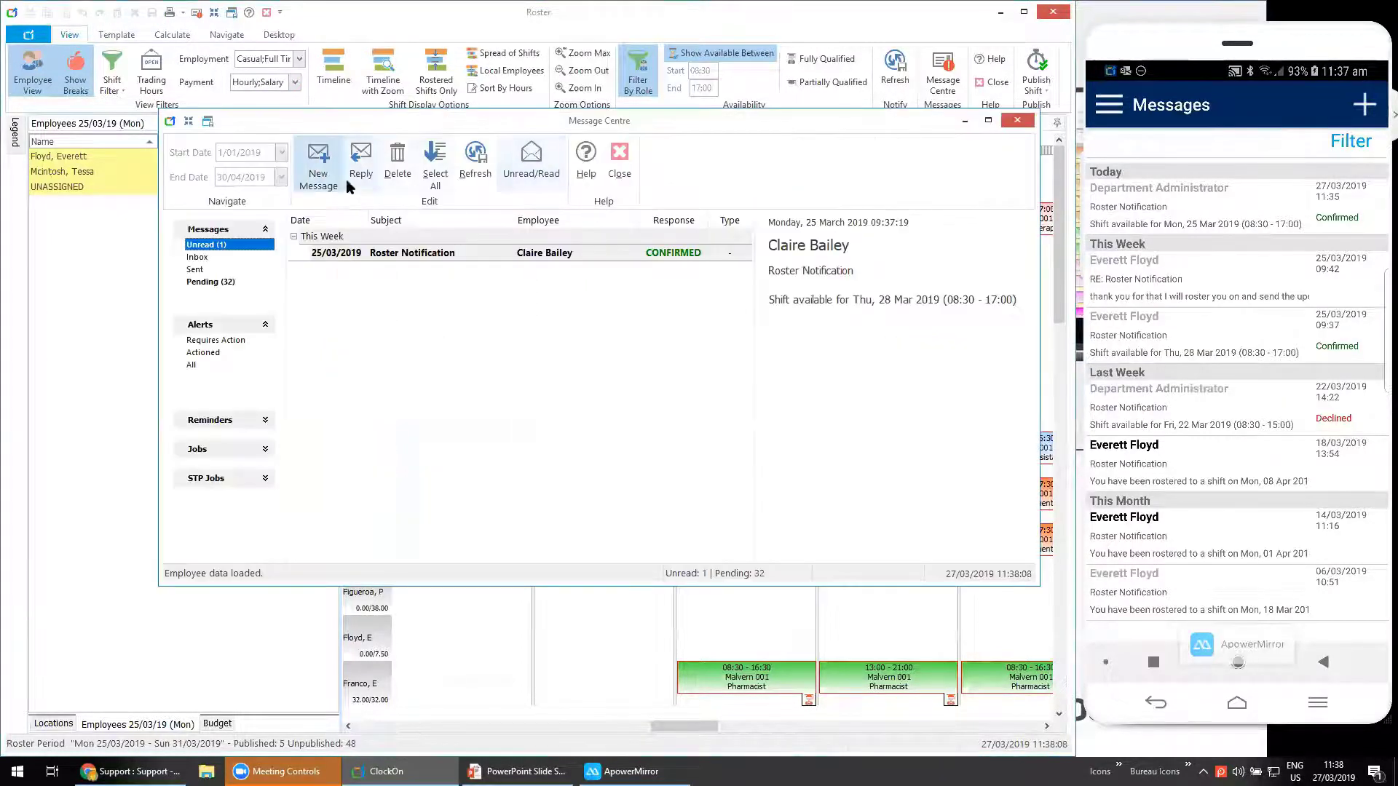
click(363, 178)
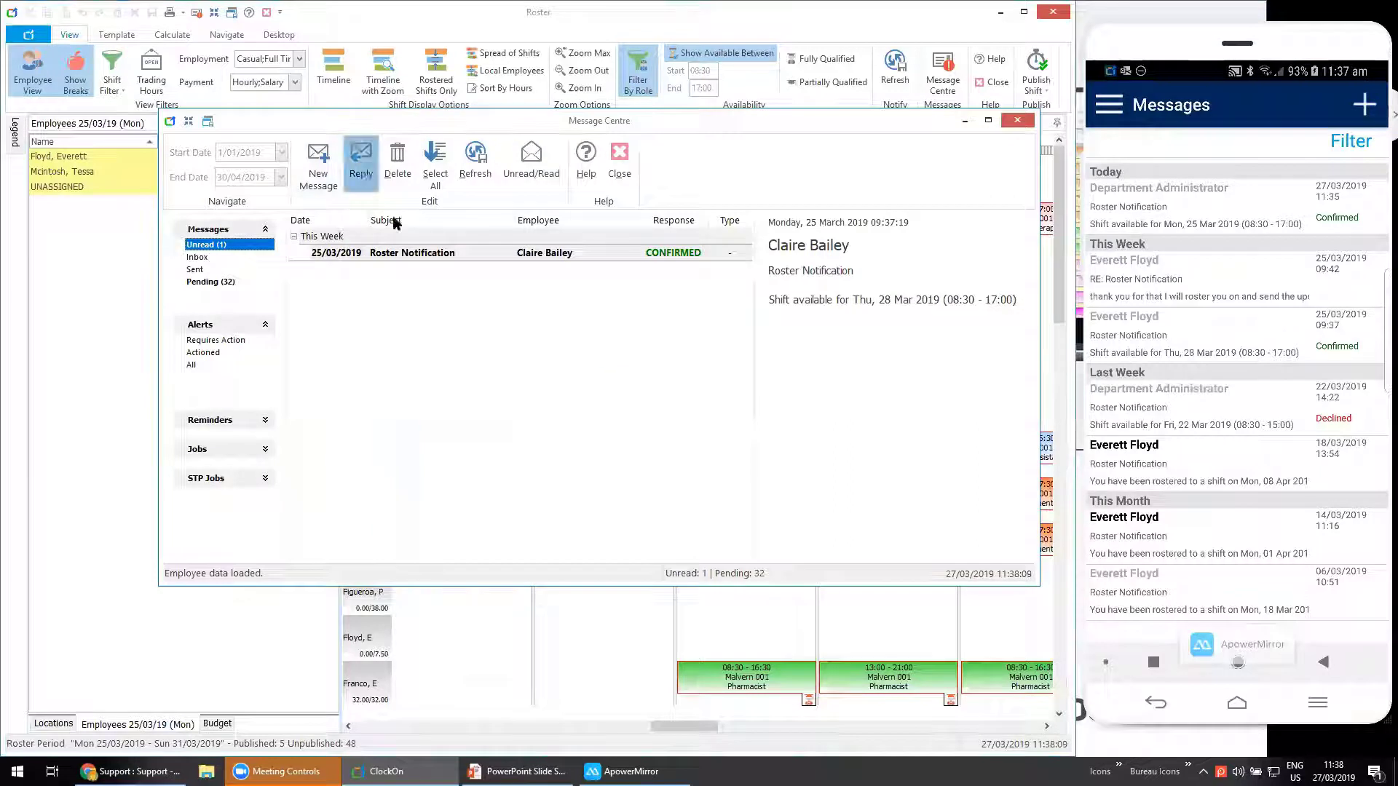
click(623, 442)
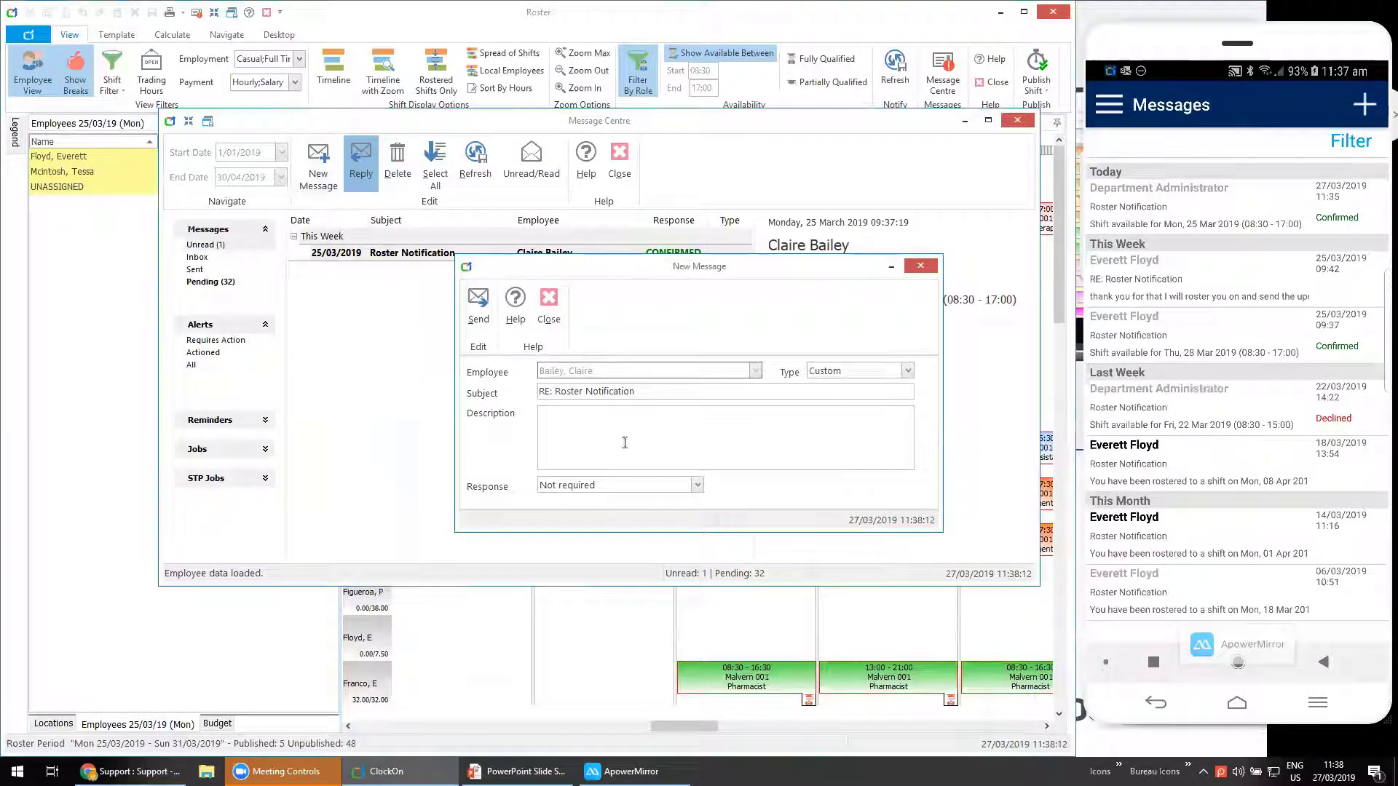
text(thanks Have booked you for this)
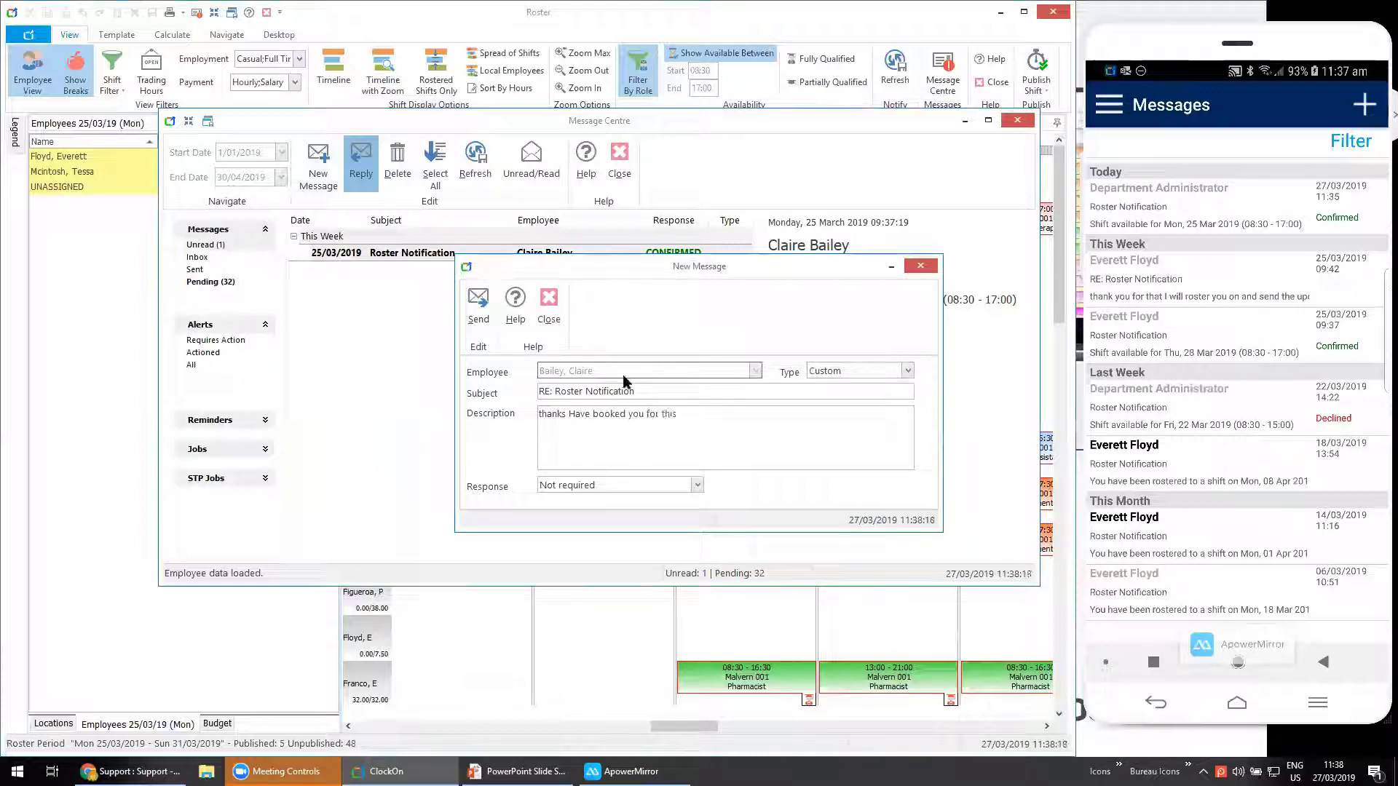
click(479, 305)
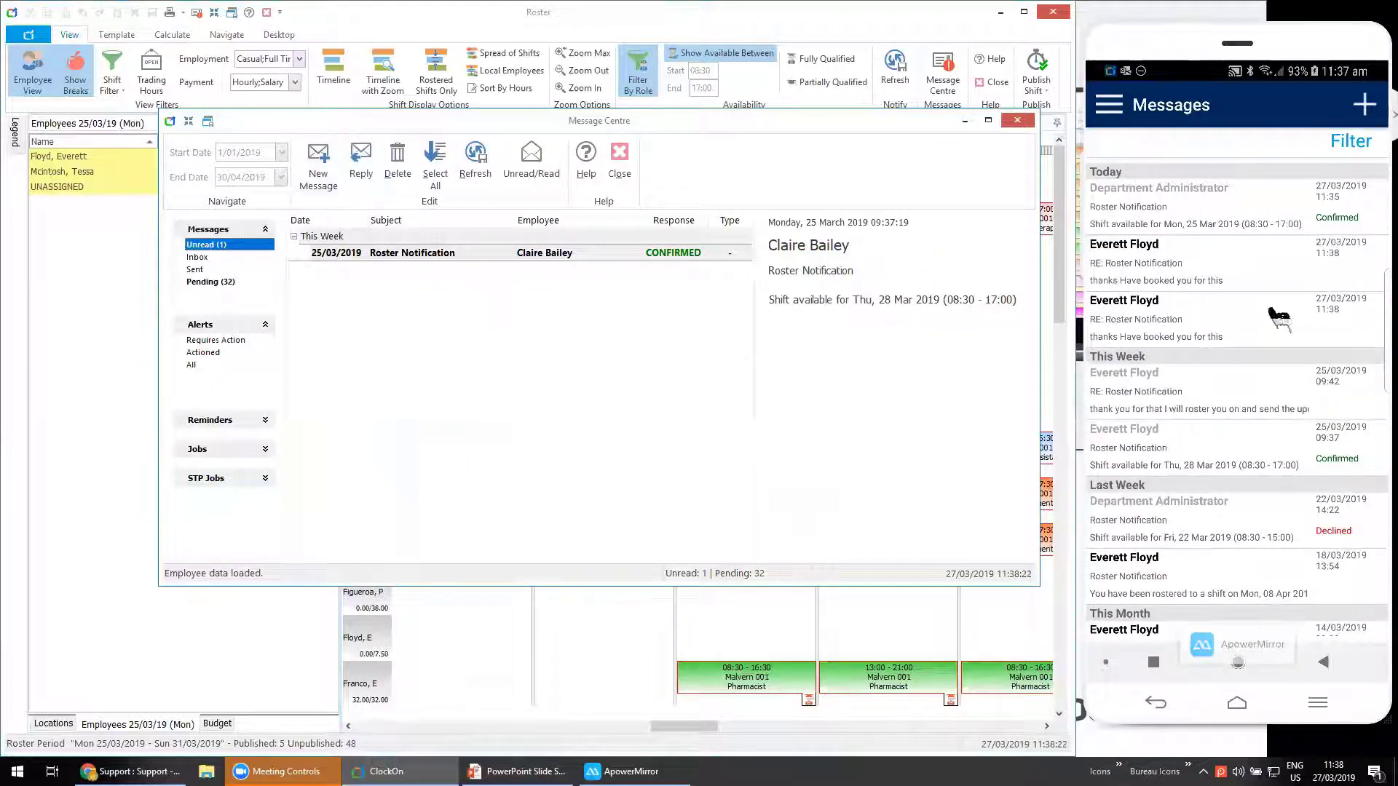
Reload the Messages list in the phone app and view the pending messages in the Message Centre.
click(1110, 105)
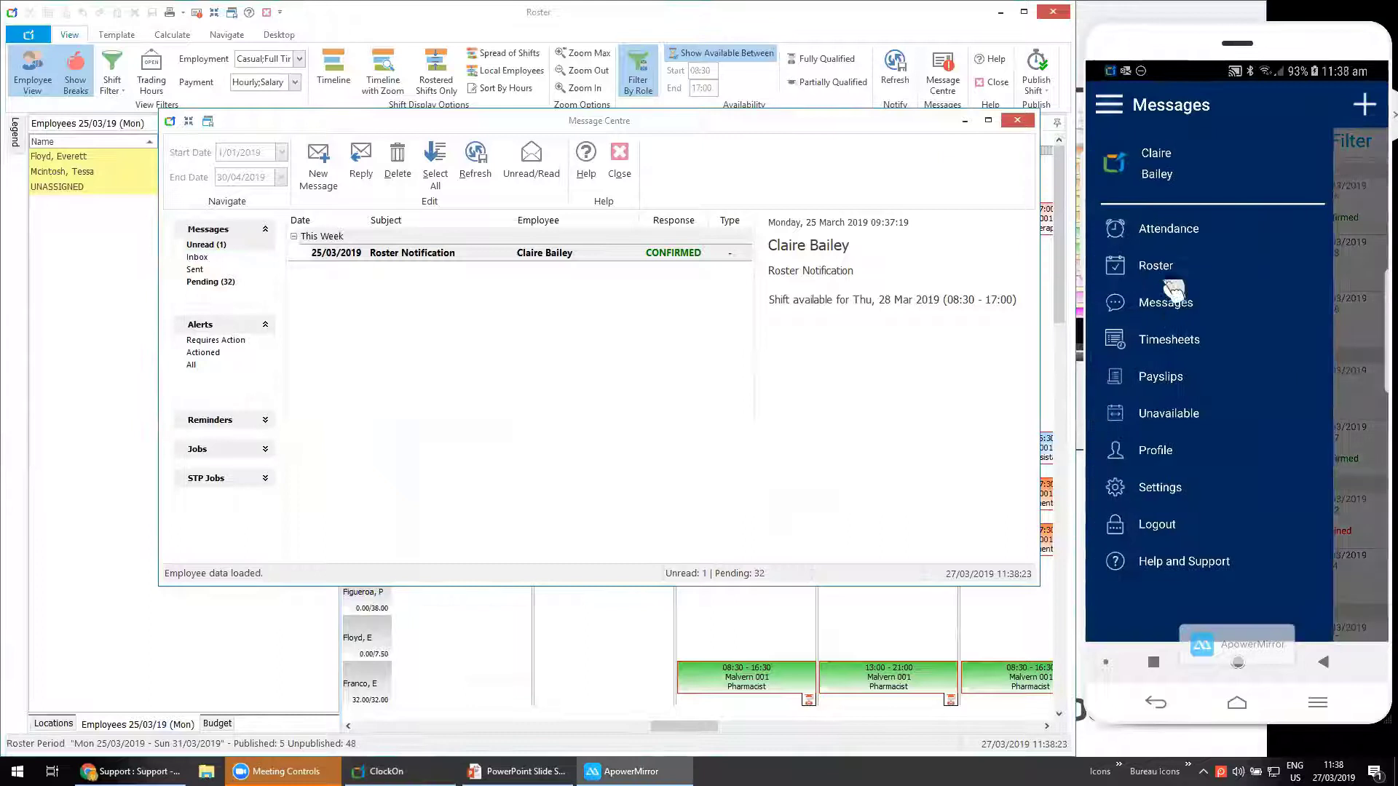
click(1168, 304)
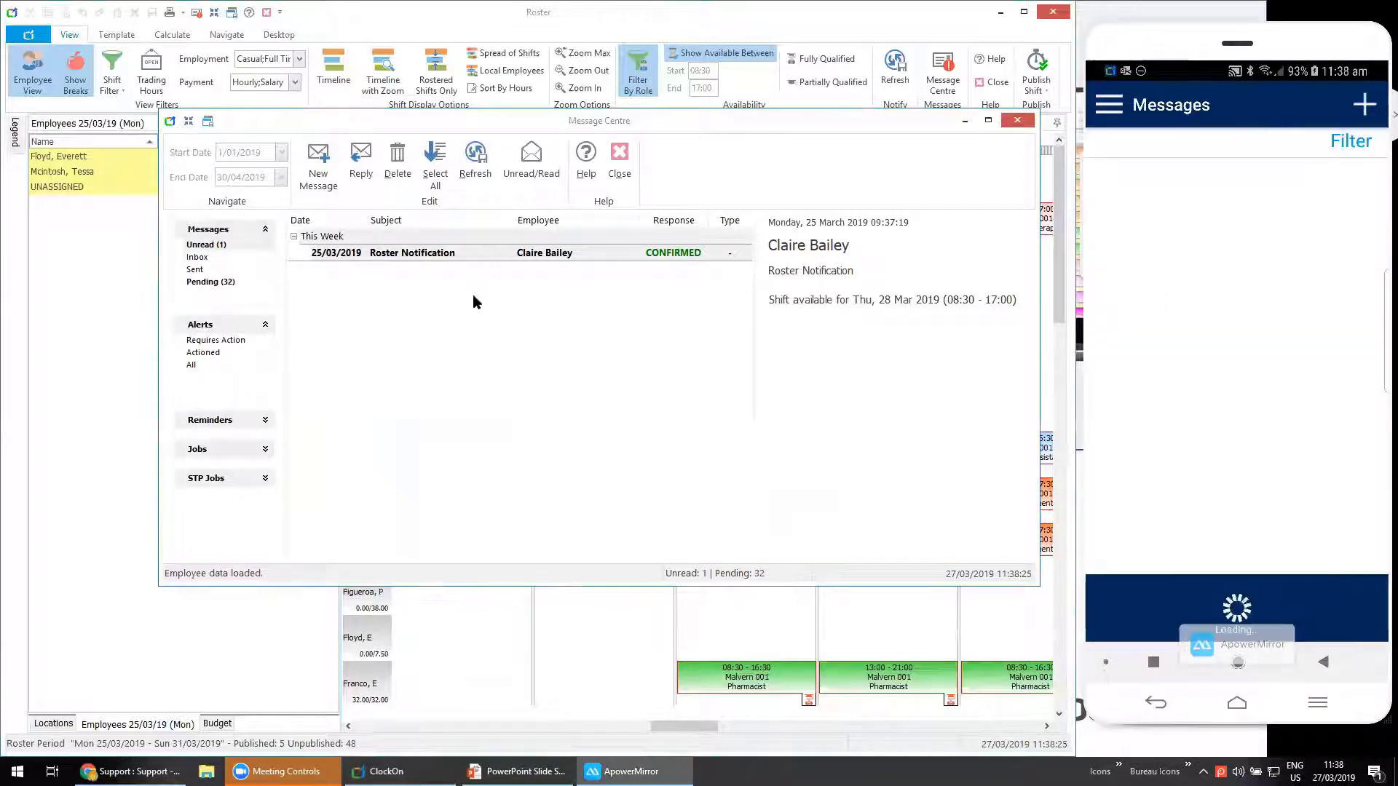
click(210, 281)
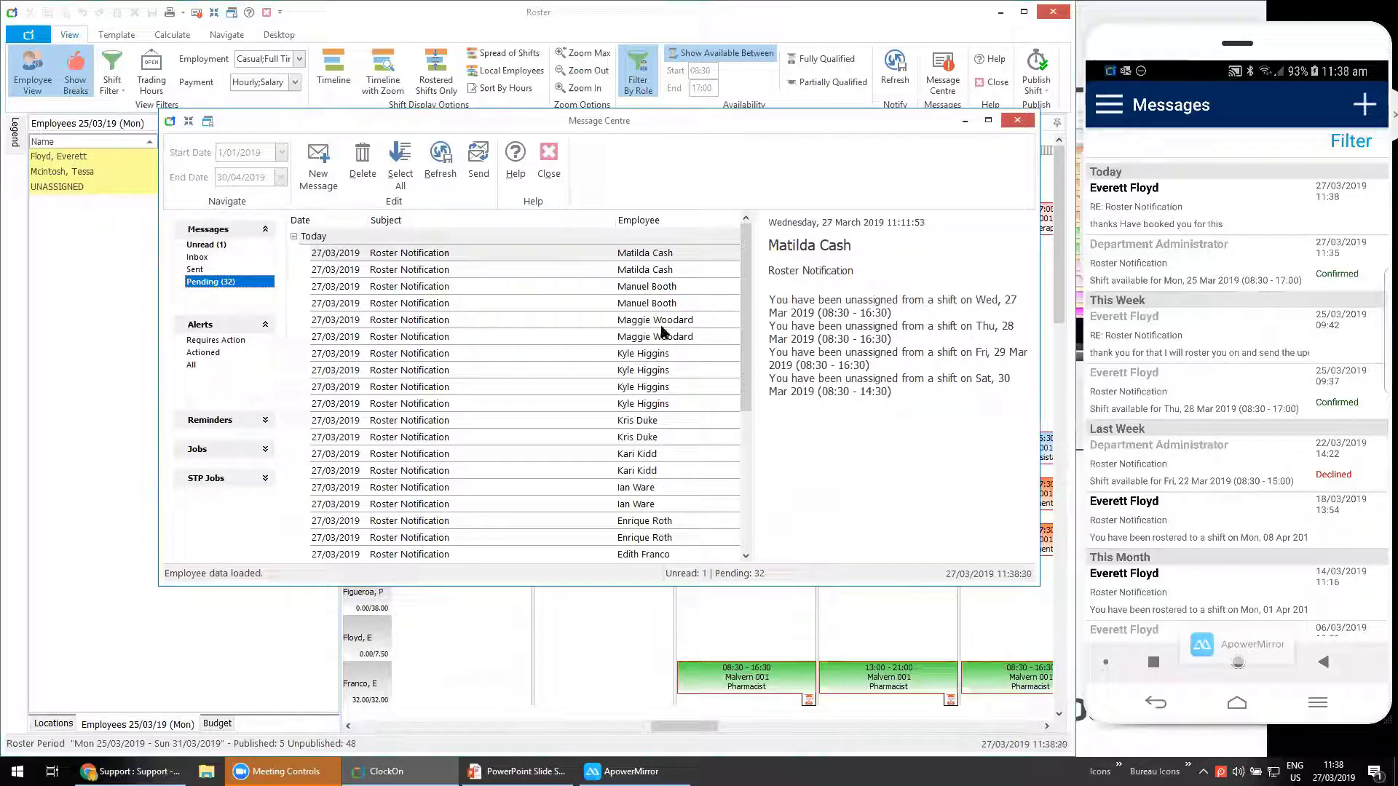
Select the pending roster notification about the Mon, 25 Mar 2019 (08:30 - 17:00) shift and send the pending messages.
drag(746, 327, 753, 470)
click(492, 436)
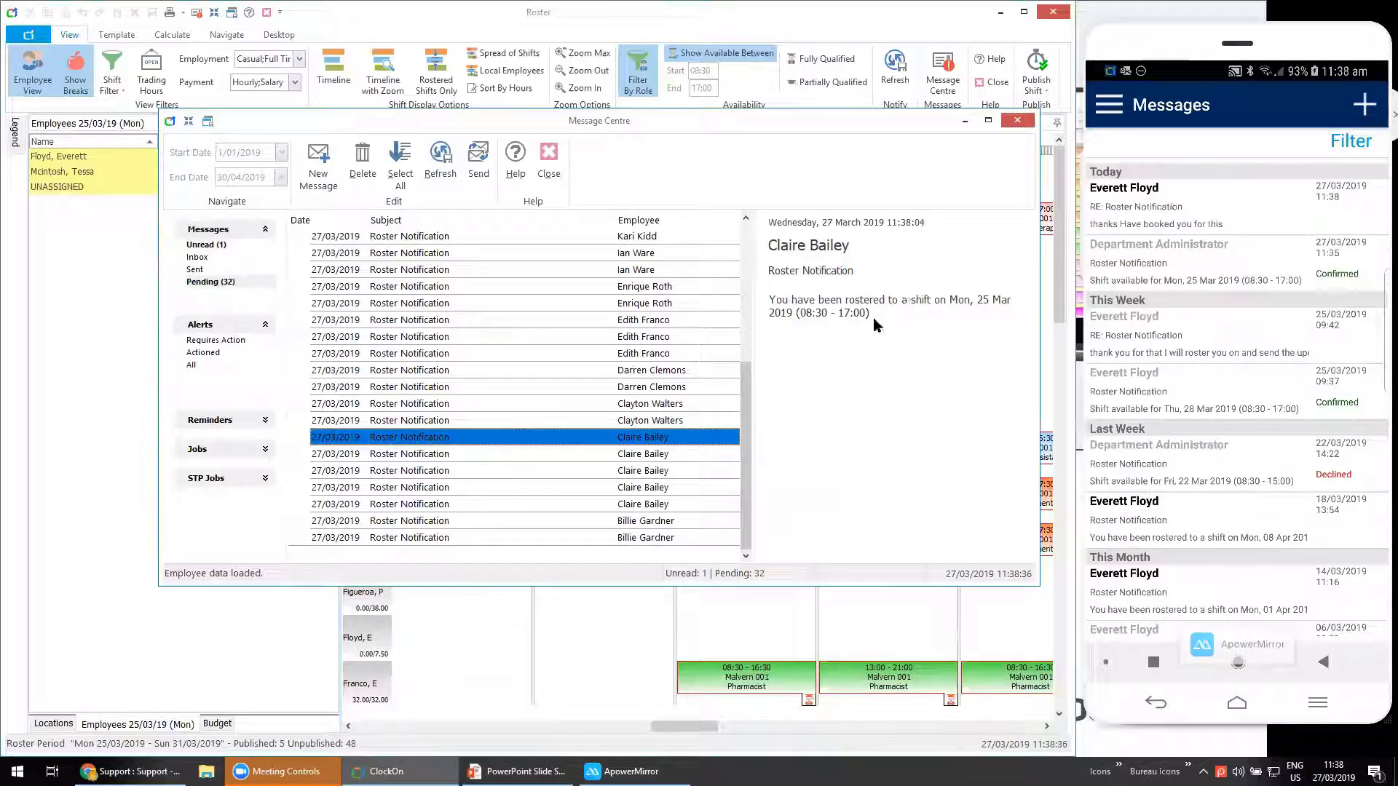
click(477, 173)
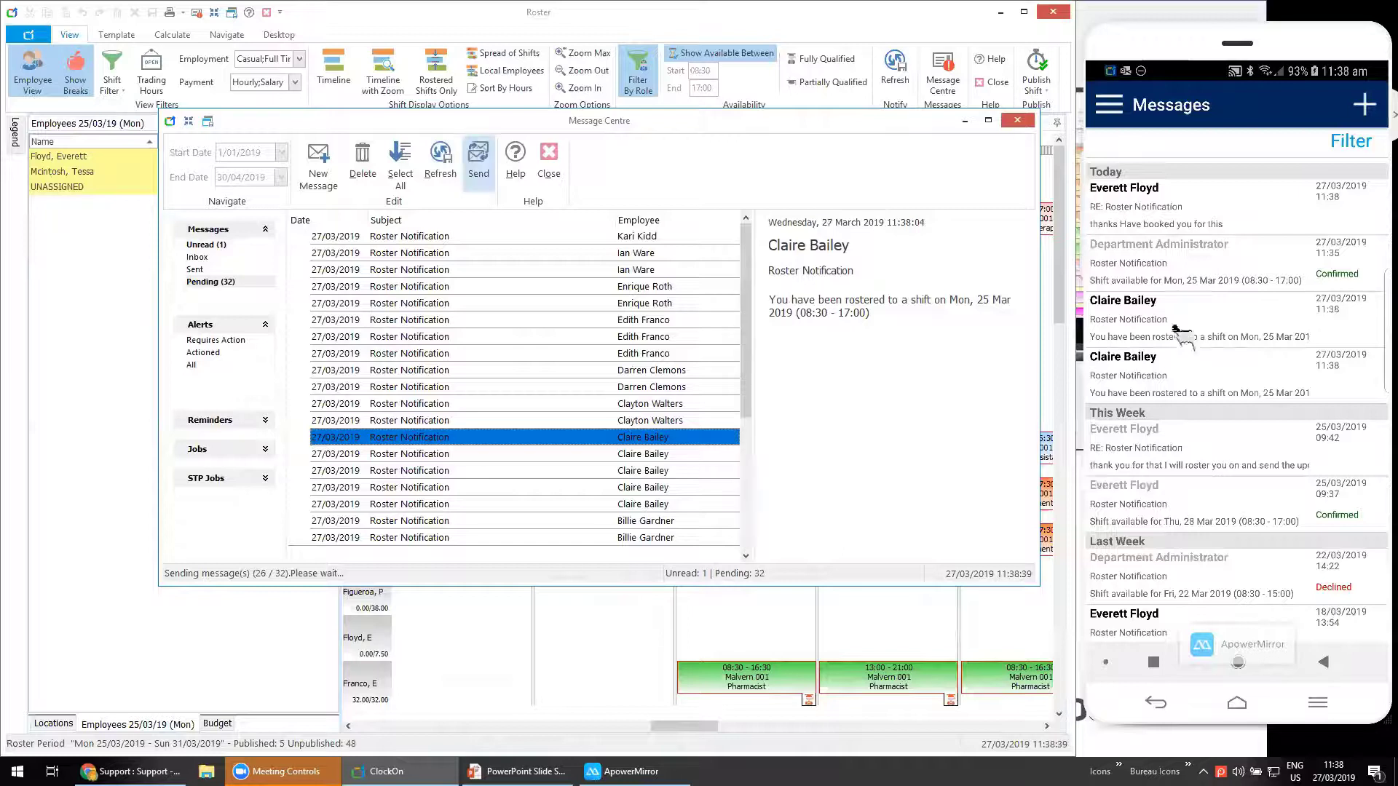
Reload Messages in the phone app, read the booking reply and the new roster notification, and close the Message Centre.
click(1109, 105)
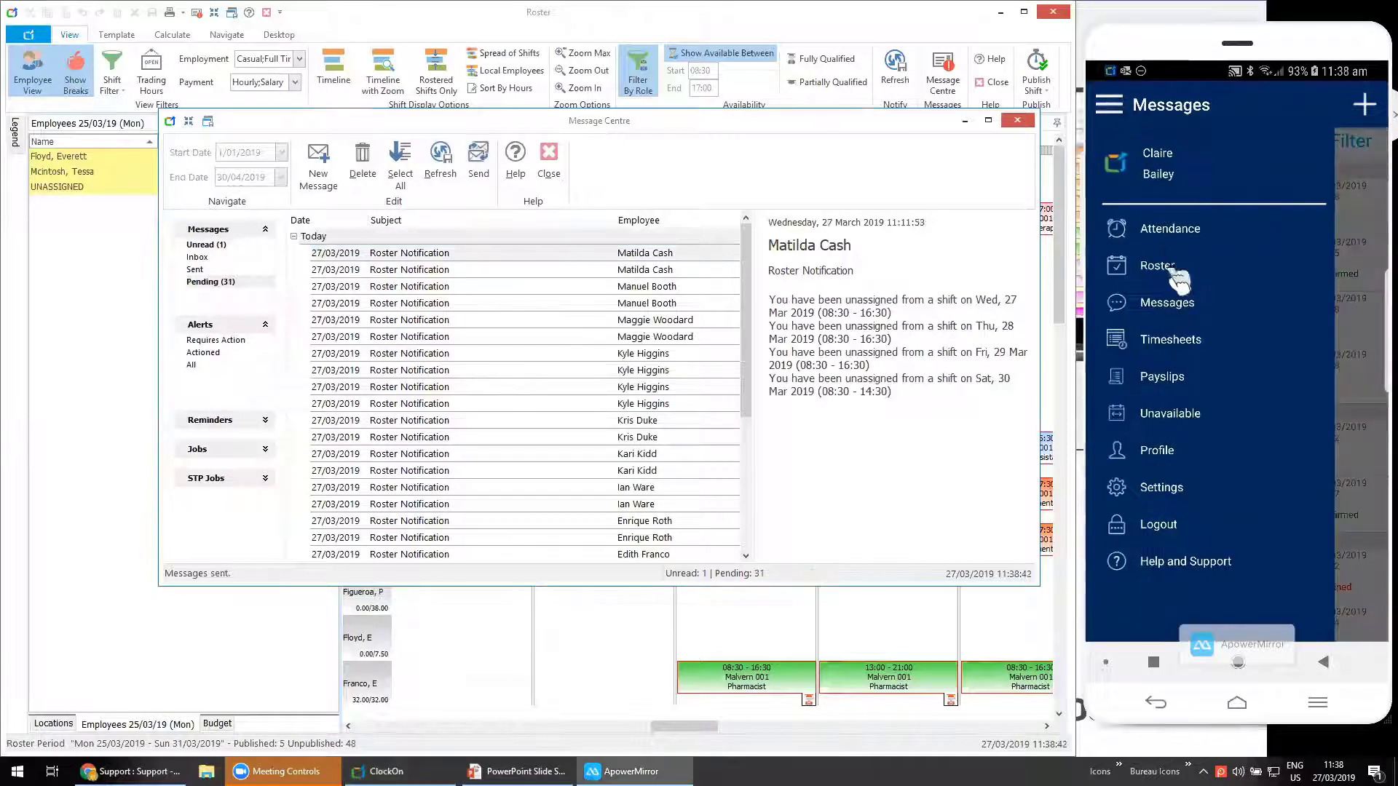
click(1169, 313)
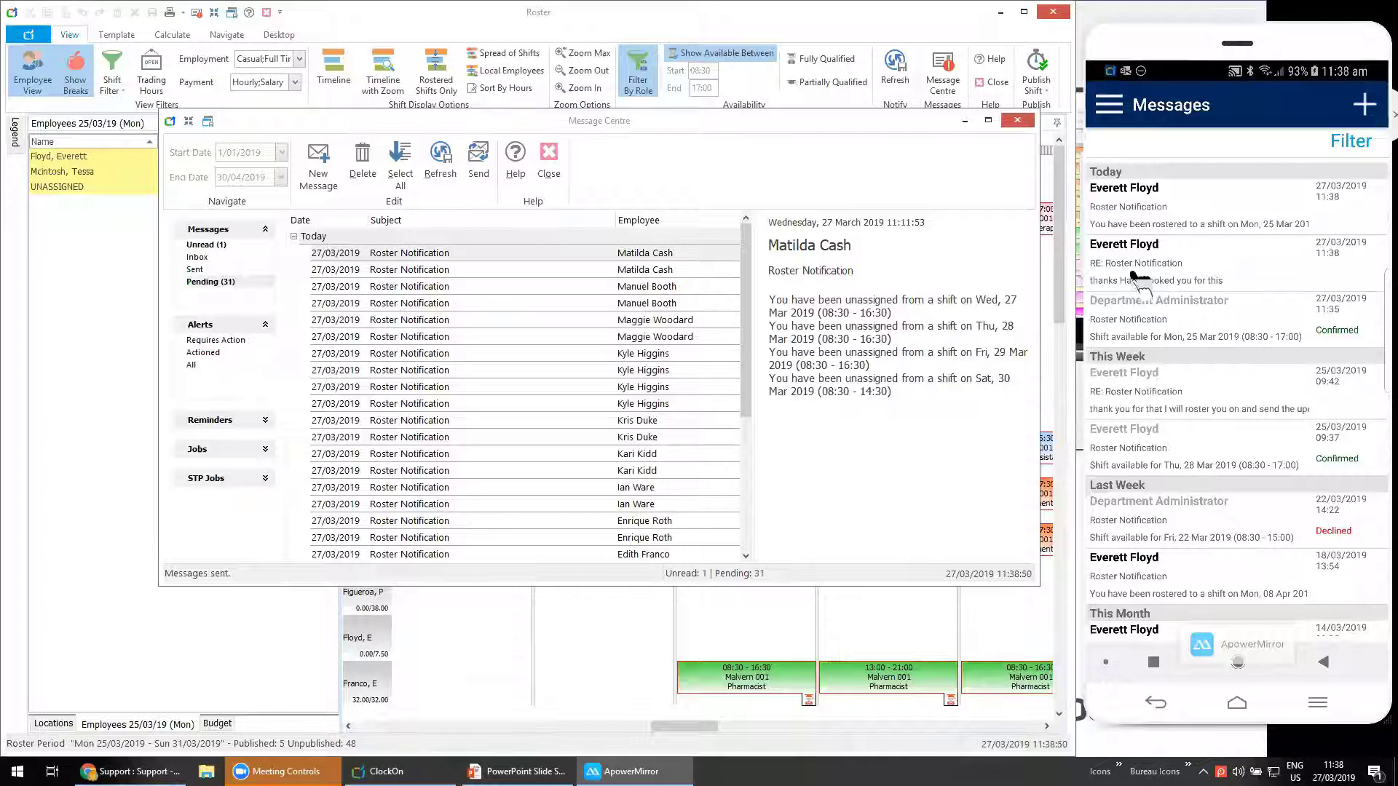
click(1137, 280)
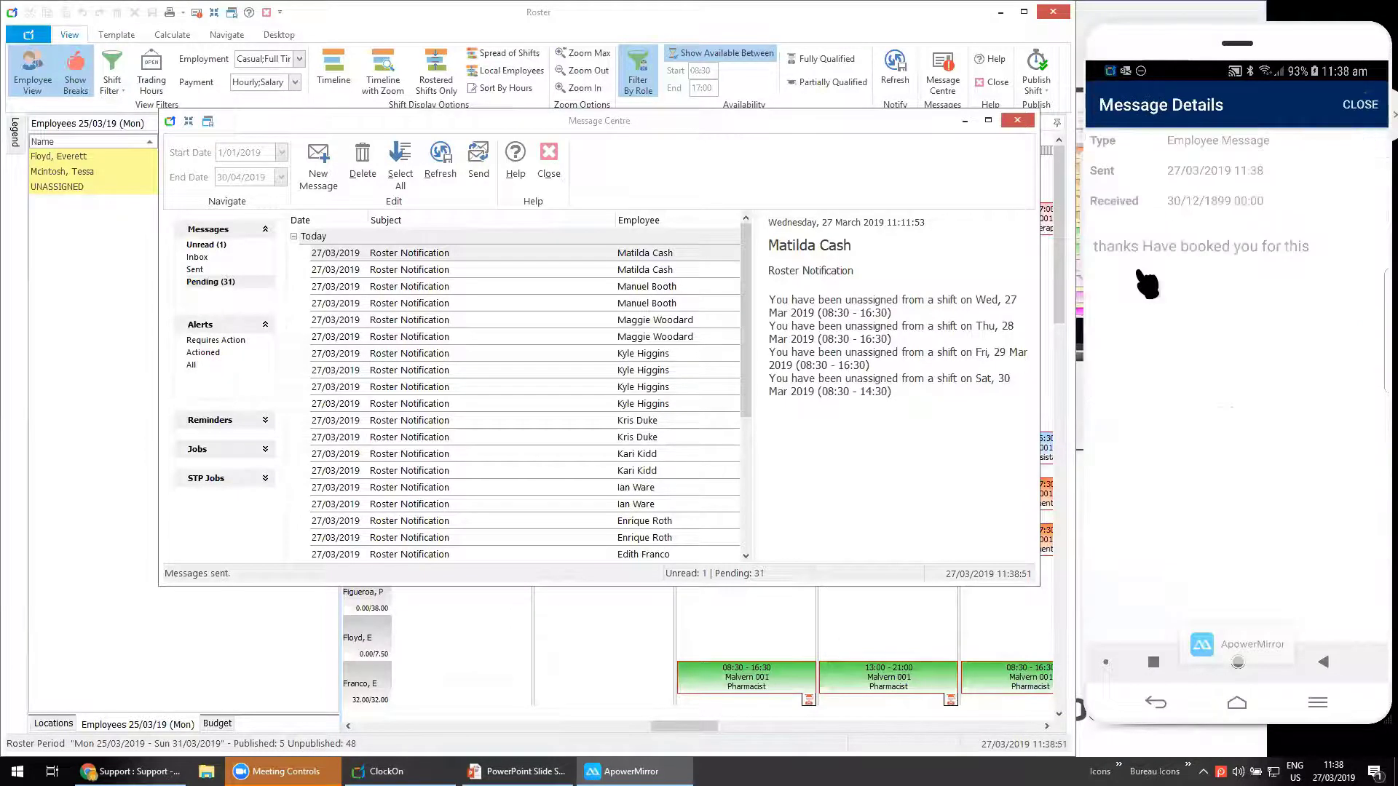
click(1374, 124)
click(1183, 209)
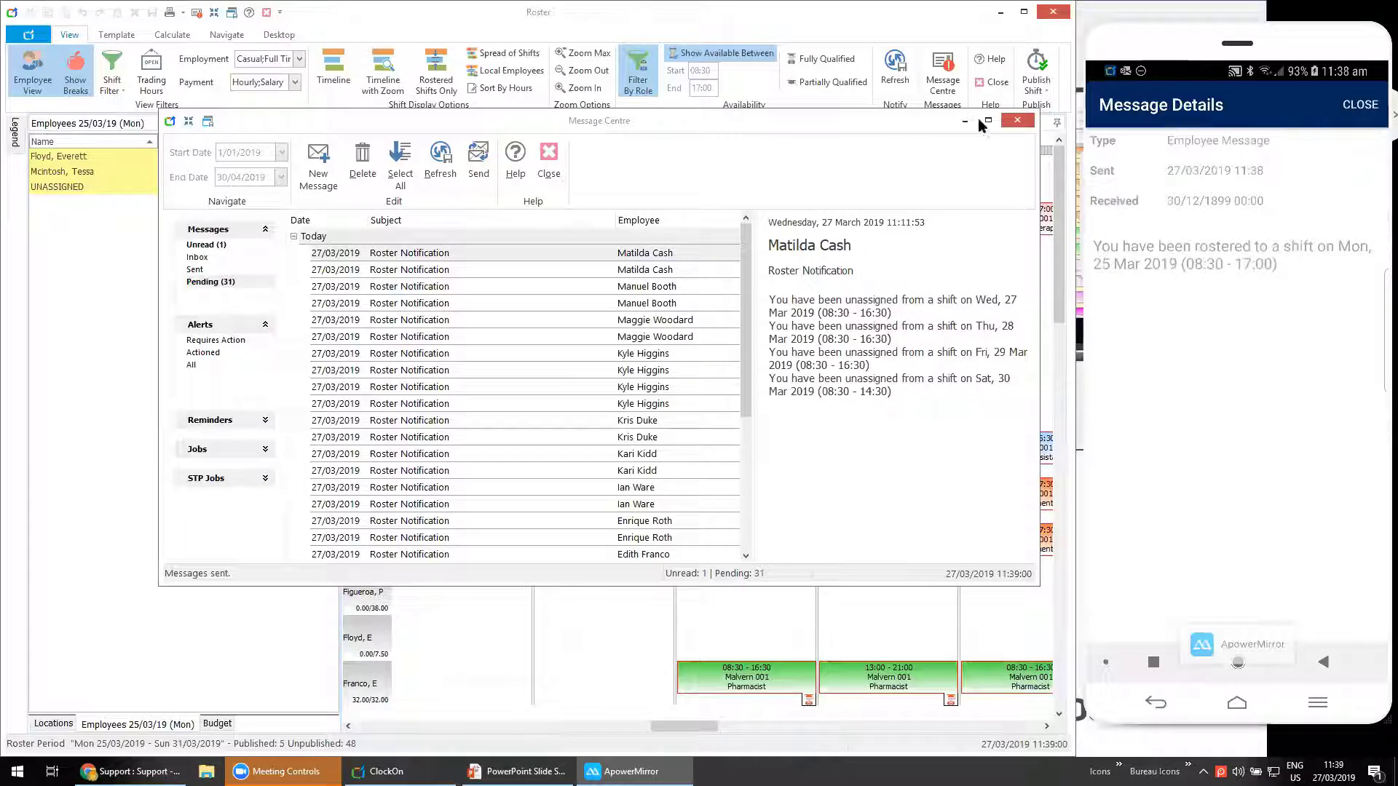
click(549, 157)
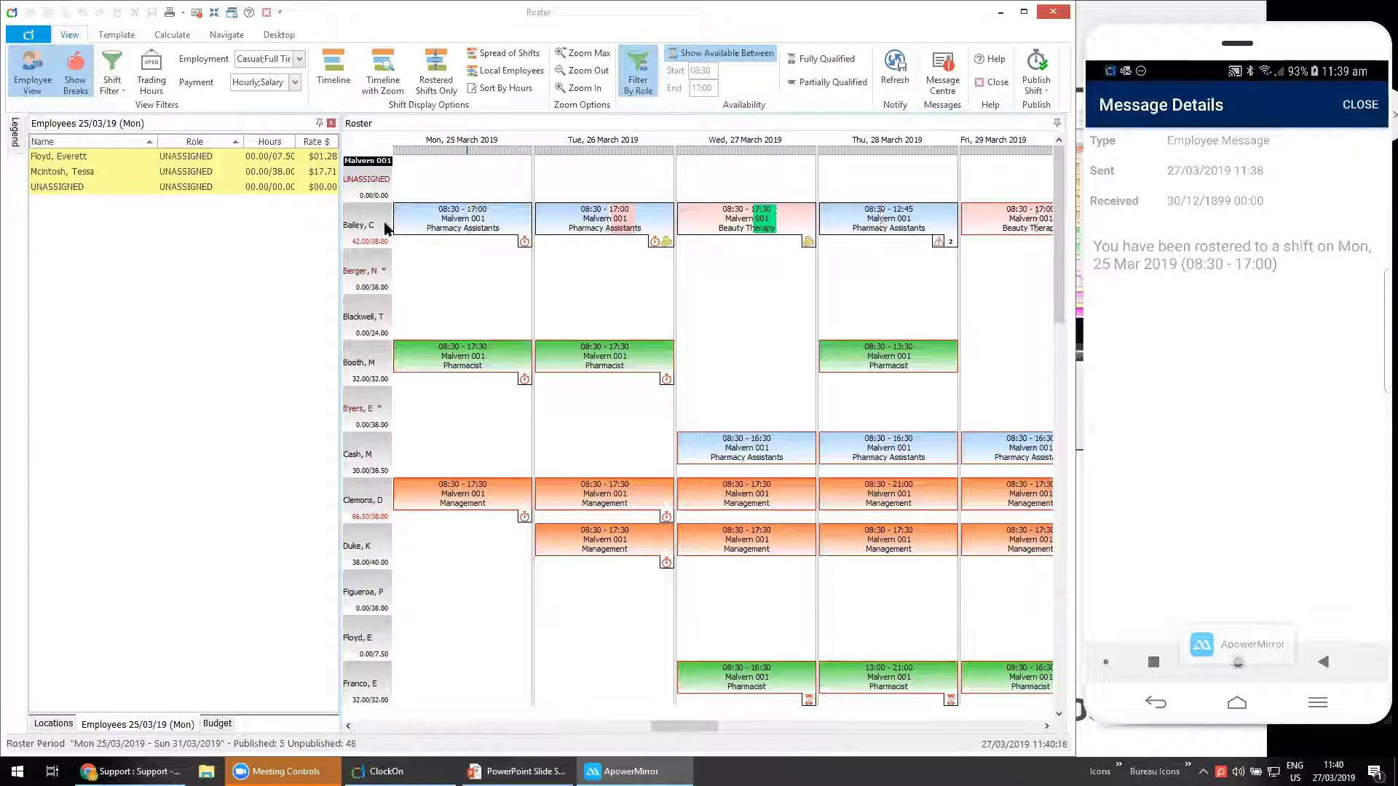
Turn off Show Available Between, add a replacement for the rostered 08:30 - 17:00 shift on Monday 25 March and select the unassigned replacement.
click(436, 222)
click(688, 54)
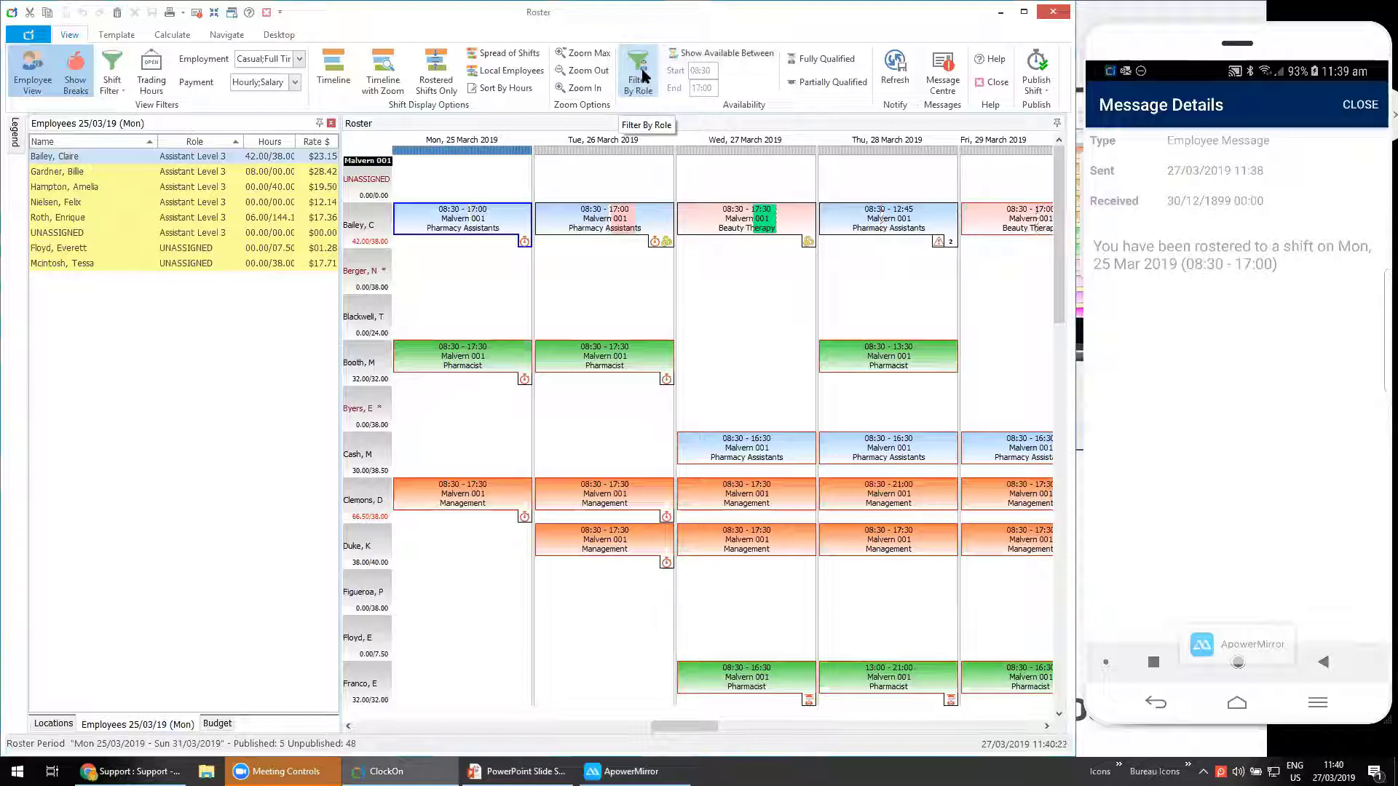
click(641, 78)
right_click(447, 211)
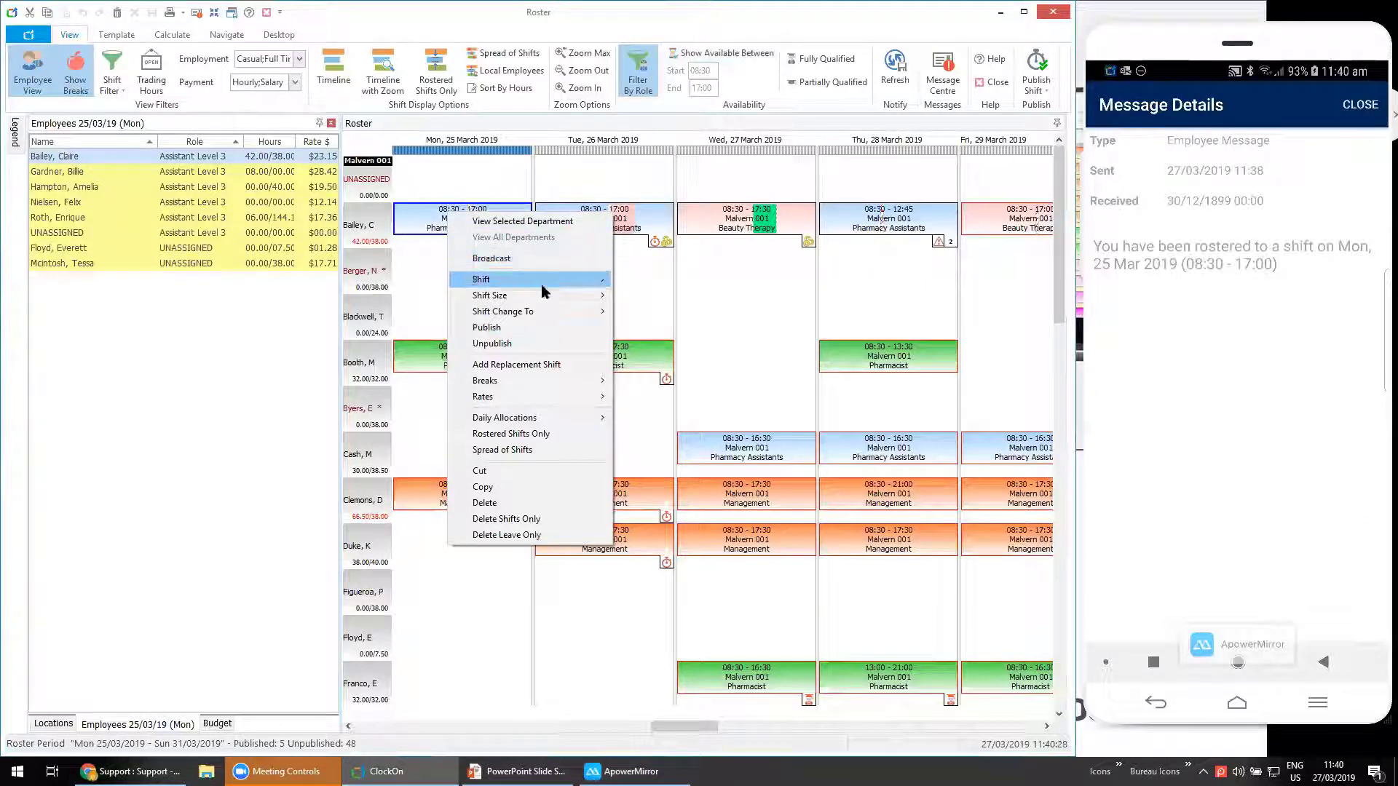
mouse_move(540, 315)
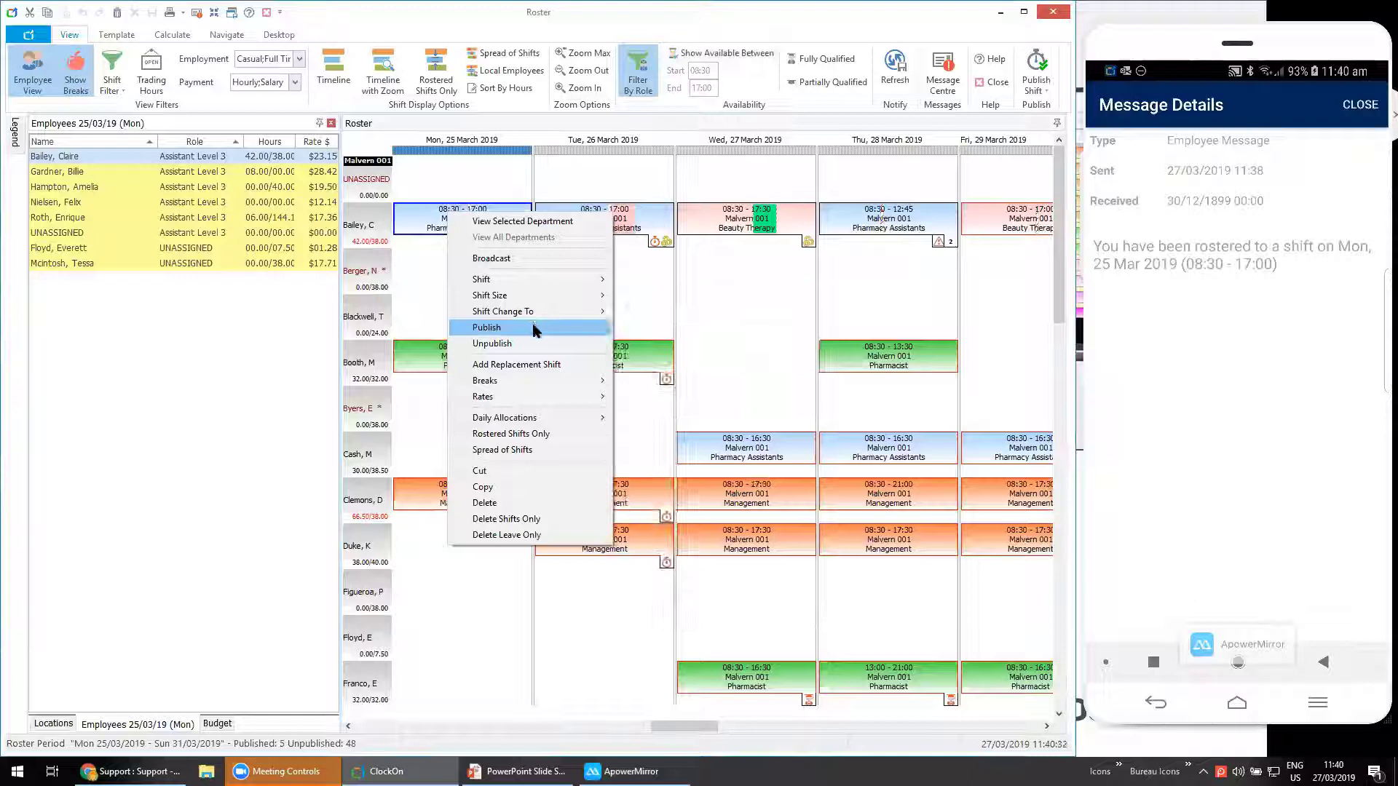
click(523, 364)
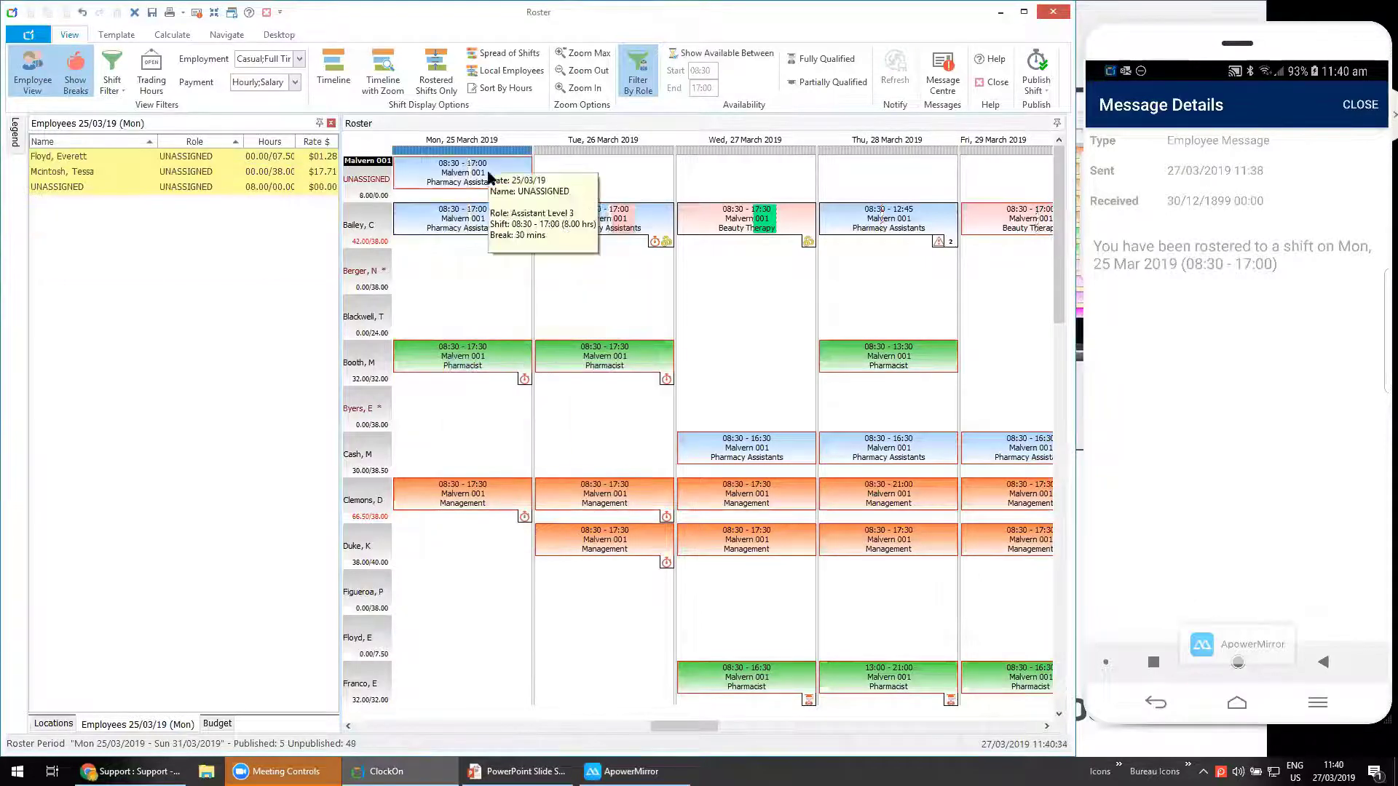
click(489, 178)
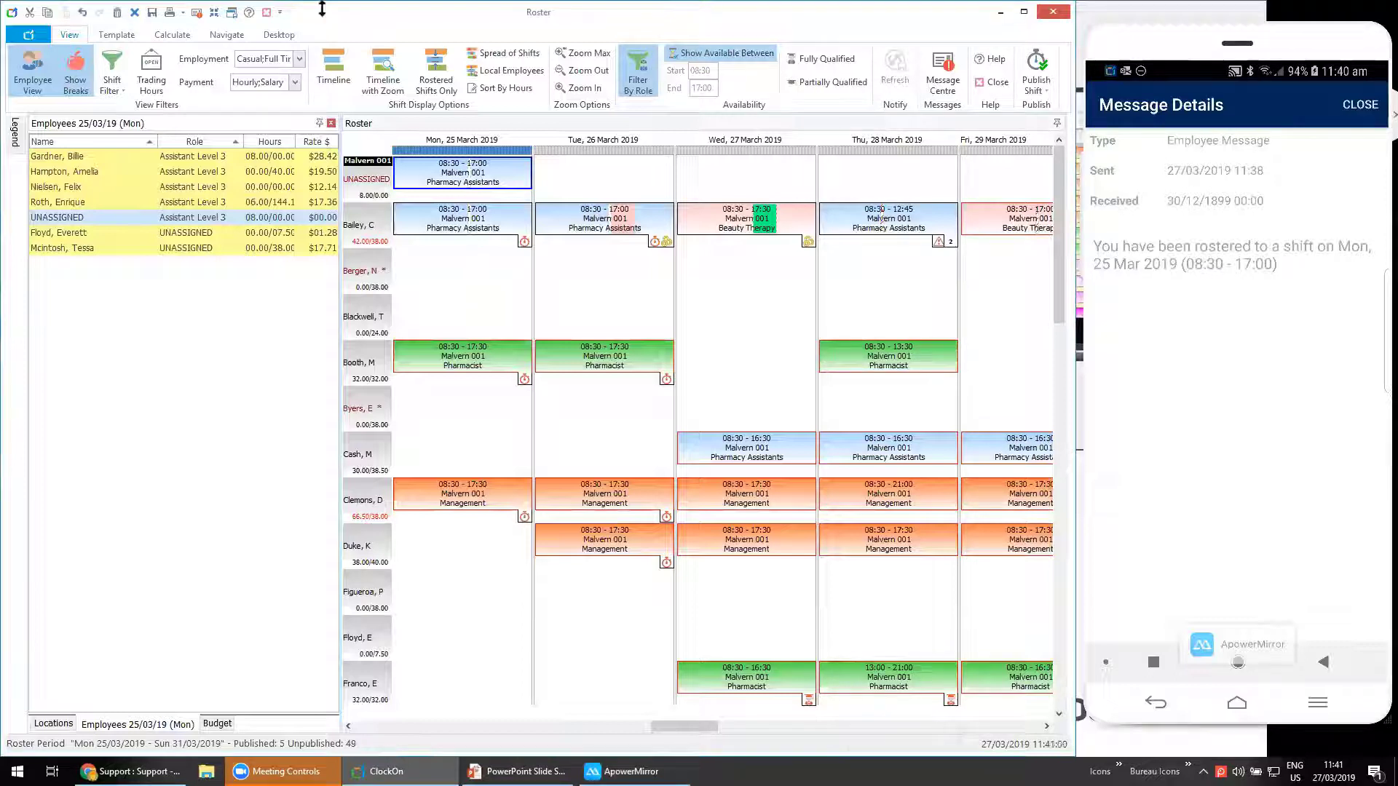
Close the roster with its changes saved and maximize the main ClockOn Enterprise window.
click(267, 13)
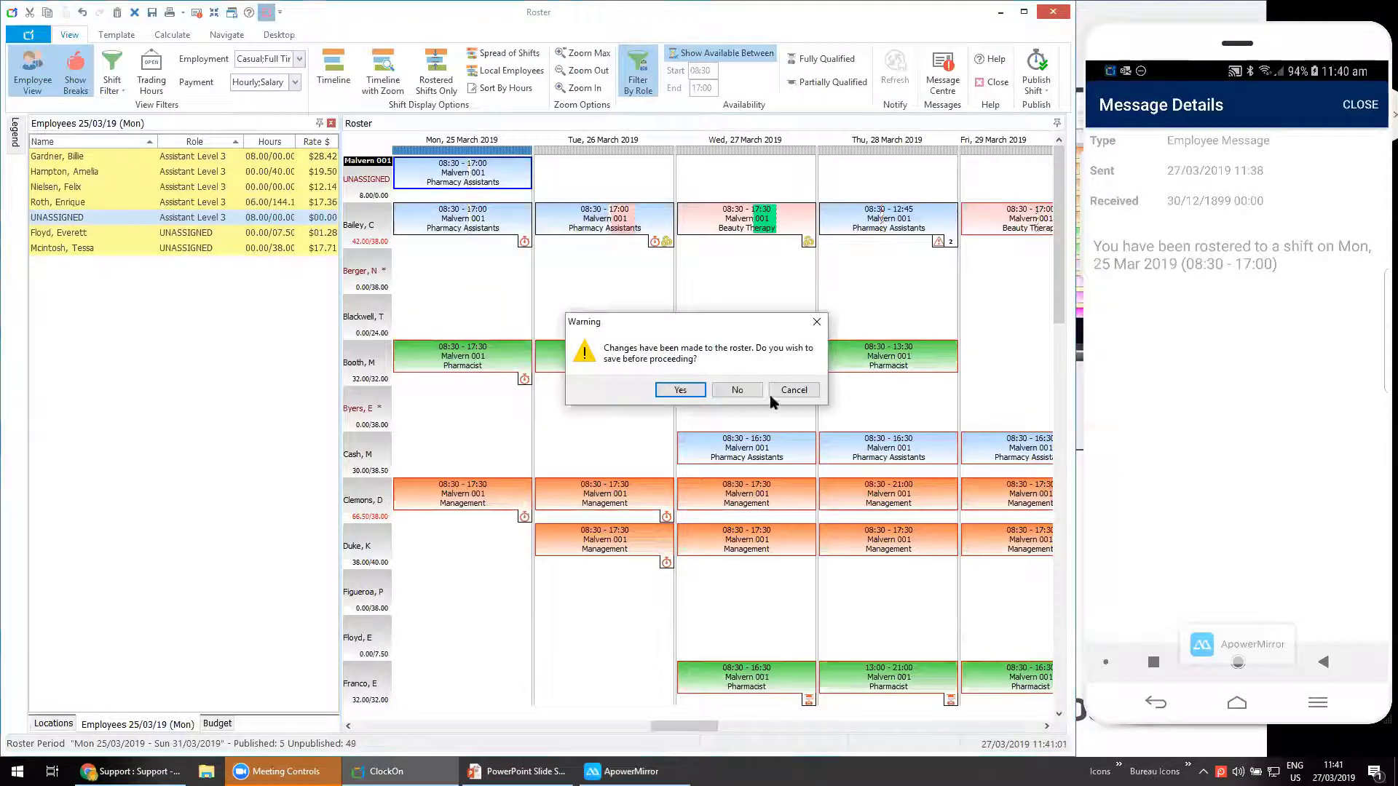
click(697, 397)
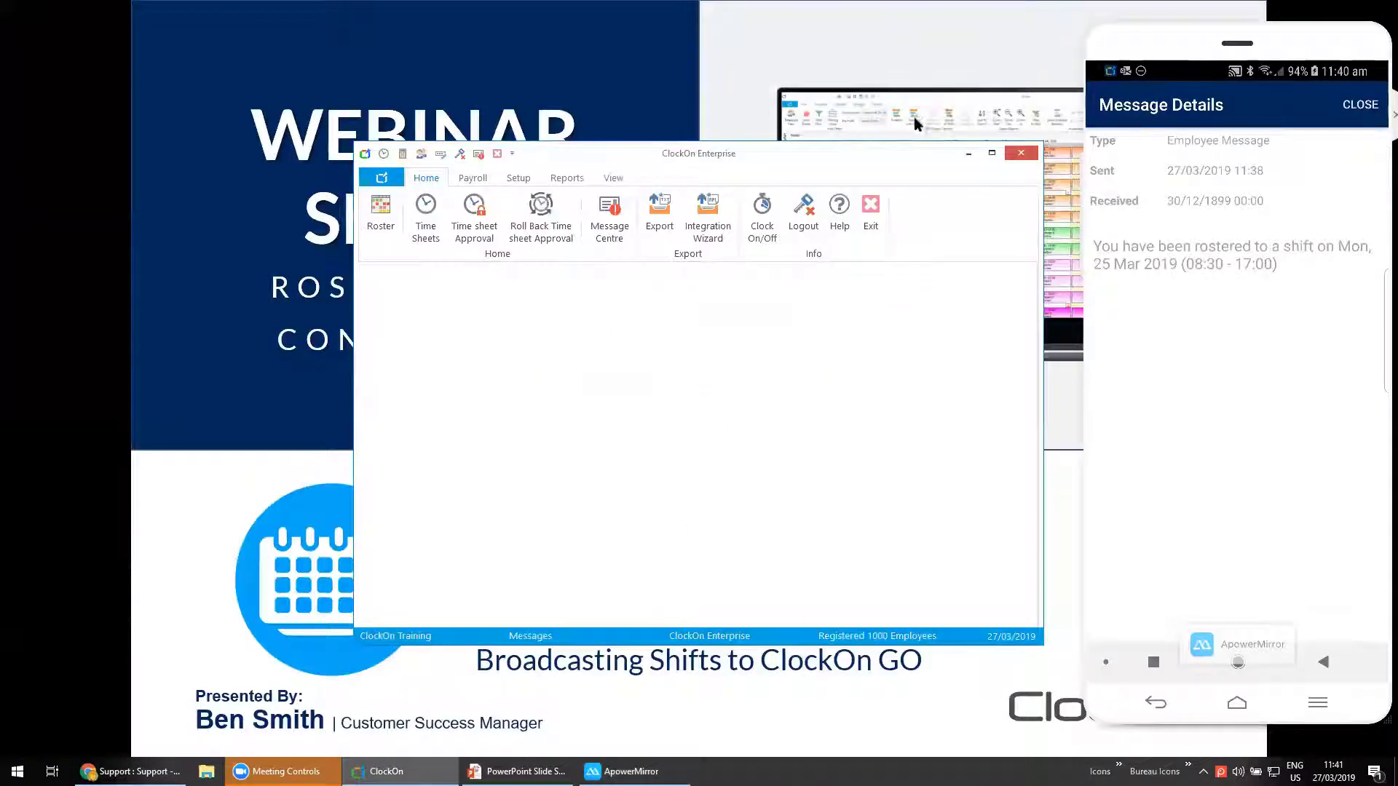
click(991, 153)
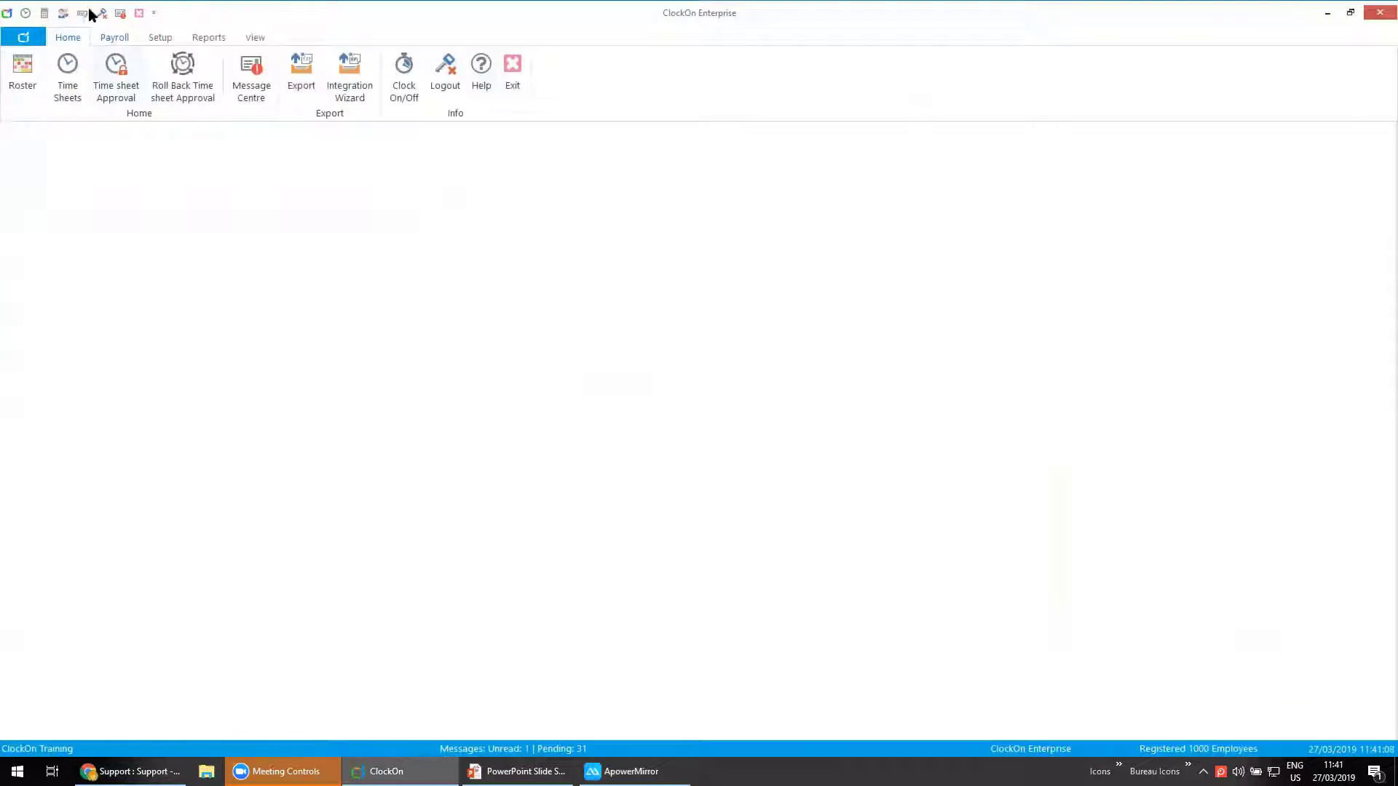
Give the administrator employee Admin access to all departments, save the department settings and close the Employees window.
click(61, 13)
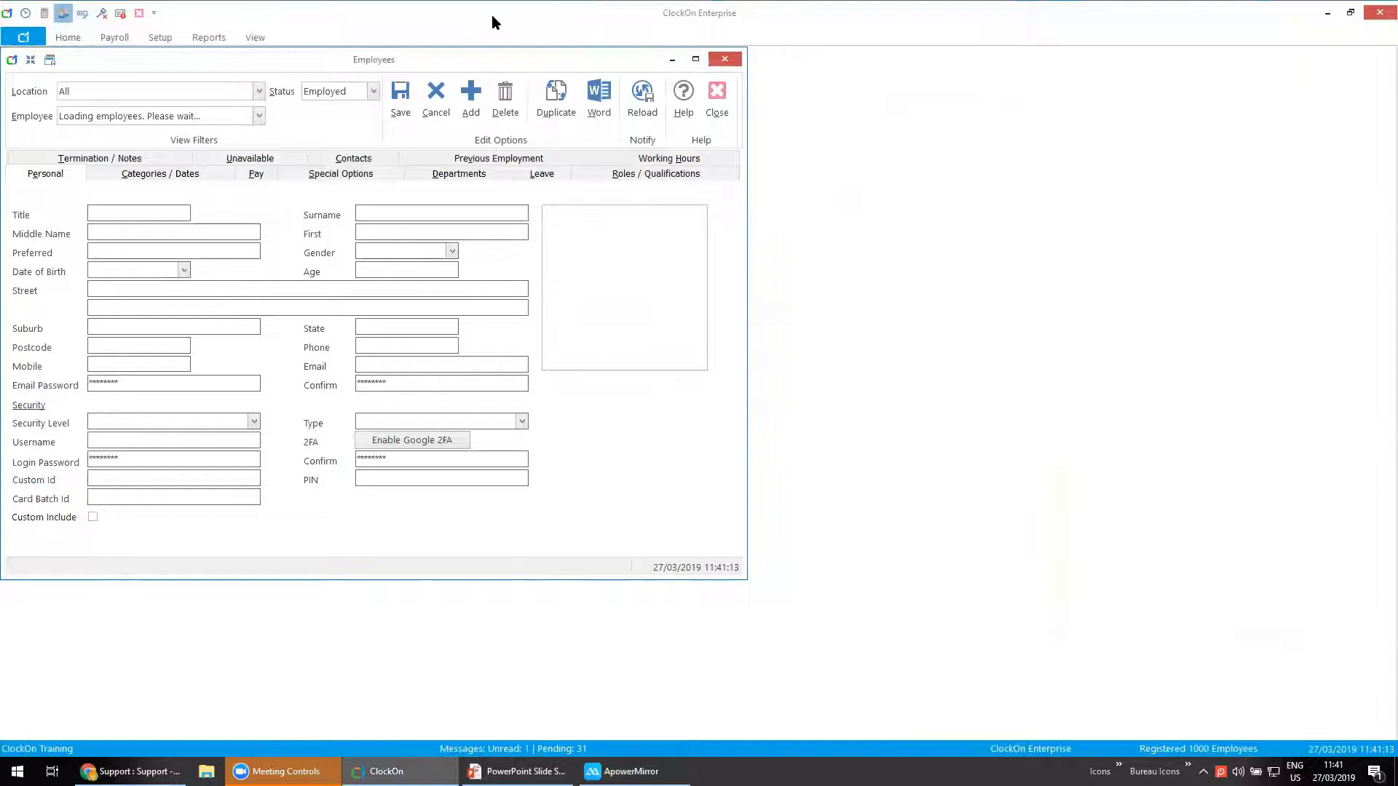
click(486, 174)
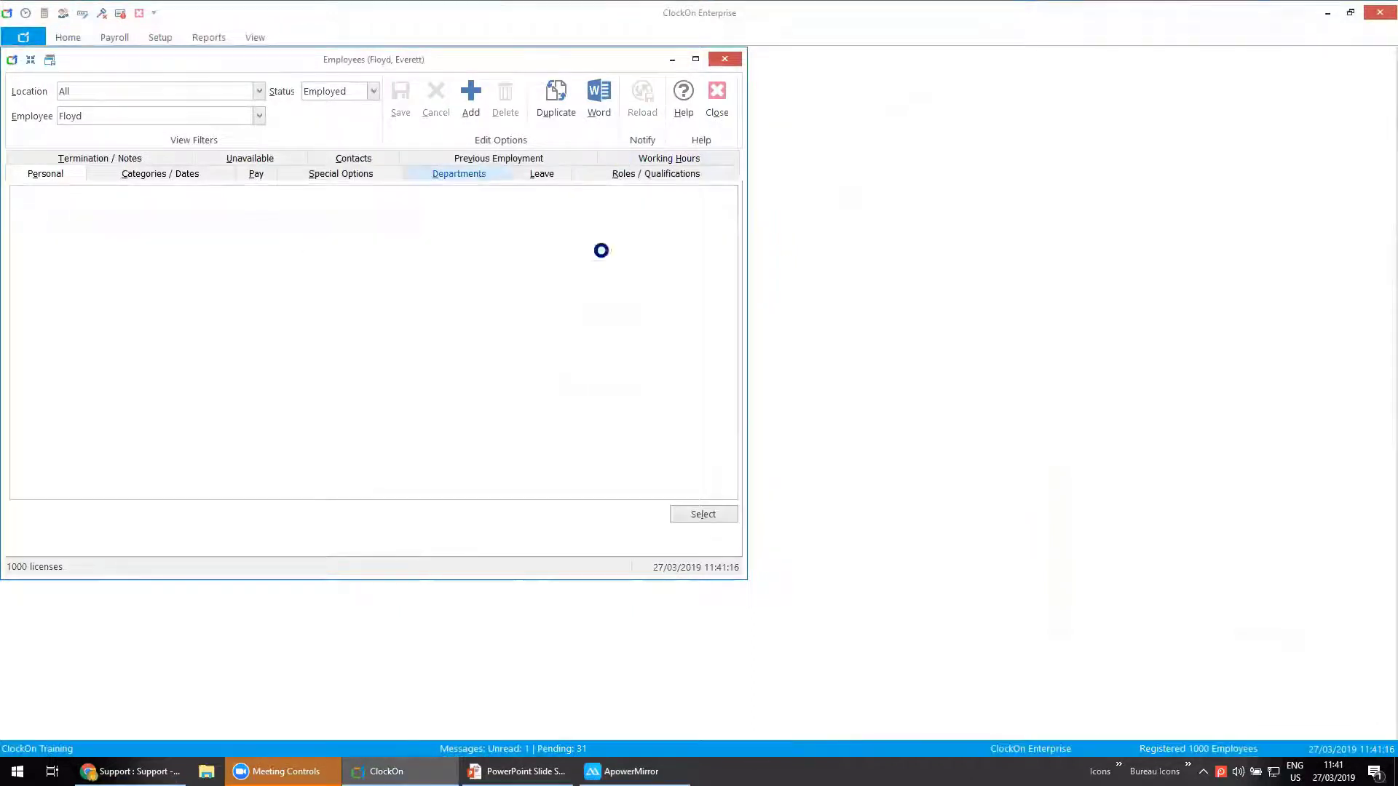
click(703, 514)
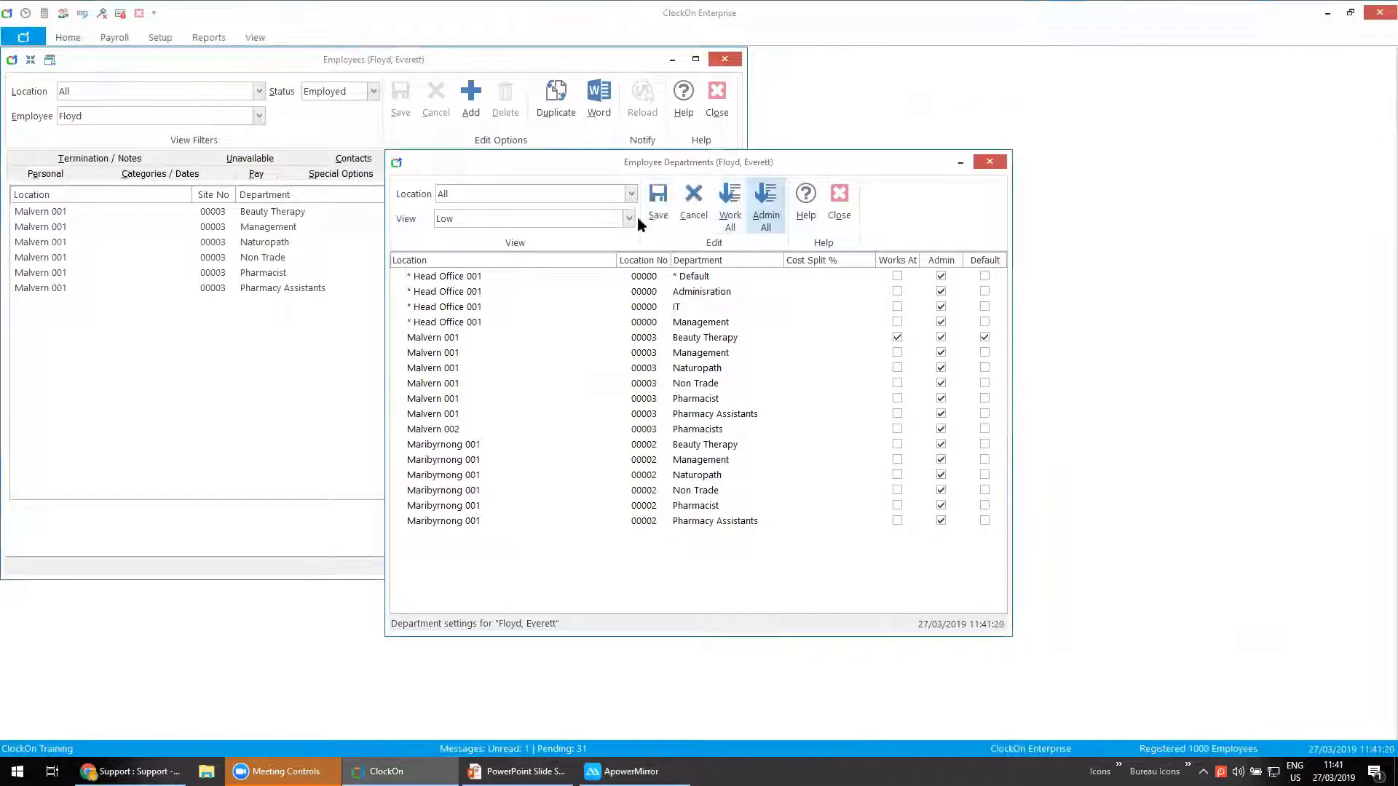
click(657, 202)
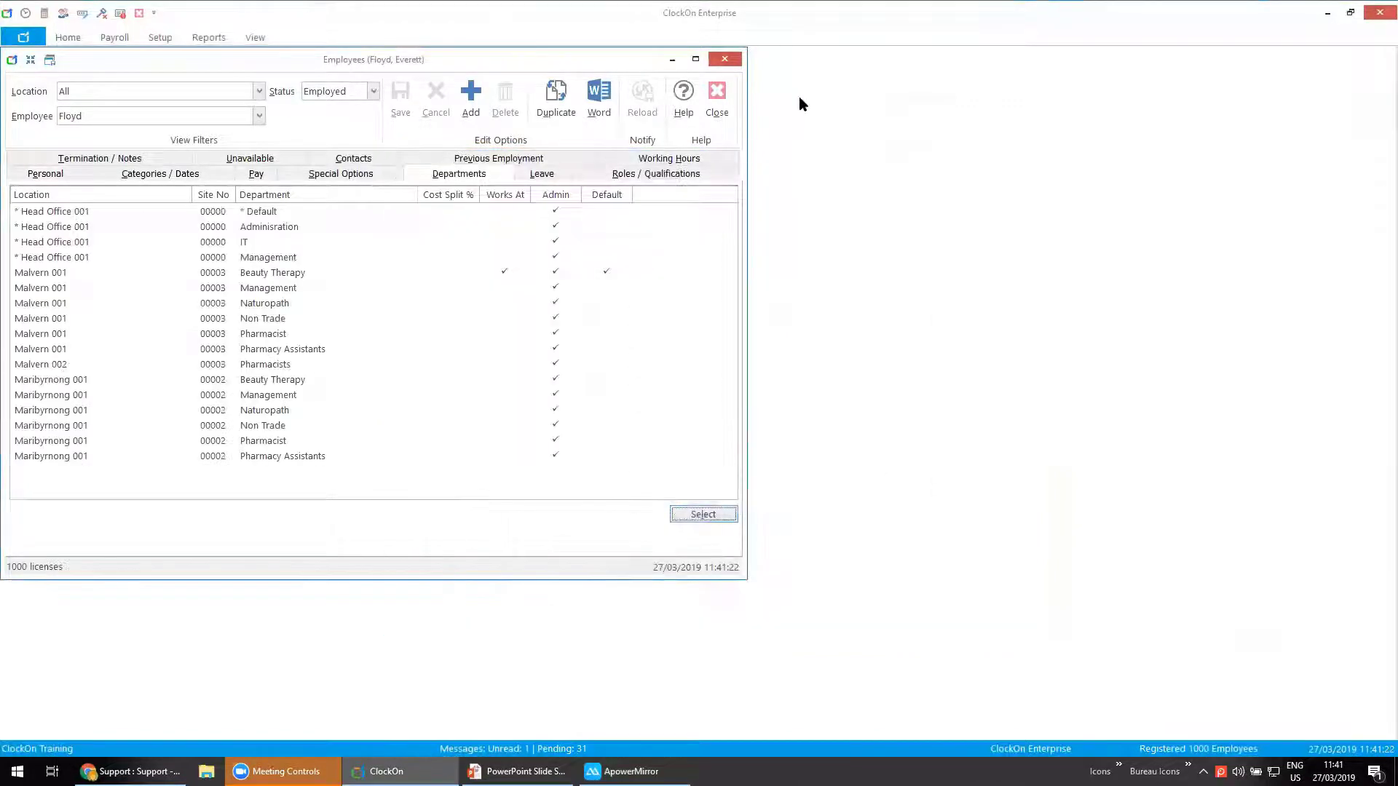
click(716, 93)
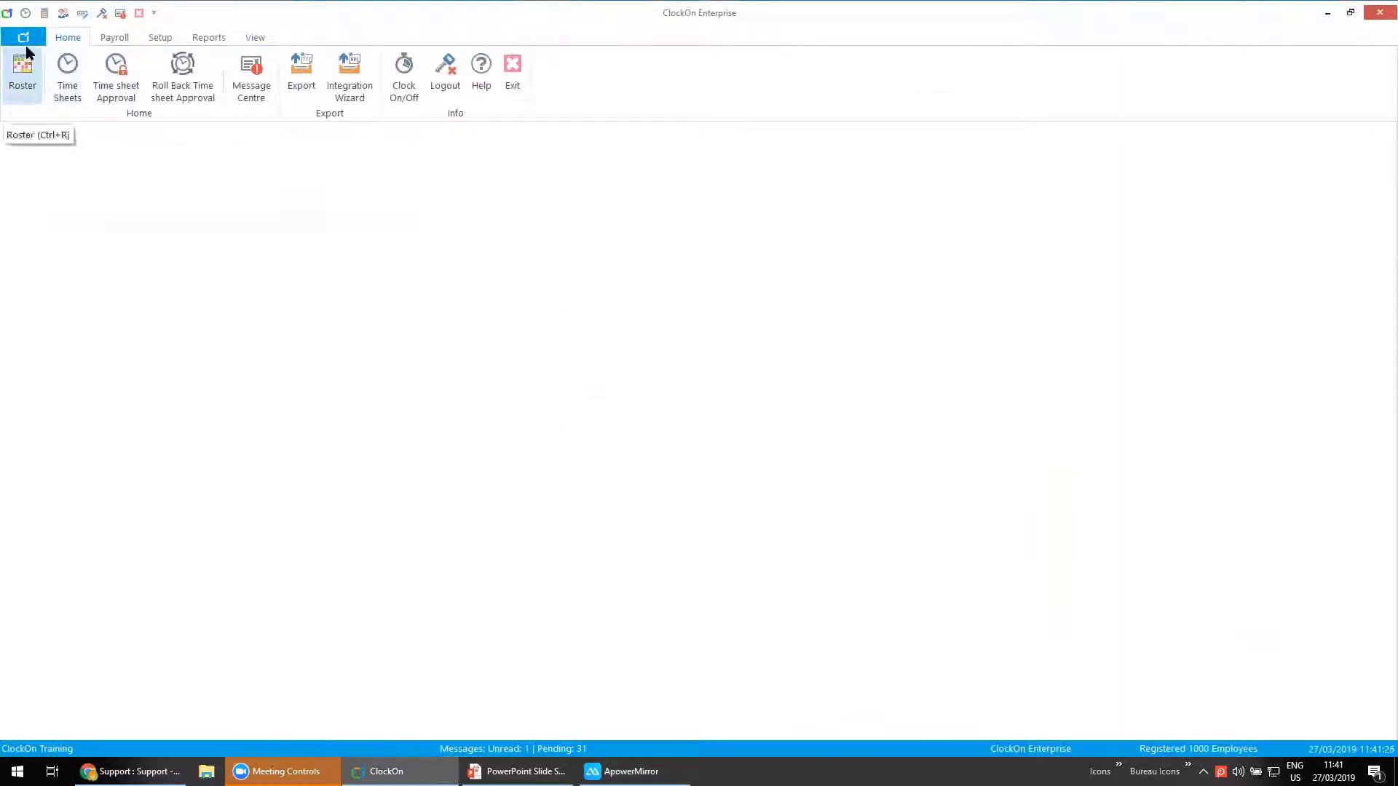
Assign the Maribyrnong 001 roles Assistant Level 1, 2 and 3 to the rostered pharmacy assistant's employee record and save them.
click(60, 13)
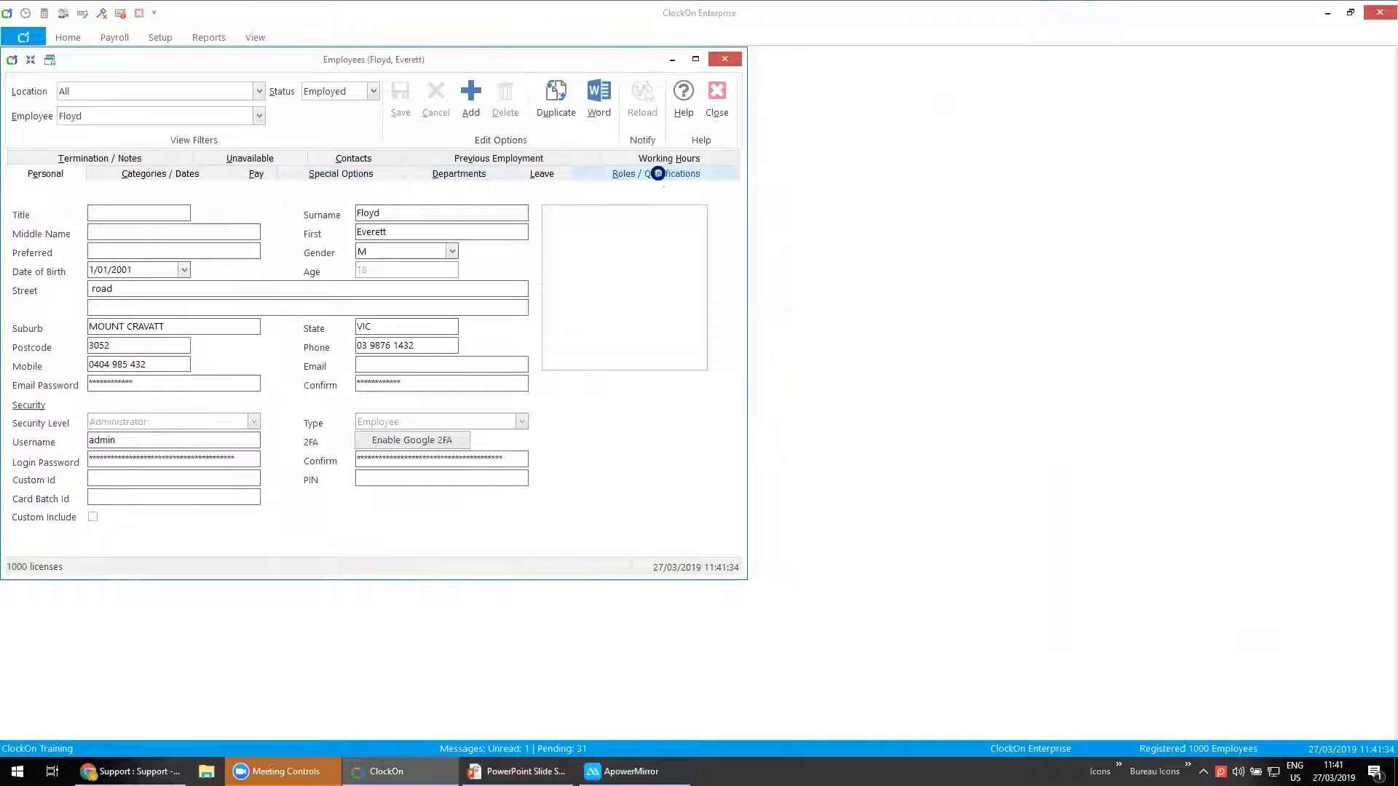
click(658, 174)
click(259, 116)
click(97, 159)
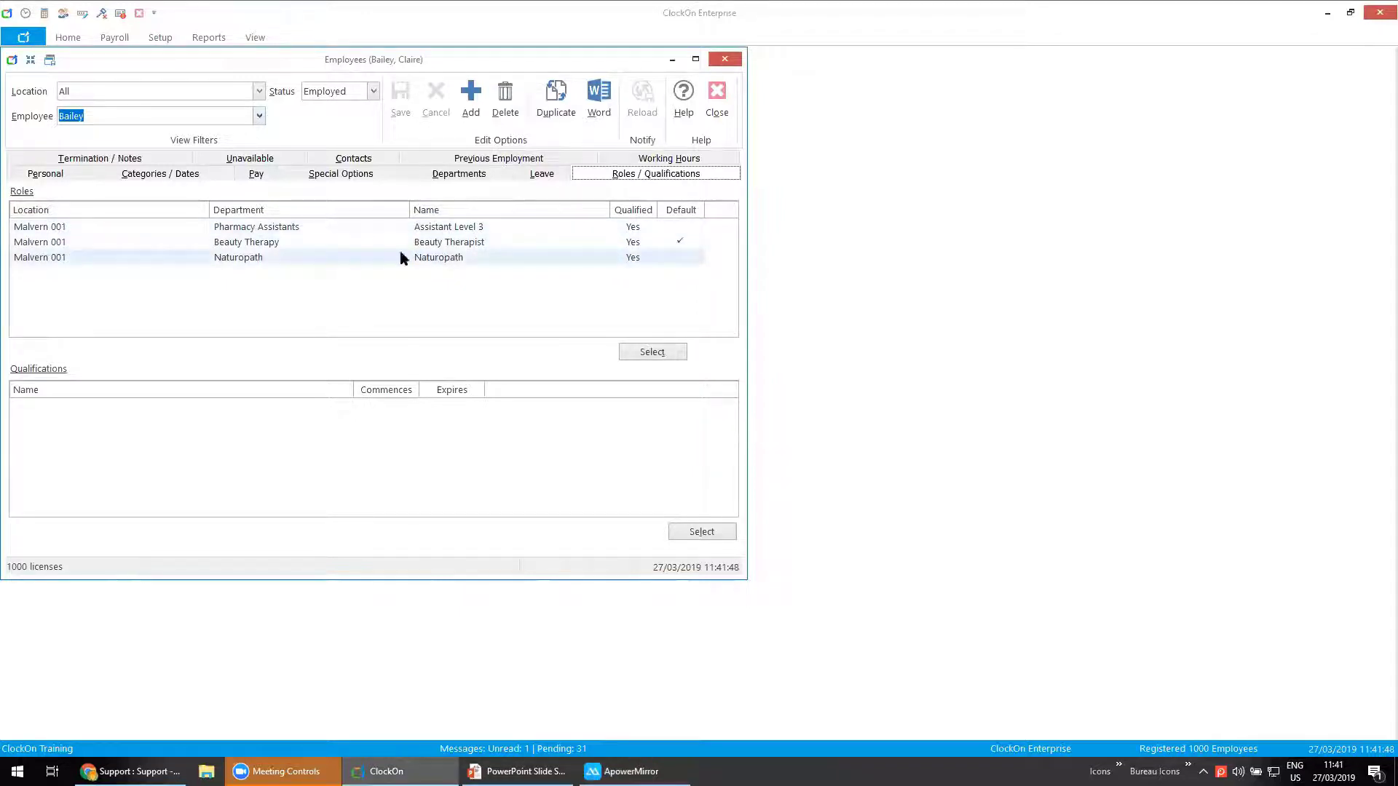
click(656, 355)
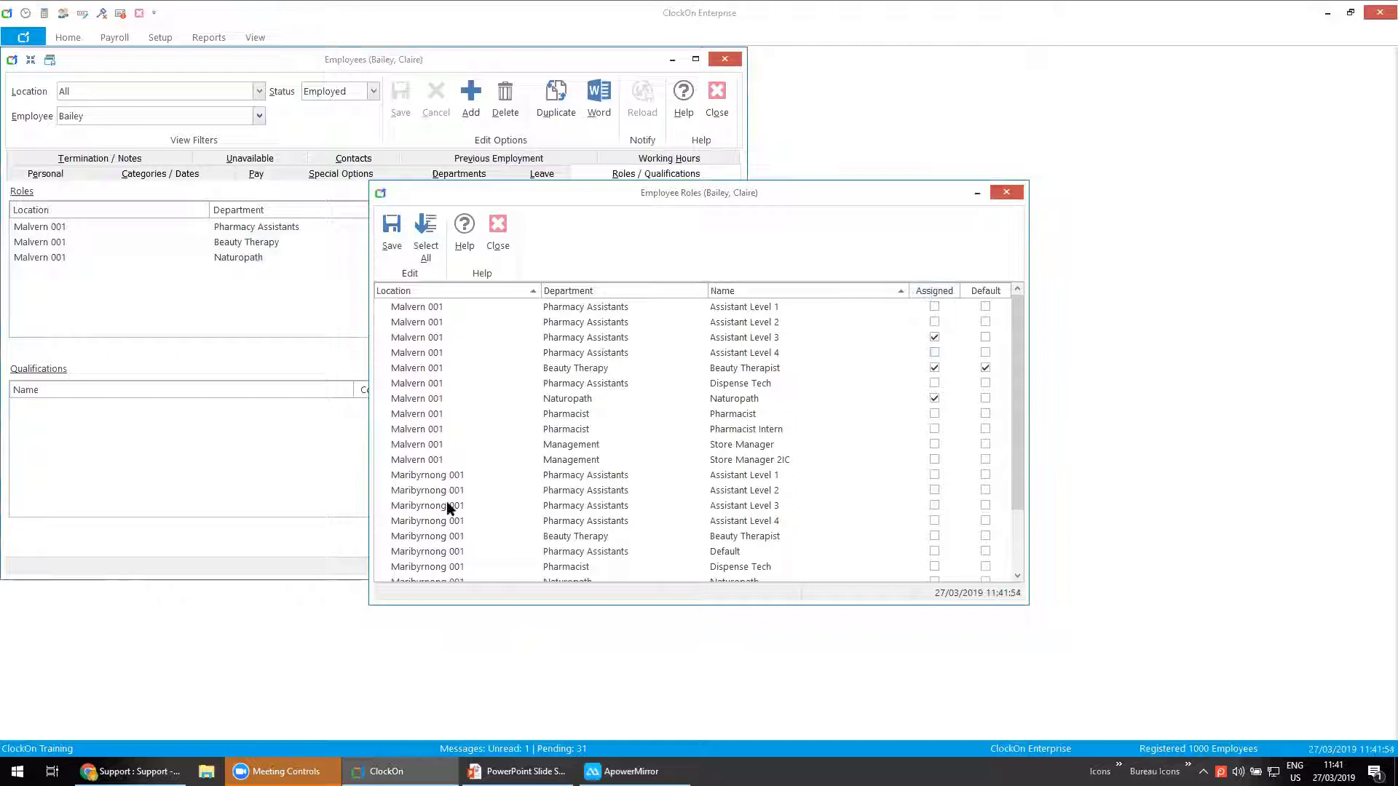
click(934, 475)
click(934, 490)
click(932, 505)
click(387, 233)
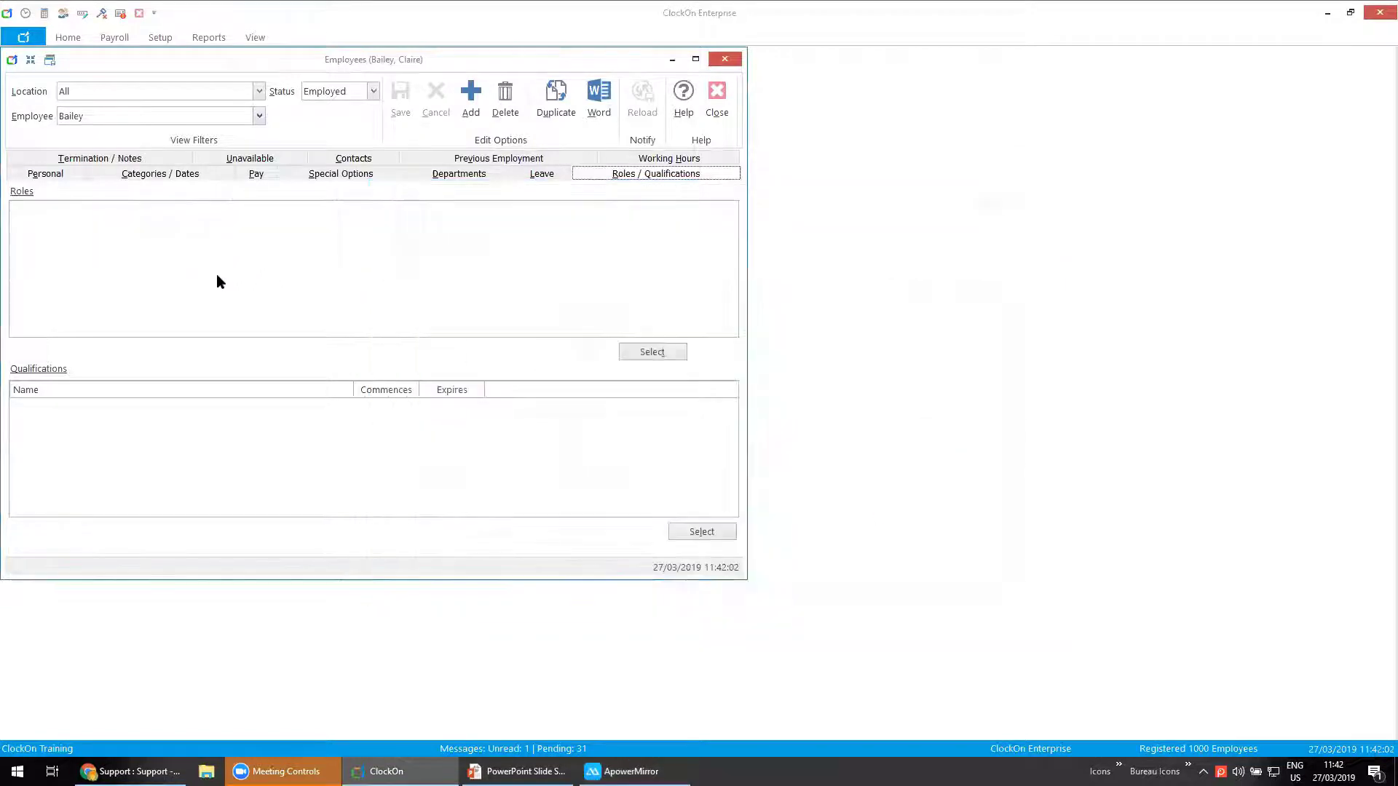
Mark the same employee as working at Maribyrnong 001's Beauty Therapy, Management and Naturopath departments and save the department settings.
click(459, 173)
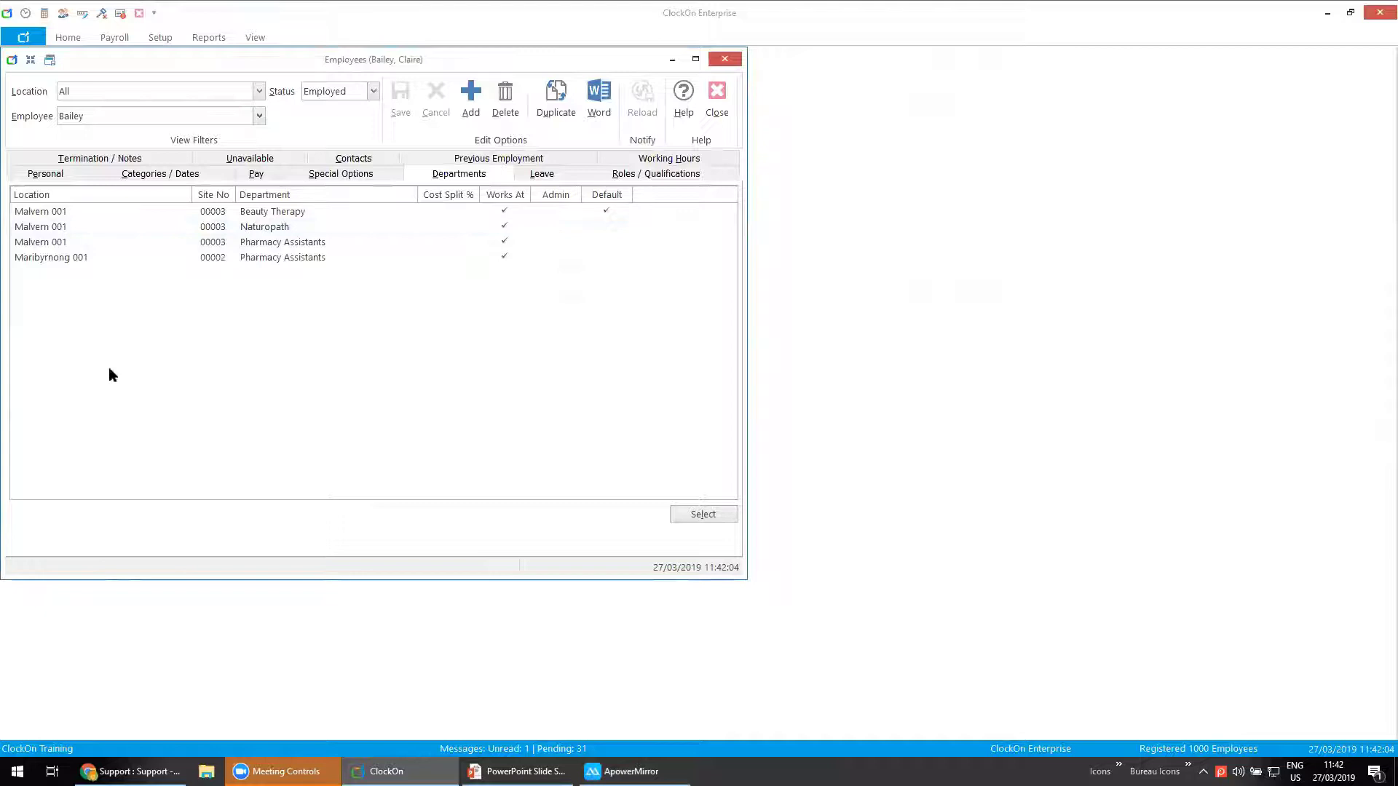
click(708, 514)
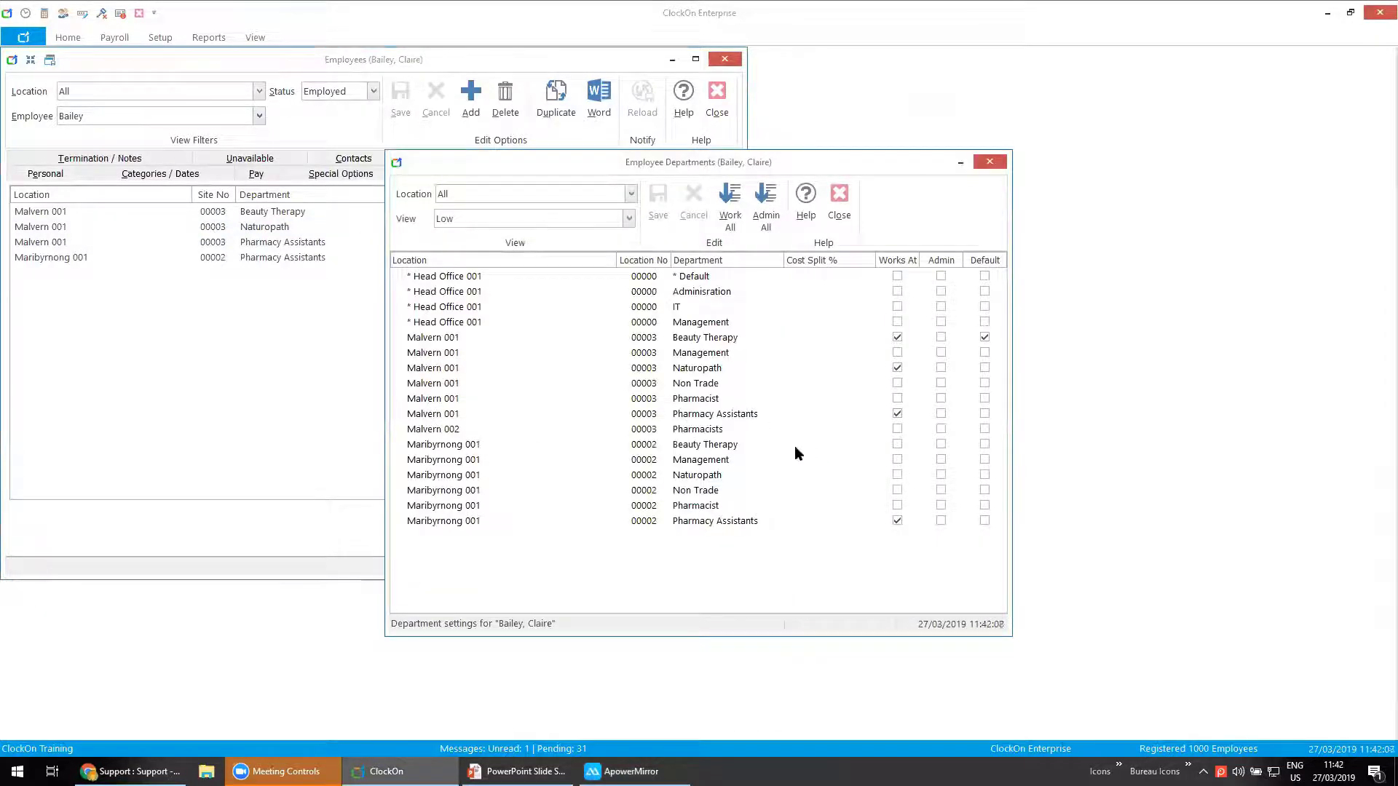
click(896, 445)
click(897, 459)
click(897, 474)
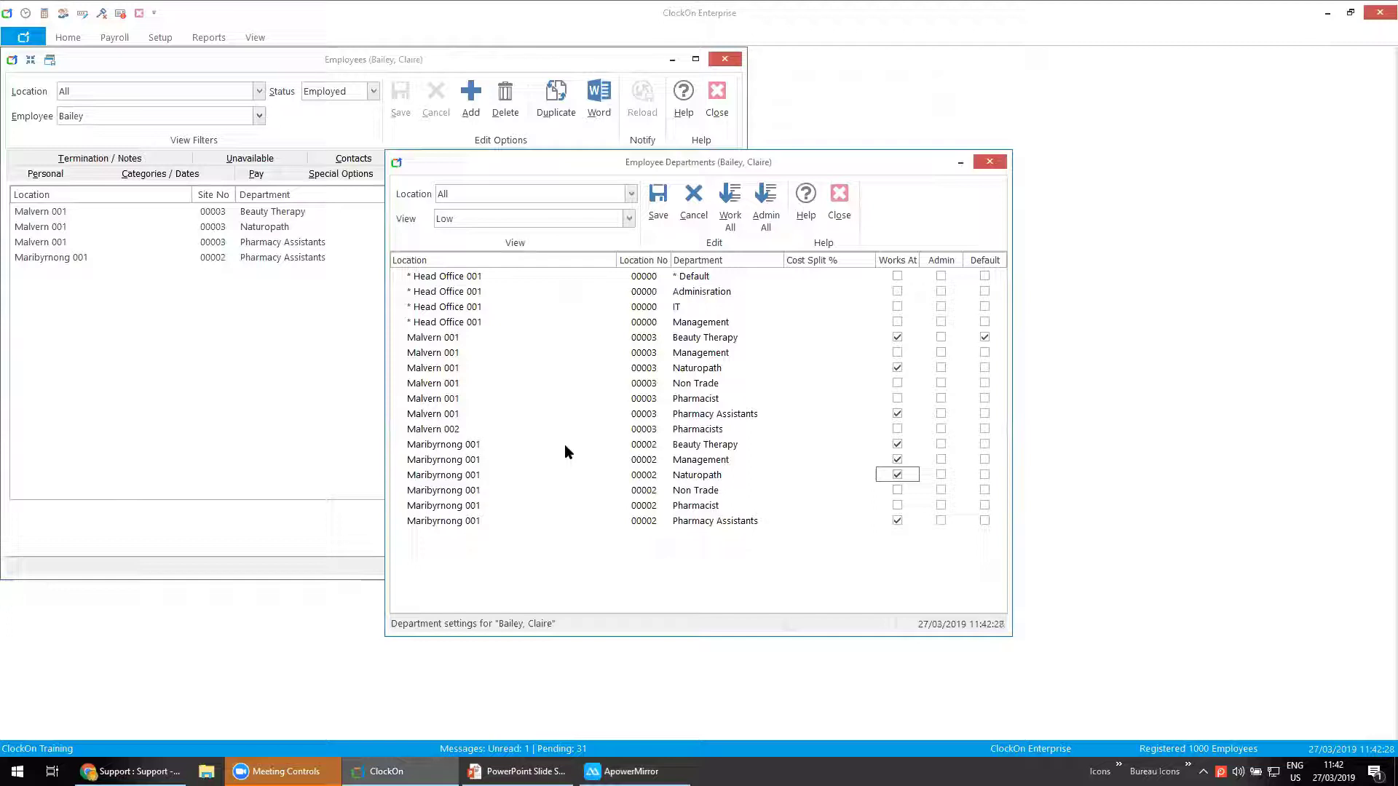
click(659, 193)
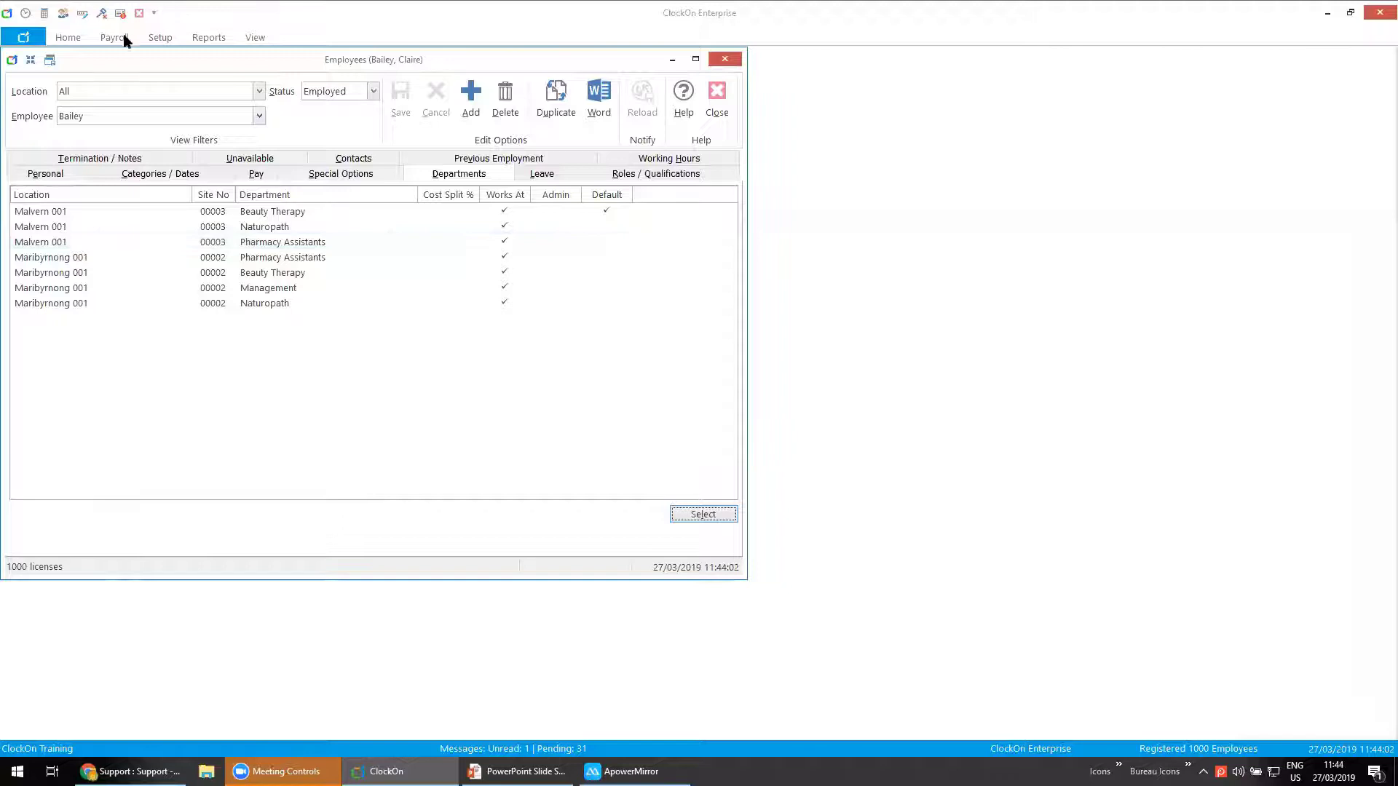
Open the roster and its Message Centre, and create a new message addressed to four employees.
click(66, 40)
click(28, 68)
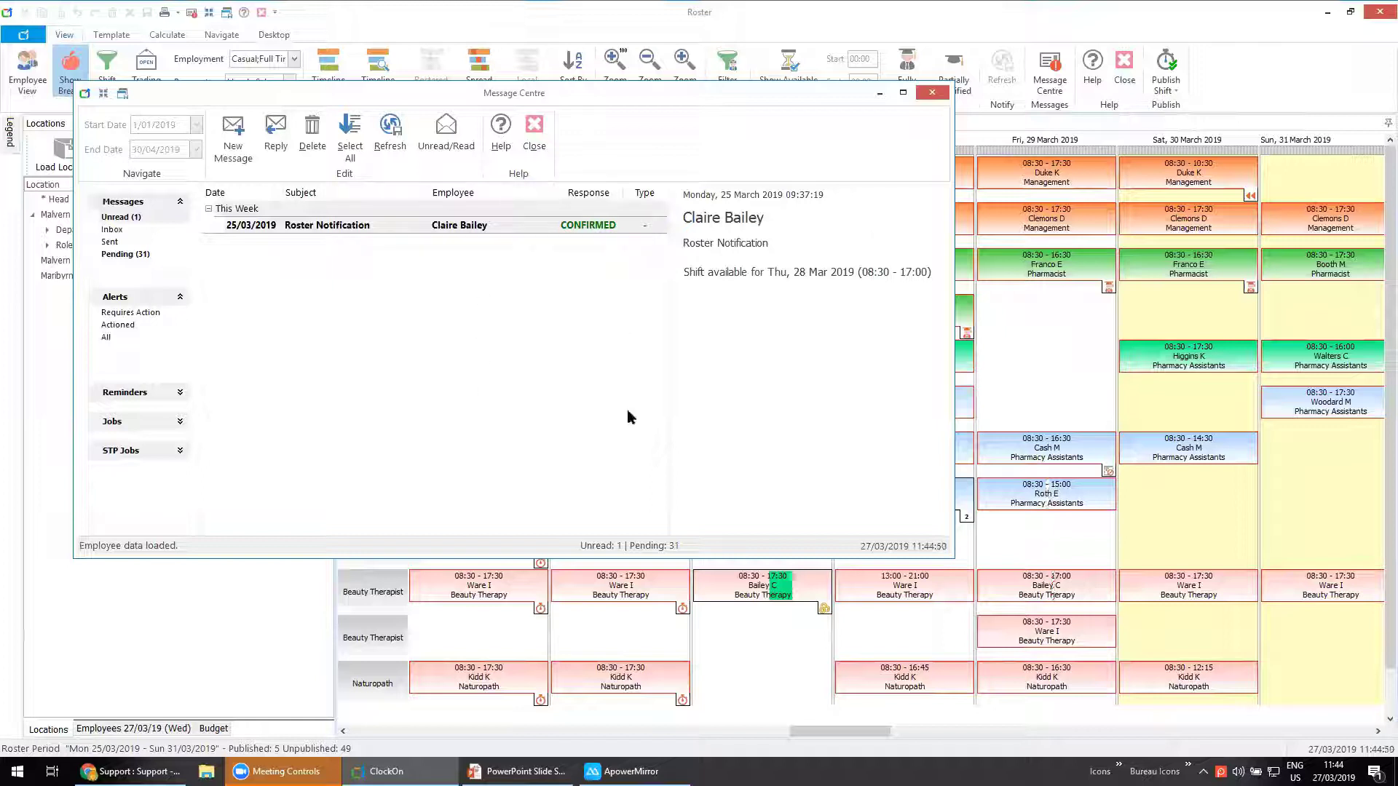
click(234, 146)
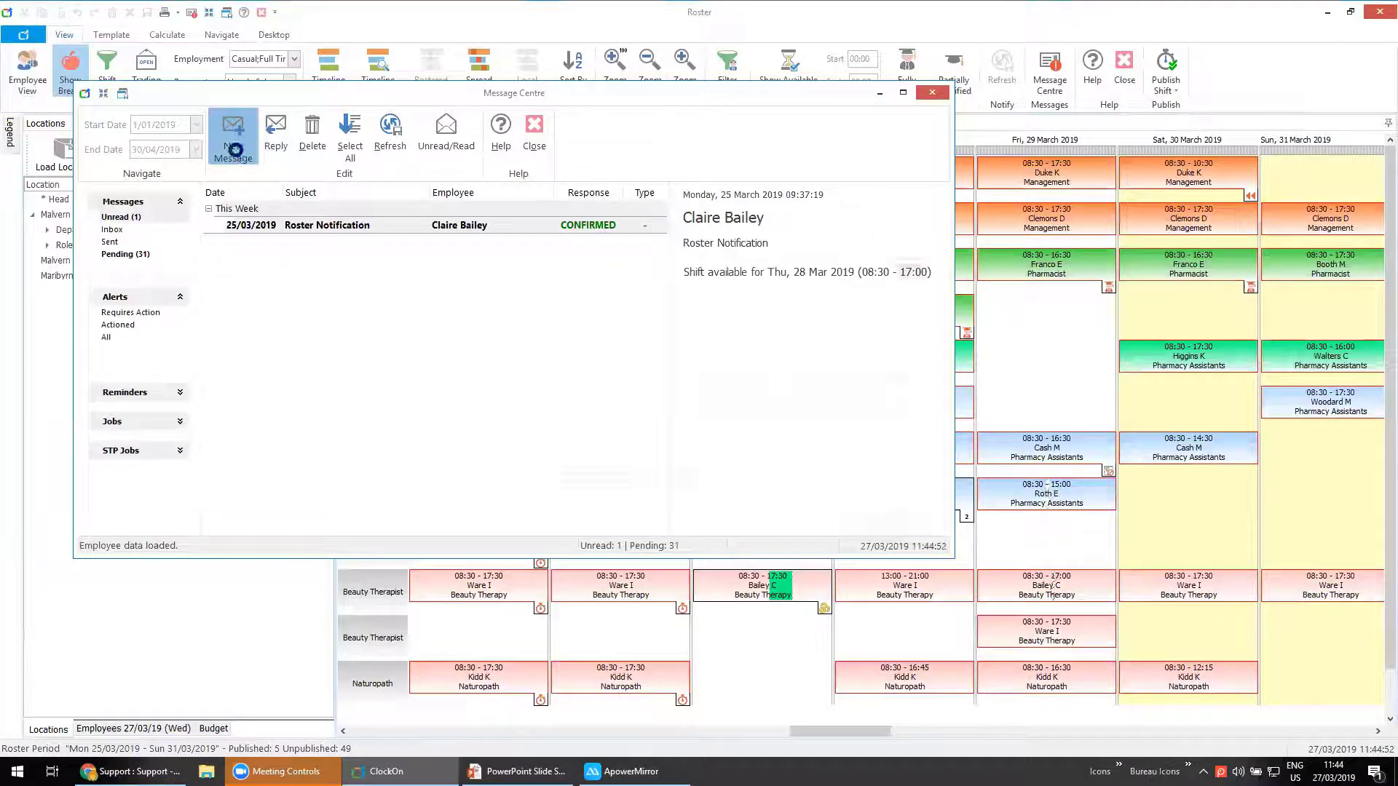
click(755, 371)
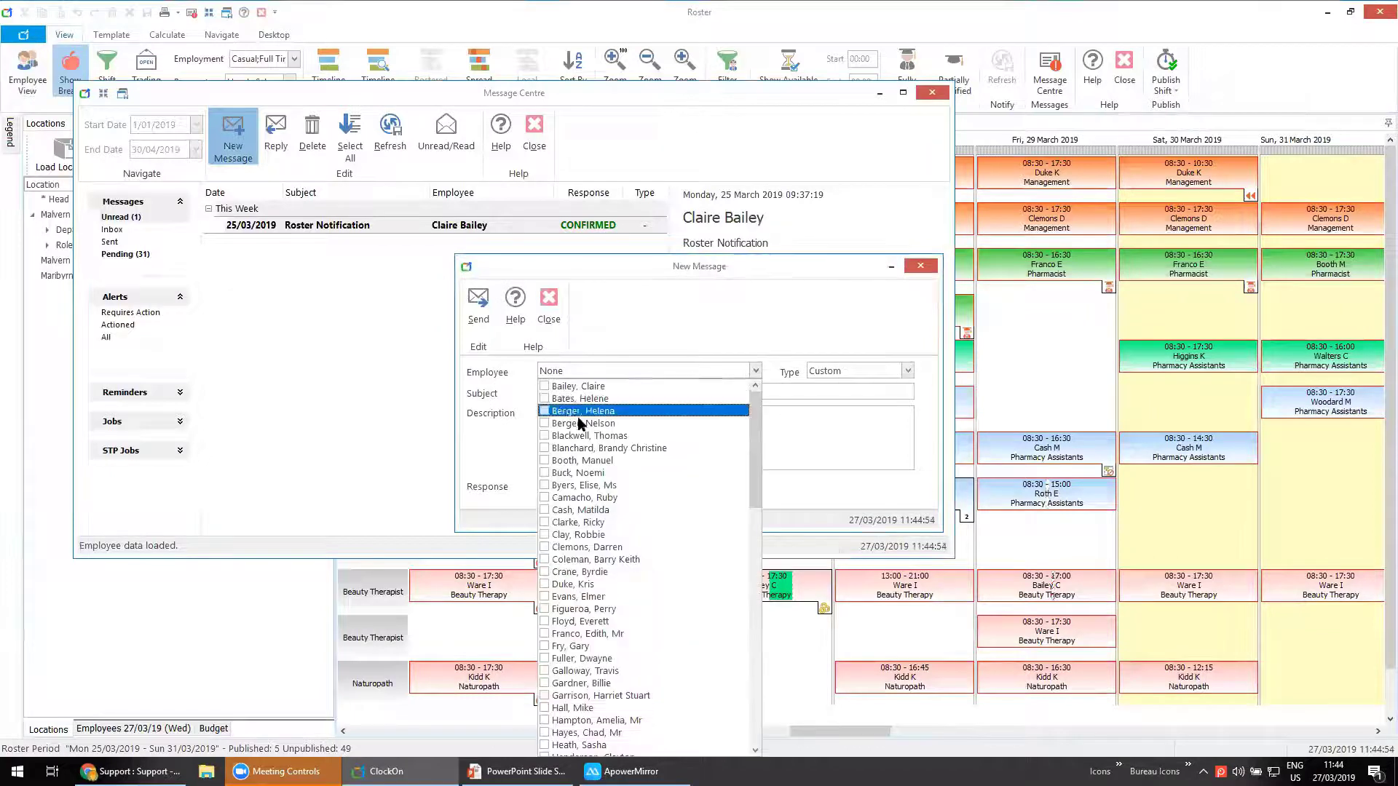
click(566, 387)
click(557, 437)
click(560, 474)
click(574, 512)
click(820, 440)
Set the new message's type to Roster.
click(908, 371)
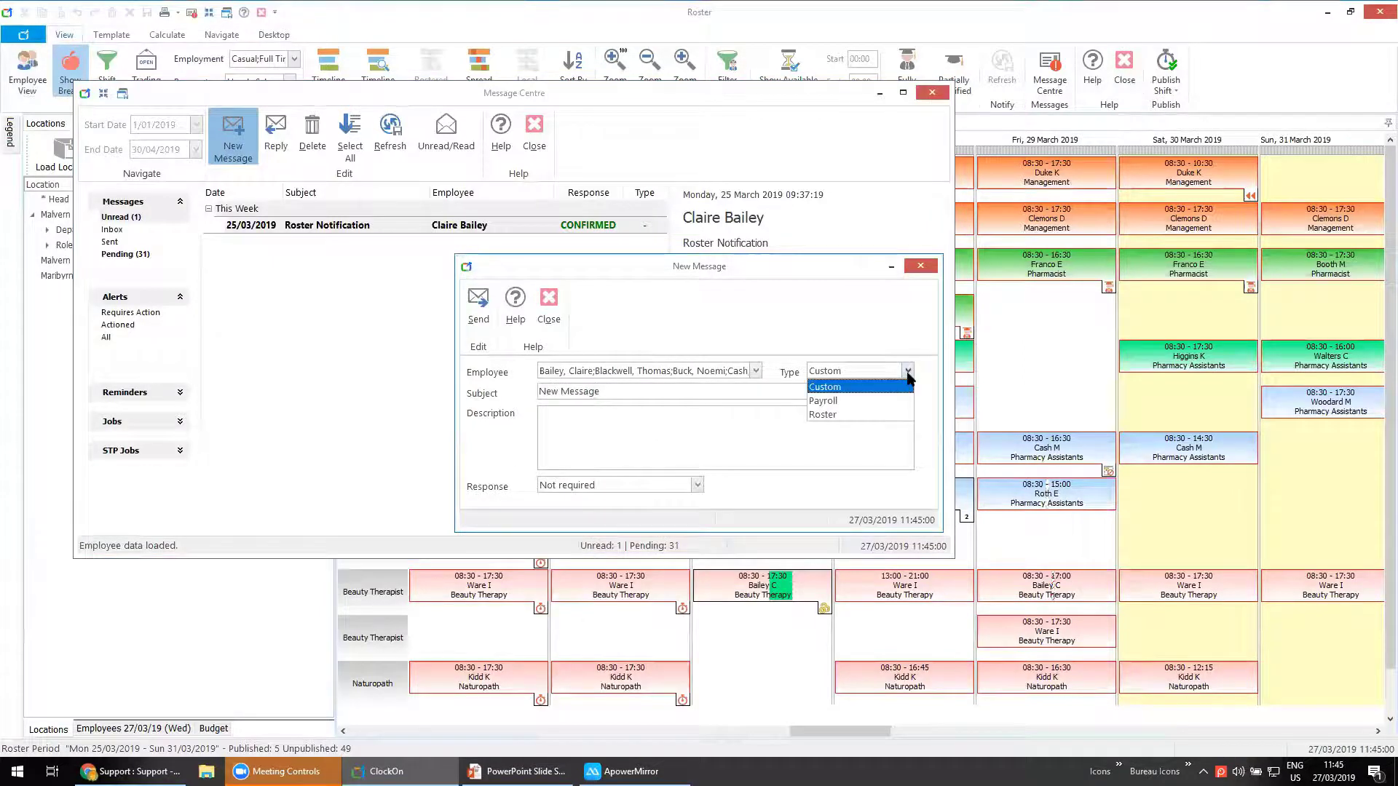
click(899, 414)
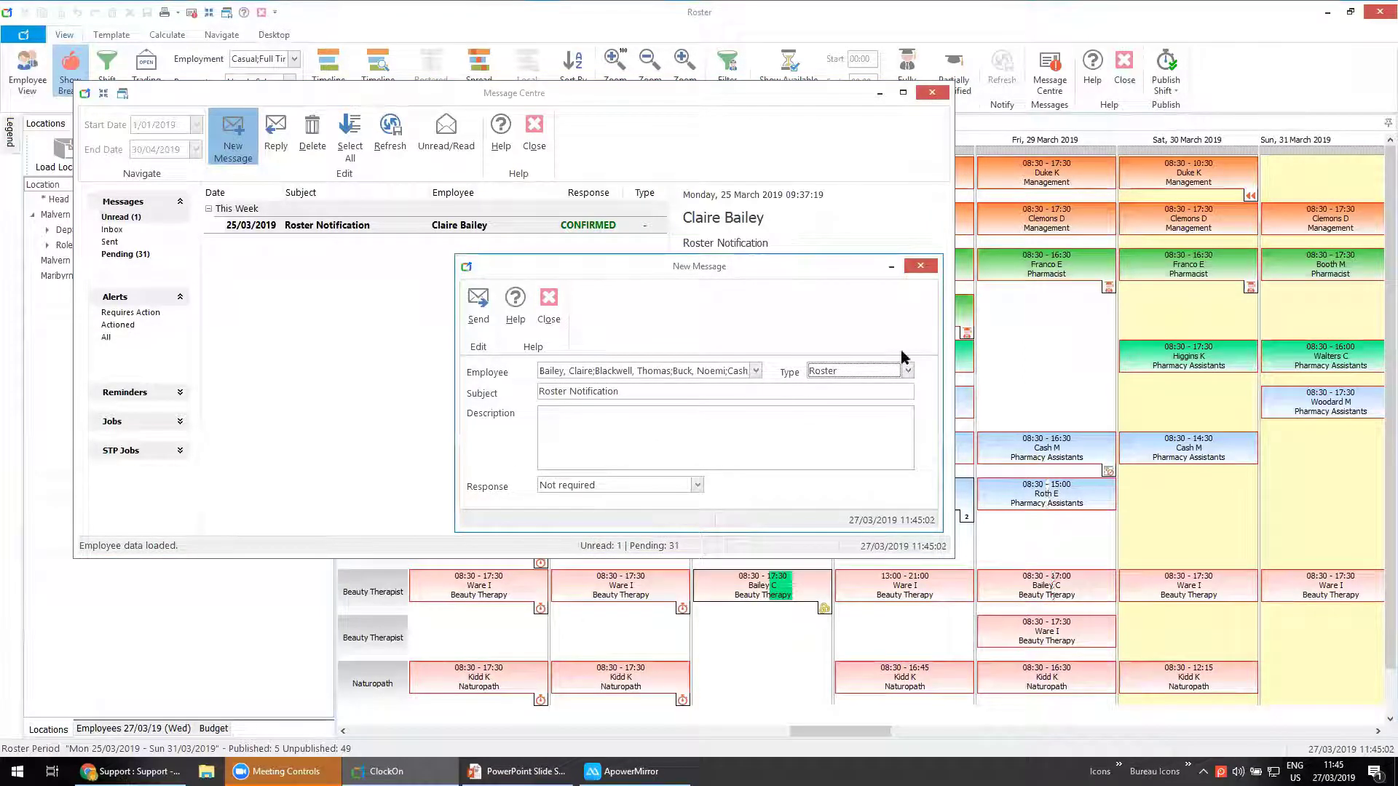
key(Tab)
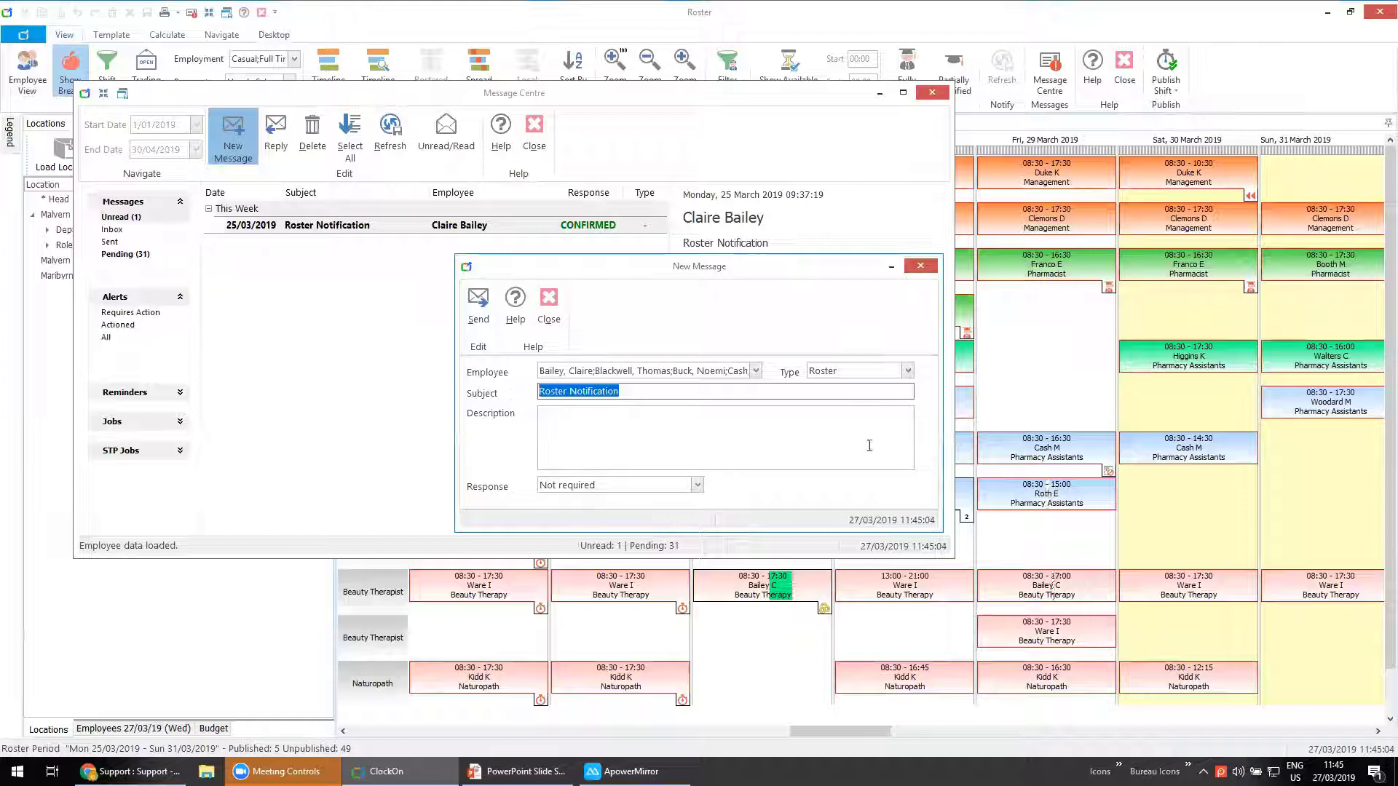
Write a message description thanking all for getting back to me and naming the employee who is doing this shift.
click(626, 434)
text(Thanks all for getting)
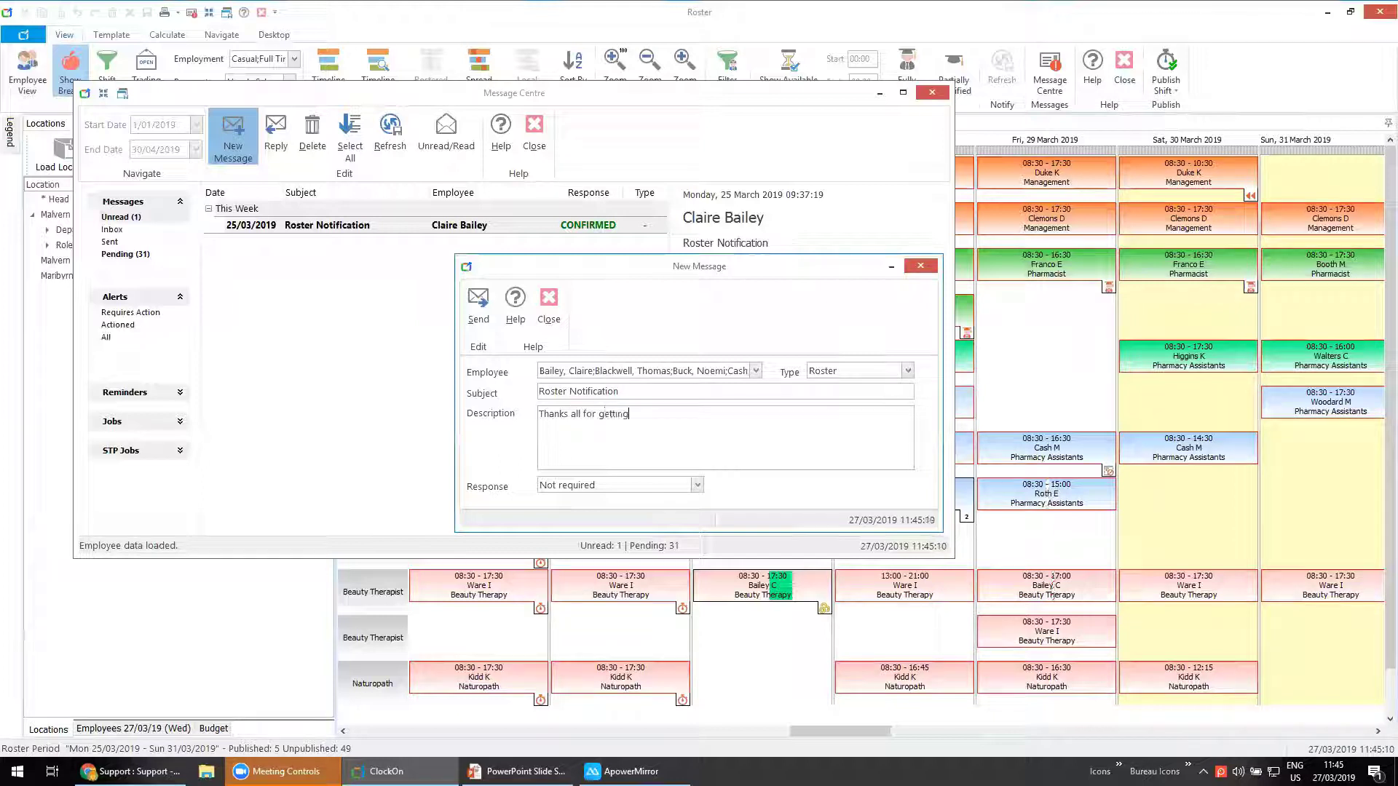
text( back to me)
text( - )
text(Clar)
text(r is)
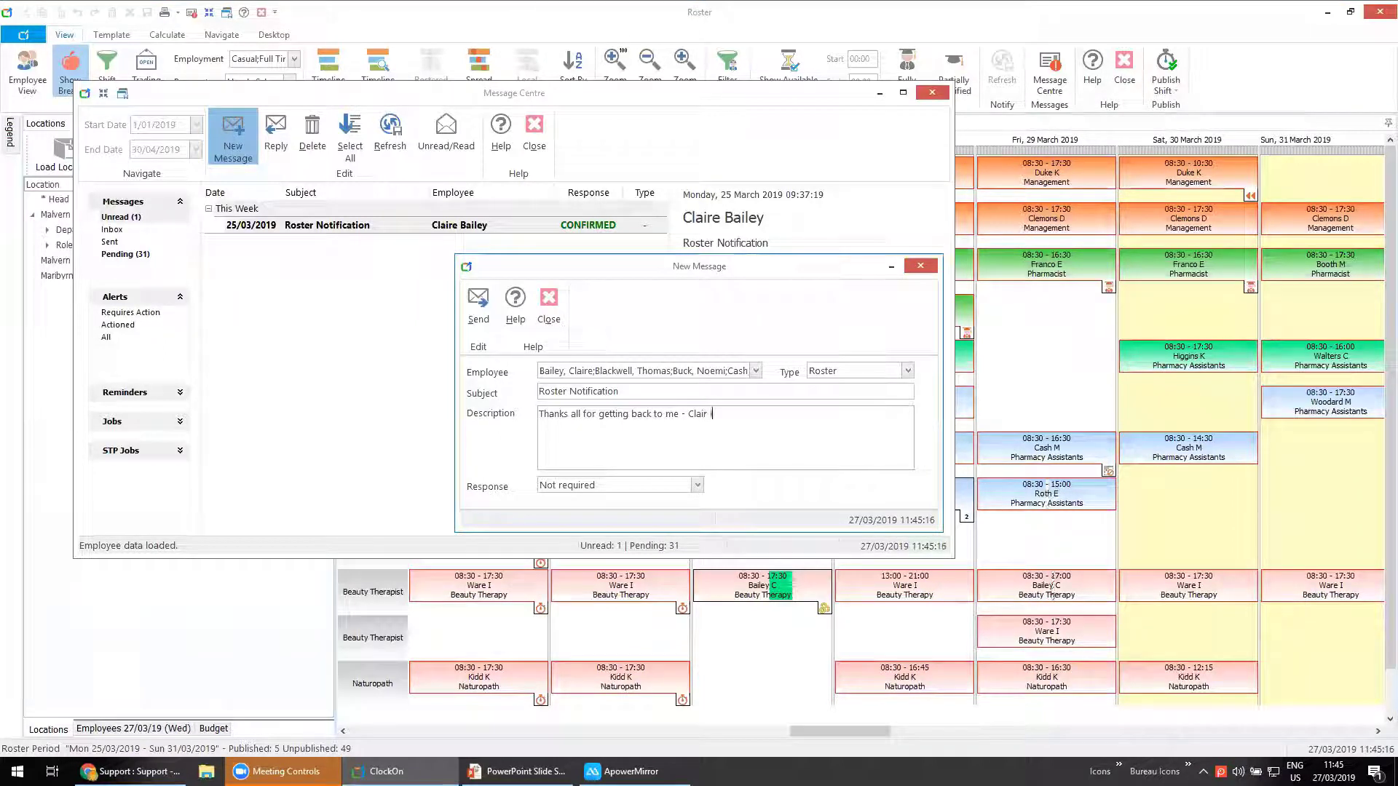
key(BackSpace)
key(BackSpace)
key(BackSpace)
key(BackSpace)
text(e is doing this shift)
Send the roster message to the chosen employees and close the Message Centre.
click(478, 306)
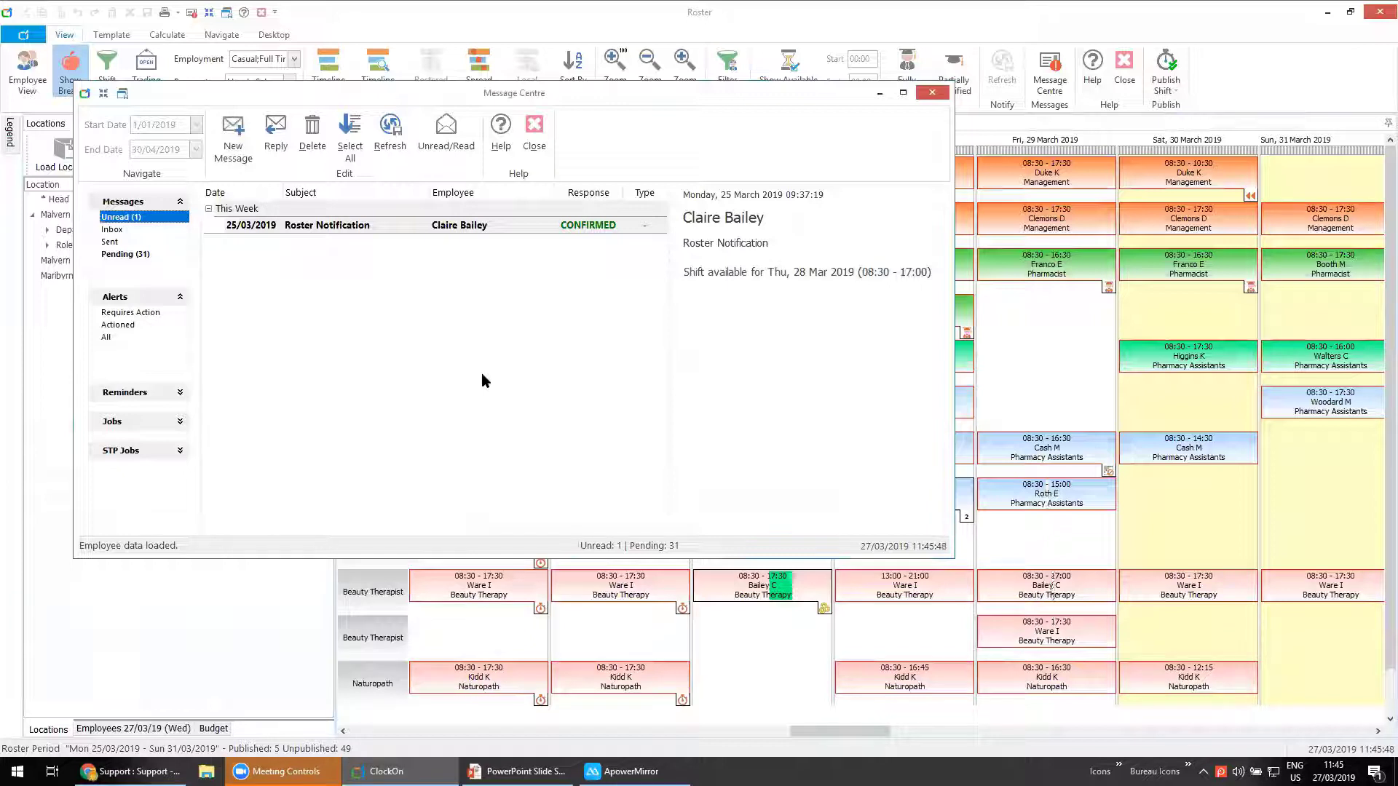
click(482, 373)
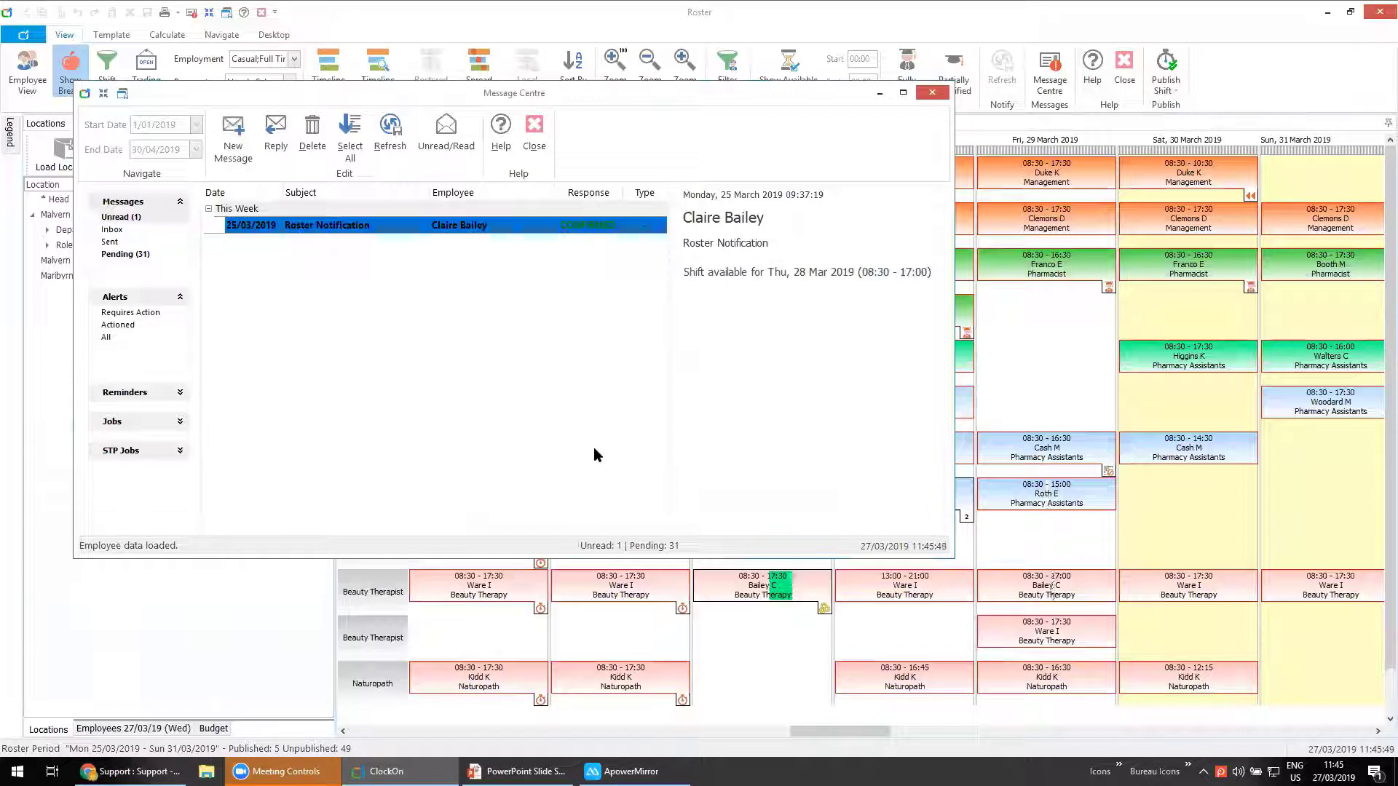
click(535, 130)
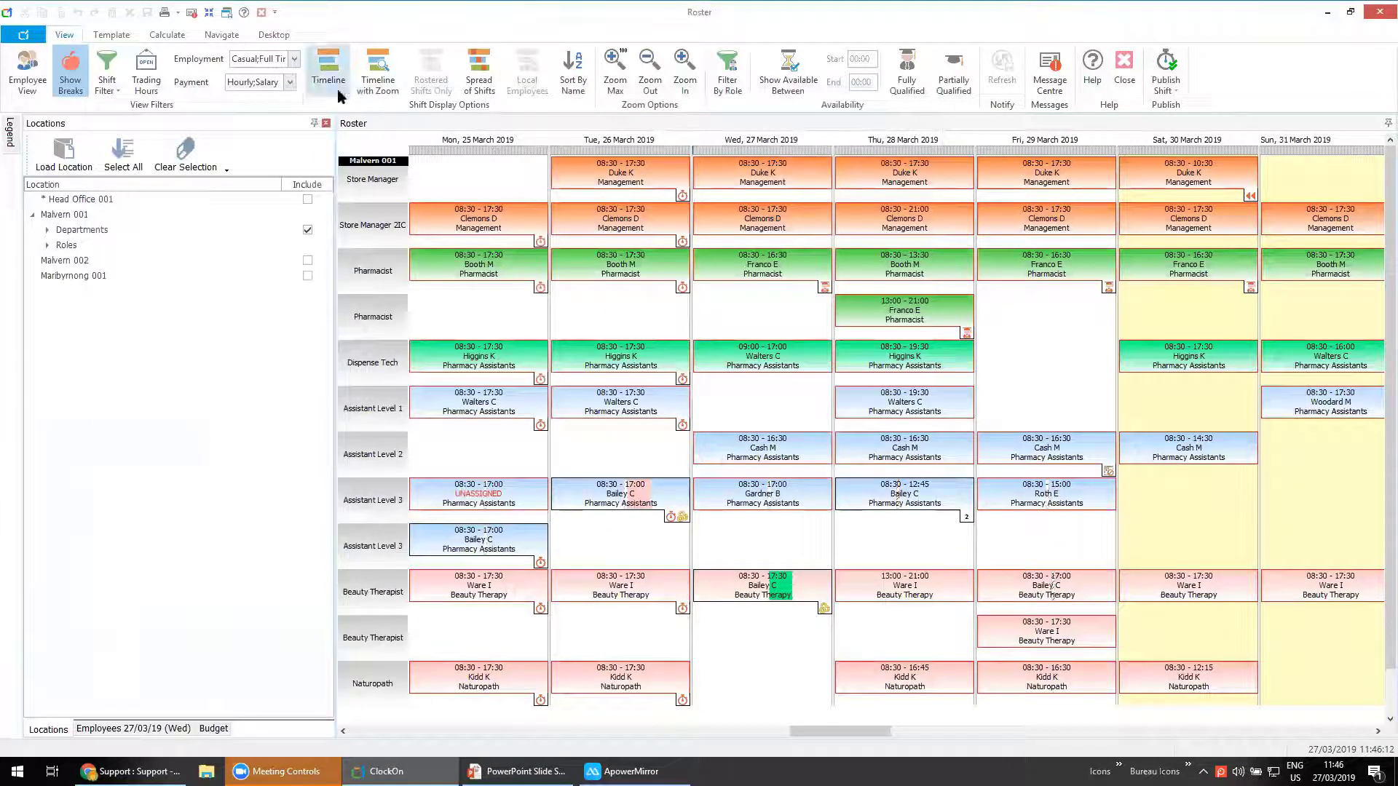
Select all Malvern 001 shifts, show the Budget pane and calculate the roster cost.
click(369, 156)
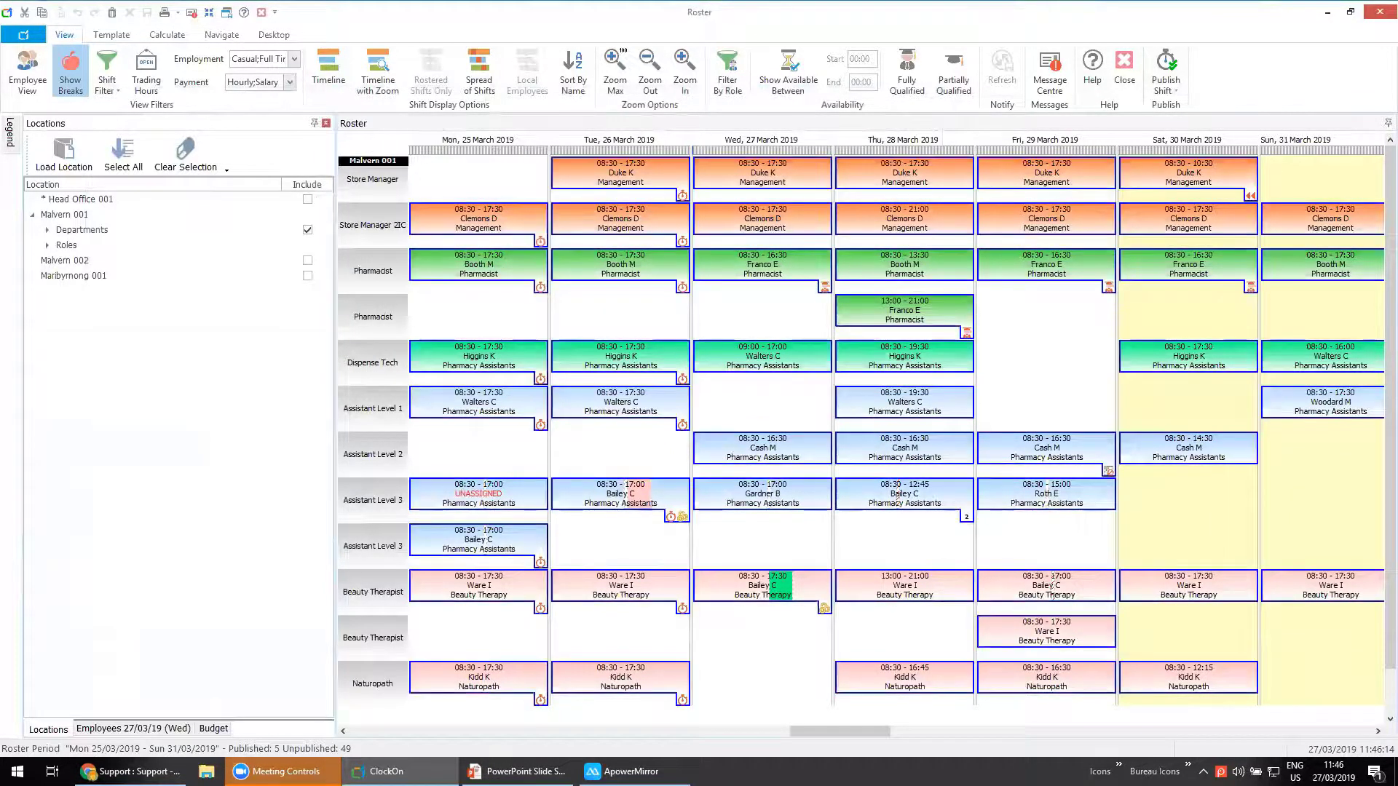
click(214, 729)
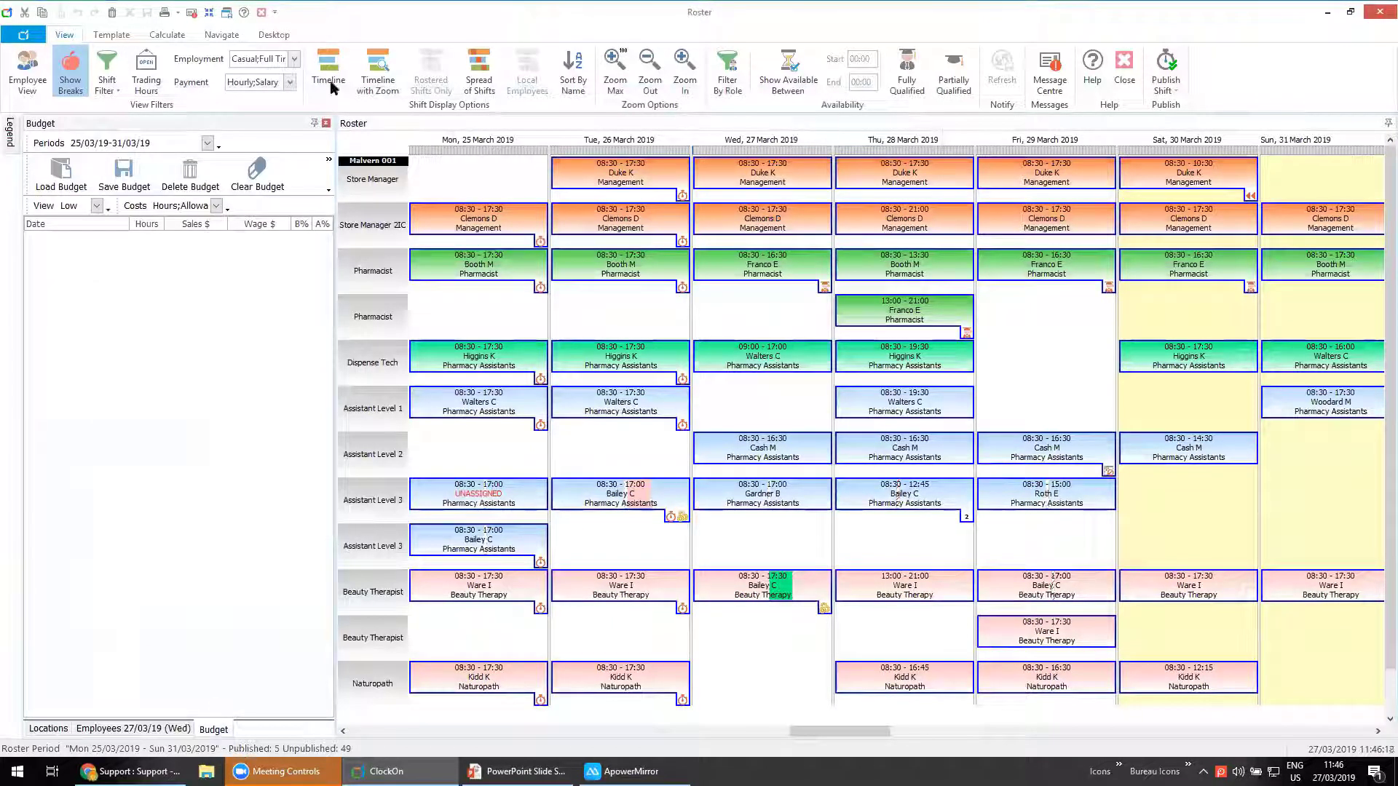
click(175, 35)
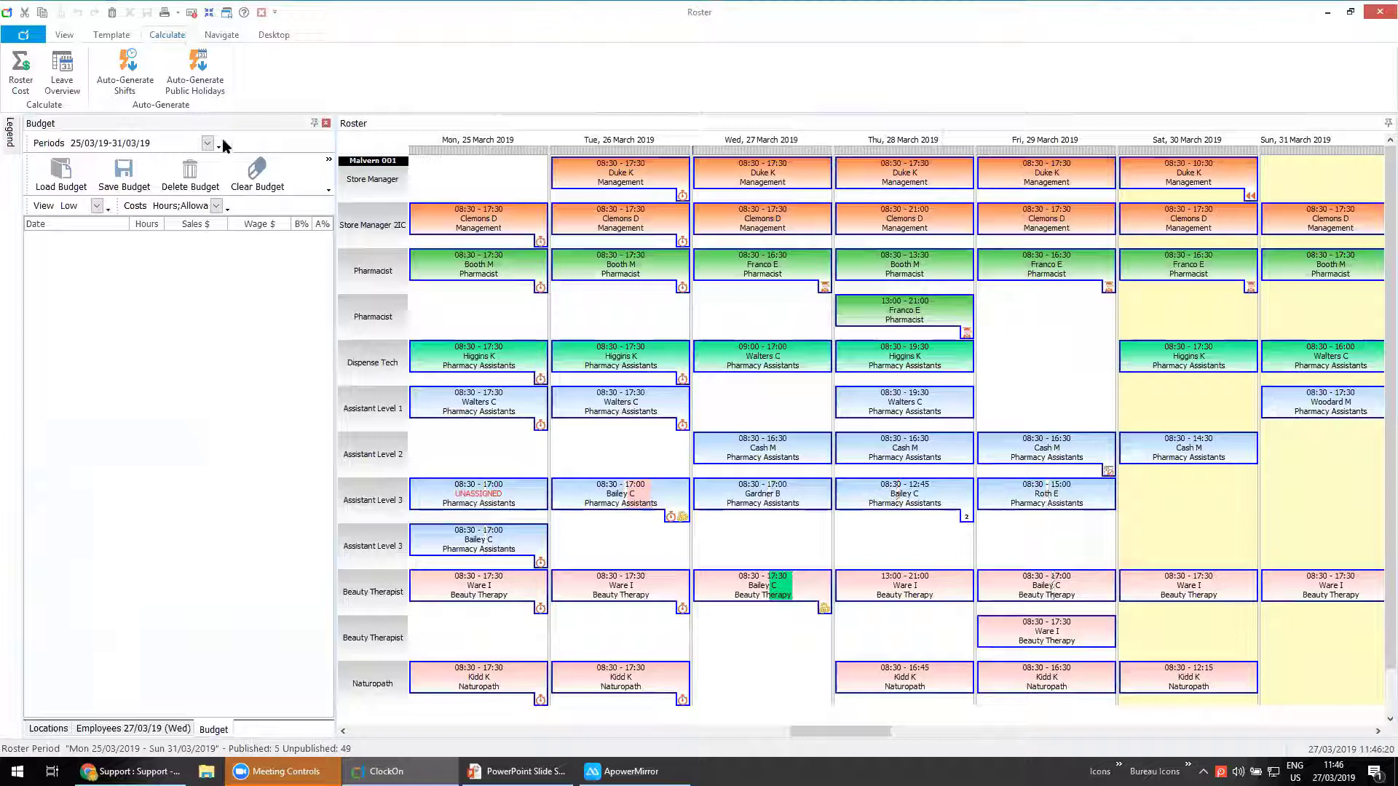
click(27, 87)
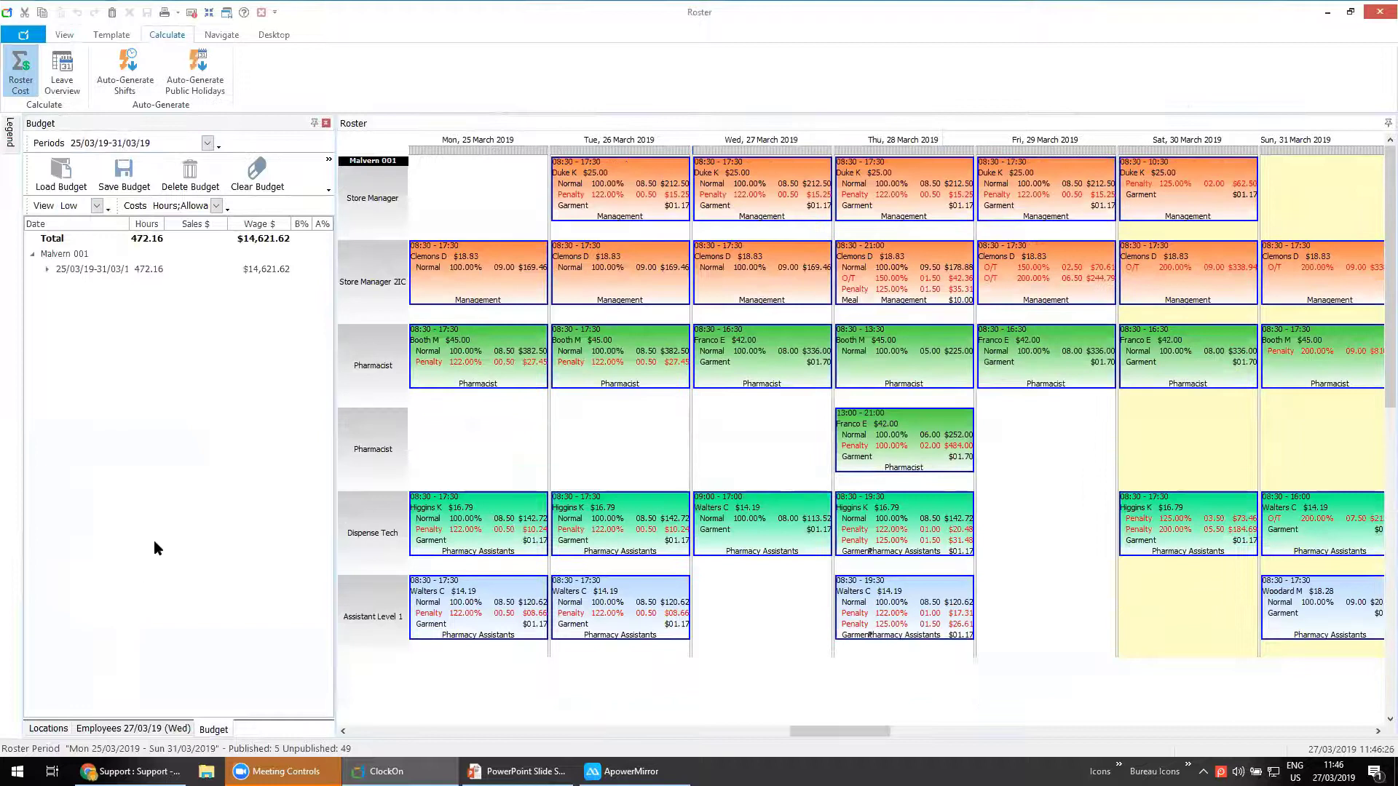
Expand the 25/03/19-31/03/19 period in the budget and set the budget view to Medium.
click(48, 270)
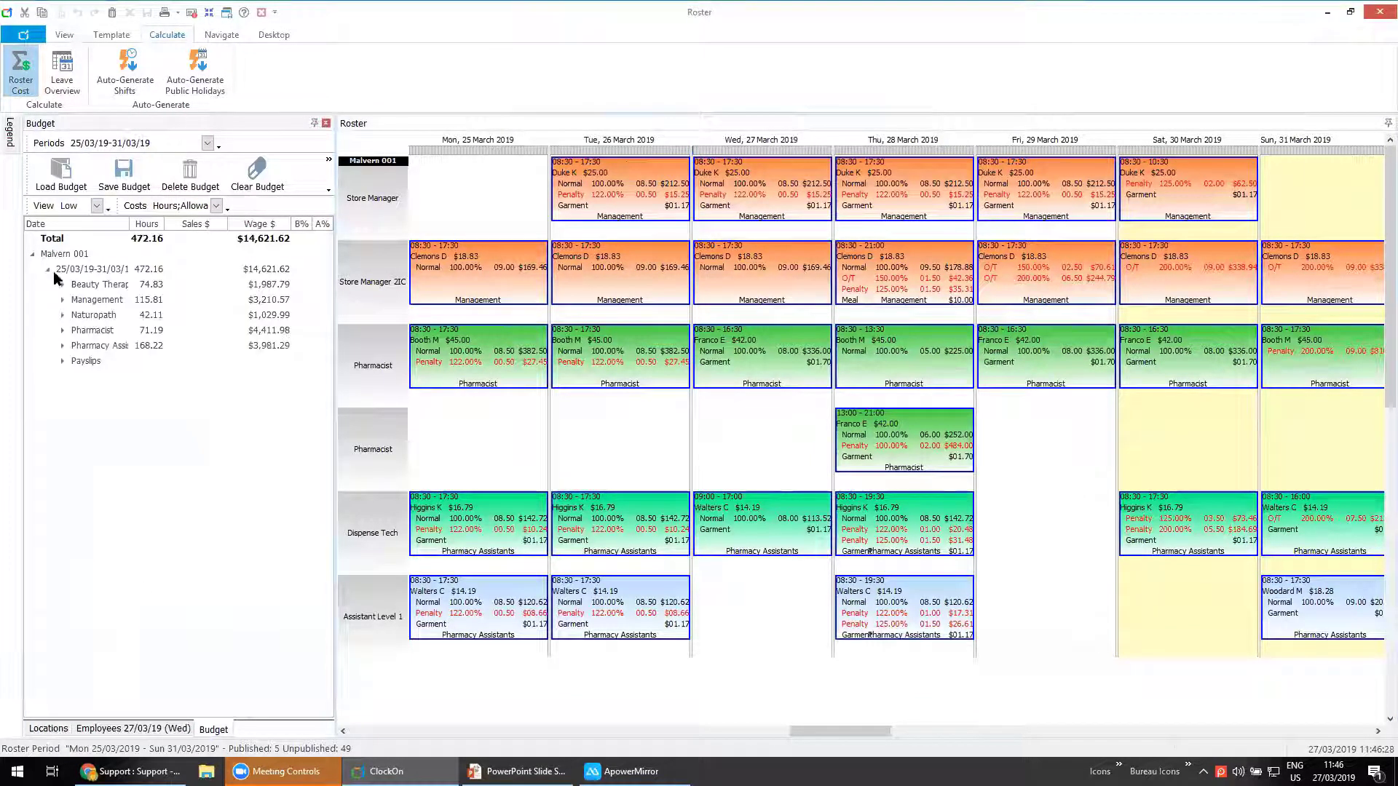
click(64, 207)
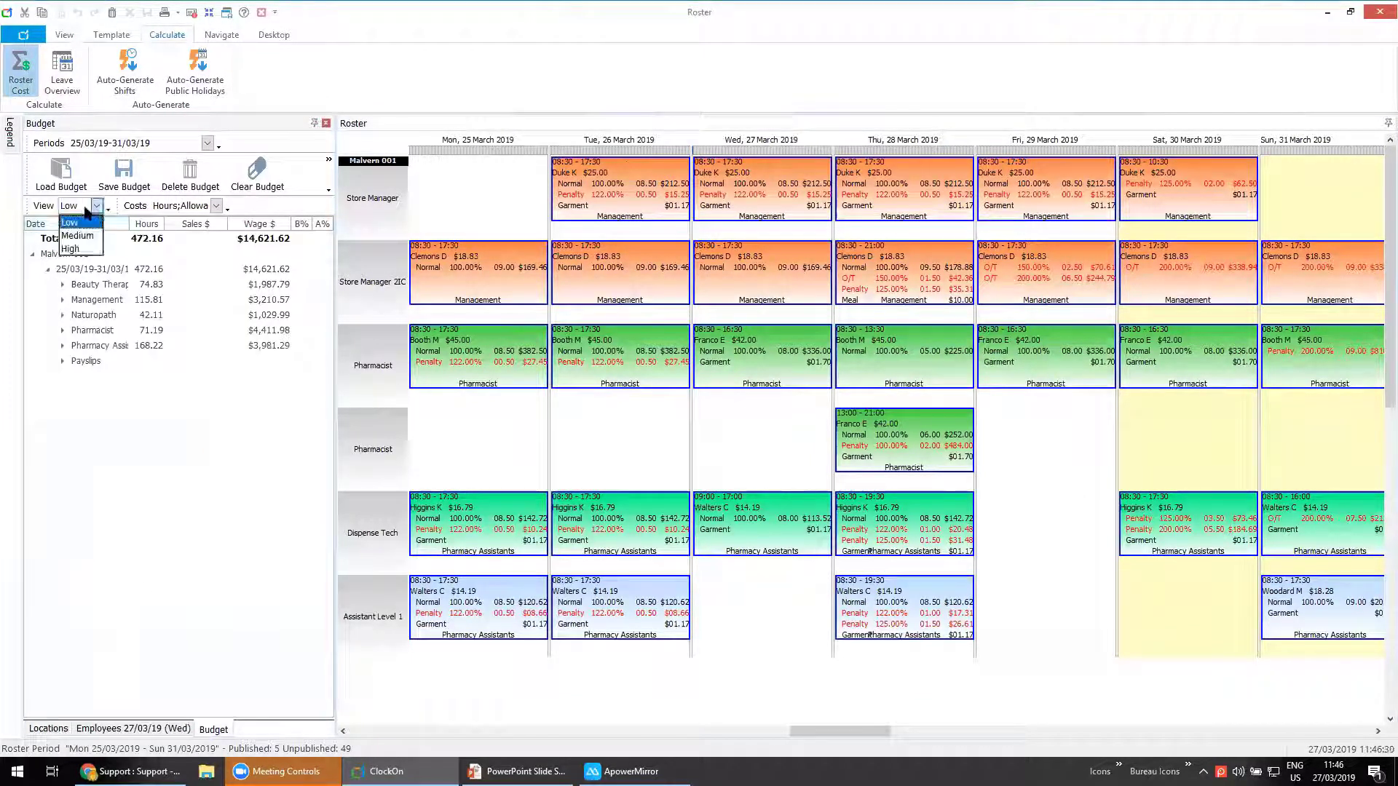
click(76, 235)
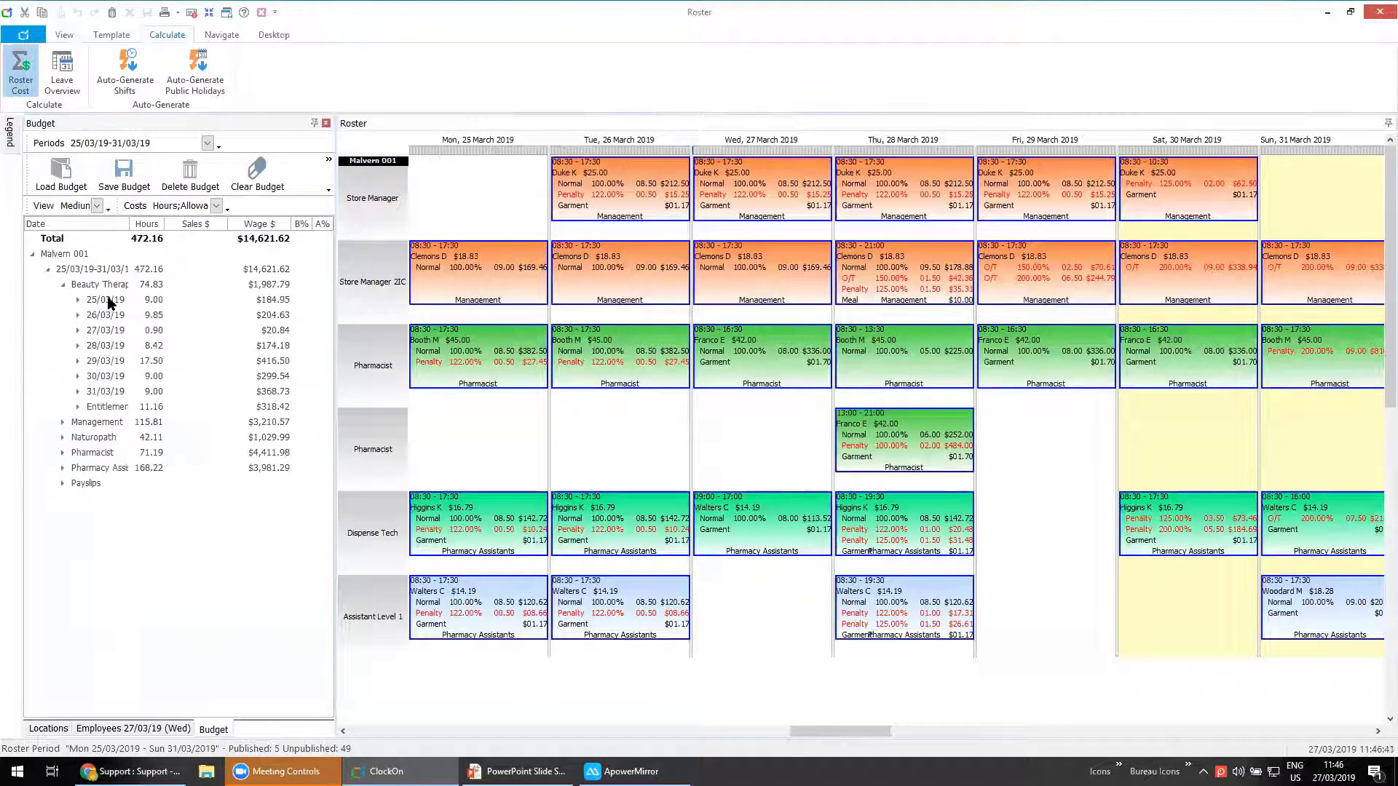
Expand Payslips to the first listed employee's cost breakdown and widen the Budget pane.
click(63, 423)
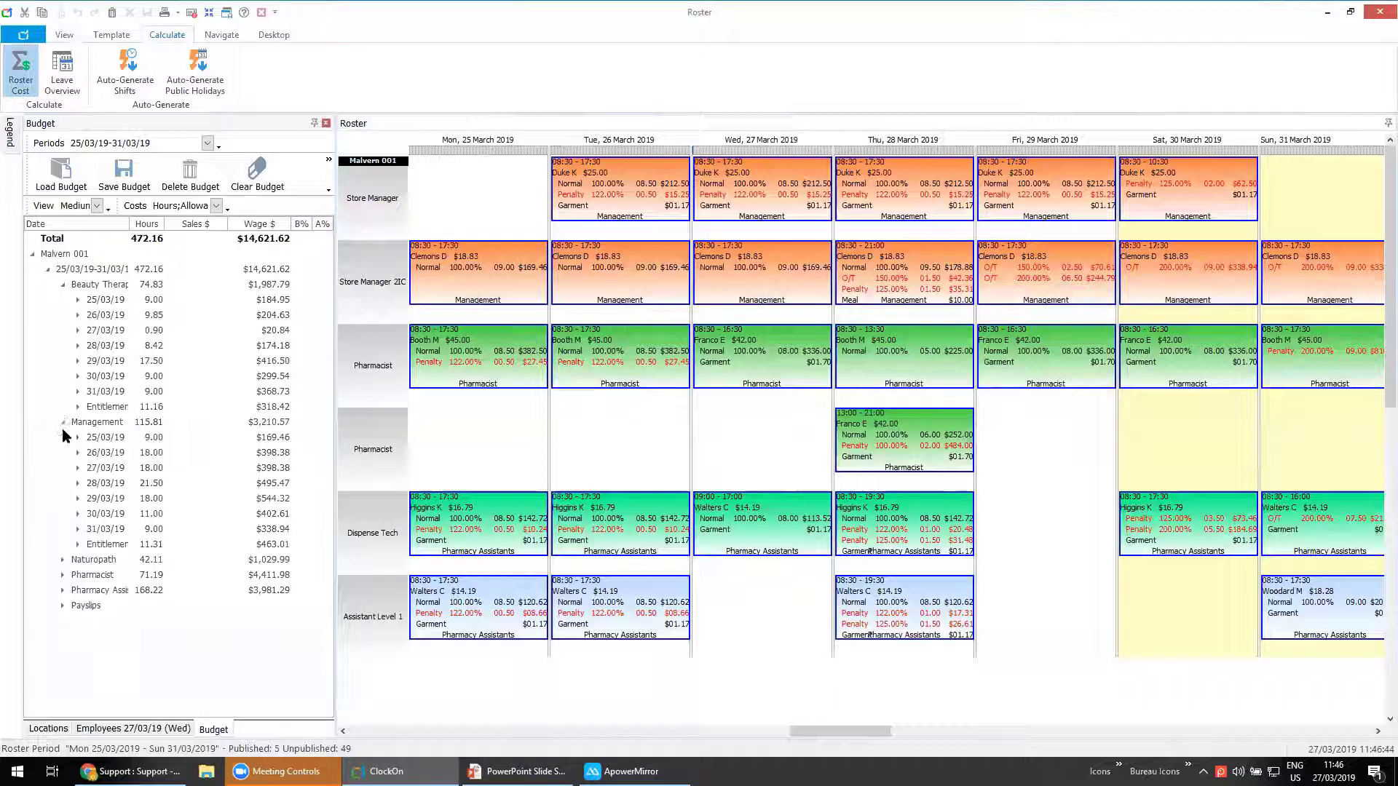
click(62, 422)
click(63, 483)
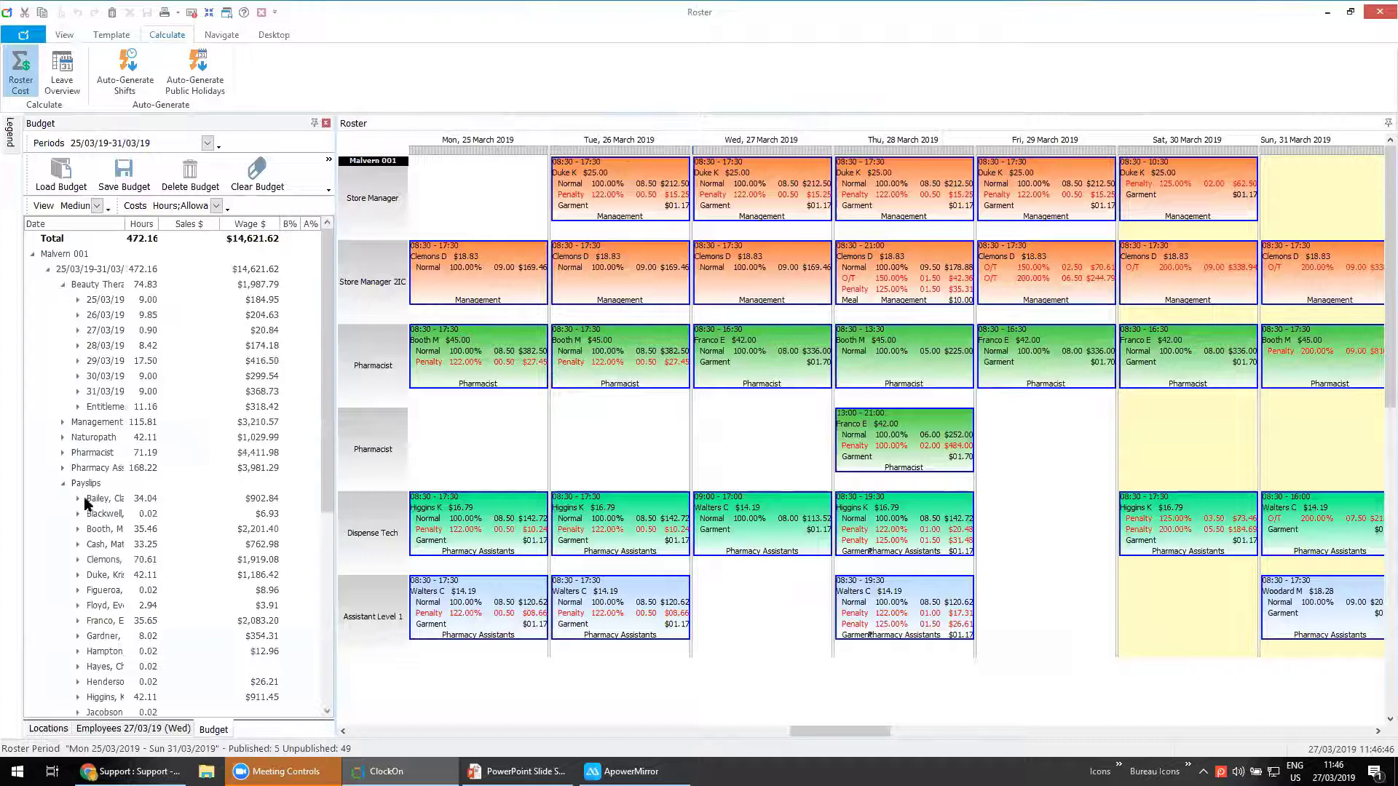
click(79, 498)
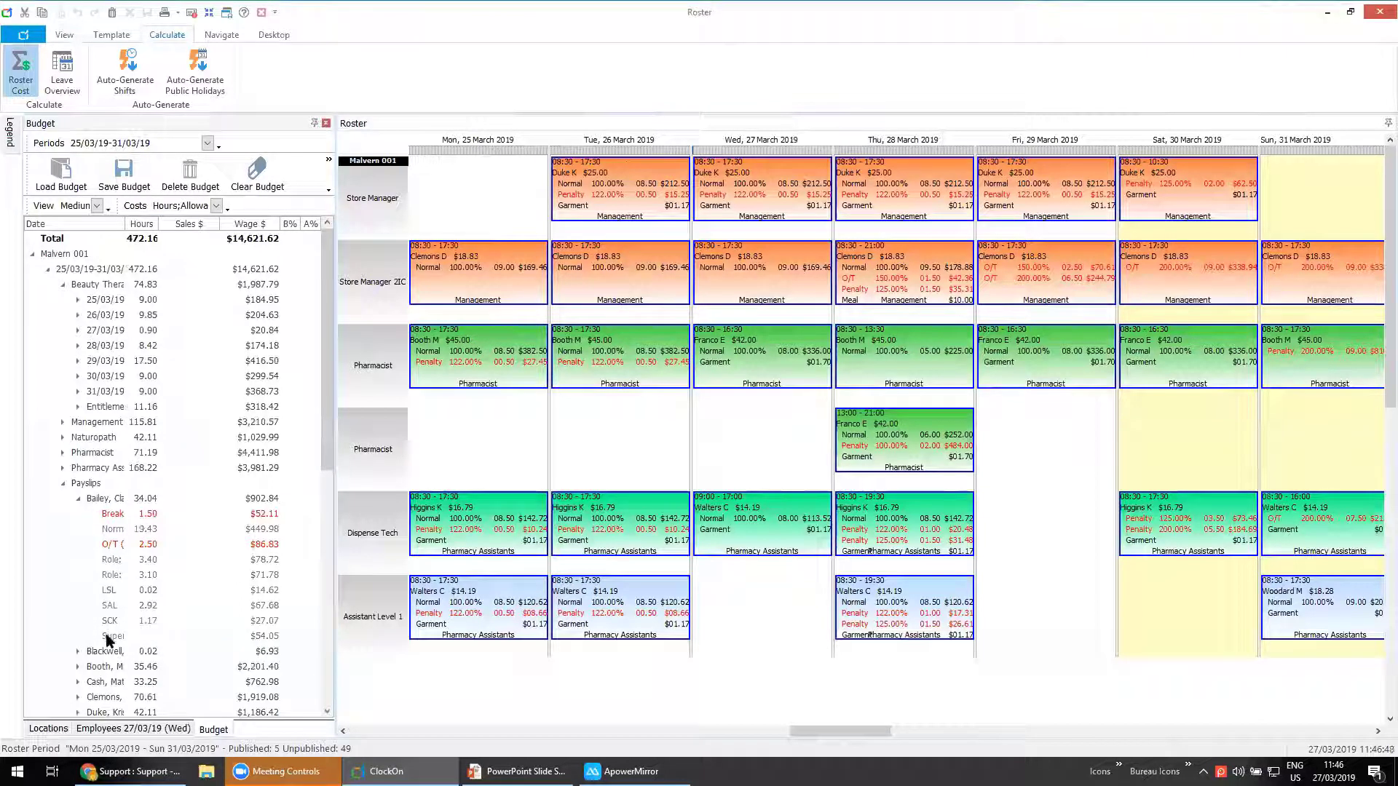
drag(334, 362, 428, 362)
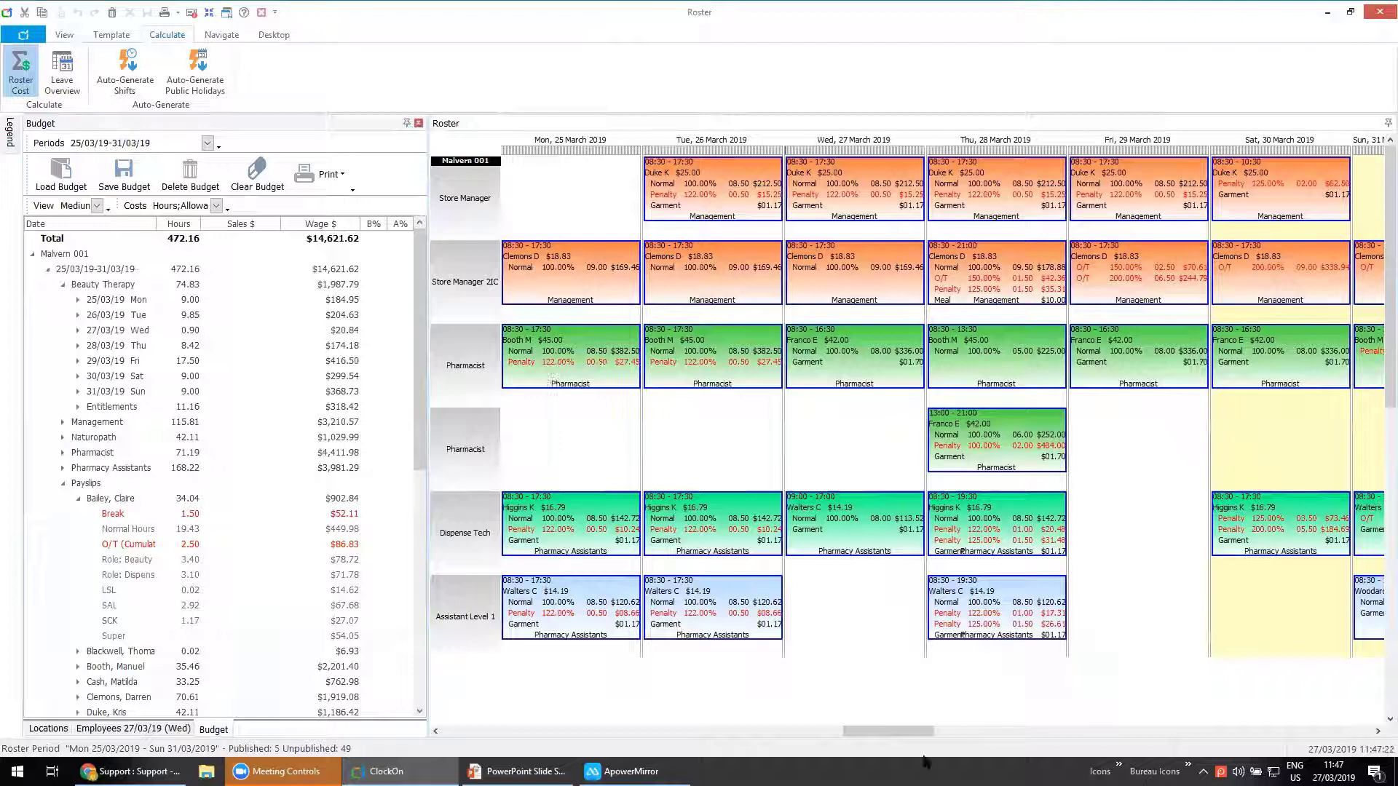
Examine the costed shifts at the end of the week, including the Saturday Beauty Therapist shift.
drag(922, 732, 996, 733)
scroll(951, 613, down, 6)
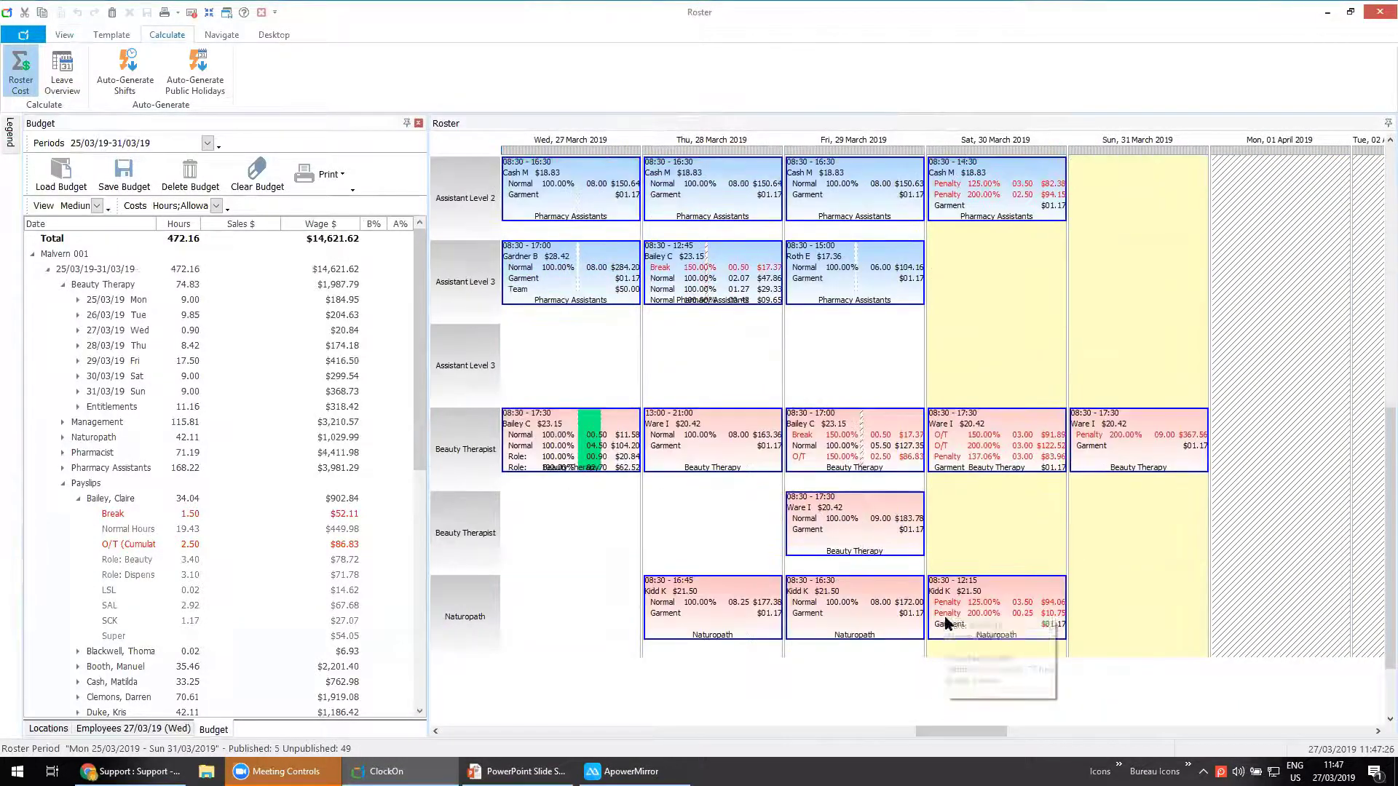
mouse_move(954, 436)
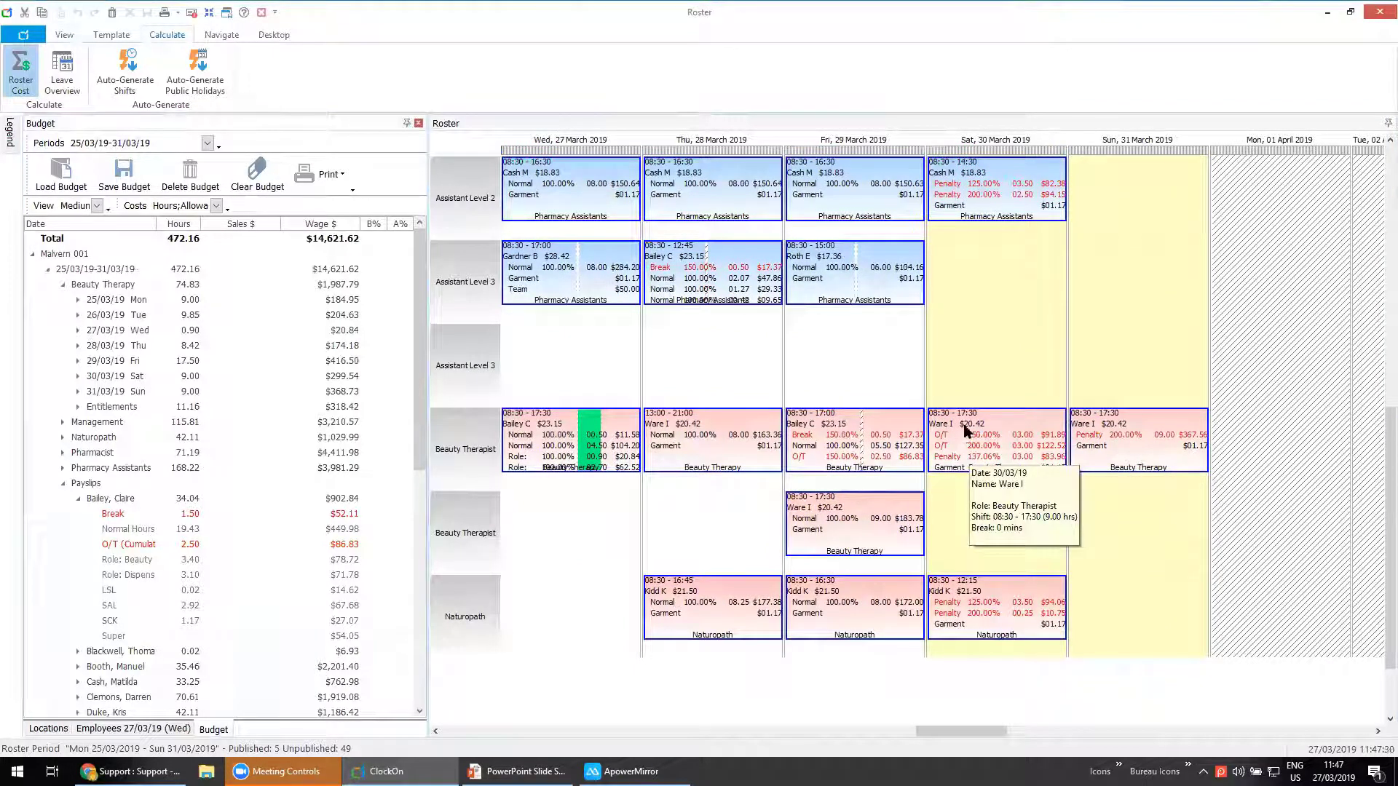
mouse_move(842, 549)
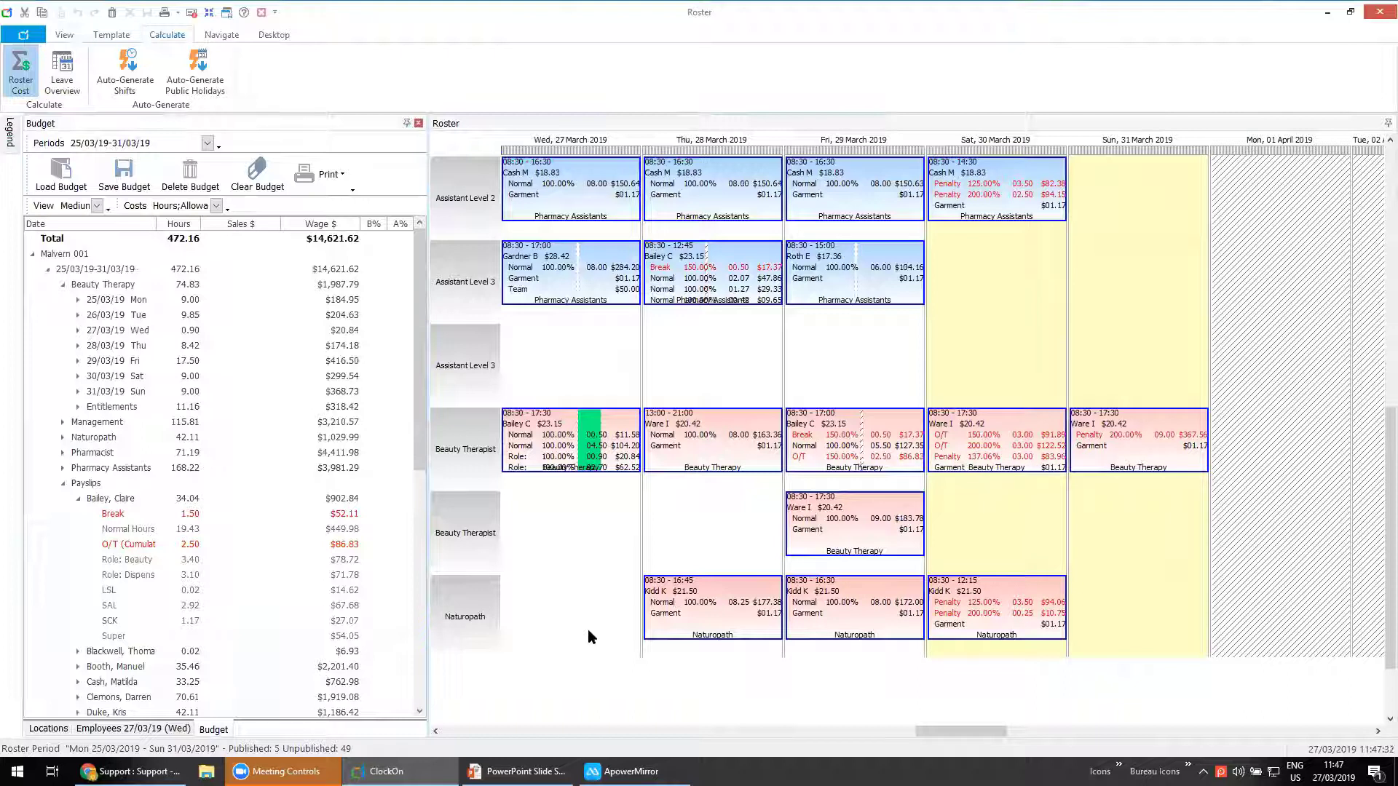
Collapse the Beauty Therapy and Payslips breakdowns within the budget period.
click(48, 269)
click(48, 268)
click(63, 285)
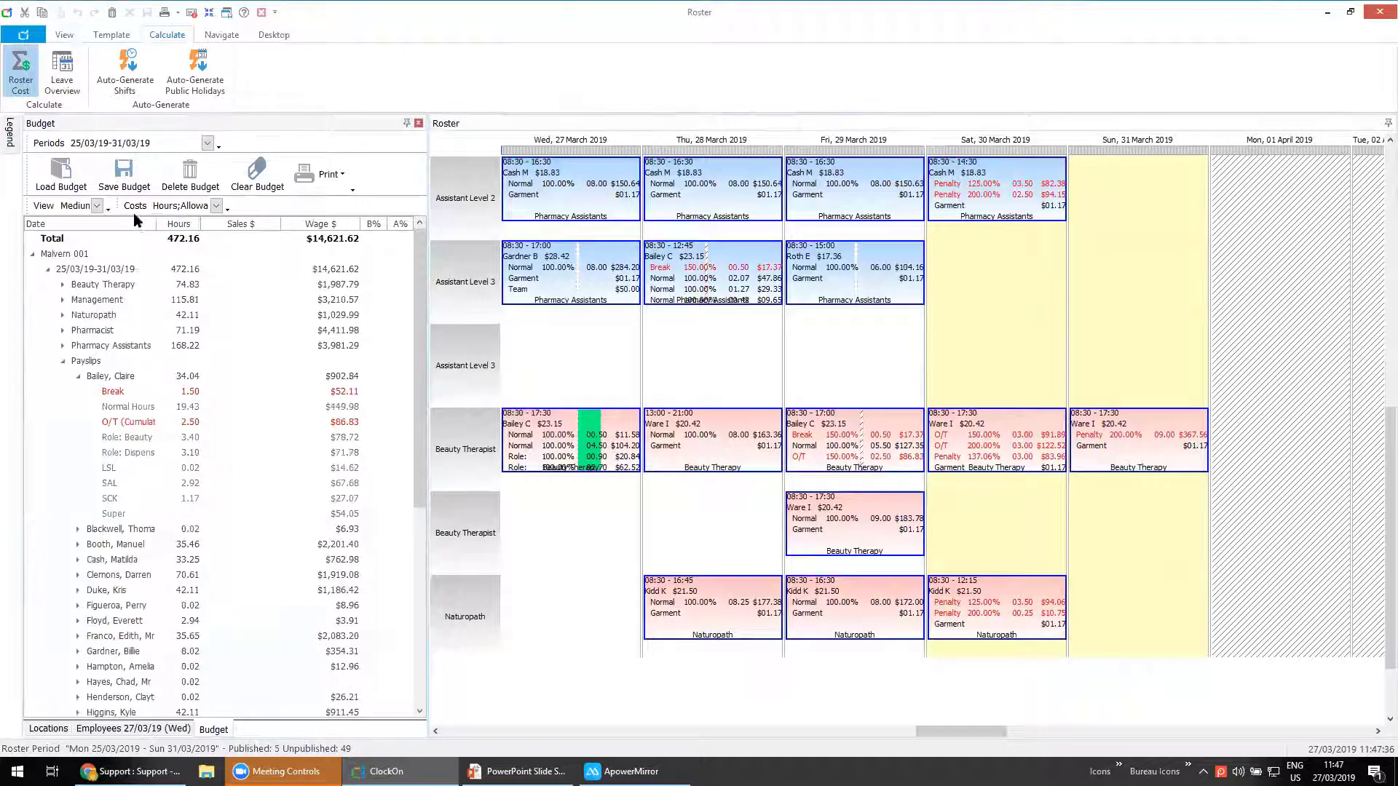
Limit the budget costs to Hours and Leave, excluding shift allowances, super and the SAL, SCK and LSL accruals.
click(216, 206)
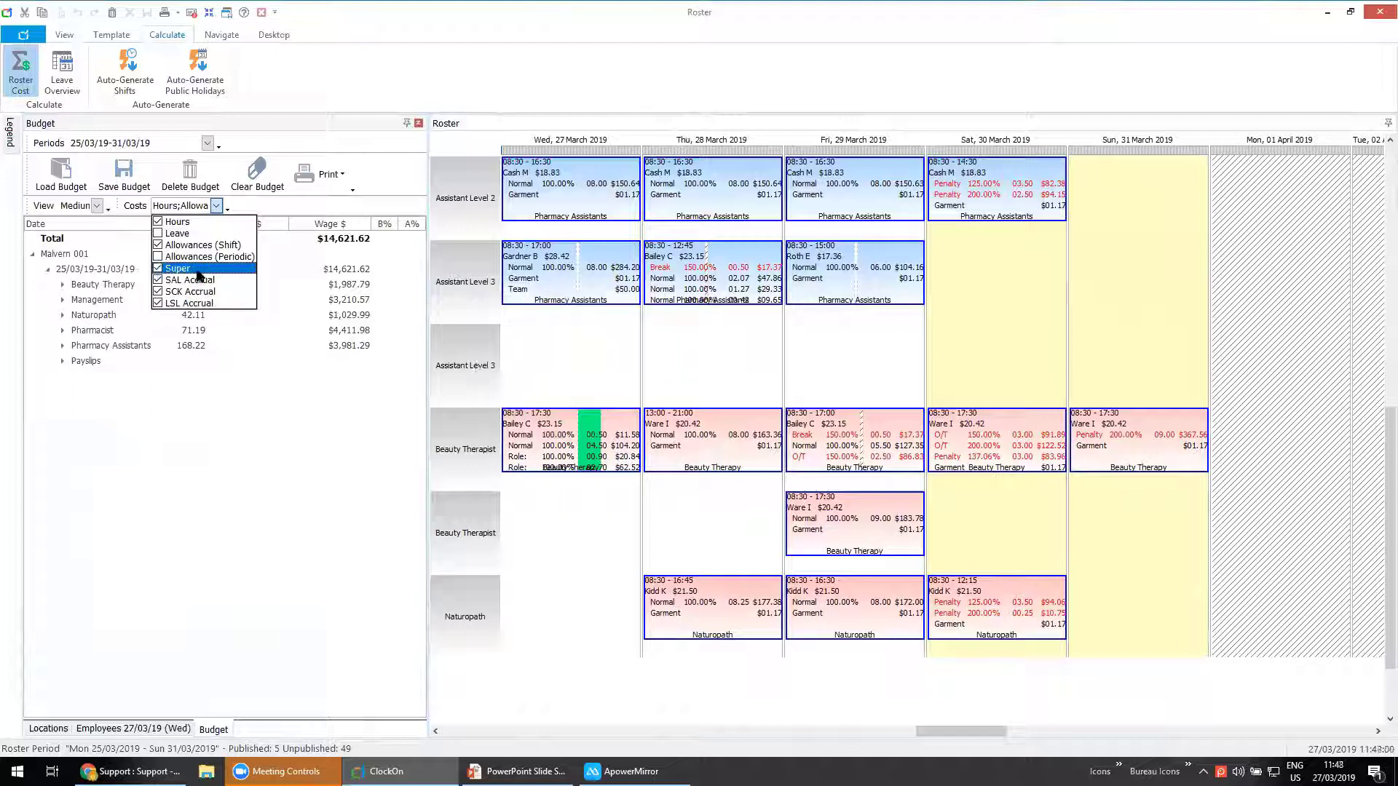
click(158, 246)
click(158, 270)
click(158, 281)
click(158, 292)
click(158, 304)
click(158, 234)
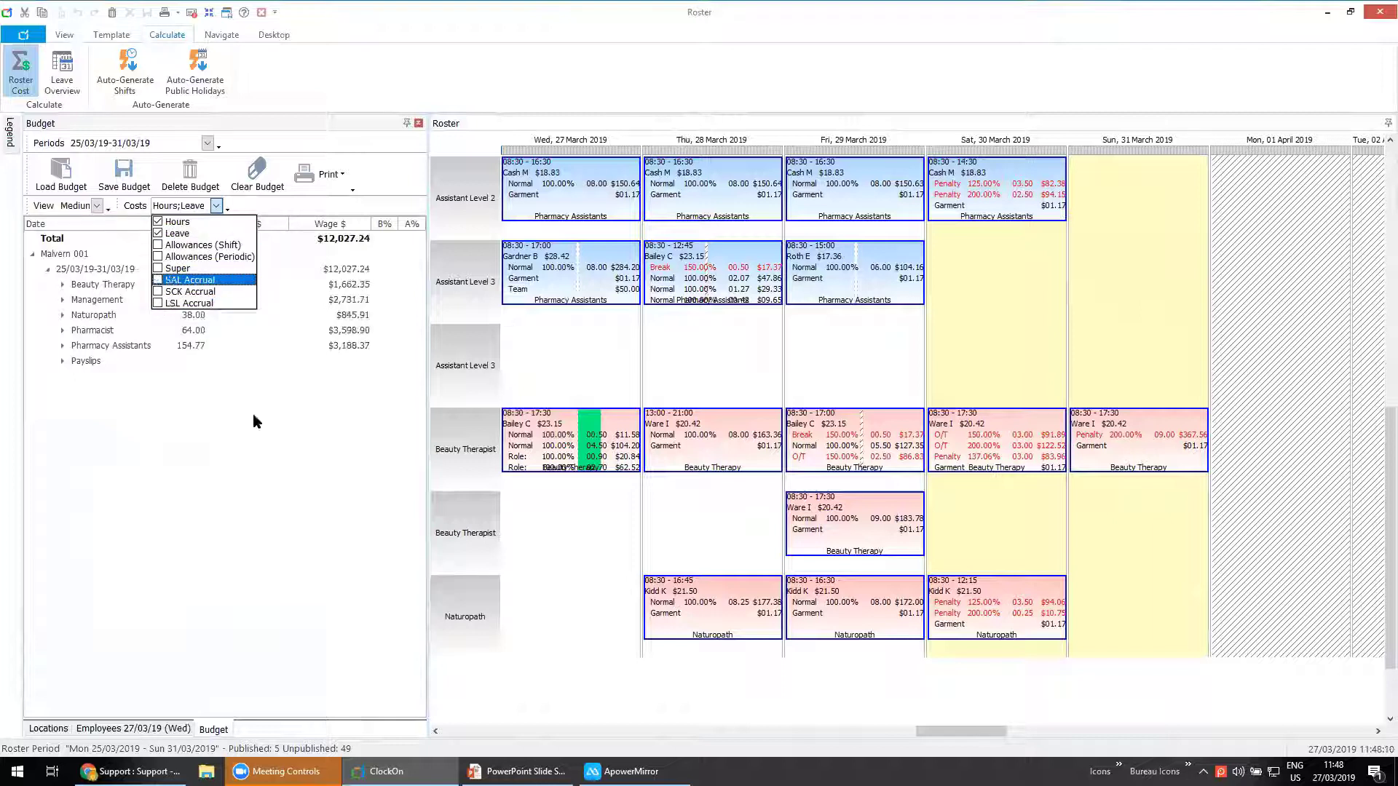
click(259, 456)
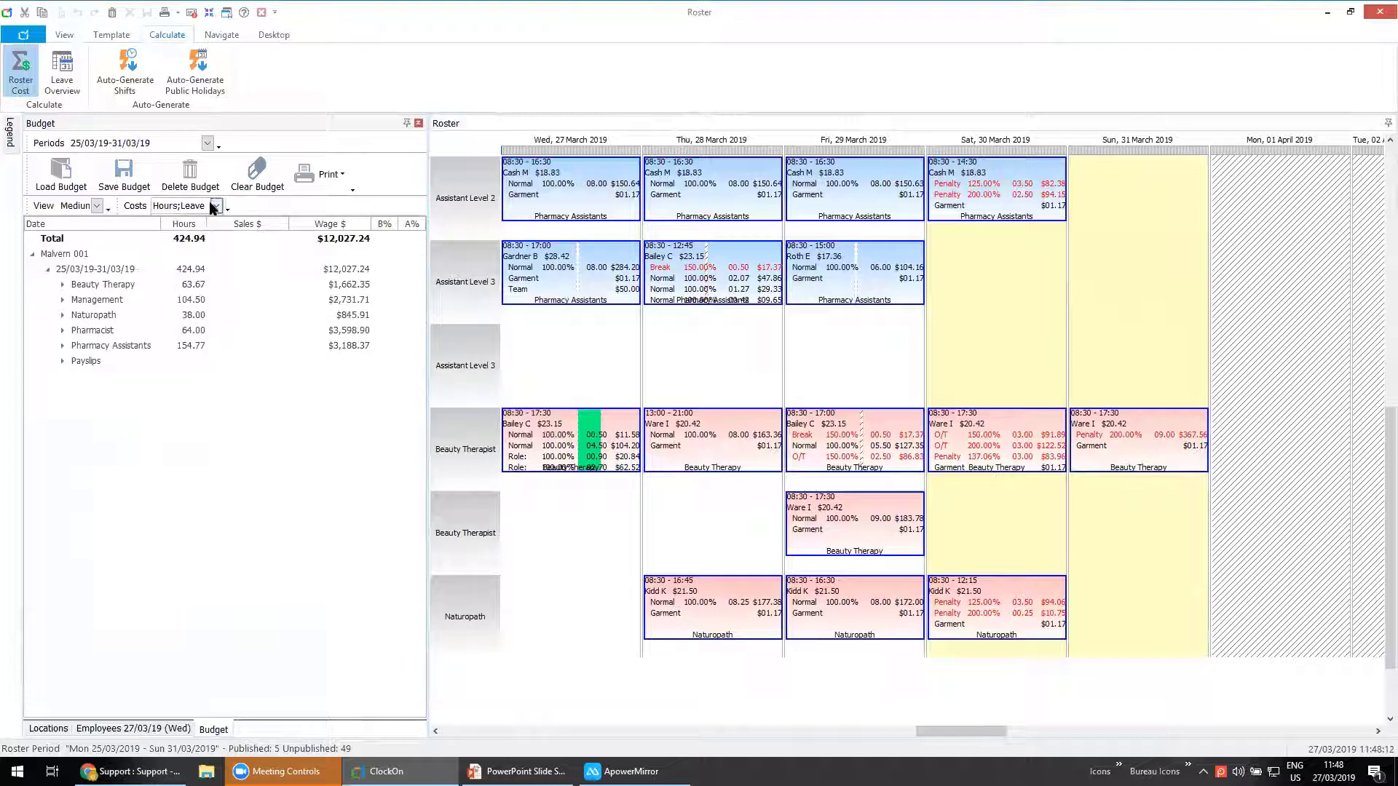
Exclude Leave from the budget costs and include Allowances (Shift), Super, SAL Accrual, SCK Accrual and LSL Accrual.
click(216, 206)
click(158, 234)
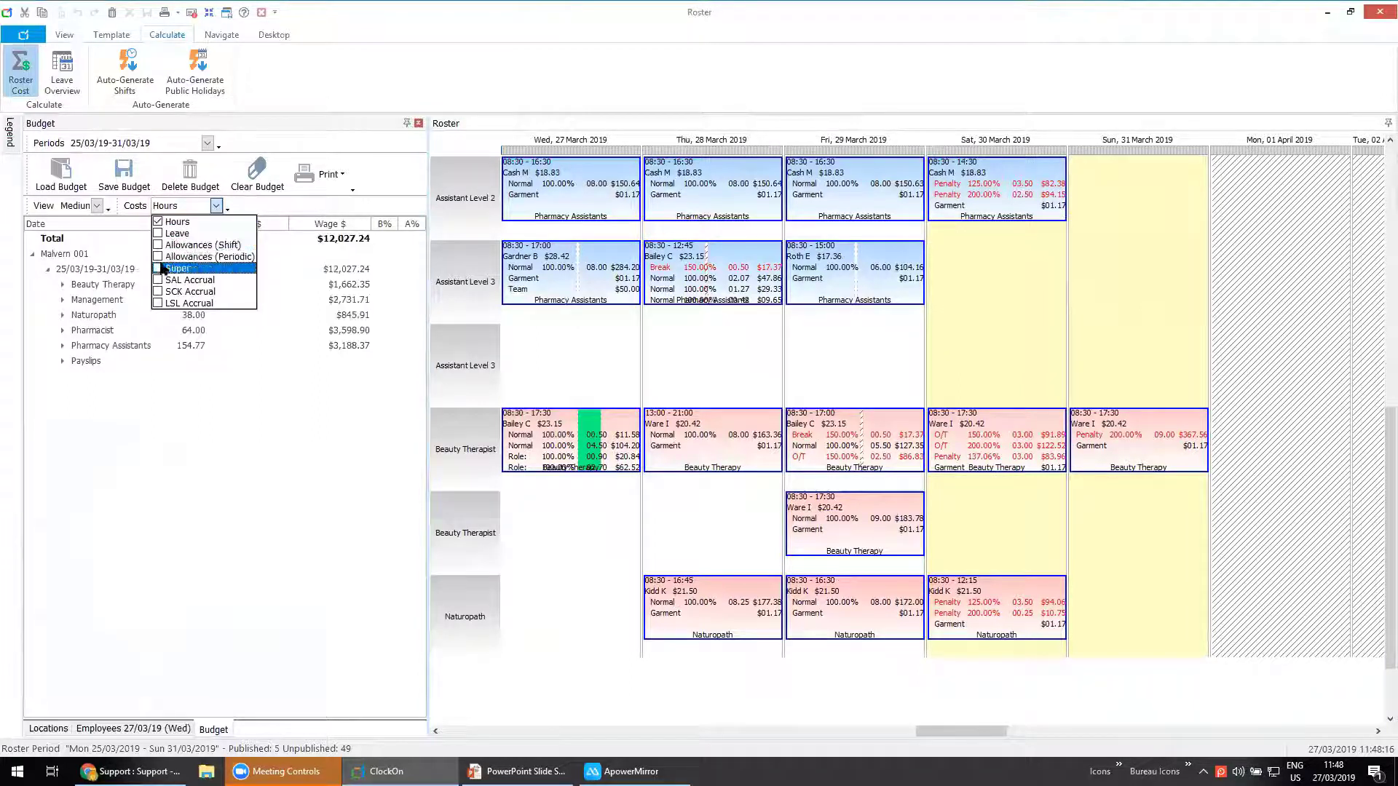
click(158, 245)
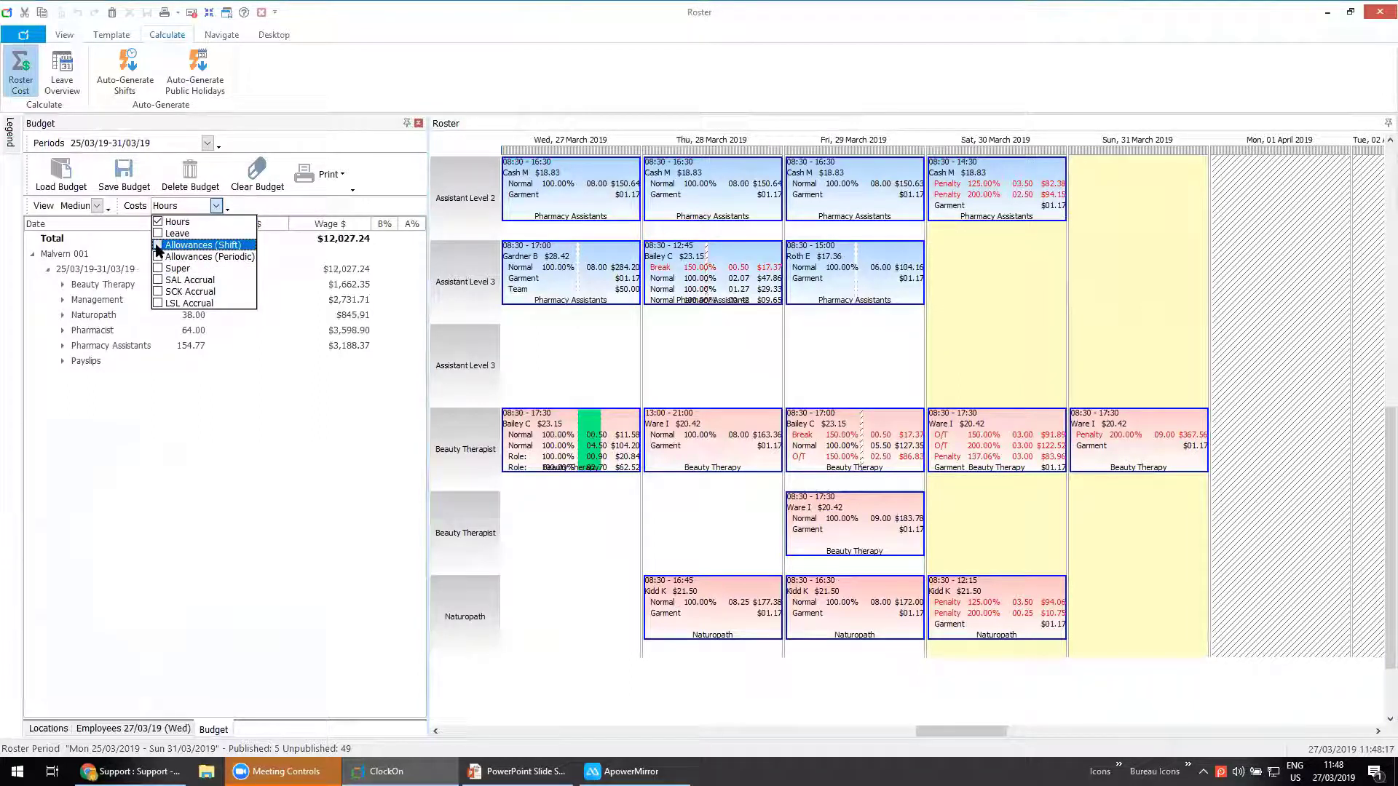
click(235, 371)
click(216, 206)
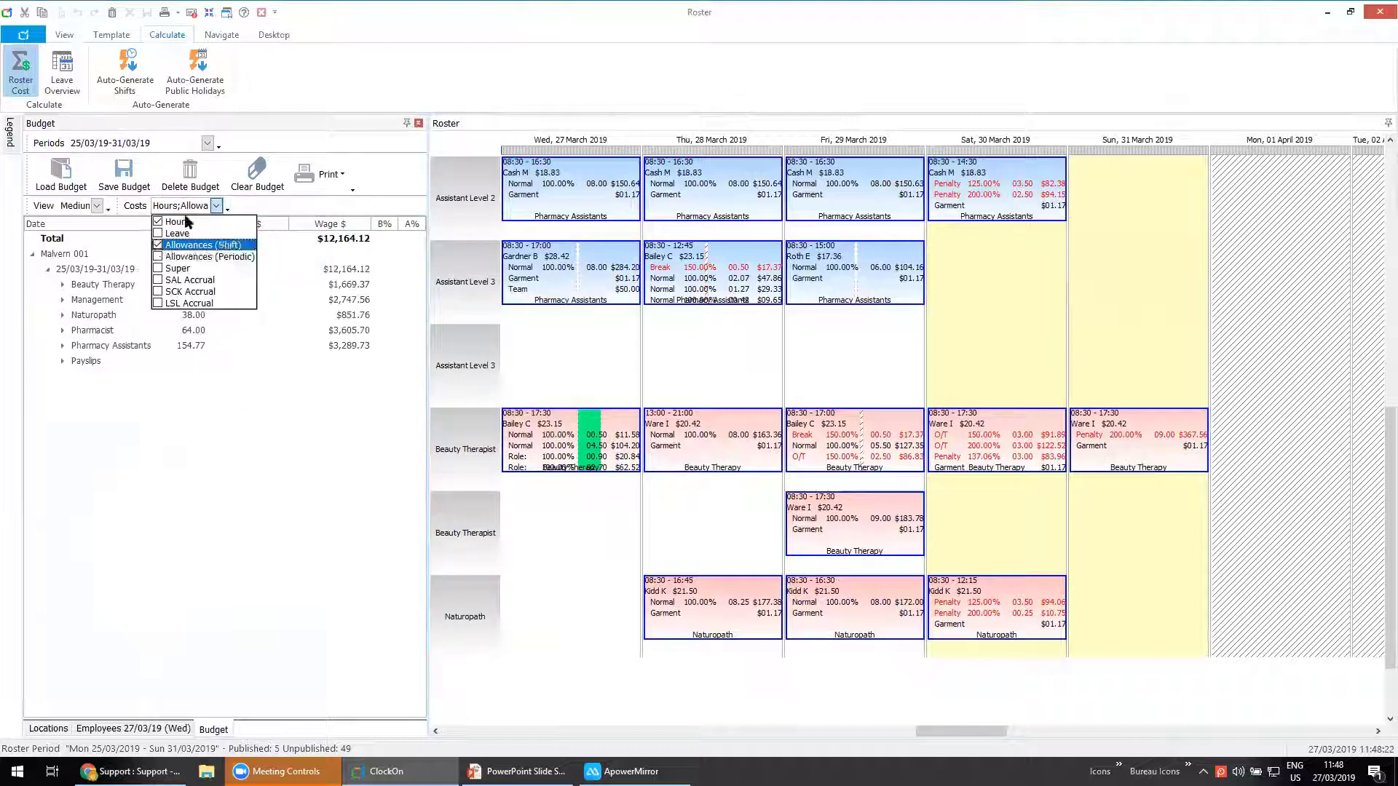
click(158, 268)
click(158, 280)
click(158, 291)
click(158, 302)
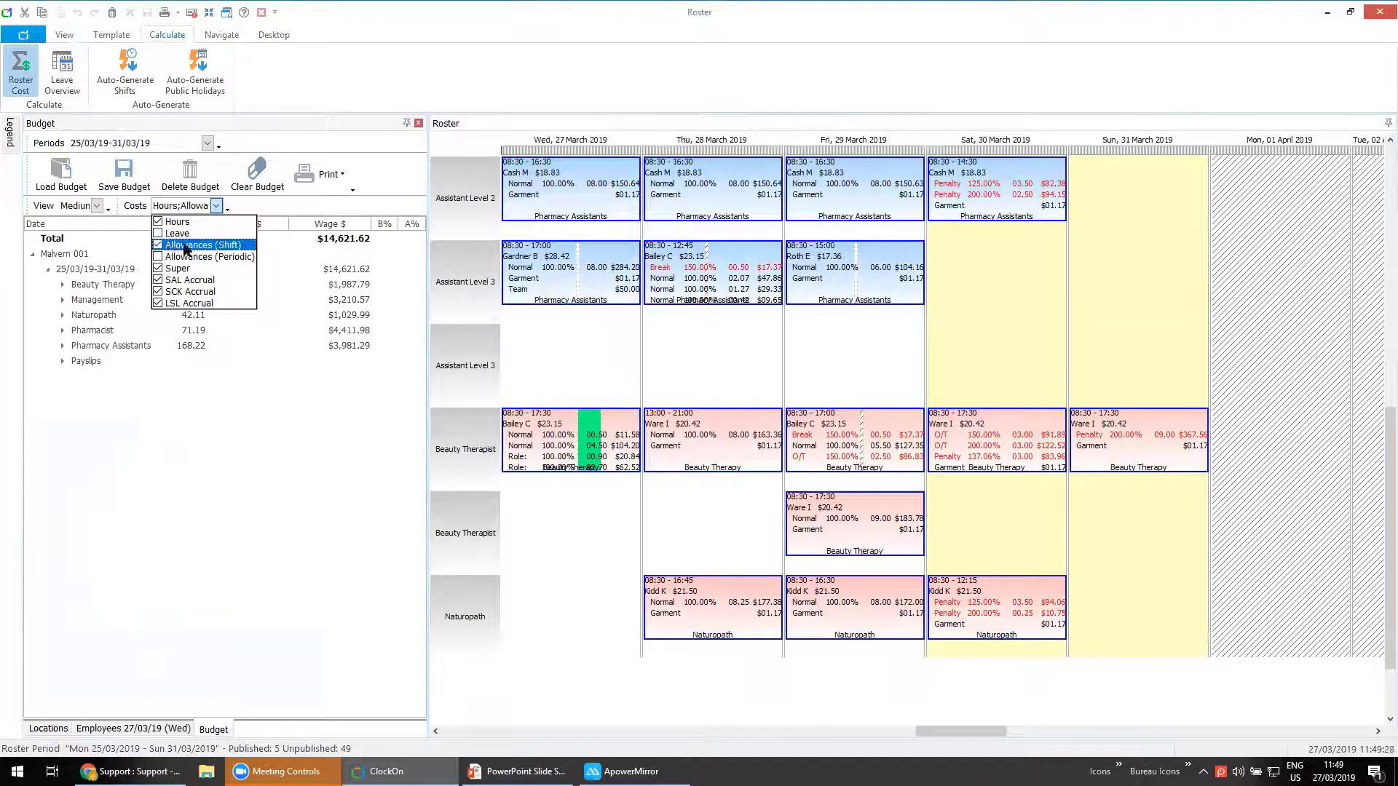
Compare the budget with and without Allowances (Periodic), leaving periodic allowances excluded.
click(170, 259)
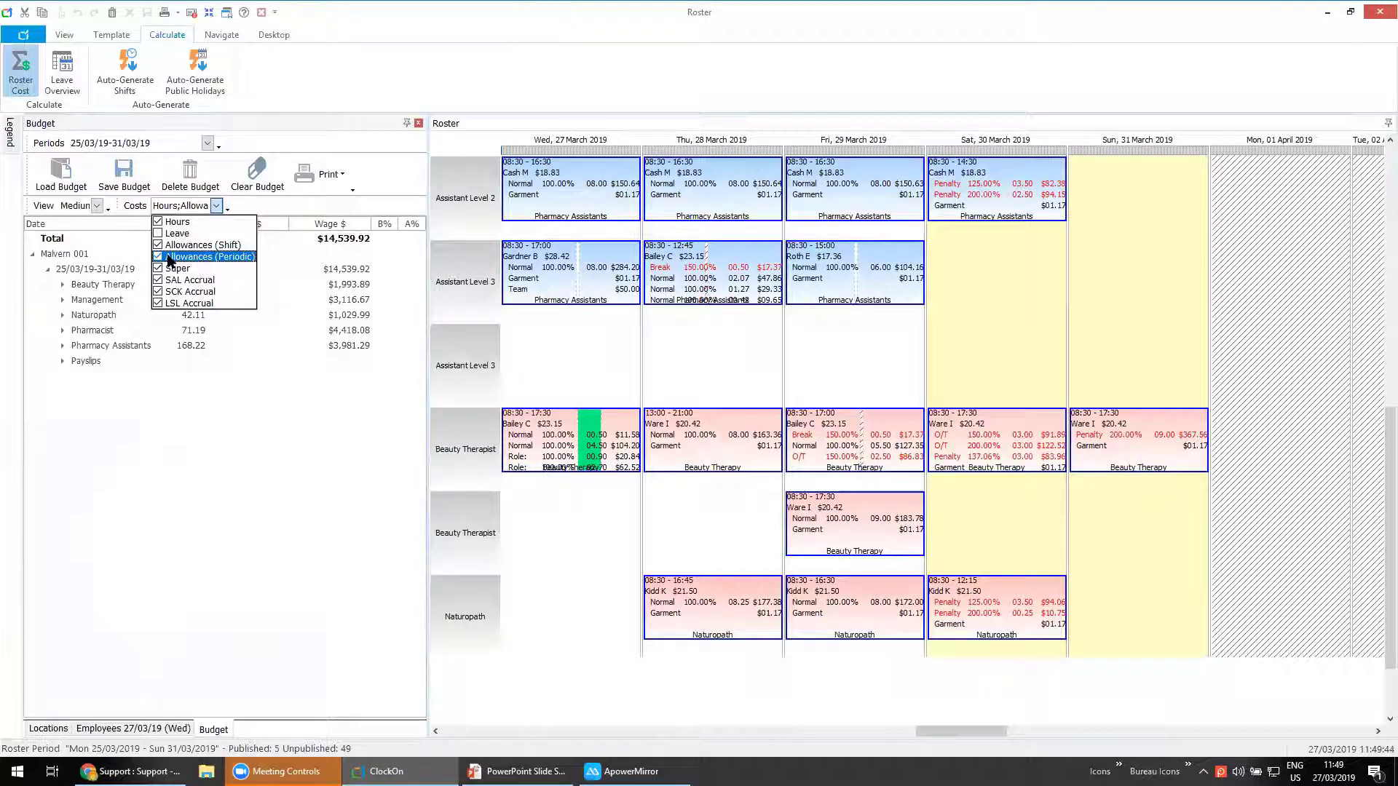
click(169, 258)
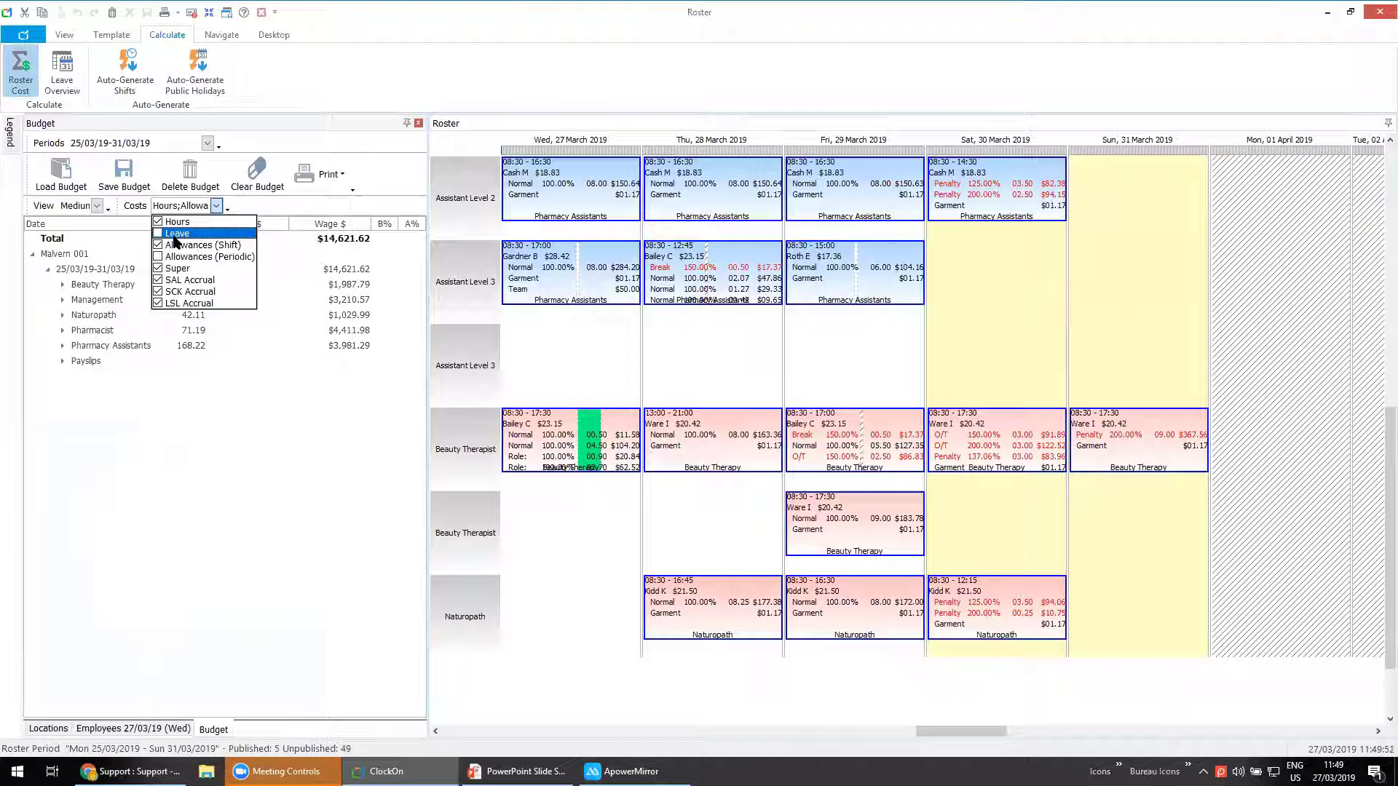
click(167, 258)
click(168, 258)
click(180, 259)
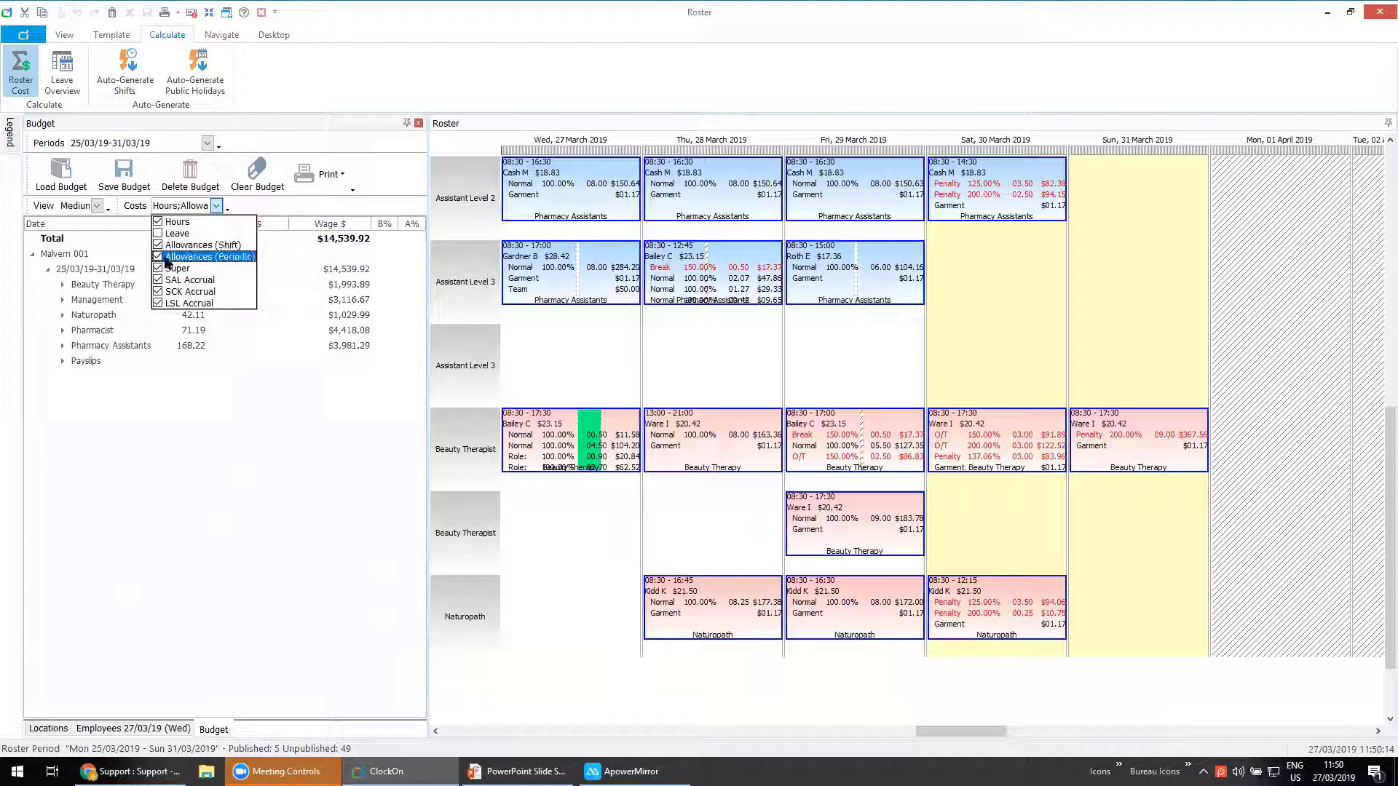
Close the cost options and save the budget for the 25/03/19-31/03/19 period.
click(166, 437)
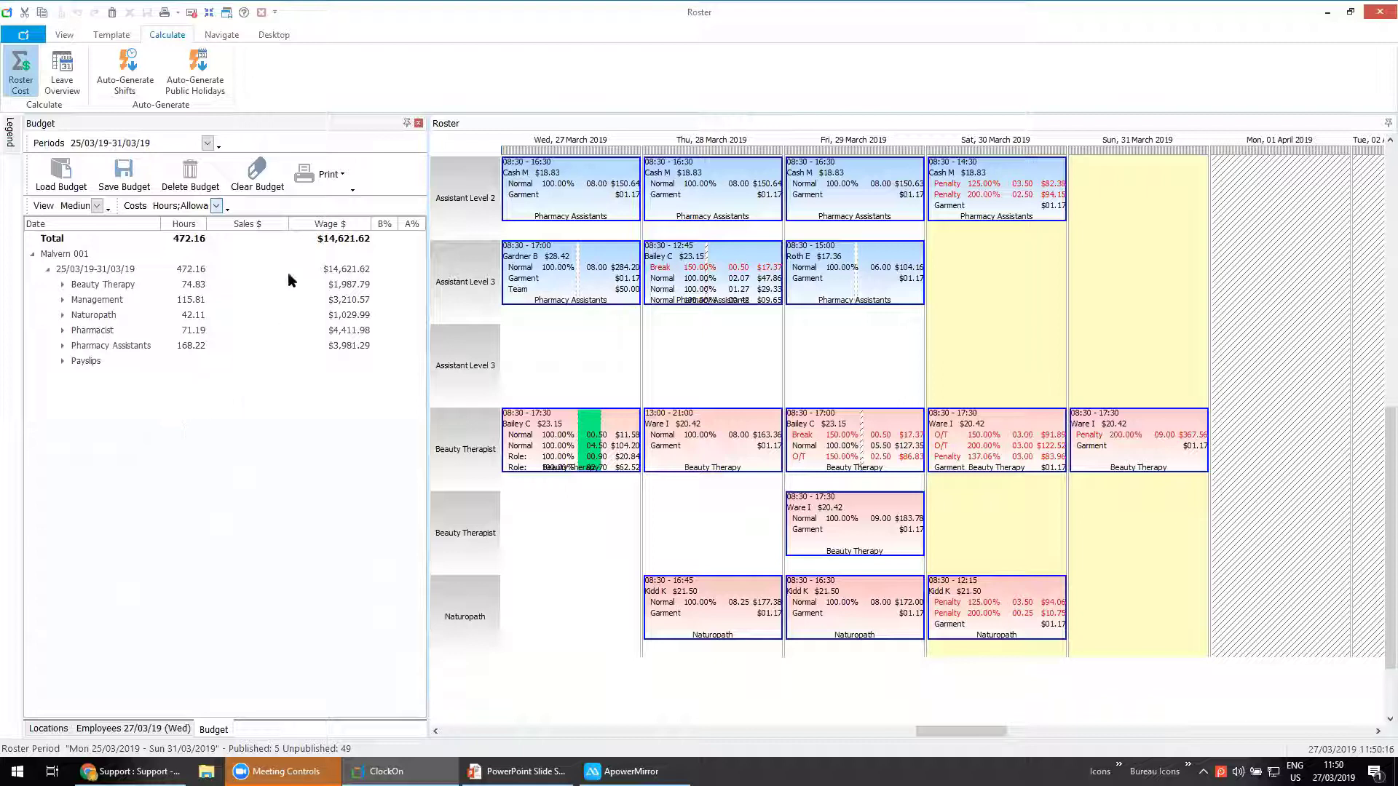
click(120, 169)
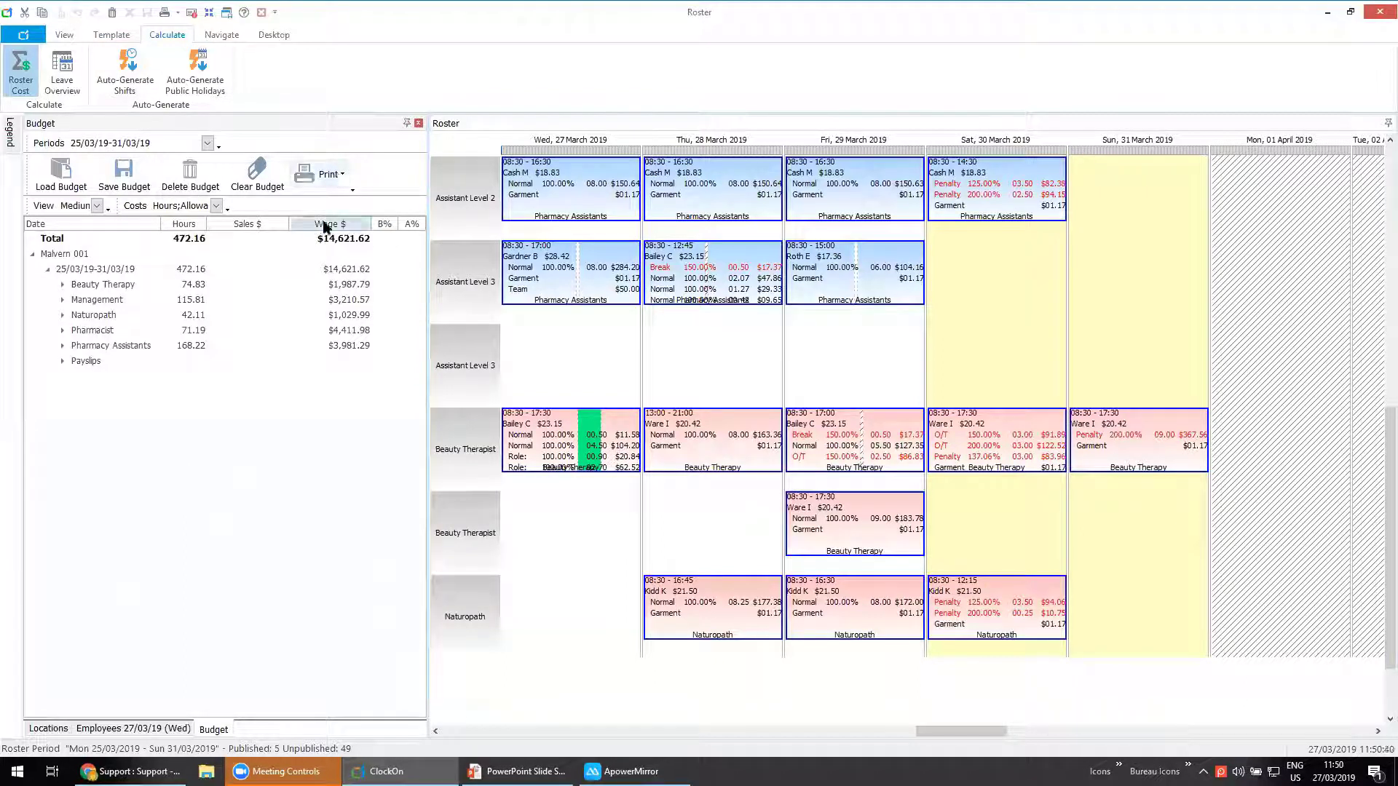
Preview the roster budget report, examine the department figures for hours and wages, and close the preview.
click(345, 175)
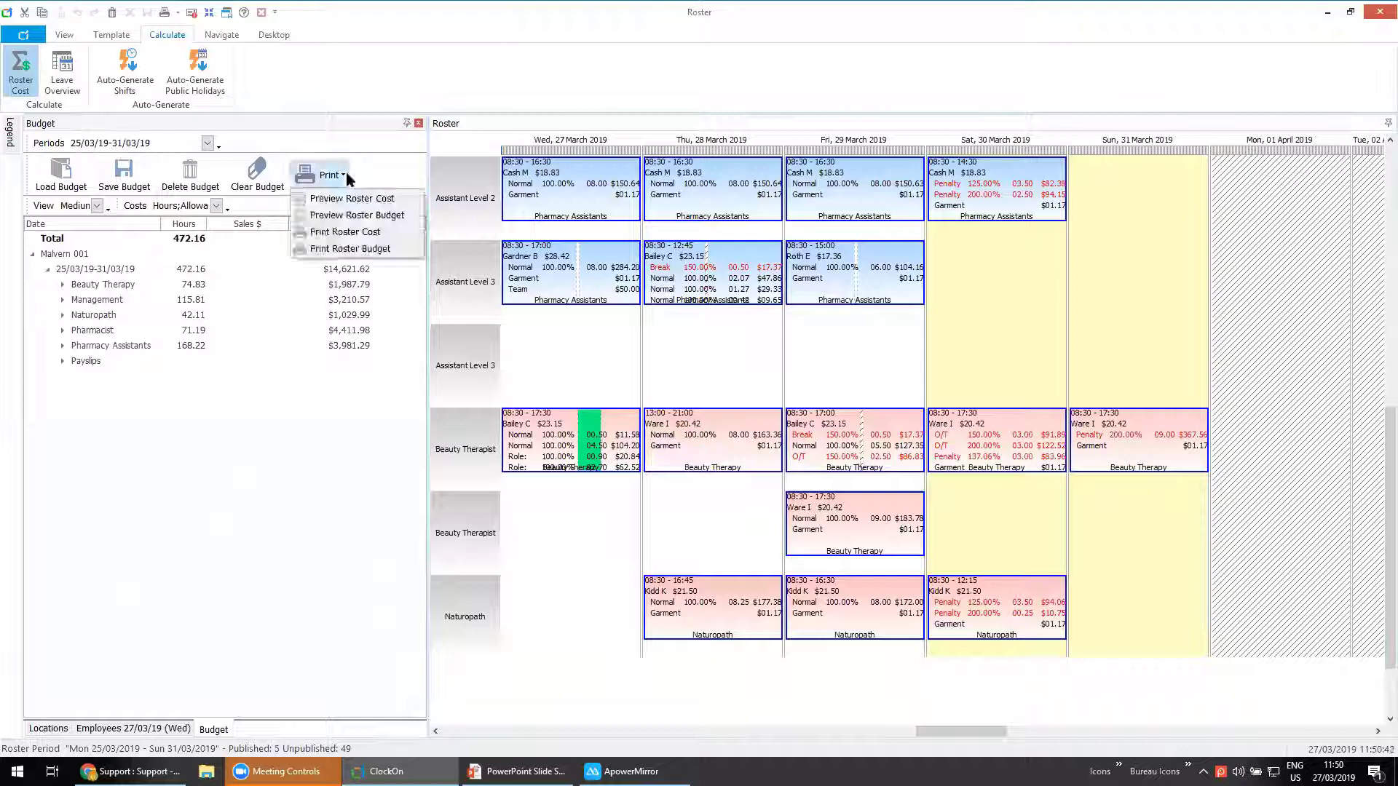
click(368, 218)
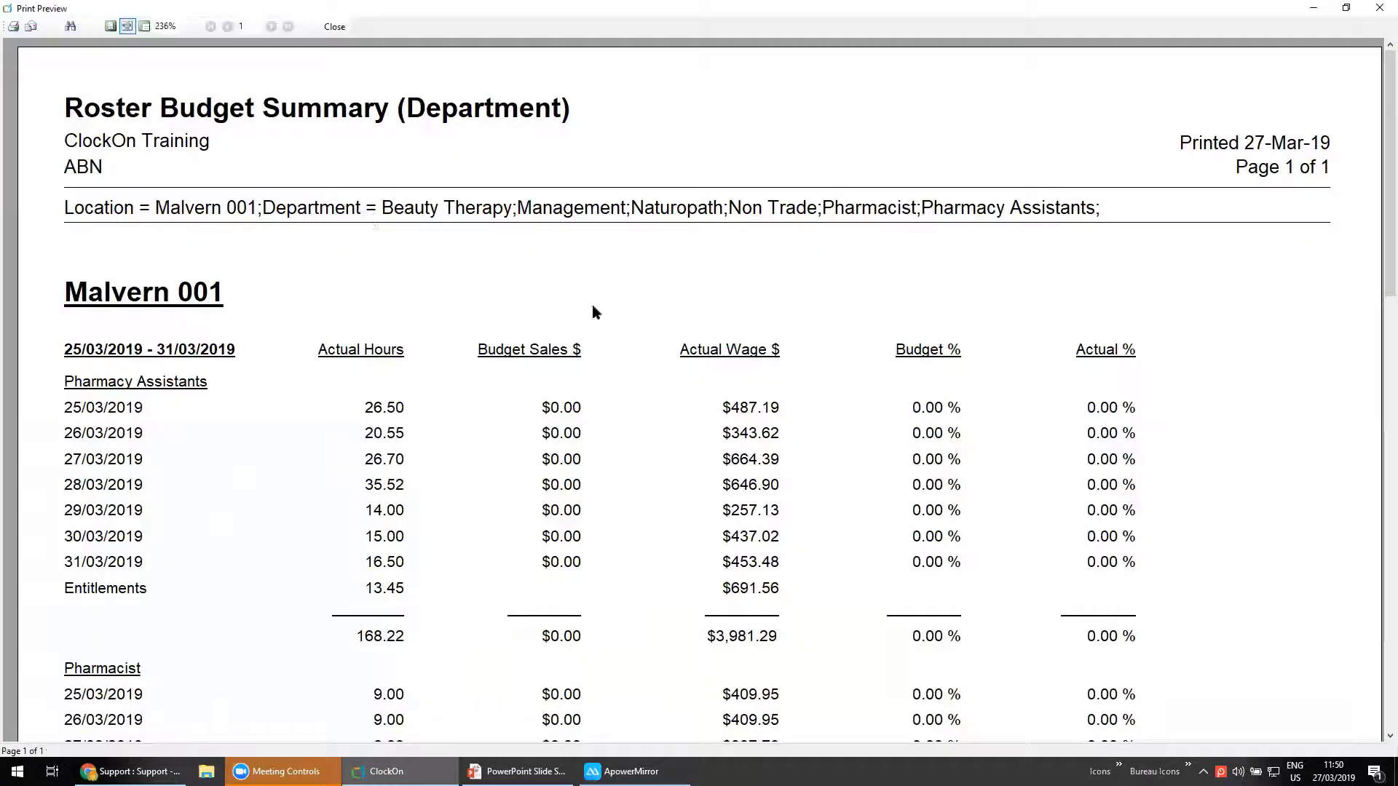
scroll(412, 360, down, 6)
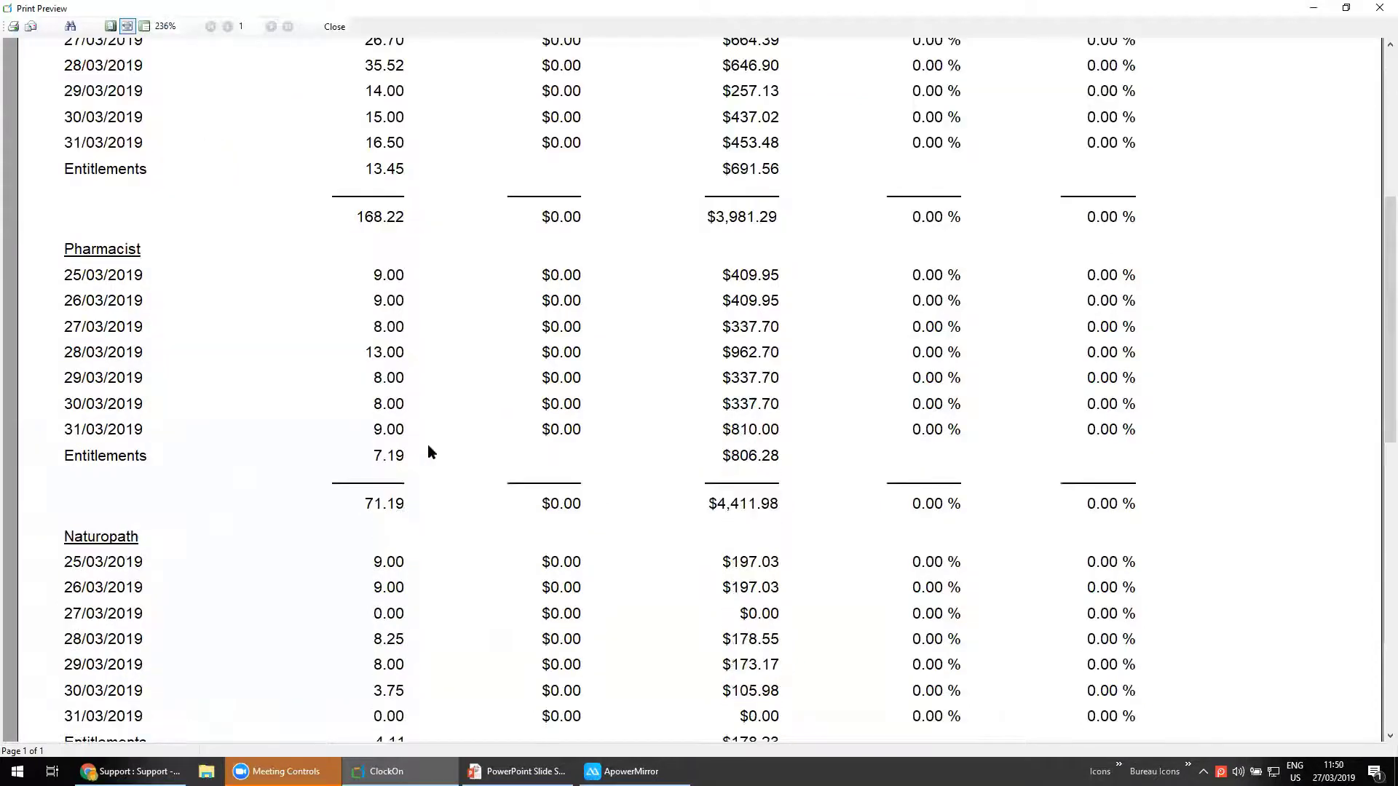
scroll(426, 444, up, 3)
scroll(482, 456, up, 3)
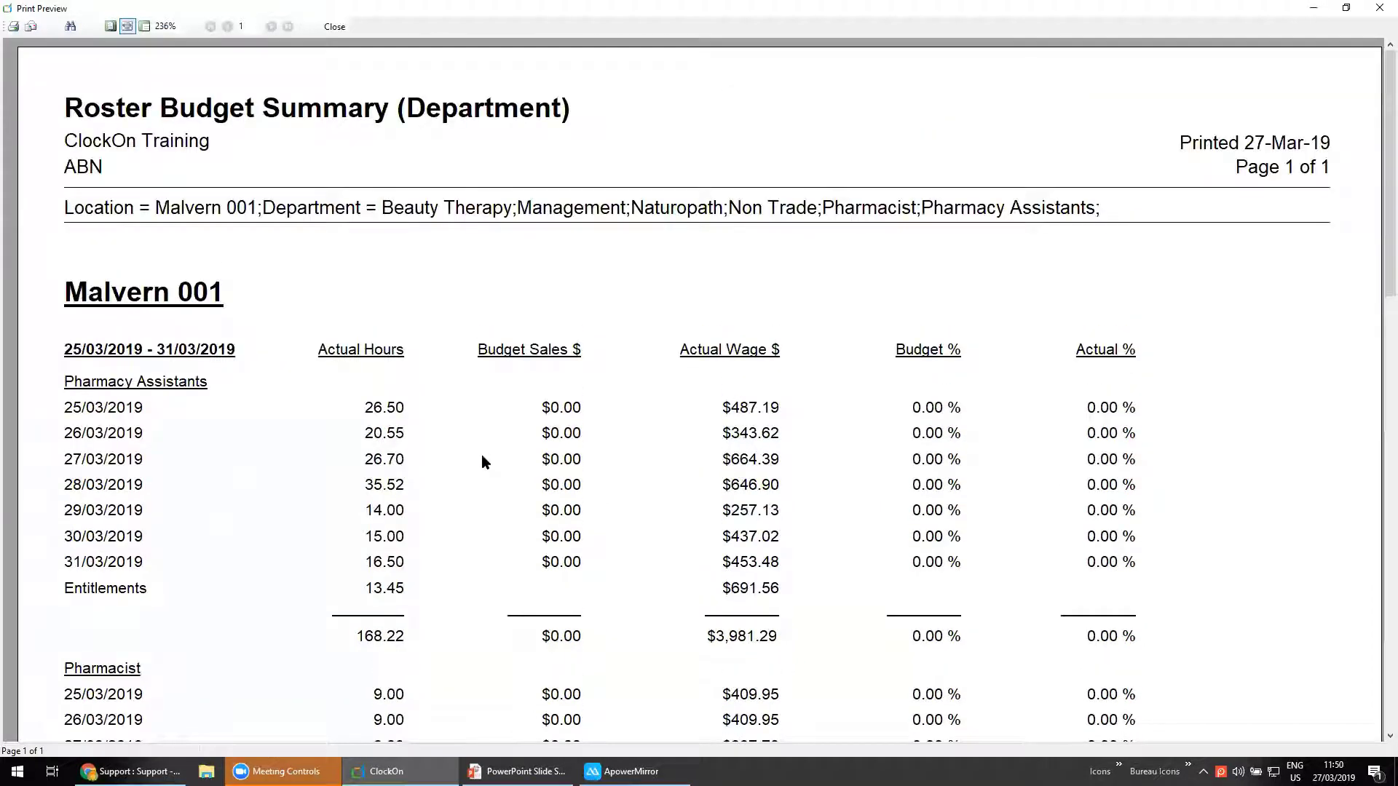
click(334, 26)
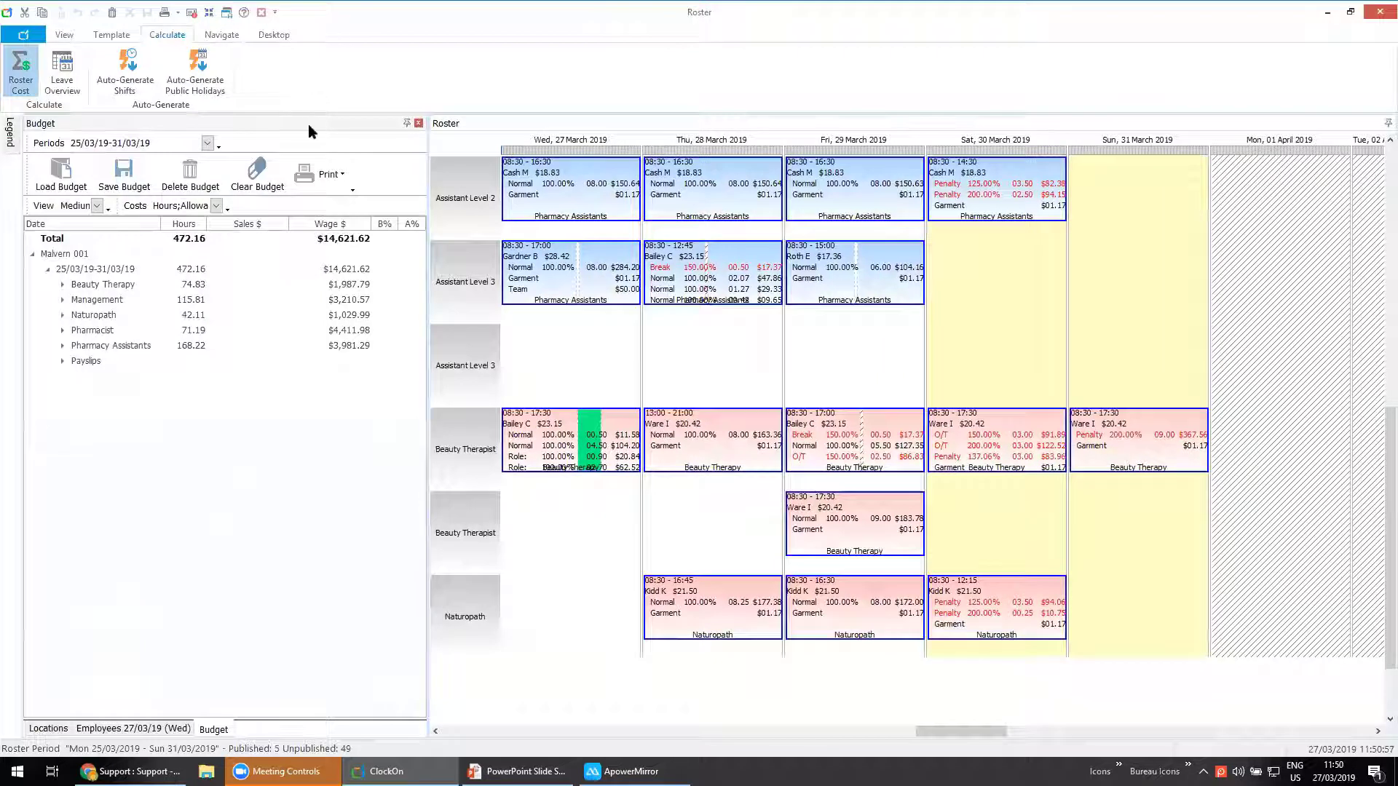
Load the budget for the 29/10/18-29/10/18 period alongside the 25/03/19-31/03/19 period.
click(207, 143)
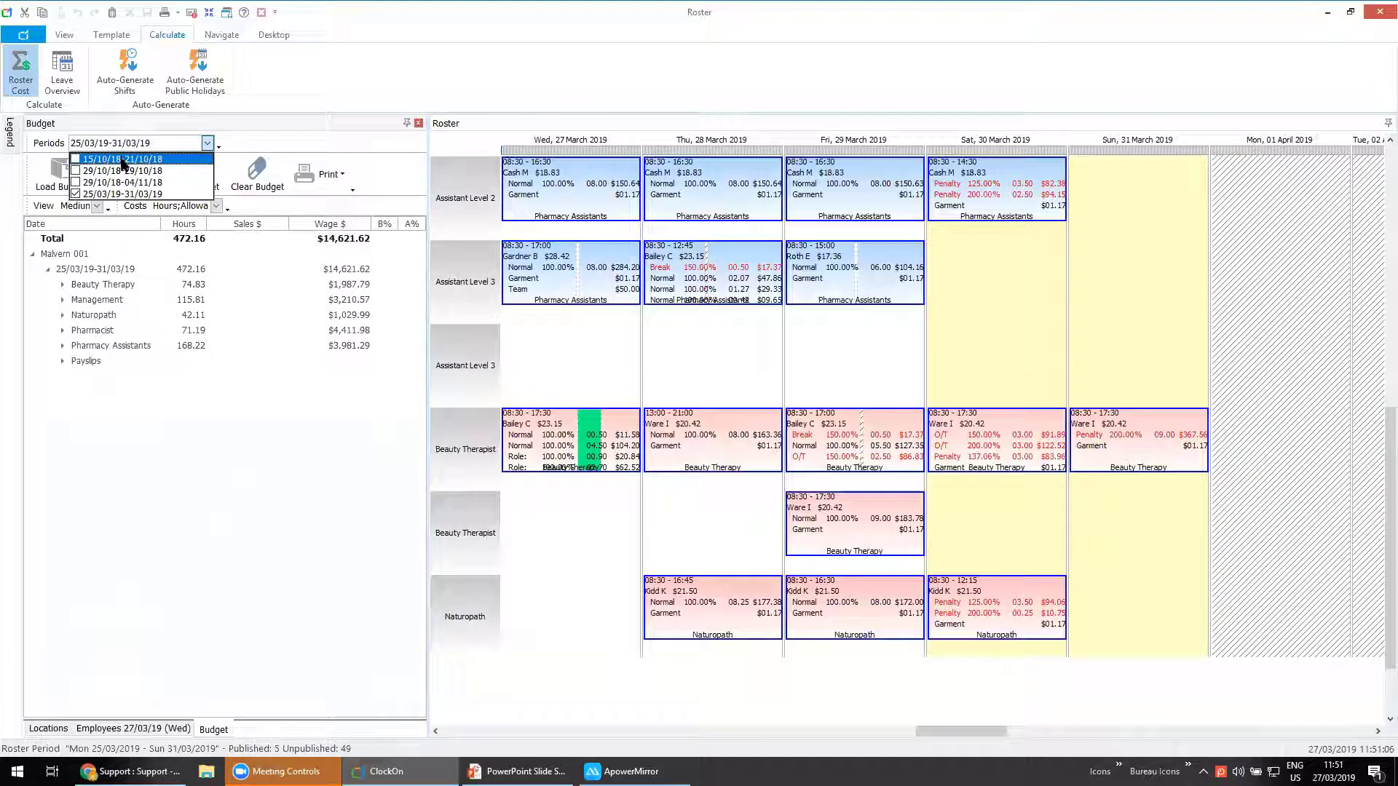
click(75, 170)
click(172, 412)
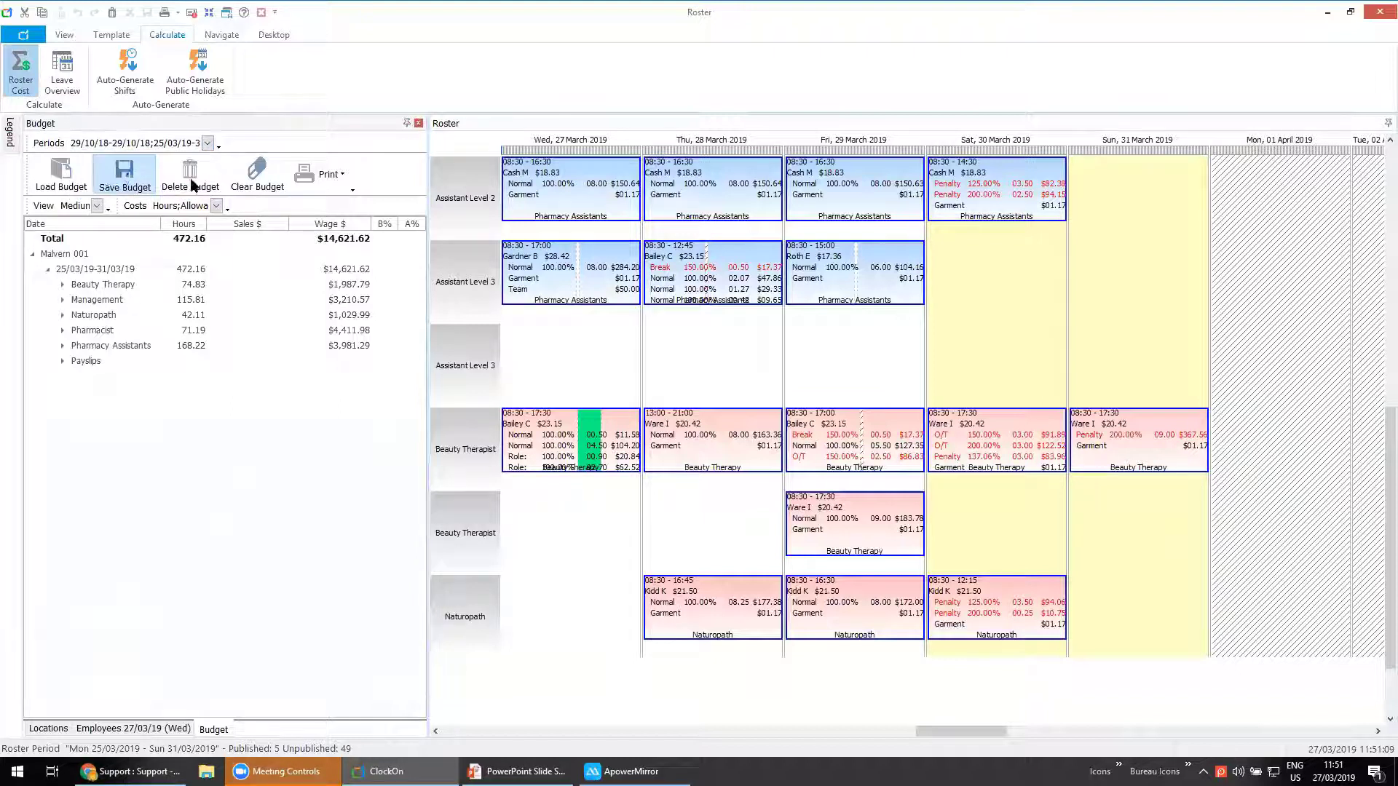
click(67, 173)
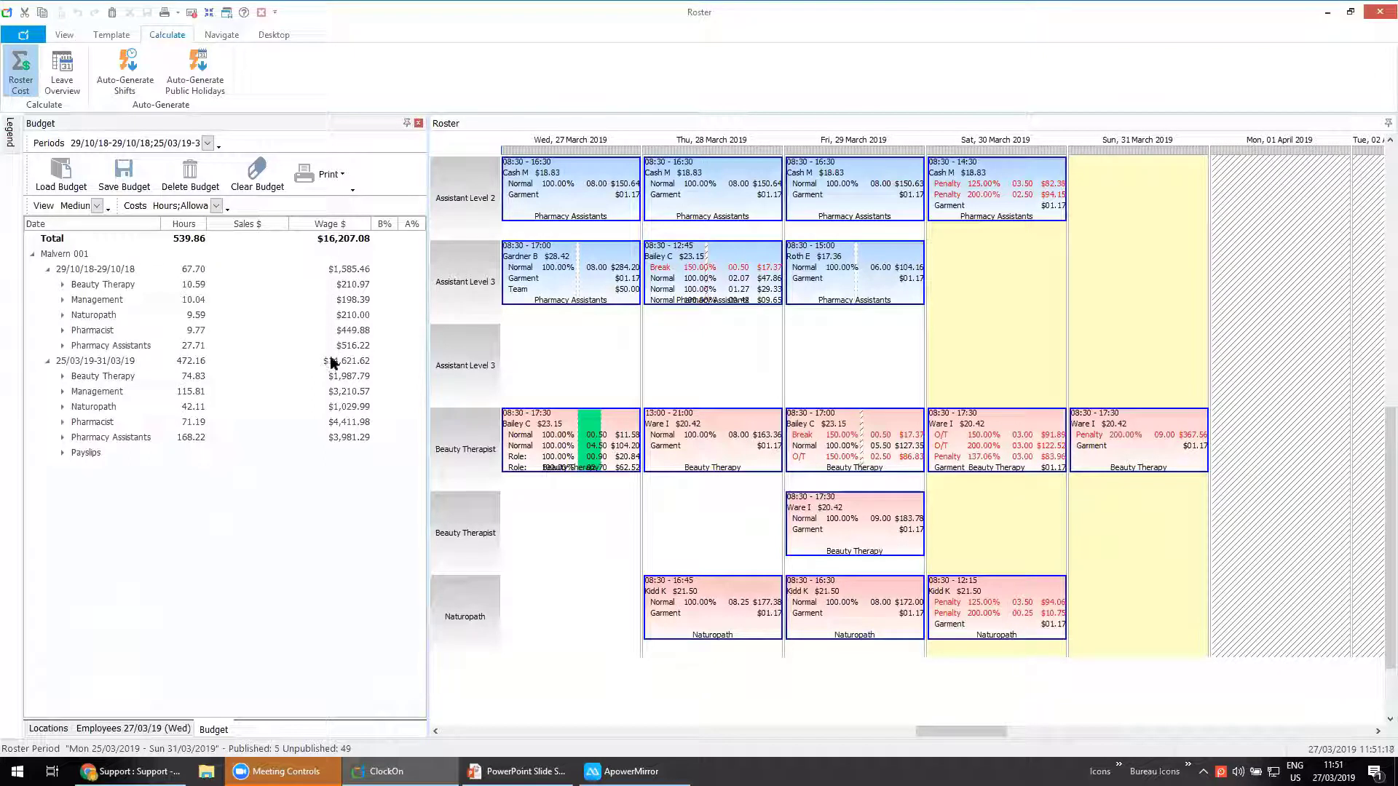
Exclude the 29/10/18-29/10/18 period and reload the budget for 25/03/19-31/03/19 only.
click(208, 143)
click(78, 169)
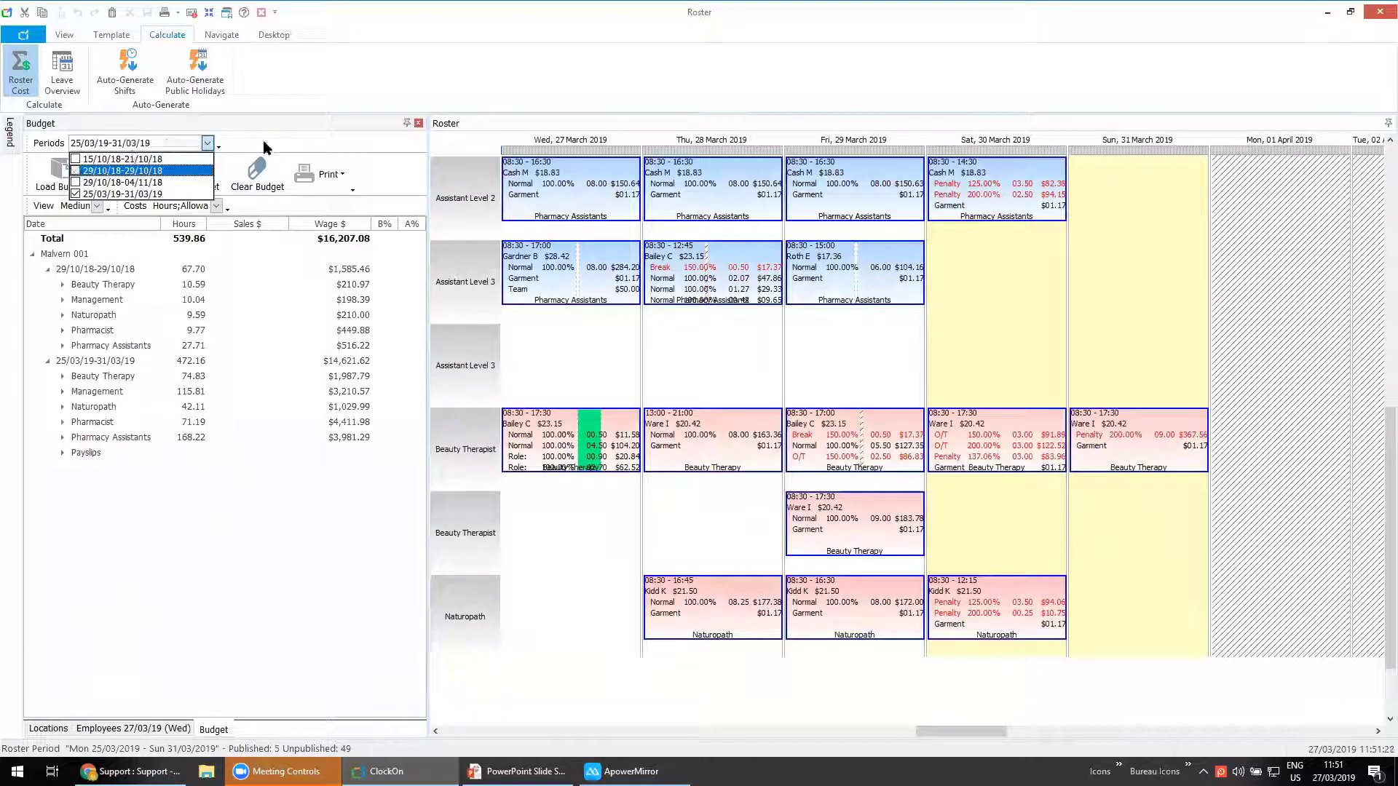
click(264, 142)
click(62, 169)
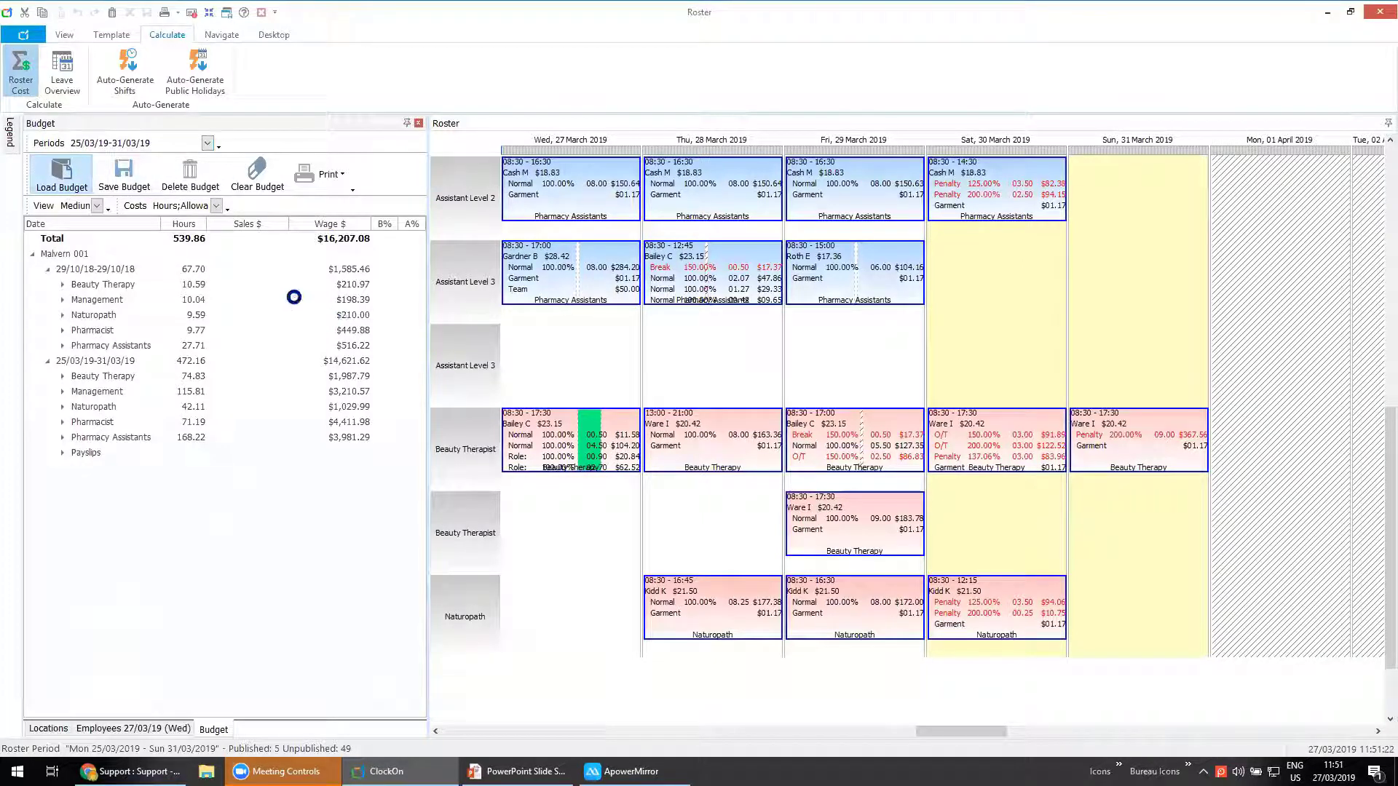
Set the 25/03/19-31/03/19 period's budgeted sales to $15,000 and its budget percentage to 100.
click(246, 268)
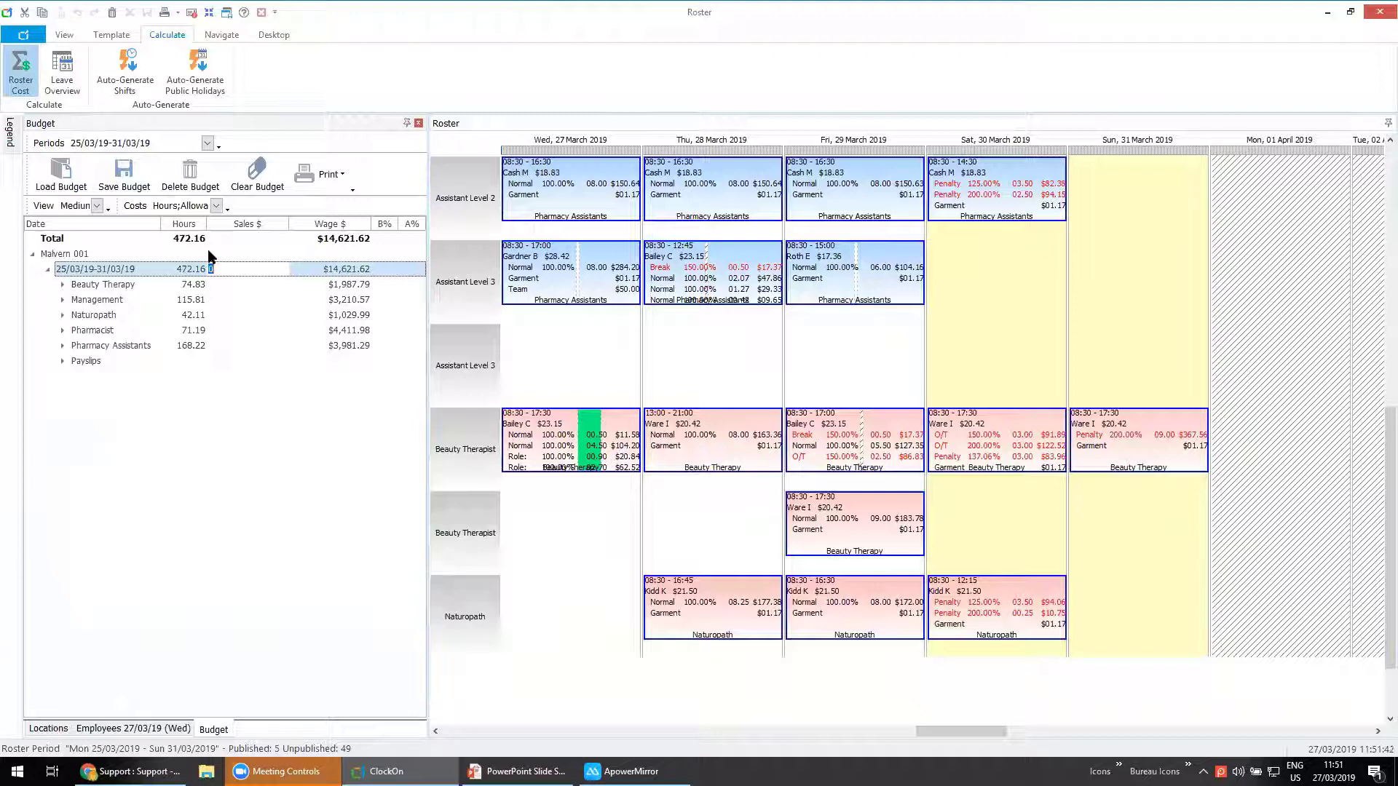
text(15000)
key(Return)
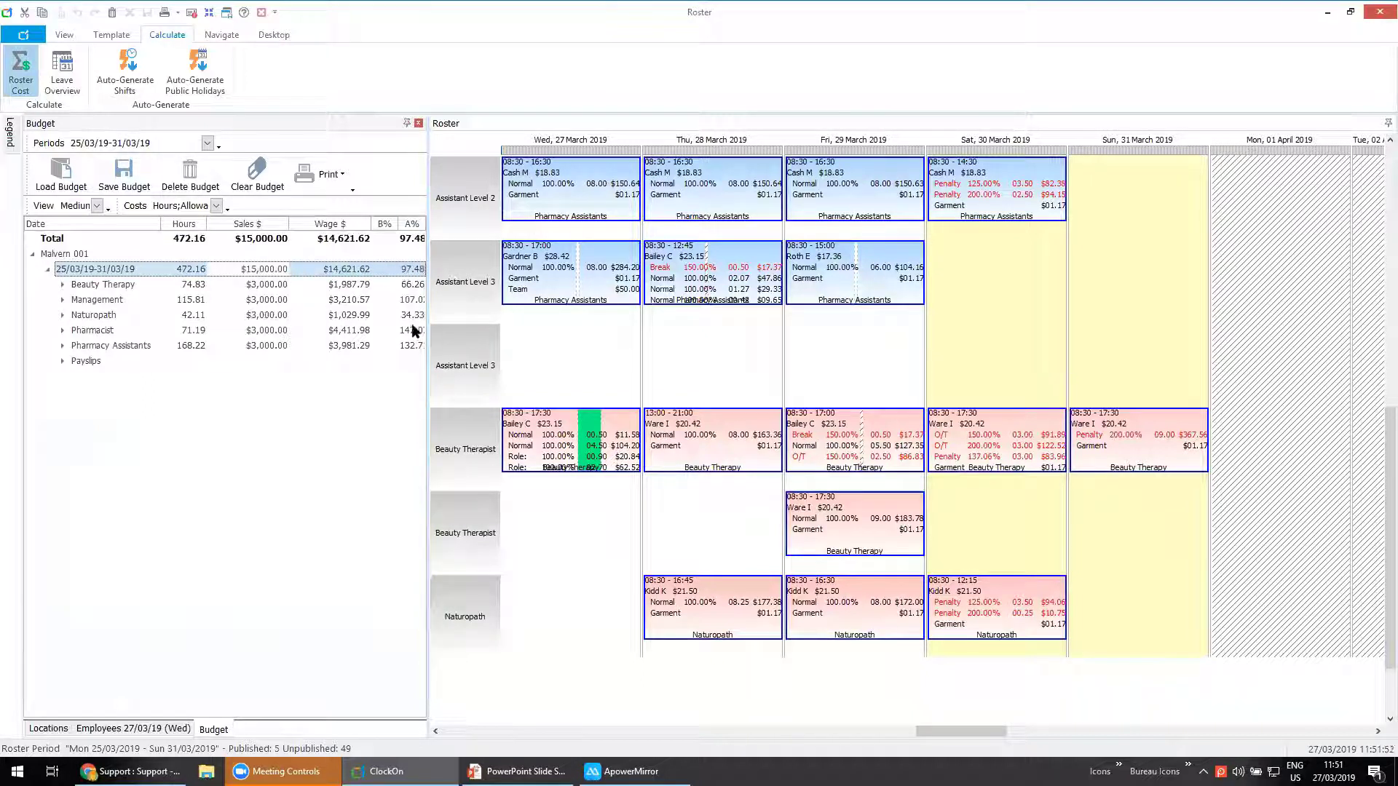
click(391, 274)
text(100)
key(Return)
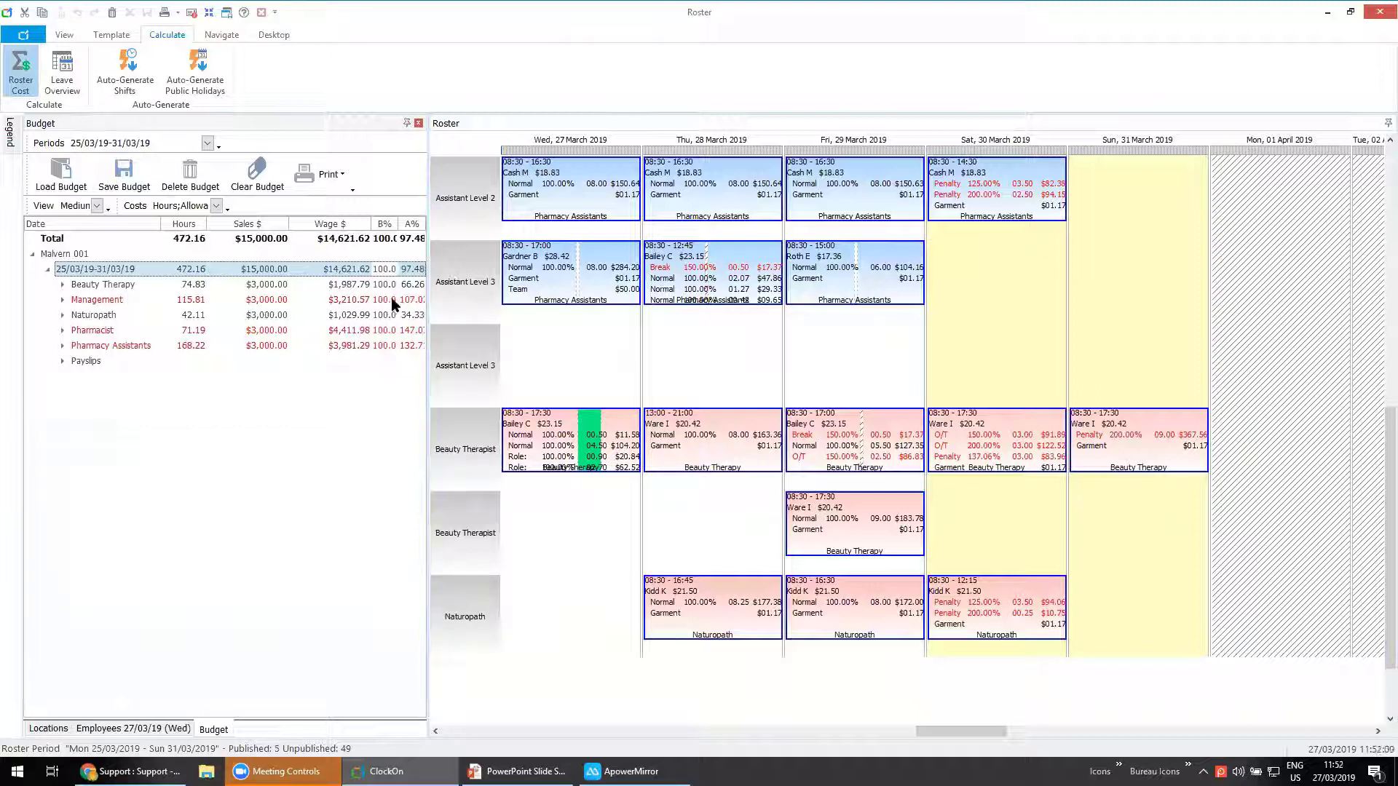
Expand the Beauty Therapy daily budget figures and set the Management department's budgeted sales to $2,300.
click(270, 269)
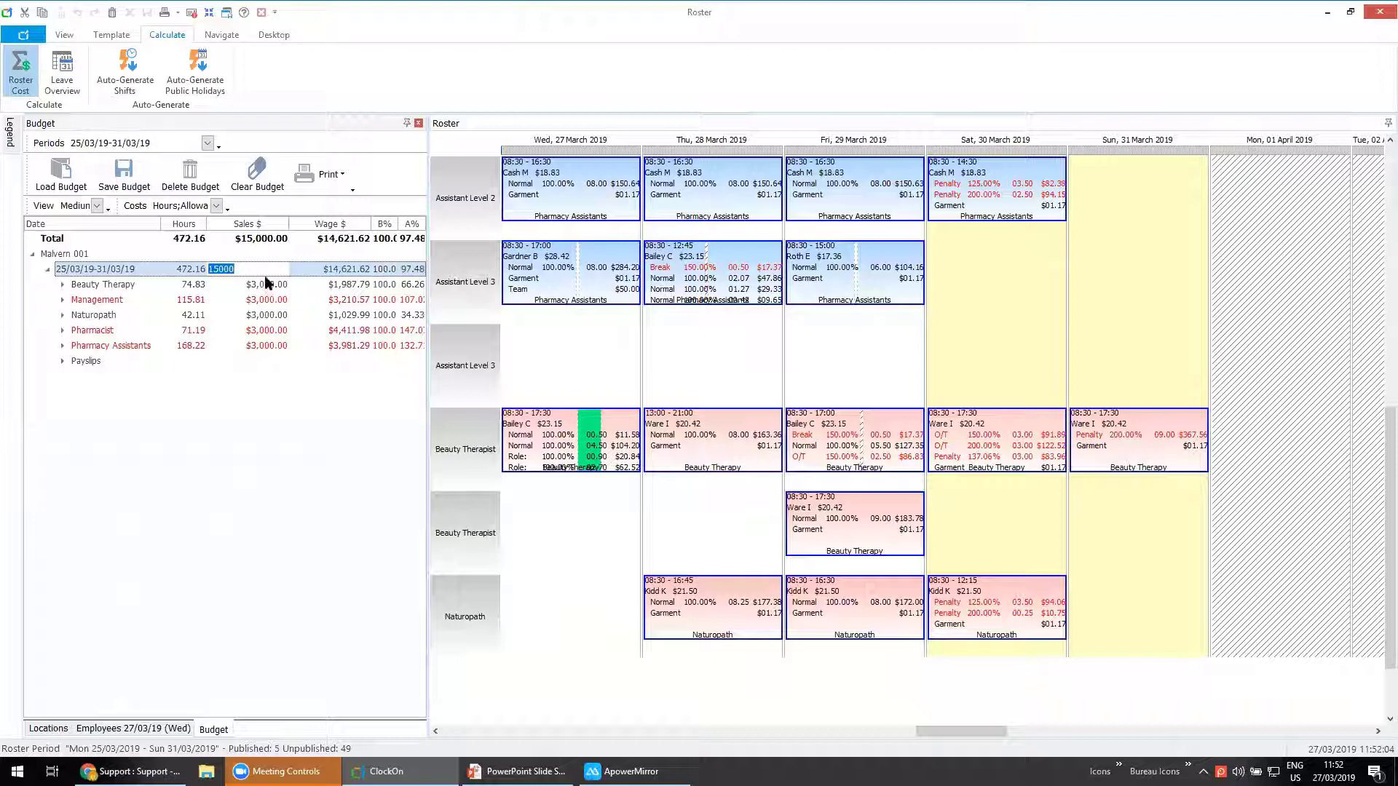
click(63, 284)
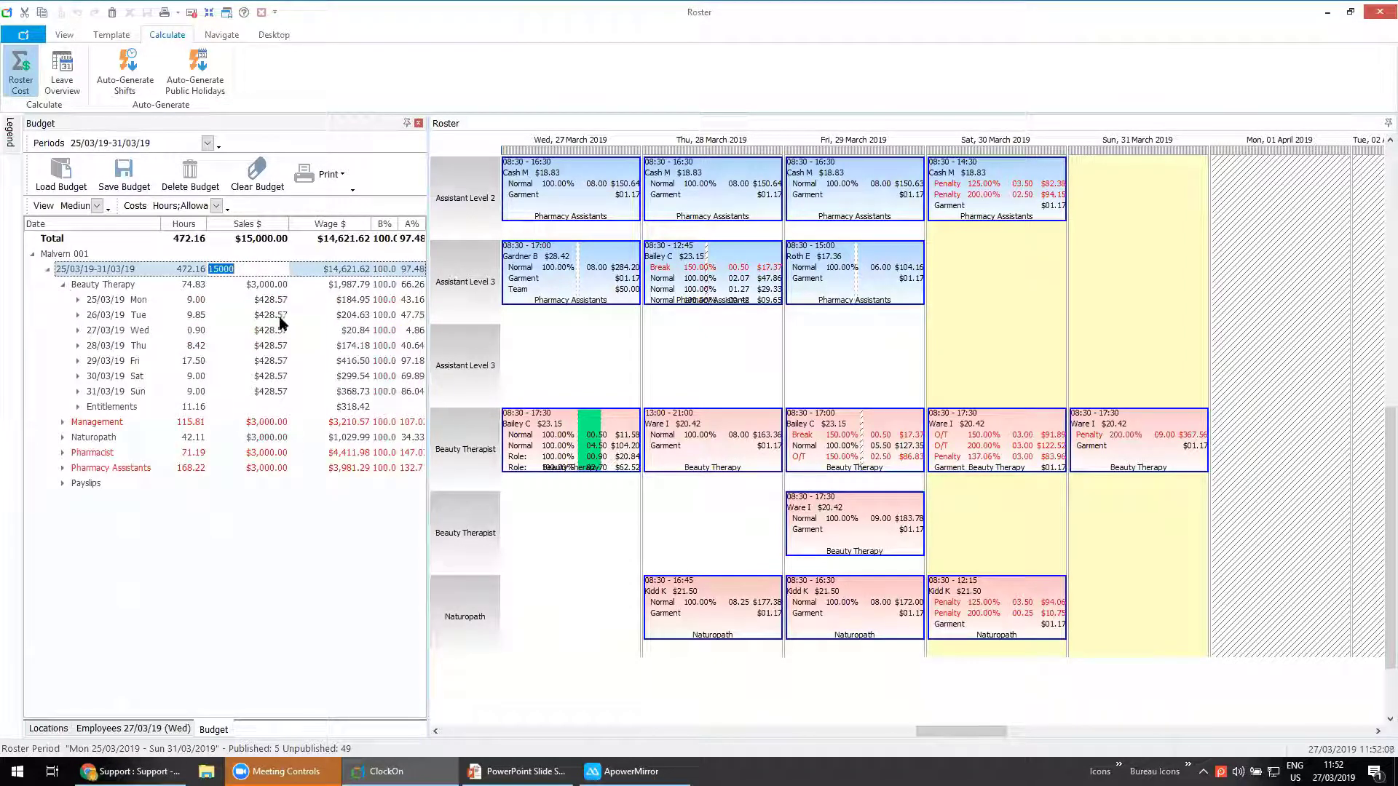
click(272, 422)
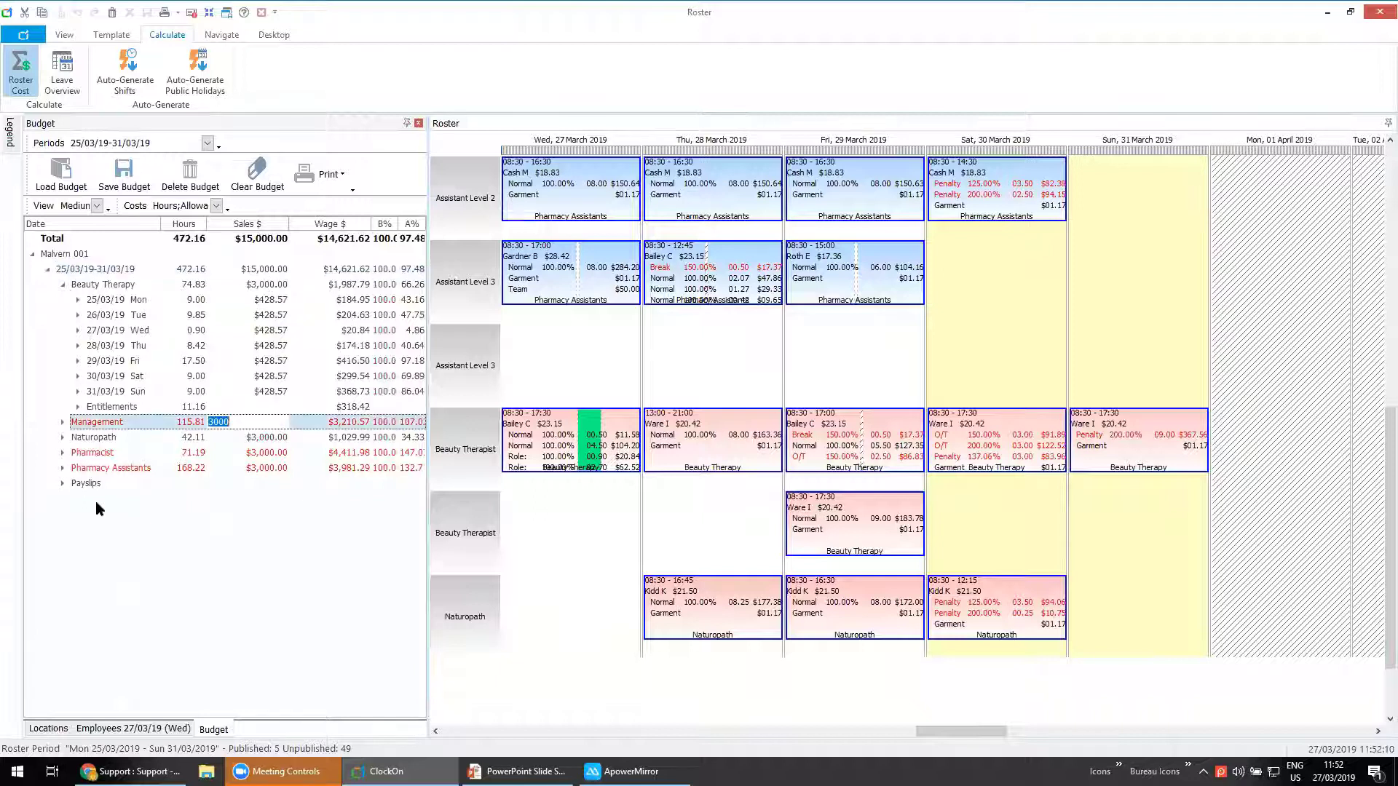
text(2300)
key(Return)
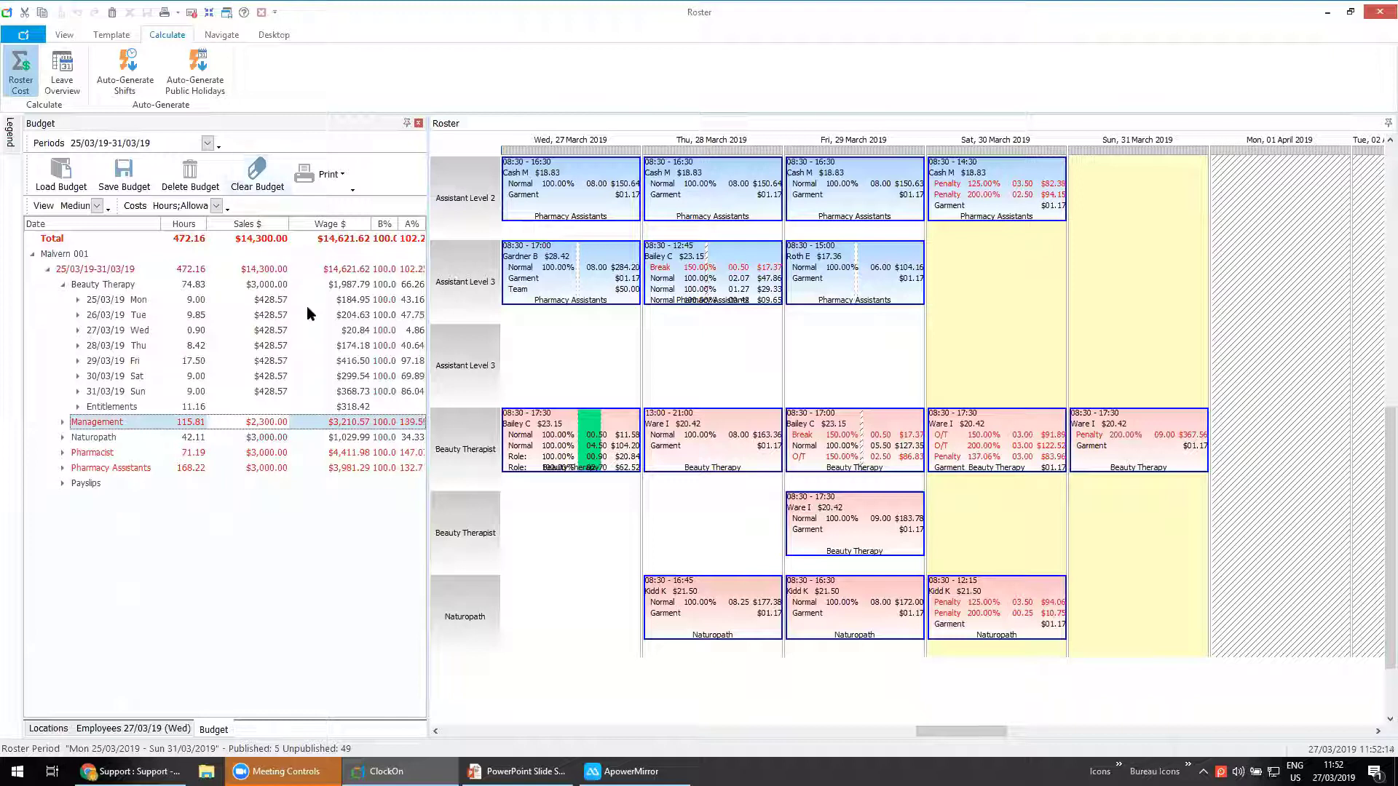
Set the Beauty Therapy department's budgeted sales to $2,000 and expand the Management daily figures.
click(269, 285)
text(200)
key(Return)
click(275, 285)
text(2000)
key(Return)
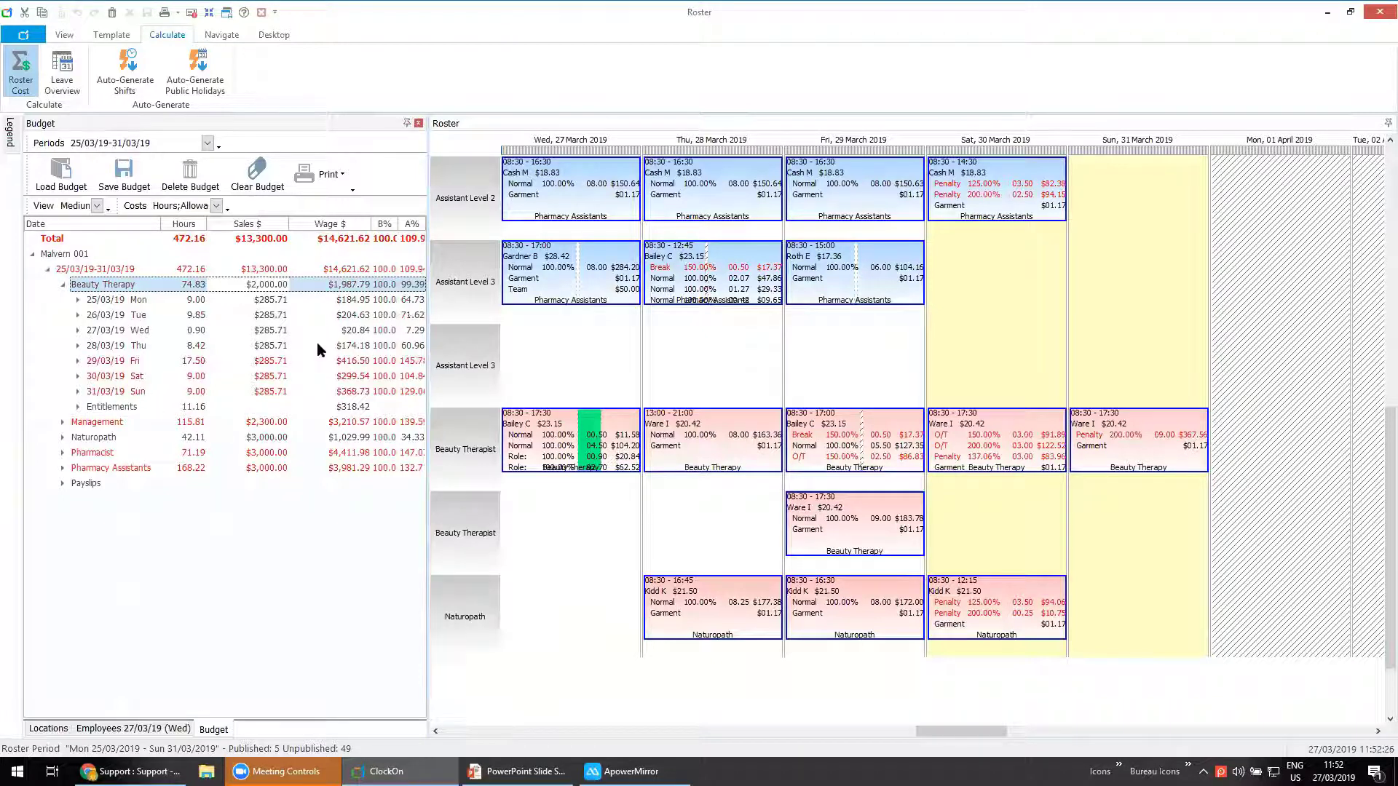
click(63, 422)
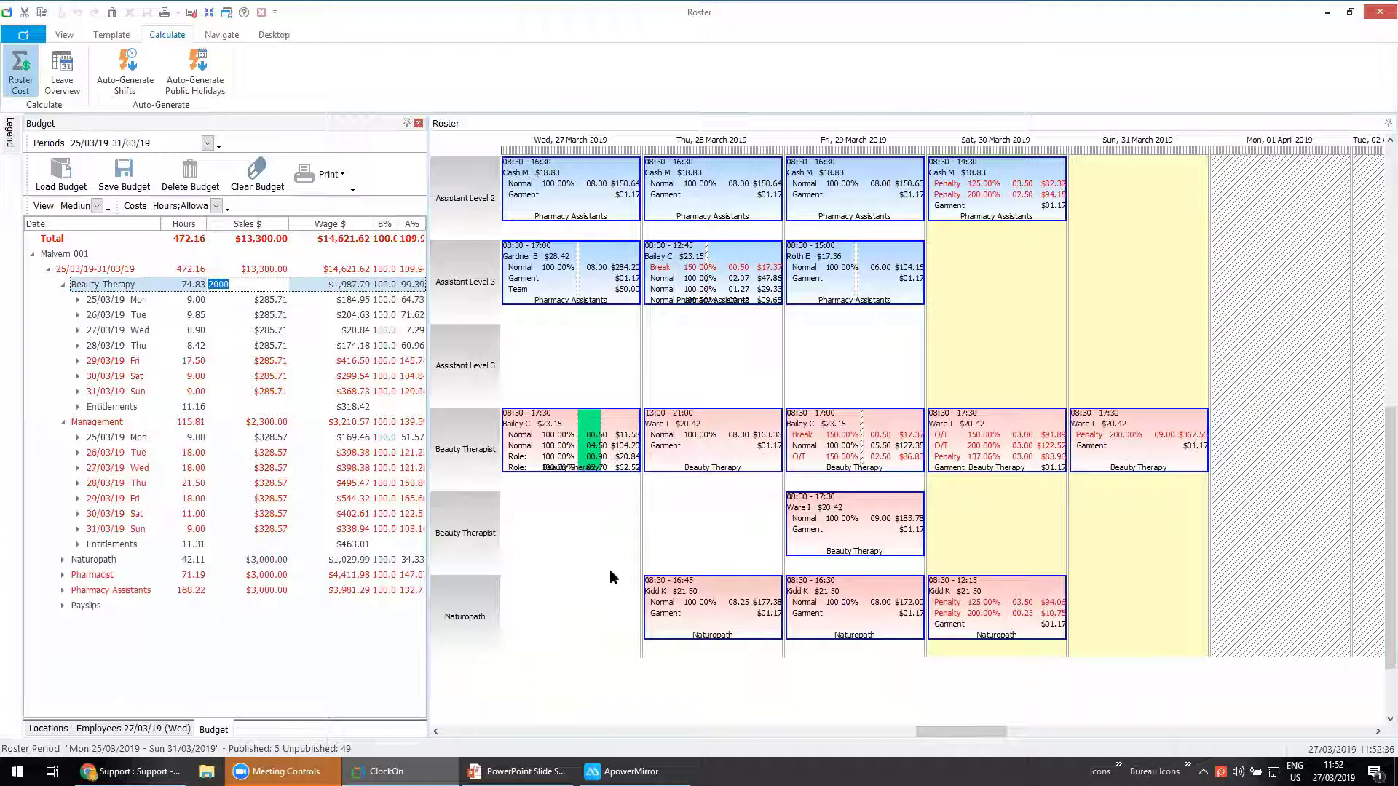
Select the Friday 29 March 08:30-17:00 Beauty Therapist shift and show the roster as Timeline with Zoom.
mouse_move(840, 473)
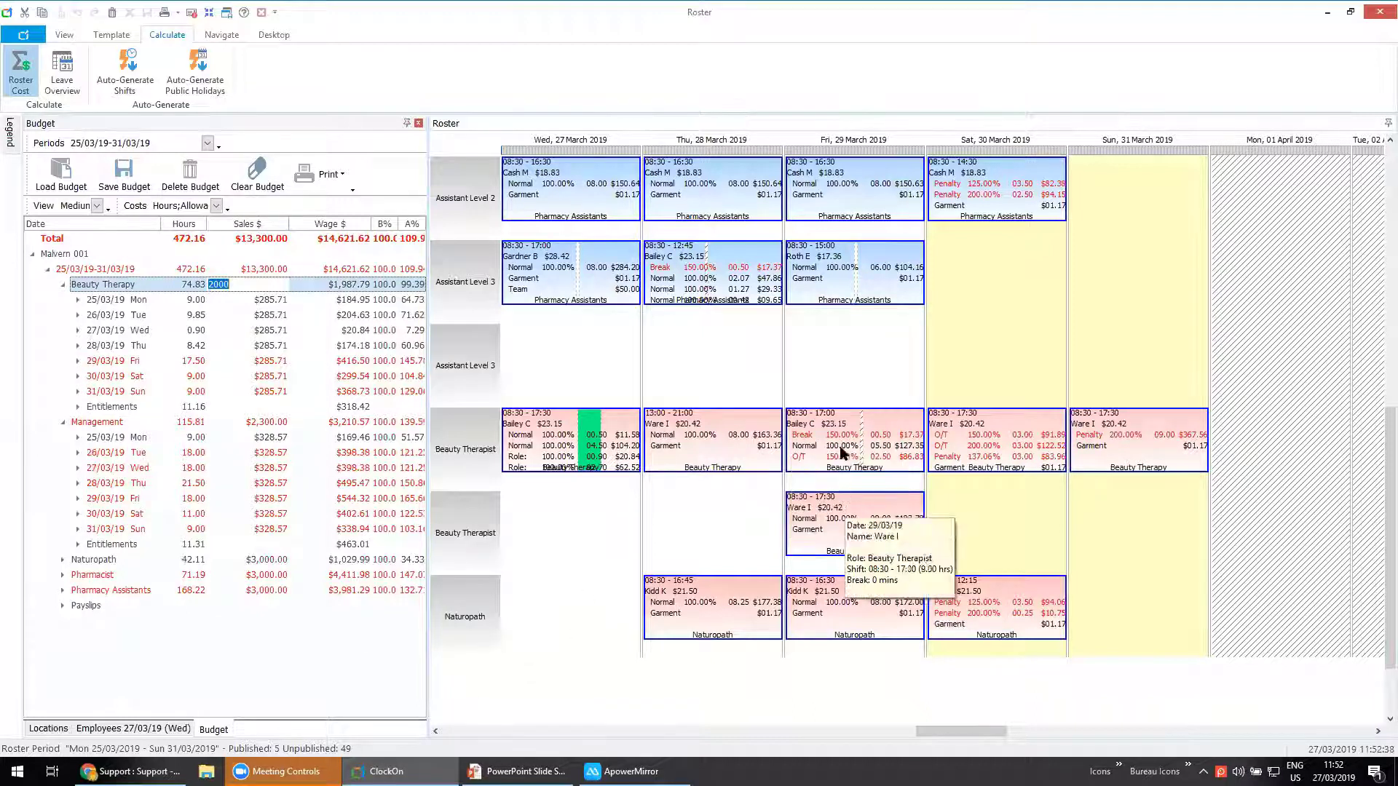
click(837, 448)
mouse_move(827, 609)
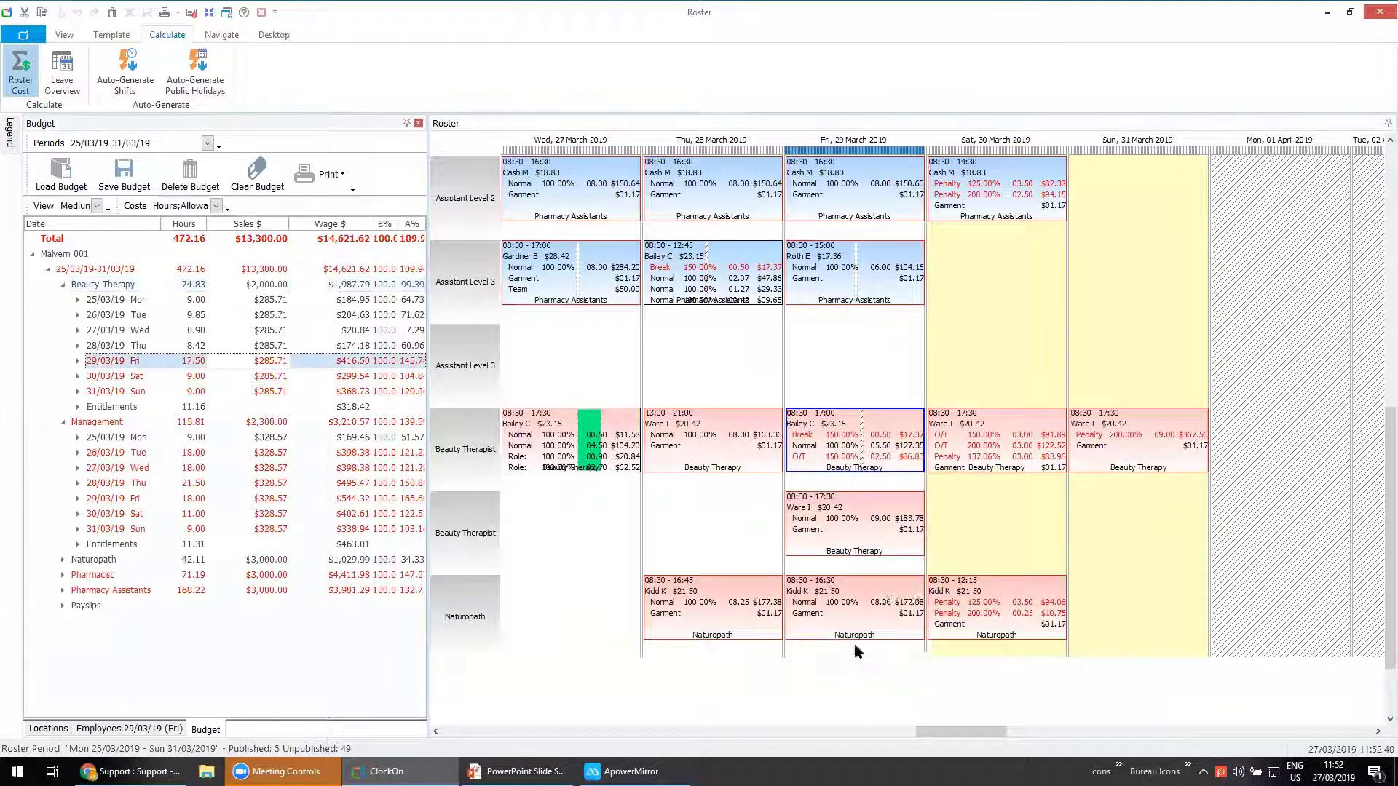
click(66, 34)
click(366, 85)
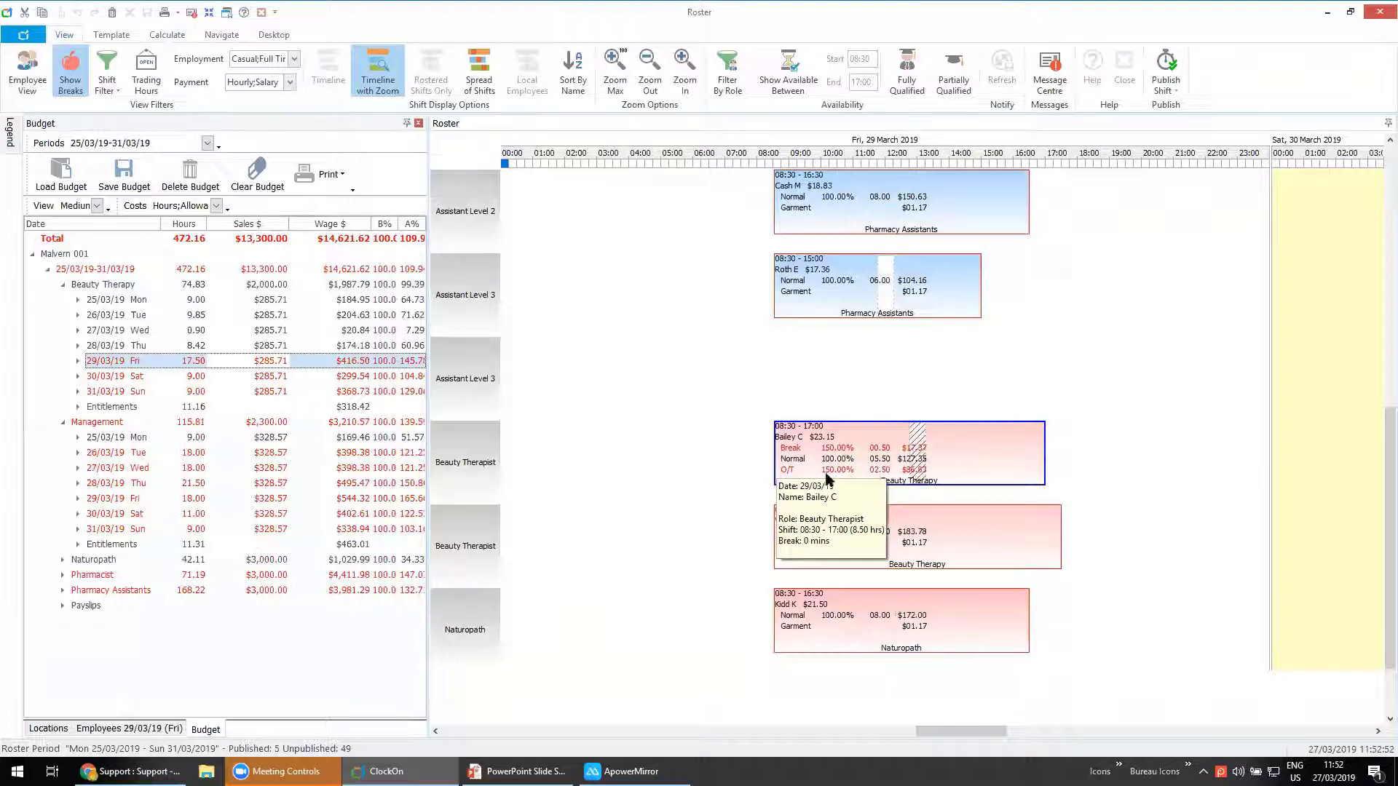
Shorten the Friday 29 March 08:30-17:00 Beauty Therapist shift to finish at 14:30.
click(1046, 453)
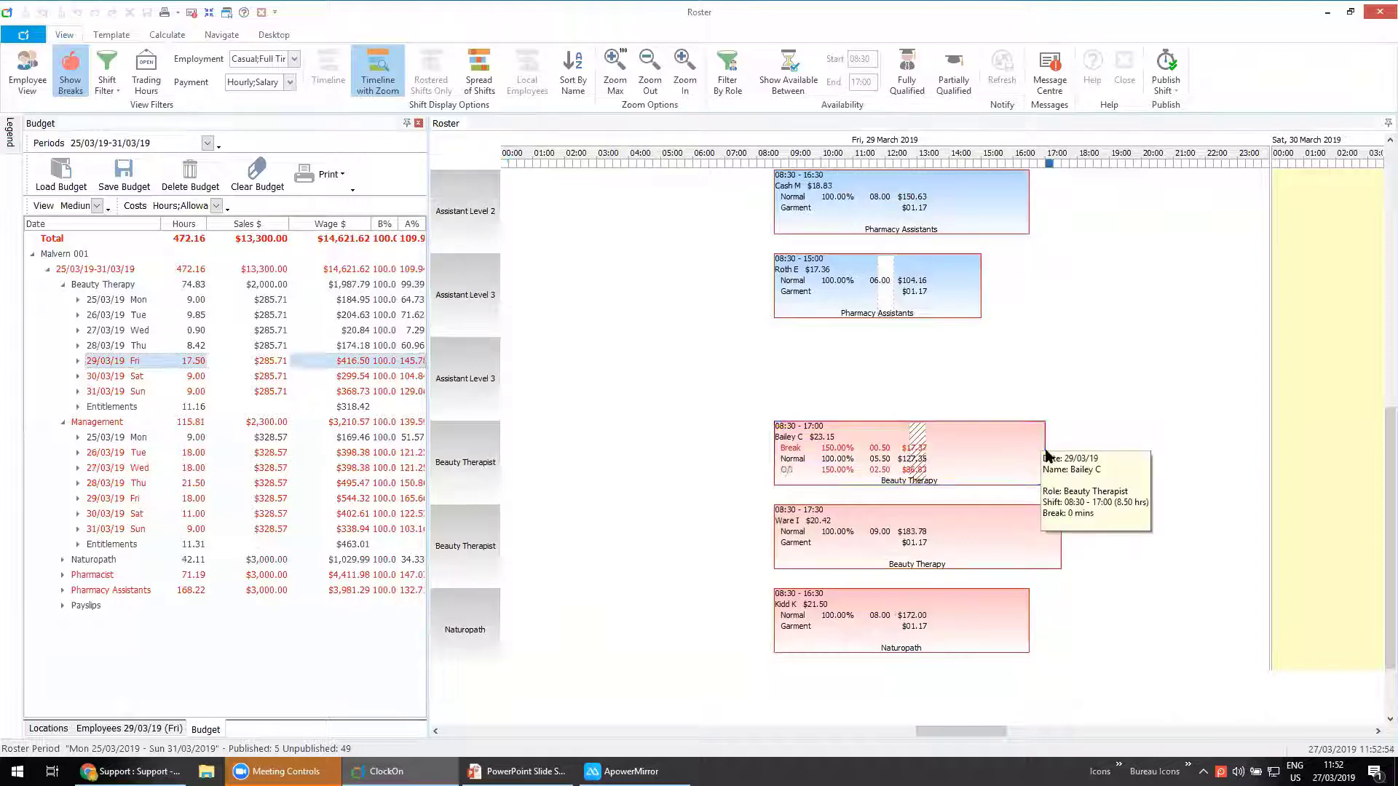
click(1042, 440)
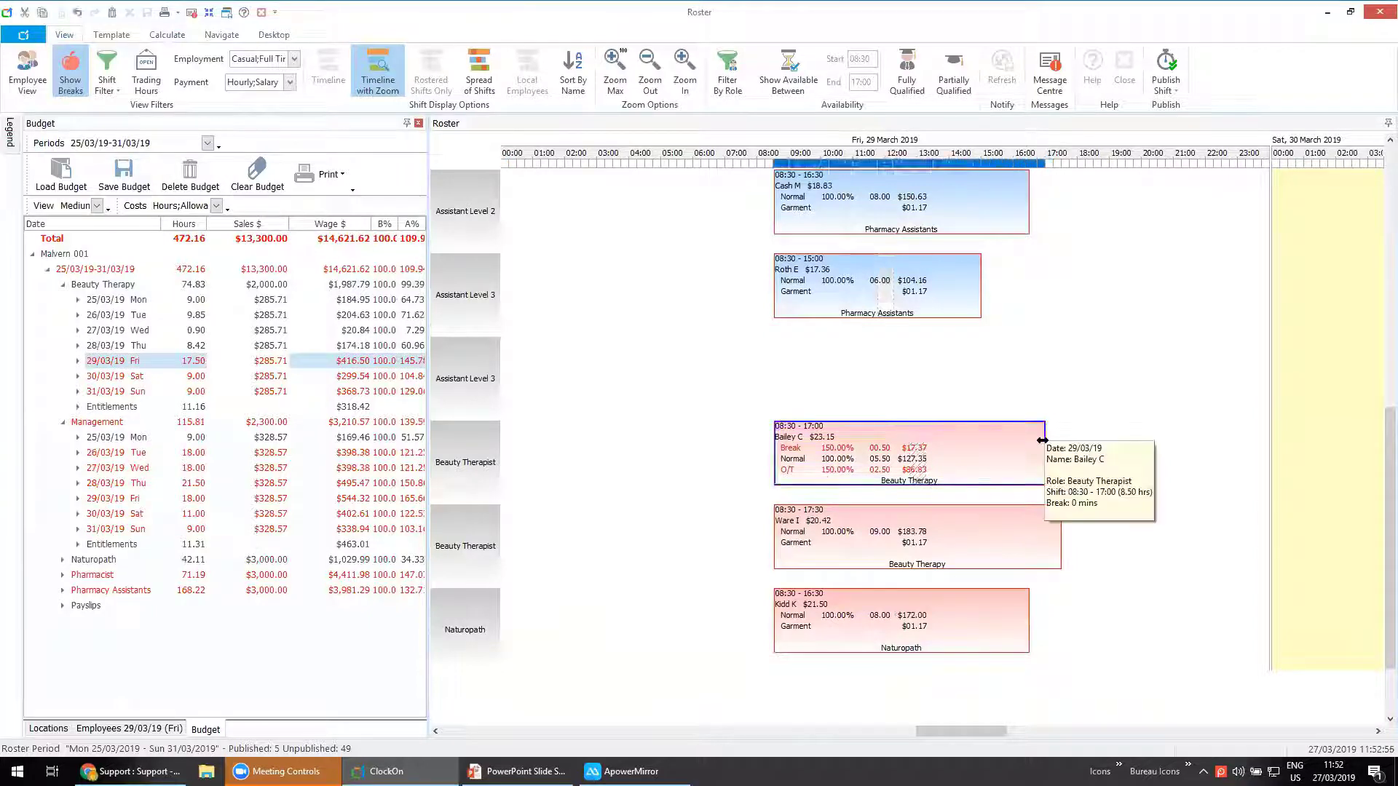
drag(1043, 440, 962, 443)
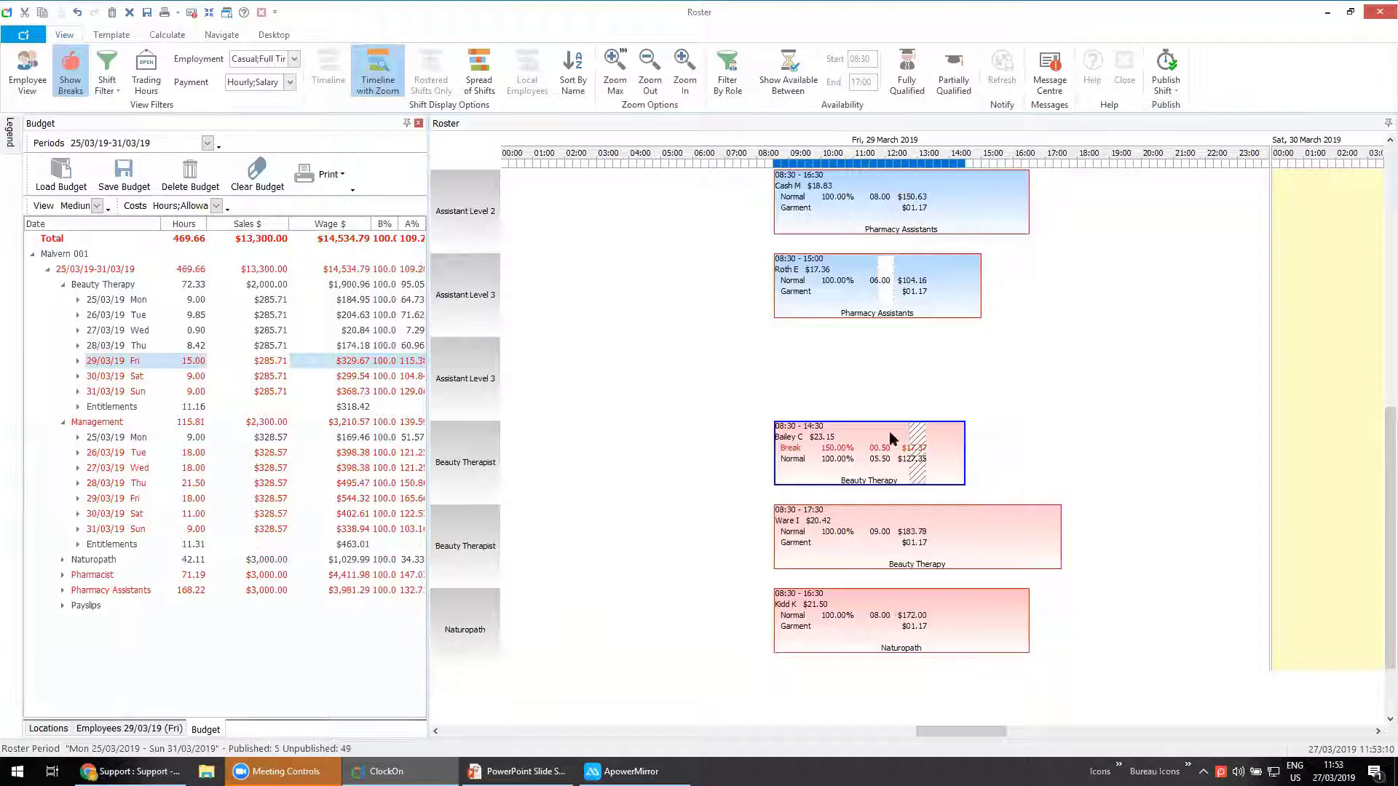
Filter the employee list by the Friday 08:30-17:00 Beauty Therapist shift's role and by availability during its hours.
mouse_move(917, 532)
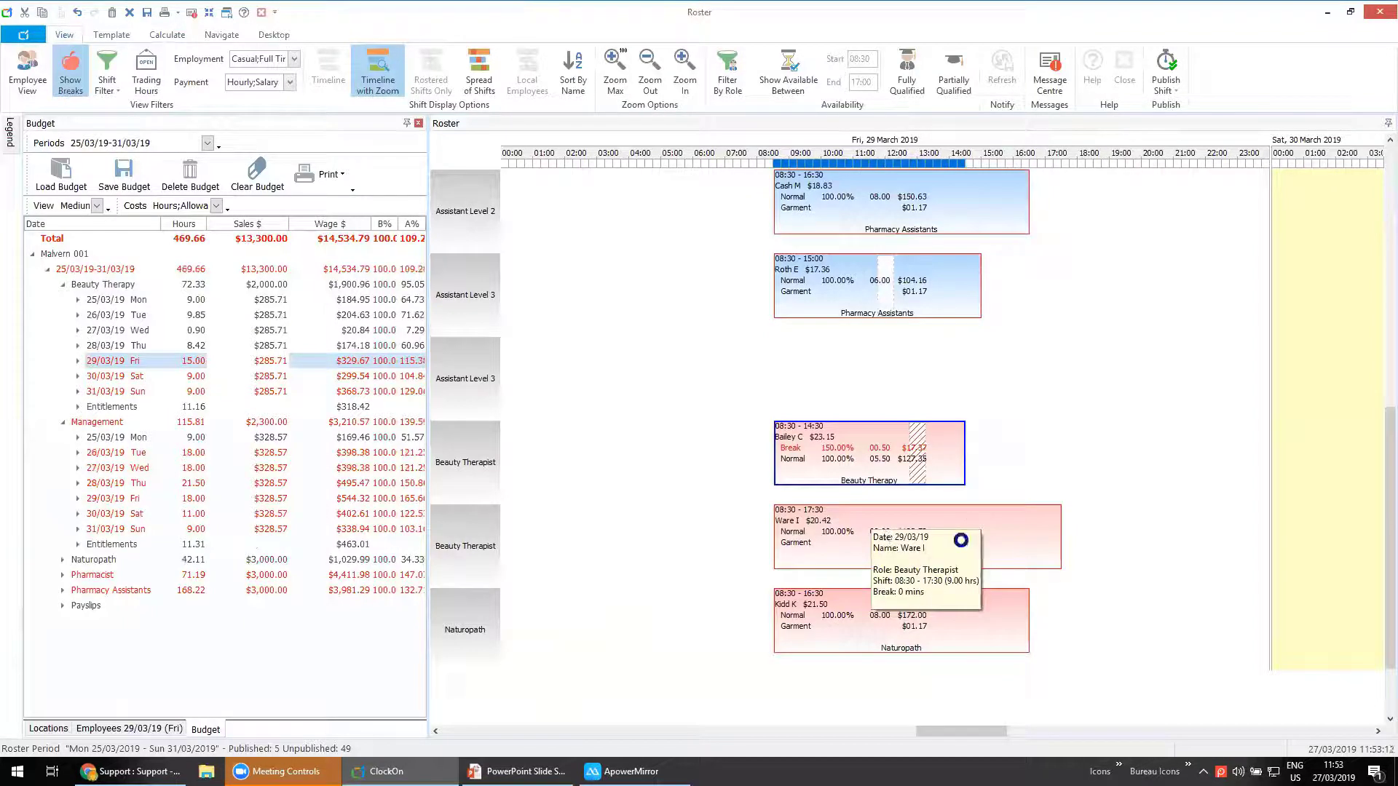
click(139, 729)
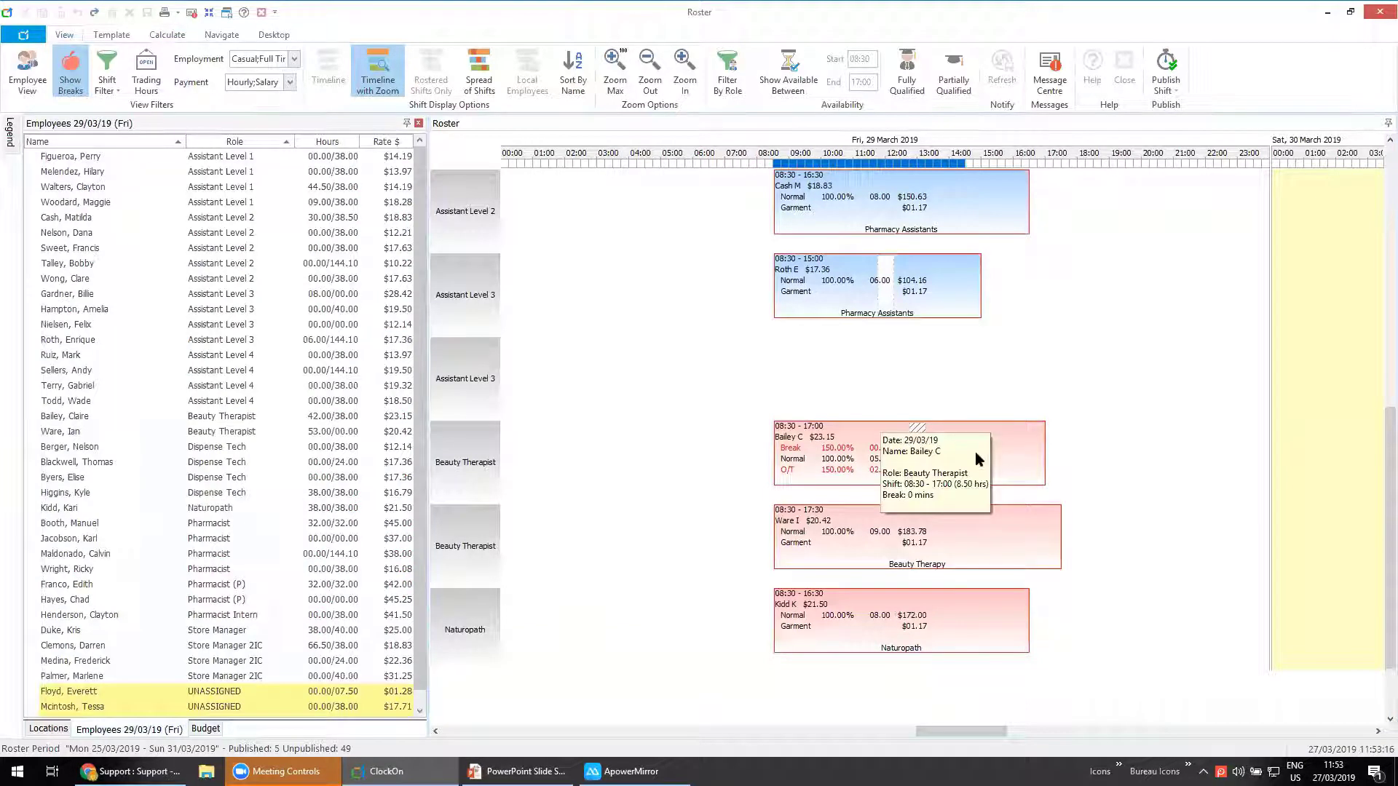
click(979, 430)
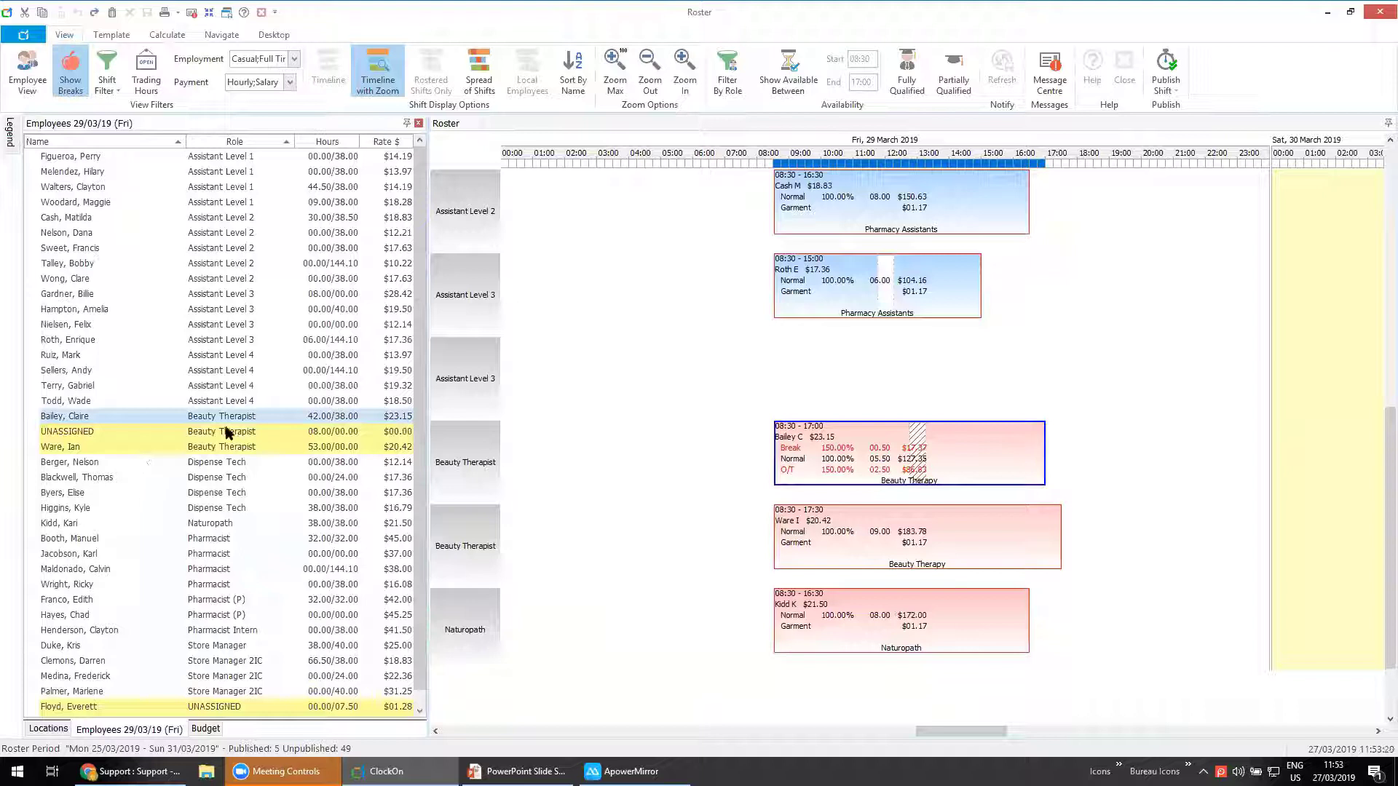
click(735, 73)
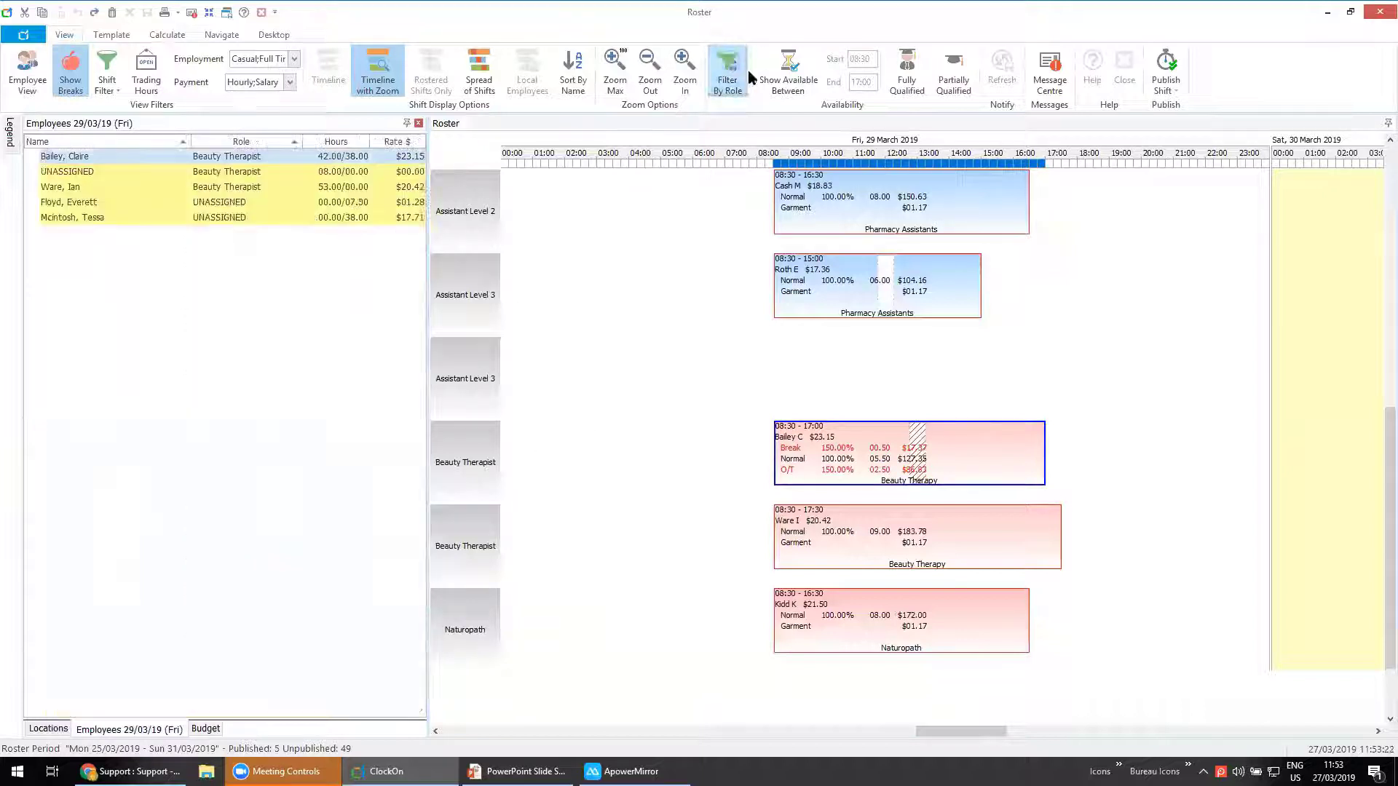
click(784, 70)
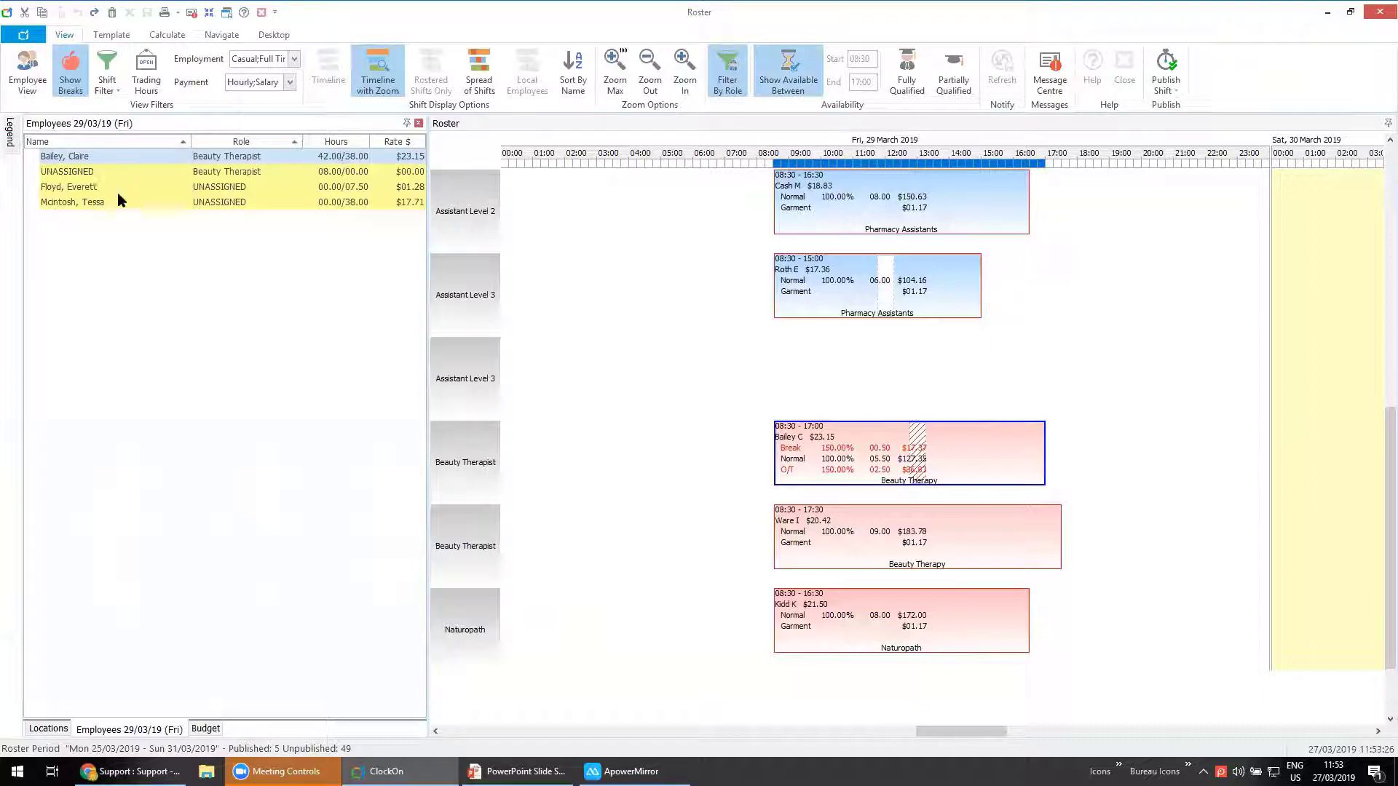
Reassign the Friday 08:30-17:00 Beauty Therapist shift to the available $1.28-rate employee, and clear the availability and role filters.
drag(82, 191, 965, 459)
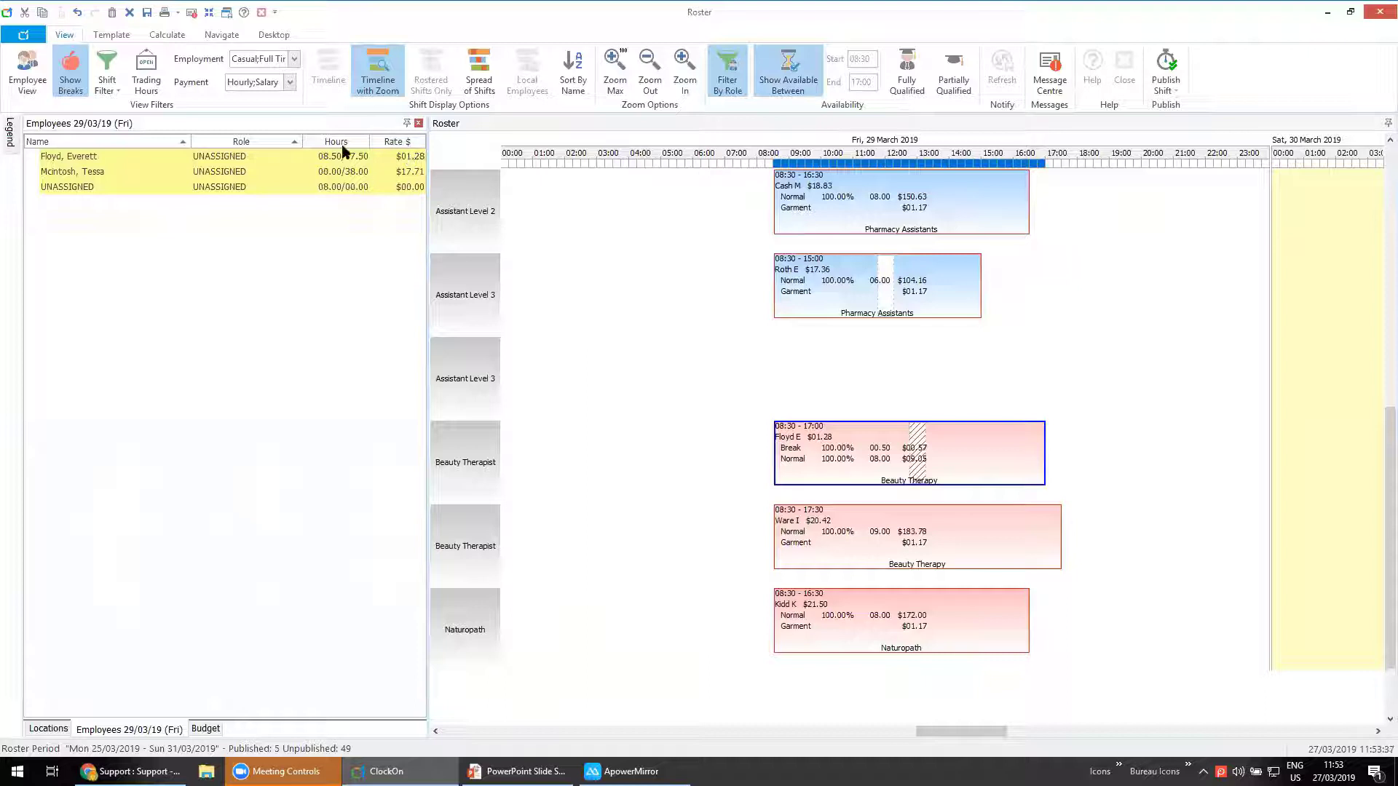
click(800, 72)
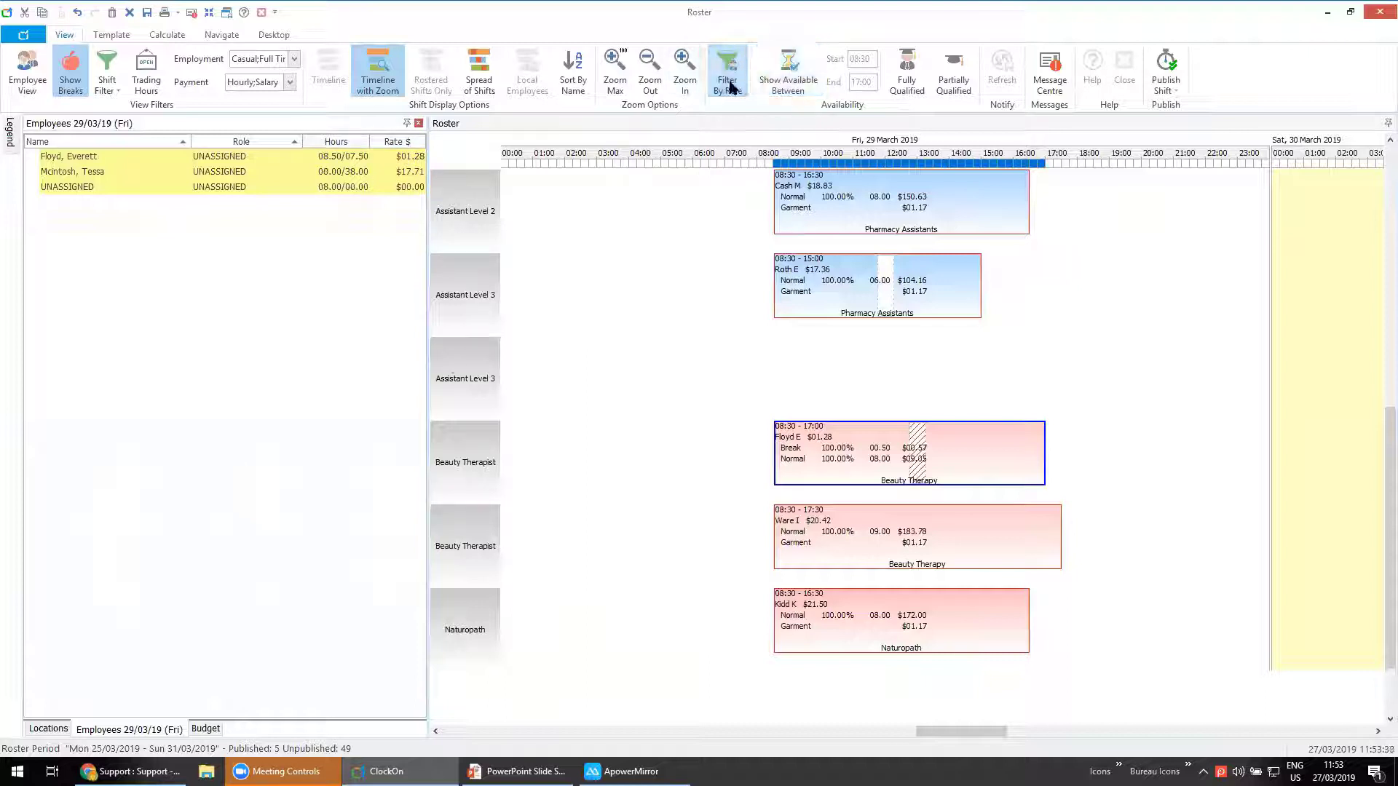
click(729, 81)
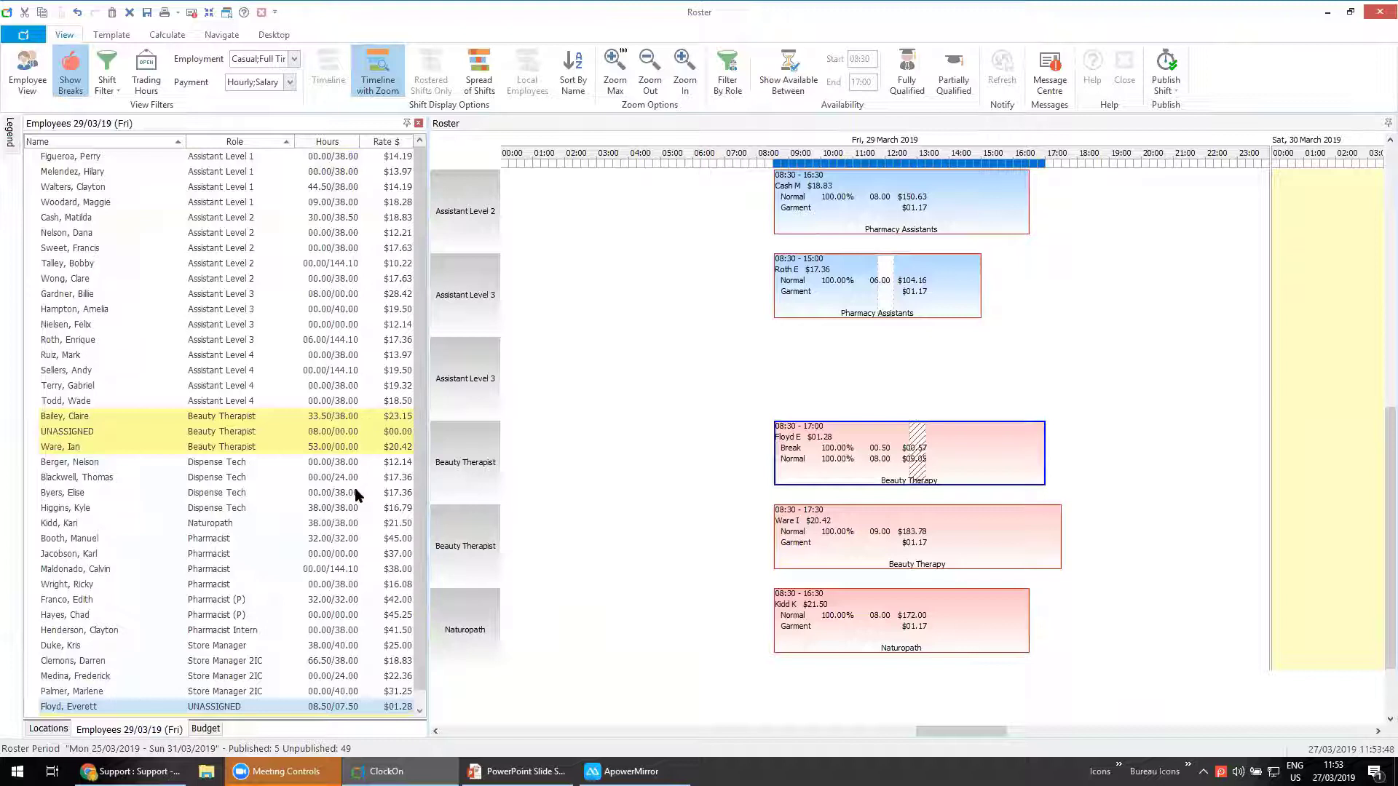
Filter the employee list by the role of the Friday 08:30-15:00 Assistant Level 3 shift.
click(811, 273)
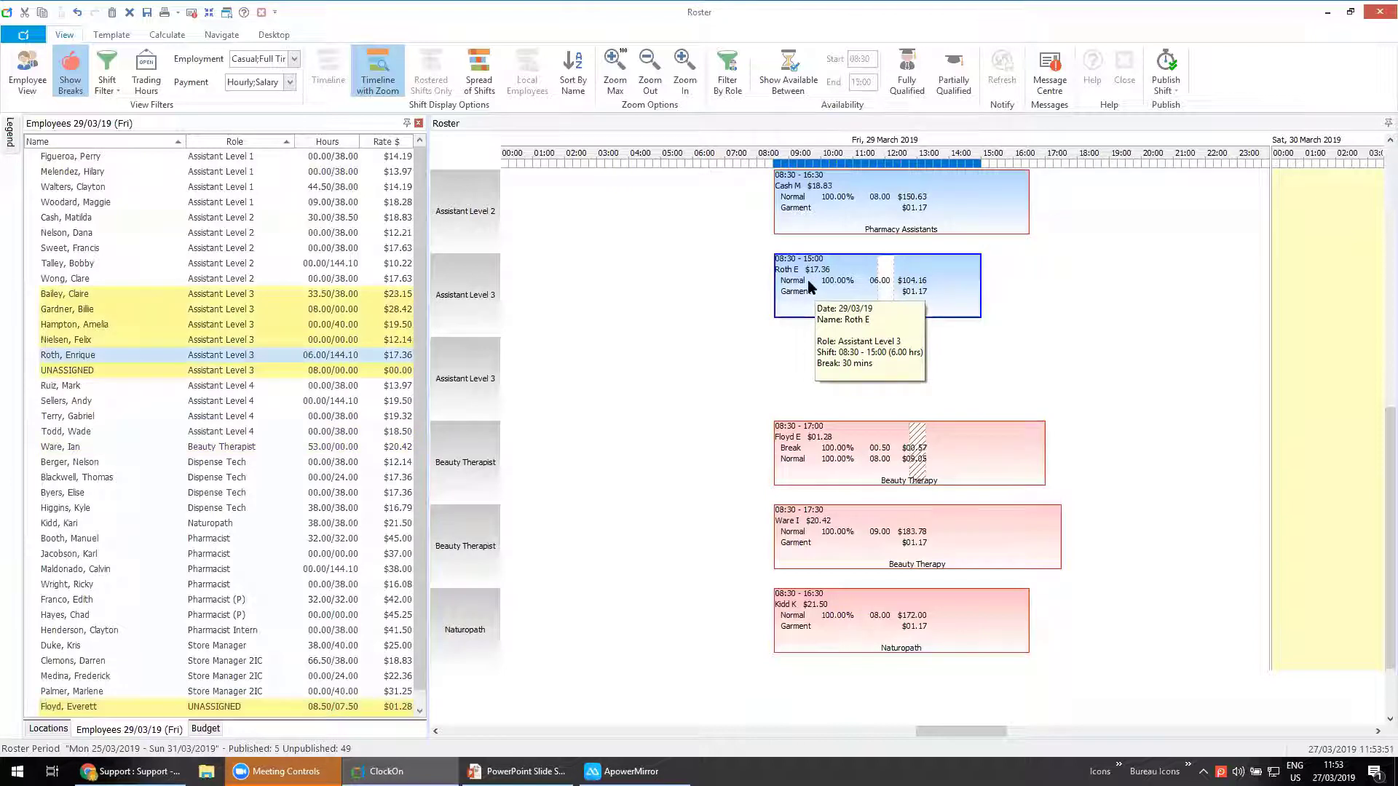
click(727, 72)
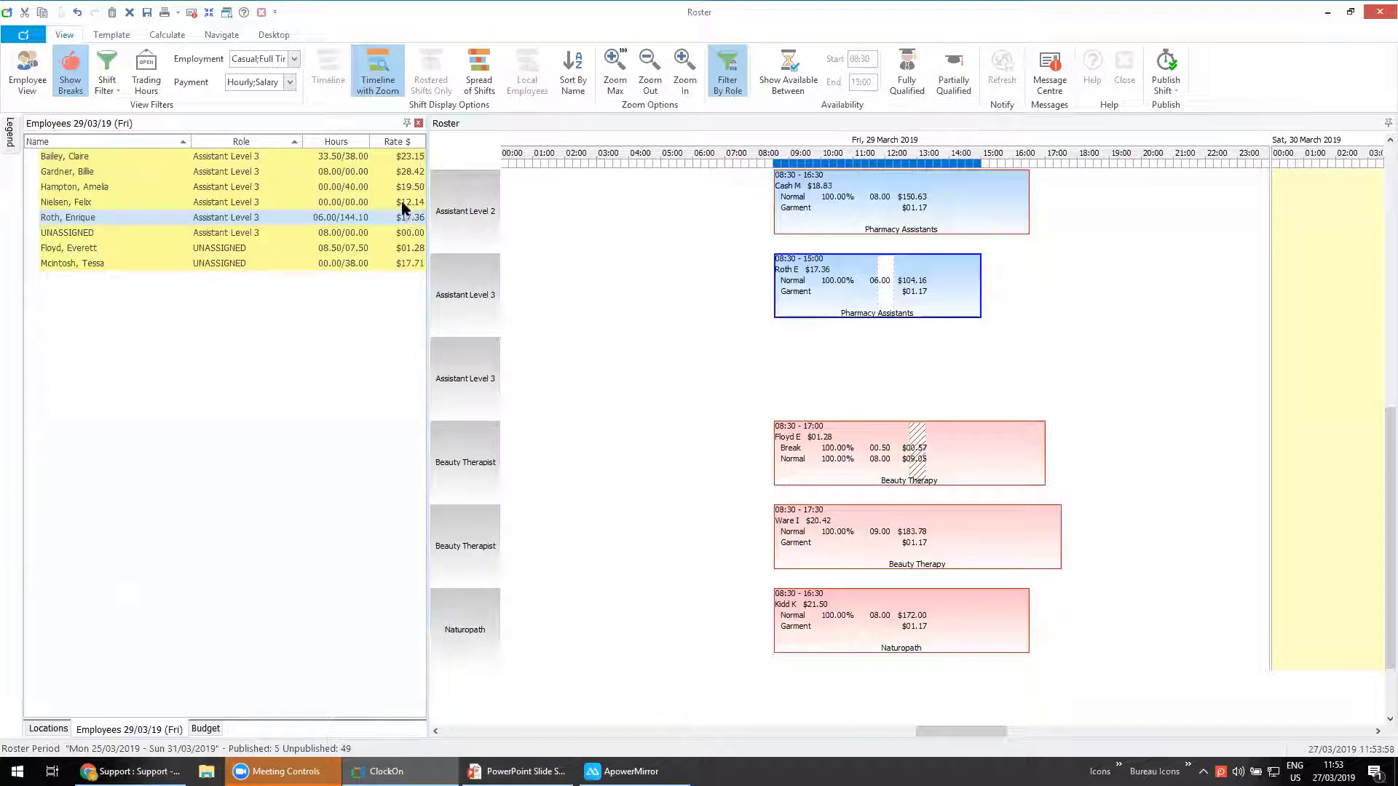
Reassign the Friday 29 March 08:30-15:00 Assistant Level 3 shift to the employee with the $12.14 rate.
drag(102, 203, 872, 289)
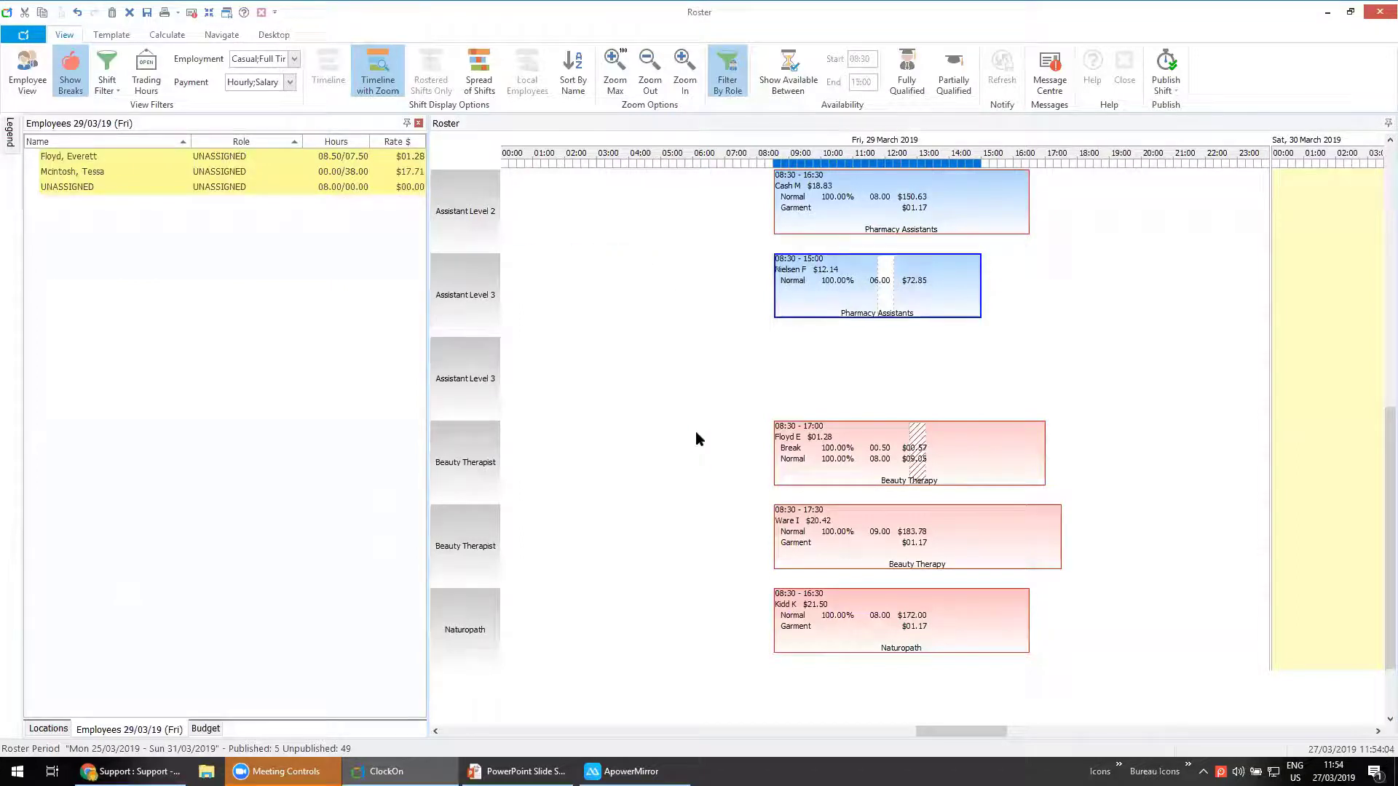
mouse_move(795, 290)
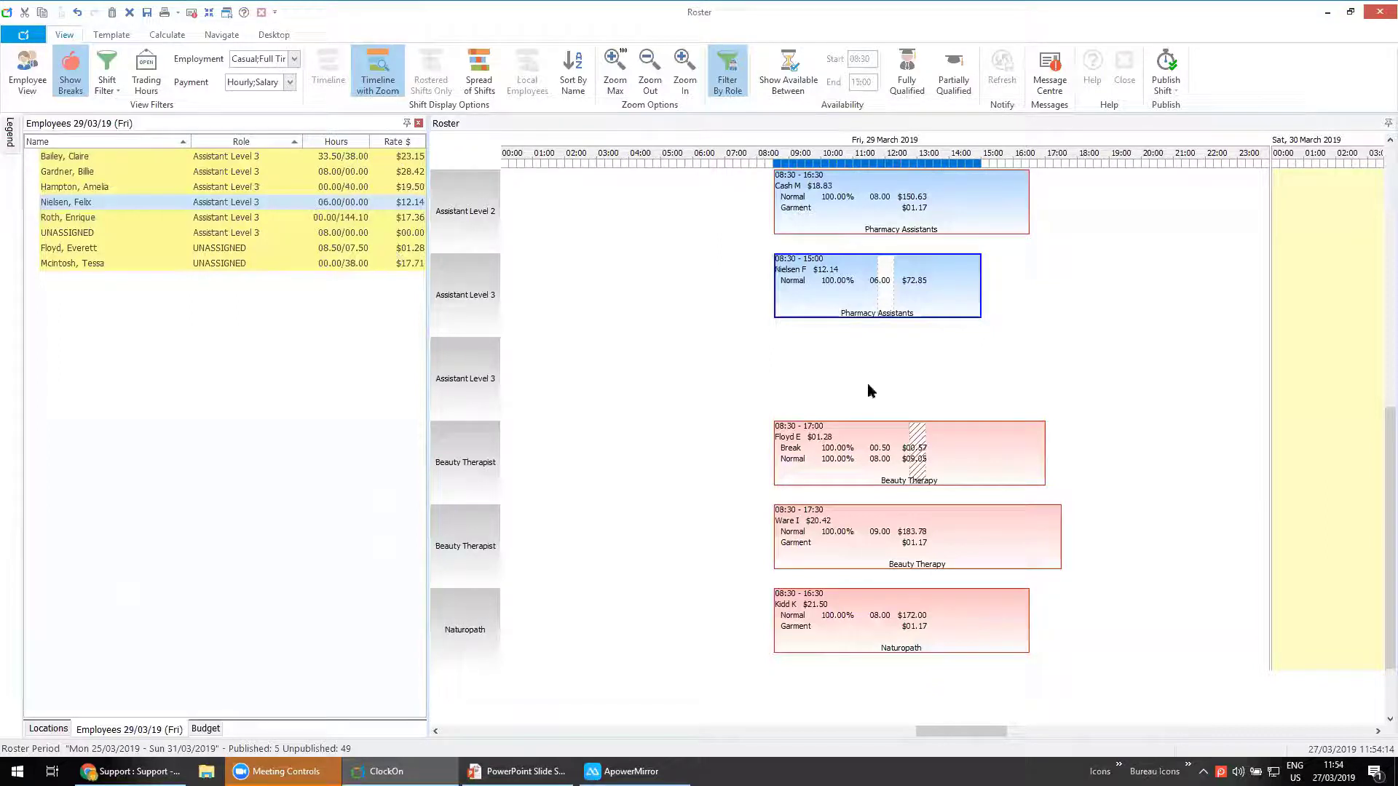
scroll(968, 488, down, 1)
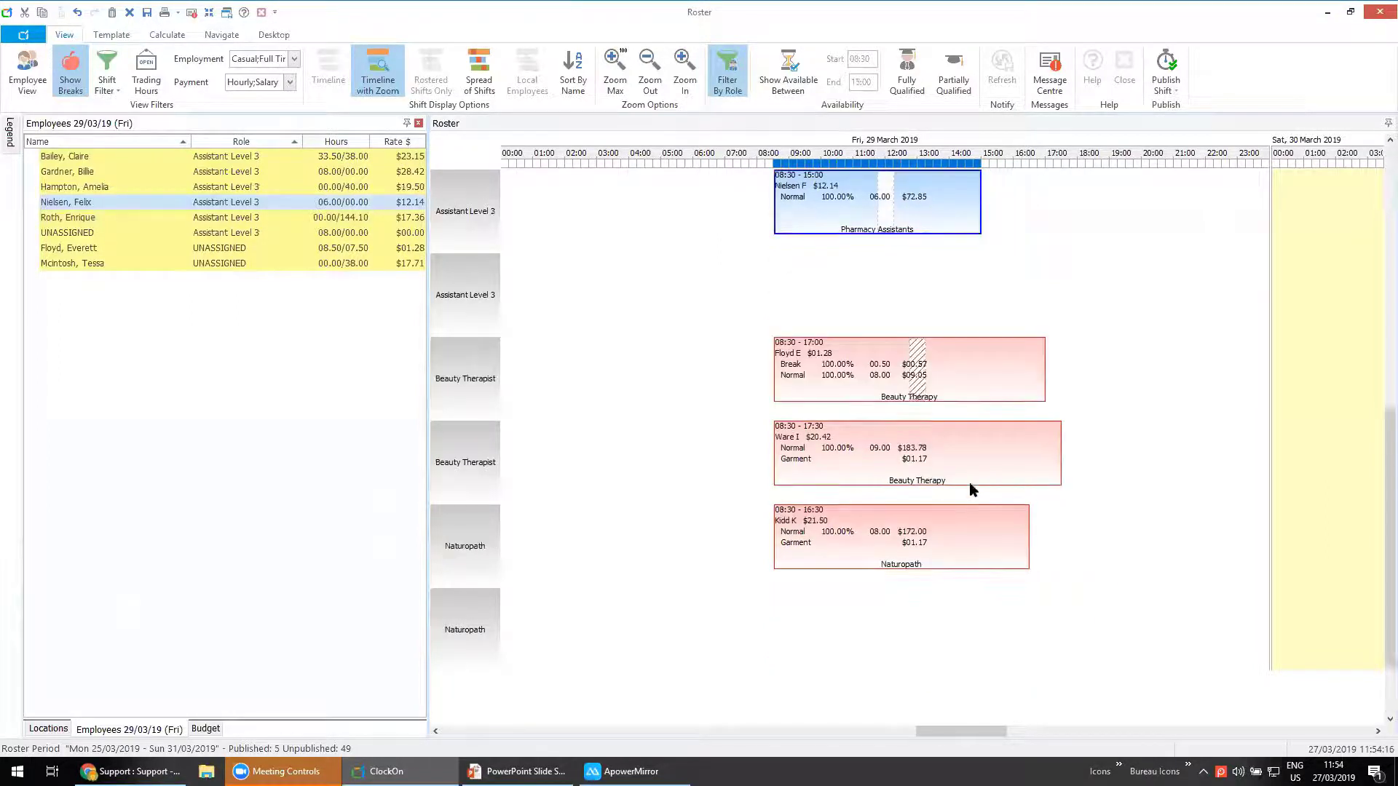
Display the roster budget and shorten the Friday 29 March 08:30-17:30 Store Manager shift to finish at 12:15.
scroll(968, 482, up, 6)
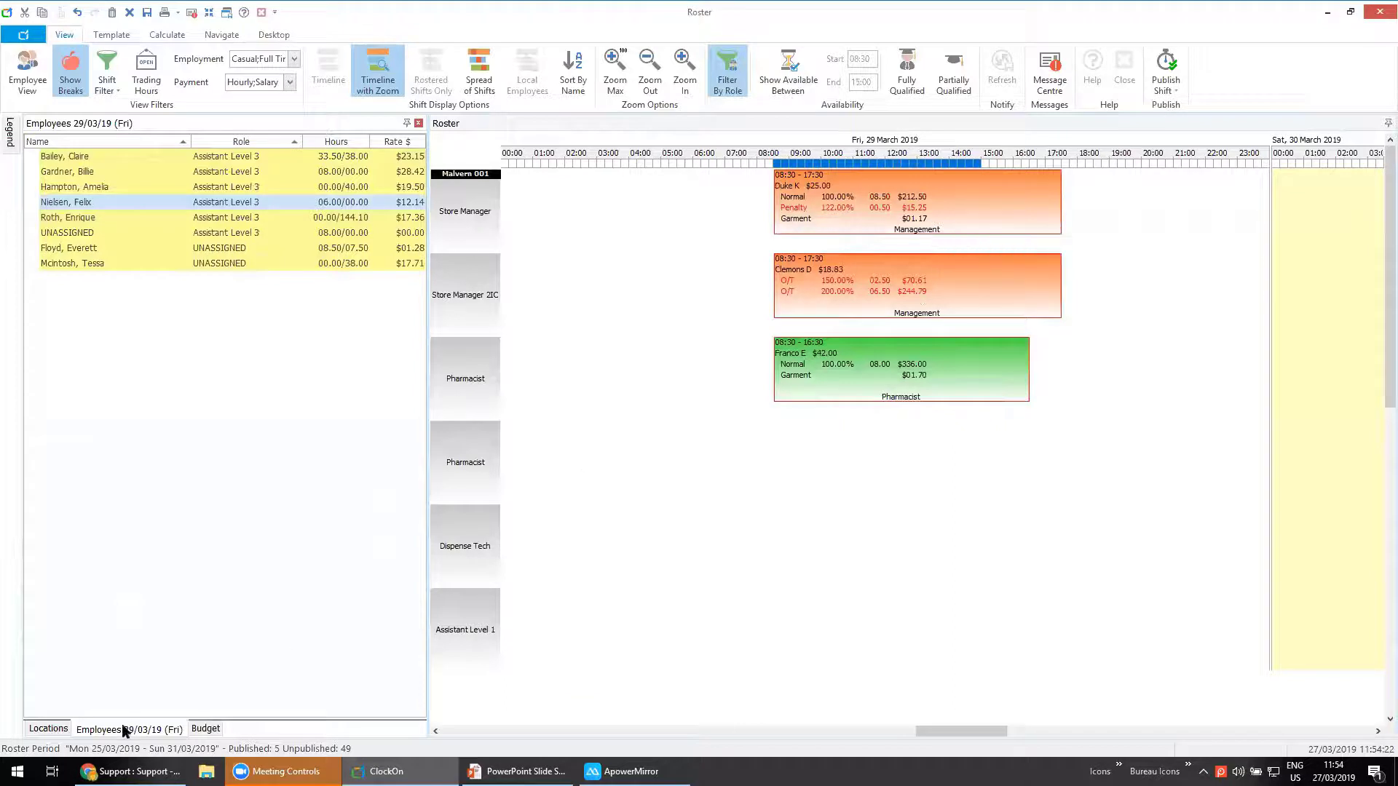
click(207, 729)
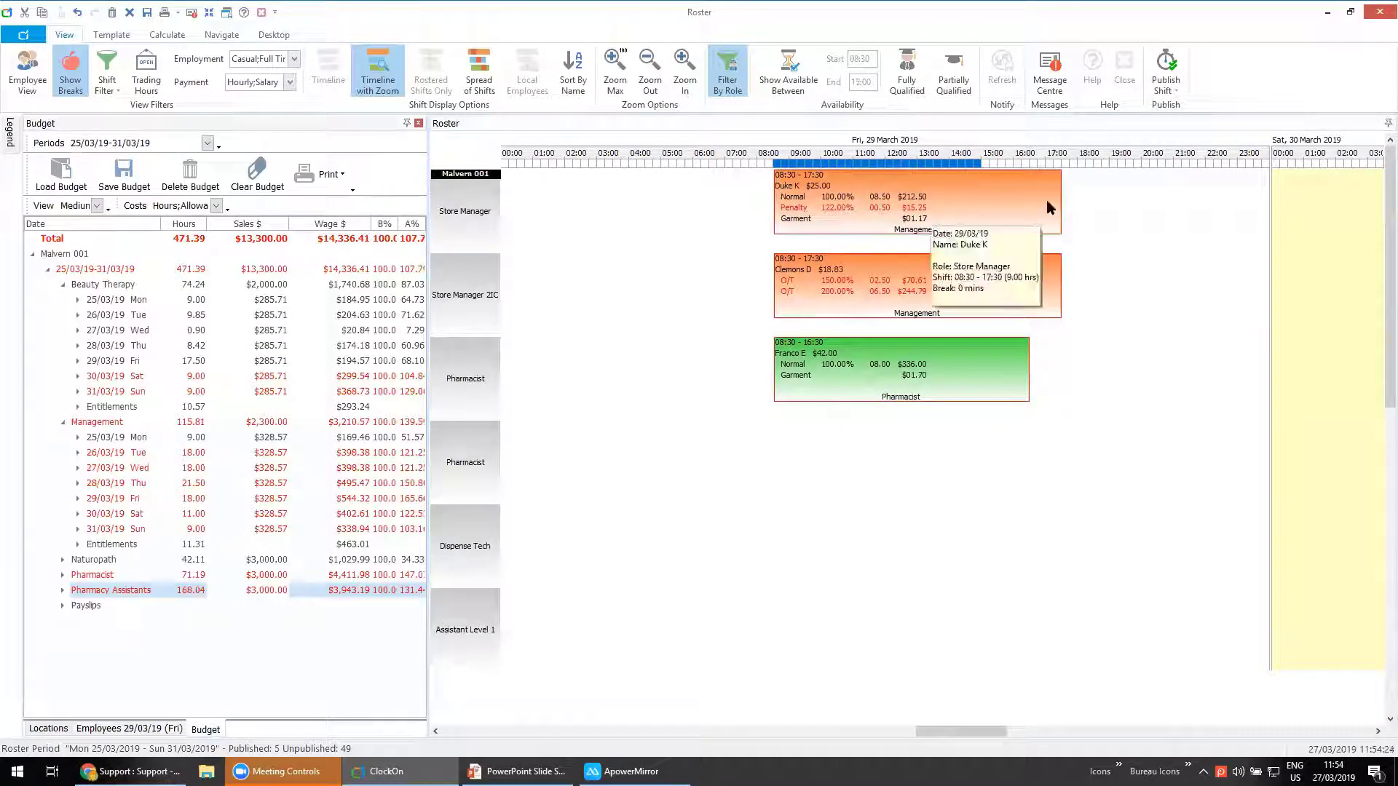
click(1011, 210)
drag(1010, 210, 887, 211)
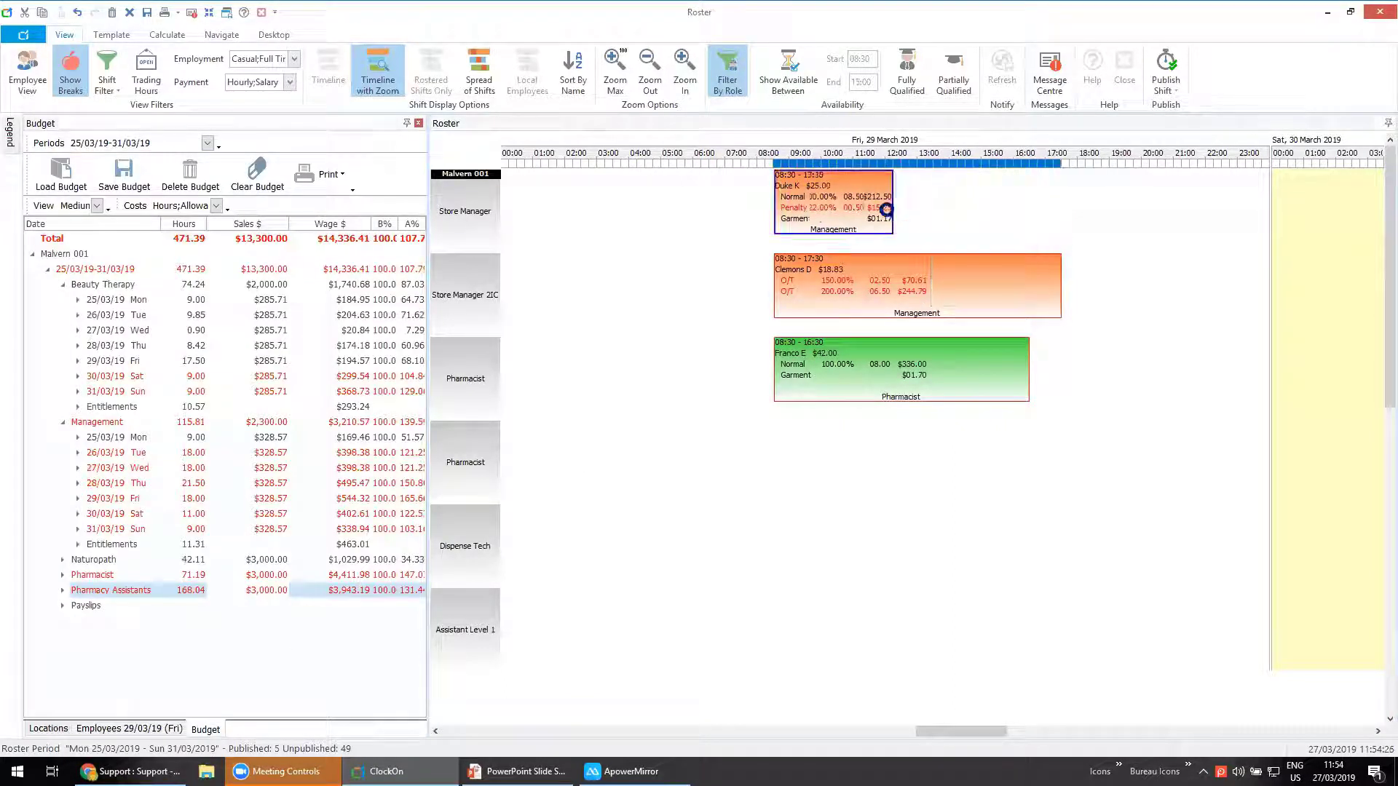
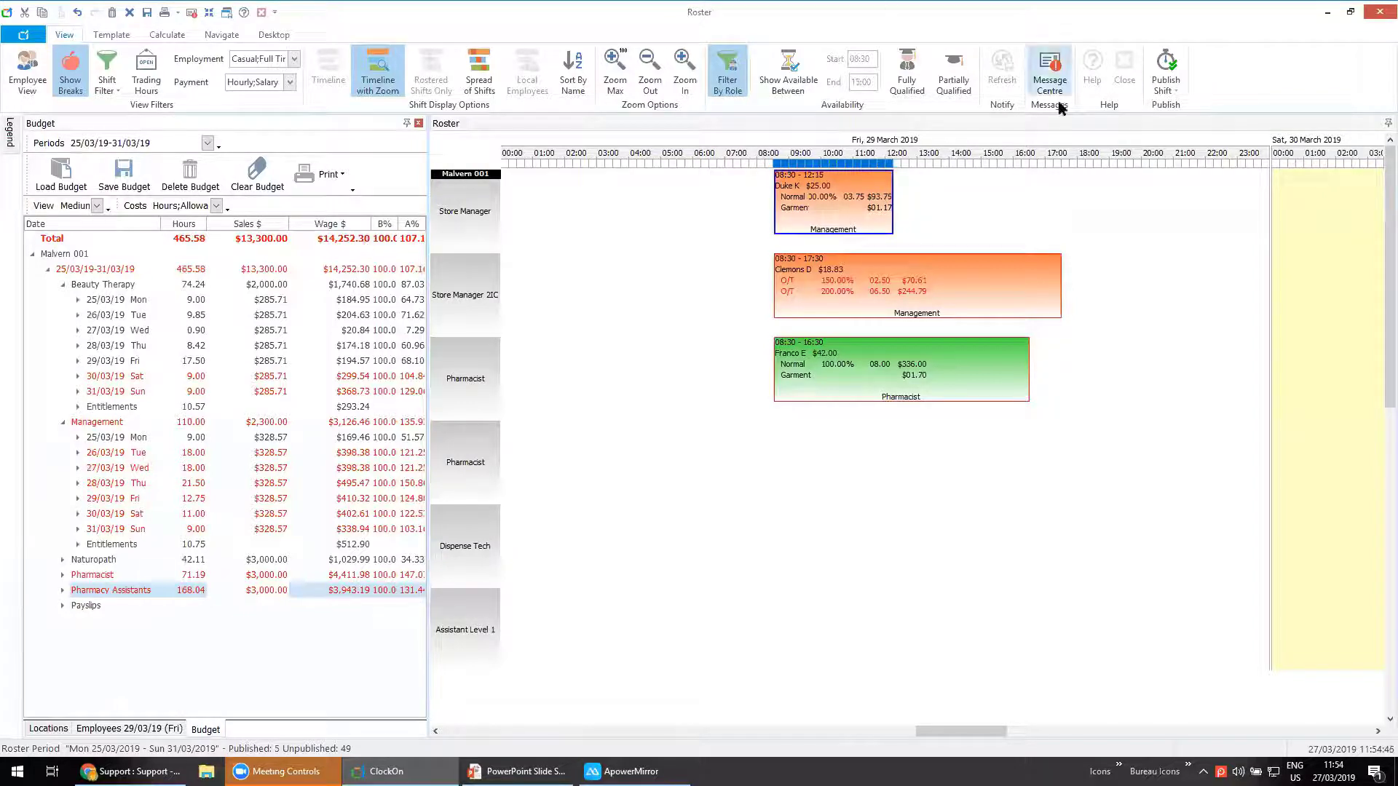
Close the roster, saving its changes, and close the open employee details window.
click(1376, 16)
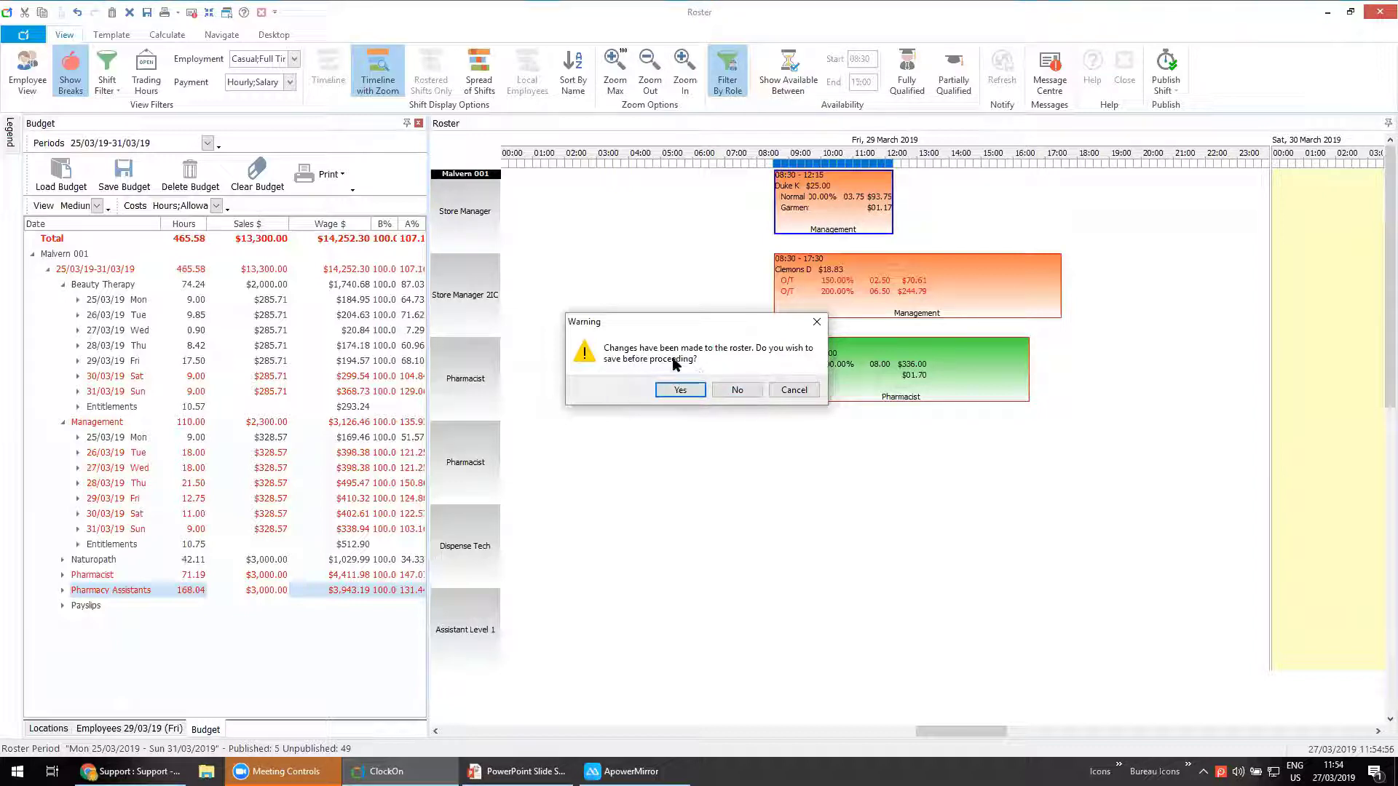
click(691, 392)
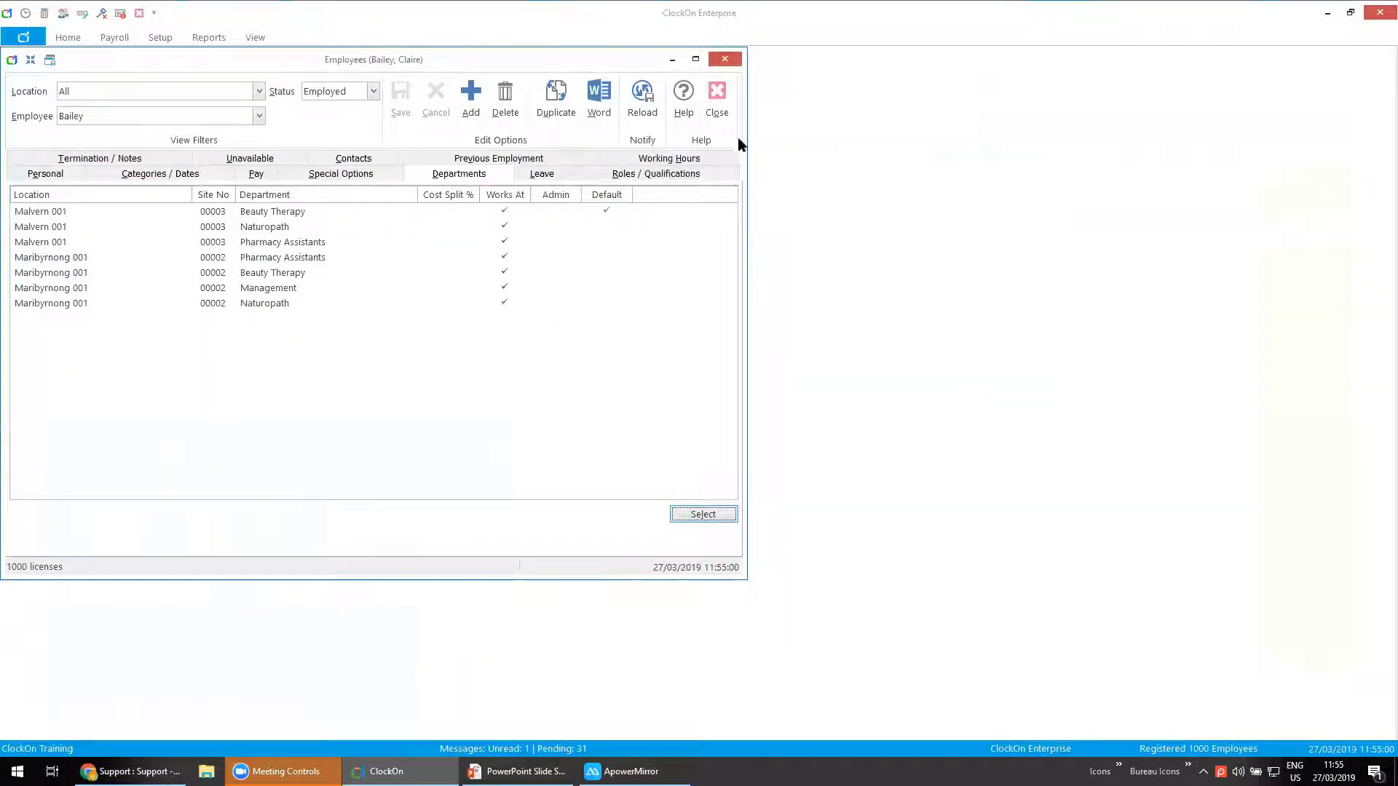
click(717, 95)
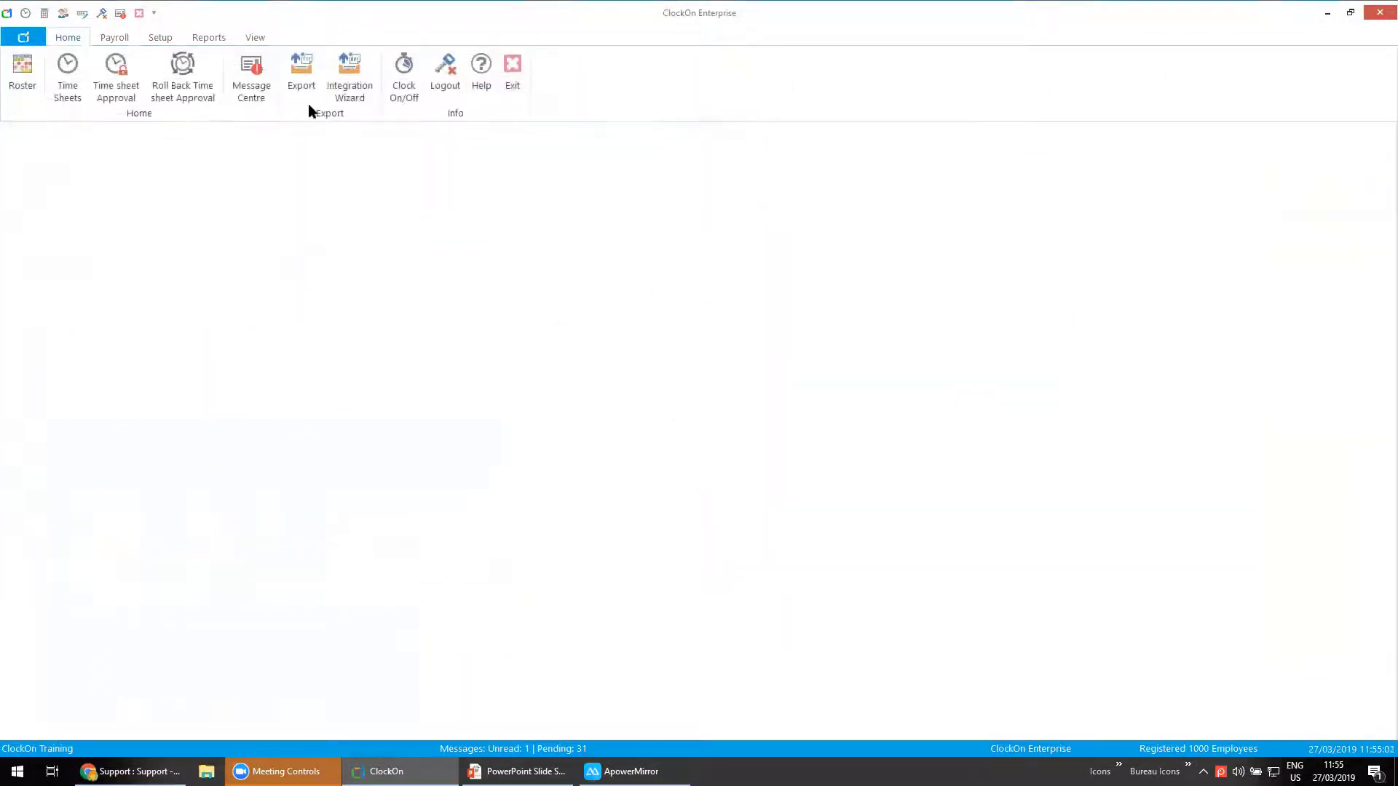
Open the employee details of a Malvern 001 employee, review the selectable security levels, and close the record without changing it.
click(63, 13)
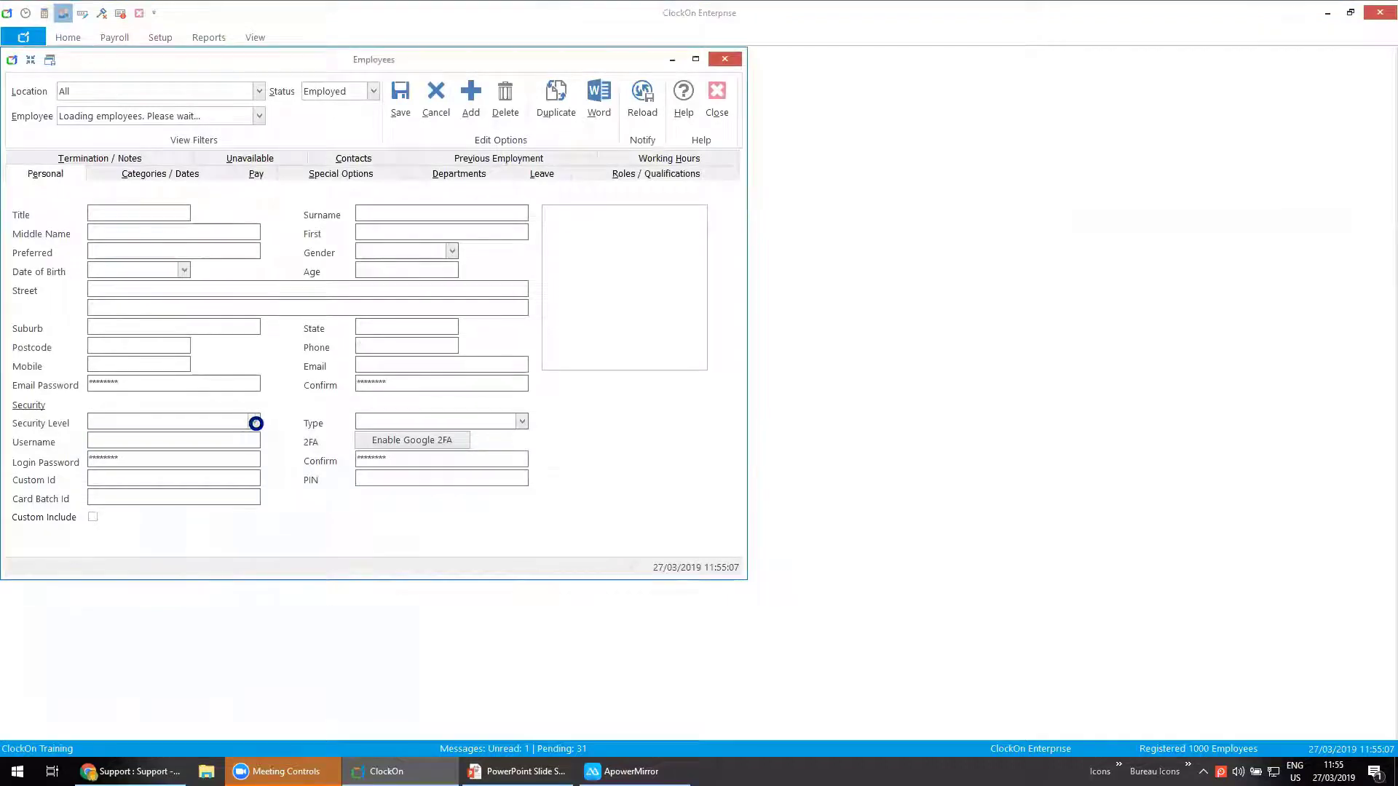
click(259, 116)
click(118, 256)
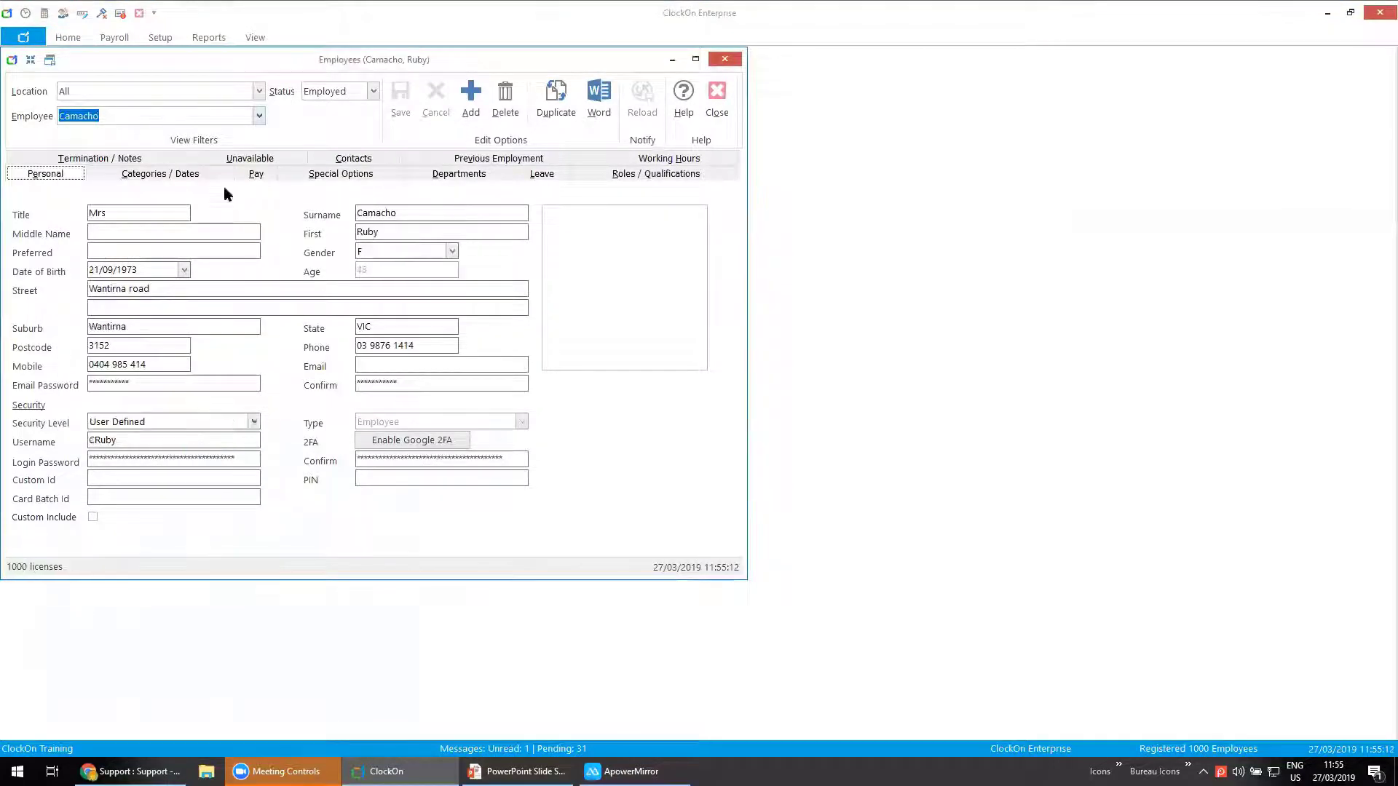
click(259, 117)
click(128, 222)
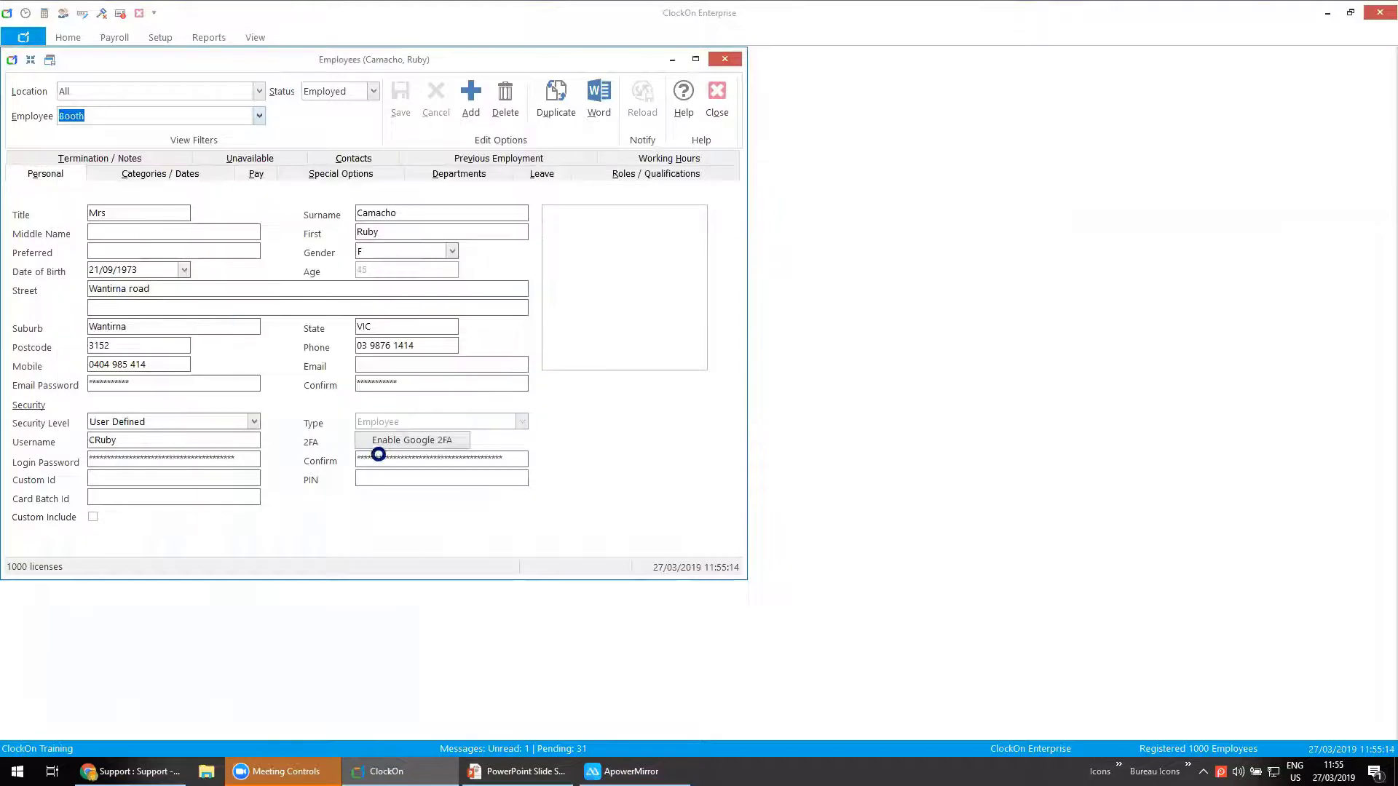
click(253, 423)
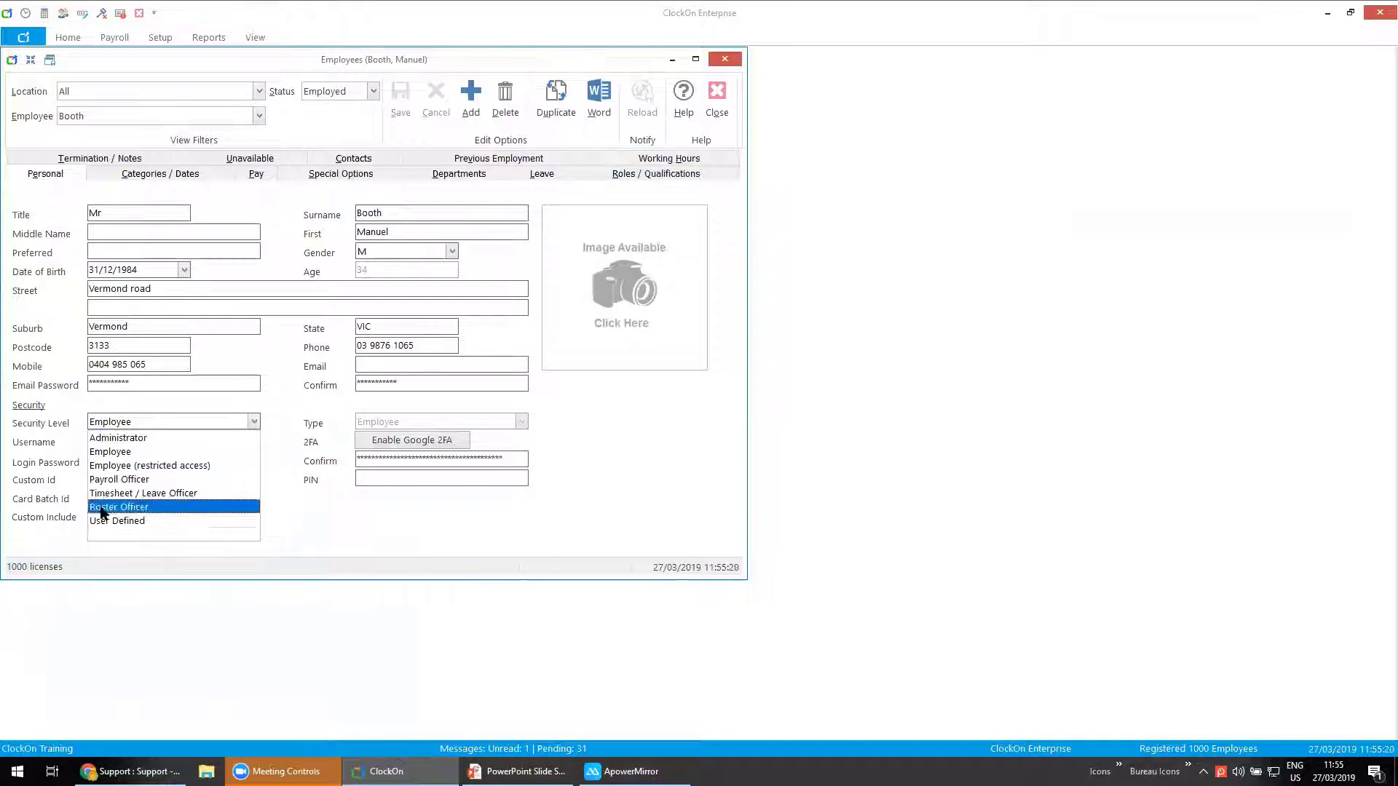
click(550, 536)
click(717, 98)
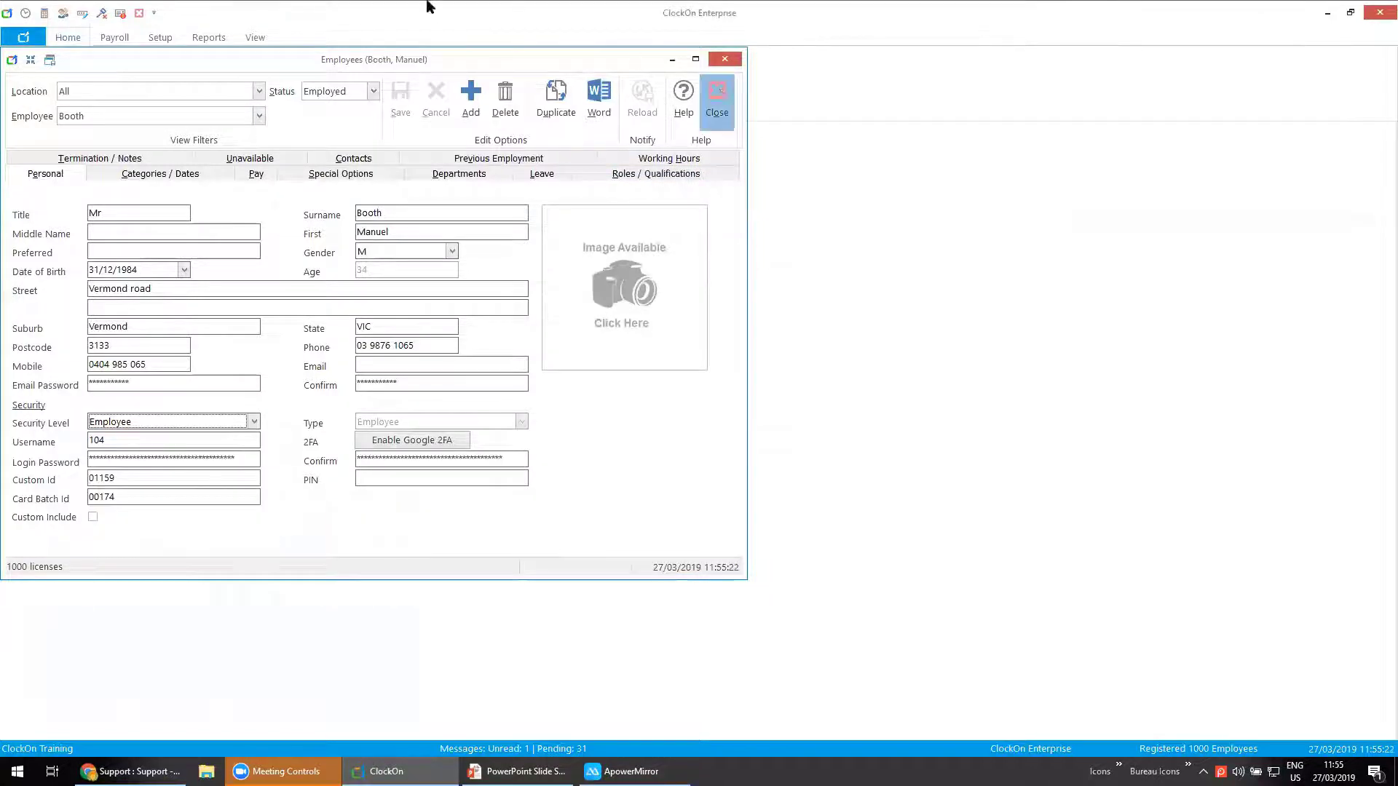
In Security Roles, exclude "ClockOn GO - ClockOn | Allow clock on / off" from the Employee role, save, and close the window.
click(159, 37)
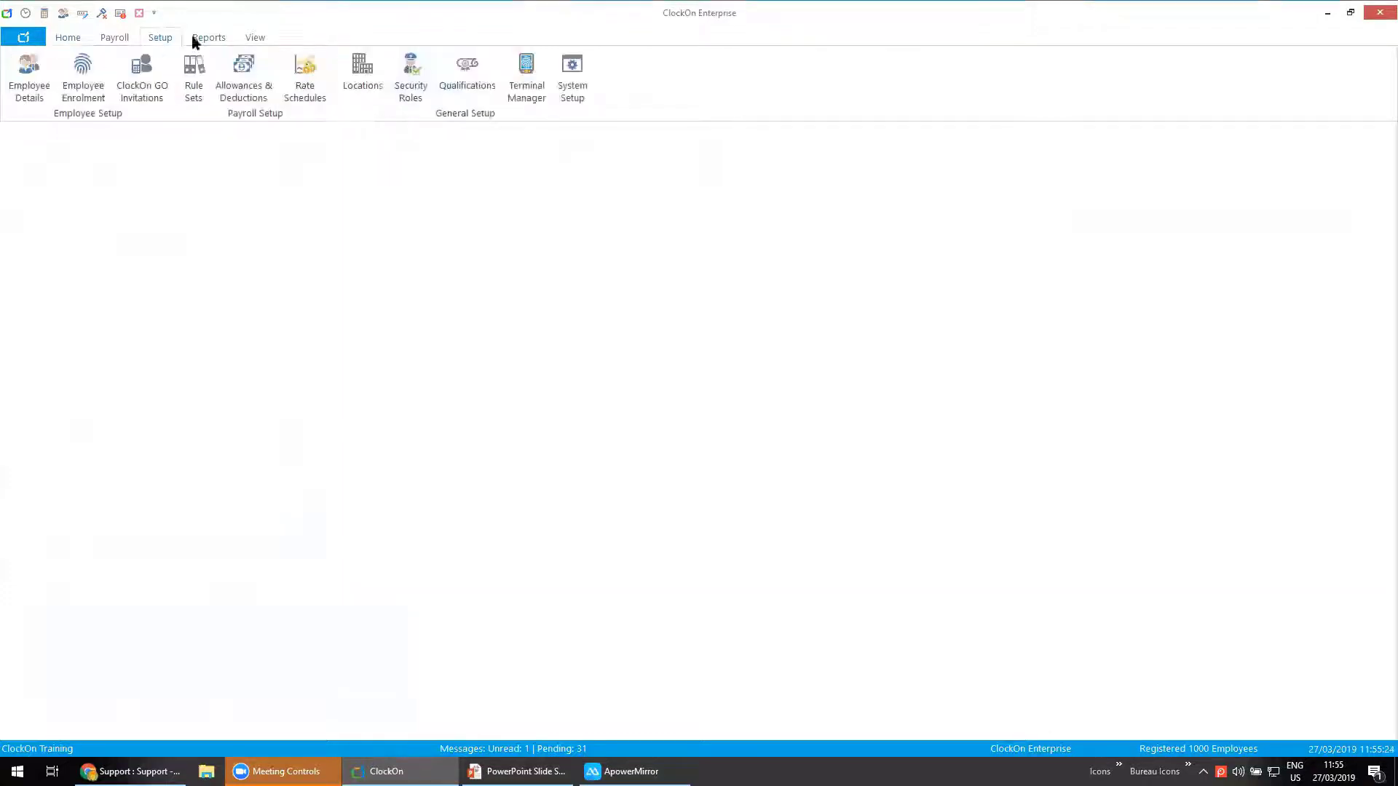
click(402, 80)
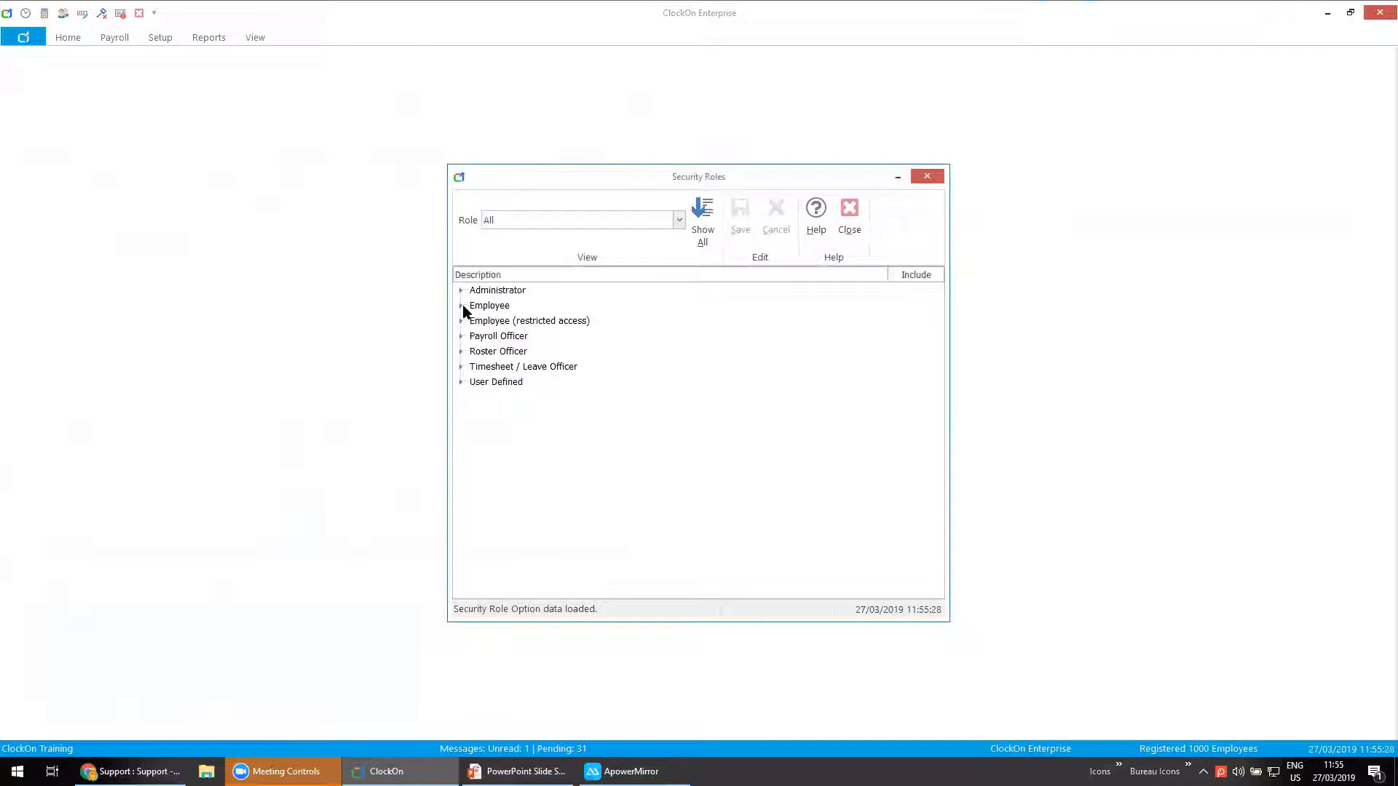
click(463, 307)
click(515, 367)
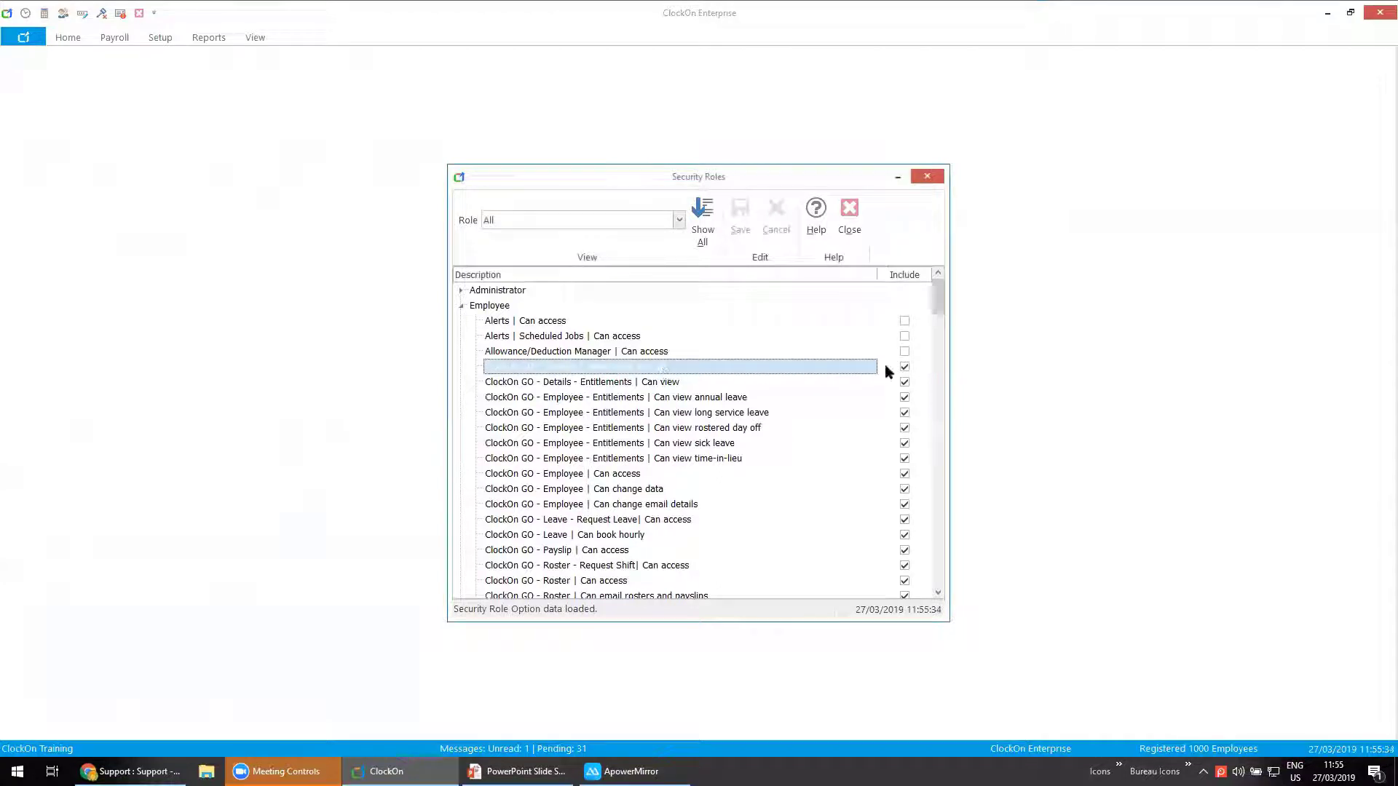
click(905, 366)
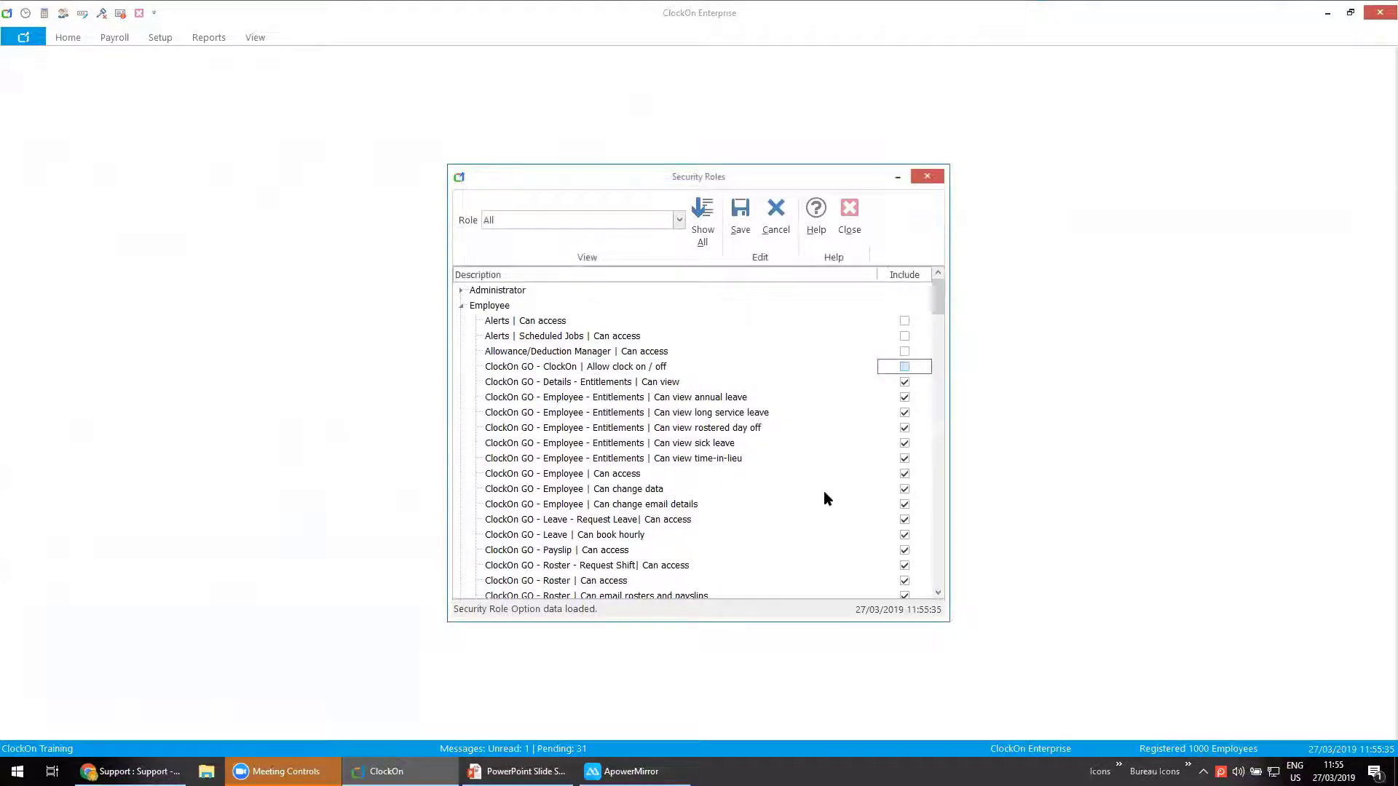
click(743, 240)
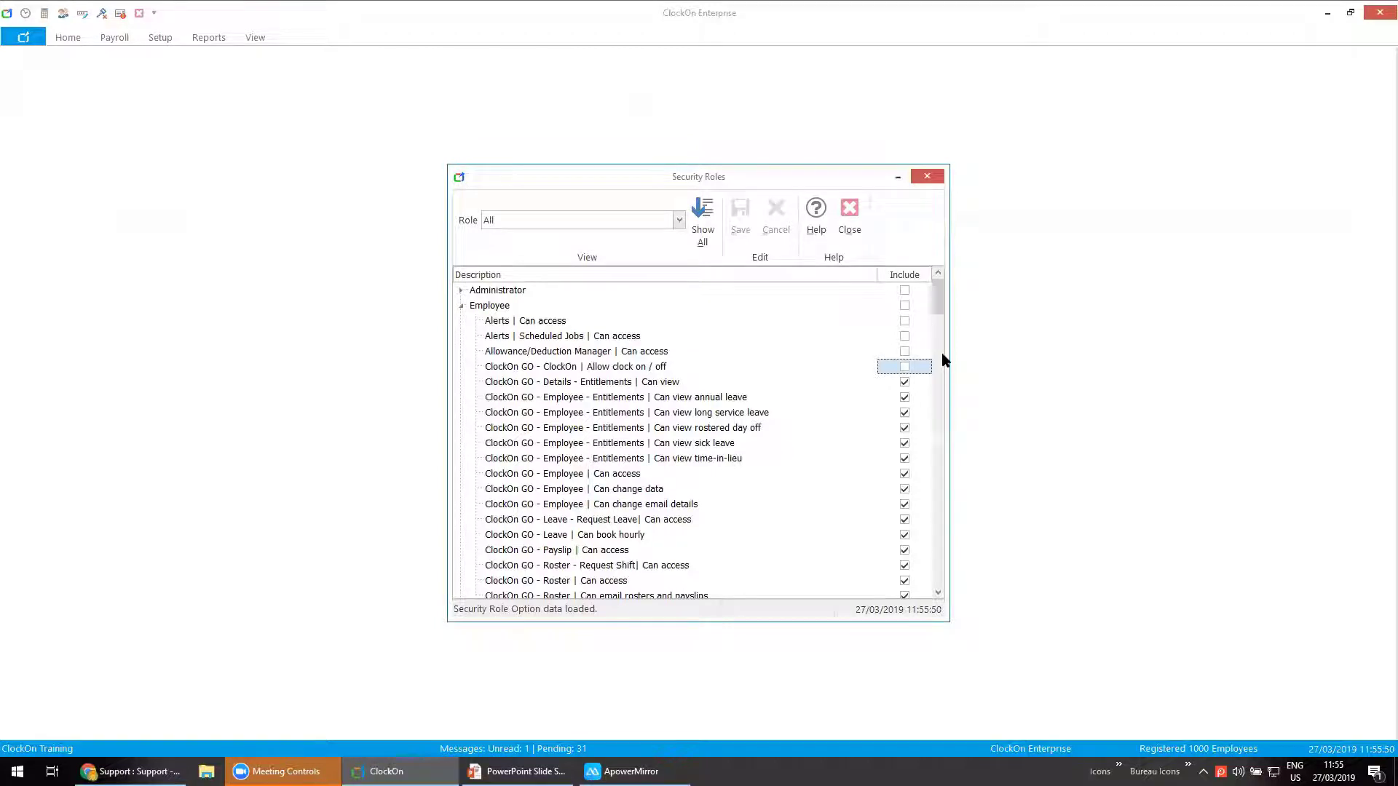
mouse_move(630, 771)
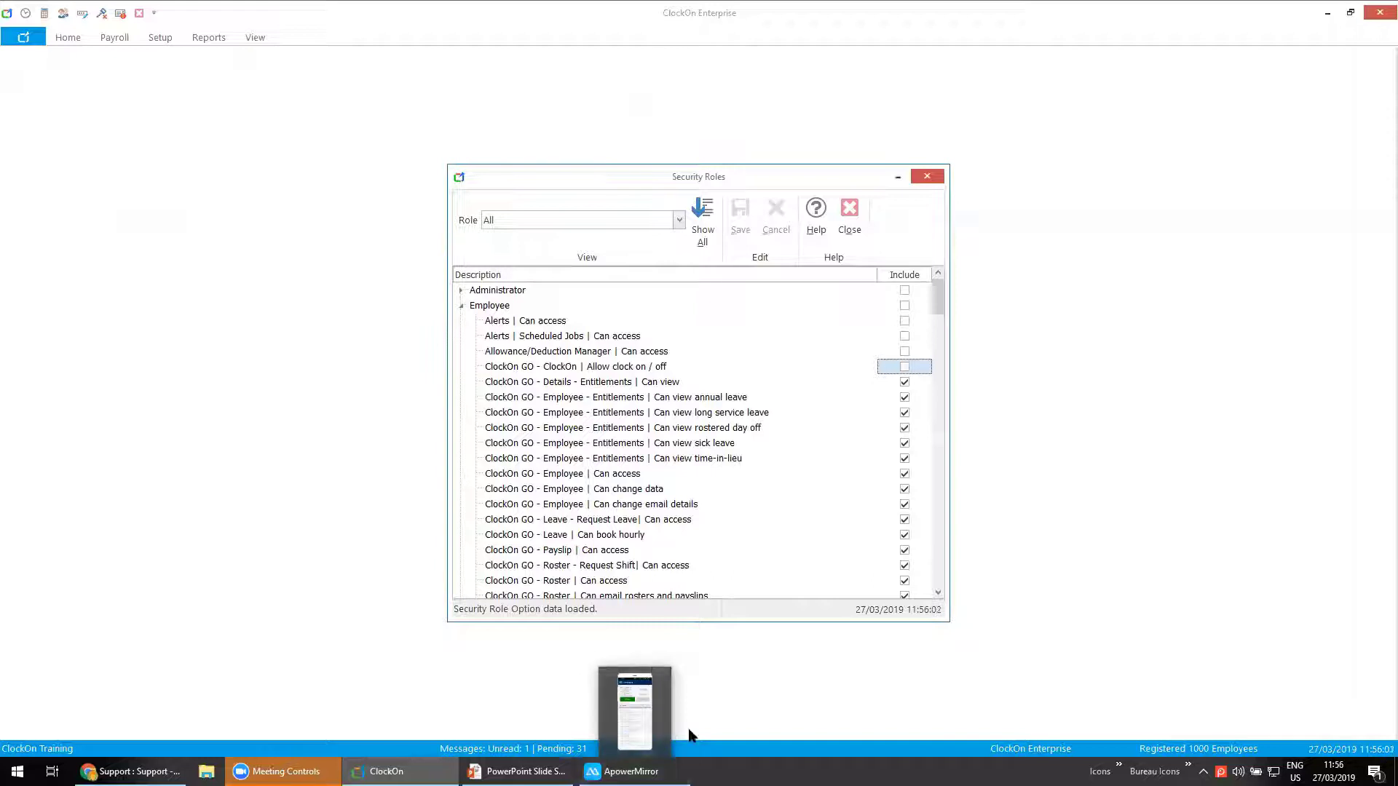
click(850, 219)
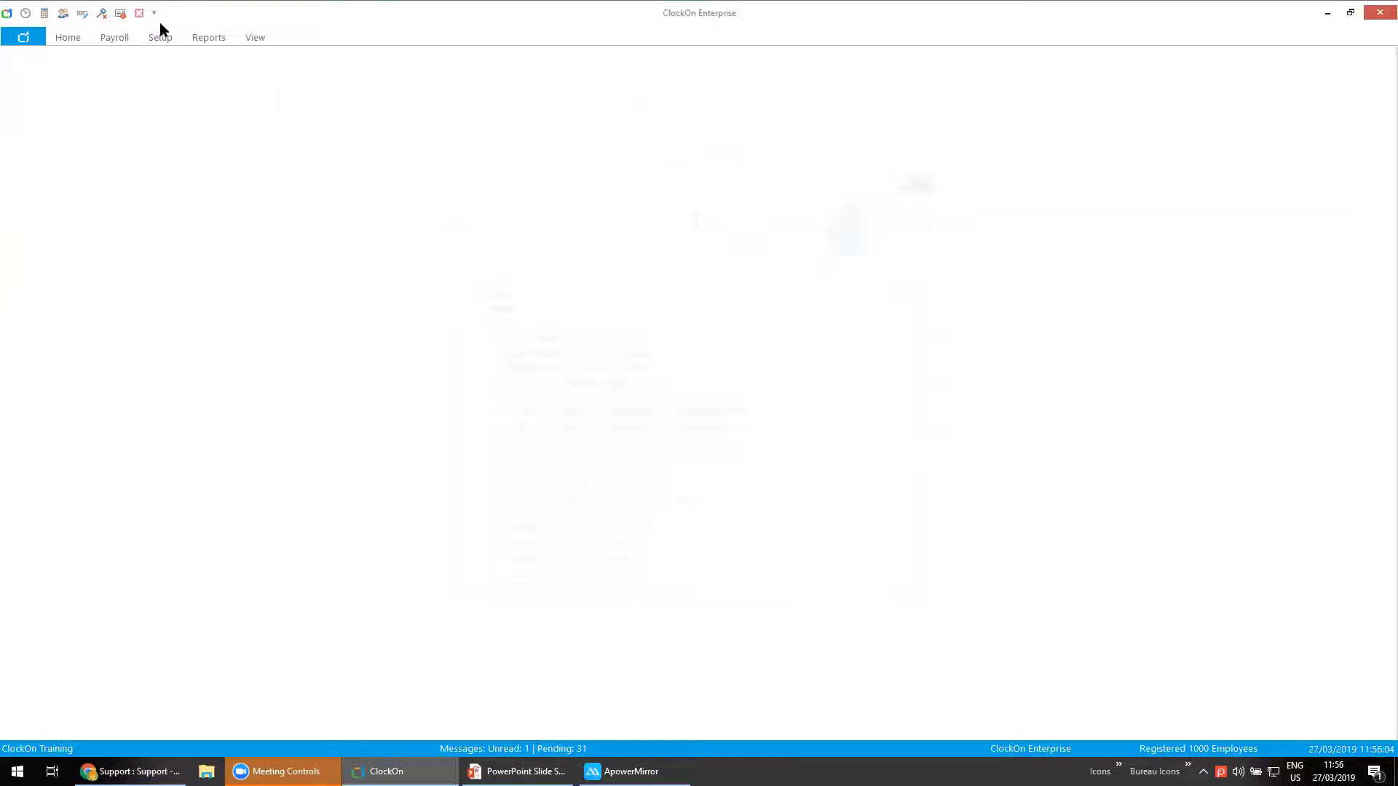
Look up the security level in the first listed Malvern 001 employee's details and close the record.
click(63, 13)
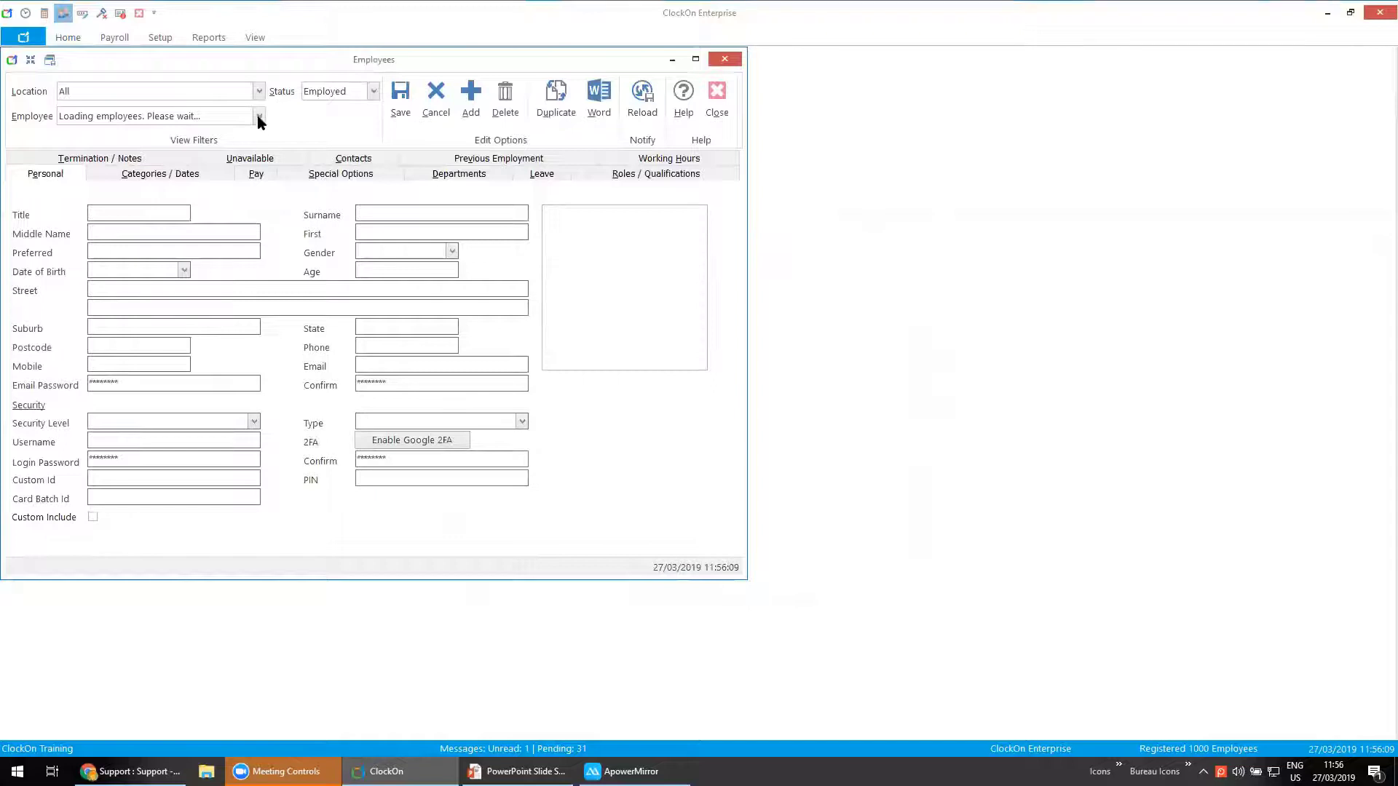
click(259, 118)
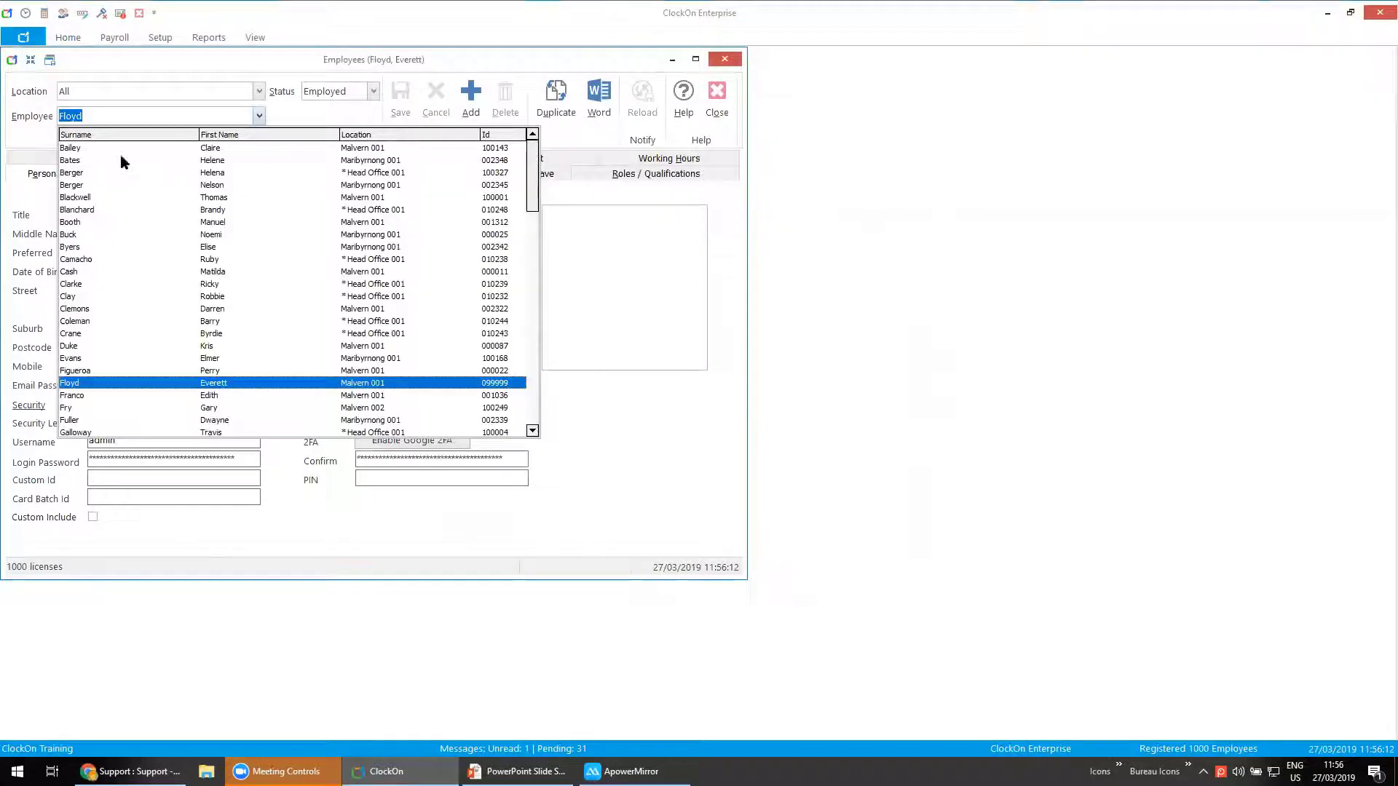
click(107, 147)
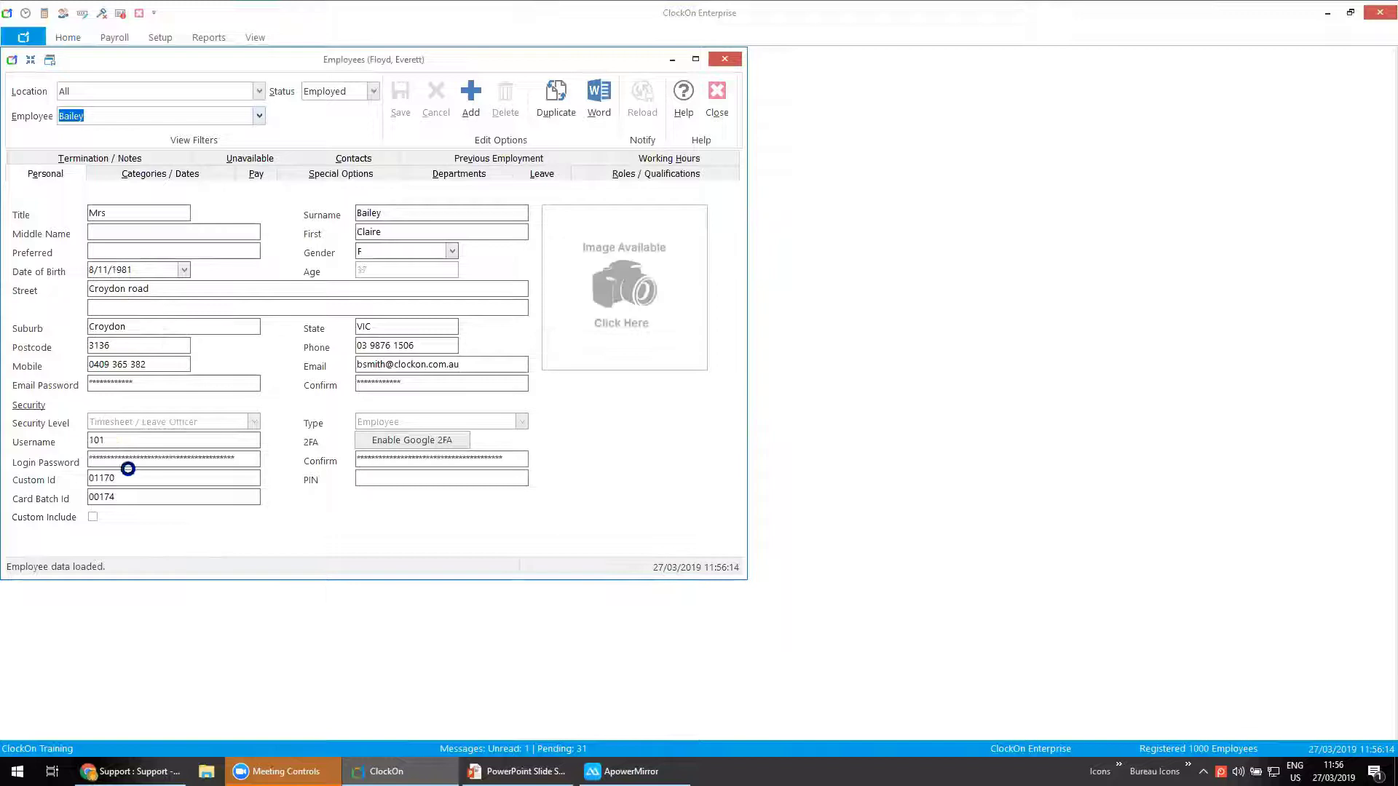
click(717, 102)
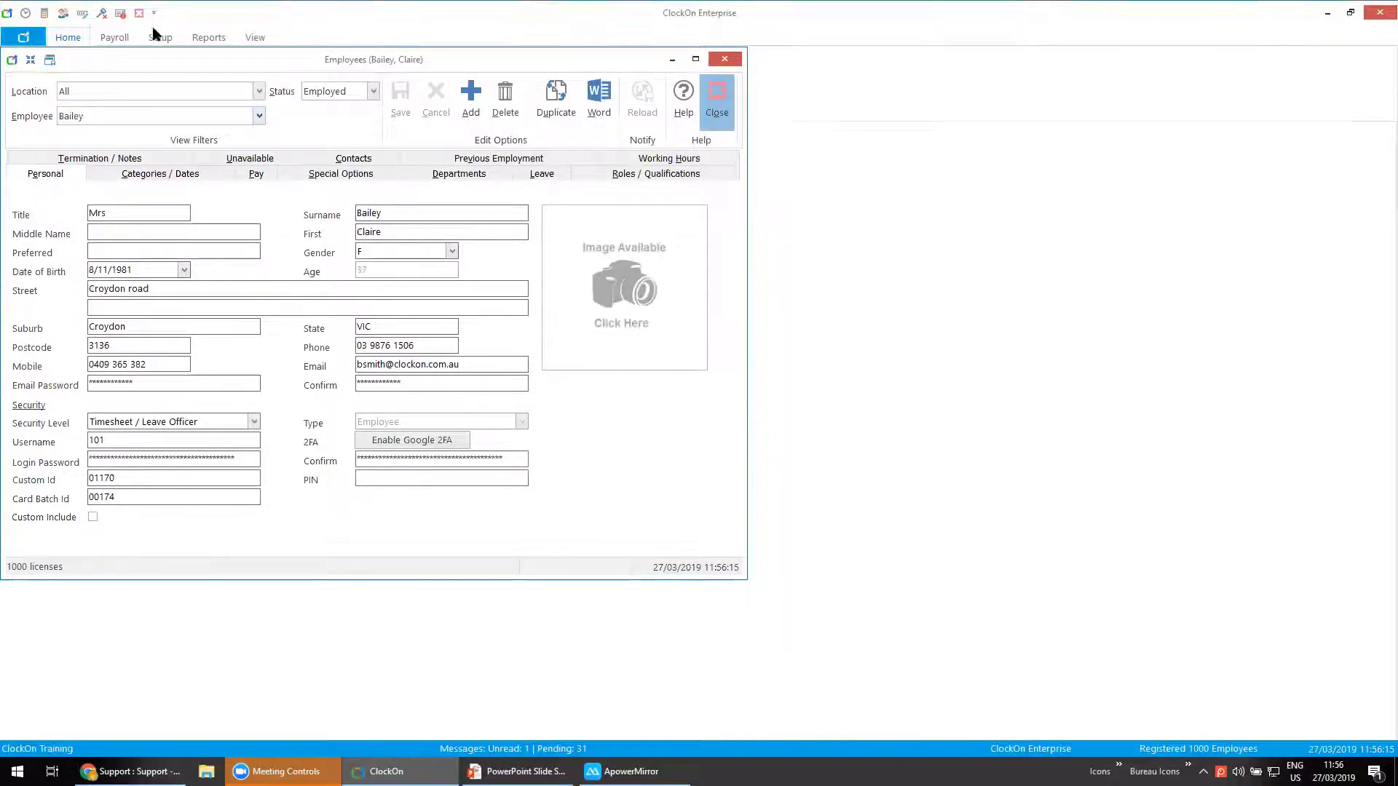
In Security Roles, exclude "ClockOn GO - ClockOn | Allow clock on / off" from the Timesheet / Leave Officer role.
click(162, 38)
click(411, 80)
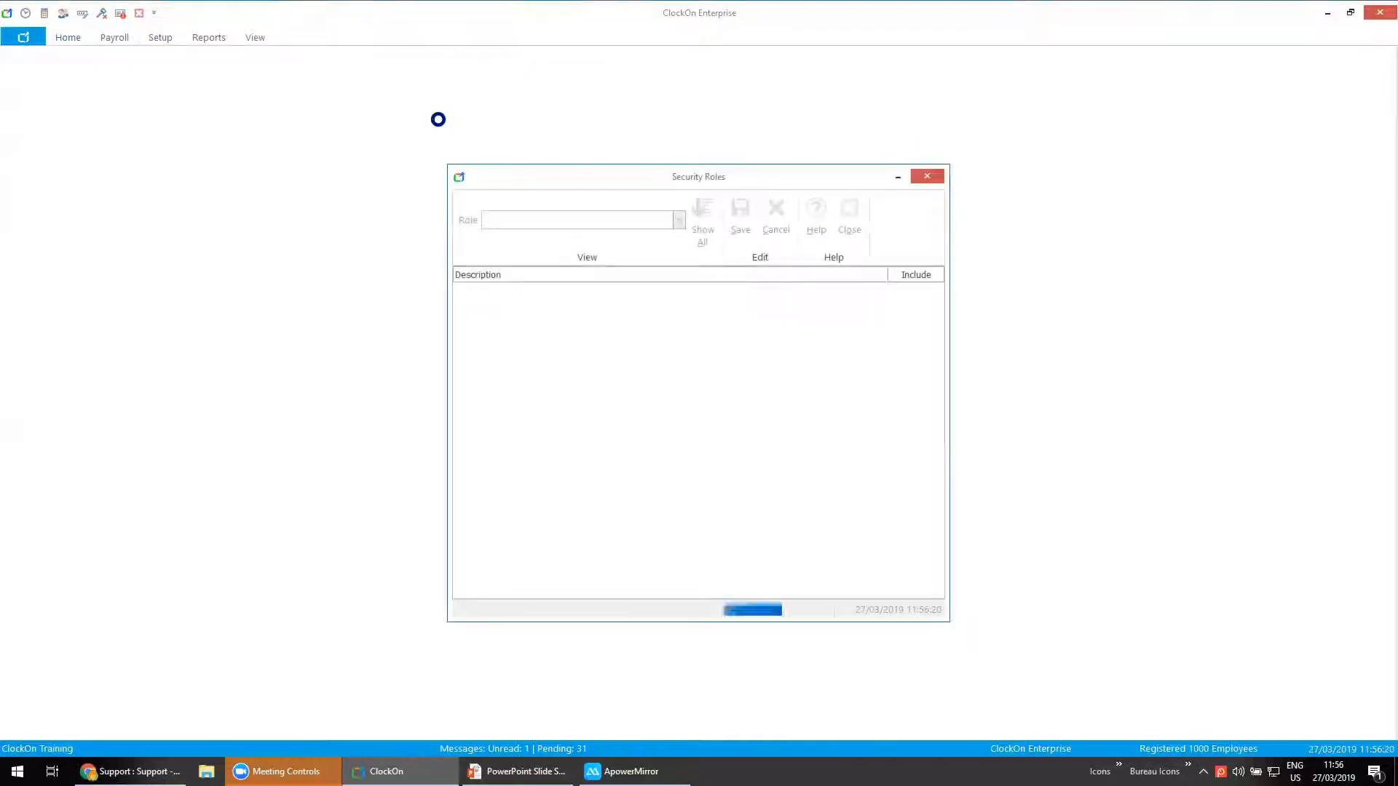
click(460, 367)
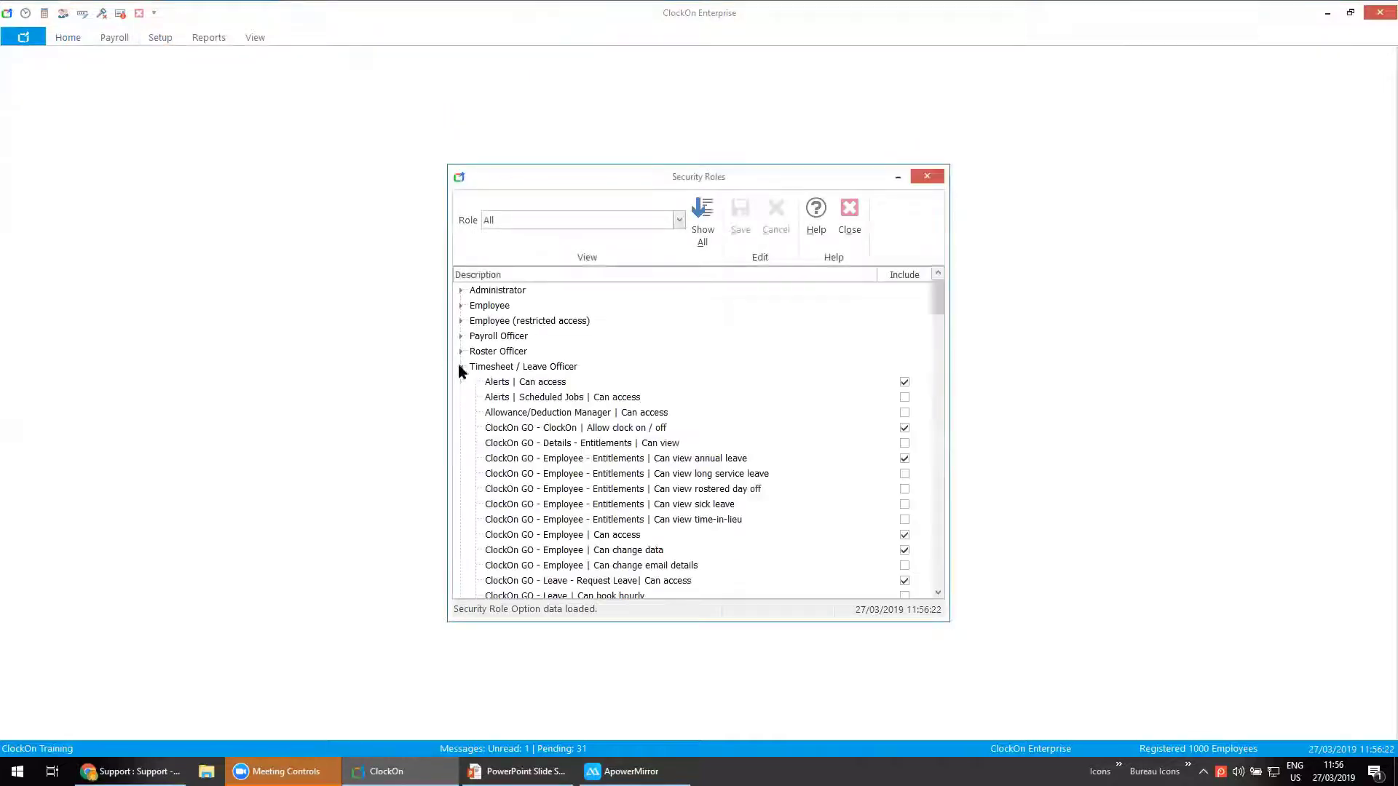
click(564, 429)
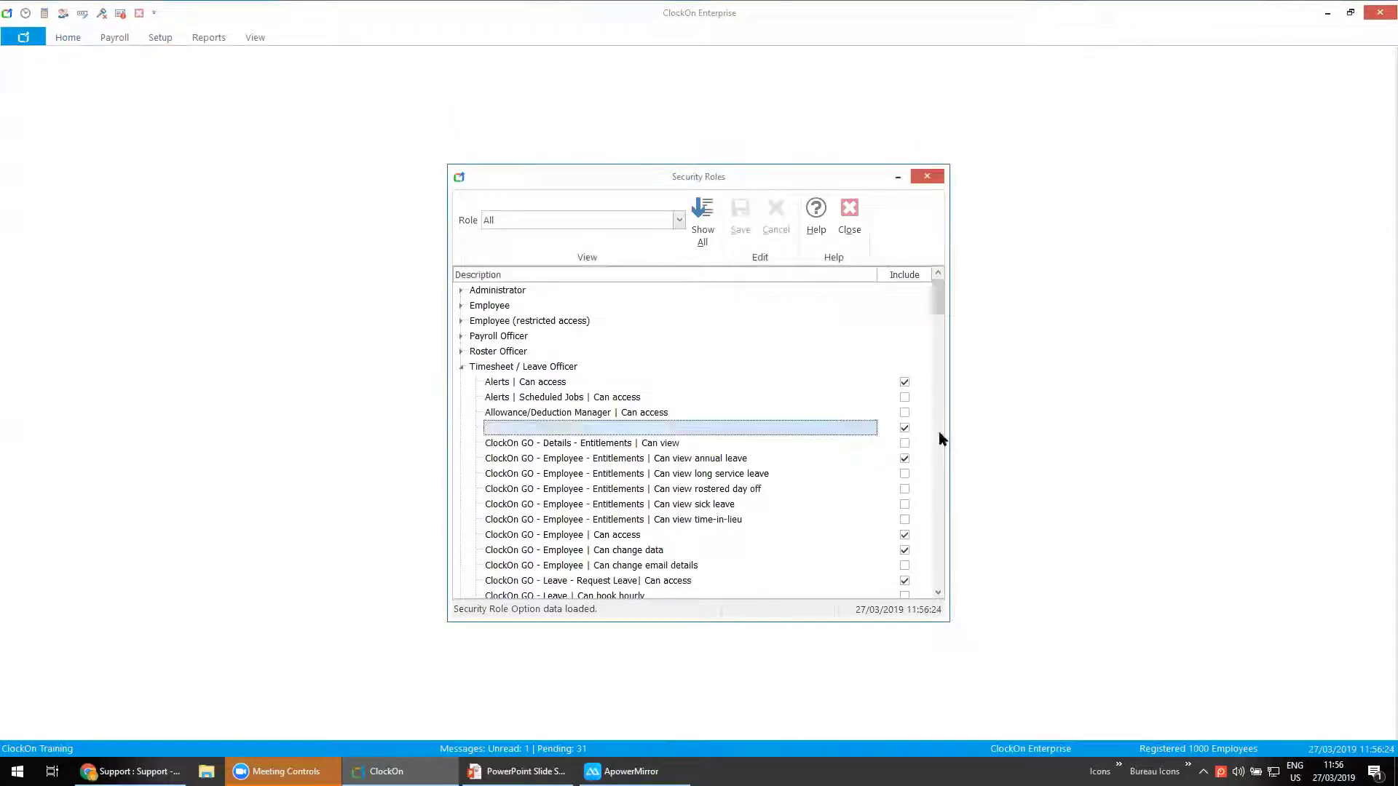
click(905, 430)
Include the ClockOn GO permissions to view detail entitlements, view time-in-lieu and change email details for the Timesheet / Leave Officer role, and save.
scroll(737, 451, down, 1)
scroll(737, 451, down, 1)
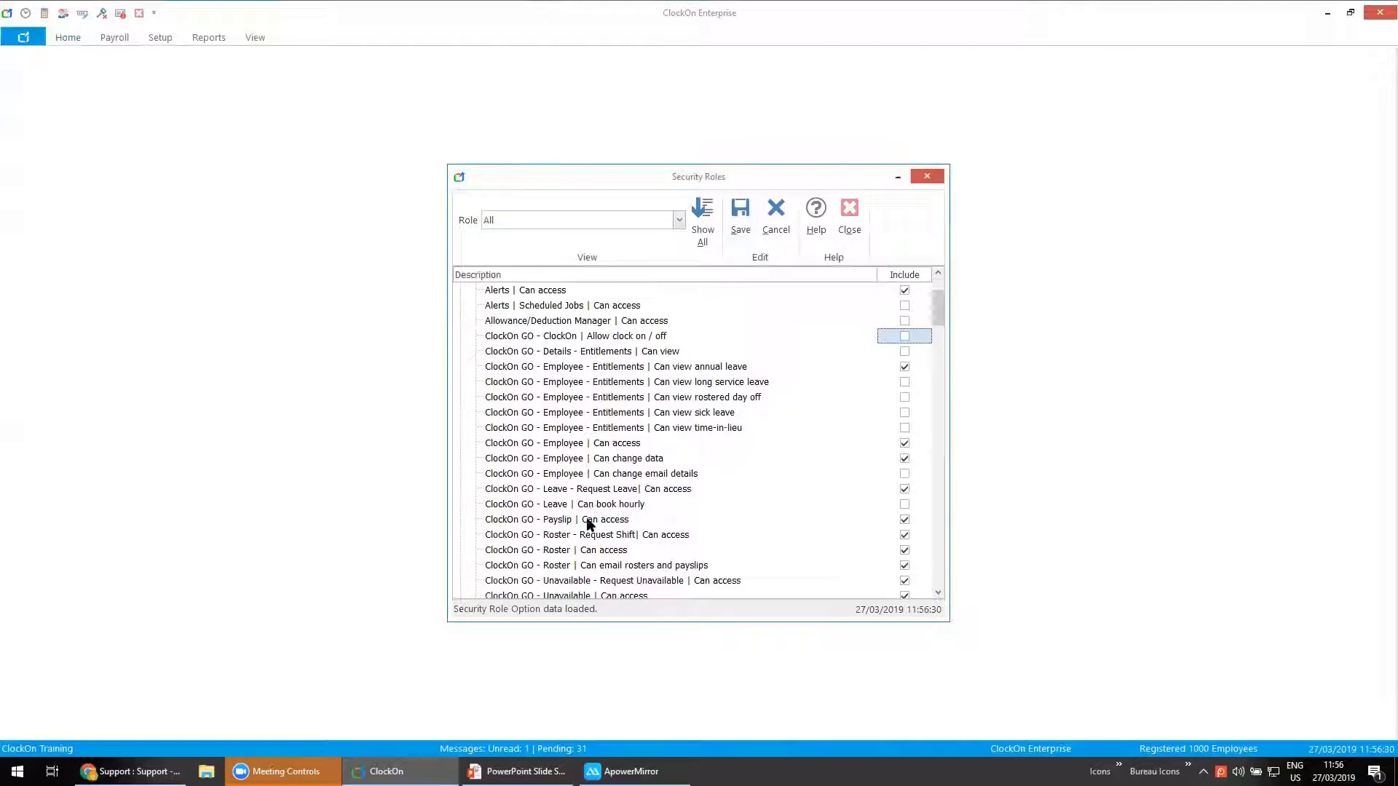
click(906, 352)
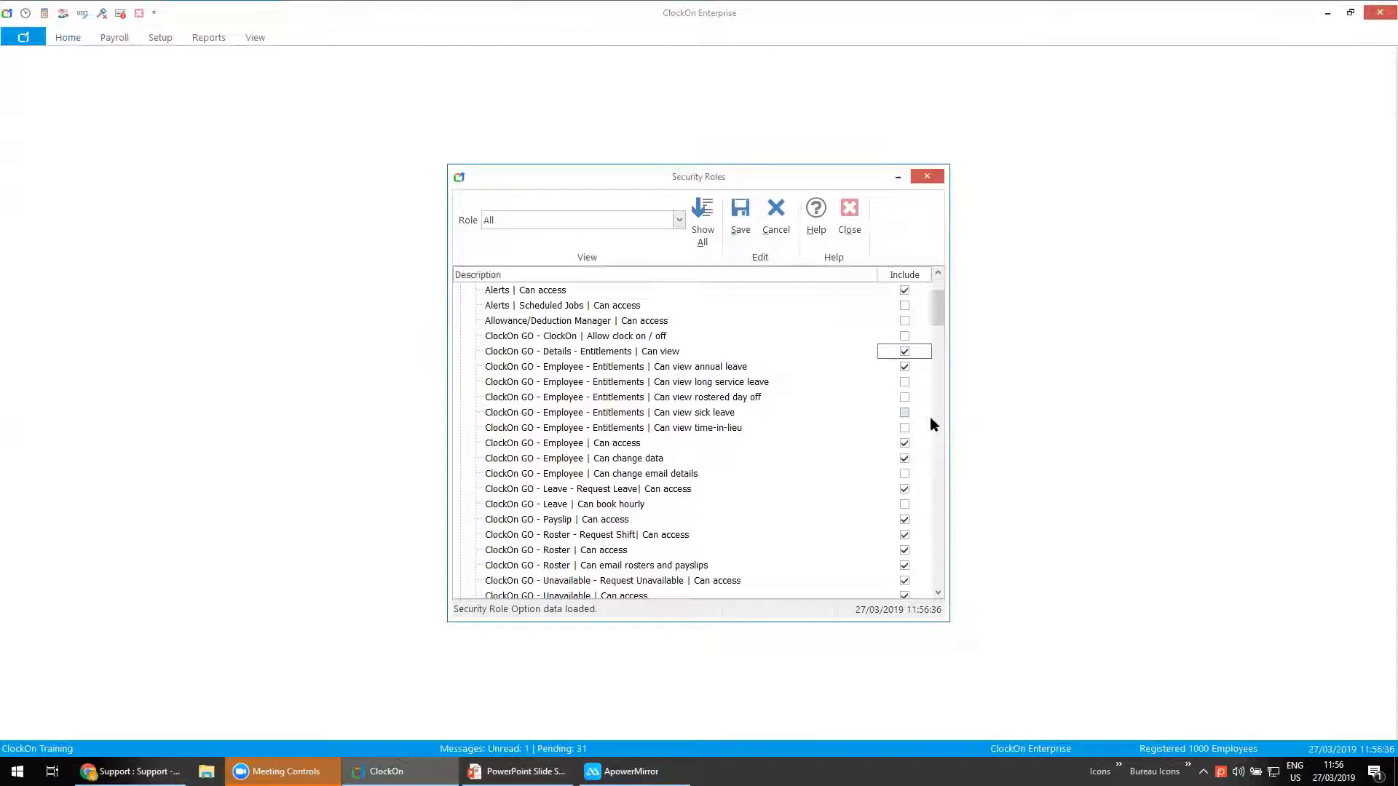
click(905, 428)
click(902, 473)
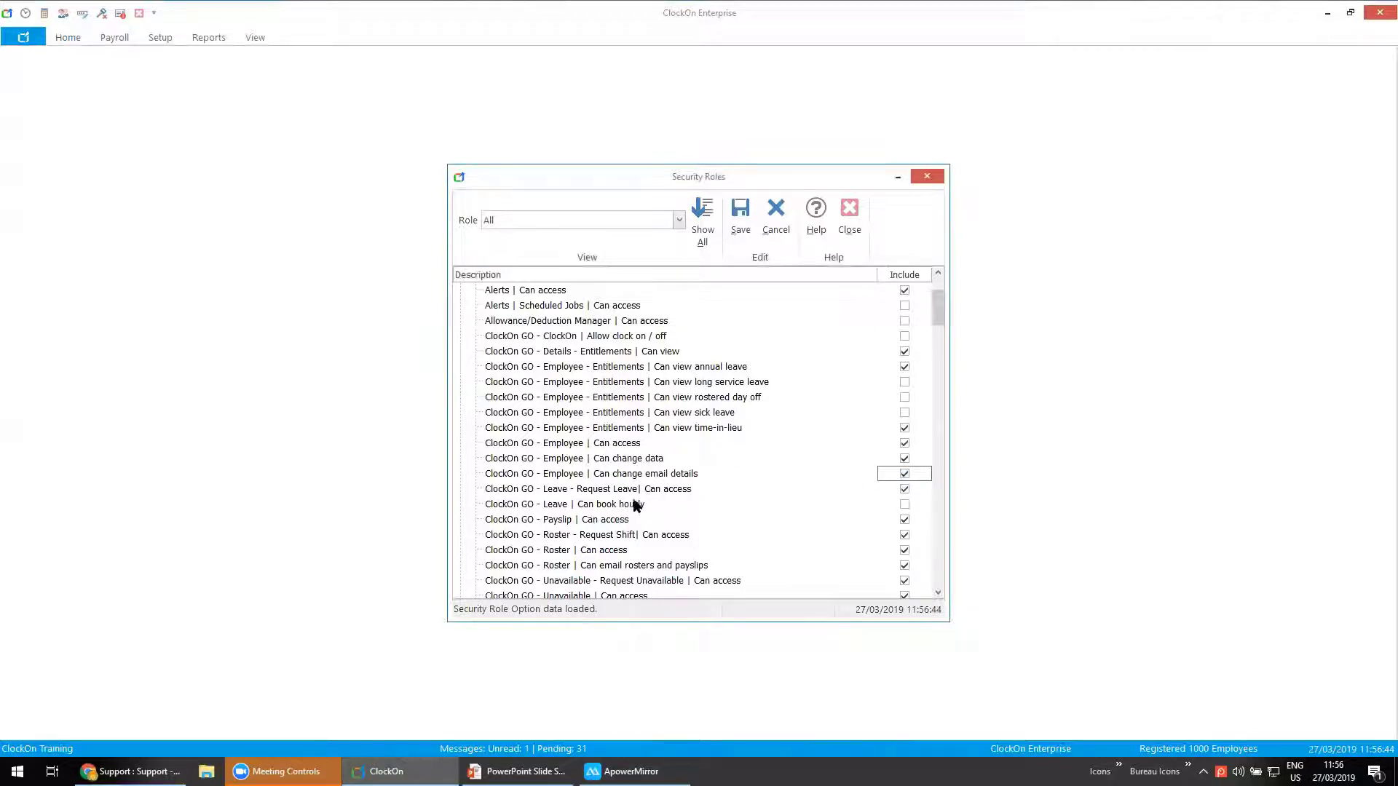
scroll(634, 505, down, 2)
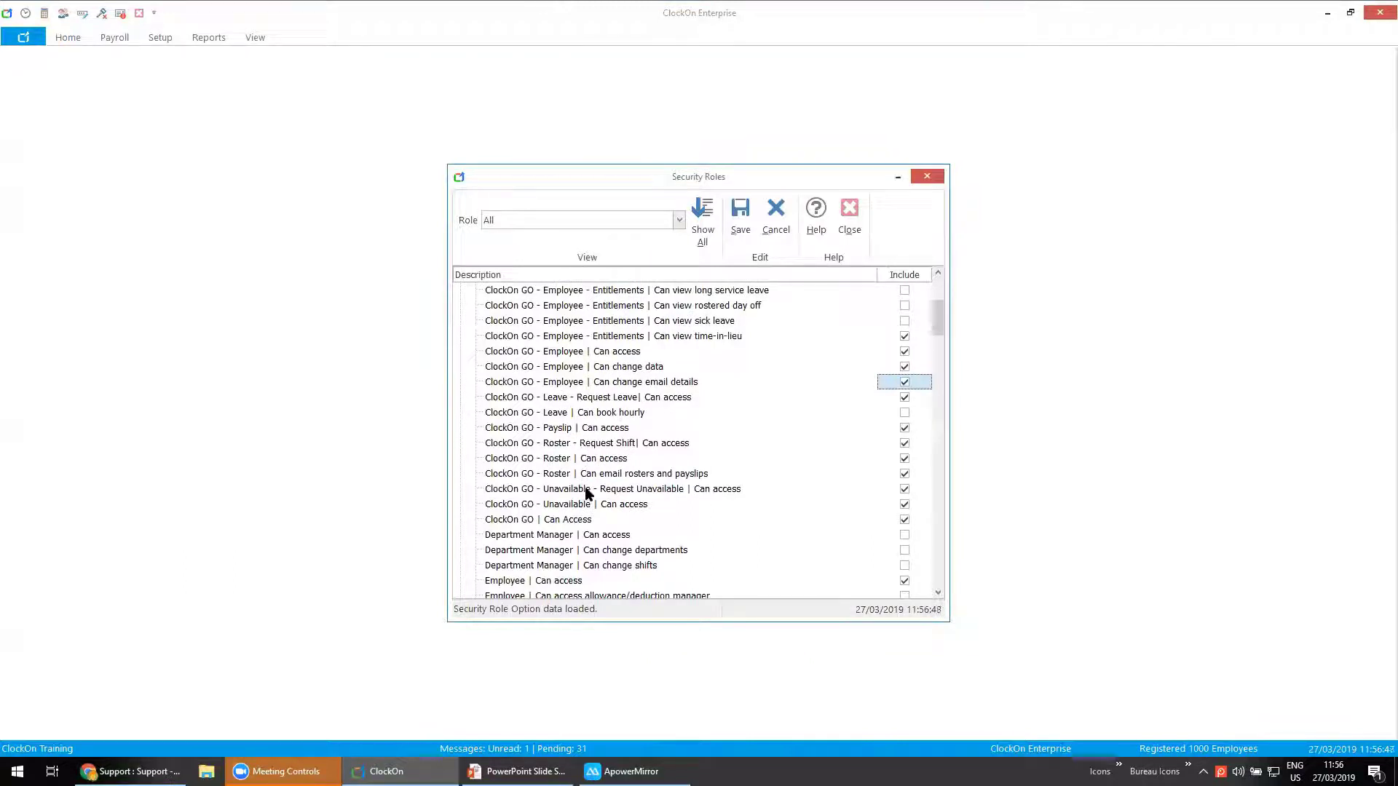
click(739, 217)
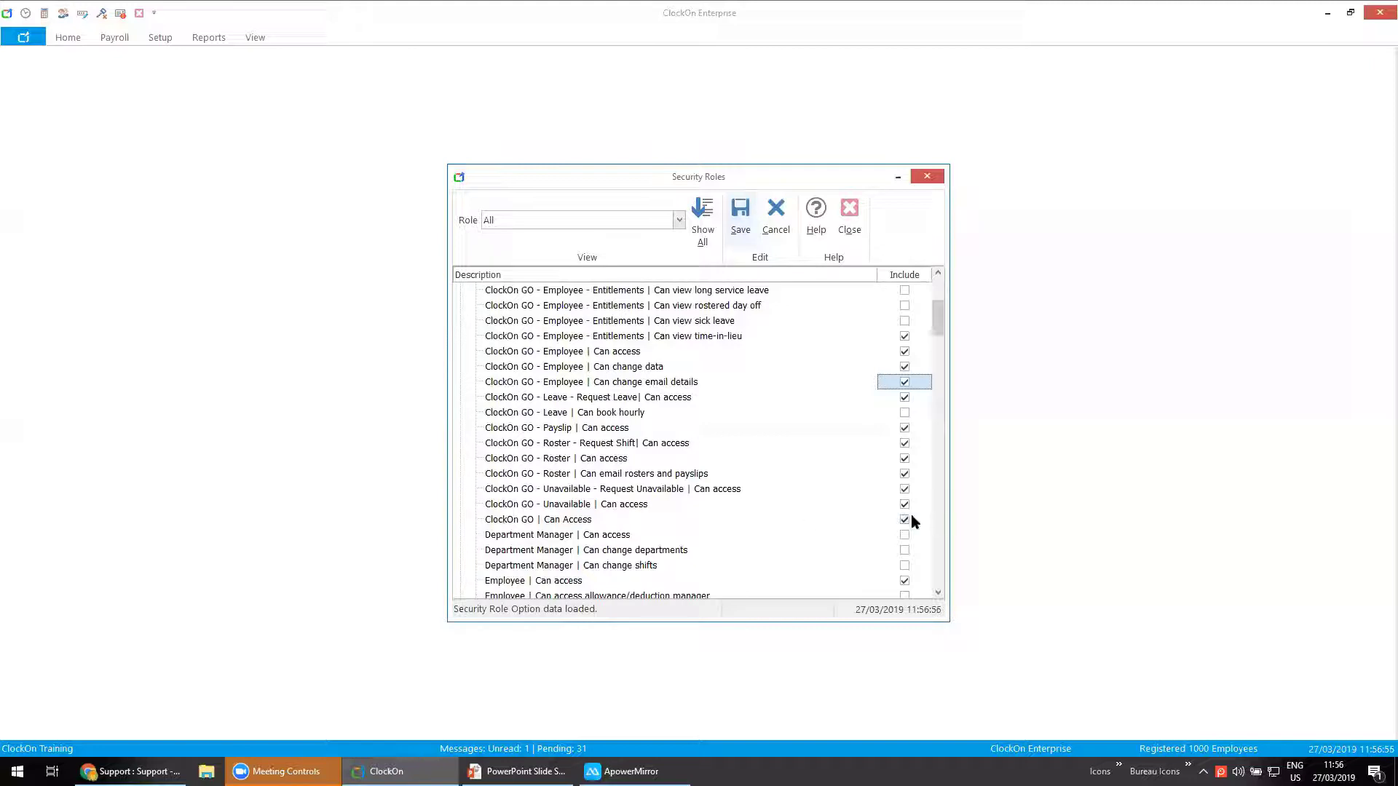
click(742, 211)
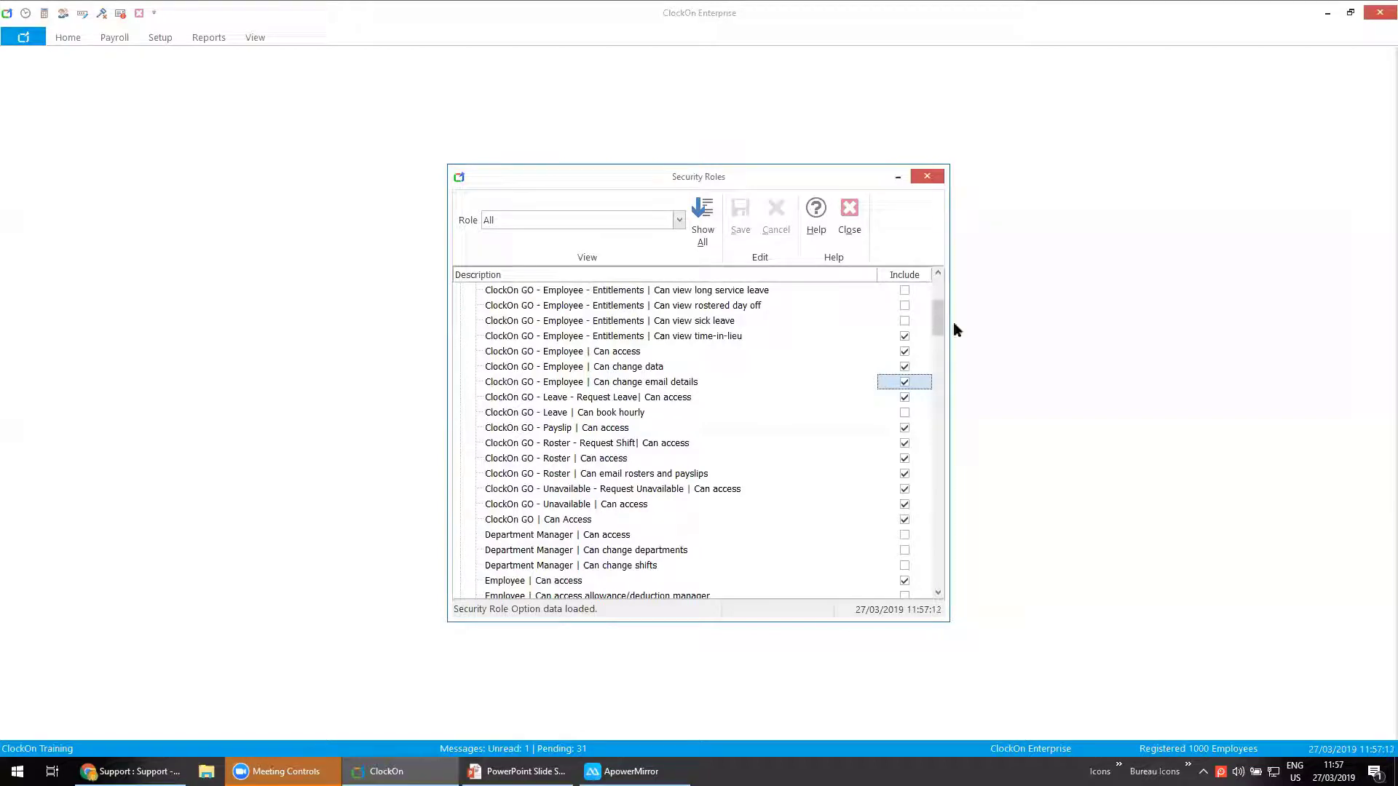
Switch to the phone mirror in ApowerMirror and look over the messages and roster on the ClockOn GO Attendance page.
mouse_move(632, 771)
click(630, 771)
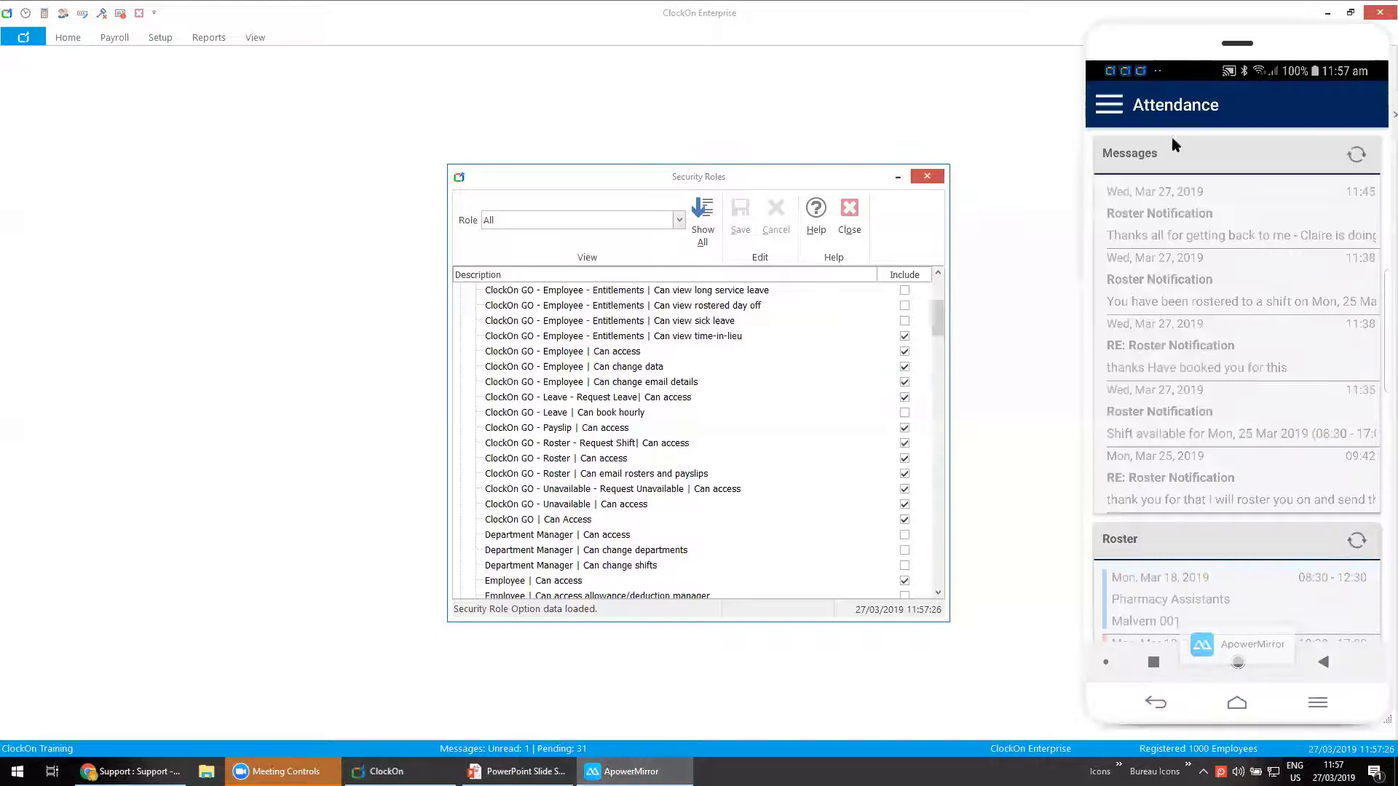
click(1109, 105)
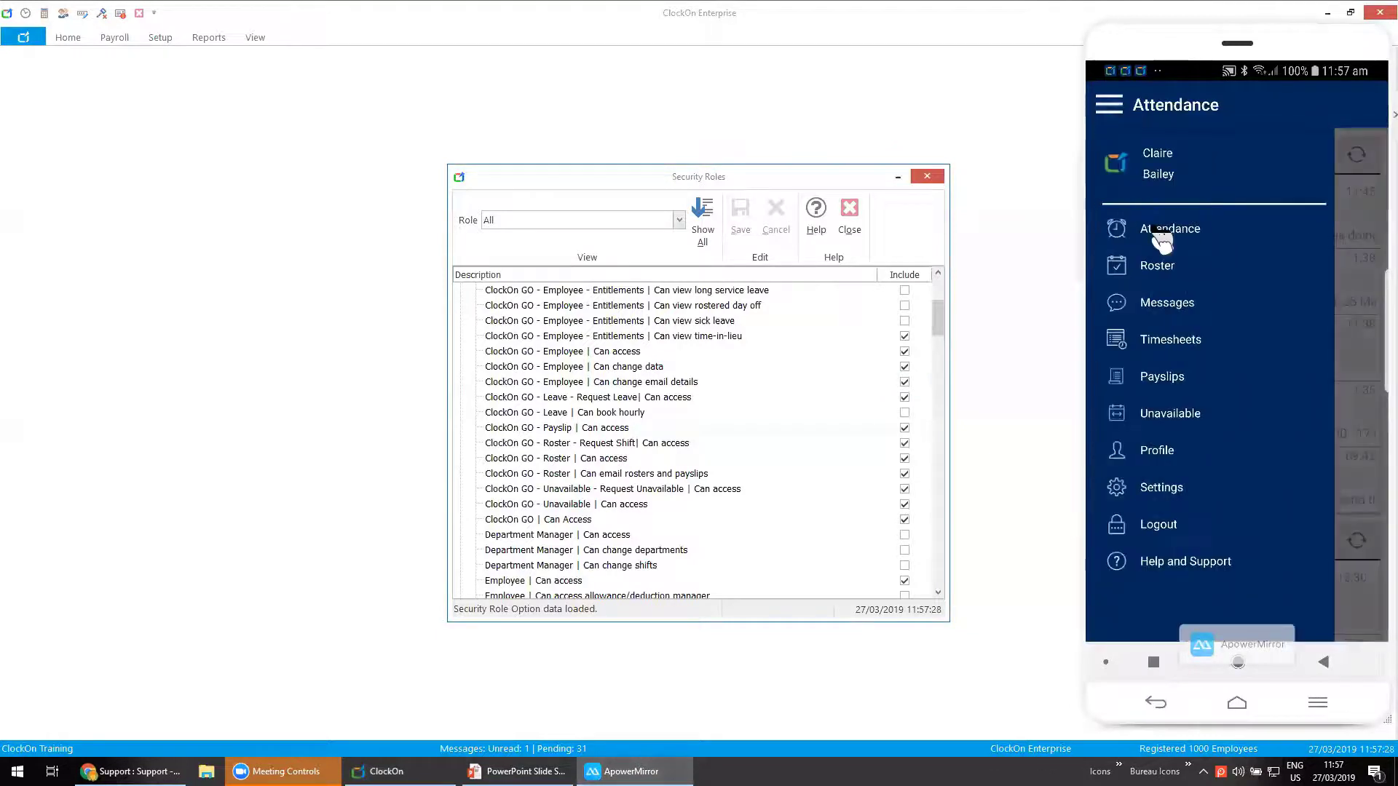
click(1163, 232)
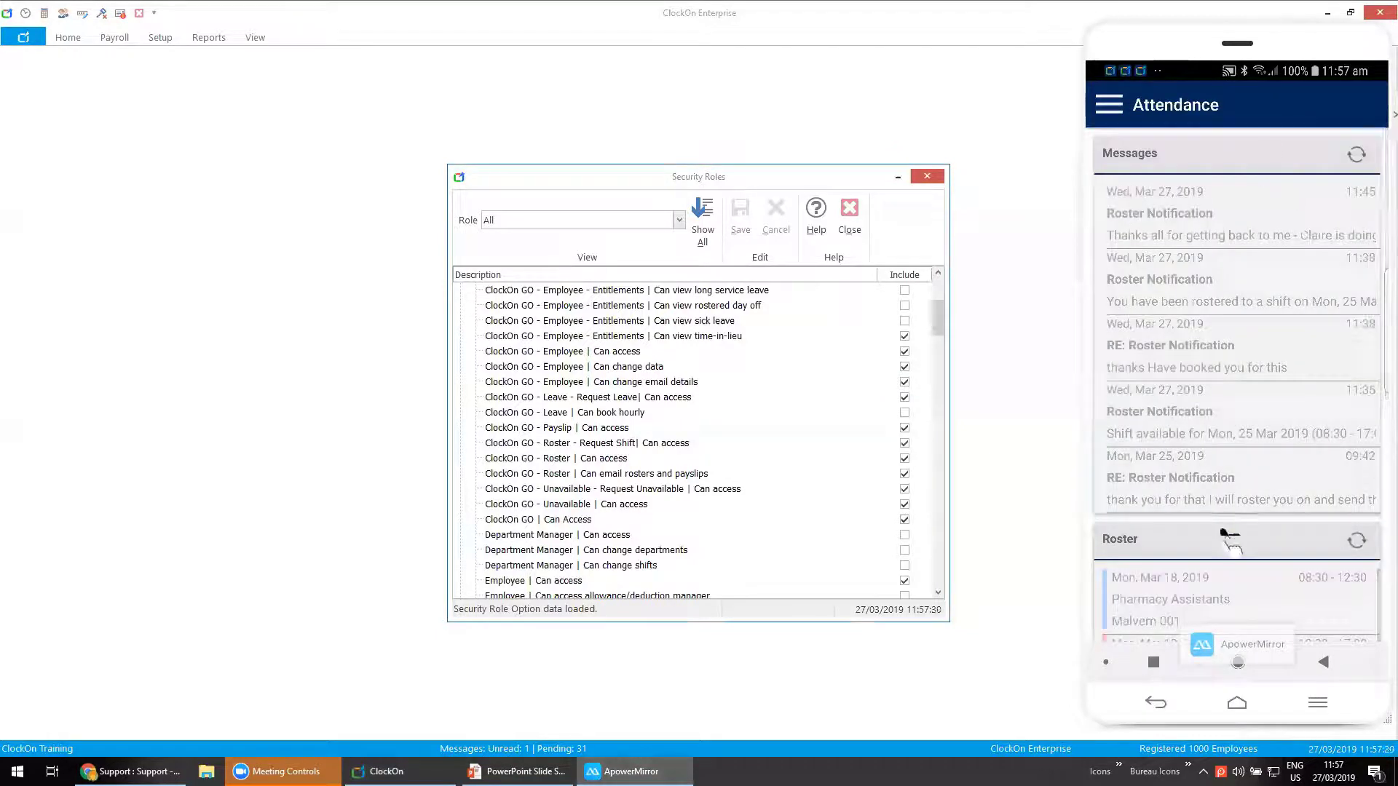
scroll(1213, 564, down, 2)
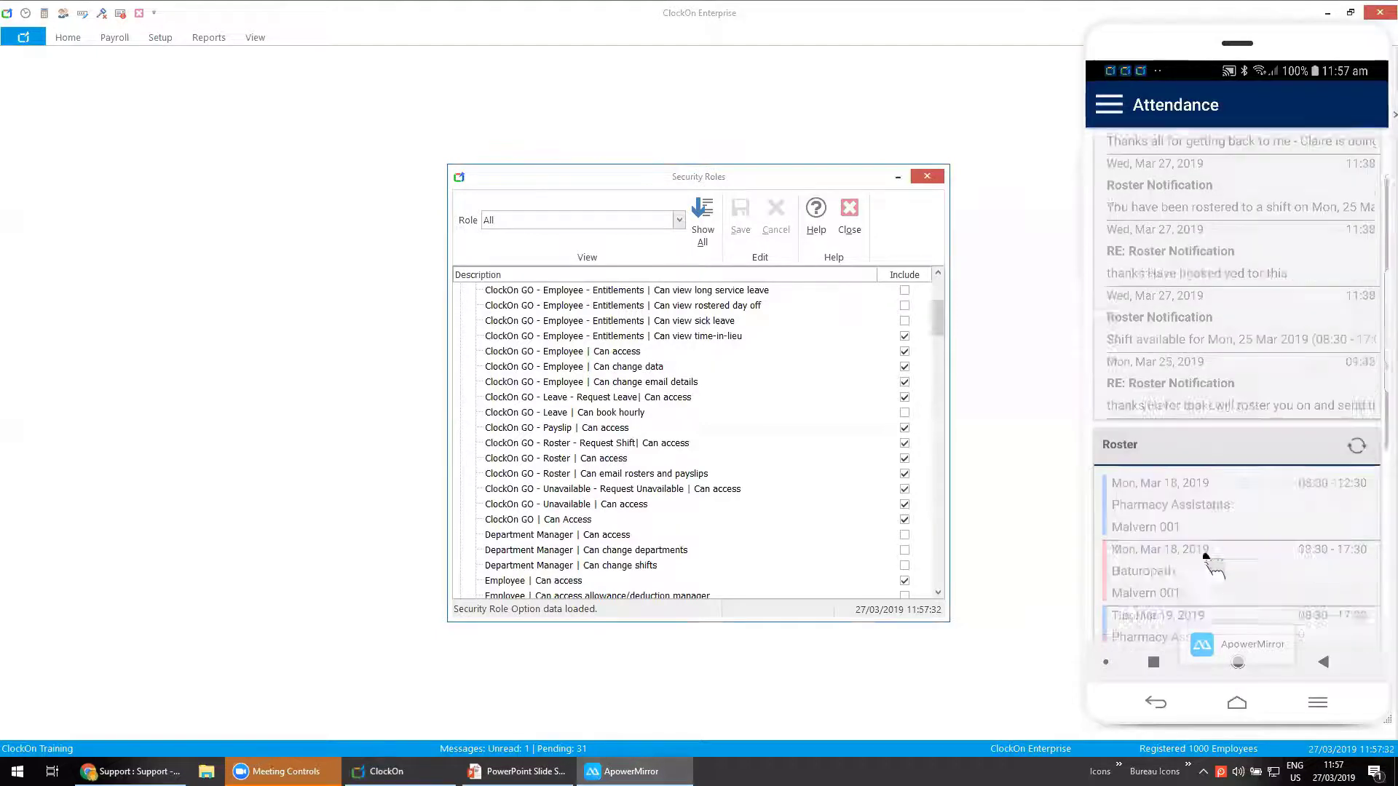
scroll(1212, 565, up, 2)
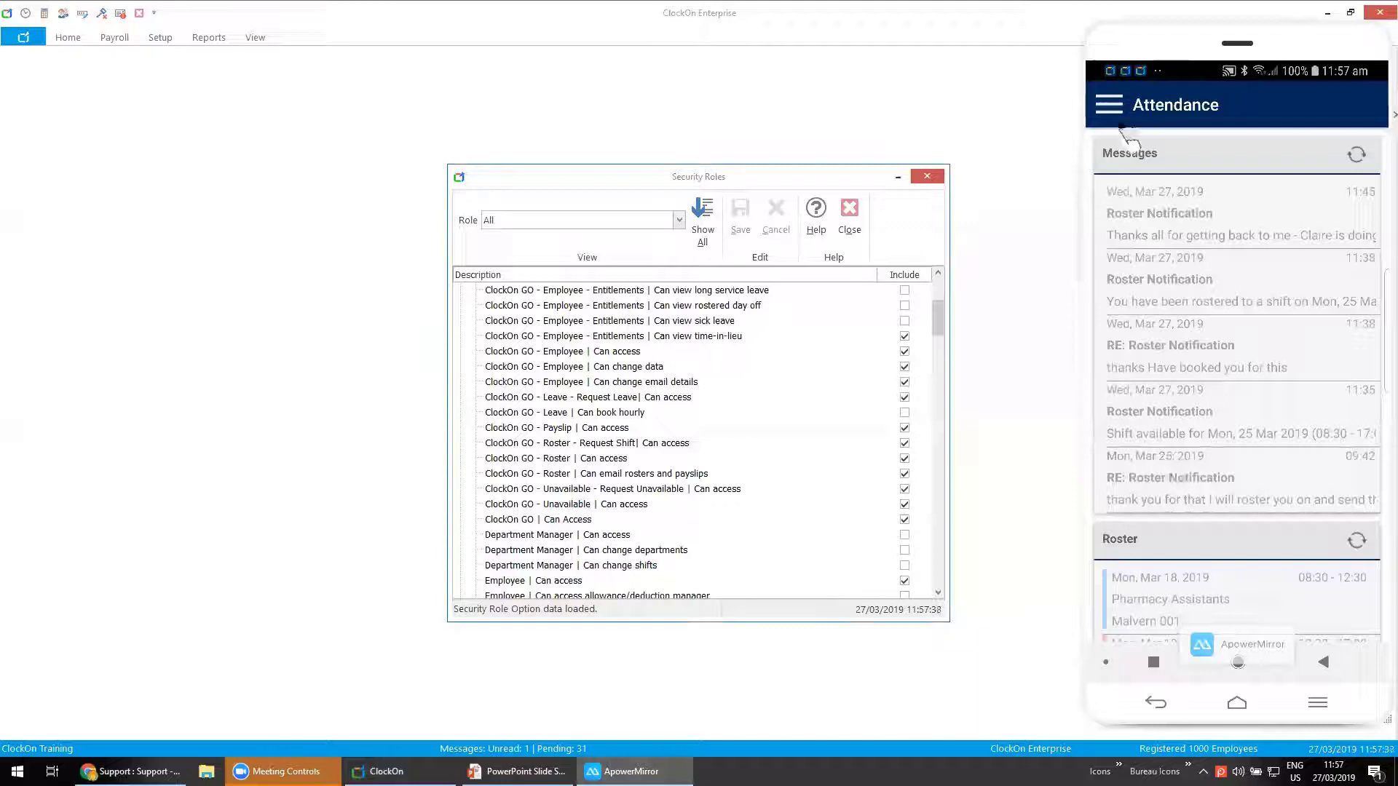
Open the Timesheets page in ClockOn GO and look through the March 2019 shifts.
click(1109, 106)
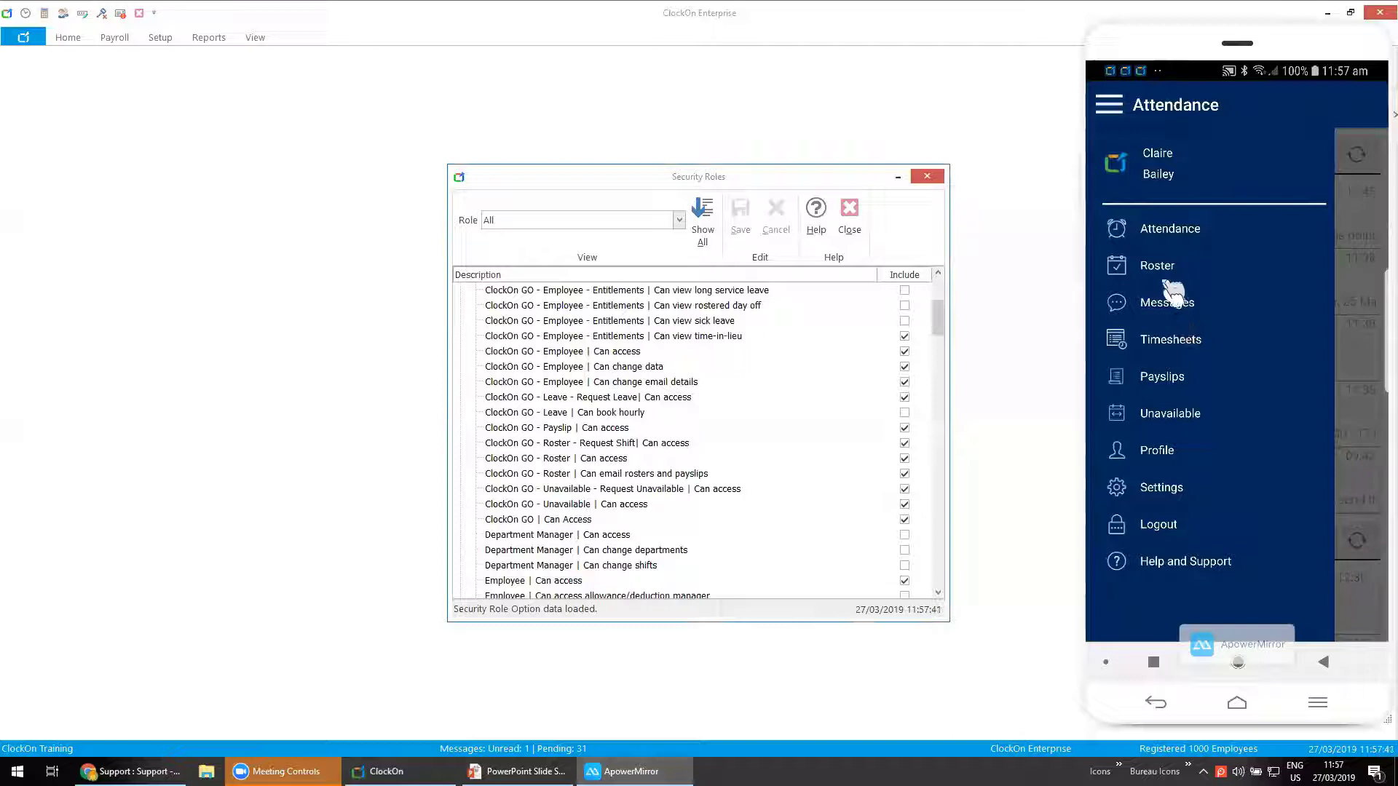
click(1180, 344)
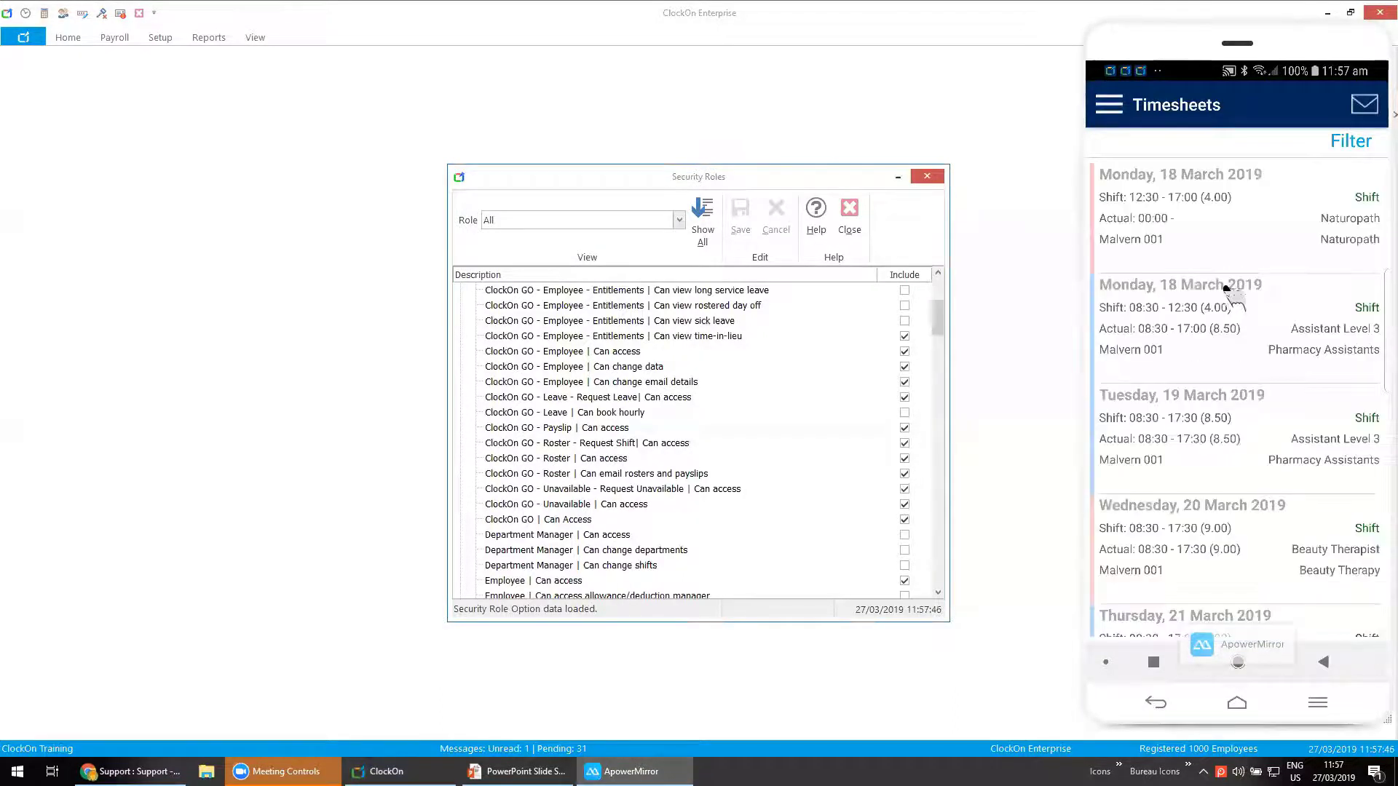
scroll(1221, 289, down, 10)
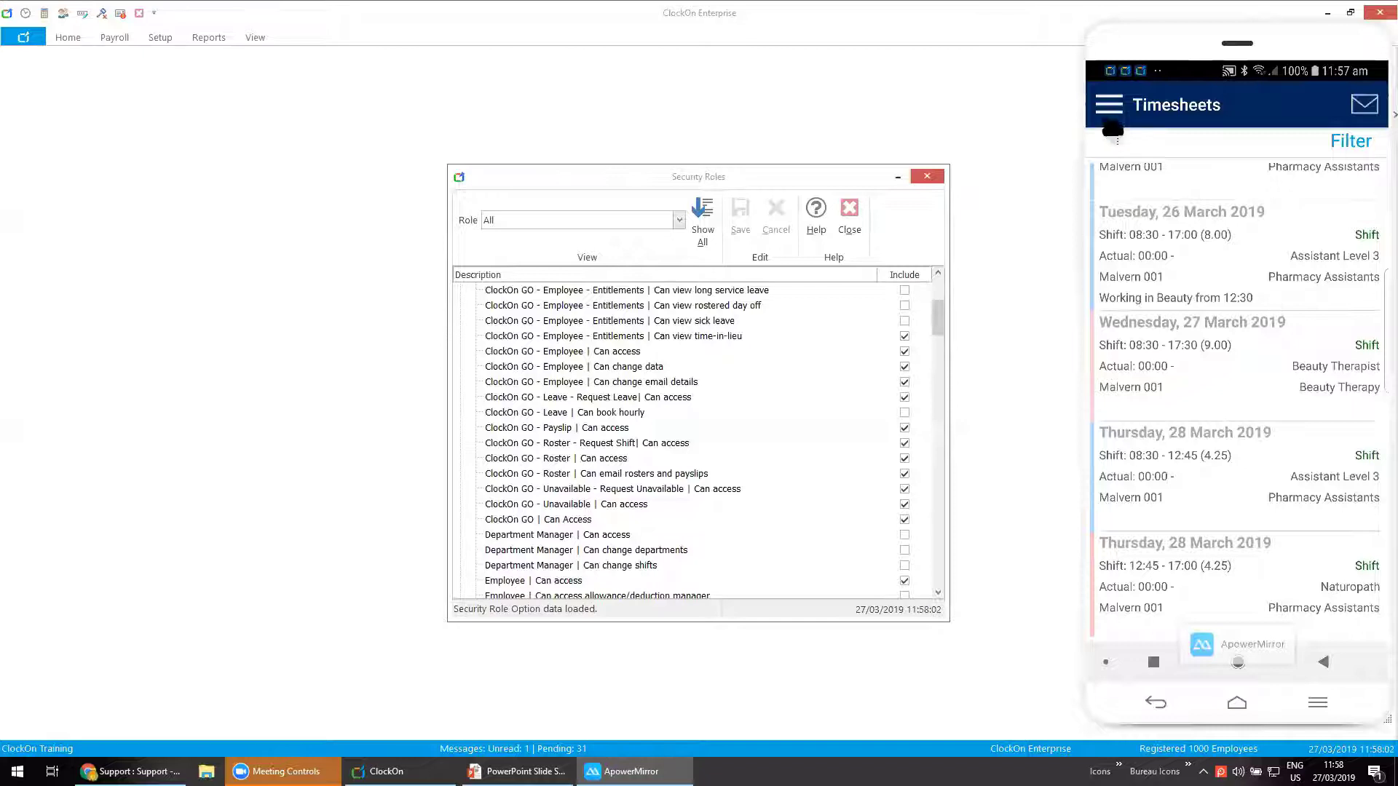
Open the ClockOn GO roster calendar for March 2019 and view the shift rostered on the 25th.
click(1110, 106)
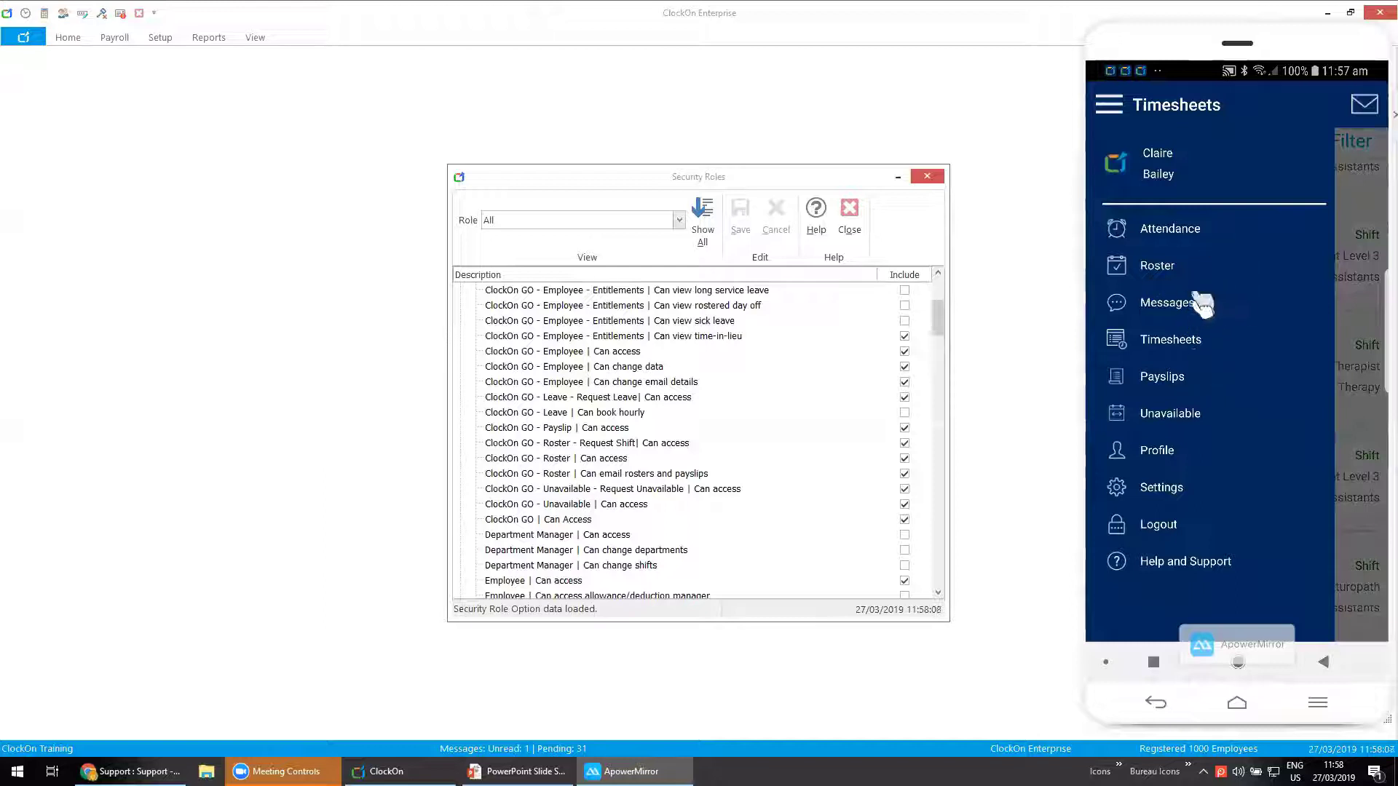
click(1156, 280)
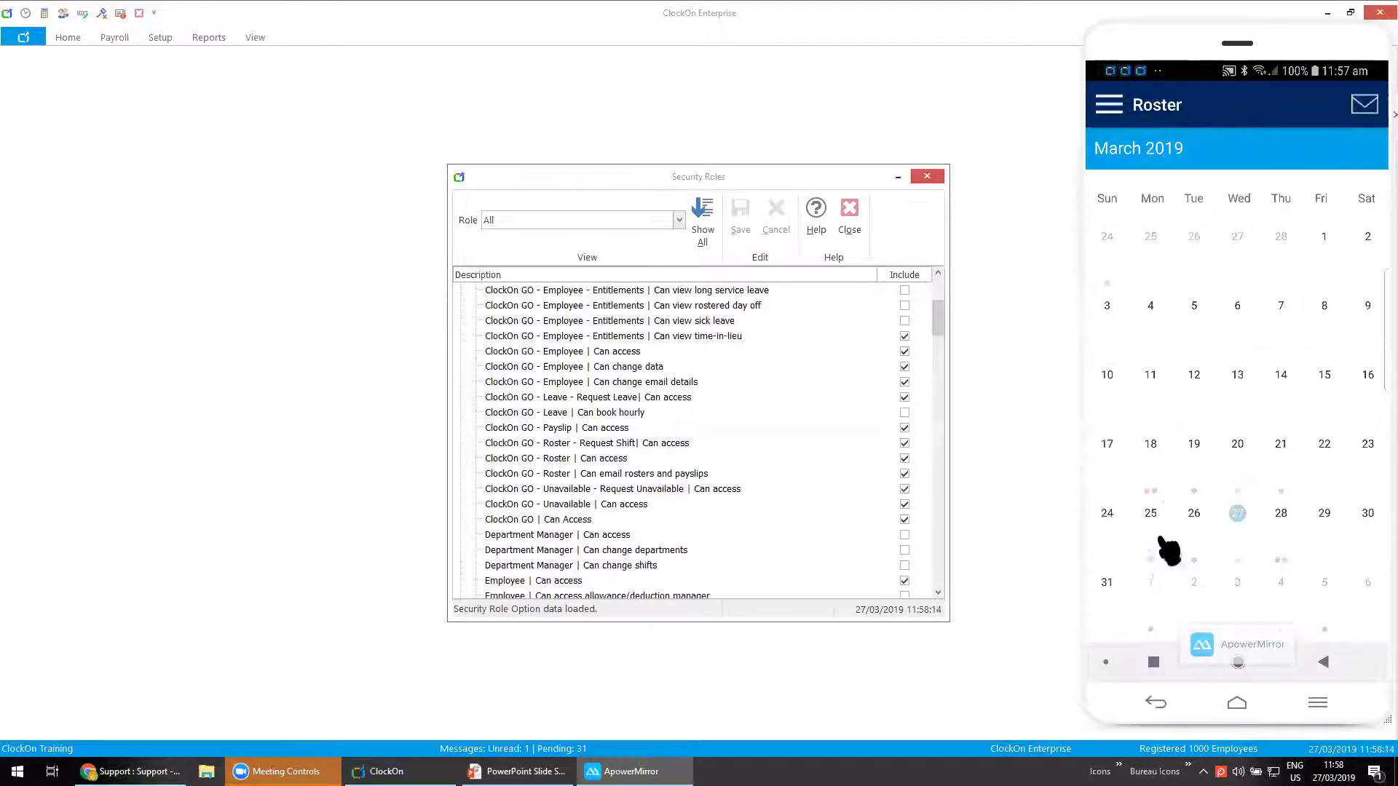
click(1158, 535)
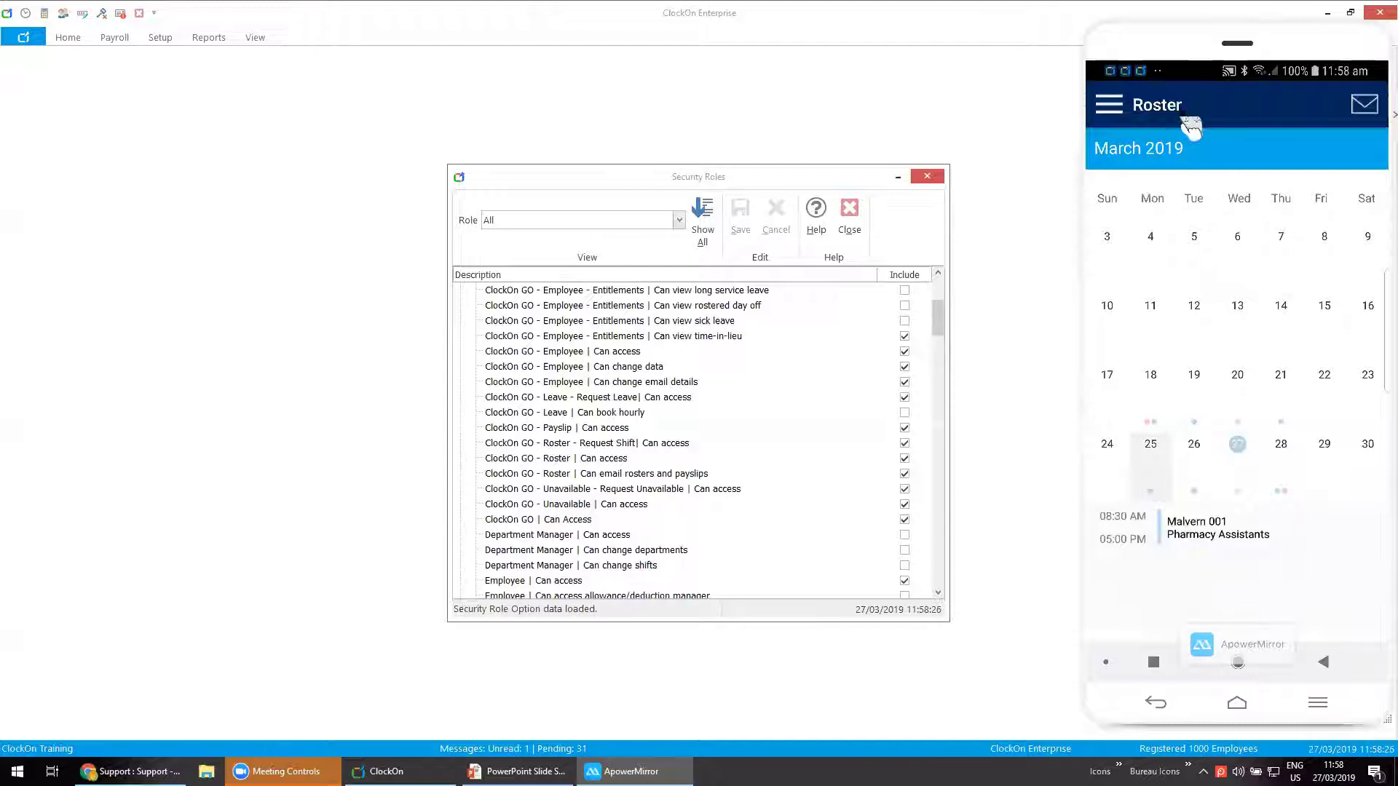
View the employee's unavailability entries in ClockOn GO and open the Messages list.
click(1109, 104)
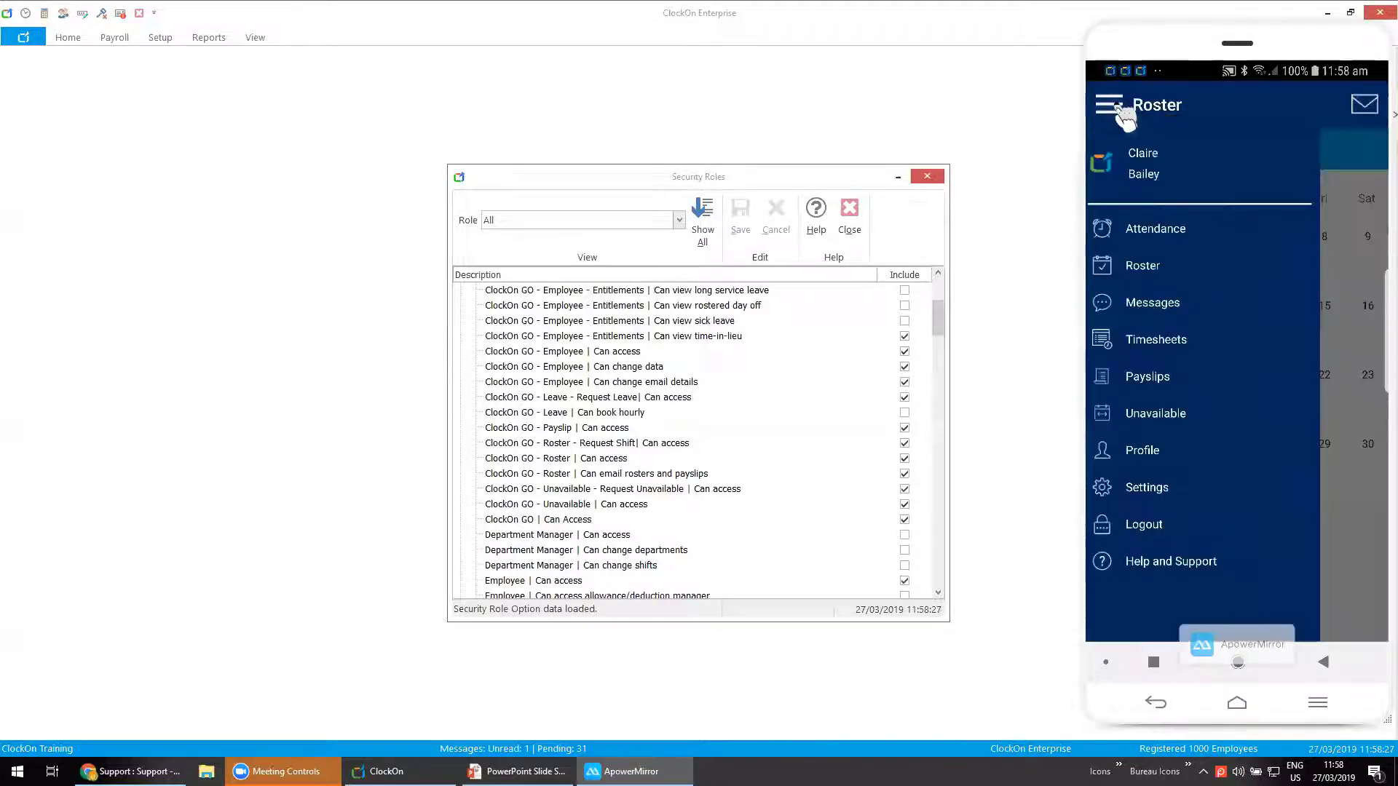
click(1213, 426)
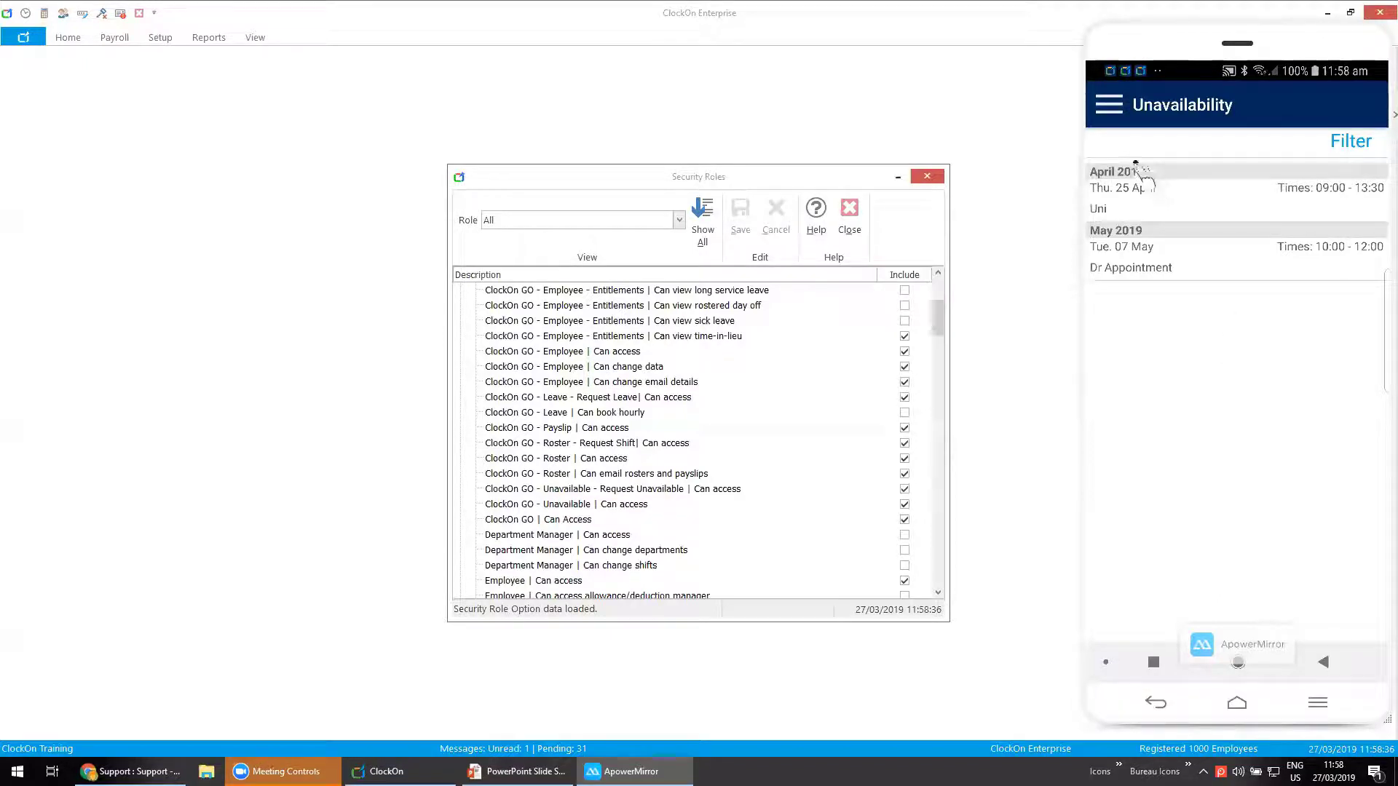
click(1110, 109)
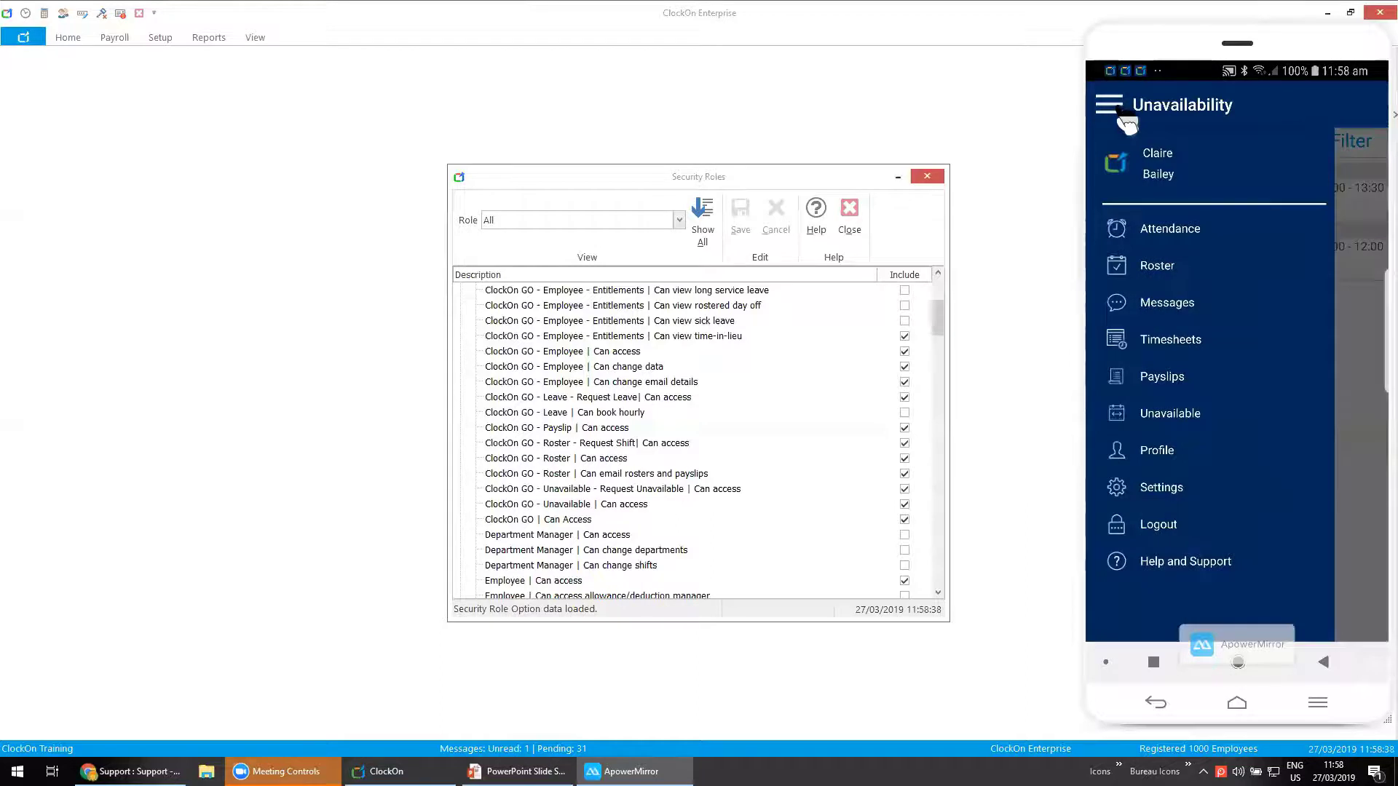
click(1181, 319)
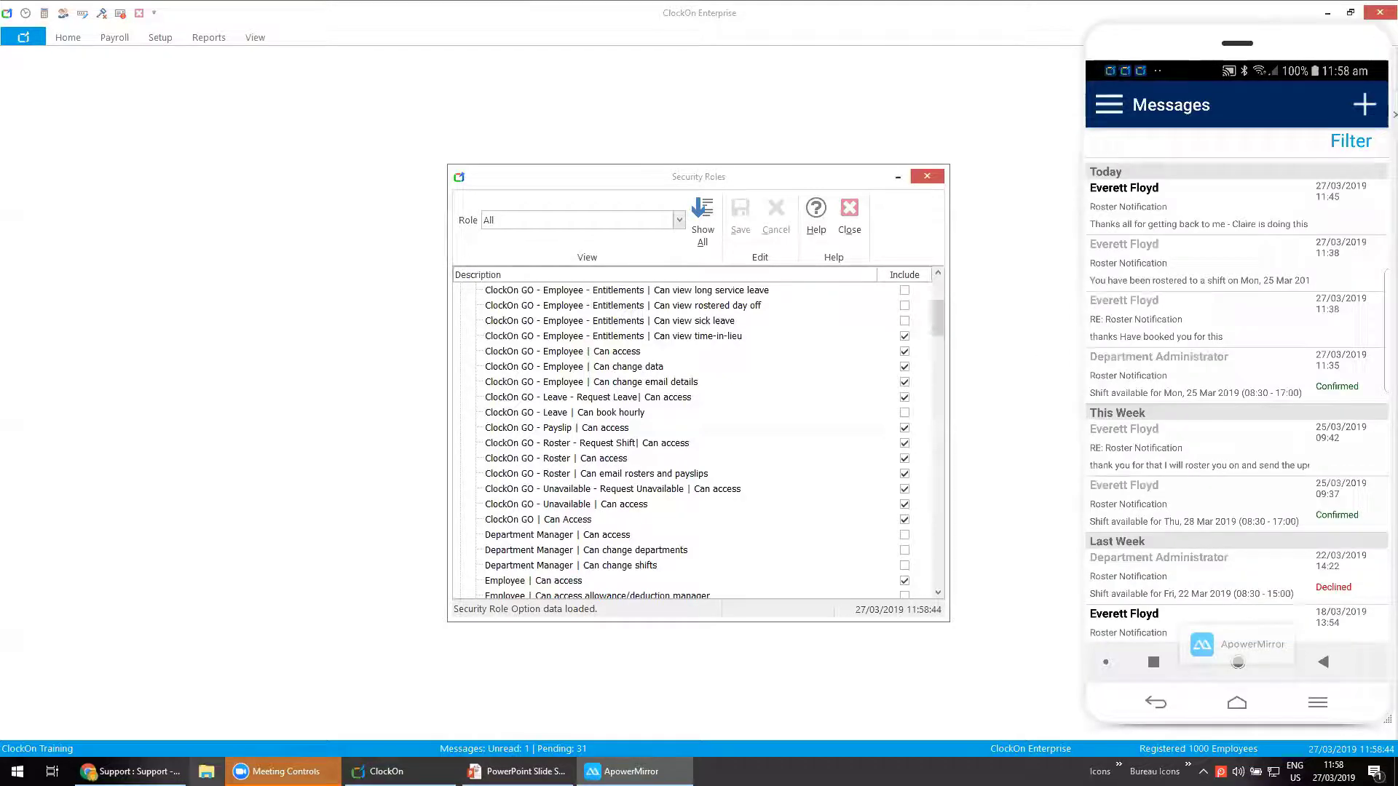
Switch to Chrome behind the phone mirror and start a ClockOn GO message of type Unavailable Request, cancelling out of its end date calendar.
click(131, 771)
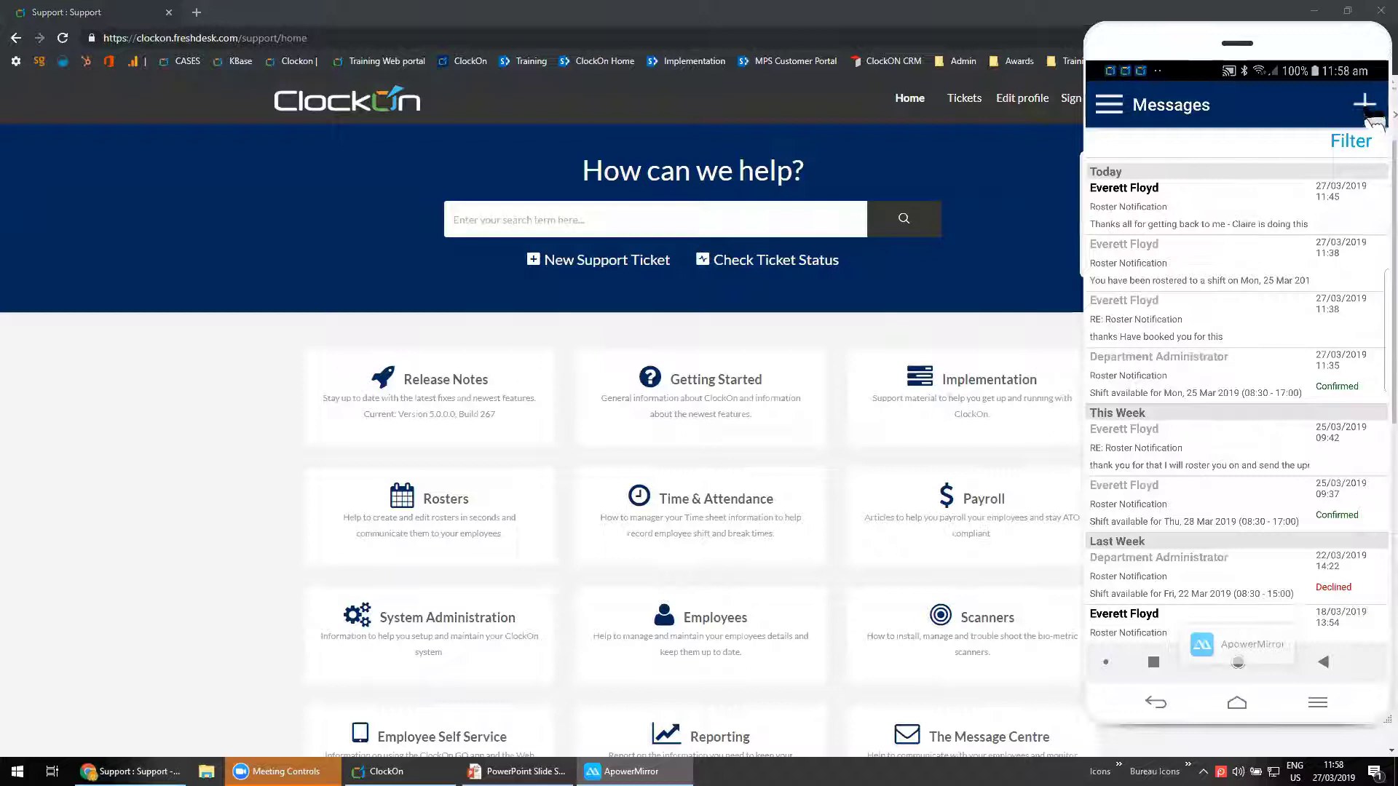
click(1371, 115)
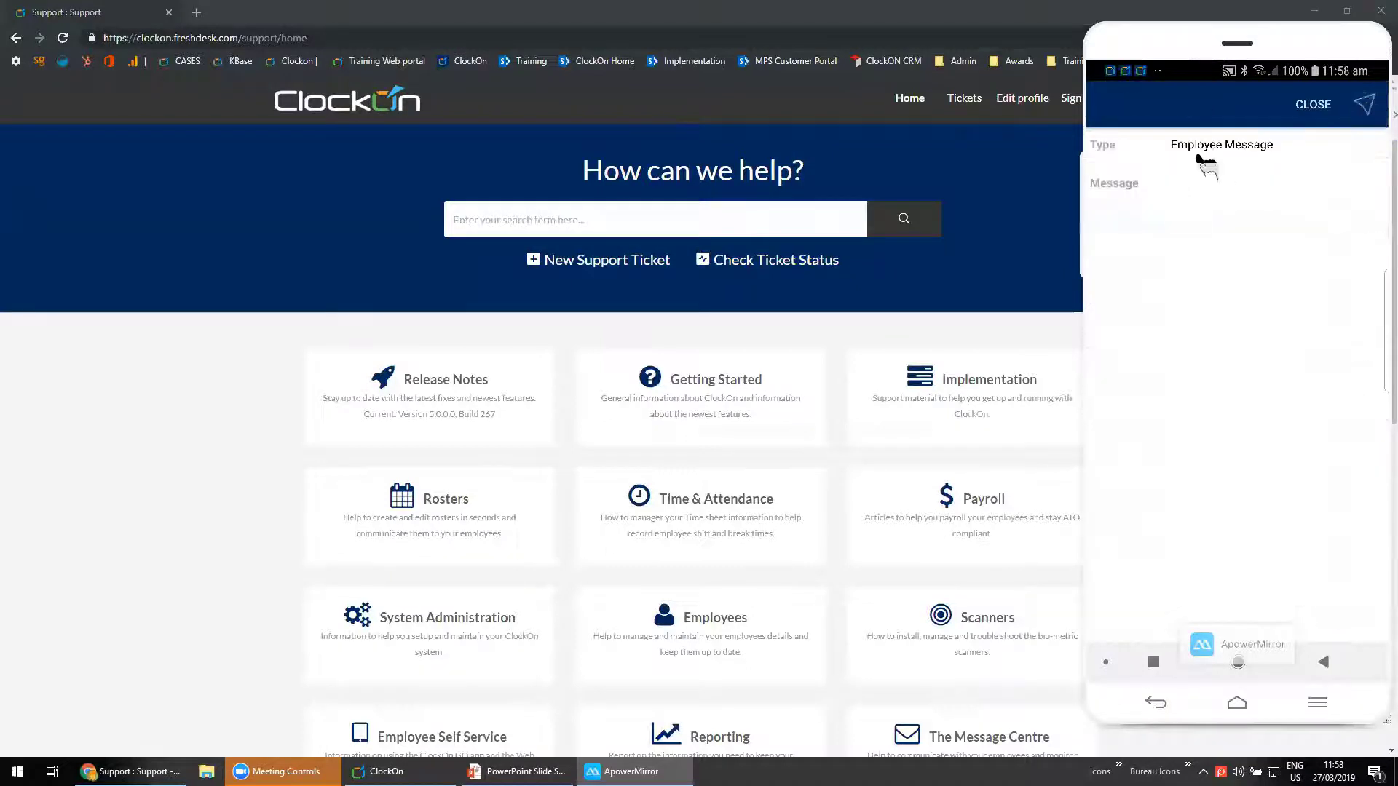
click(1210, 147)
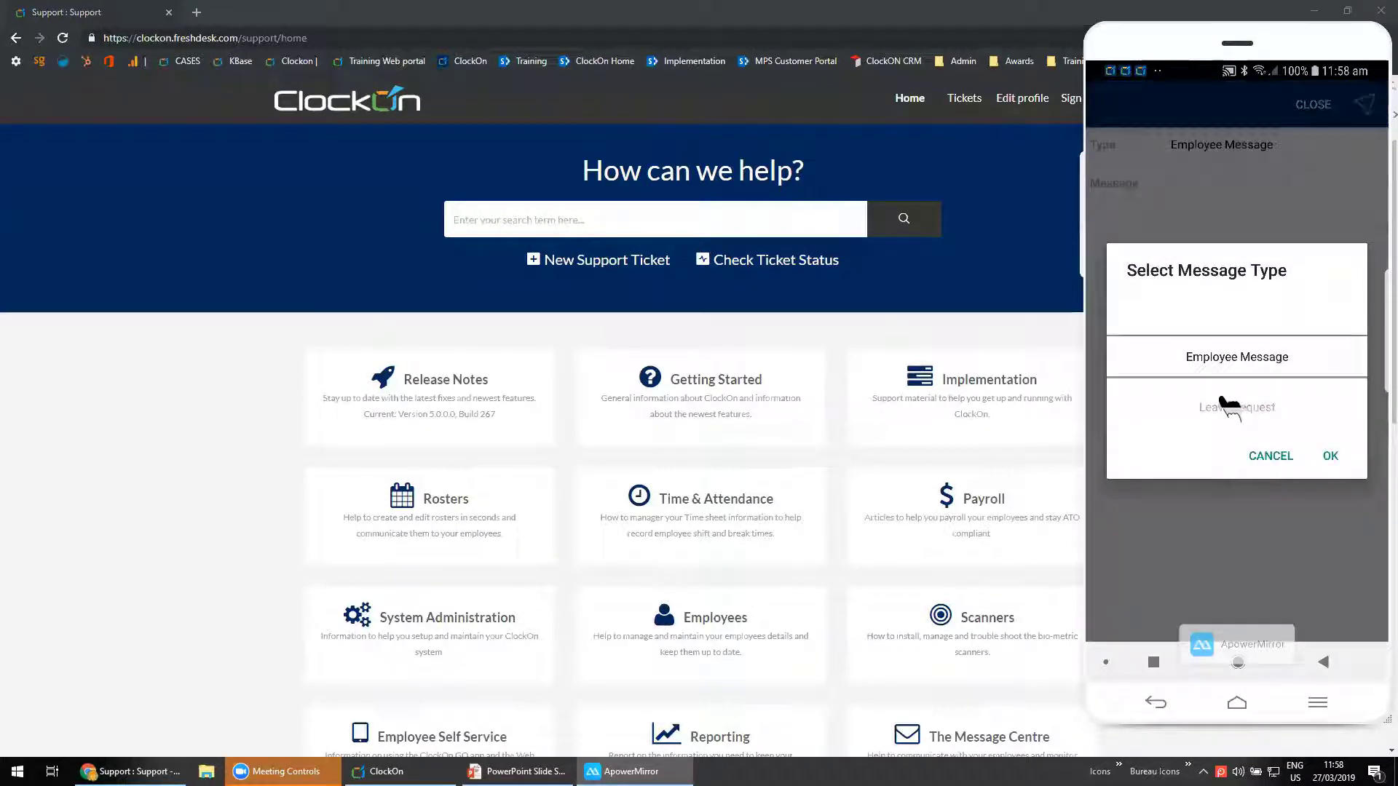
drag(1234, 321, 1242, 290)
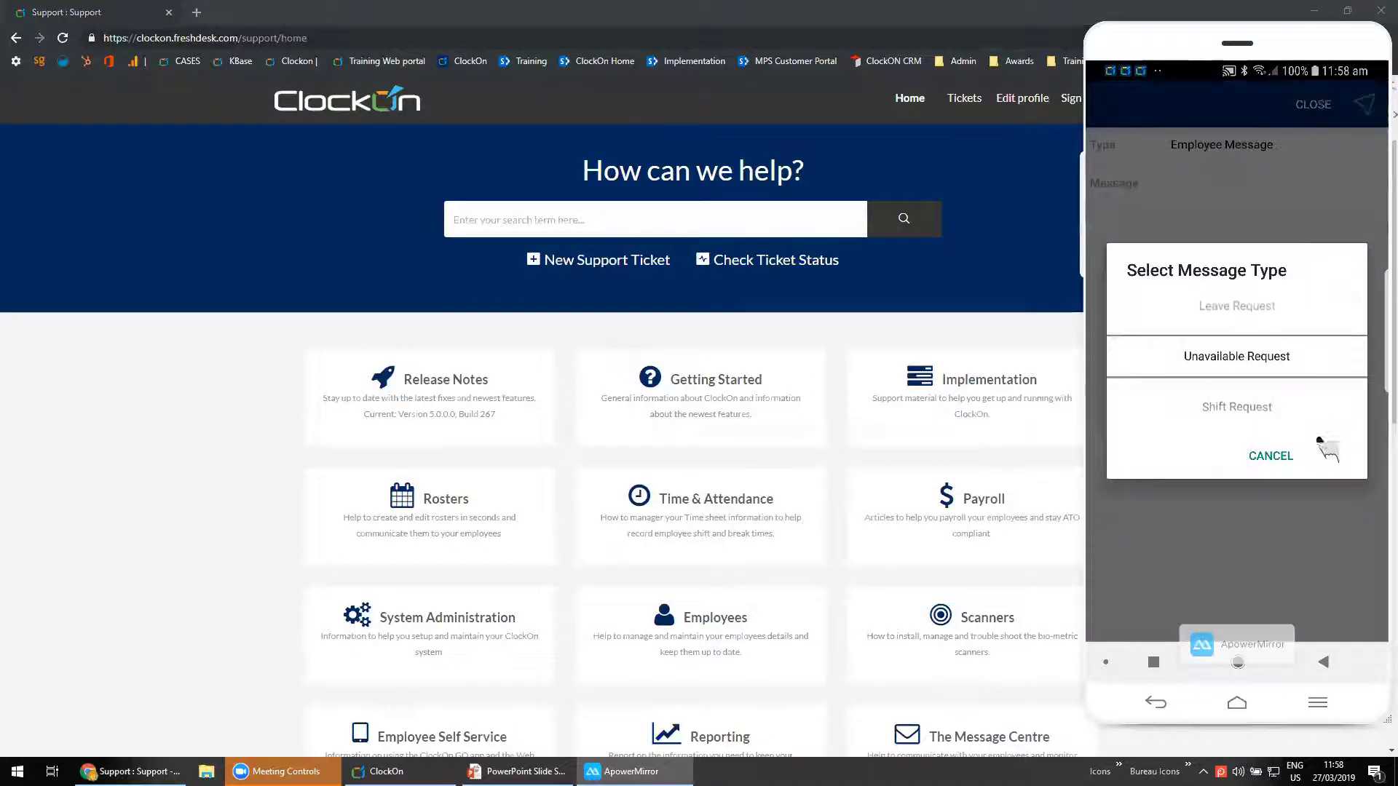
click(1333, 459)
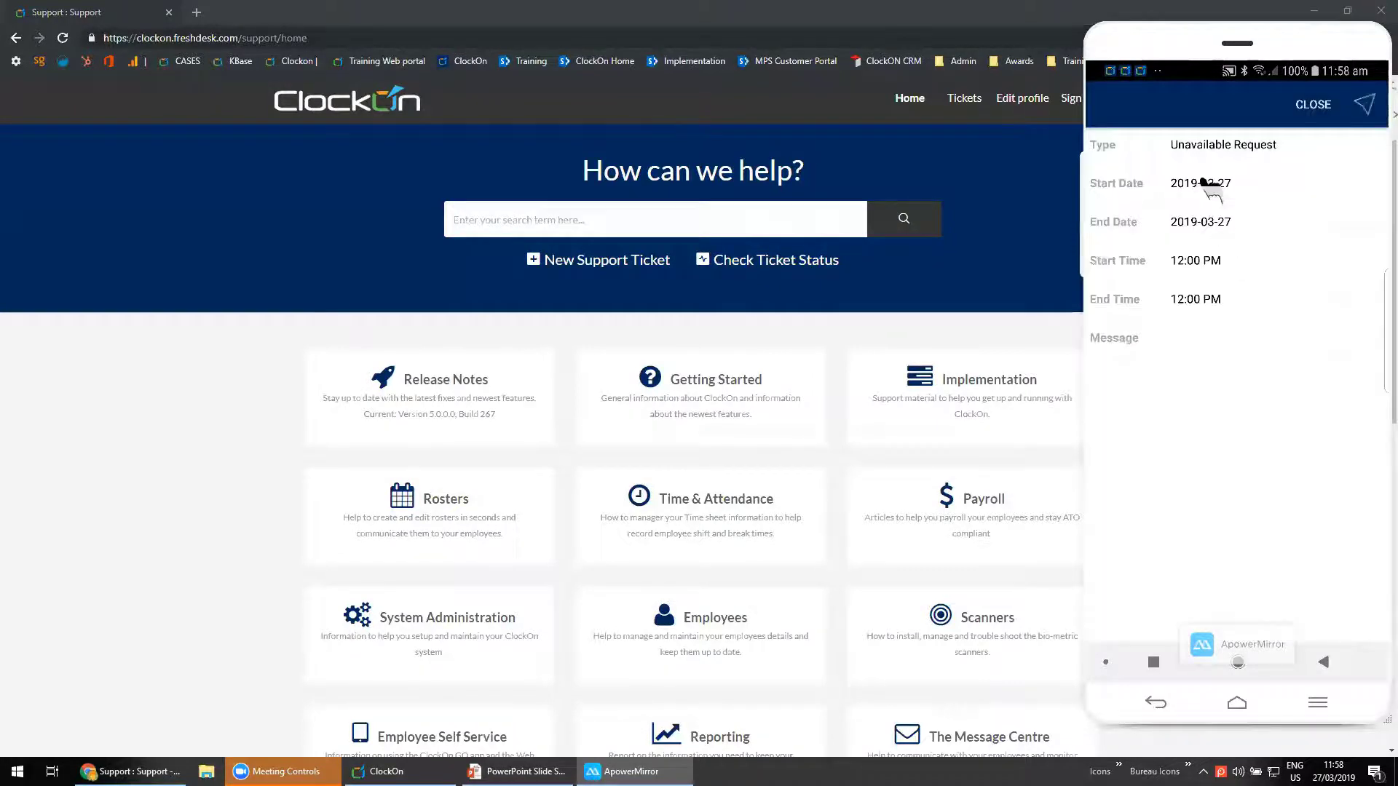
click(1214, 223)
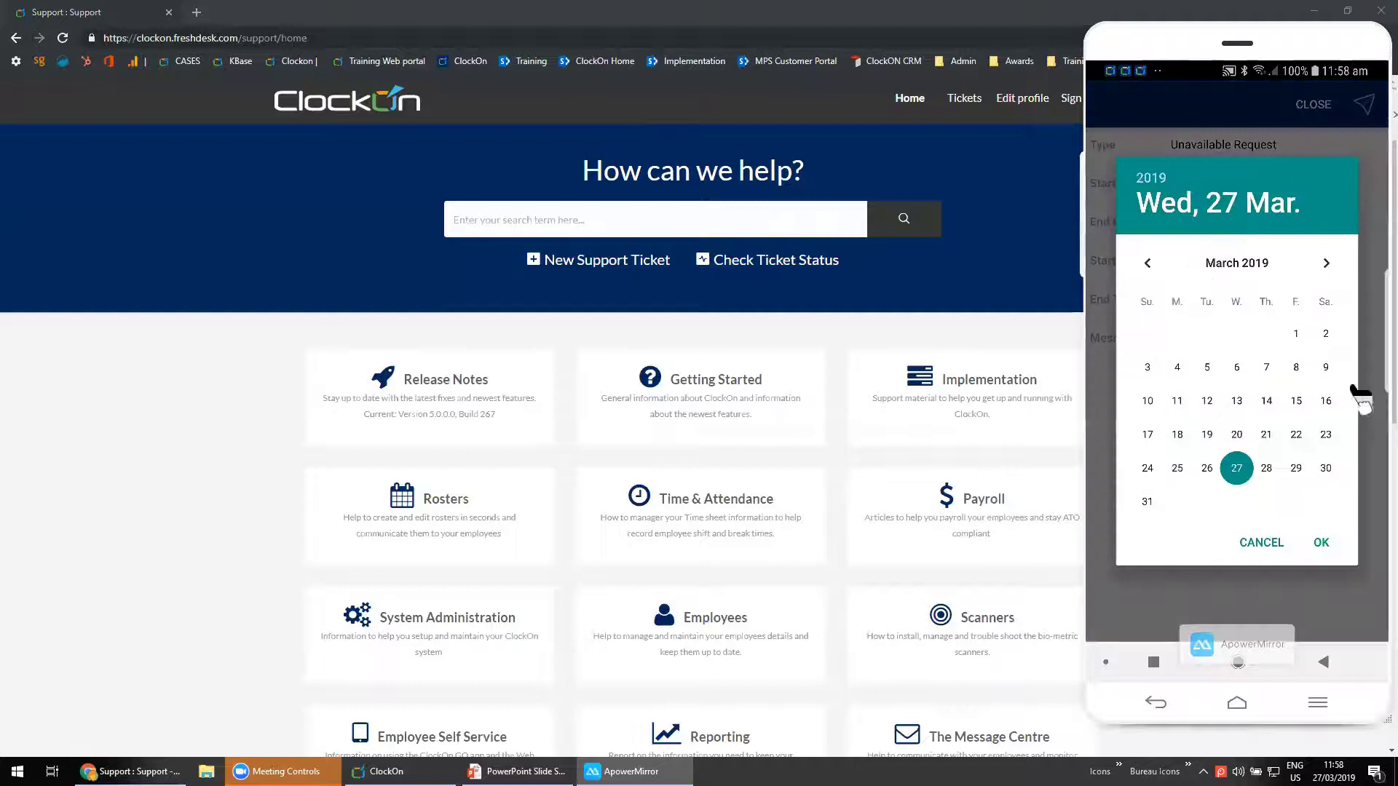
click(1261, 544)
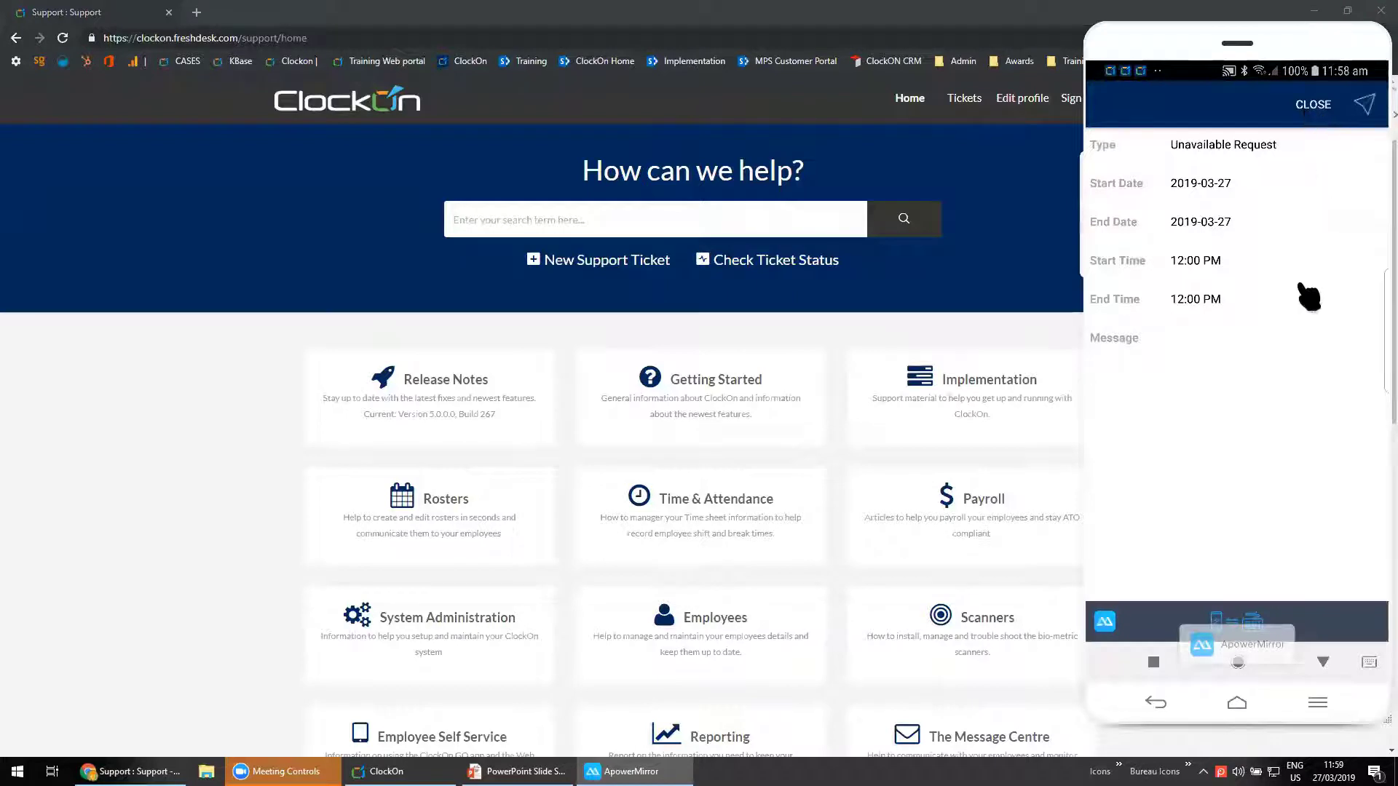
click(748, 411)
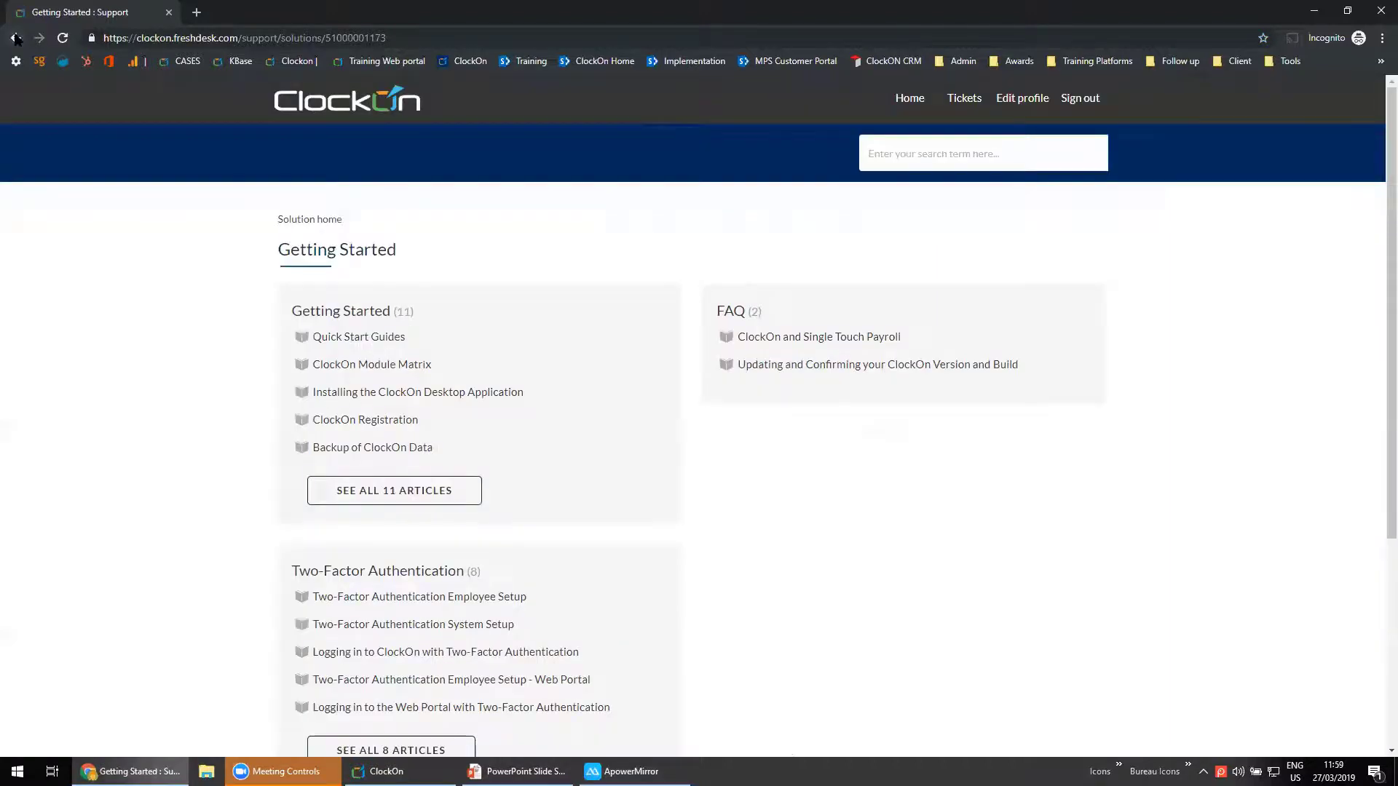
click(15, 39)
click(386, 772)
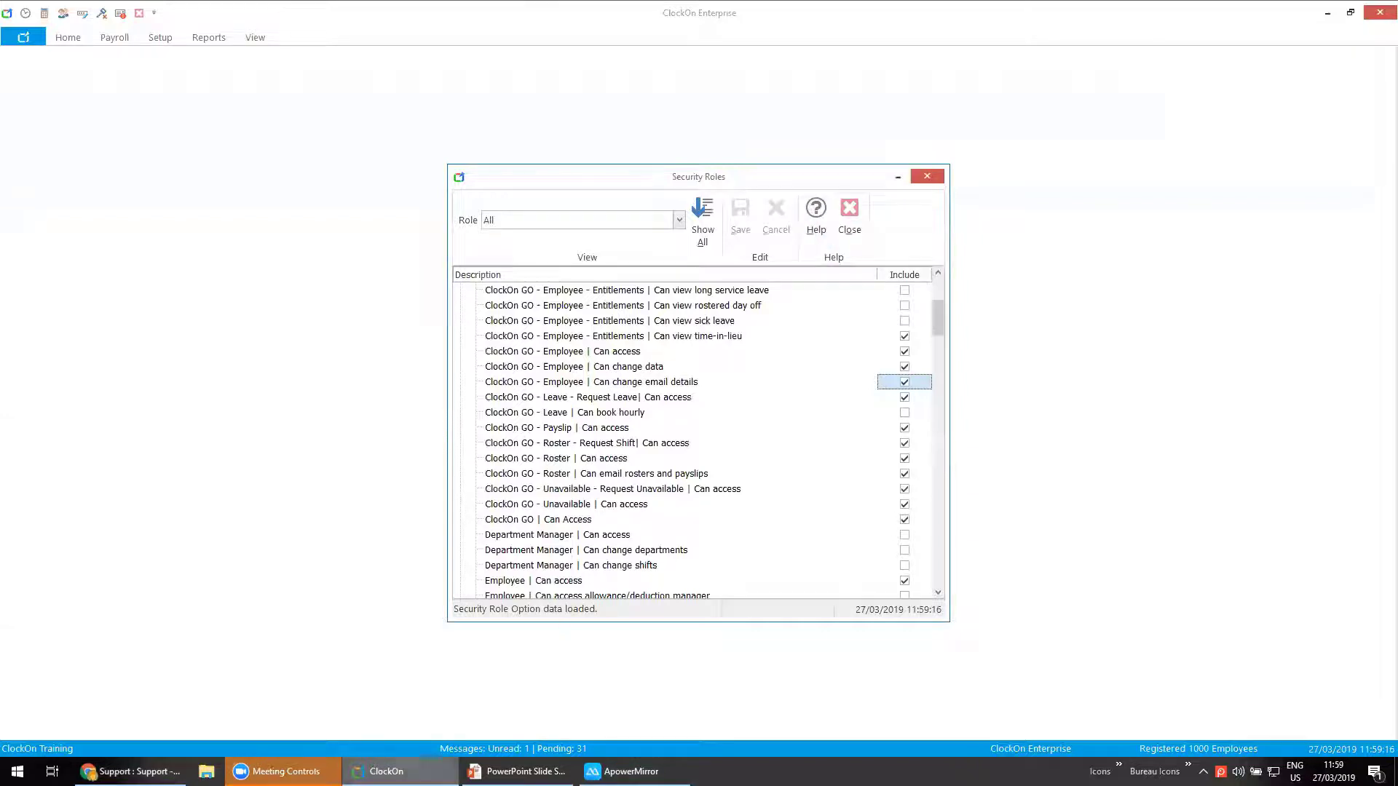
click(407, 769)
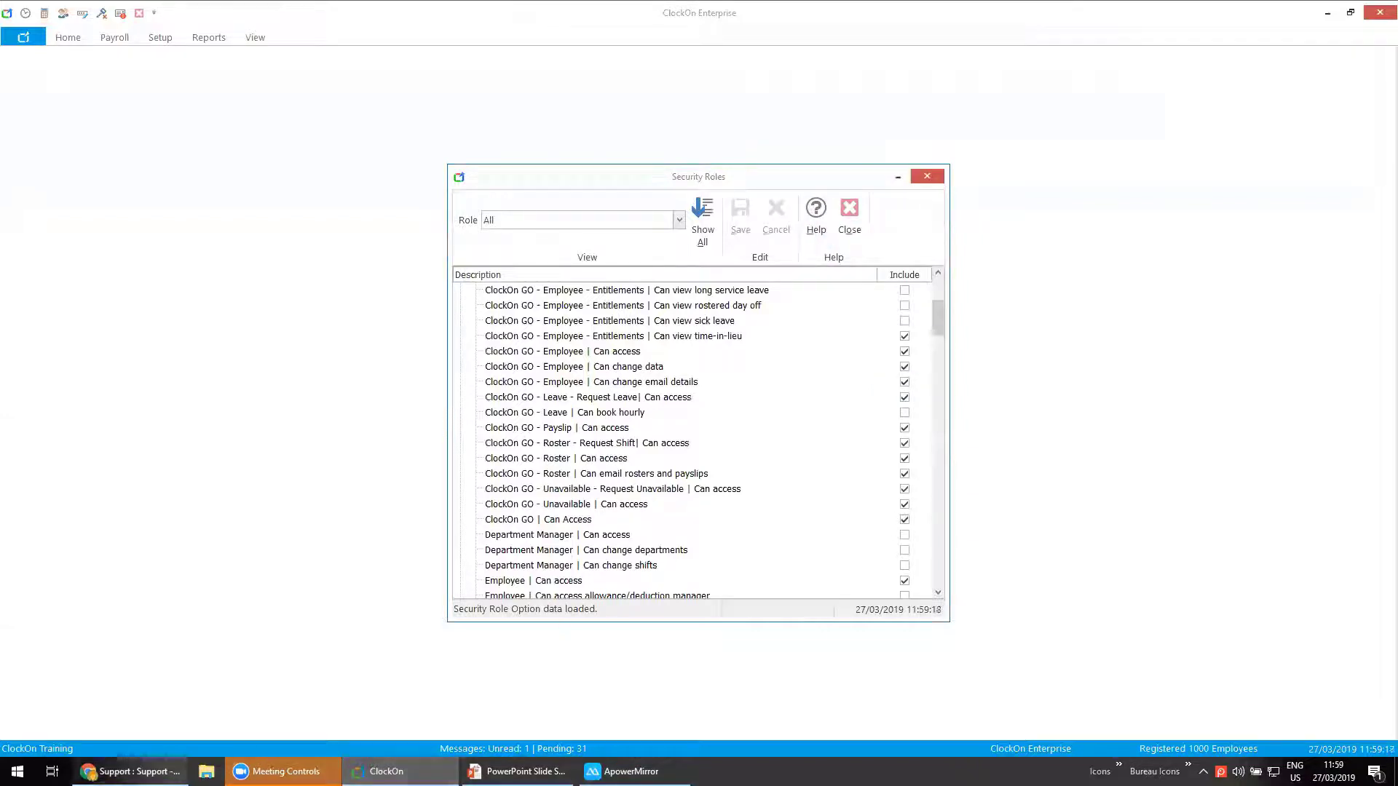
Return to Chrome and open the ClockOn GO mobile app guide from the support site's Quick Start Guides article.
click(131, 771)
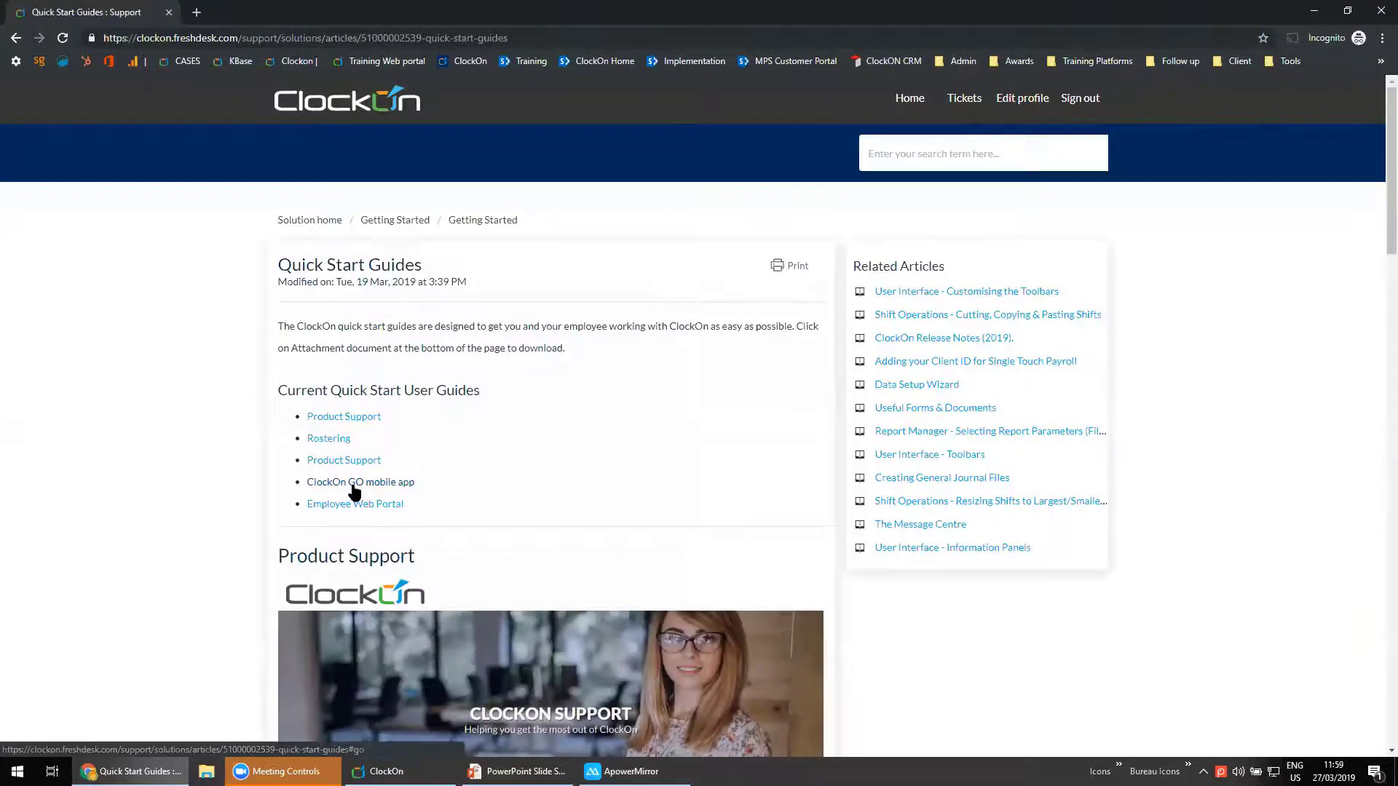
click(355, 483)
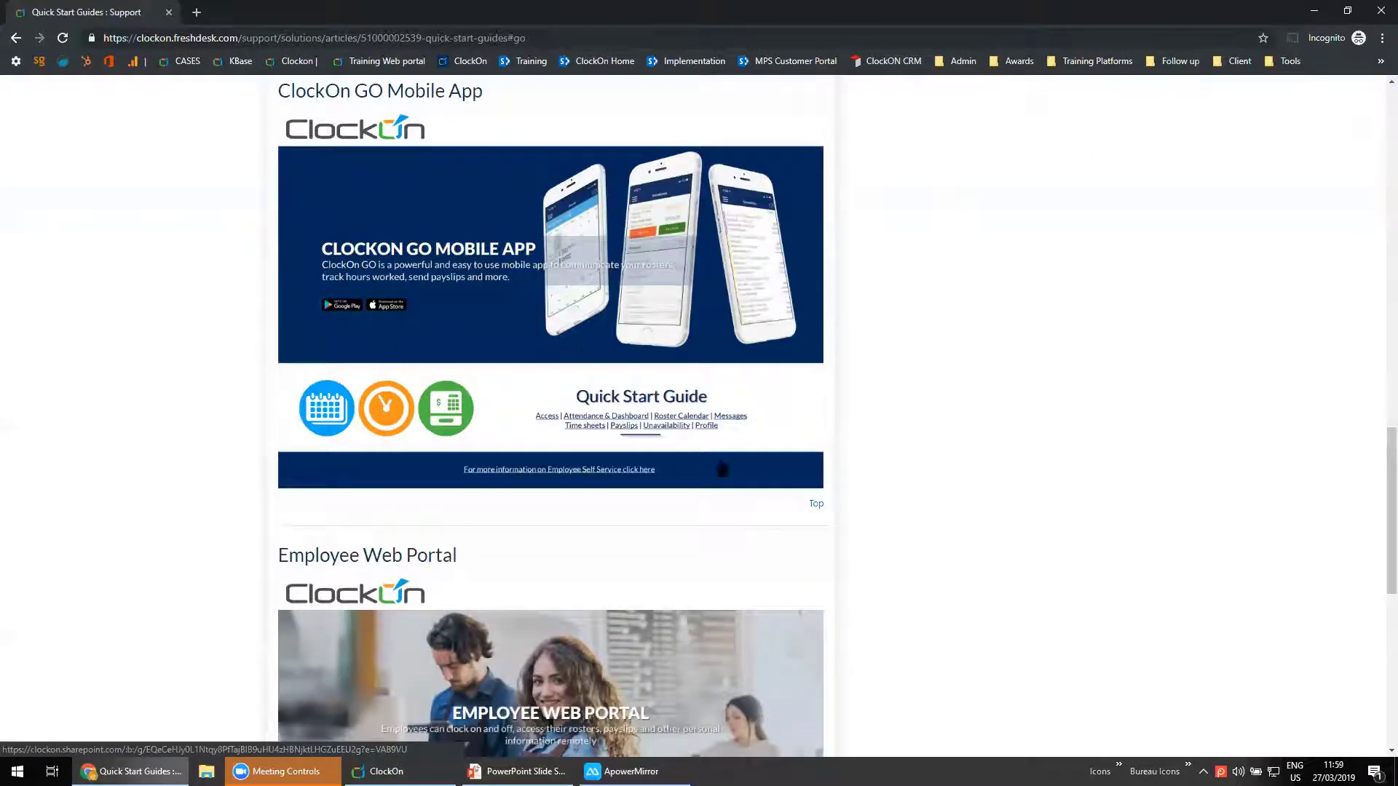
click(532, 281)
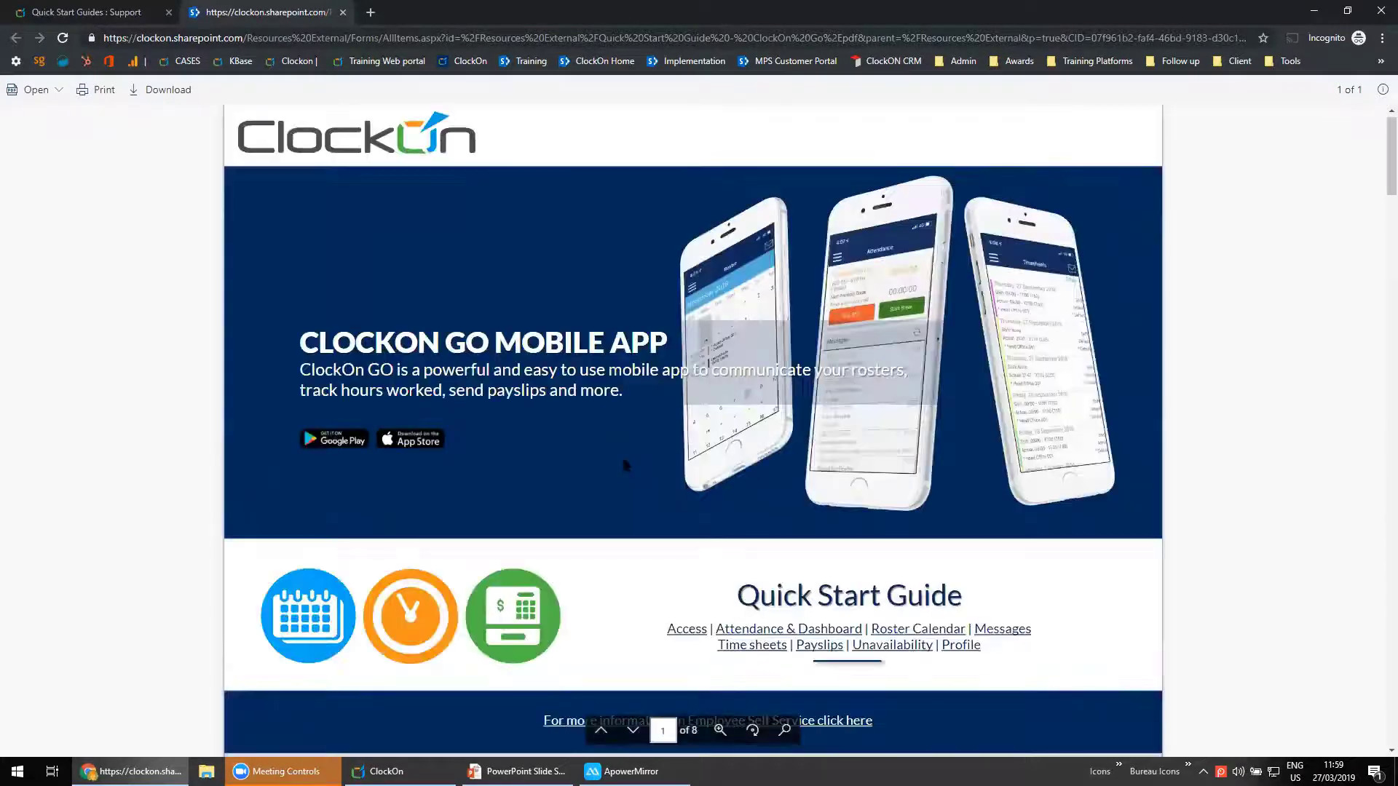
Read through the ClockOn GO quick start guide from the access instructions to the Payslips page.
scroll(622, 452, down, 5)
scroll(620, 472, down, 3)
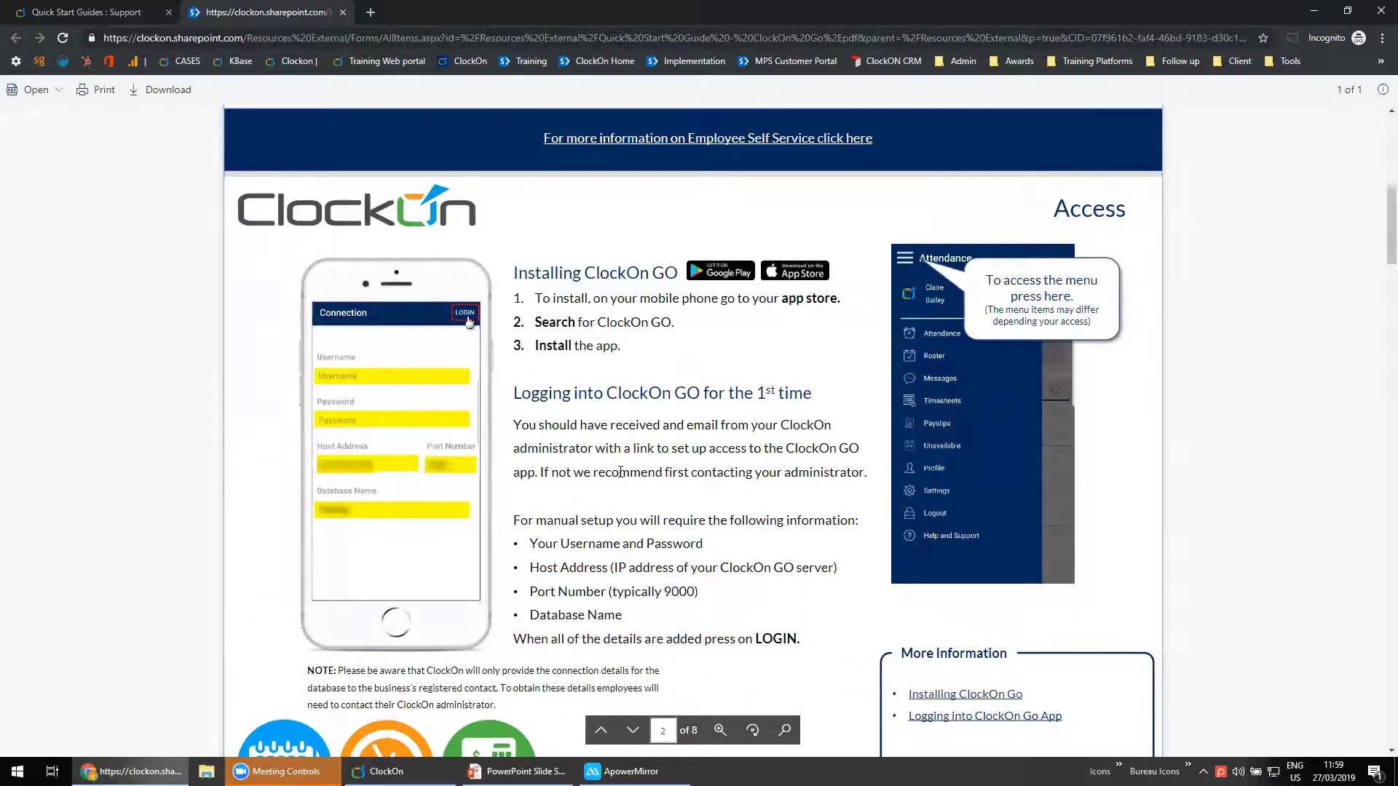
scroll(621, 472, down, 7)
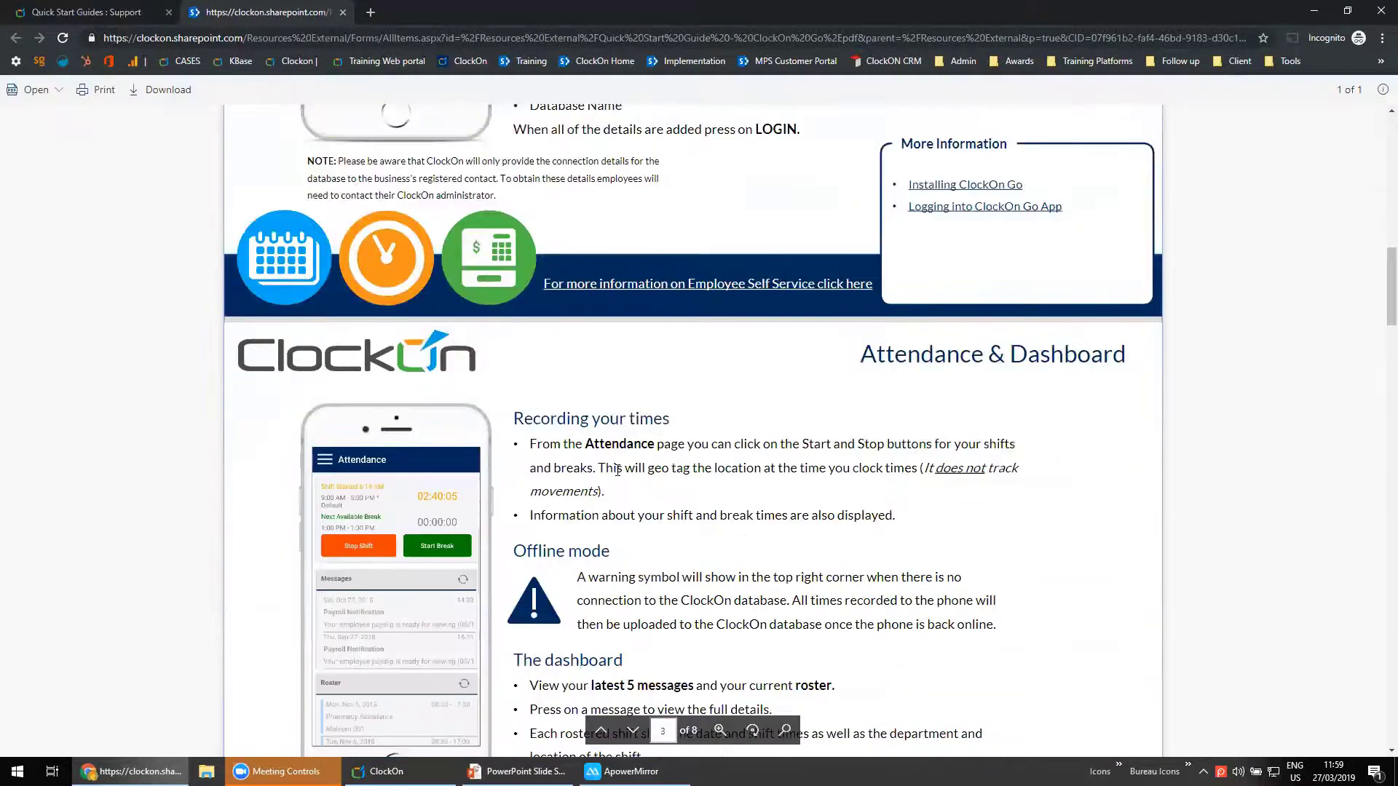
scroll(618, 470, down, 12)
scroll(618, 470, down, 4)
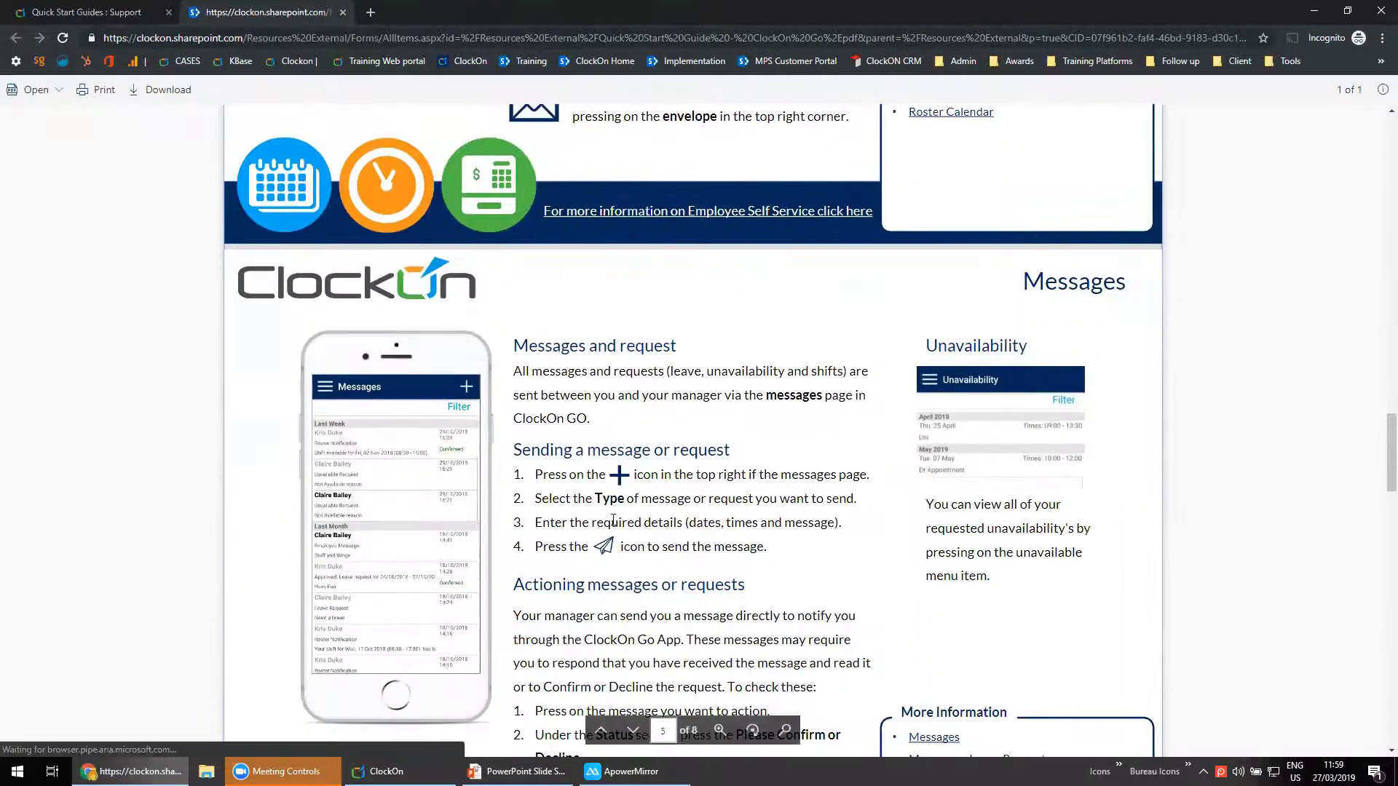
scroll(612, 520, down, 1)
scroll(612, 522, down, 12)
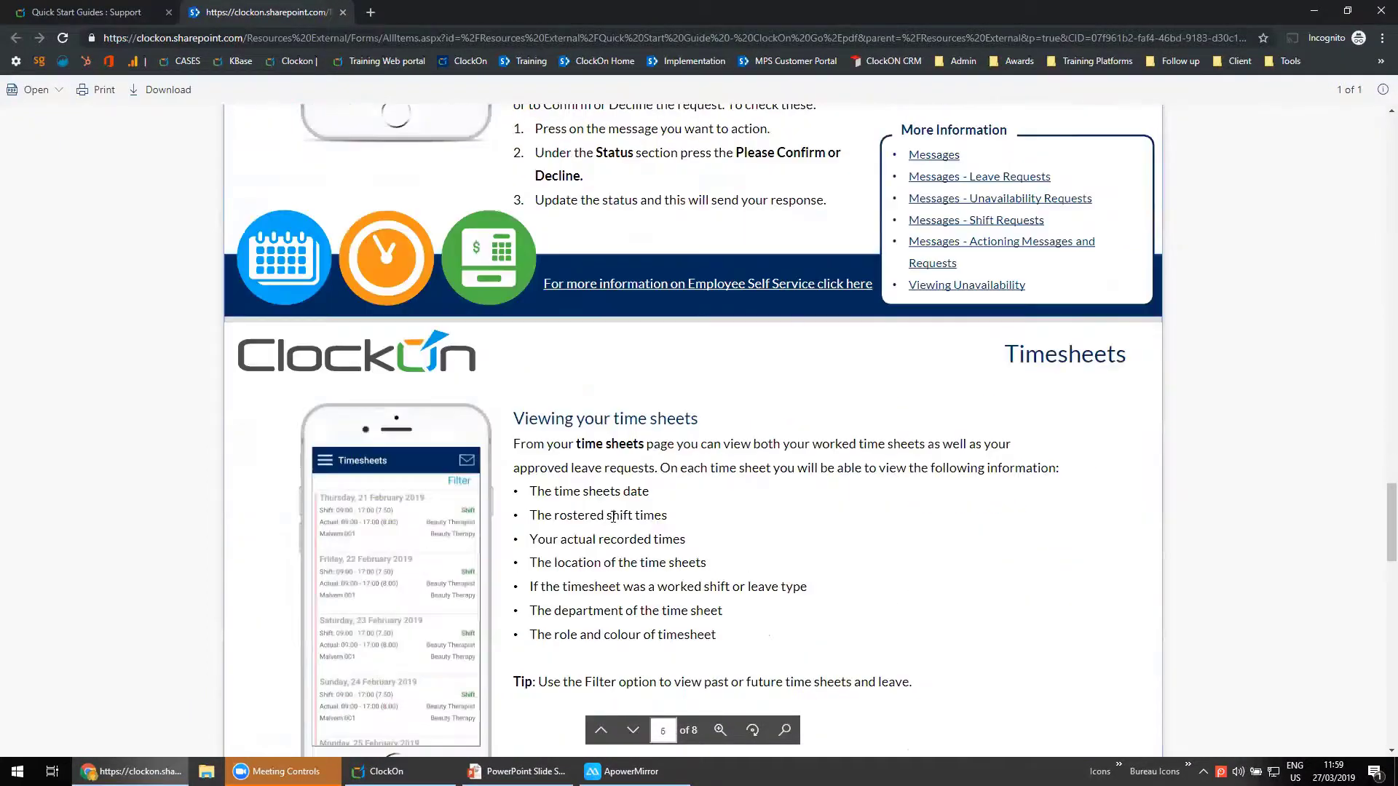
scroll(612, 517, down, 6)
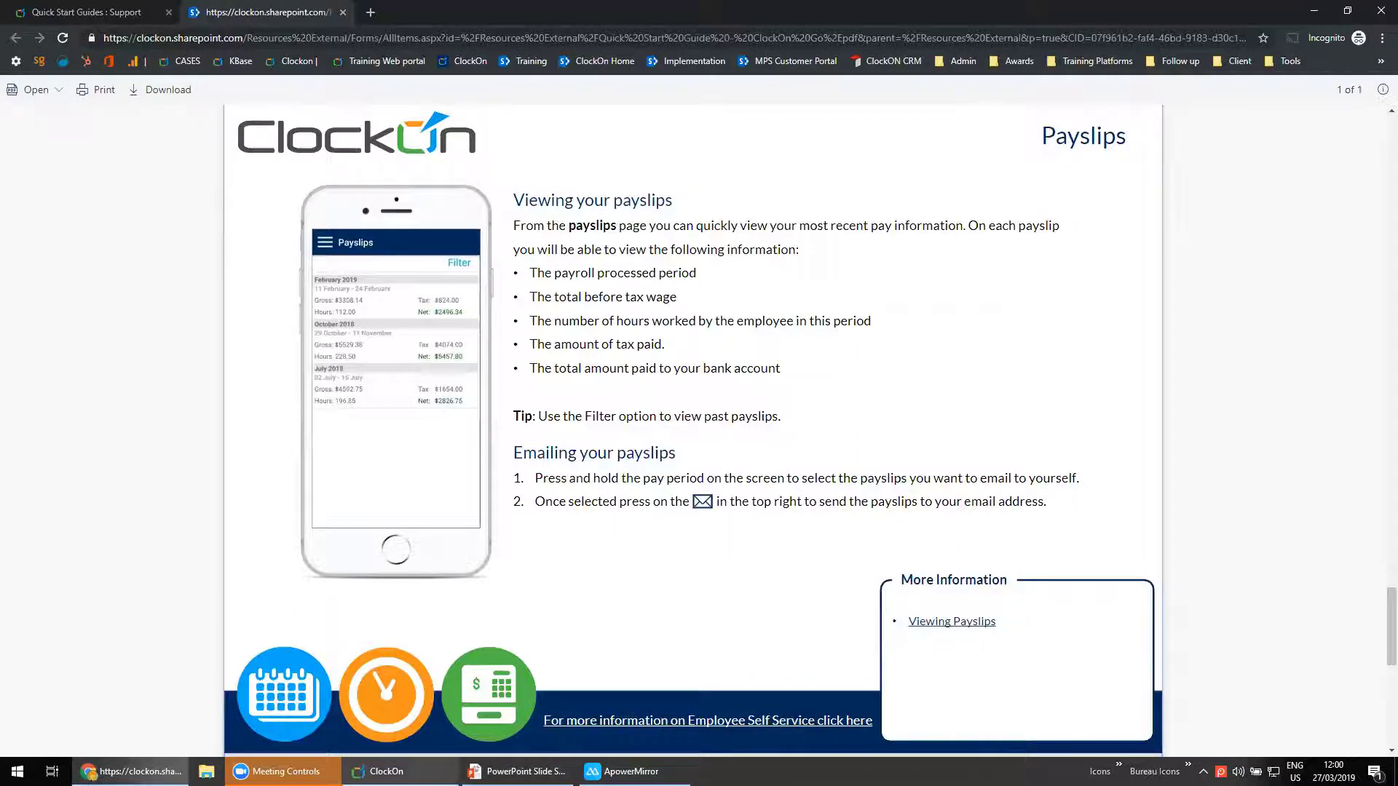
Switch to the phone mirror, keep the message type as Unavailable Request and set its start time to 1:00 PM.
click(631, 771)
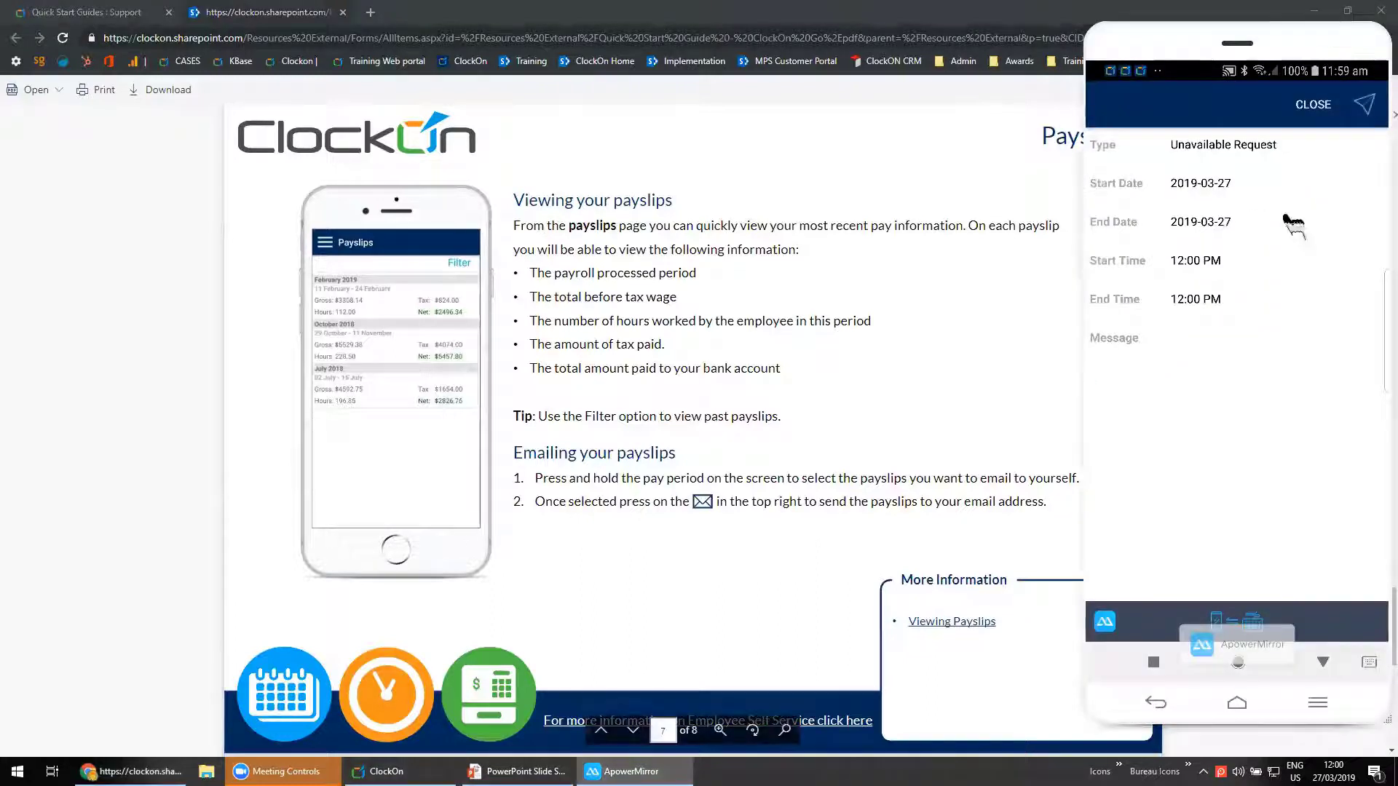
click(1262, 145)
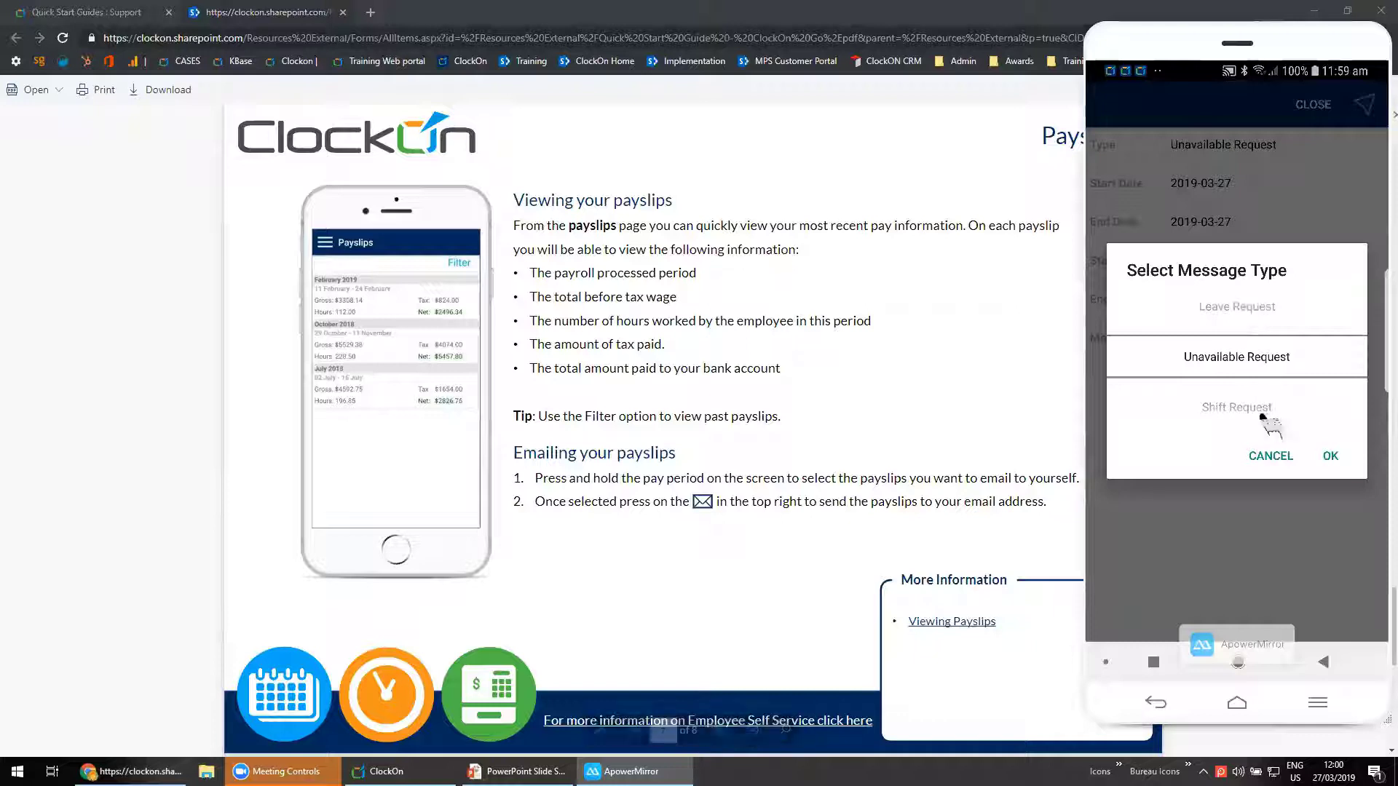
click(1329, 456)
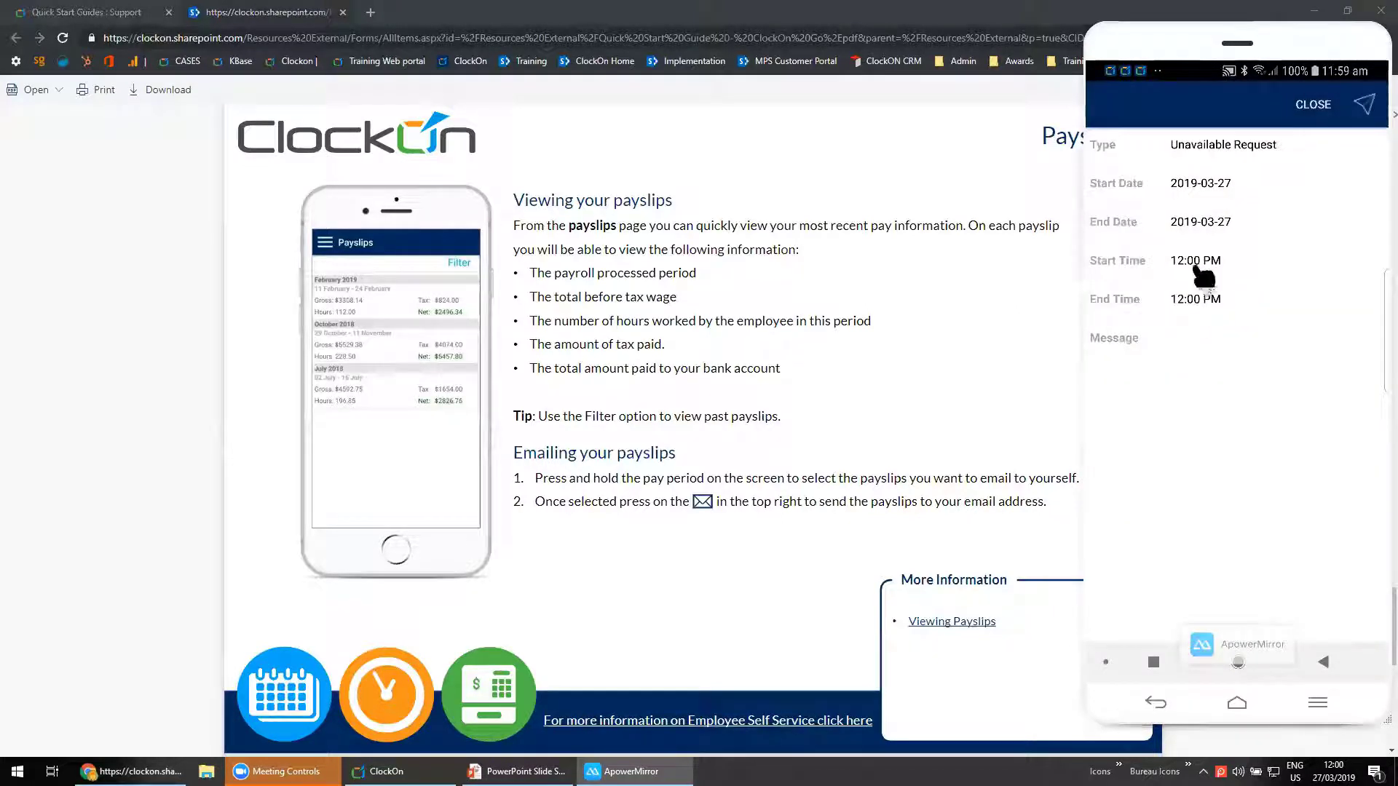
click(1198, 266)
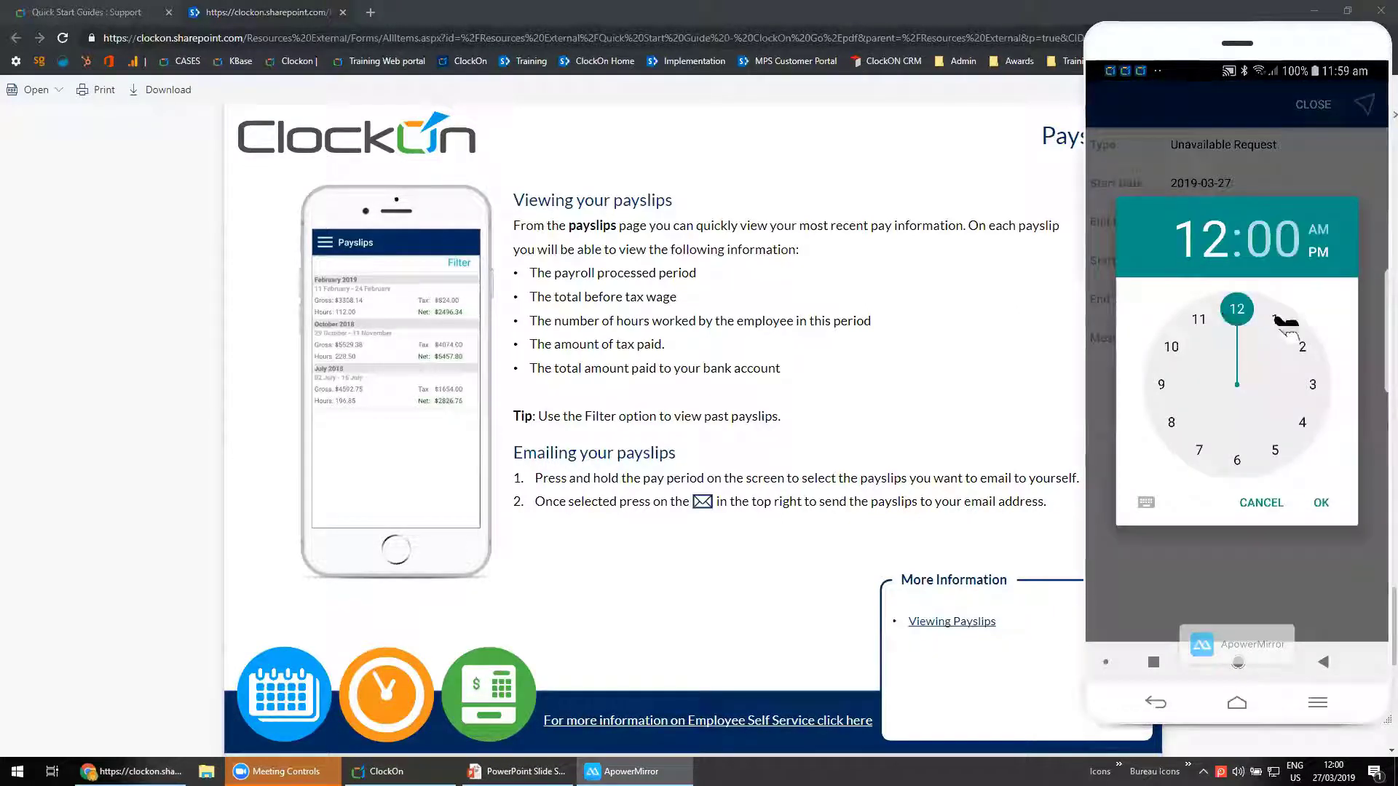
click(1275, 321)
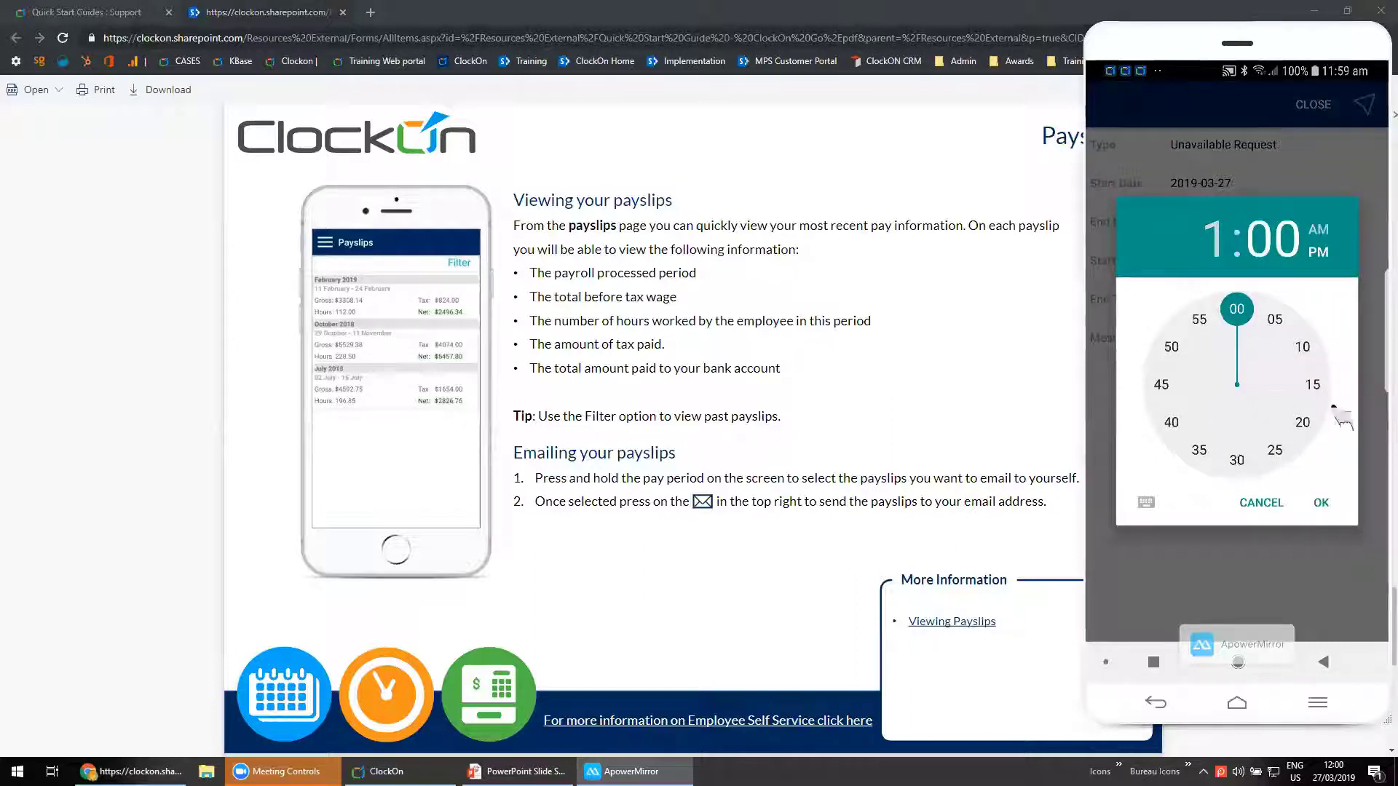
click(1322, 503)
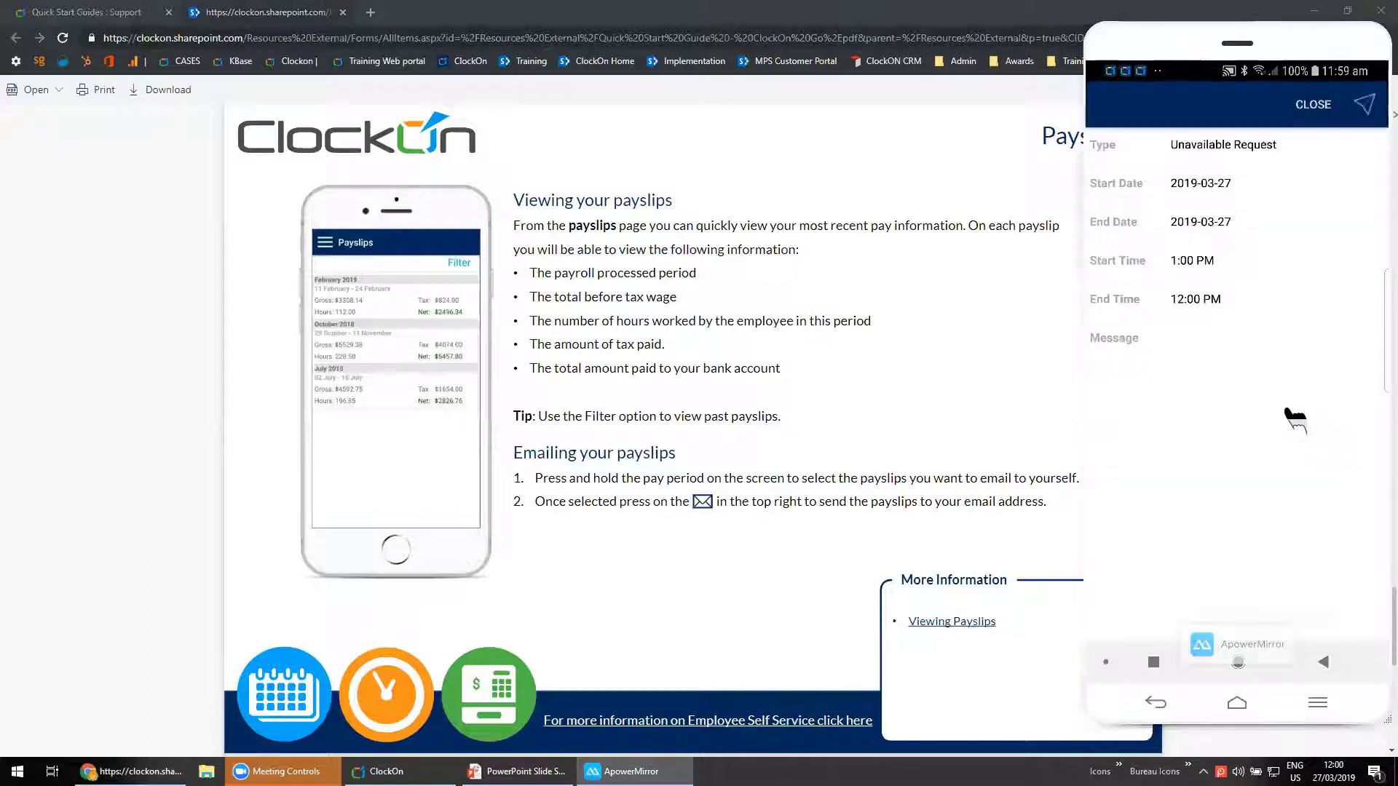
Set the unavailable request's end time to 6:00 PM, enter the message "Uni" and send it.
click(1242, 304)
click(1251, 466)
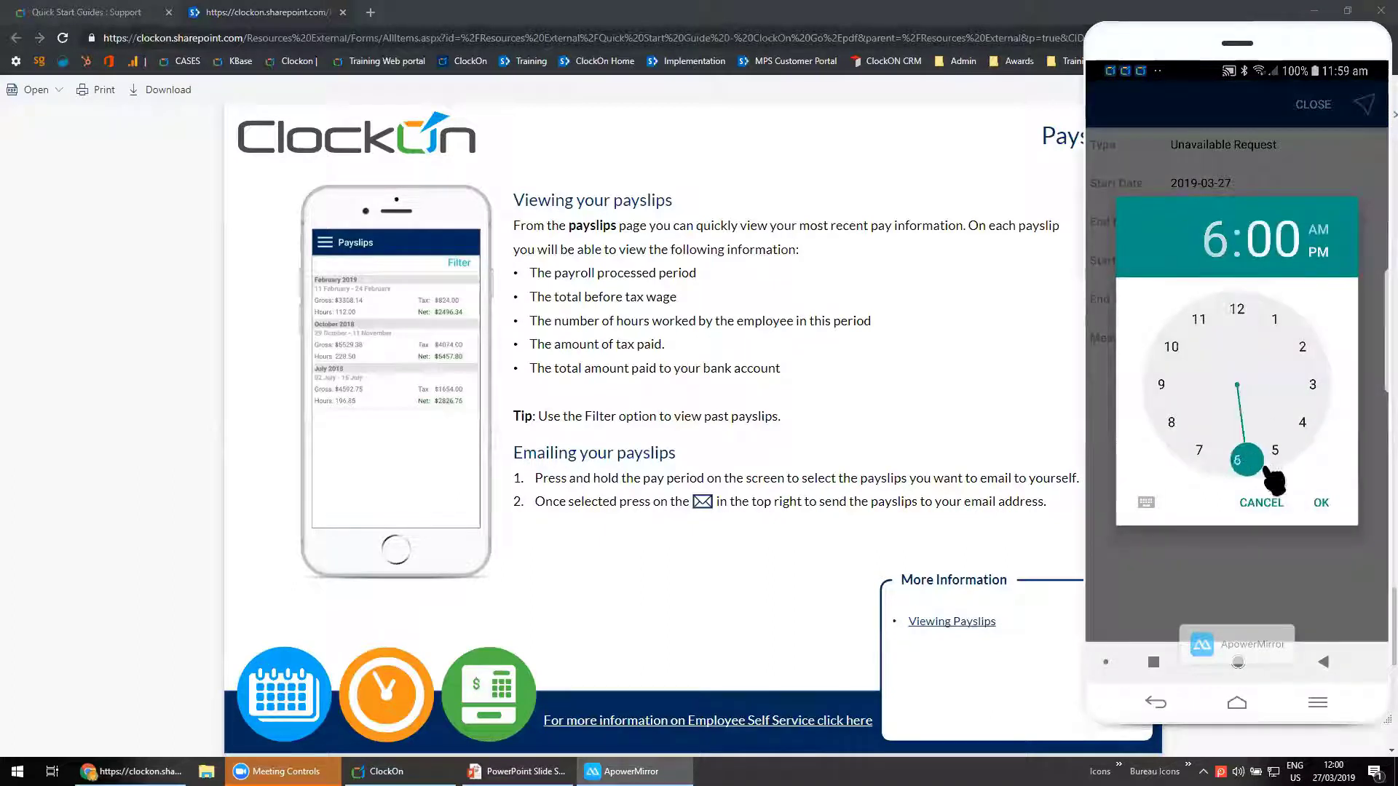
click(1321, 504)
click(1142, 360)
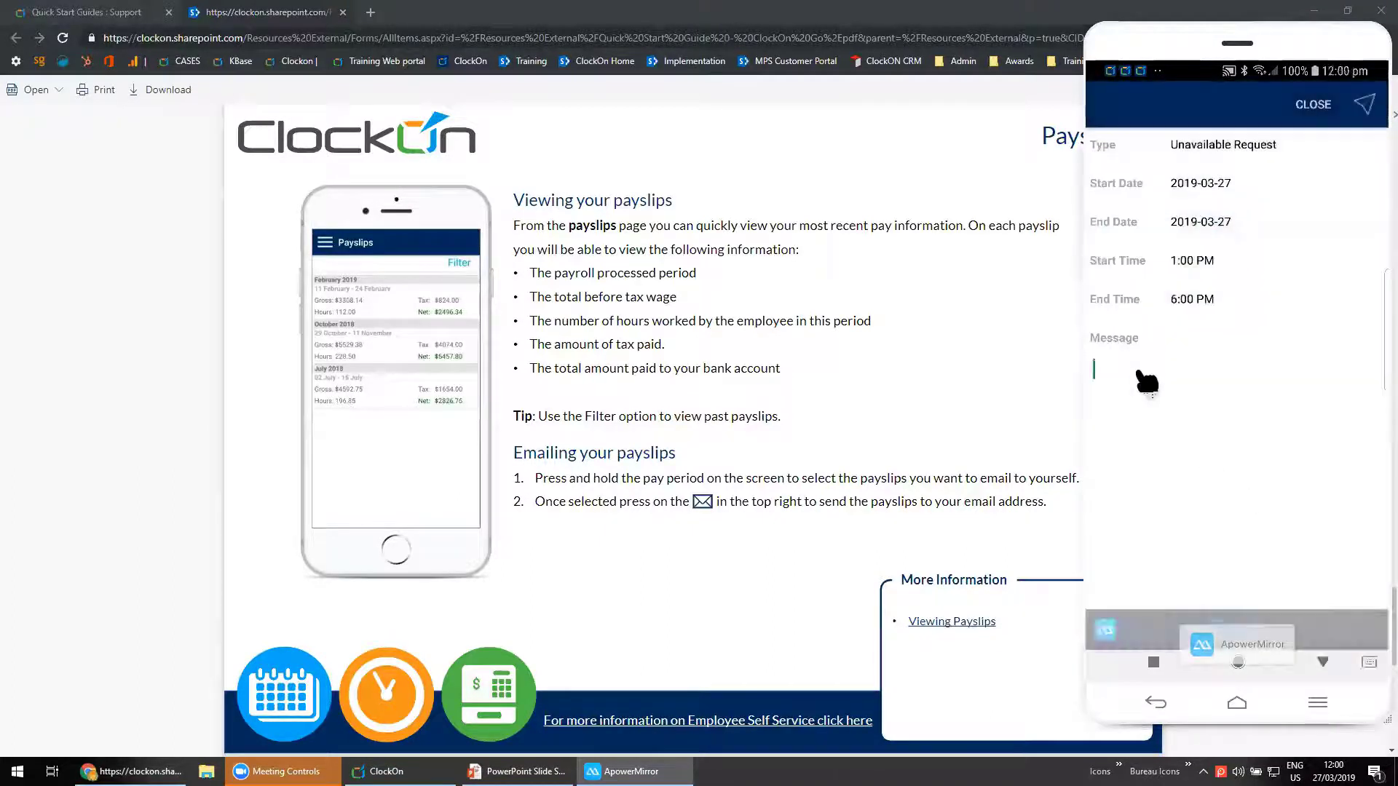
text(Uni)
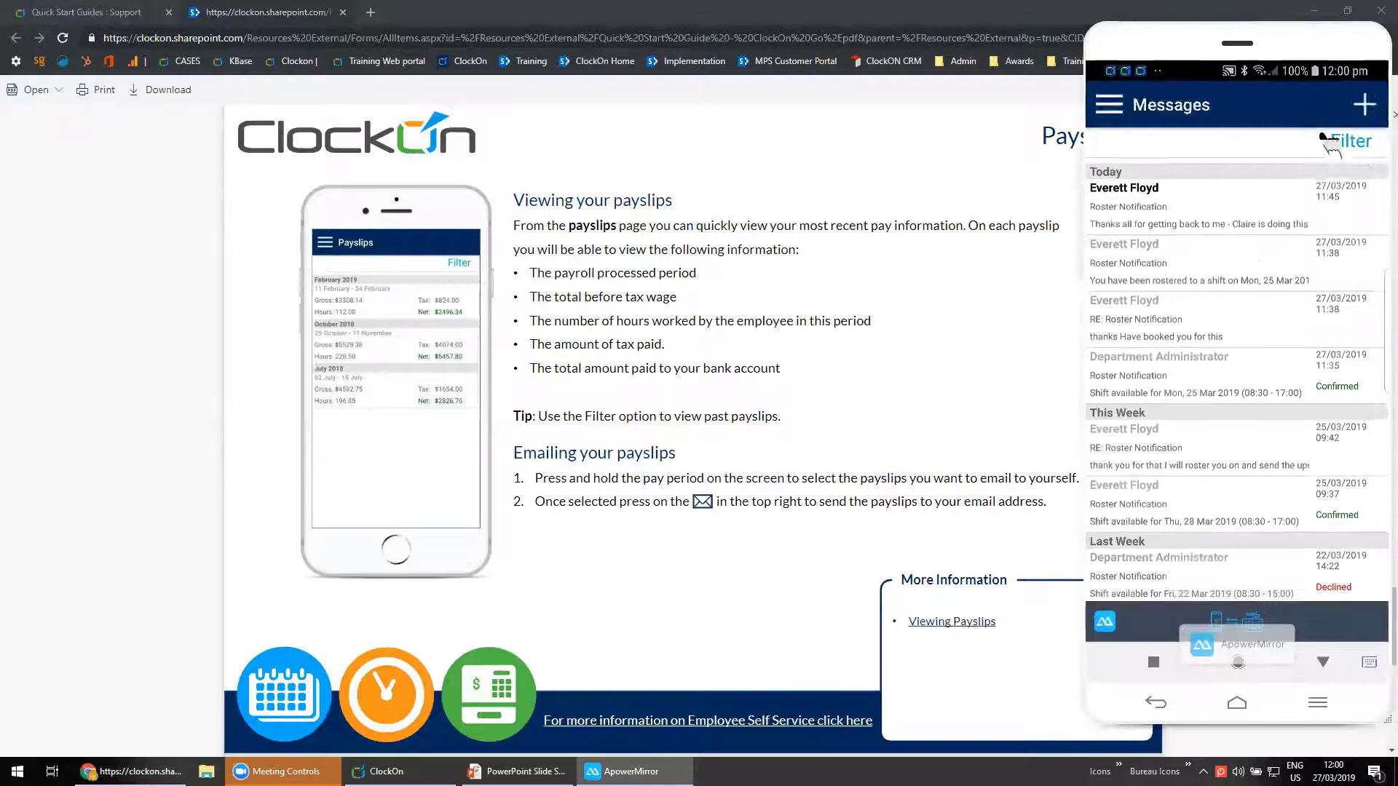
drag(1361, 186, 1307, 174)
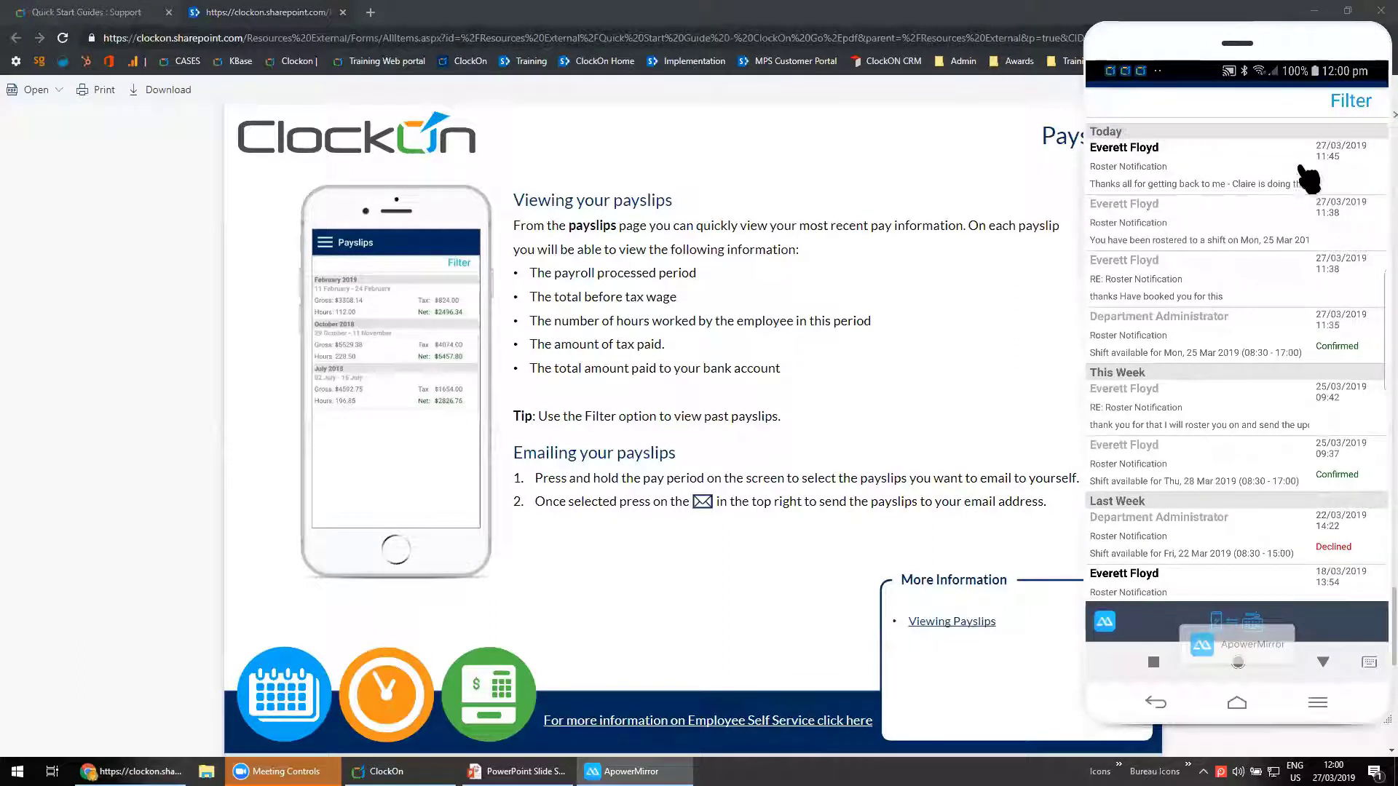
drag(1291, 148, 1287, 518)
click(1238, 663)
click(1131, 138)
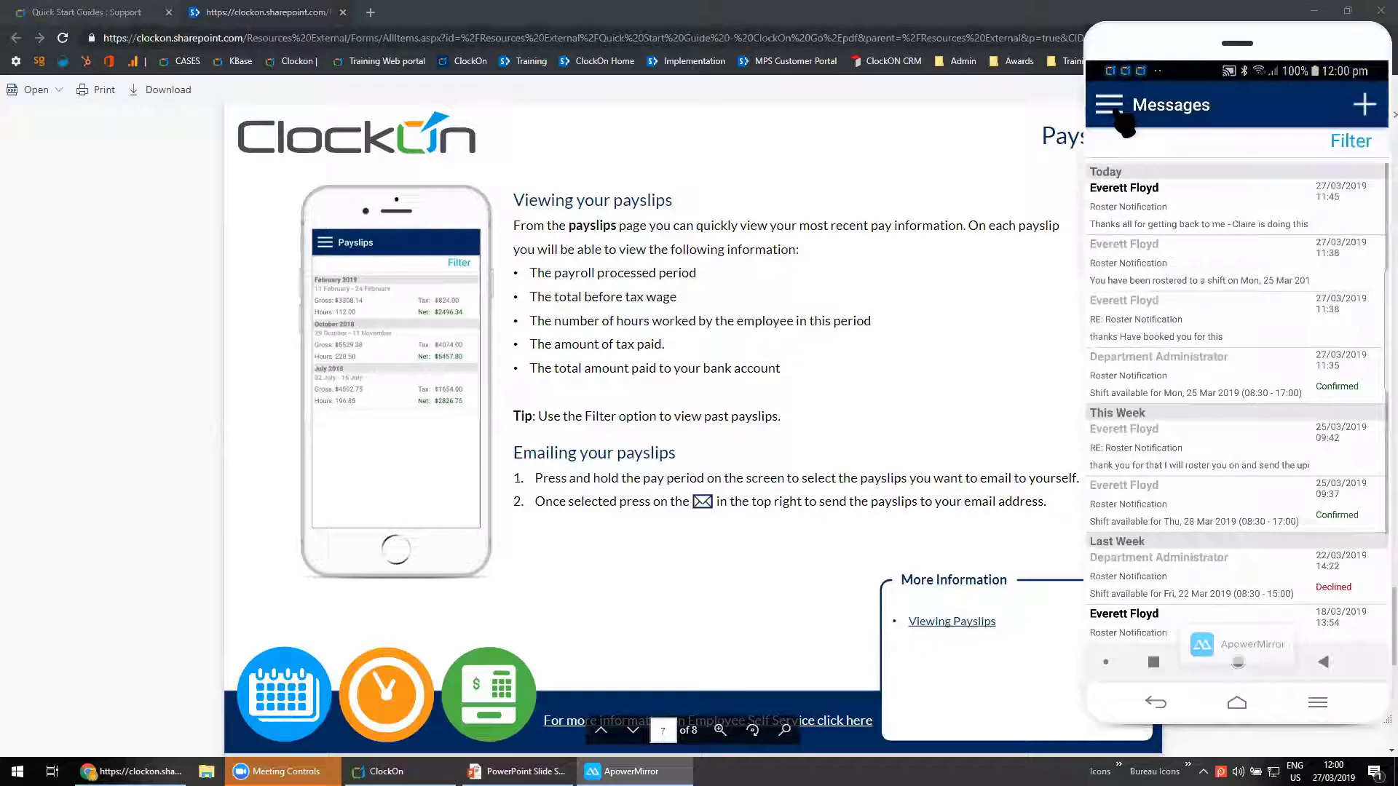
Start a new ClockOn GO message of type Leave Request with the category Annual Leave (Statutory).
click(1367, 106)
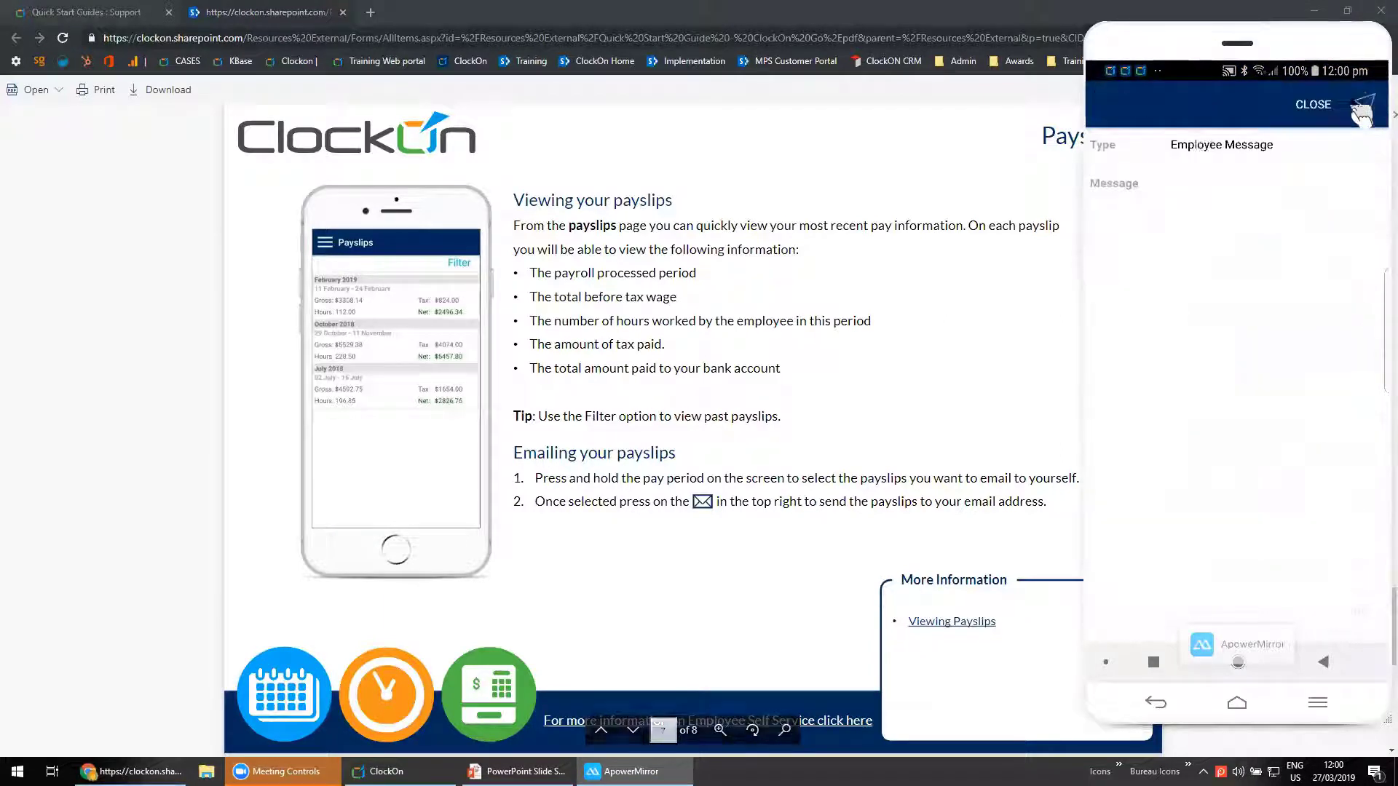
click(1169, 140)
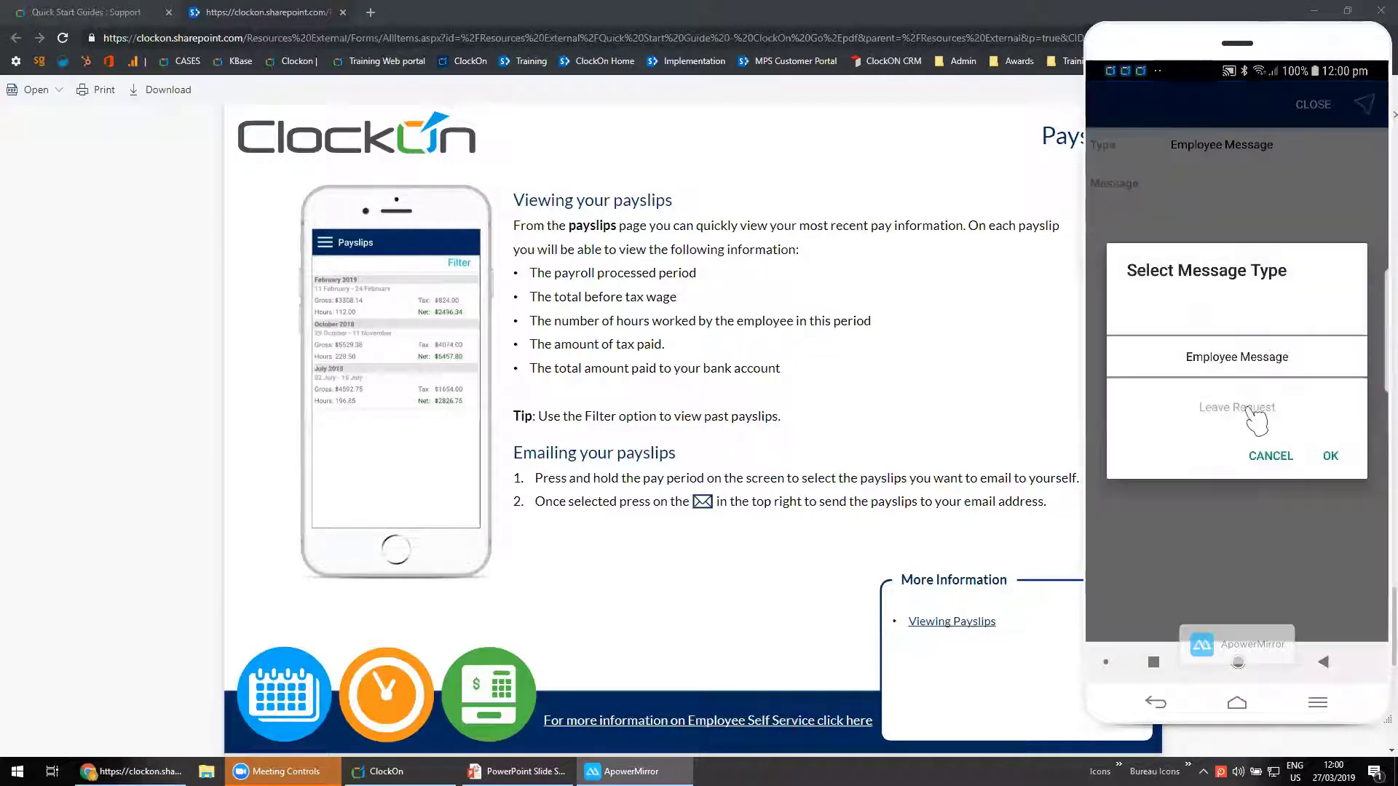
click(1237, 407)
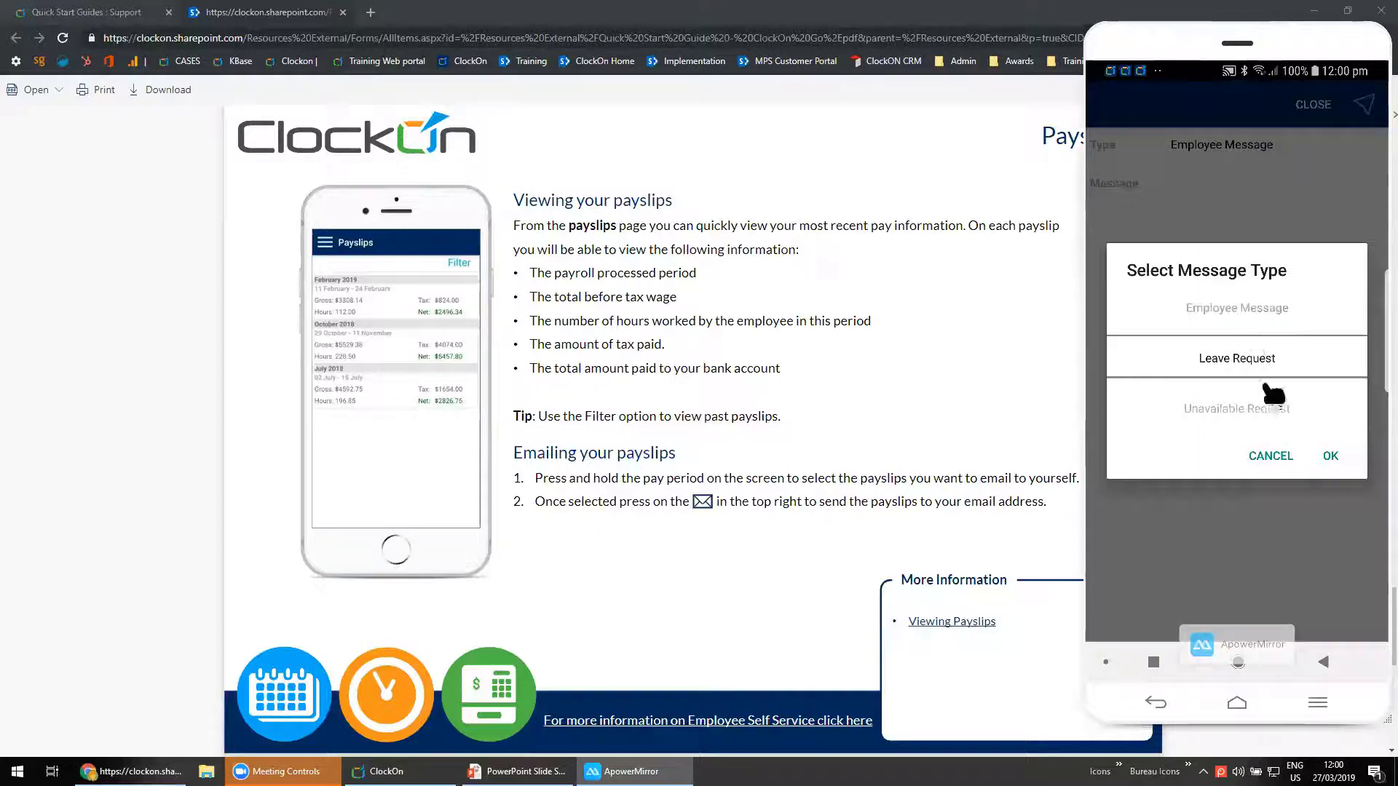
click(1330, 455)
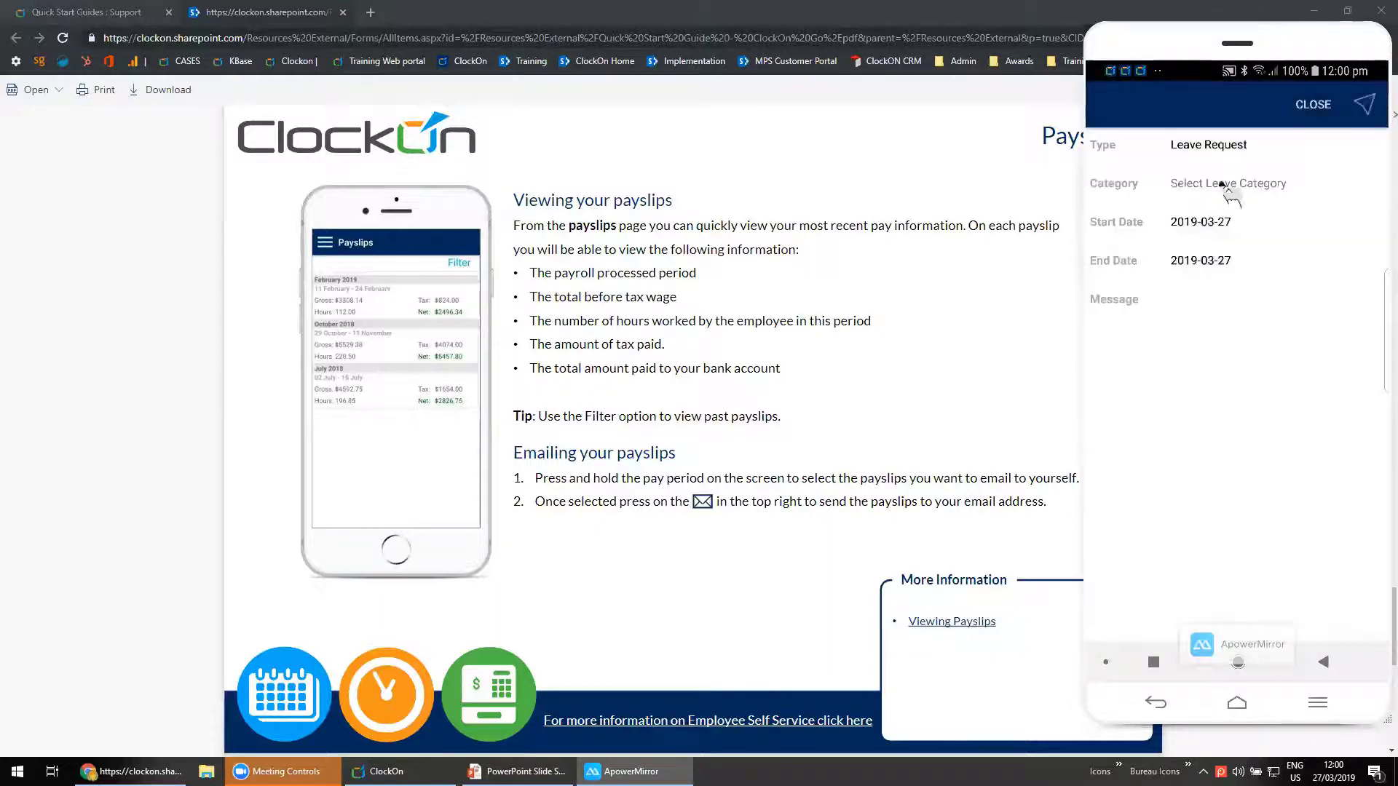
click(1228, 187)
drag(1239, 405, 1243, 266)
drag(1266, 349, 1263, 393)
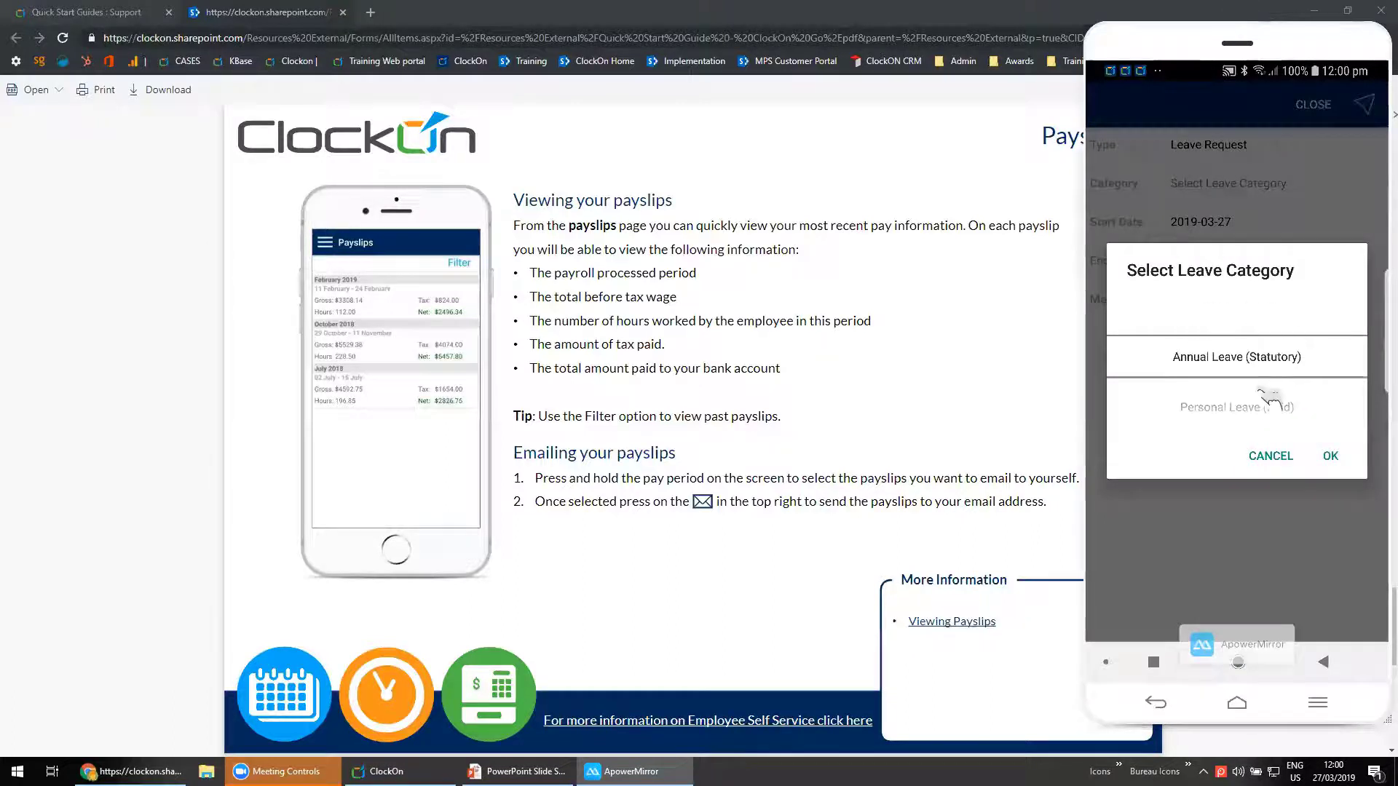
click(1330, 456)
Set the leave request's start date to 19 April 2019 and its end date to 26 April 2019.
click(1220, 225)
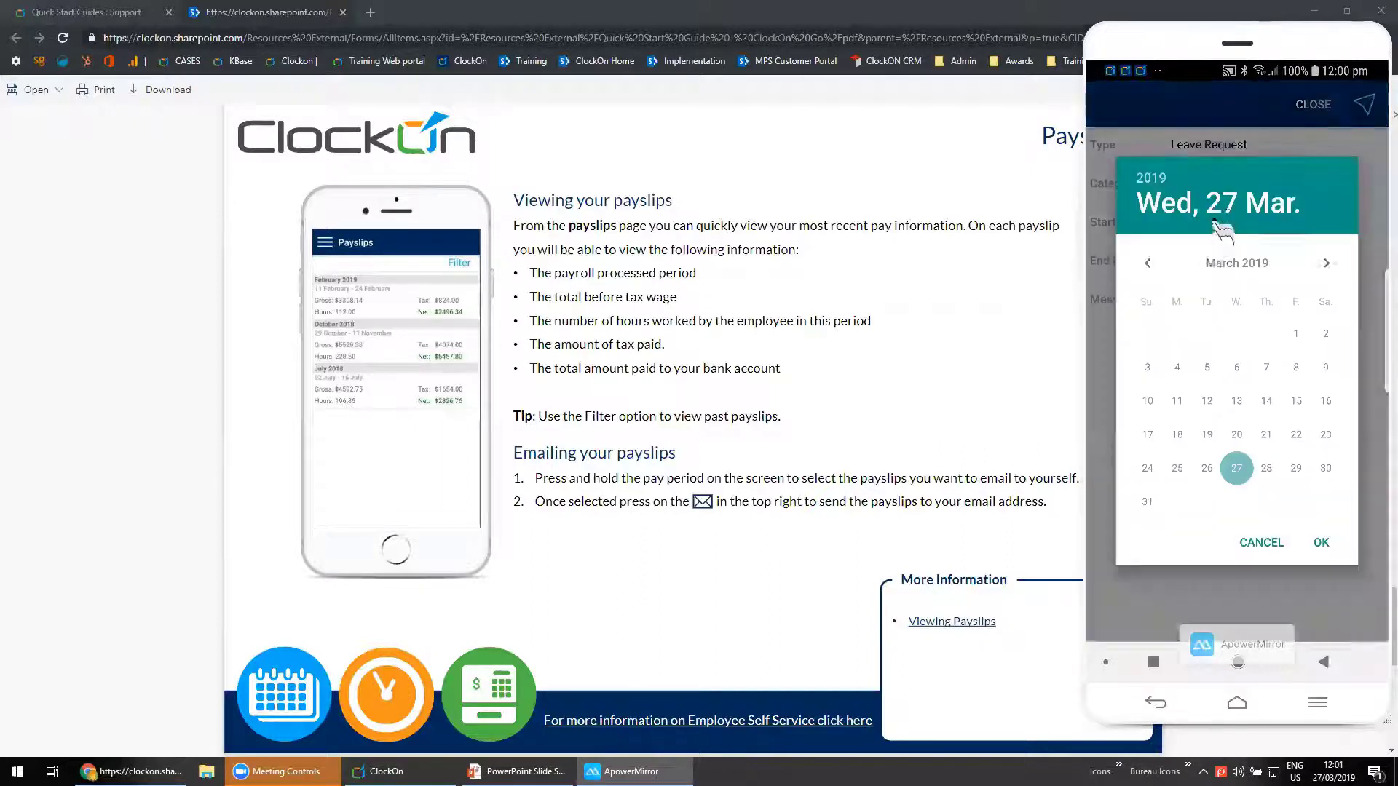
click(1326, 263)
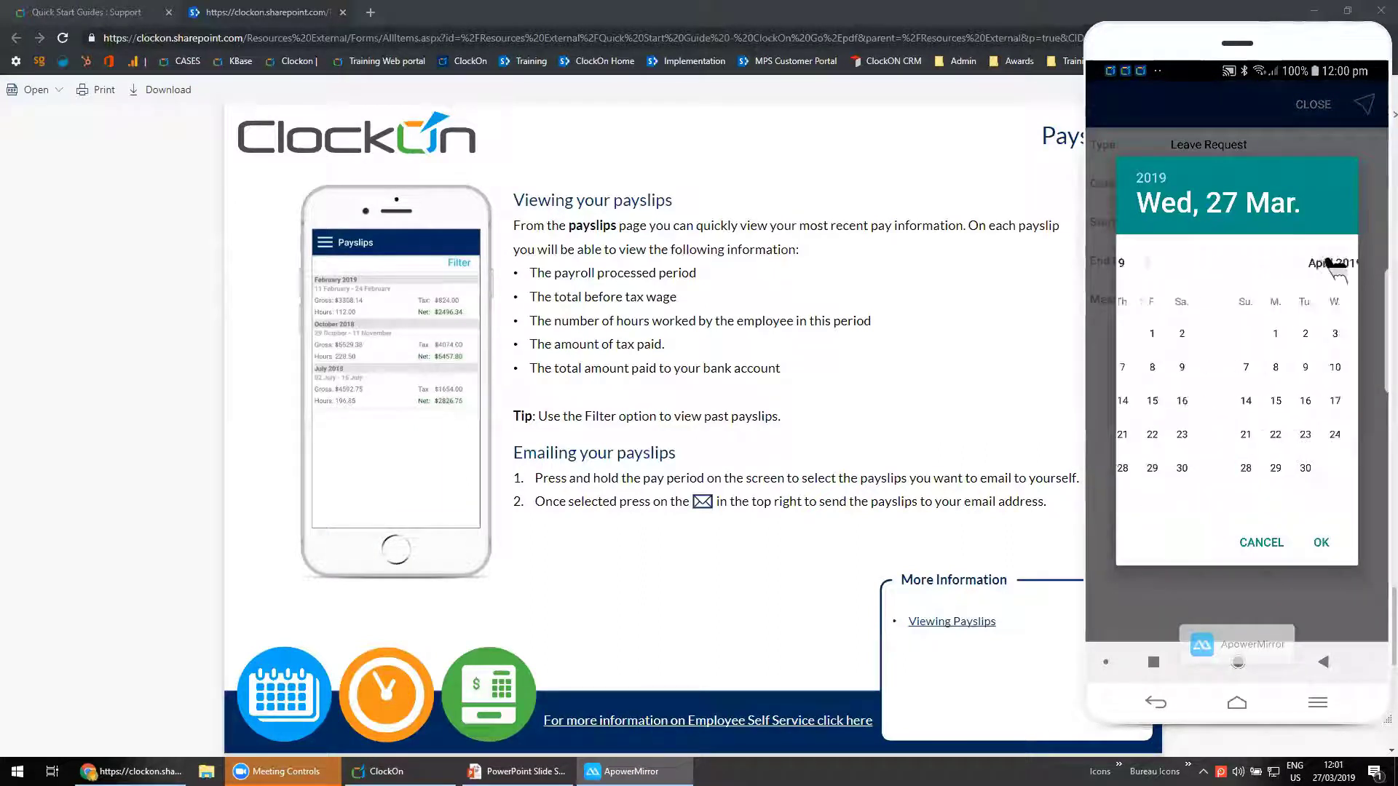
click(1295, 402)
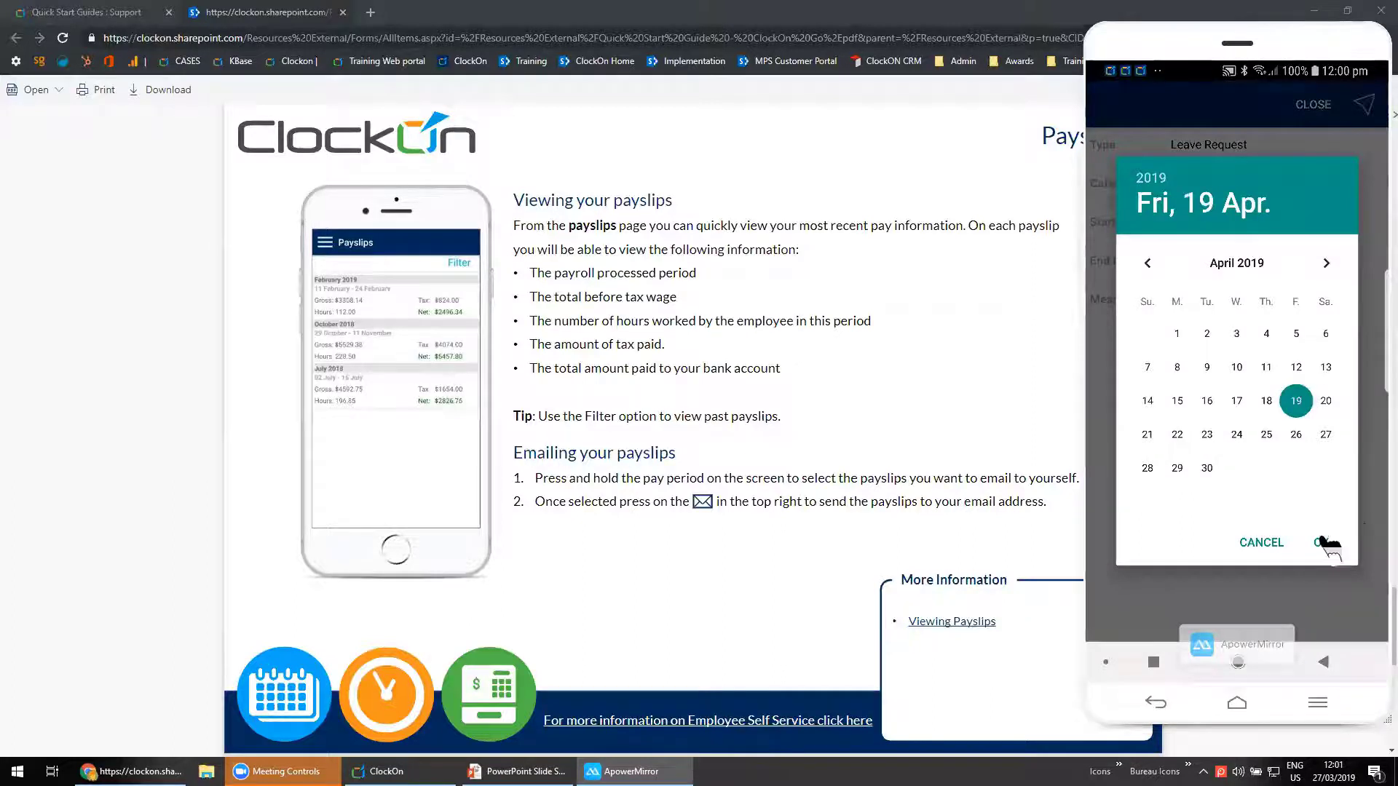
click(1322, 542)
click(1212, 263)
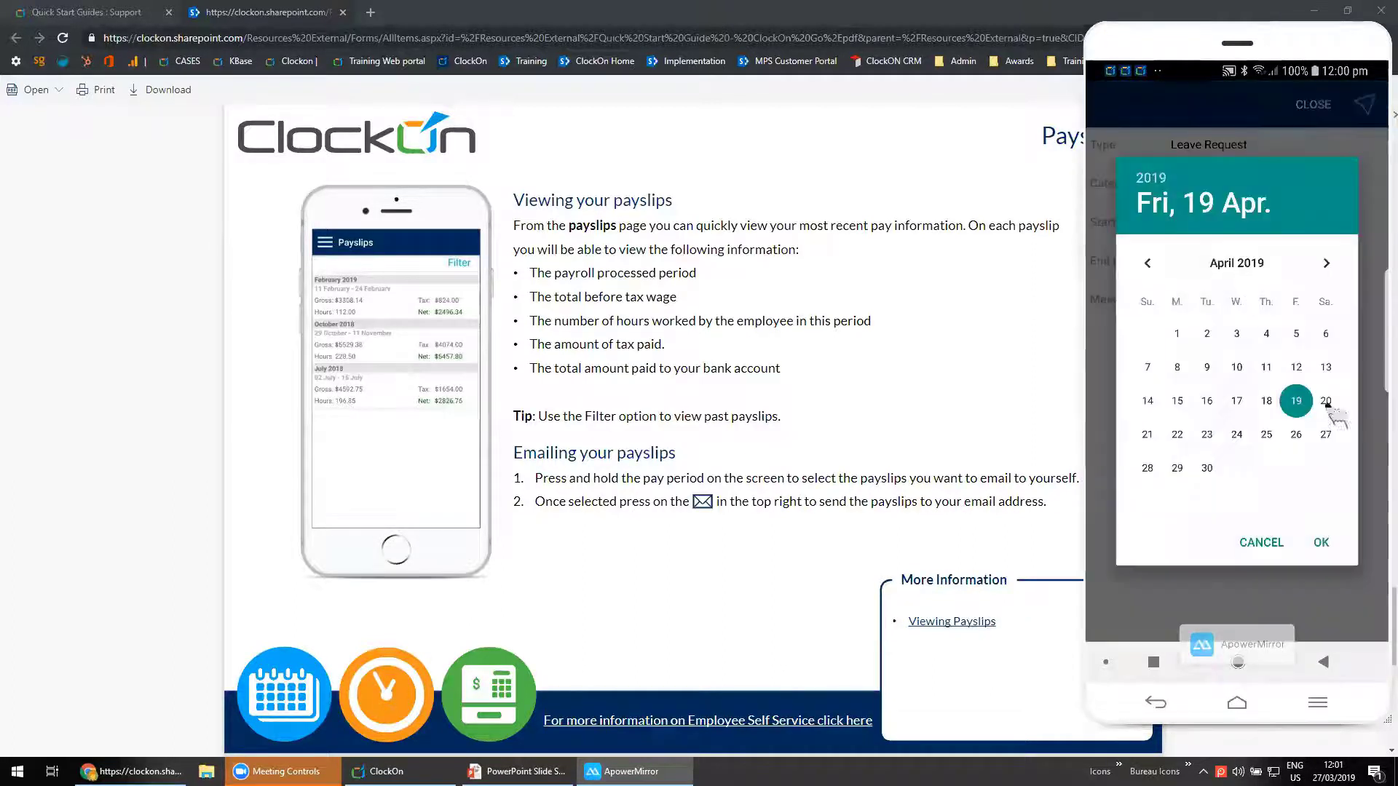
click(1296, 435)
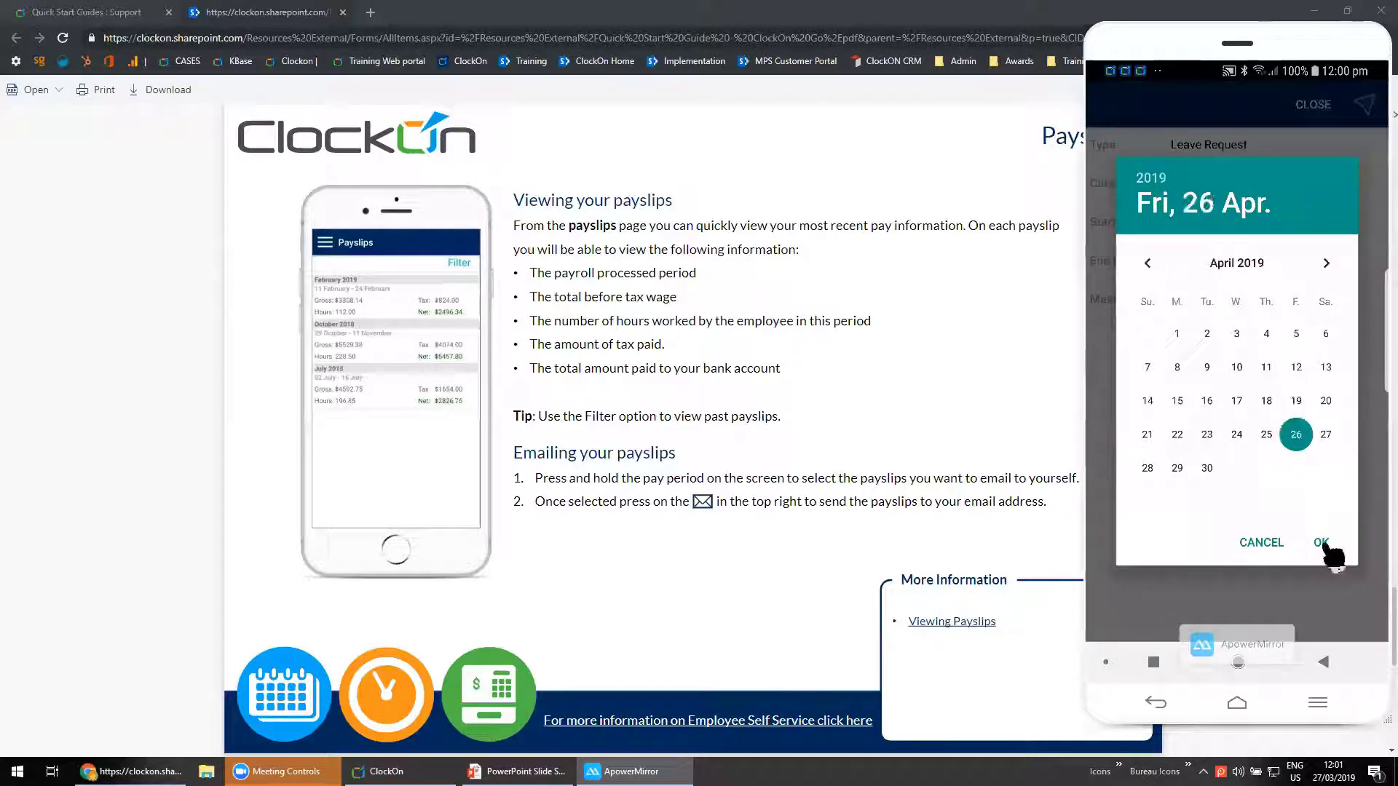
click(1321, 543)
Enter "Camping" as the leave request's message and send the request.
click(1179, 354)
text(Camping)
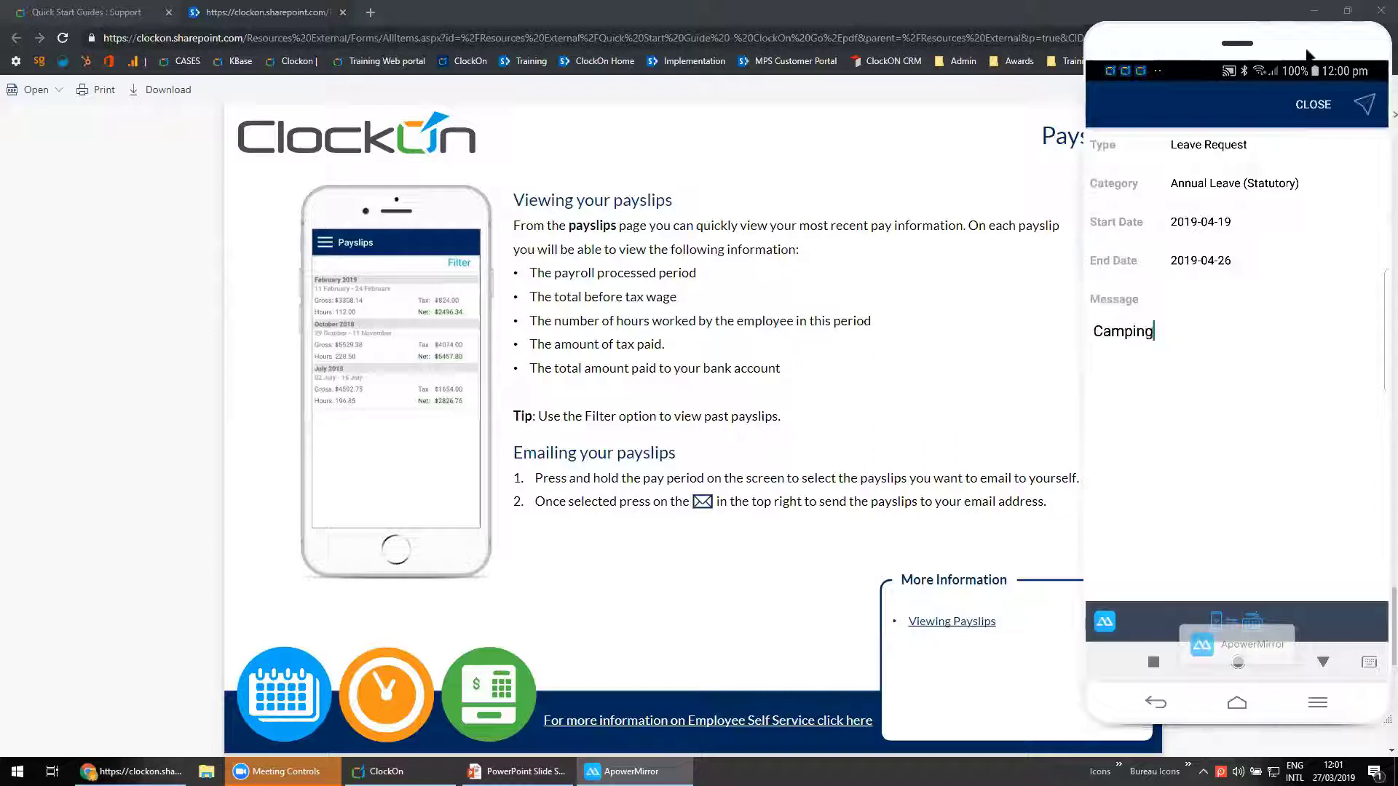
click(1366, 107)
Switch to ClockOn, close Security Roles and view the unread Unavailable Request in the Message Centre.
click(386, 771)
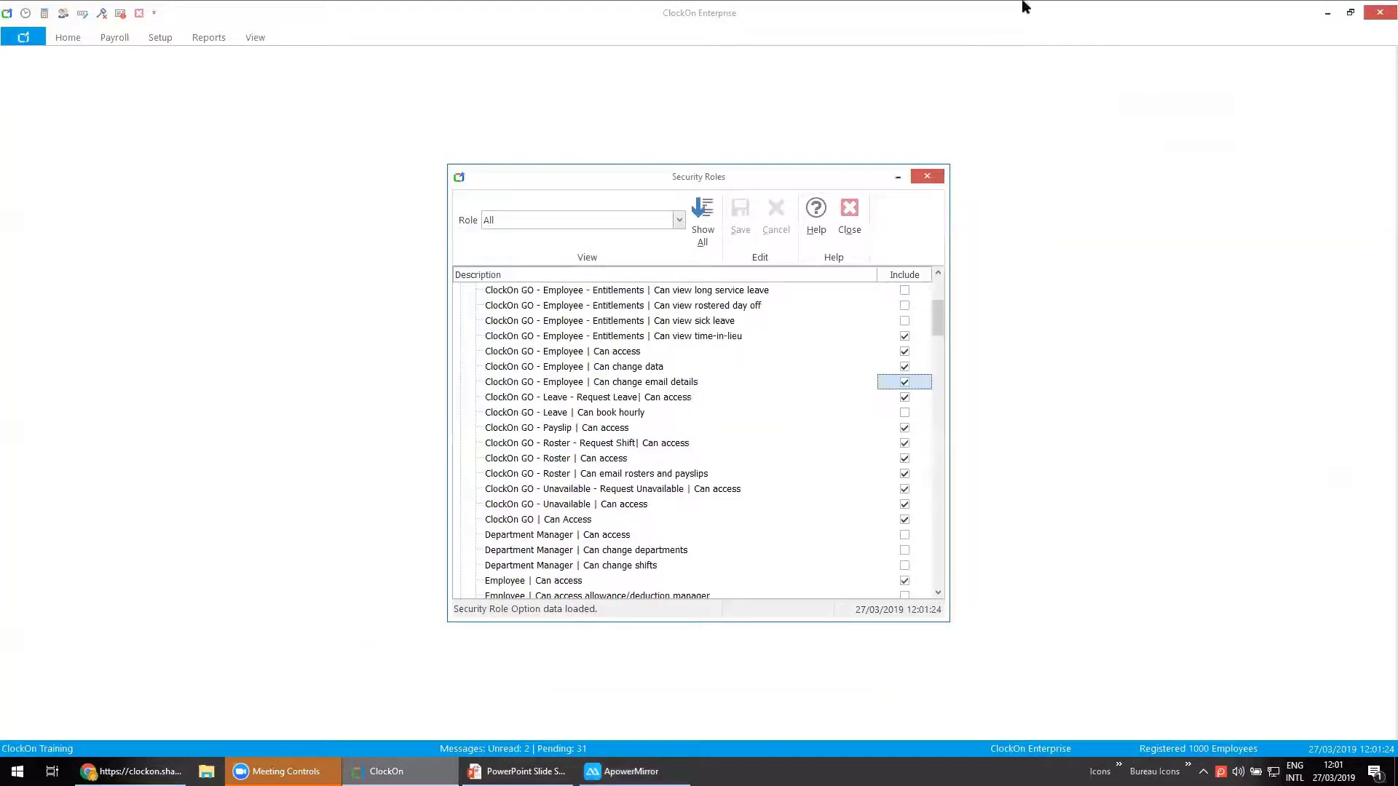
click(850, 213)
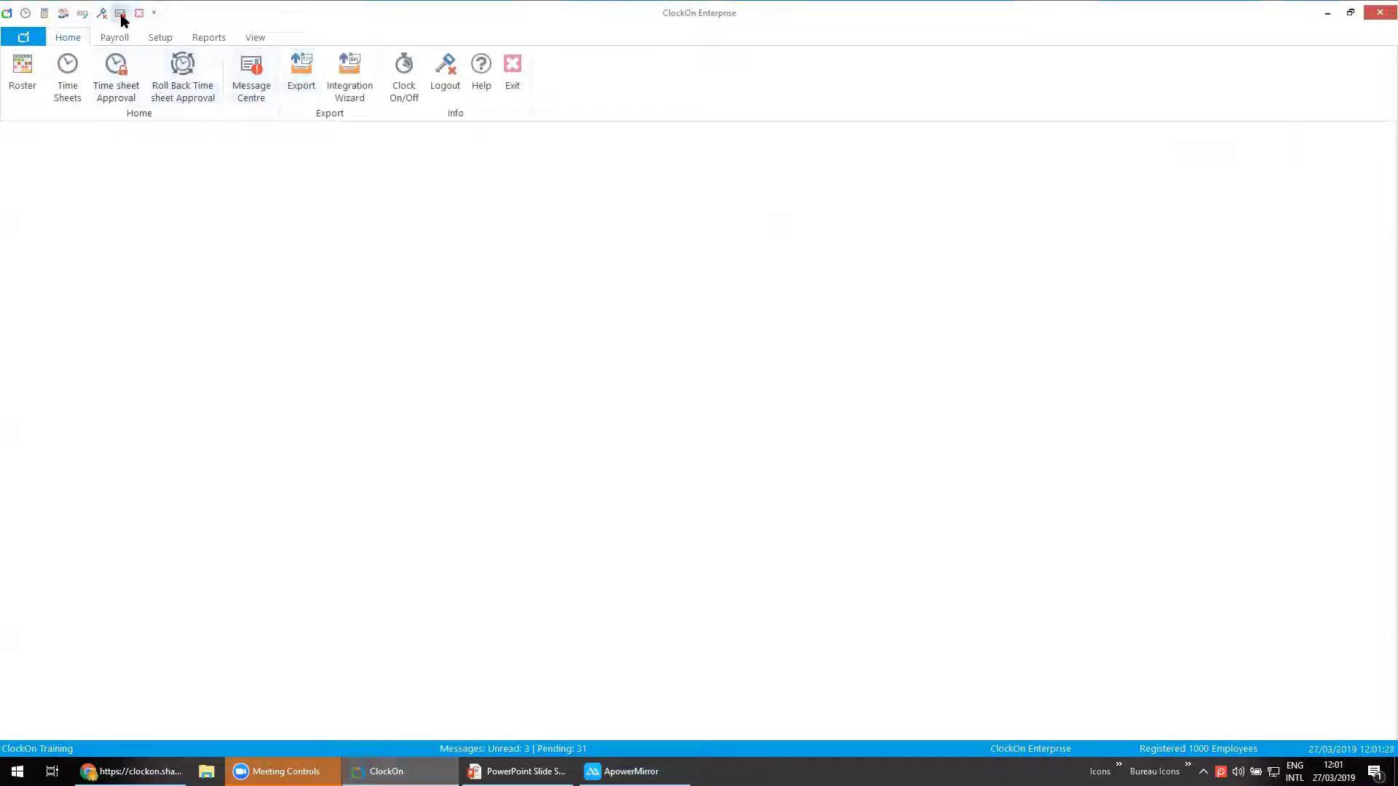
click(255, 77)
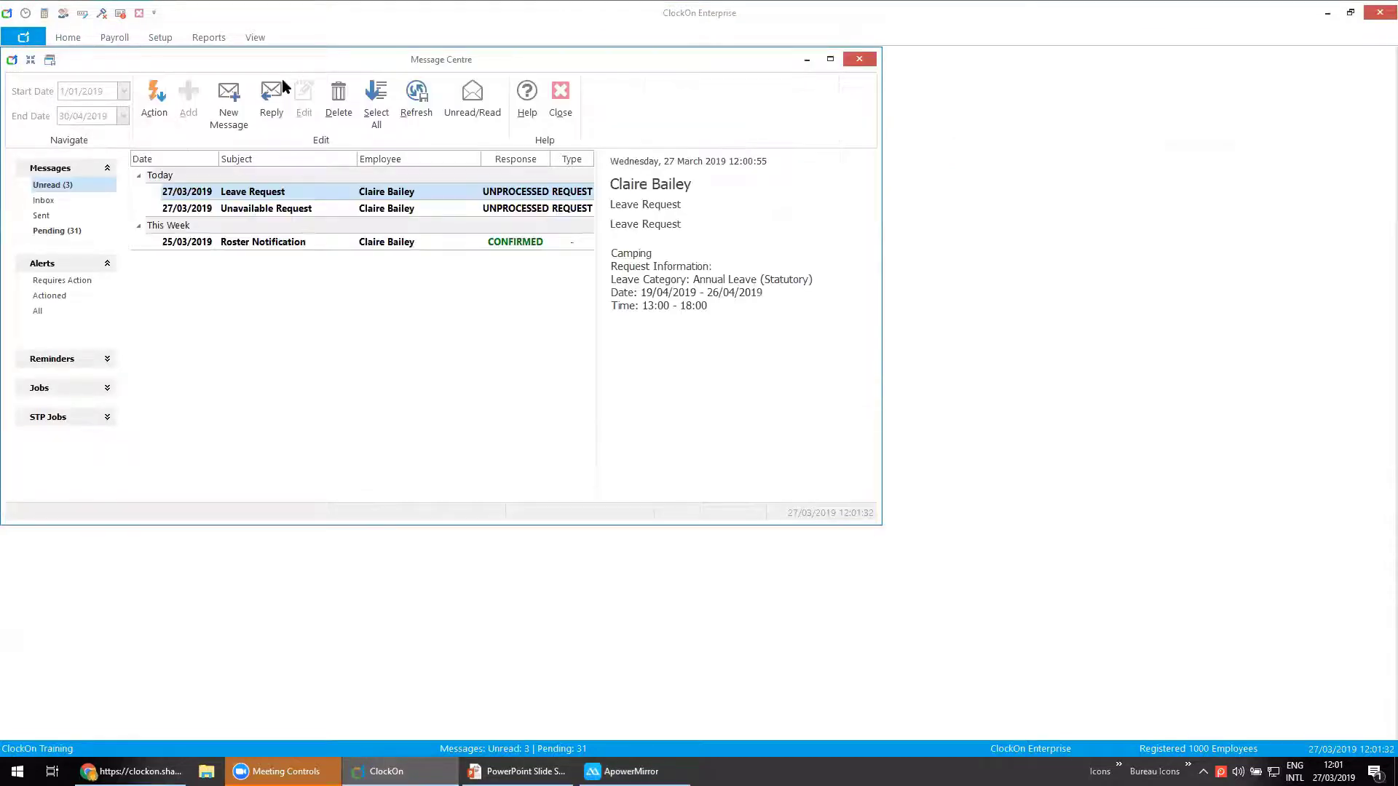
click(239, 211)
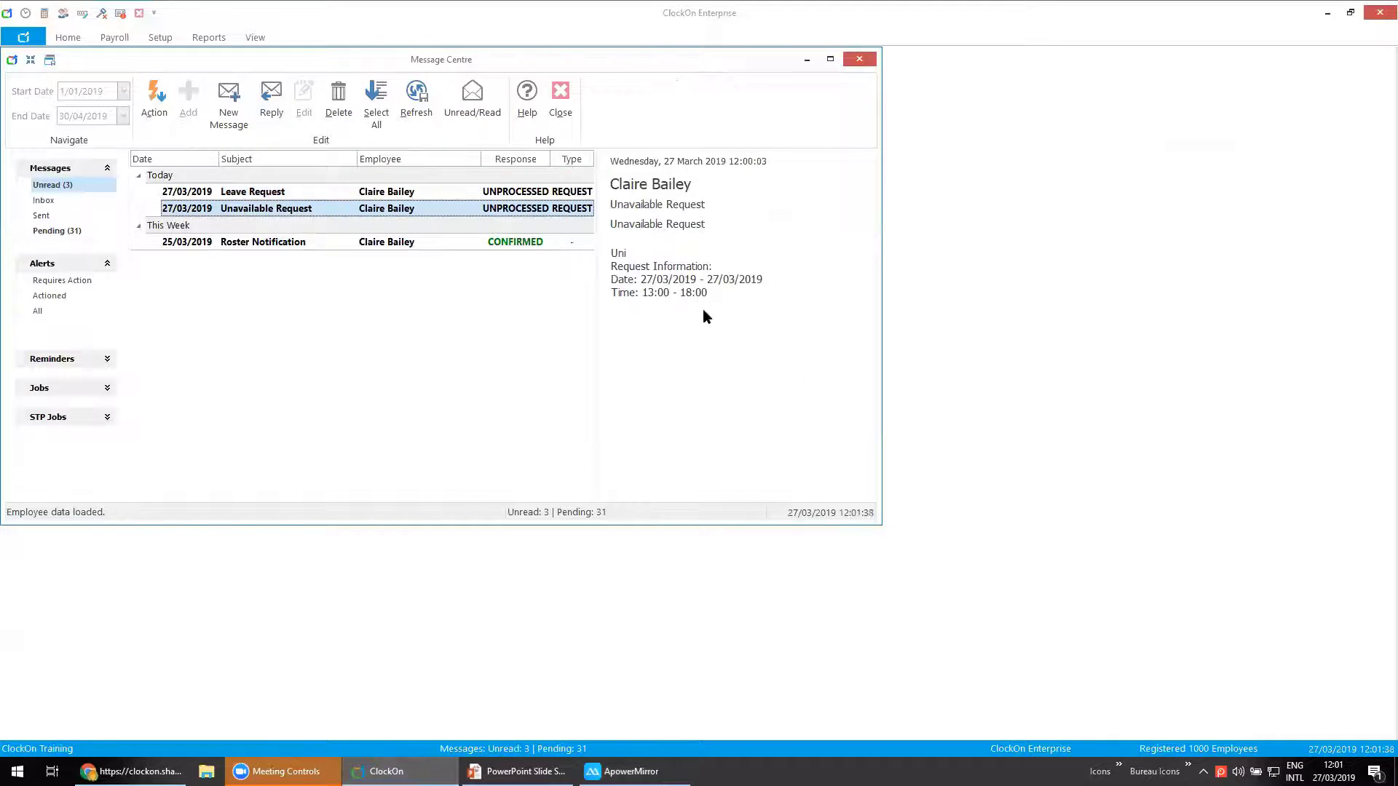
Approve the unavailable request with the employee message "Thanks for letting me know" and acknowledge the completed action.
click(153, 98)
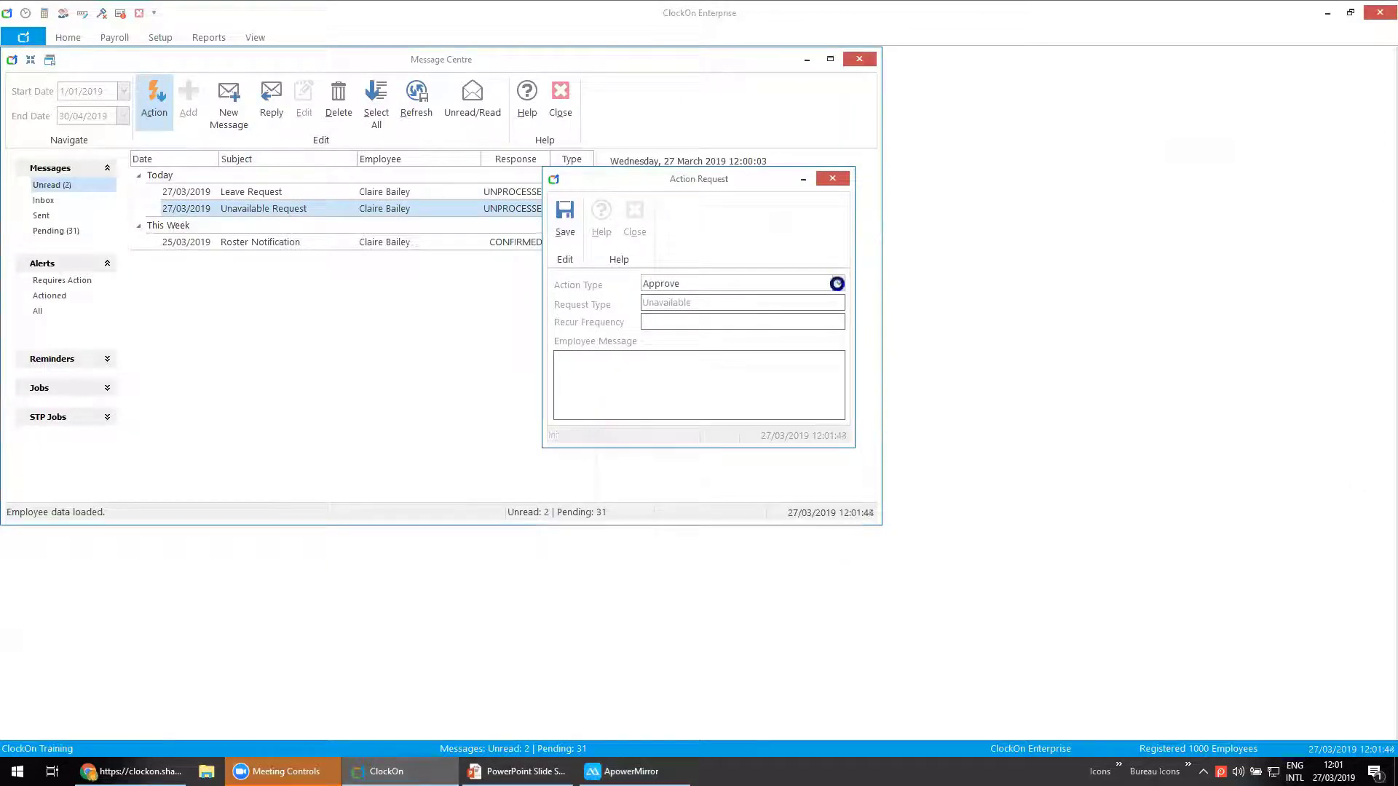
click(839, 284)
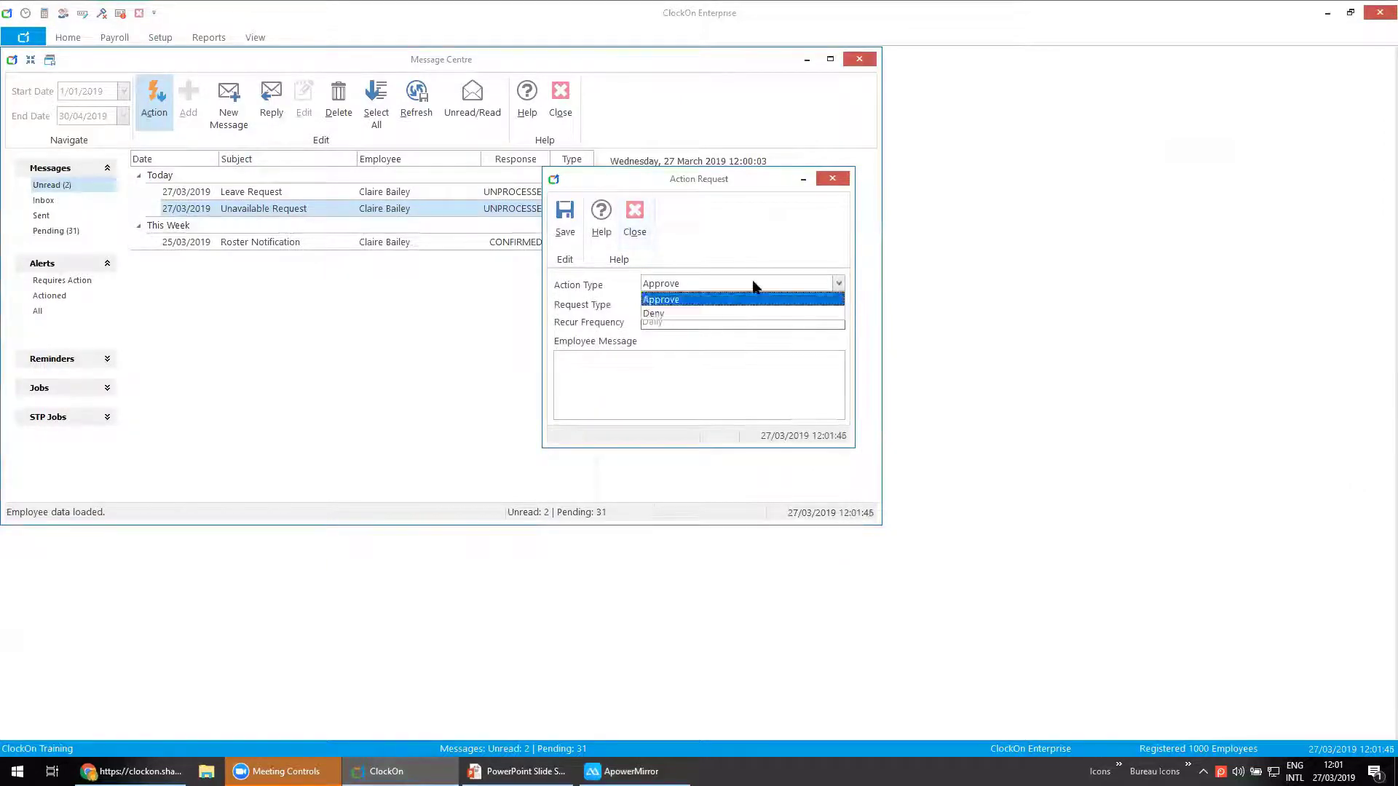
click(709, 304)
click(646, 368)
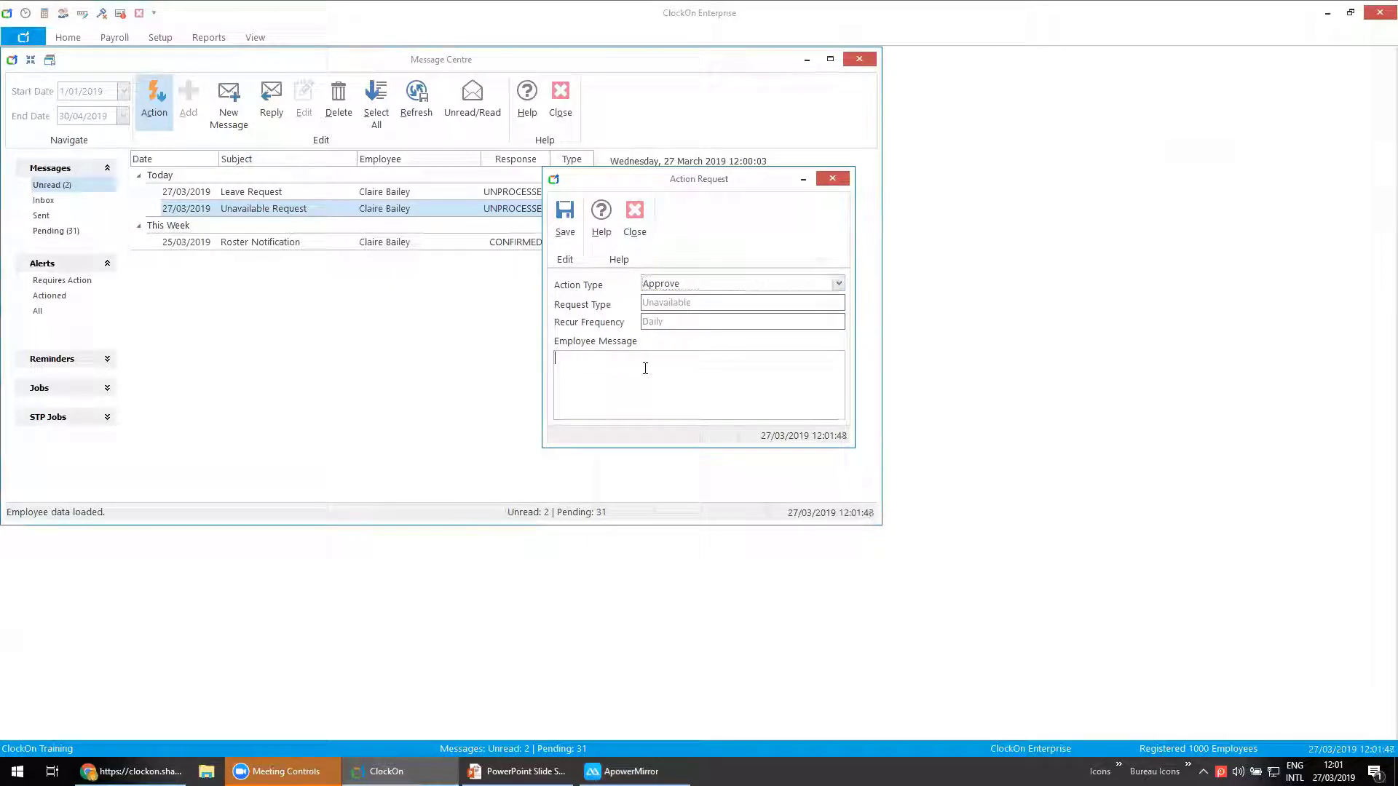
text(Thanks for letting me know)
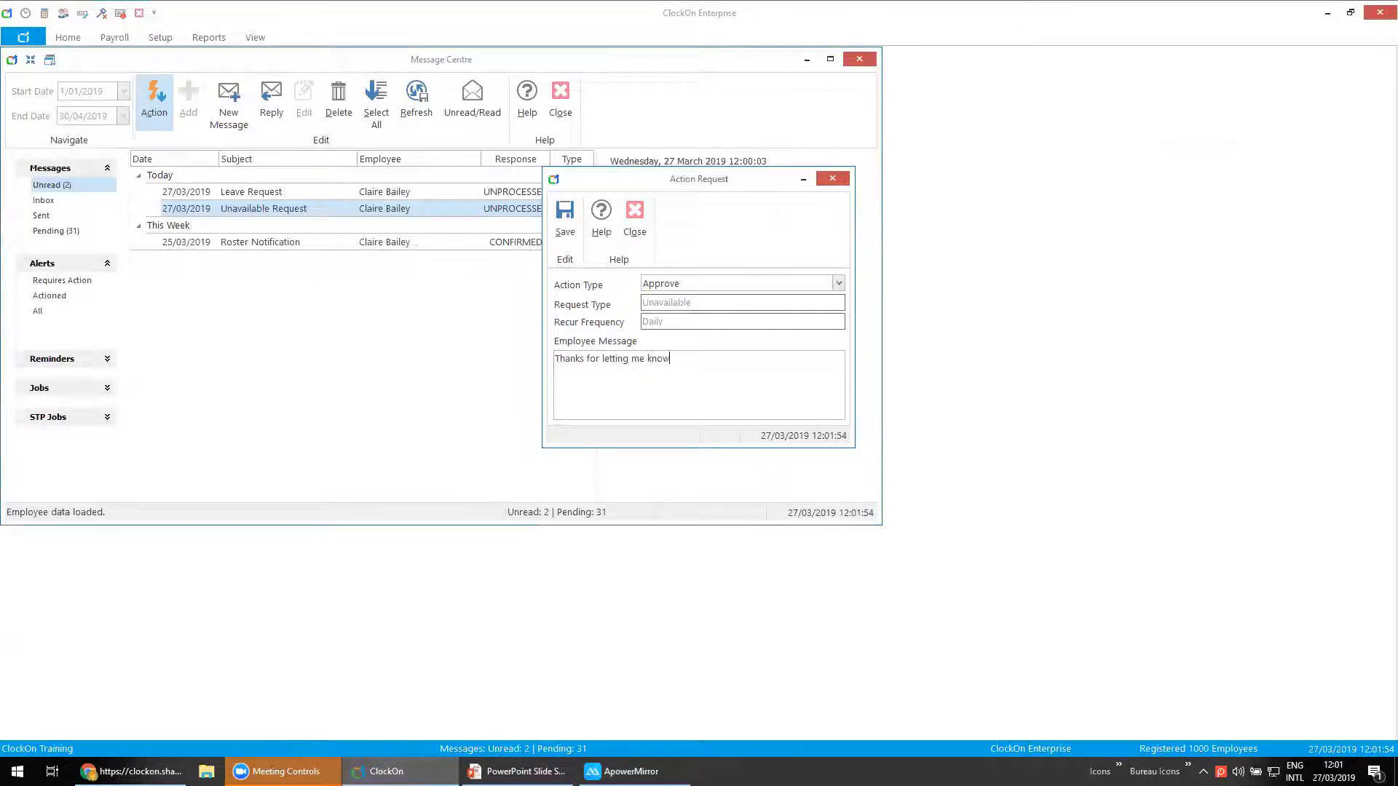
click(565, 219)
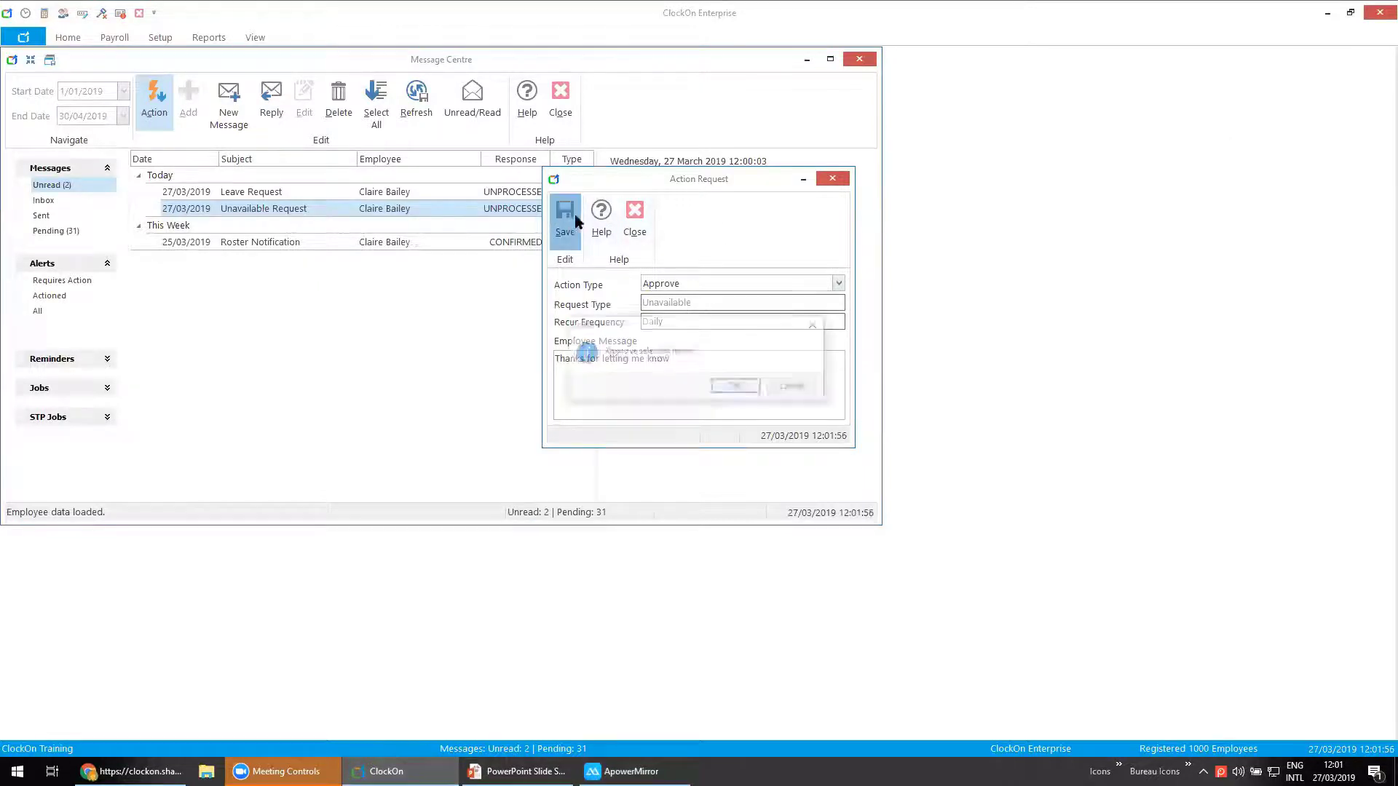
click(741, 386)
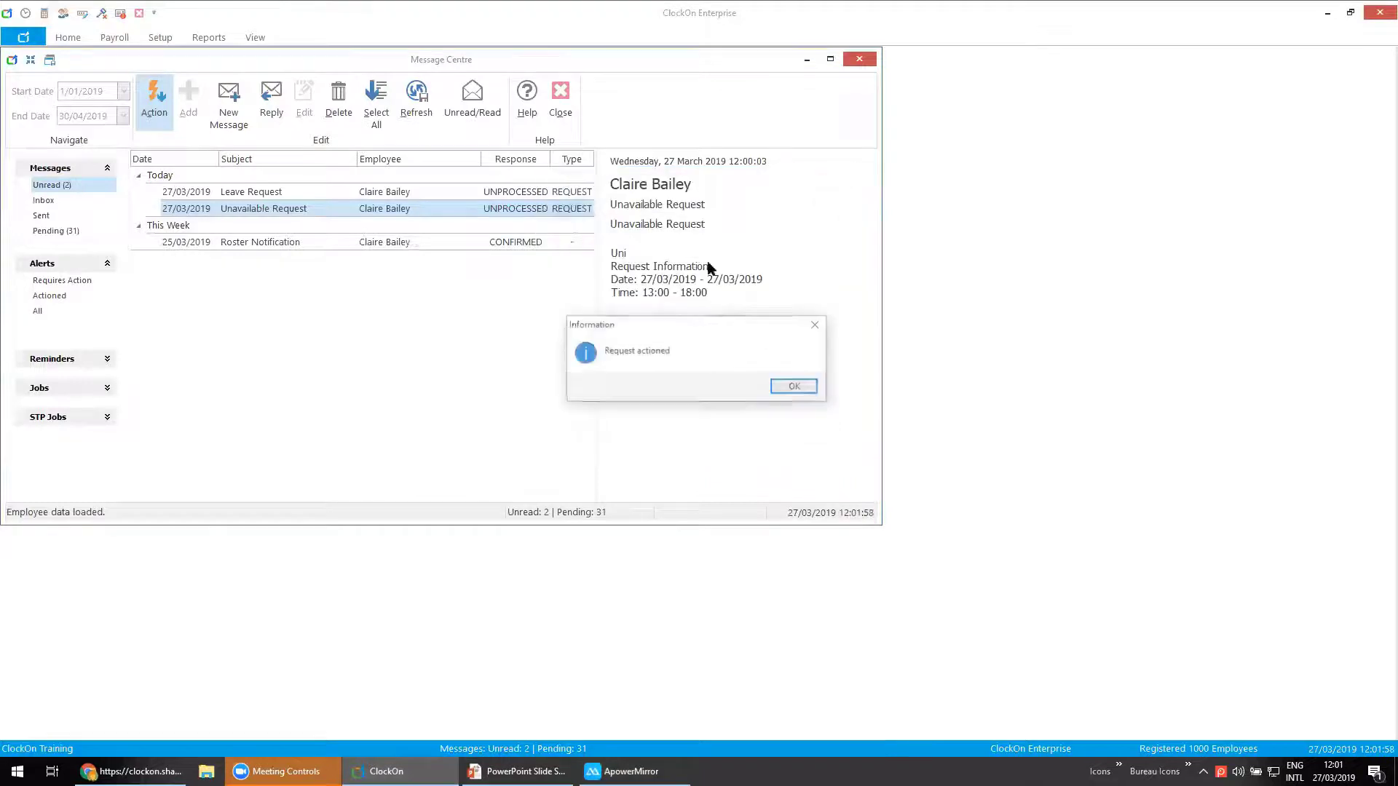
click(796, 387)
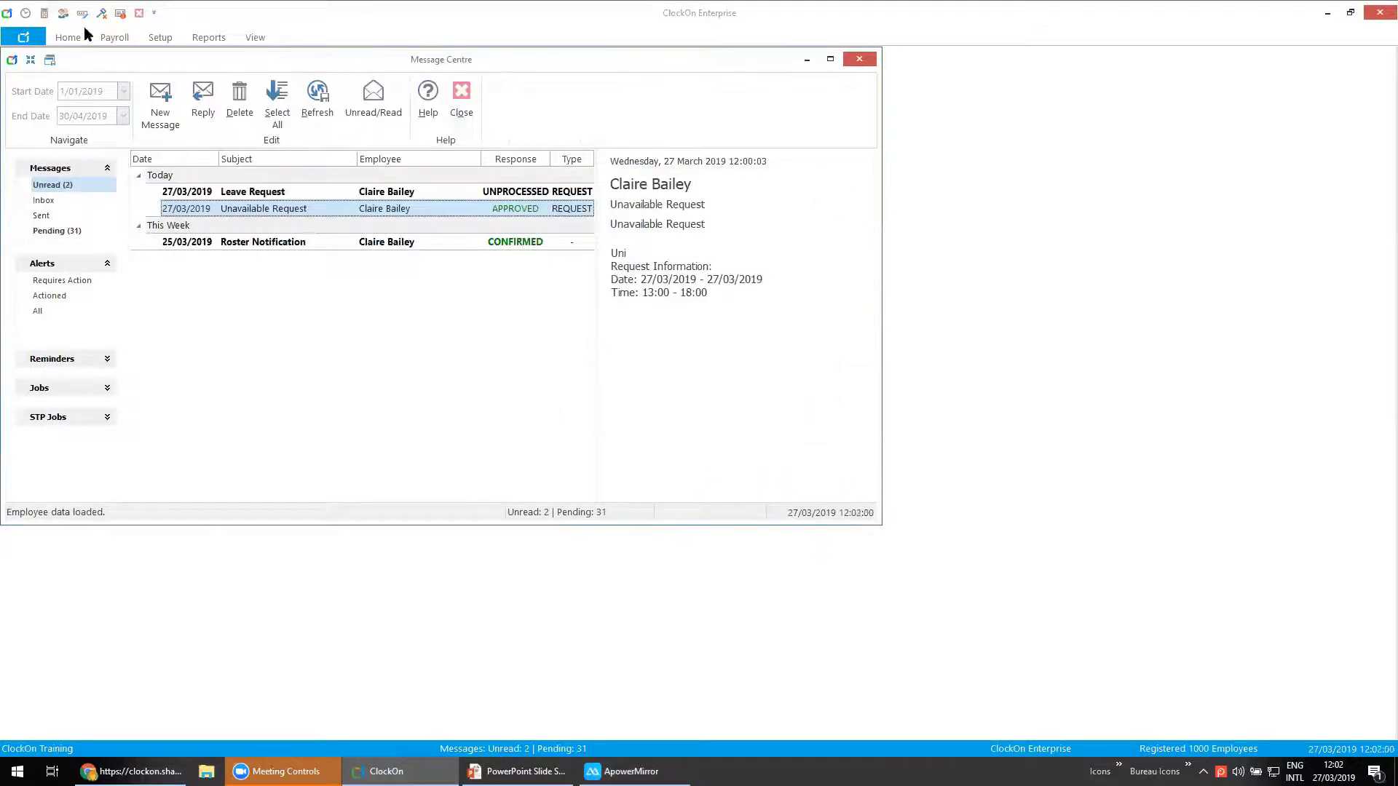
Open the requesting employee's record, review the recorded unavailable times, and close the record.
click(65, 13)
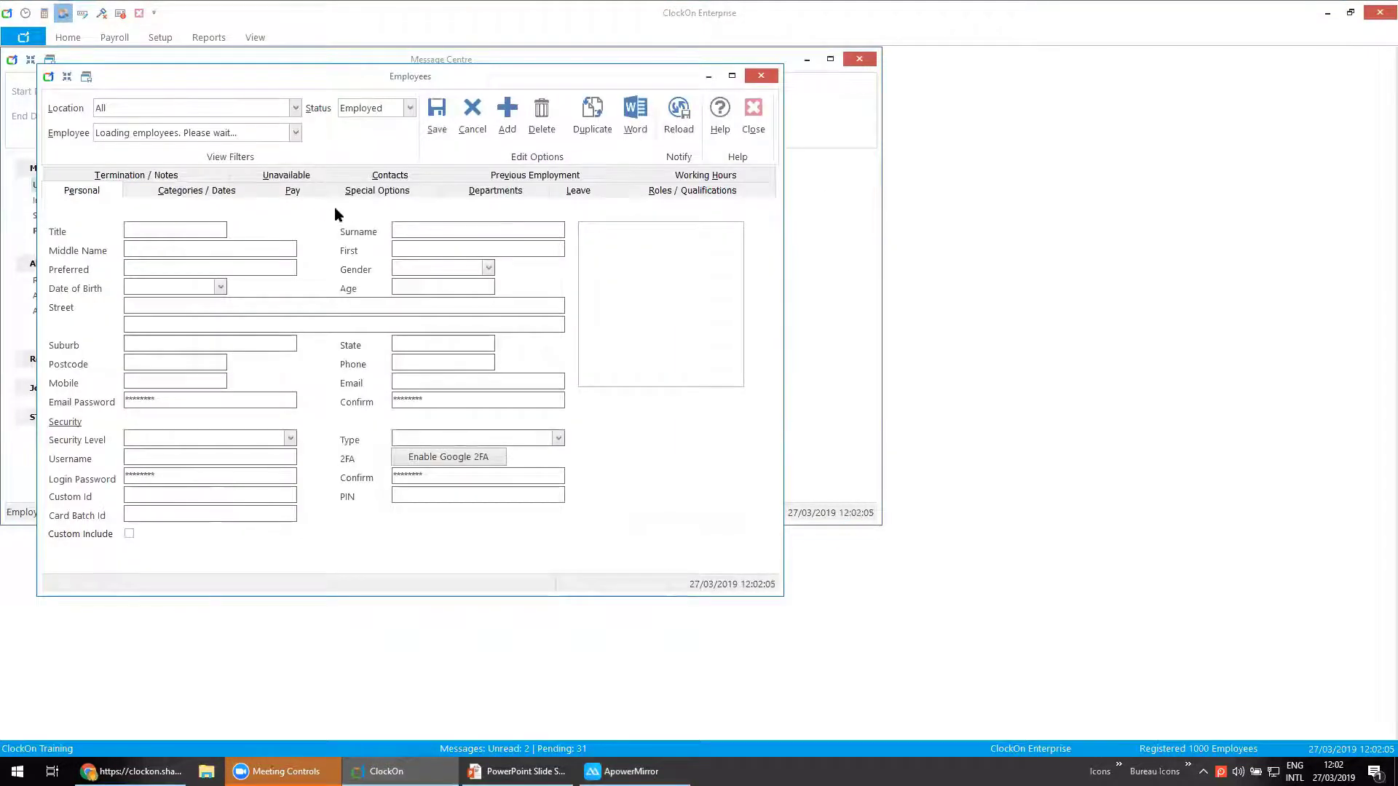
click(296, 133)
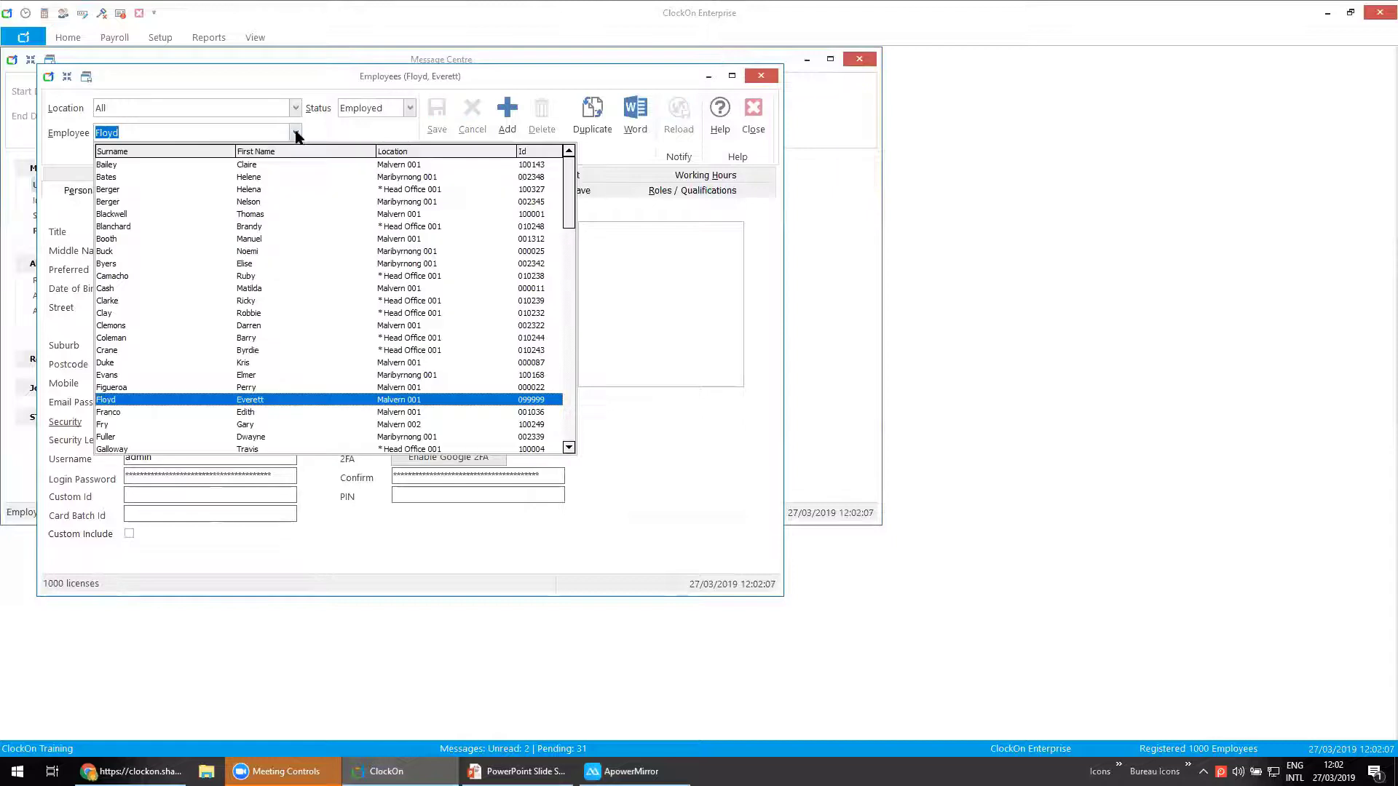
click(143, 165)
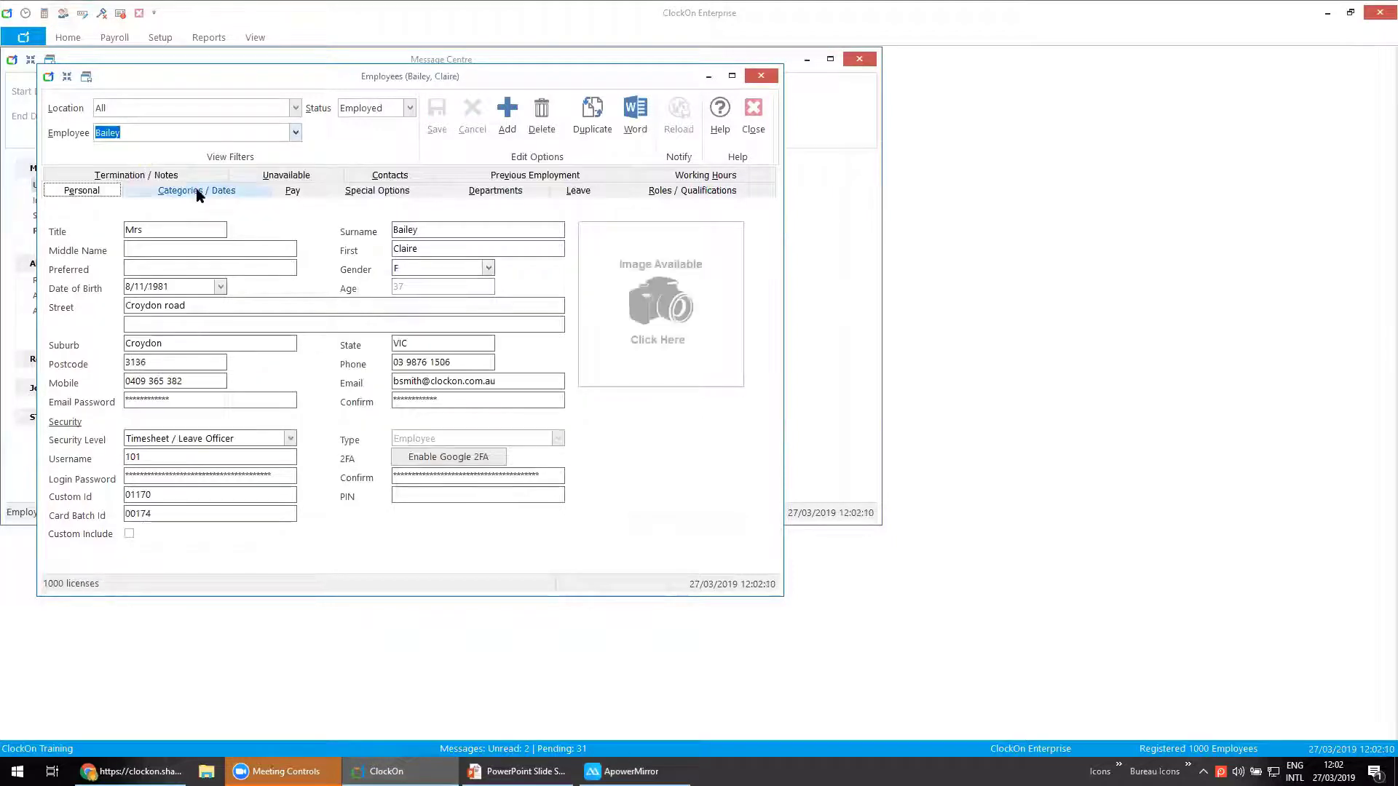
click(295, 176)
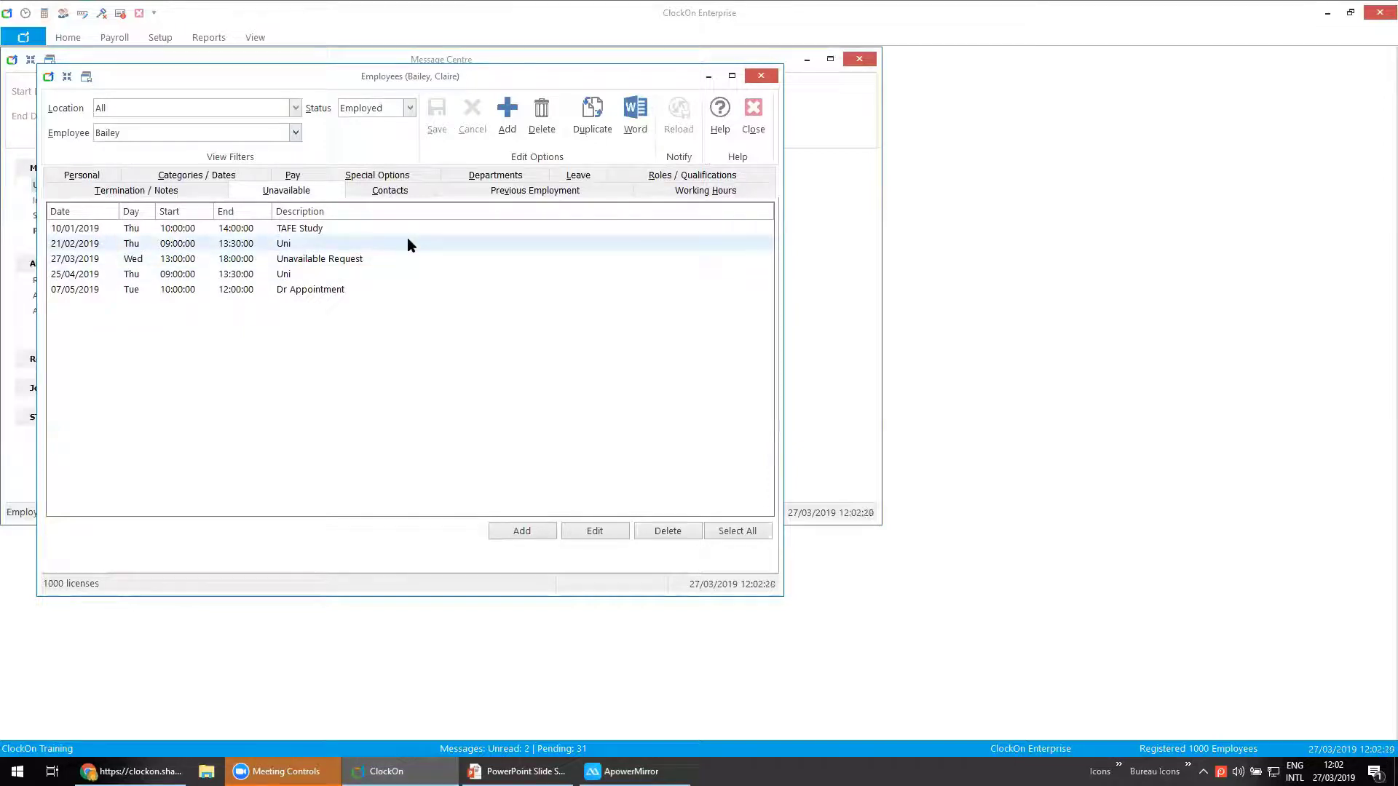
click(753, 117)
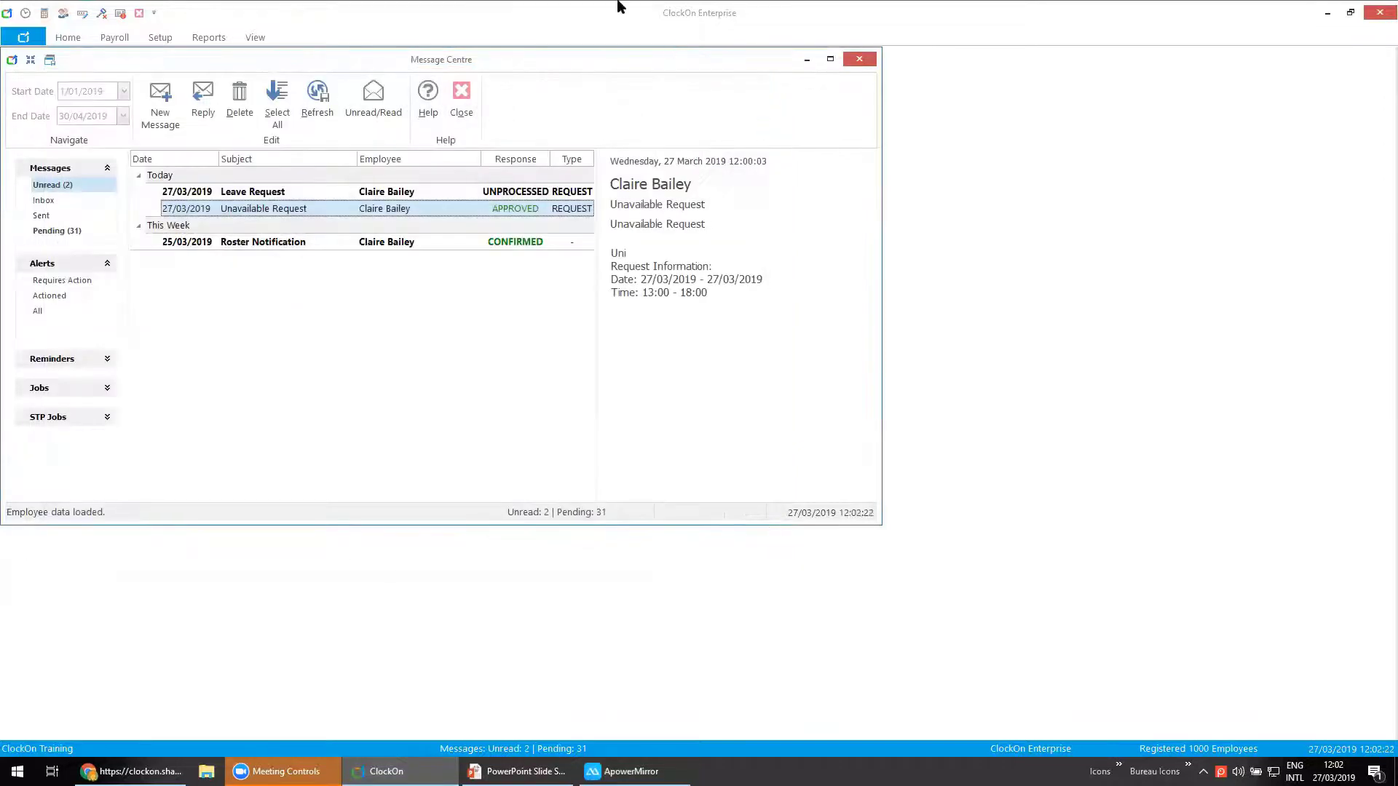
Approve the leave request with the timesheet general note "Approve by BS" and the employee message "enjoy camping", and acknowledge the completed action.
click(263, 194)
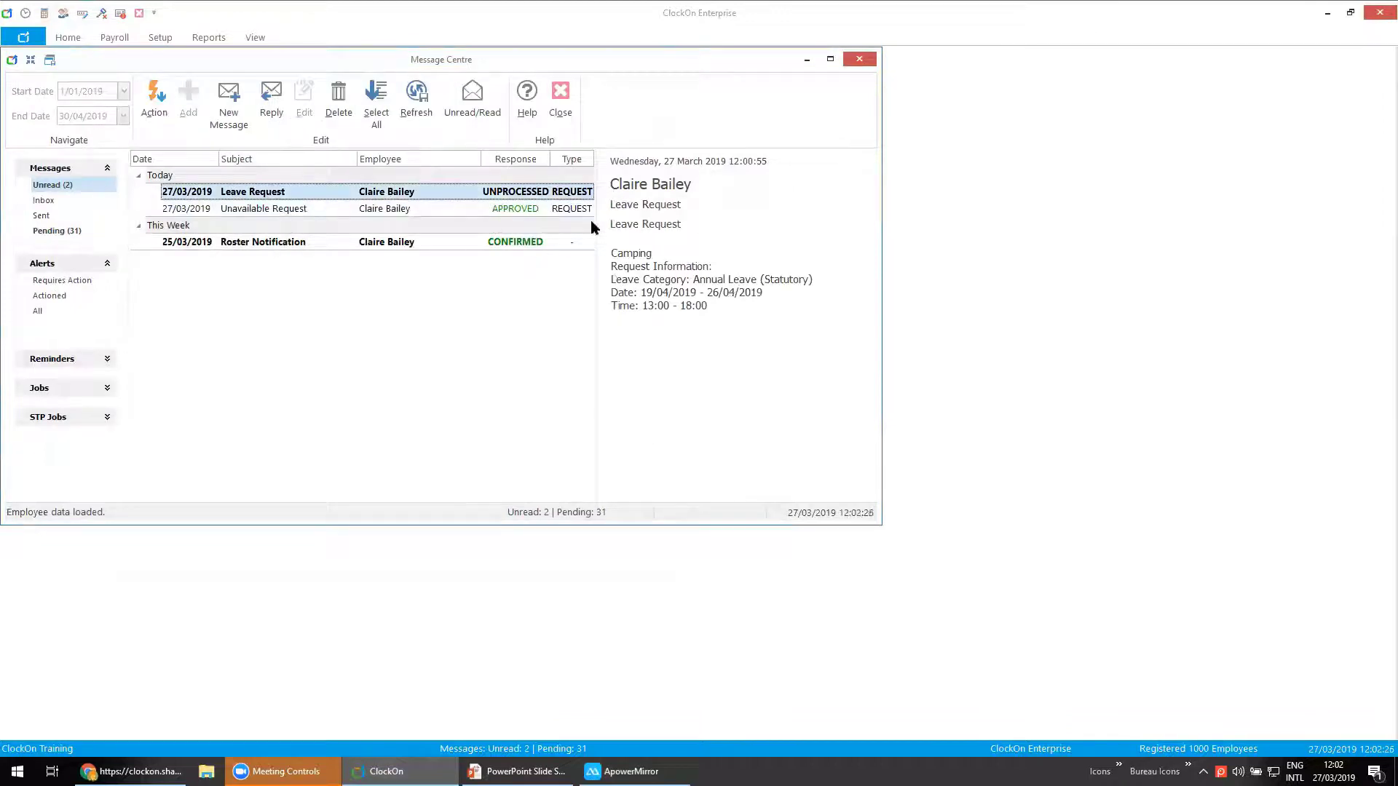
click(158, 107)
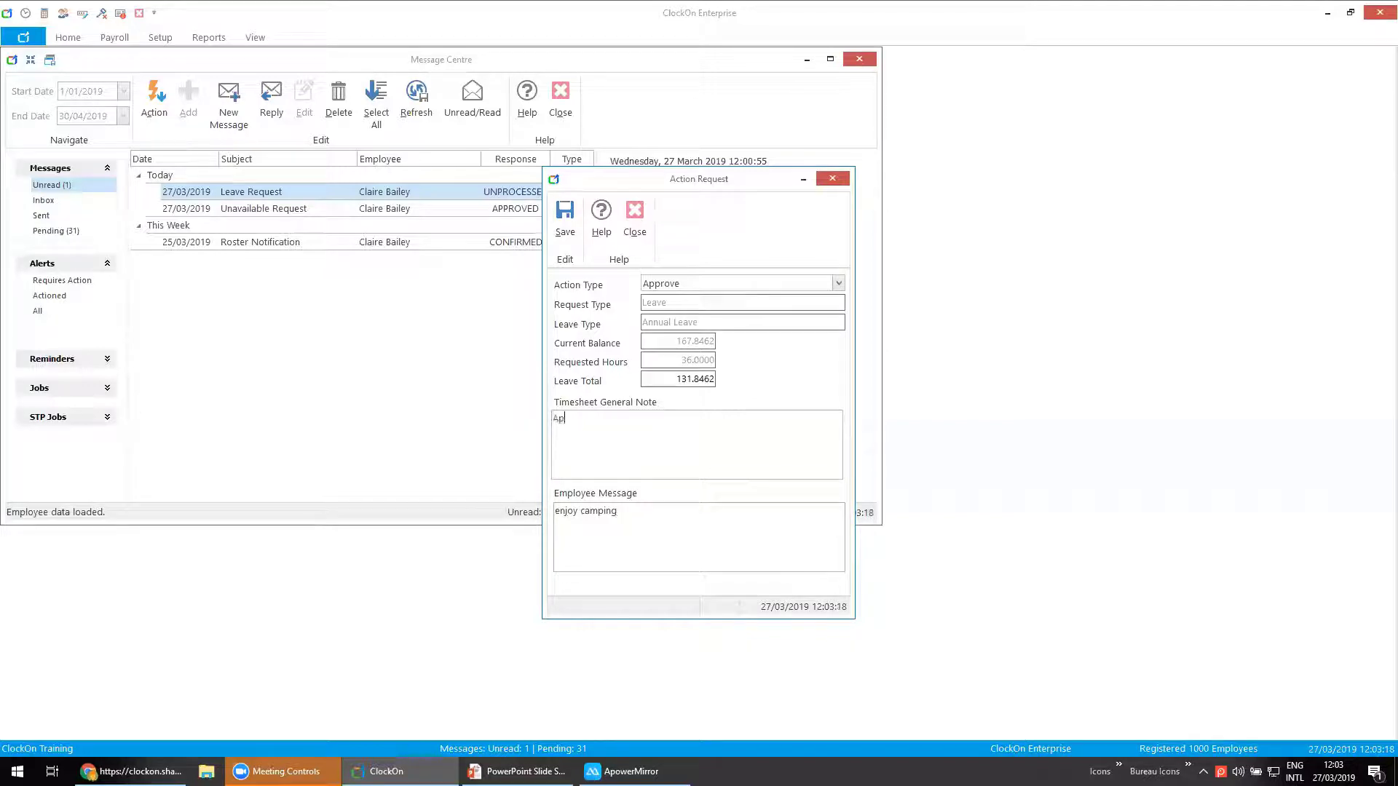
key(BackSpace)
text(por)
key(BackSpace)
key(BackSpace)
text(rove by BS)
click(565, 217)
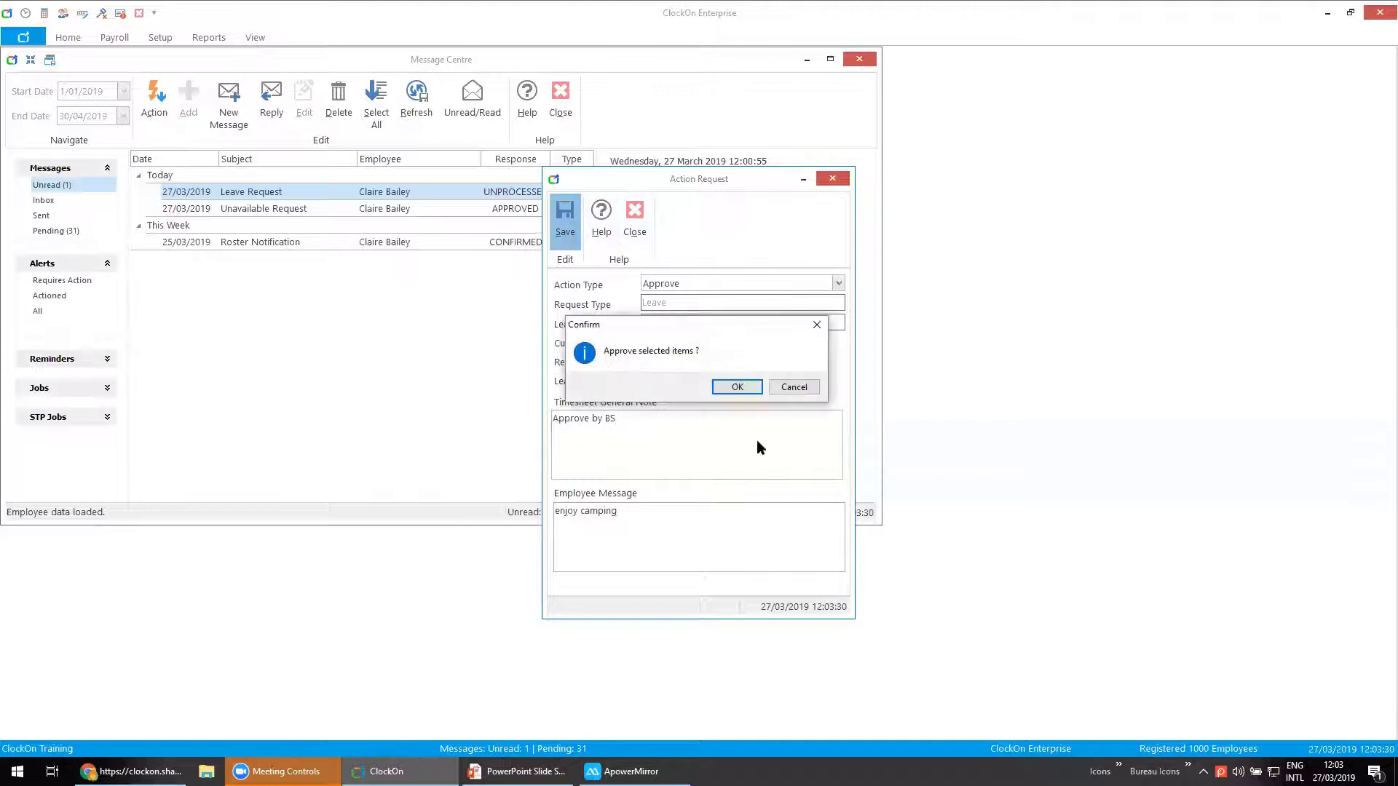
click(737, 387)
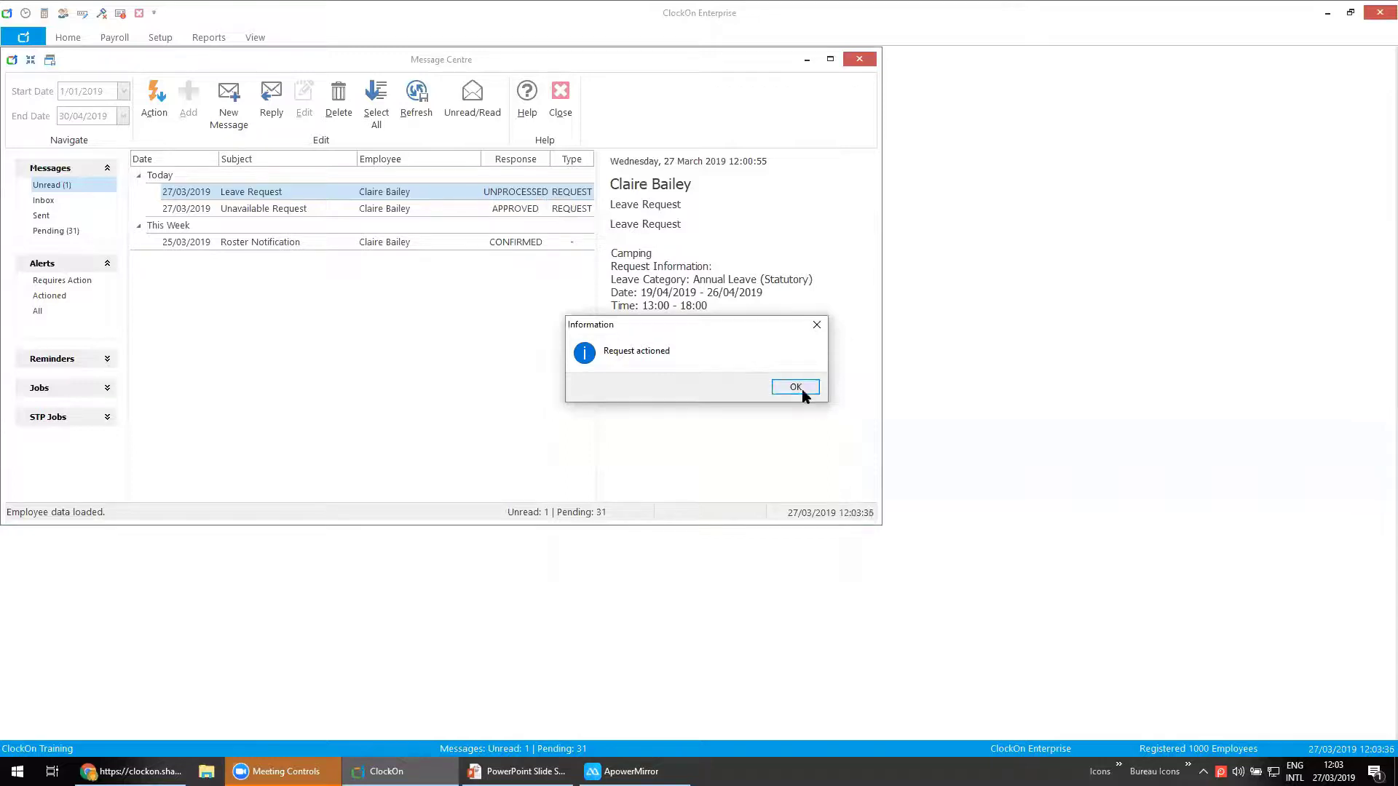
click(795, 388)
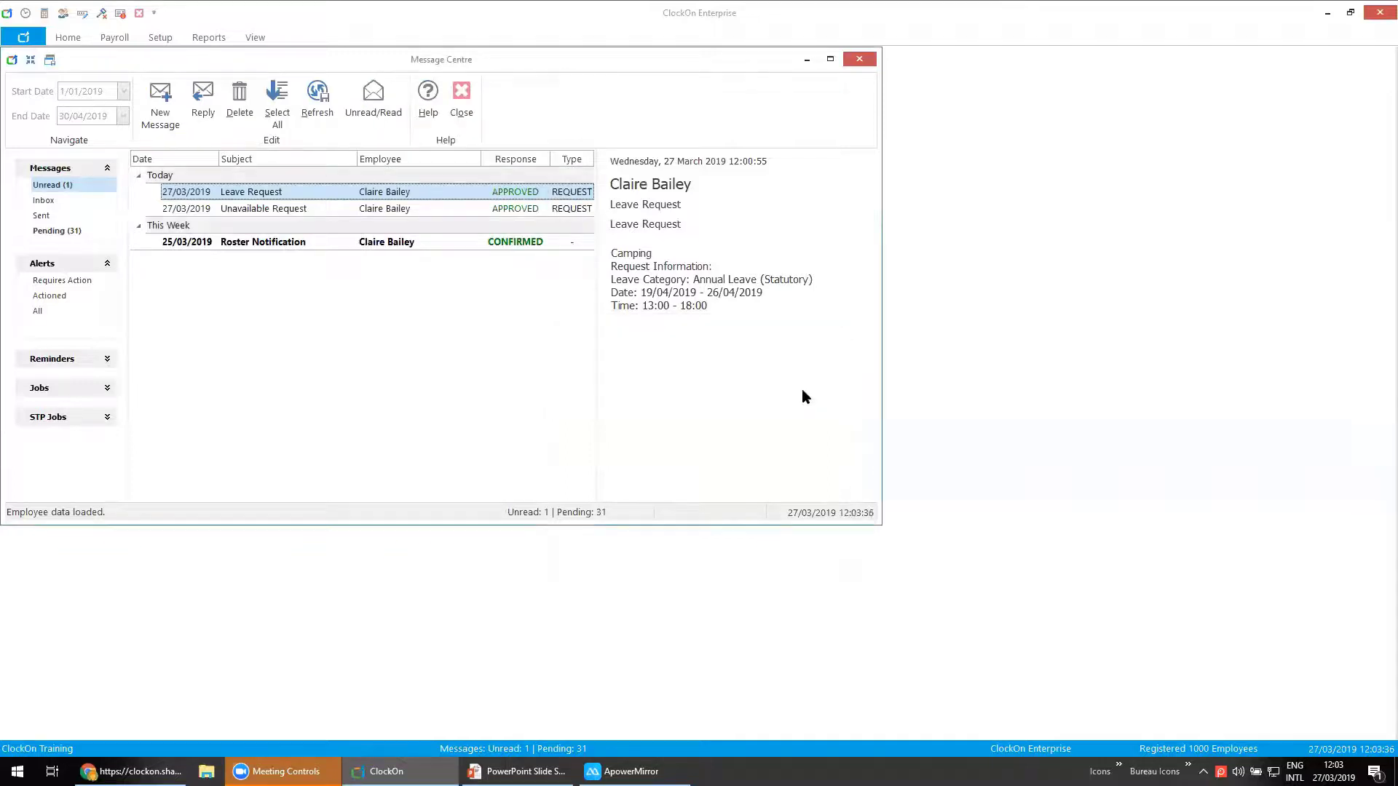
Open the Roster and load Malvern 001 for the week starting 22 April 2019.
click(67, 38)
click(23, 76)
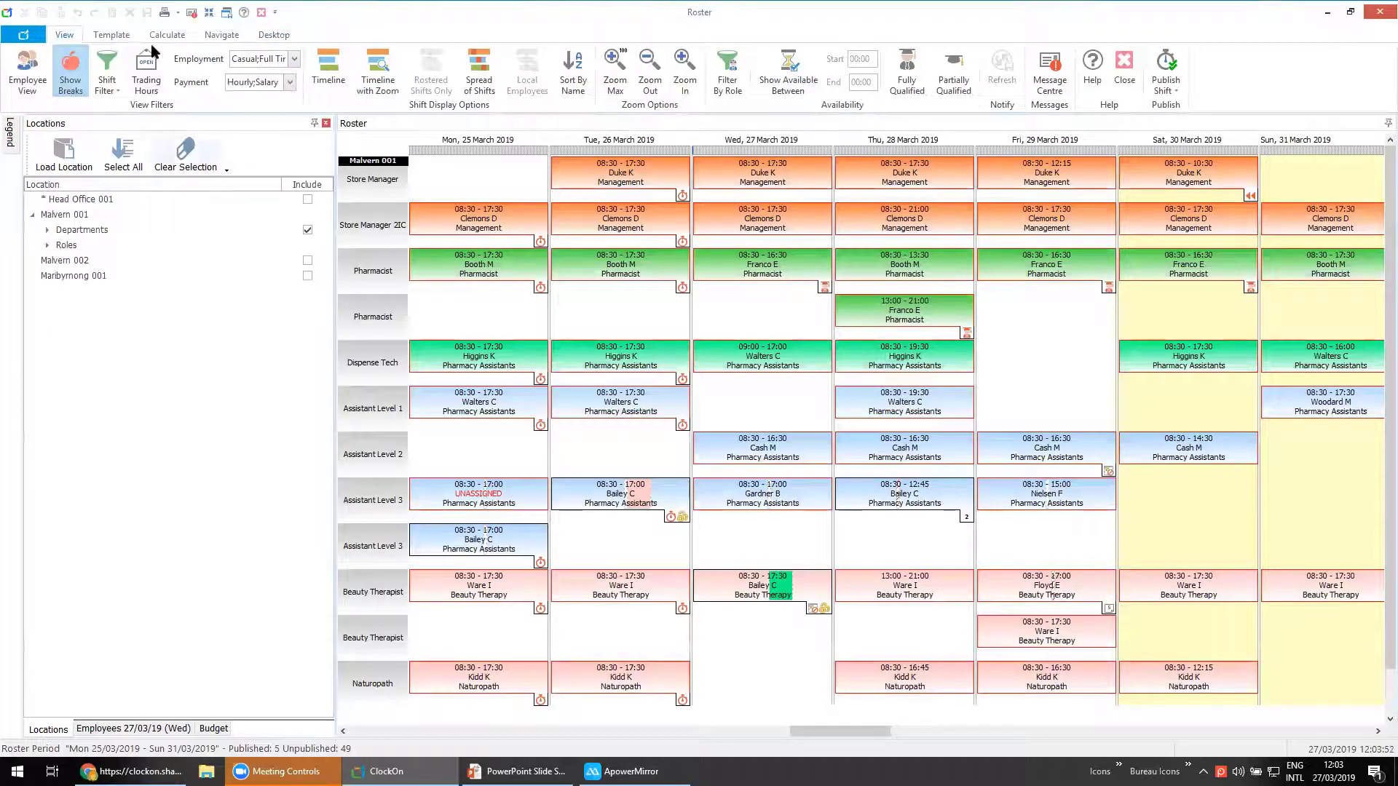
click(215, 36)
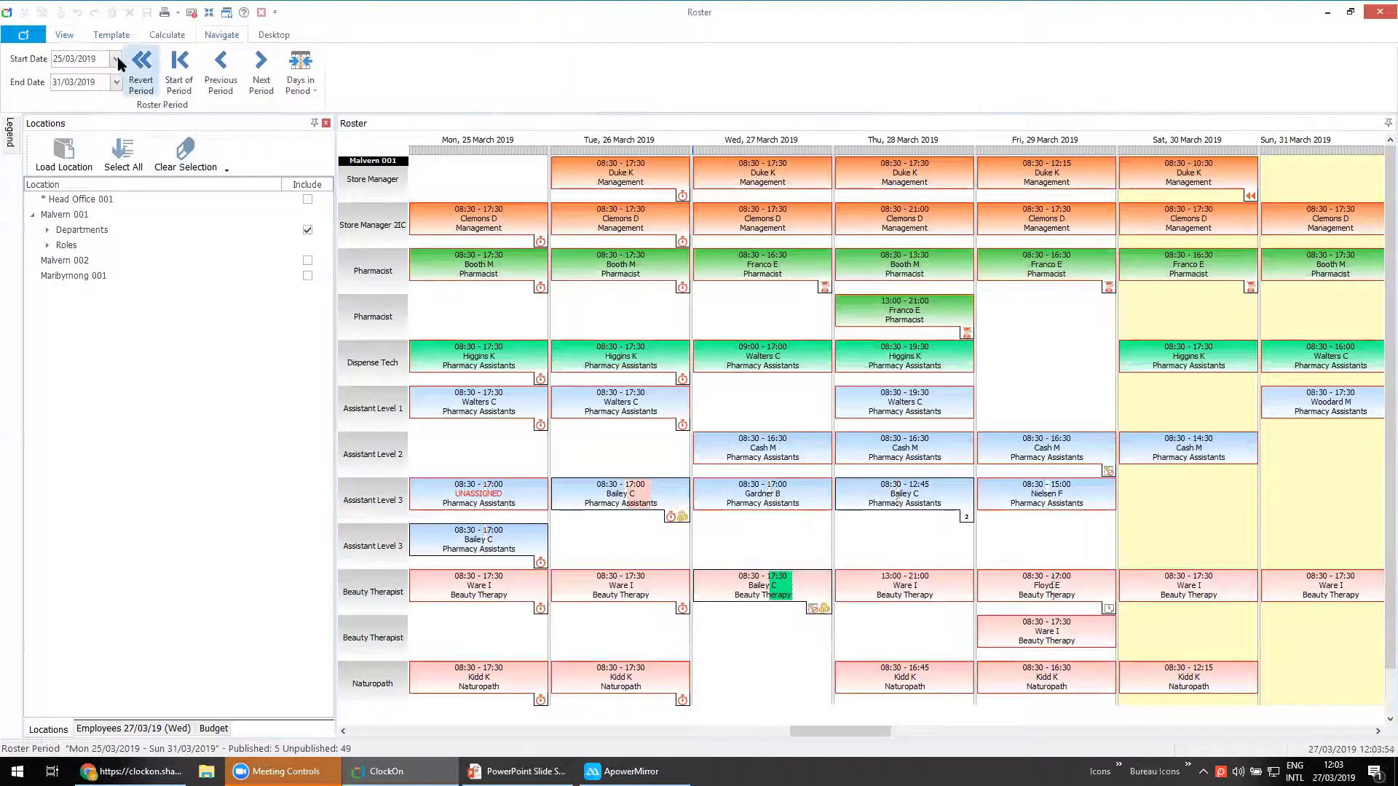
click(115, 58)
click(113, 75)
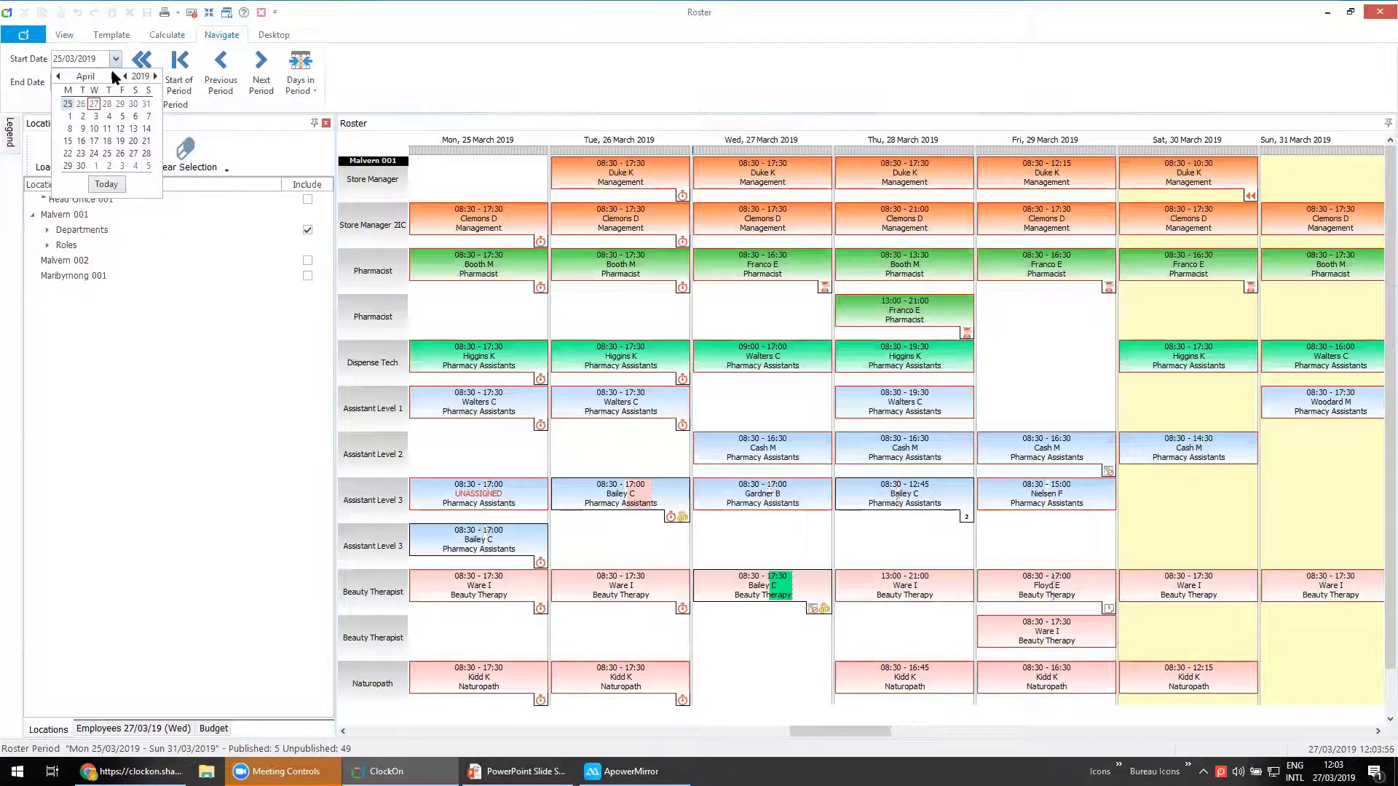
click(67, 153)
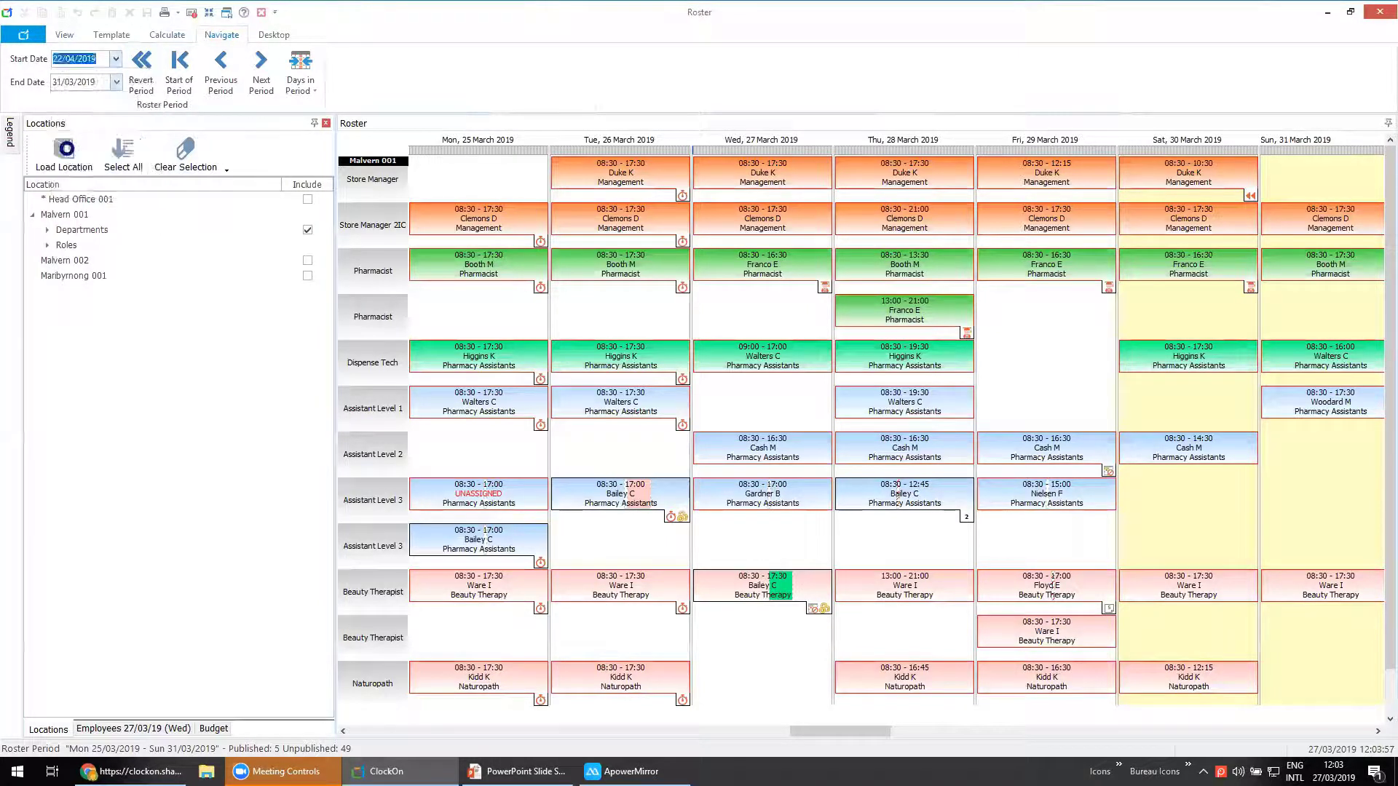
click(74, 165)
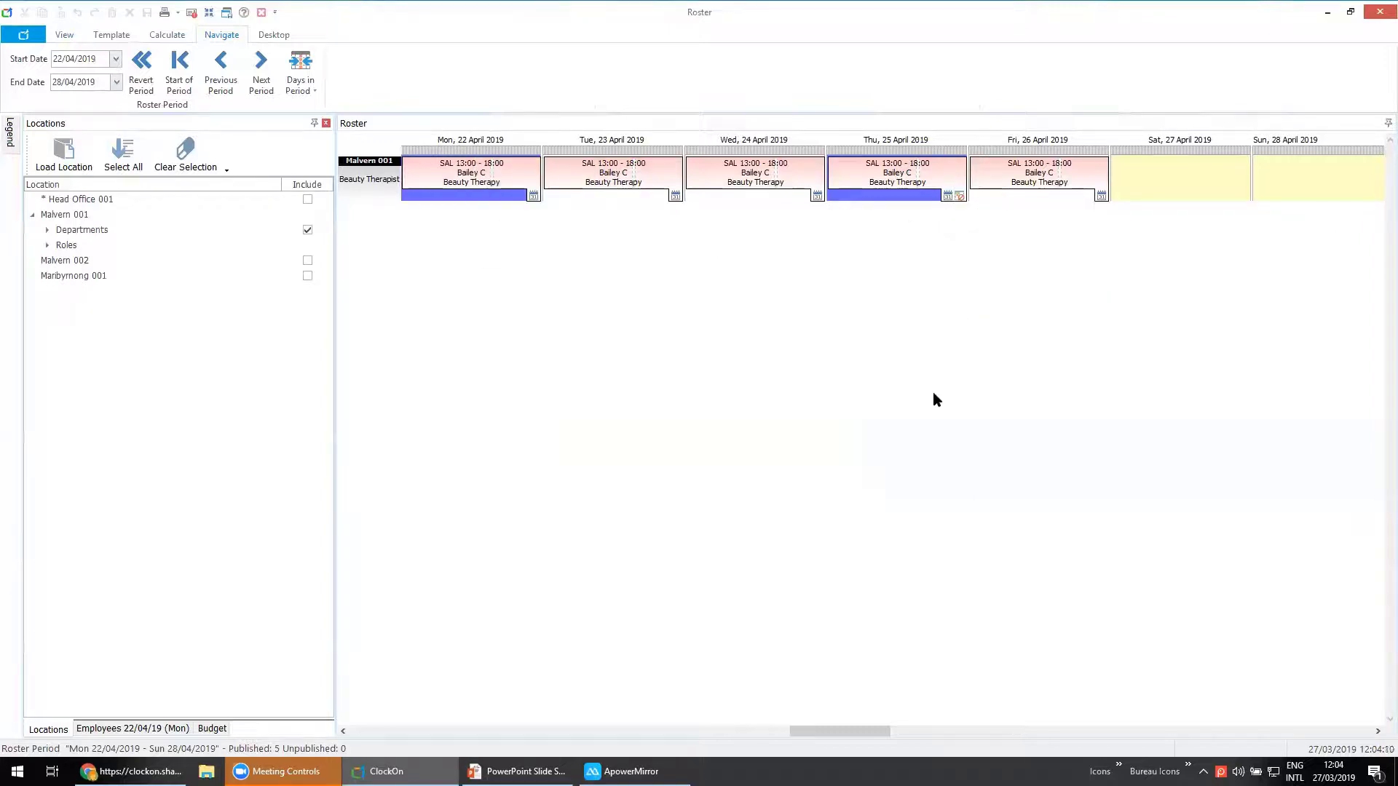
Change the leave shifts on Monday 22 April and Thursday 25 April 2019 to Public Holiday.
click(469, 140)
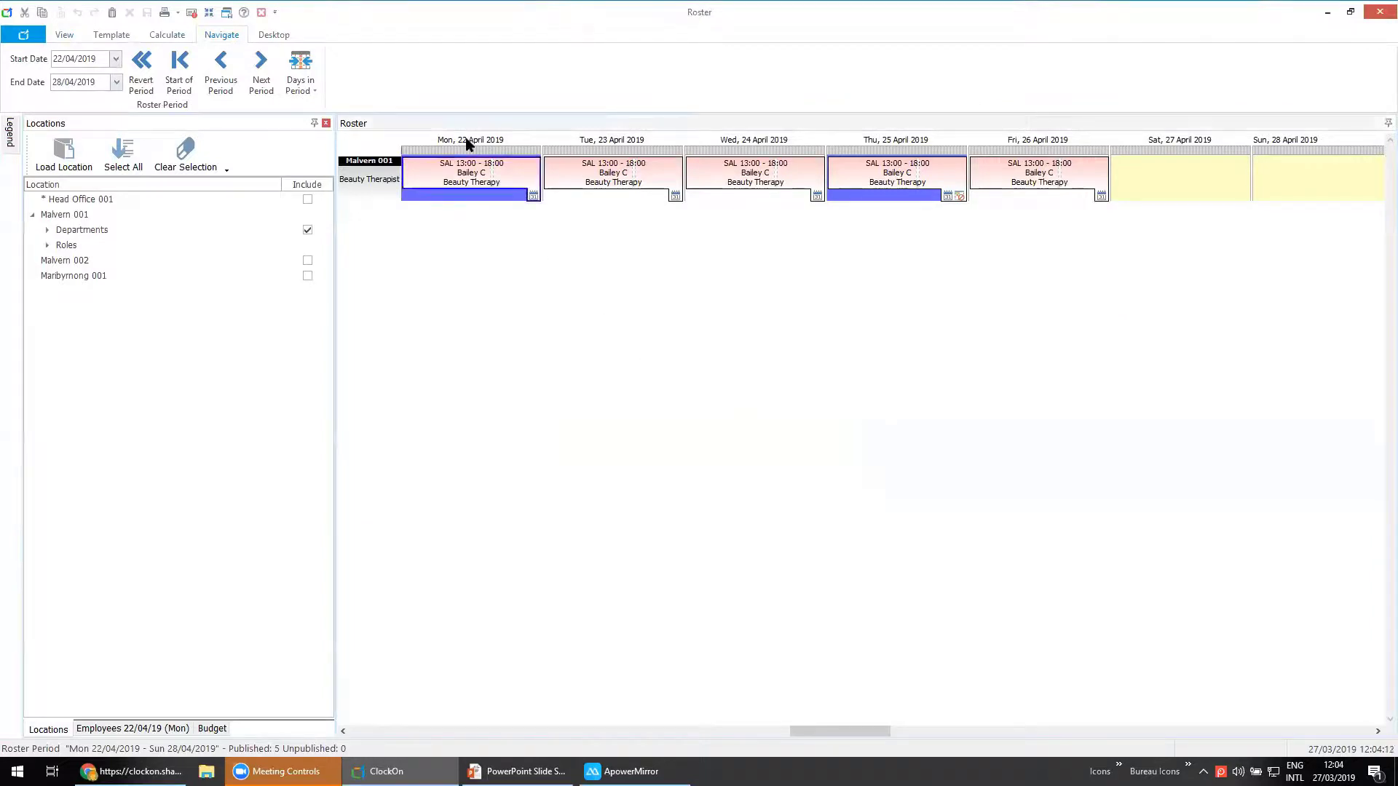
click(883, 141)
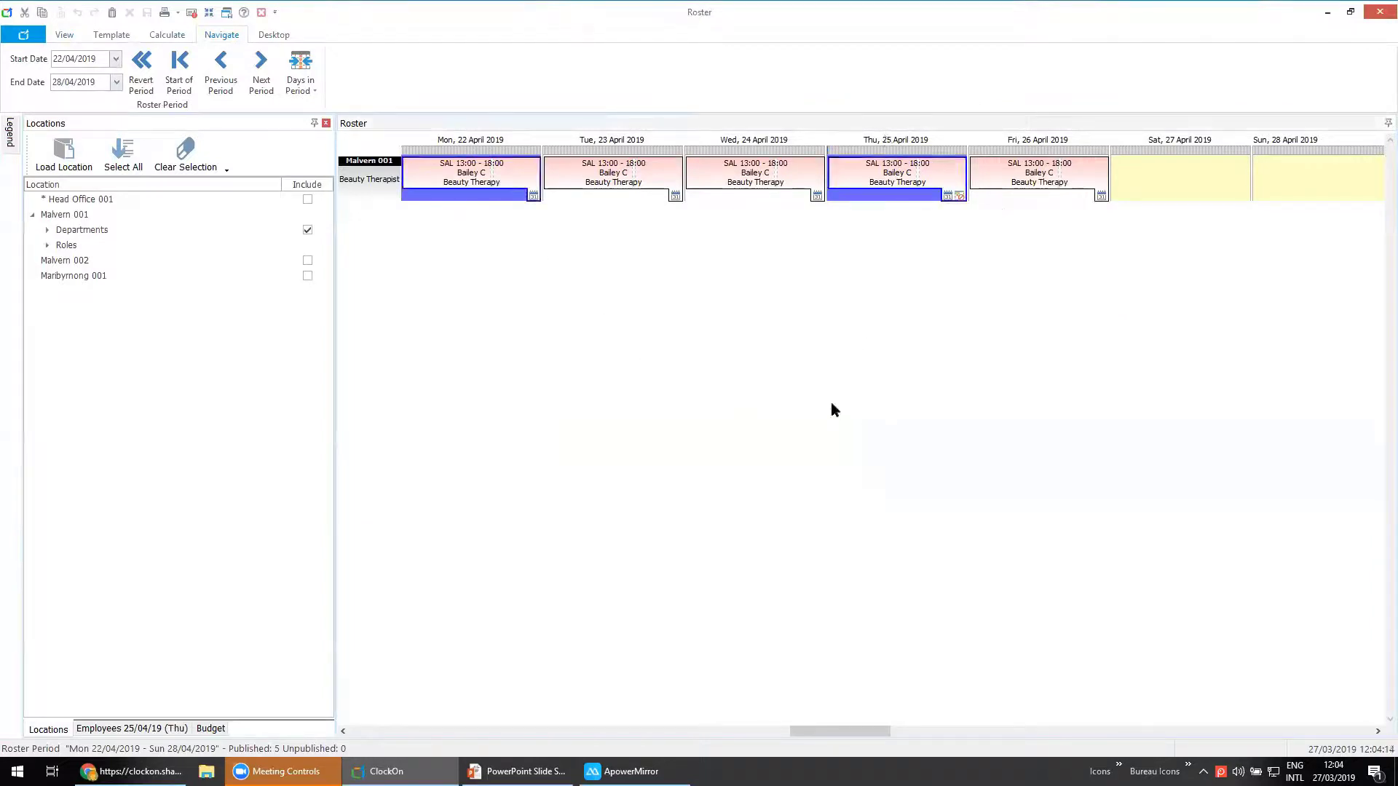
right_click(864, 179)
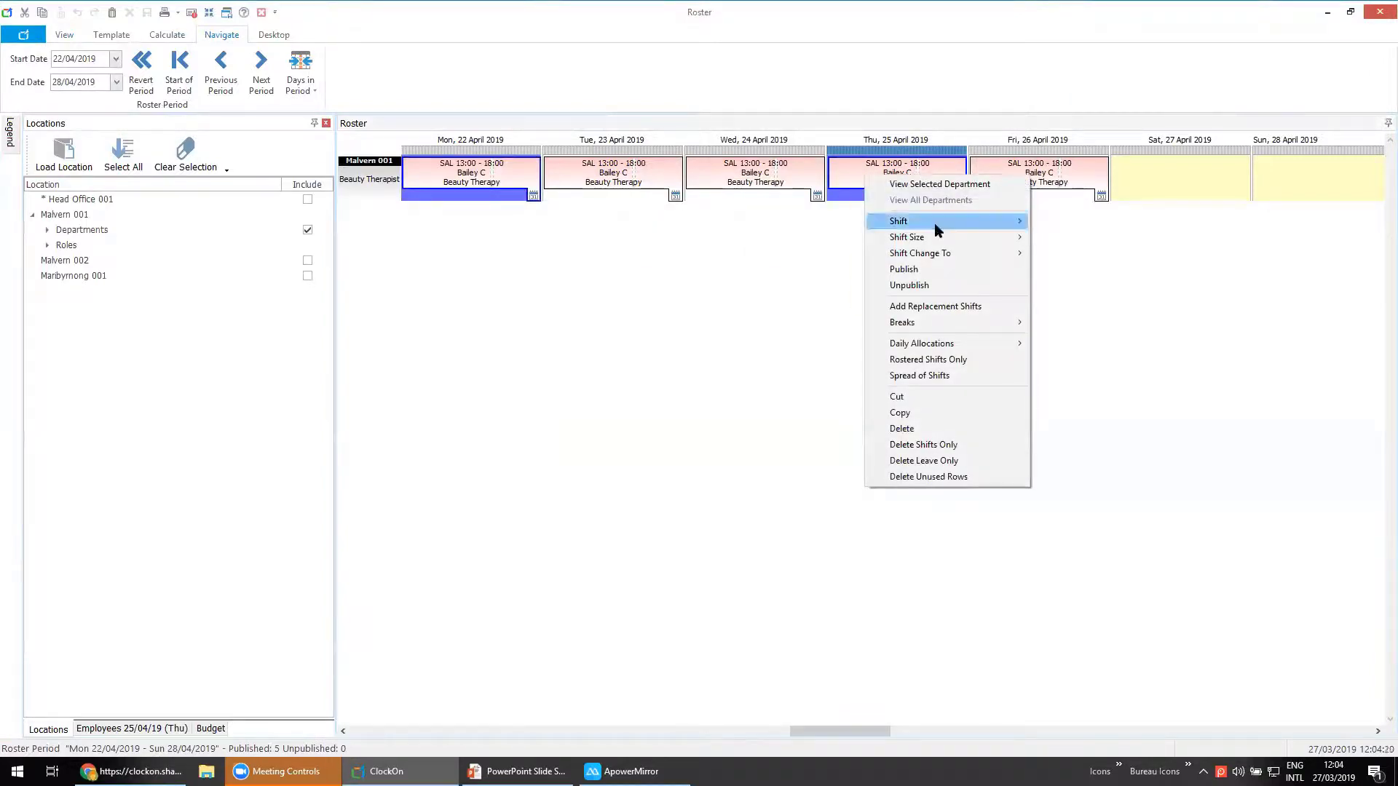
mouse_move(932, 260)
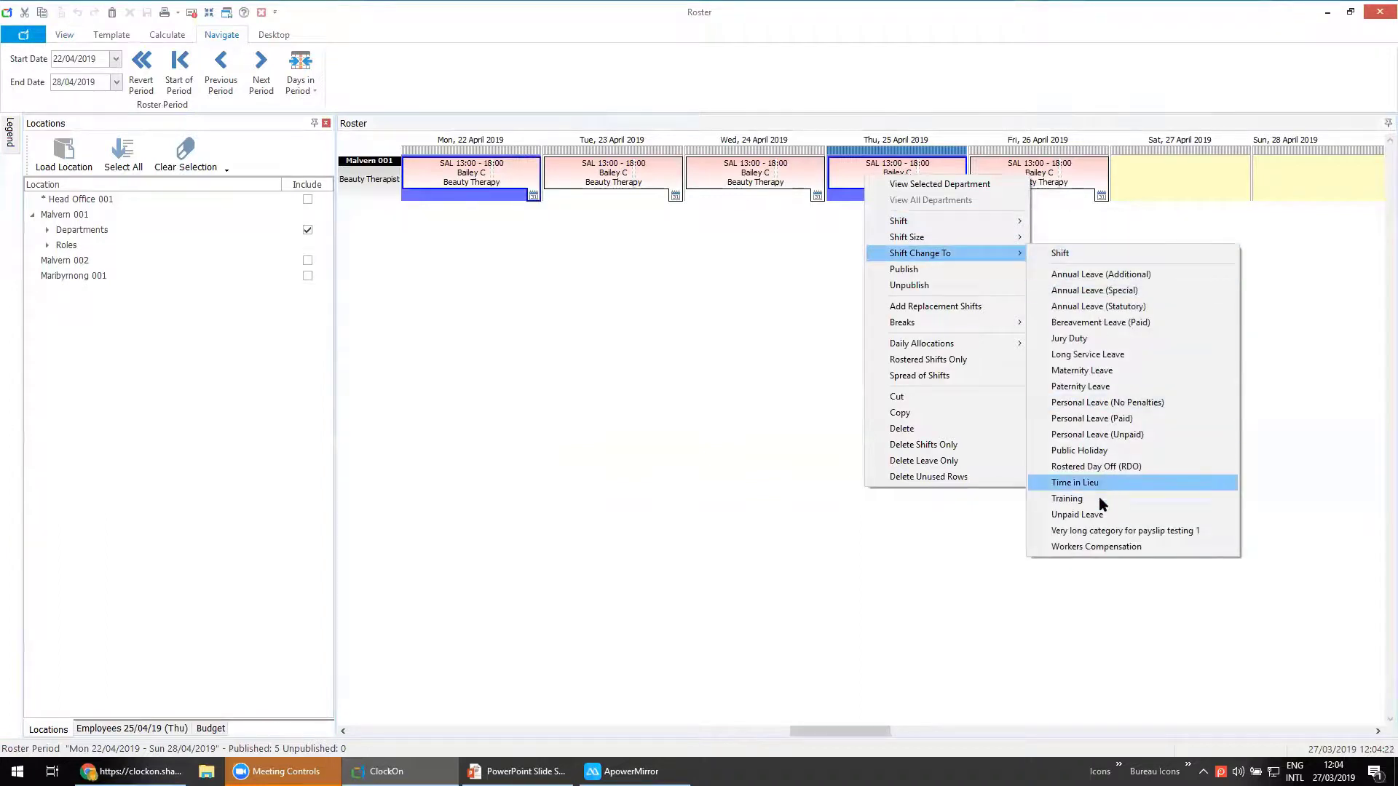
click(1083, 450)
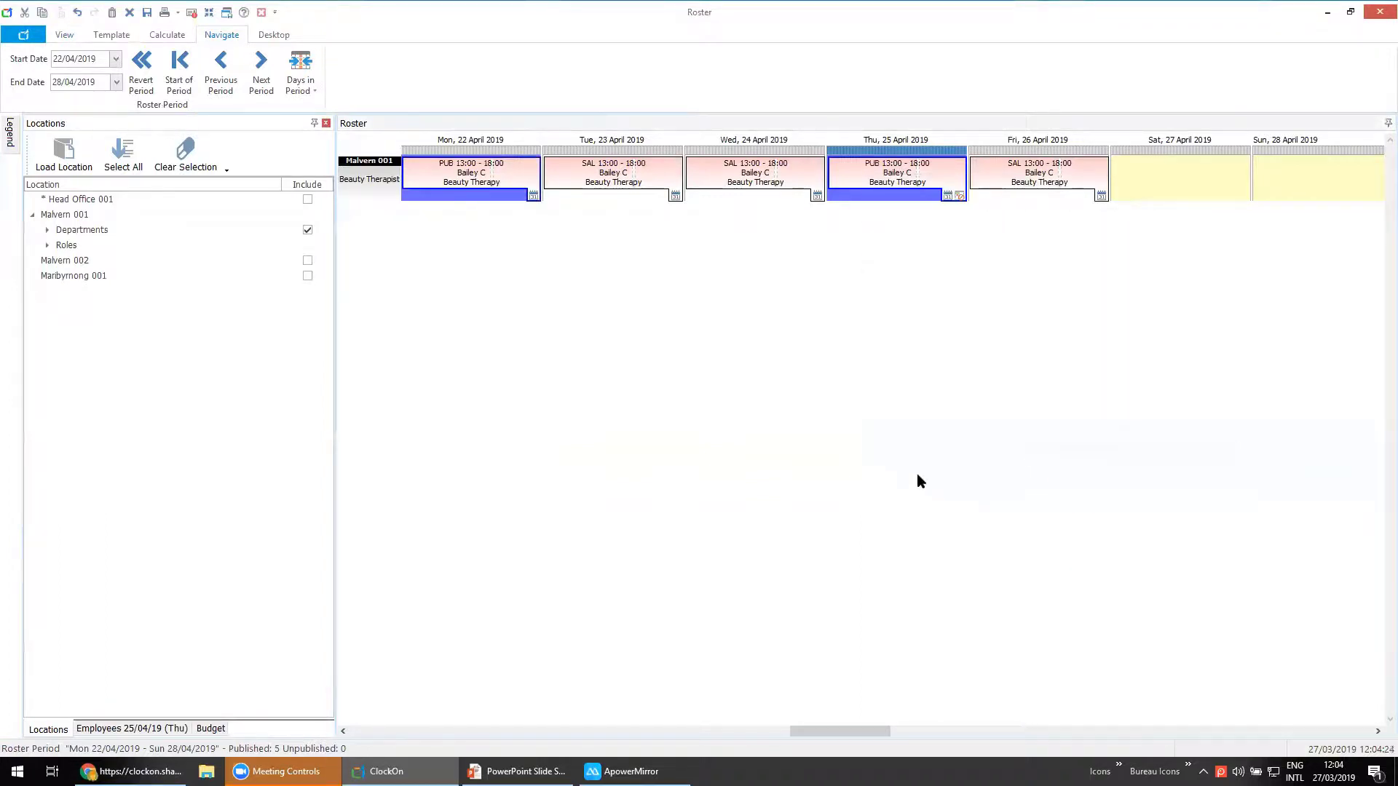